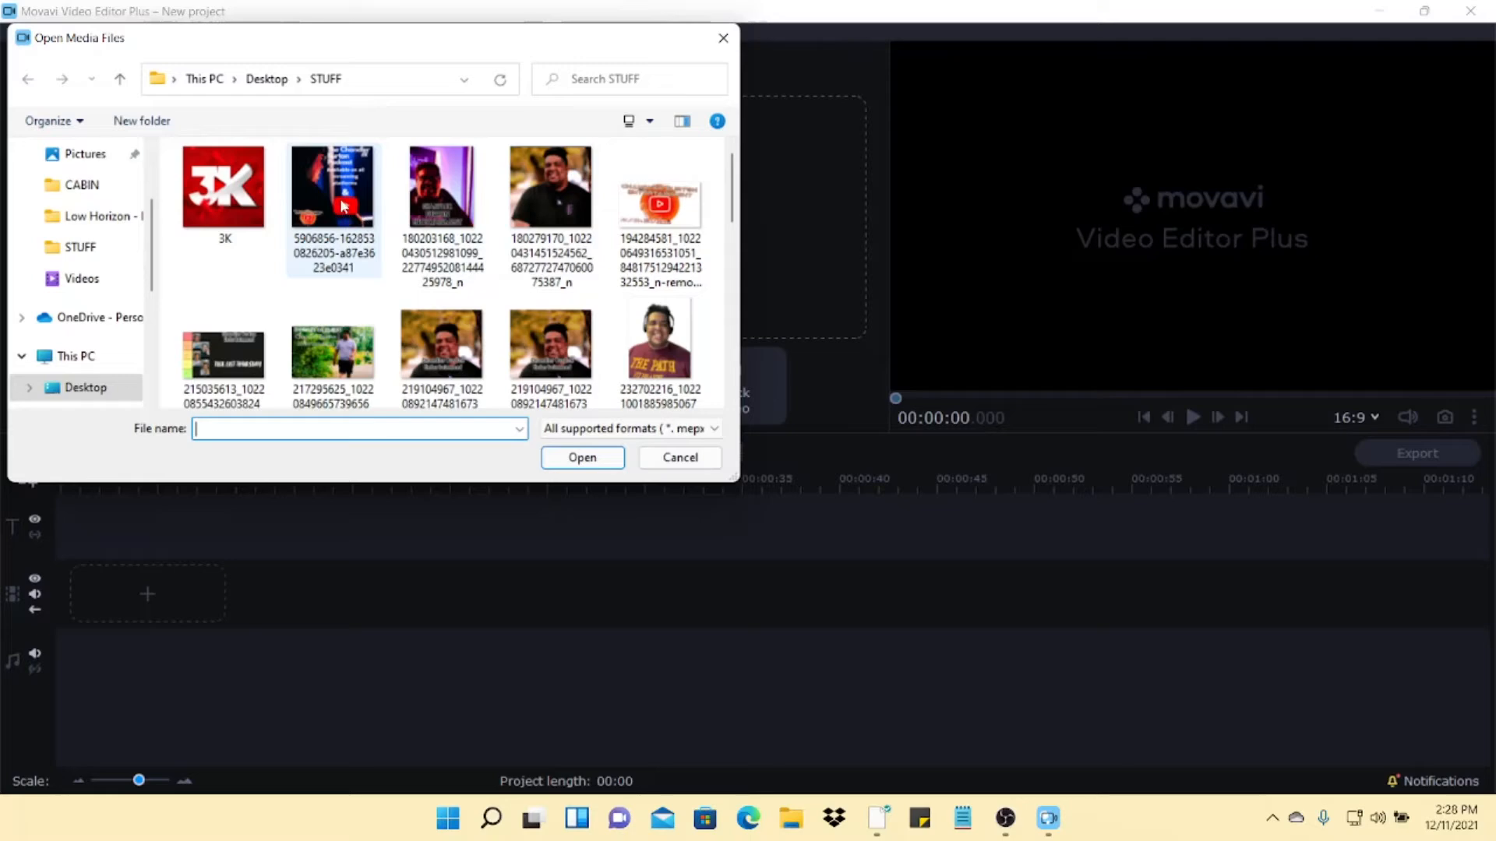
- Import the 5906856, 194284581, 219104967 and edf6061 images plus NEW INTRO VIDEO, Patreon_logo.svg, SOCIAL MEDIA and SUB & LIKE BUTTON from the STUFF folder
{"action": "left_click", "coordinate": [342, 206]}
{"action": "left_click", "coordinate": [647, 212], "text": "ctrl"}
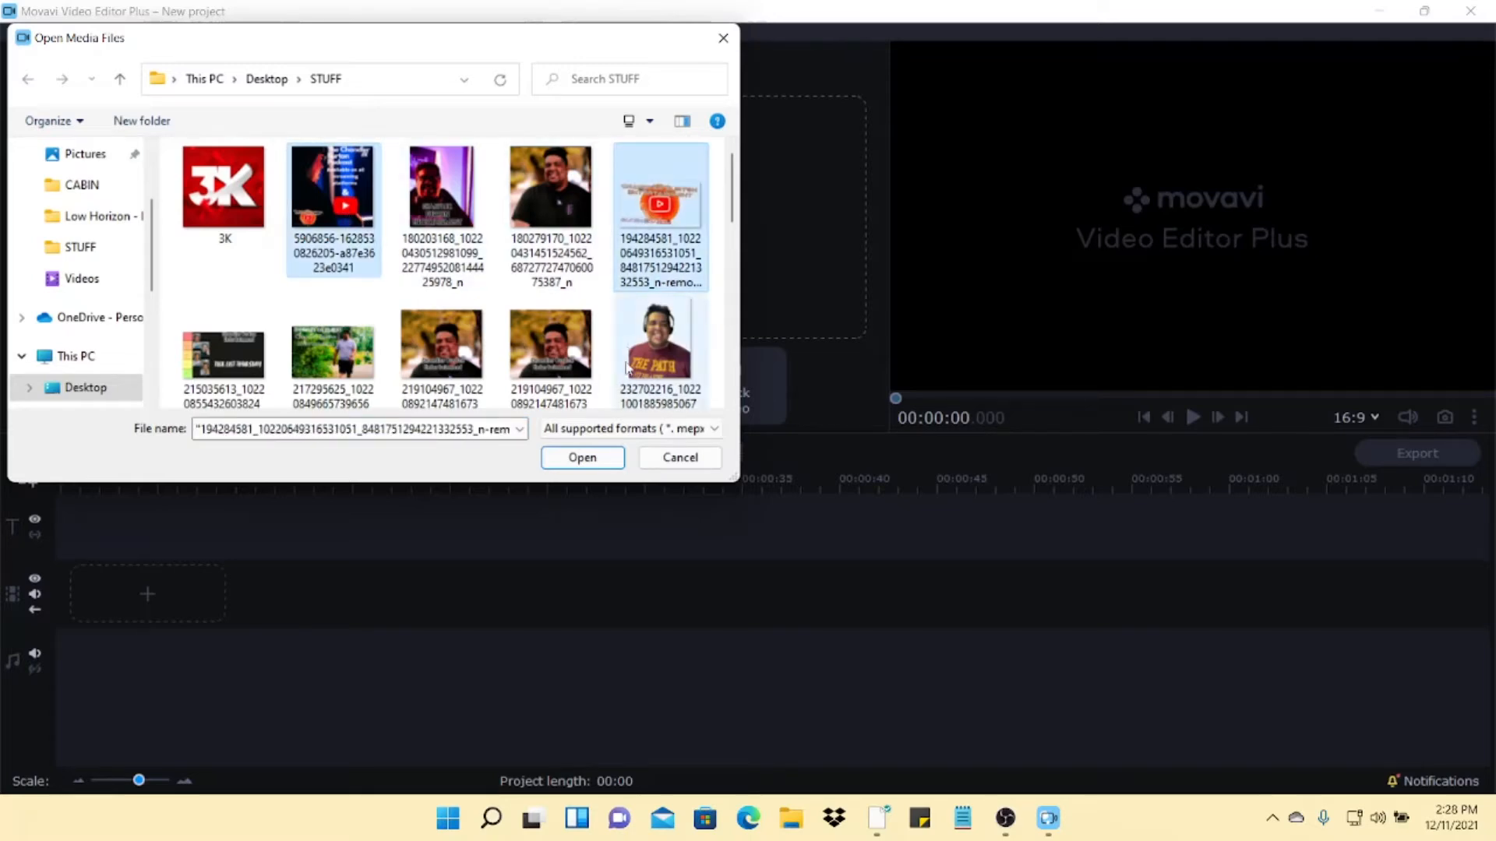
{"action": "left_click", "coordinate": [542, 345], "text": "ctrl"}
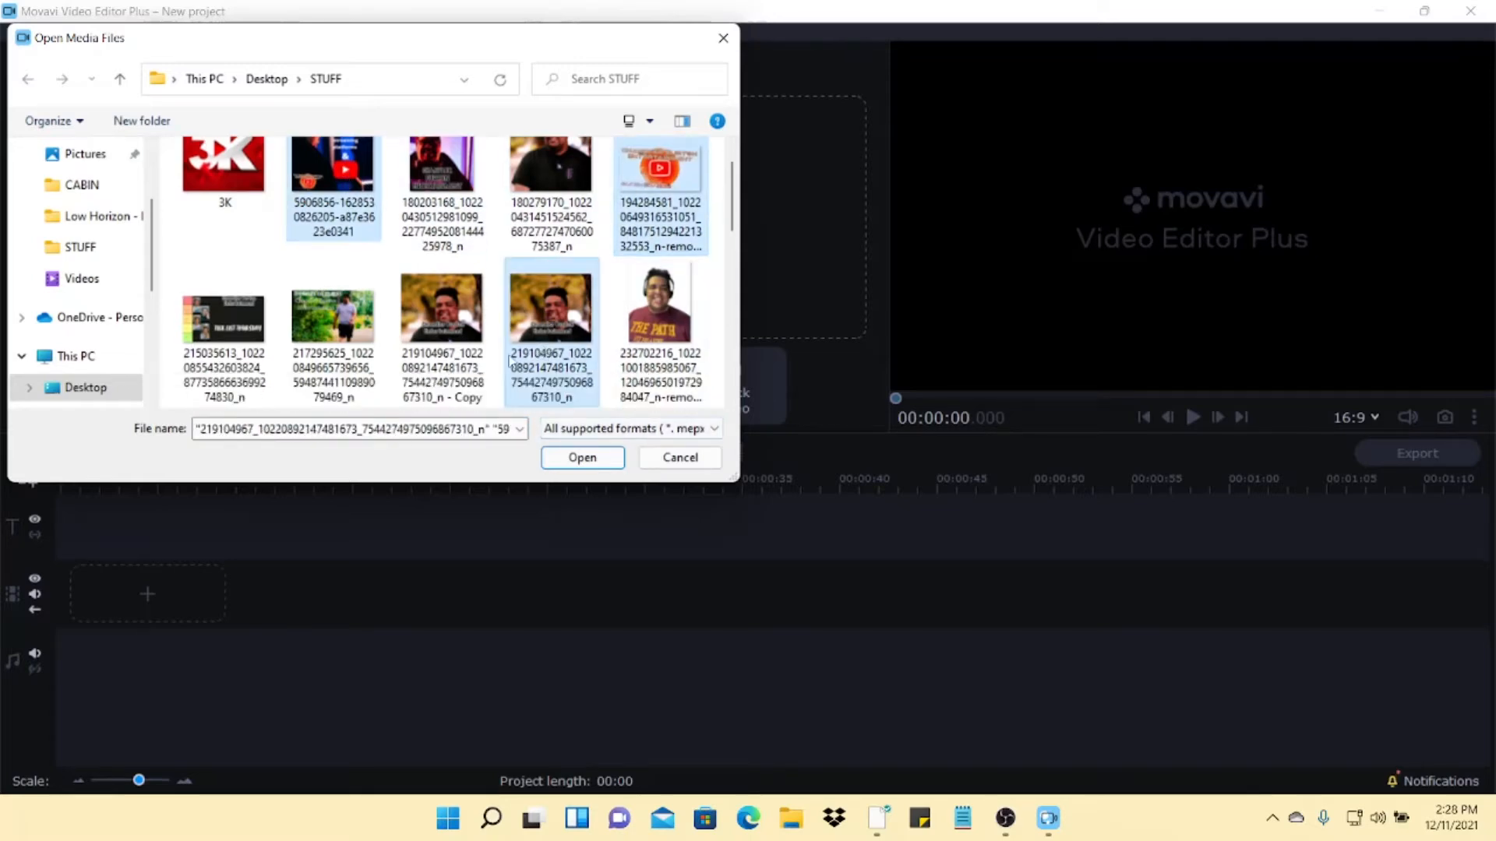
{"action": "scroll", "coordinate": [234, 327], "scroll_direction": "down", "scroll_amount": 1}
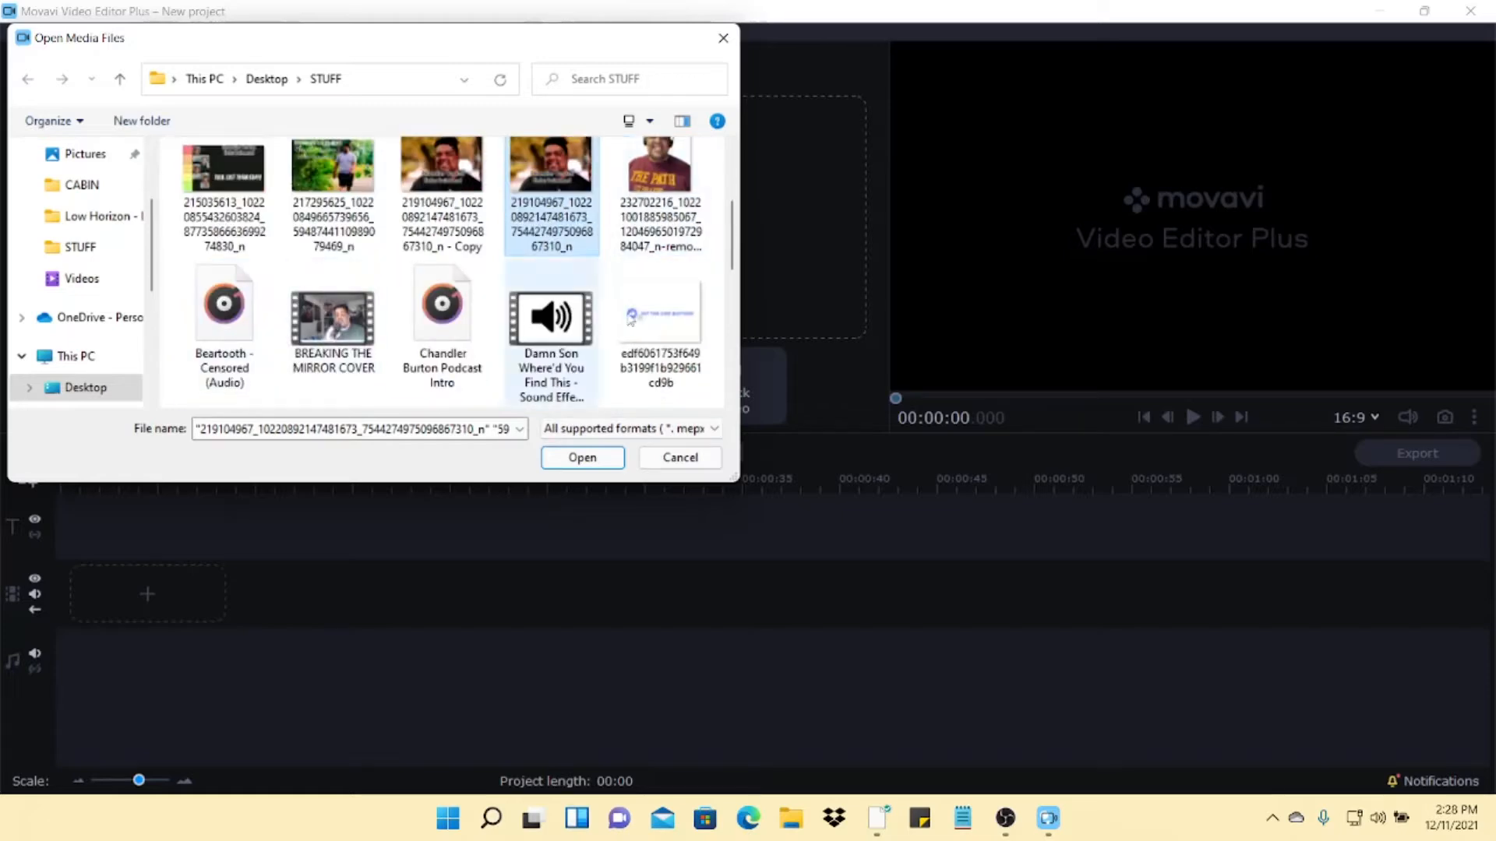
{"action": "left_click", "coordinate": [661, 319], "text": "ctrl"}
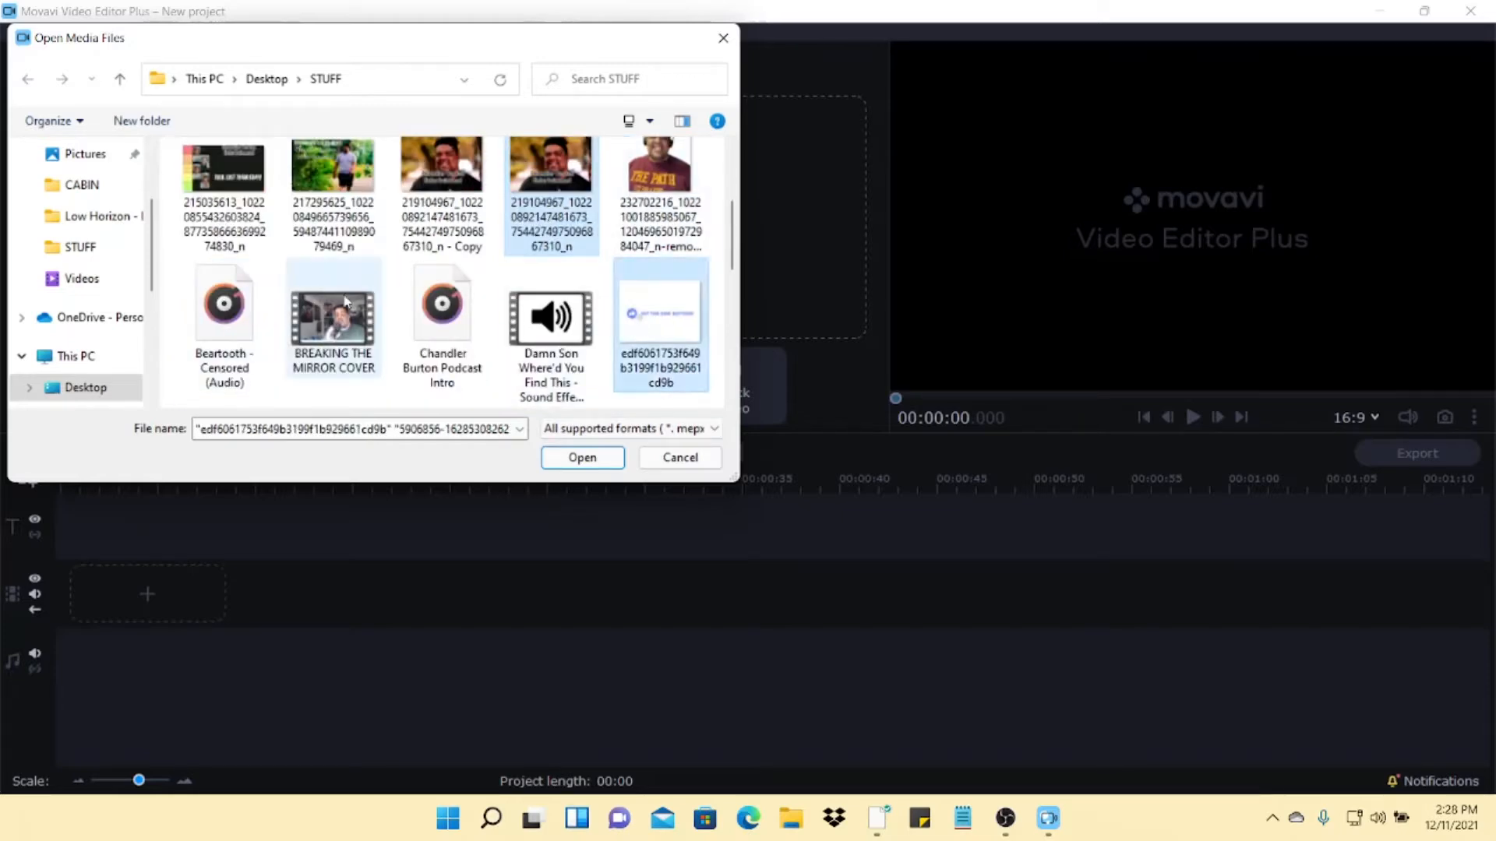
{"action": "scroll", "coordinate": [348, 302], "scroll_direction": "down", "scroll_amount": 1}
{"action": "left_click", "coordinate": [436, 352], "text": "ctrl"}
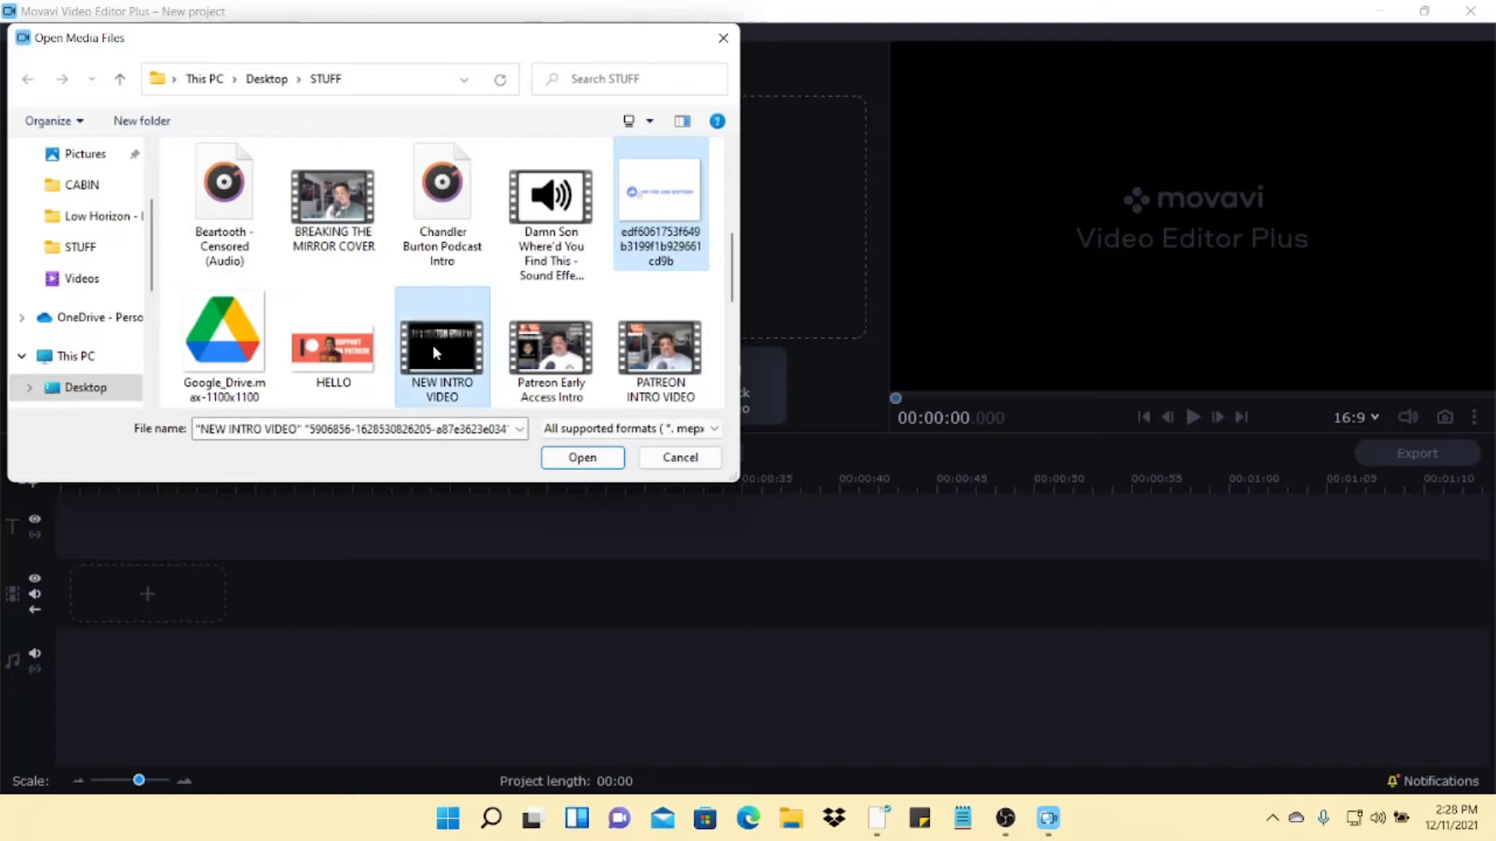
{"action": "scroll", "coordinate": [404, 319], "scroll_direction": "down", "scroll_amount": 1}
{"action": "left_click", "coordinate": [245, 362], "text": "ctrl"}
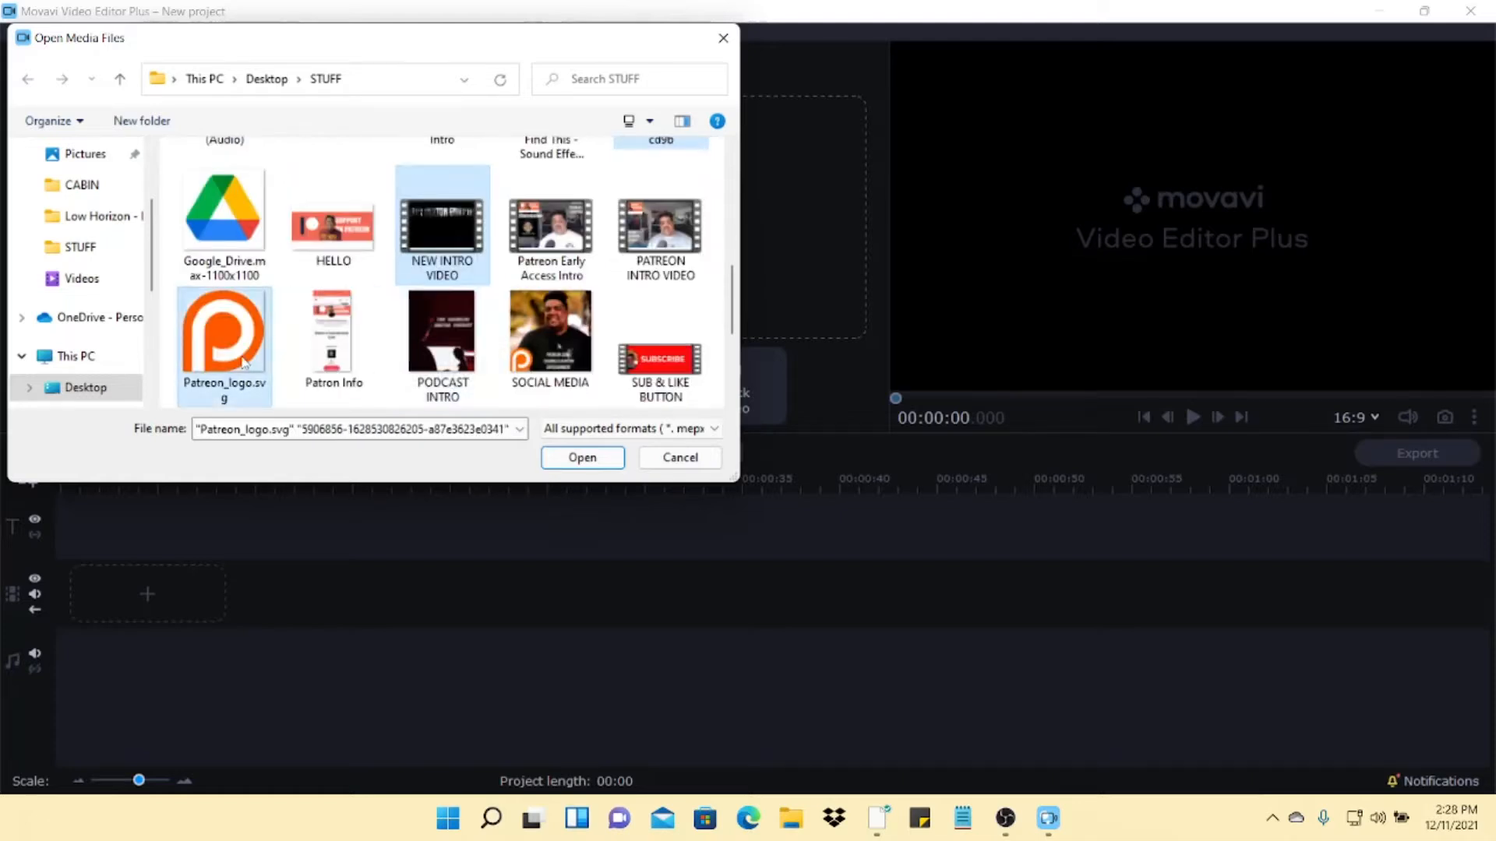
{"action": "left_click", "coordinate": [580, 355], "text": "ctrl"}
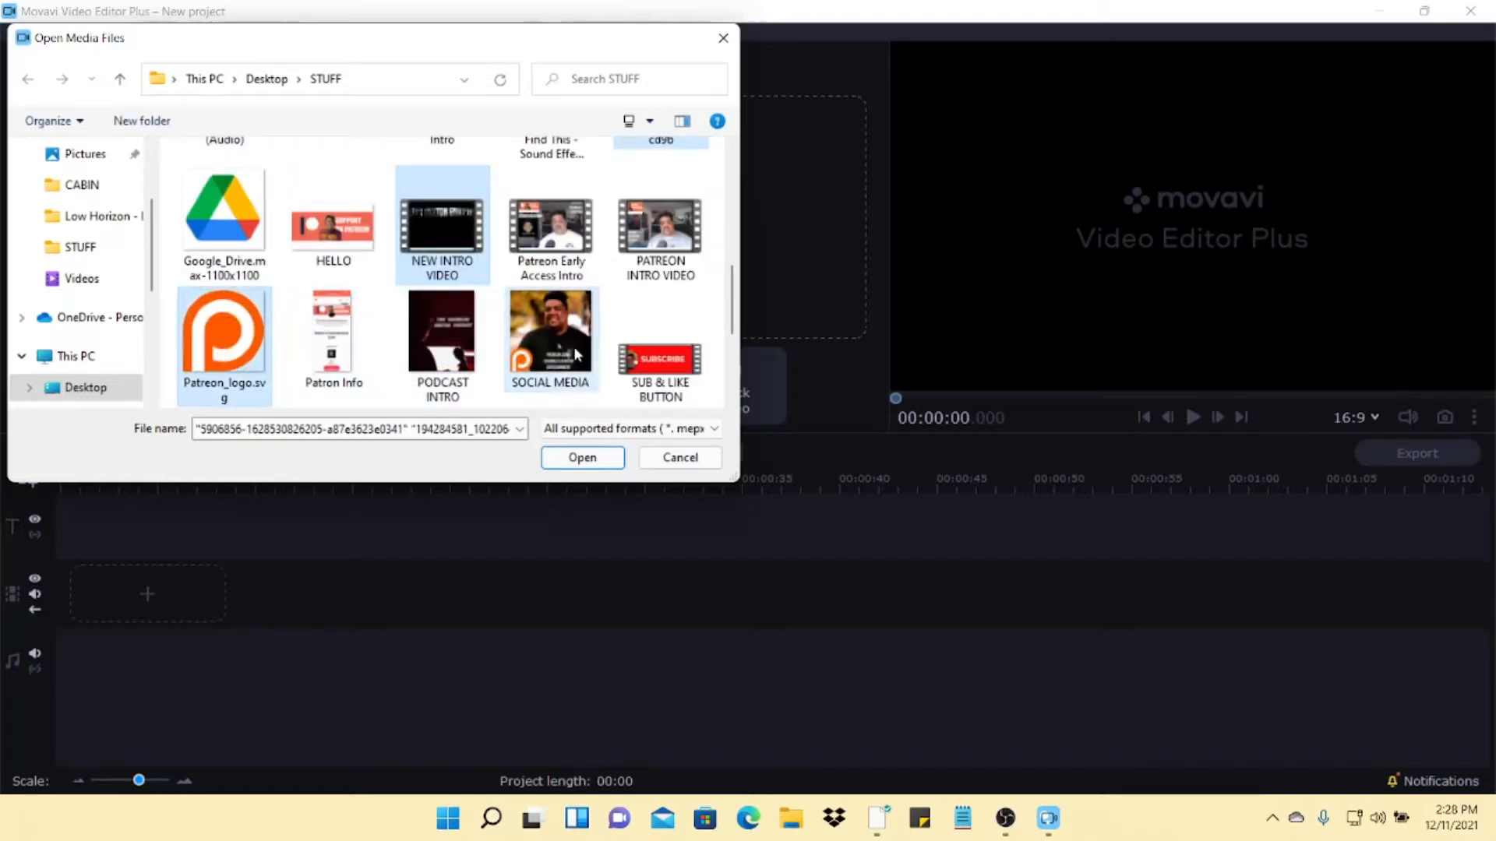
{"action": "left_click", "coordinate": [655, 372], "text": "ctrl"}
{"action": "scroll", "coordinate": [577, 346], "scroll_direction": "down", "scroll_amount": 1}
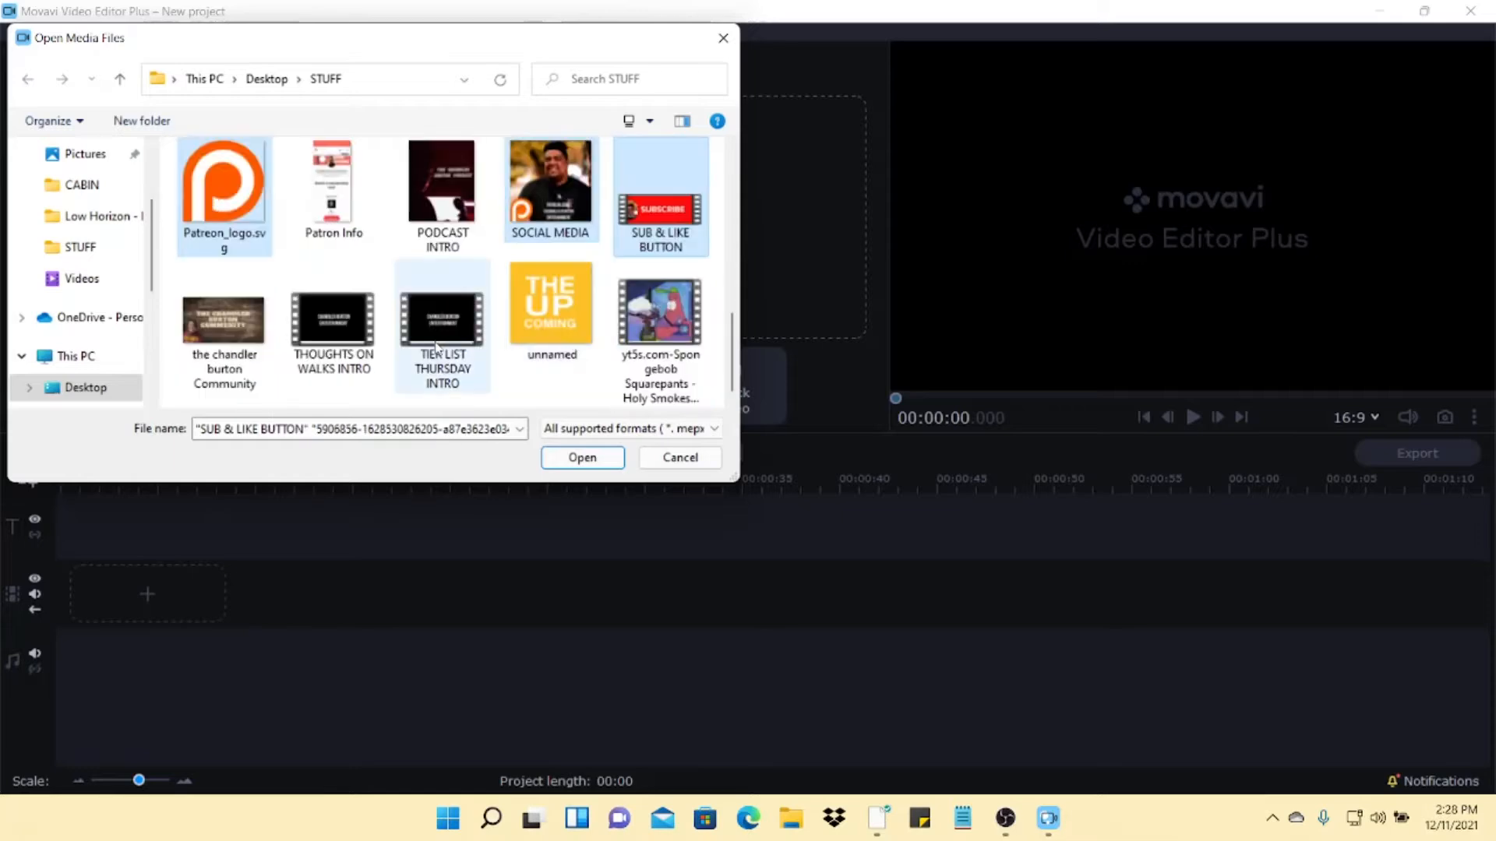
{"action": "left_click", "coordinate": [580, 458]}
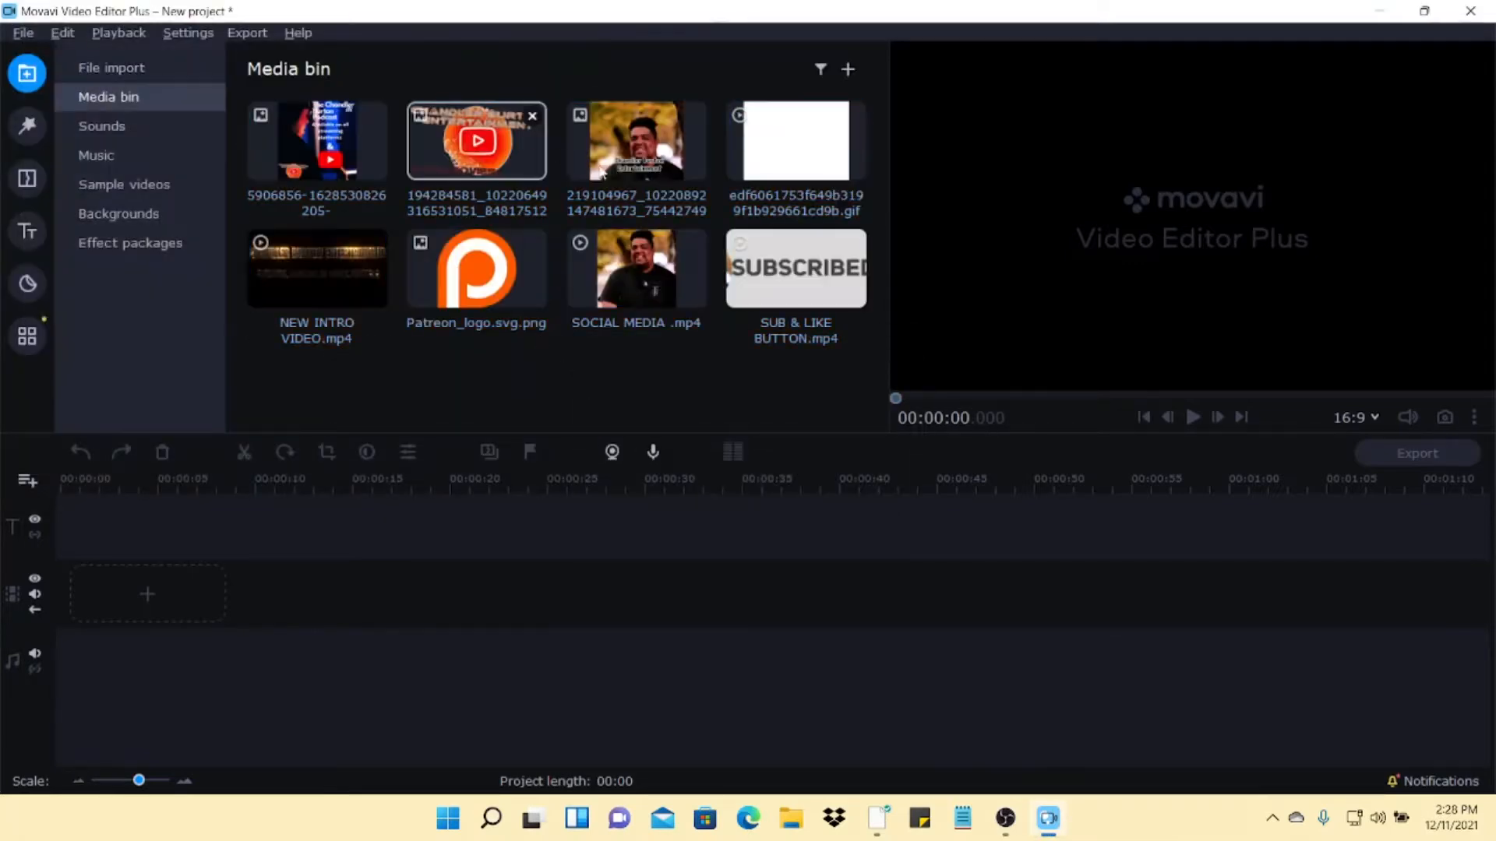
{"action": "left_click", "coordinate": [113, 66]}
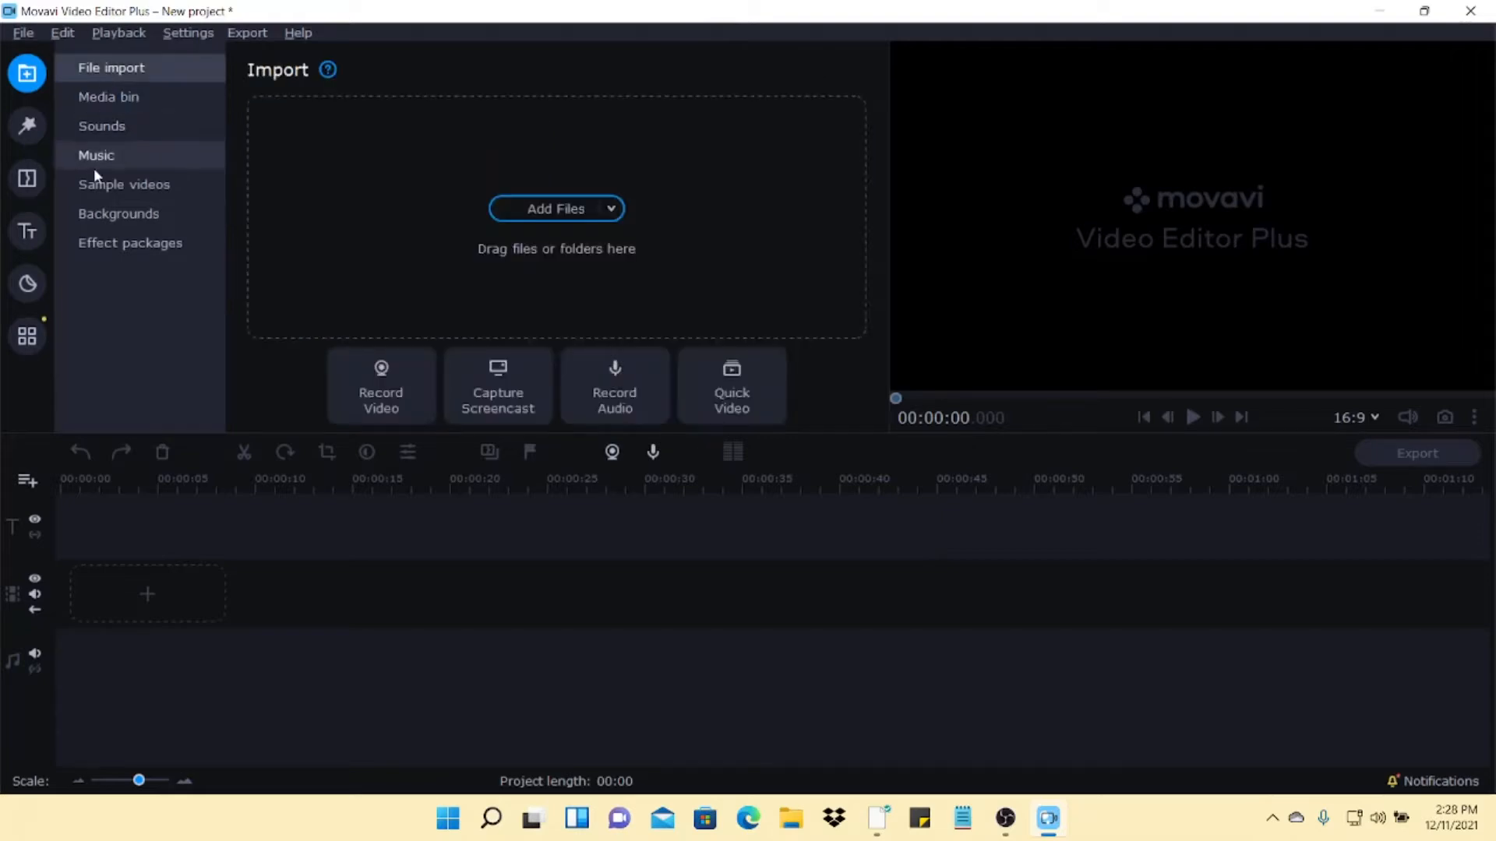
{"action": "left_click", "coordinate": [557, 208]}
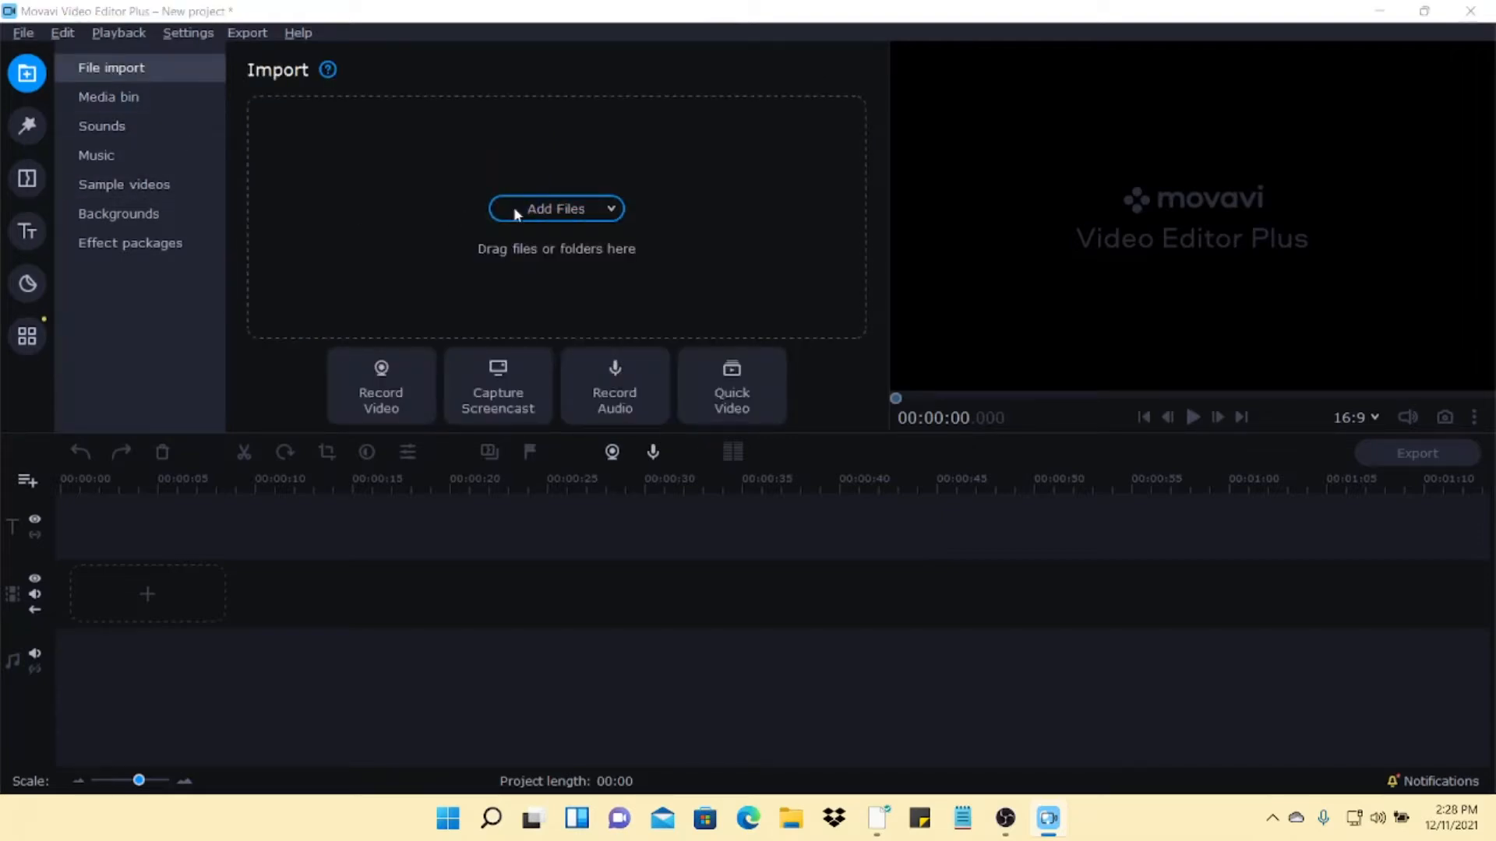
{"action": "scroll", "coordinate": [122, 262], "scroll_direction": "up", "scroll_amount": 3}
{"action": "scroll", "coordinate": [122, 262], "scroll_direction": "up", "scroll_amount": 3}
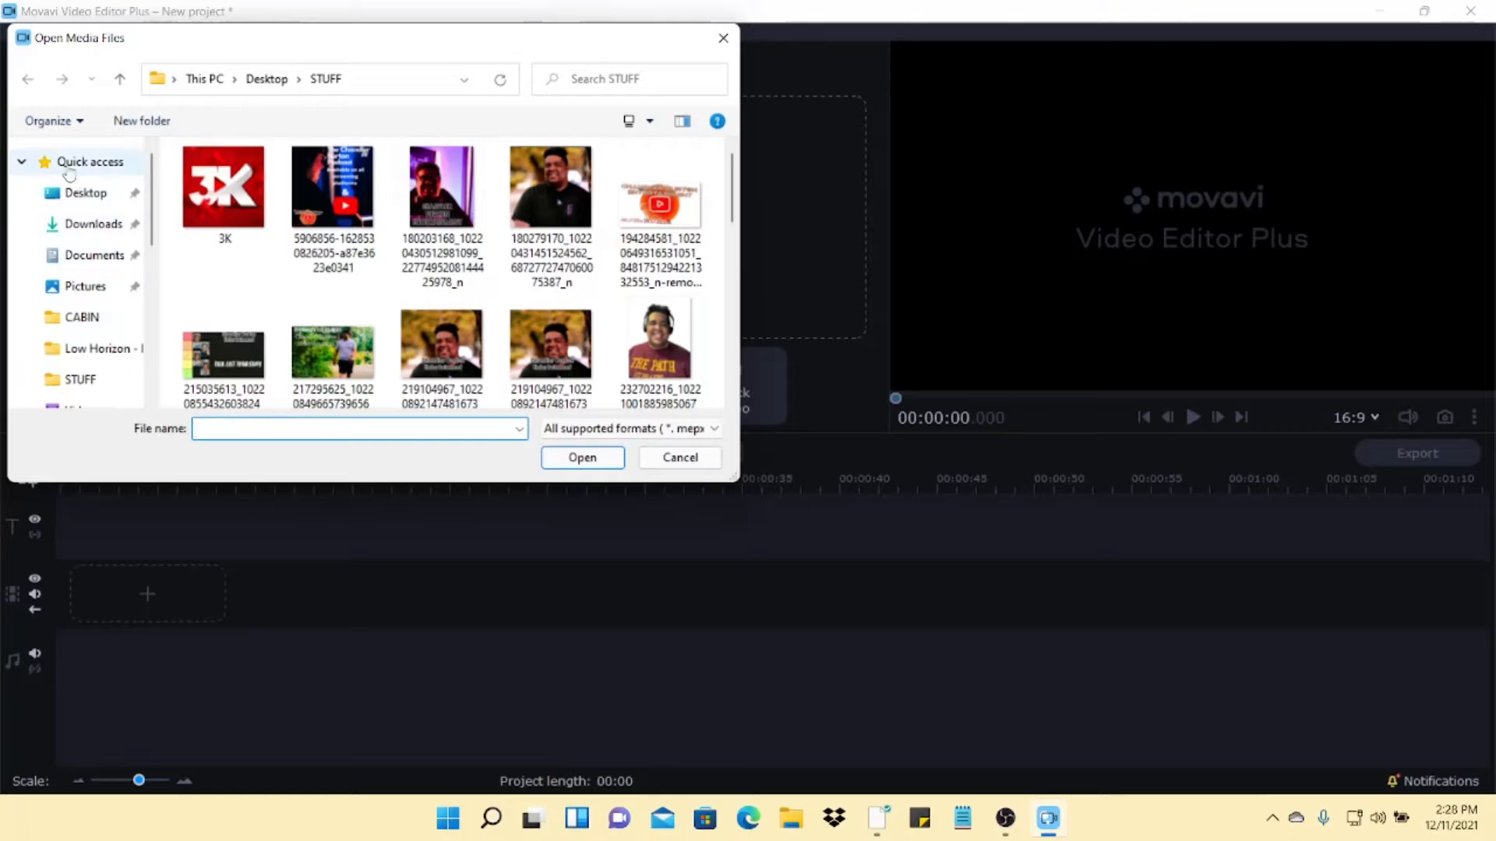
{"action": "left_click", "coordinate": [68, 184]}
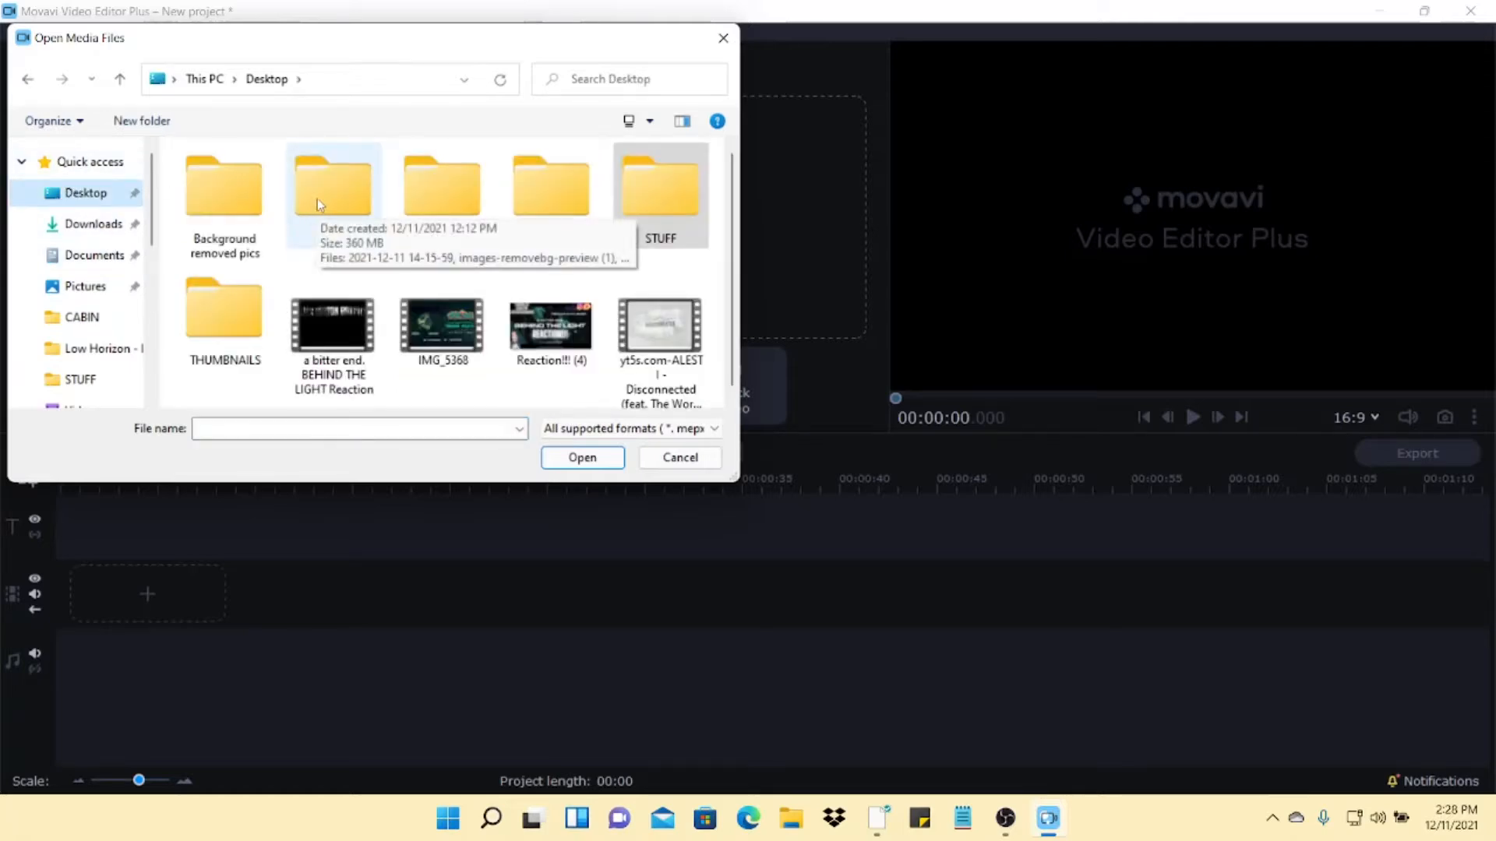
{"action": "double_click", "coordinate": [317, 198]}
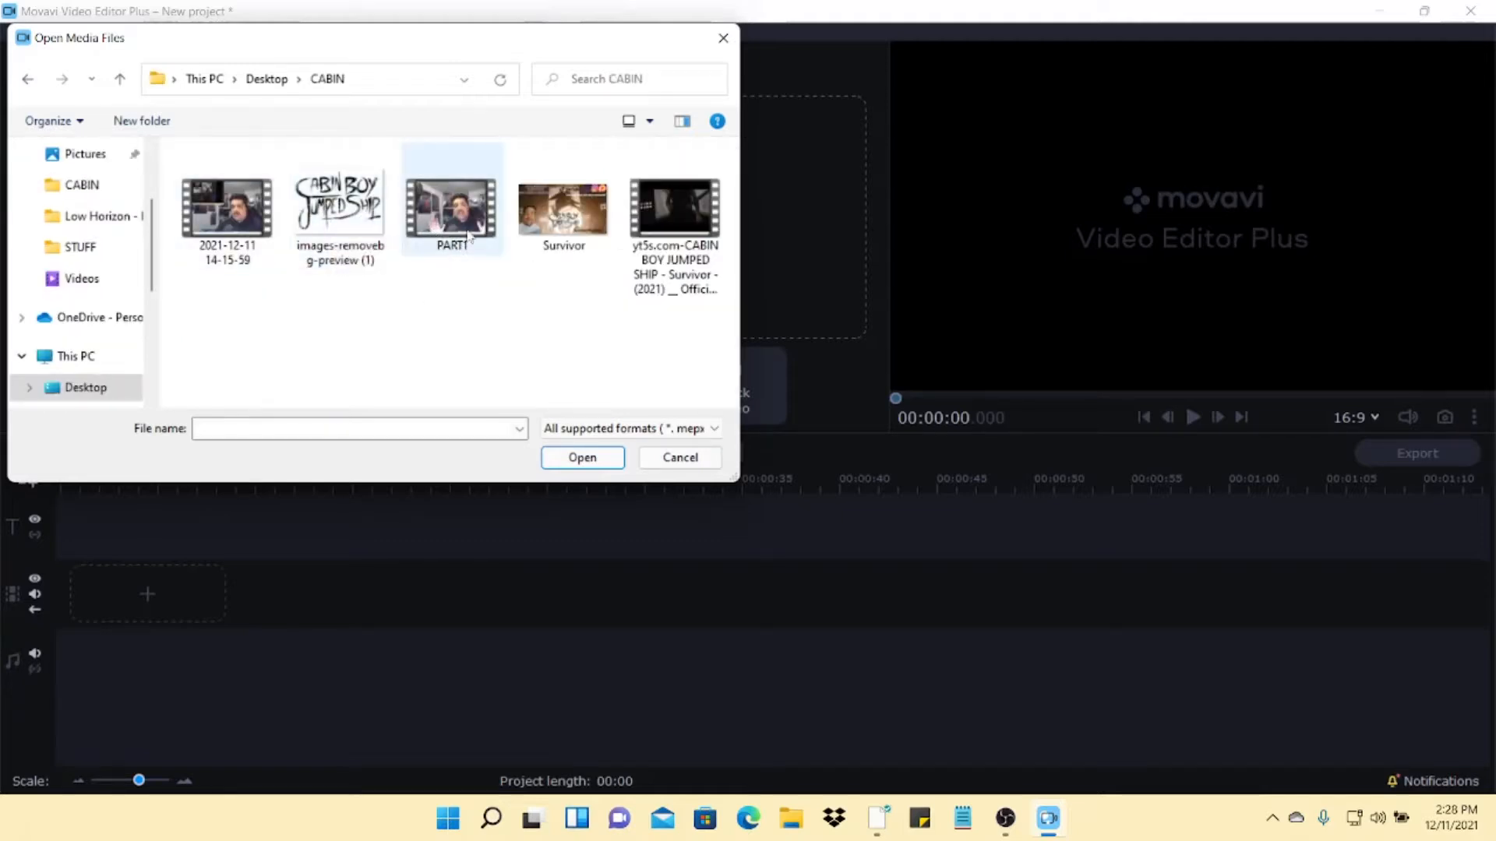
{"action": "left_click", "coordinate": [468, 228]}
{"action": "left_click", "coordinate": [296, 243], "text": "ctrl"}
{"action": "left_click", "coordinate": [249, 249], "text": "ctrl"}
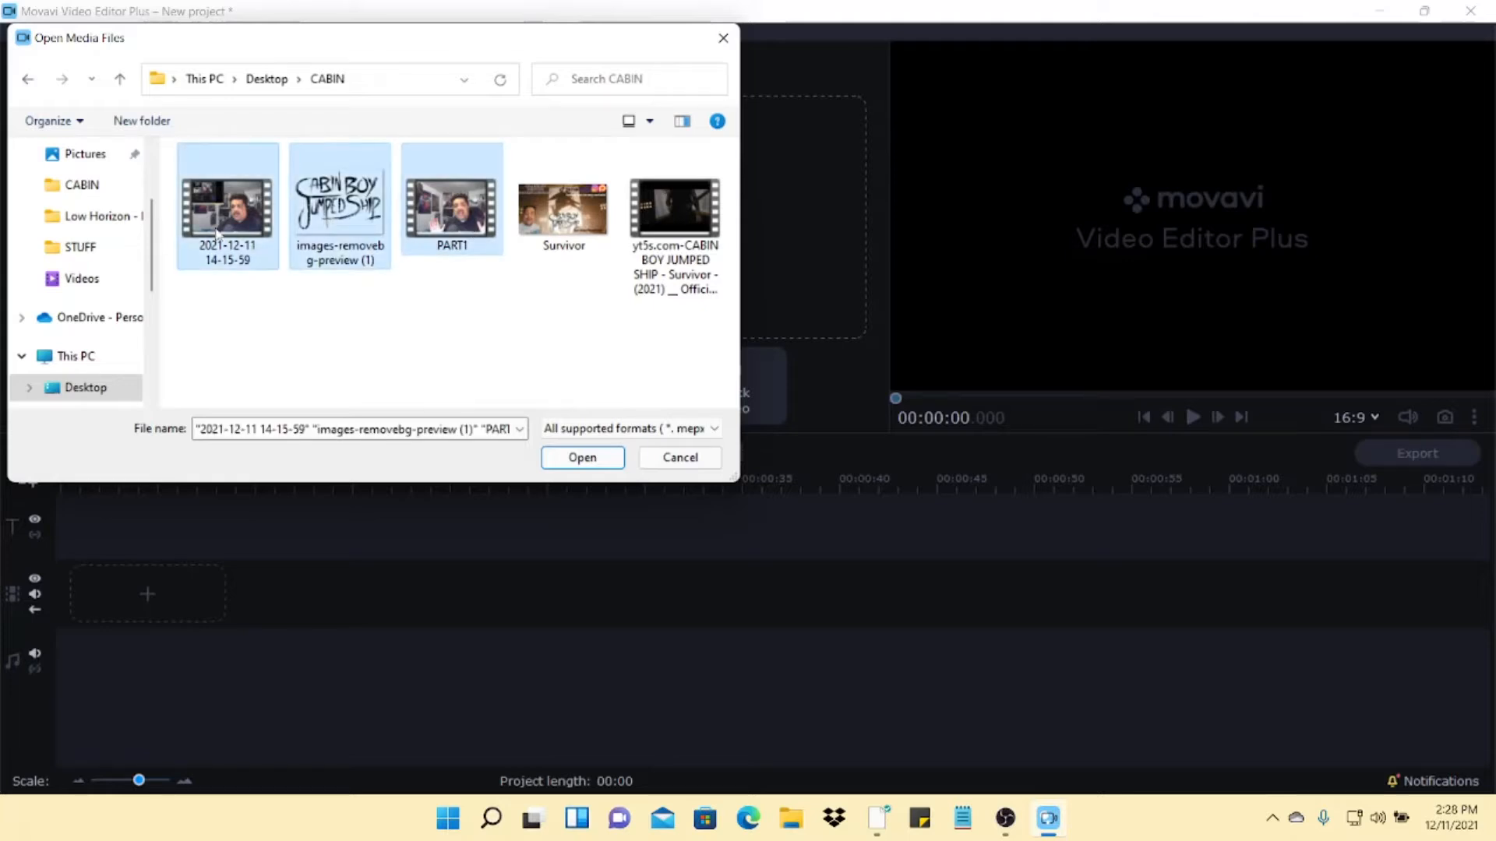
{"action": "left_click", "coordinate": [565, 460]}
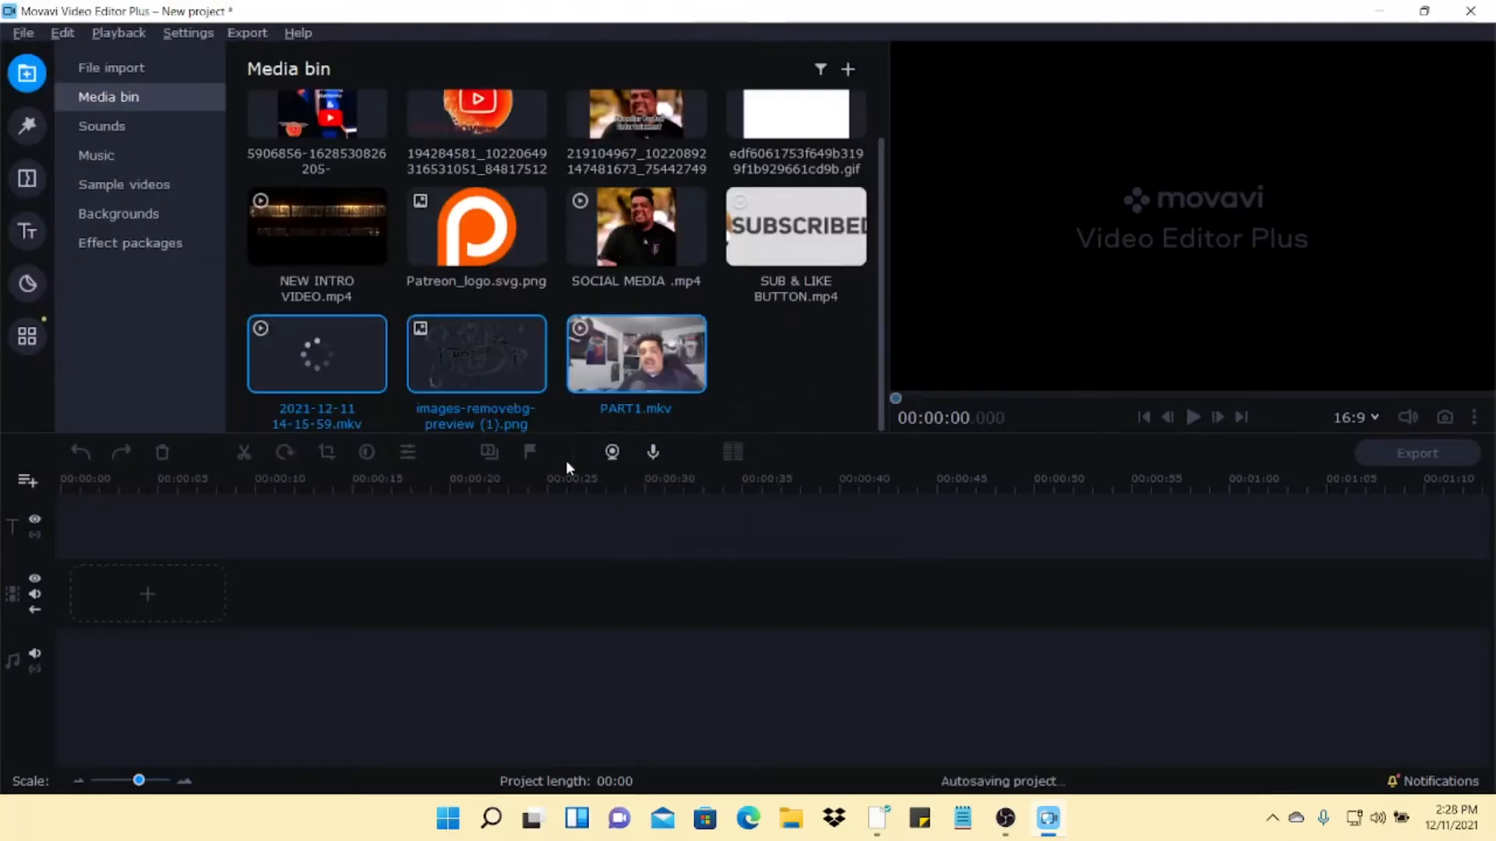
{"action": "left_click", "coordinate": [779, 359]}
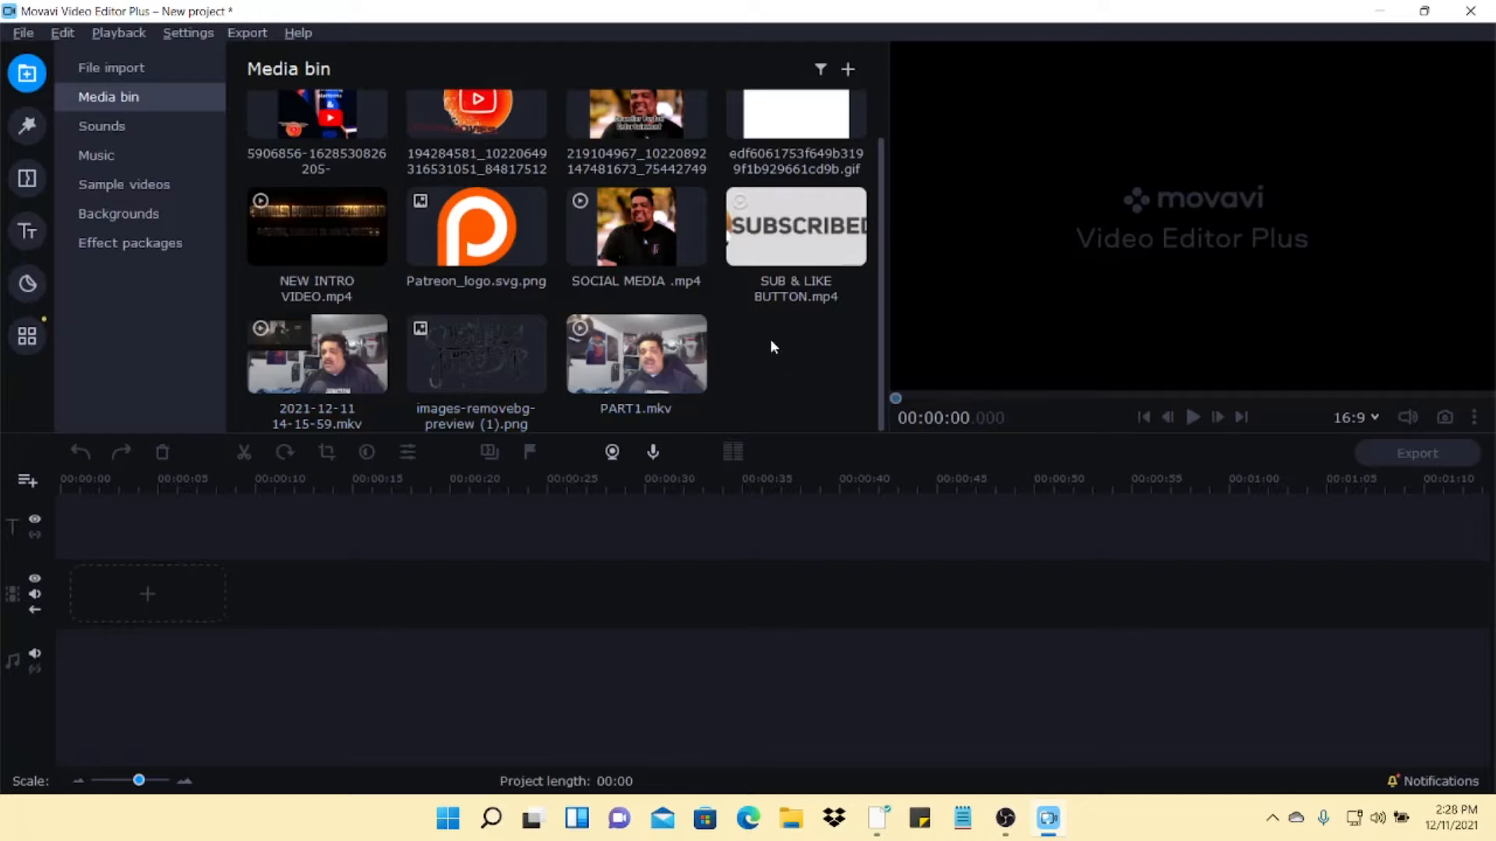
- Place NEW INTRO VIDEO.mp4 at the start of the video track, followed directly by PART1.mkv
{"action": "scroll", "coordinate": [656, 301], "scroll_direction": "up", "scroll_amount": 1}
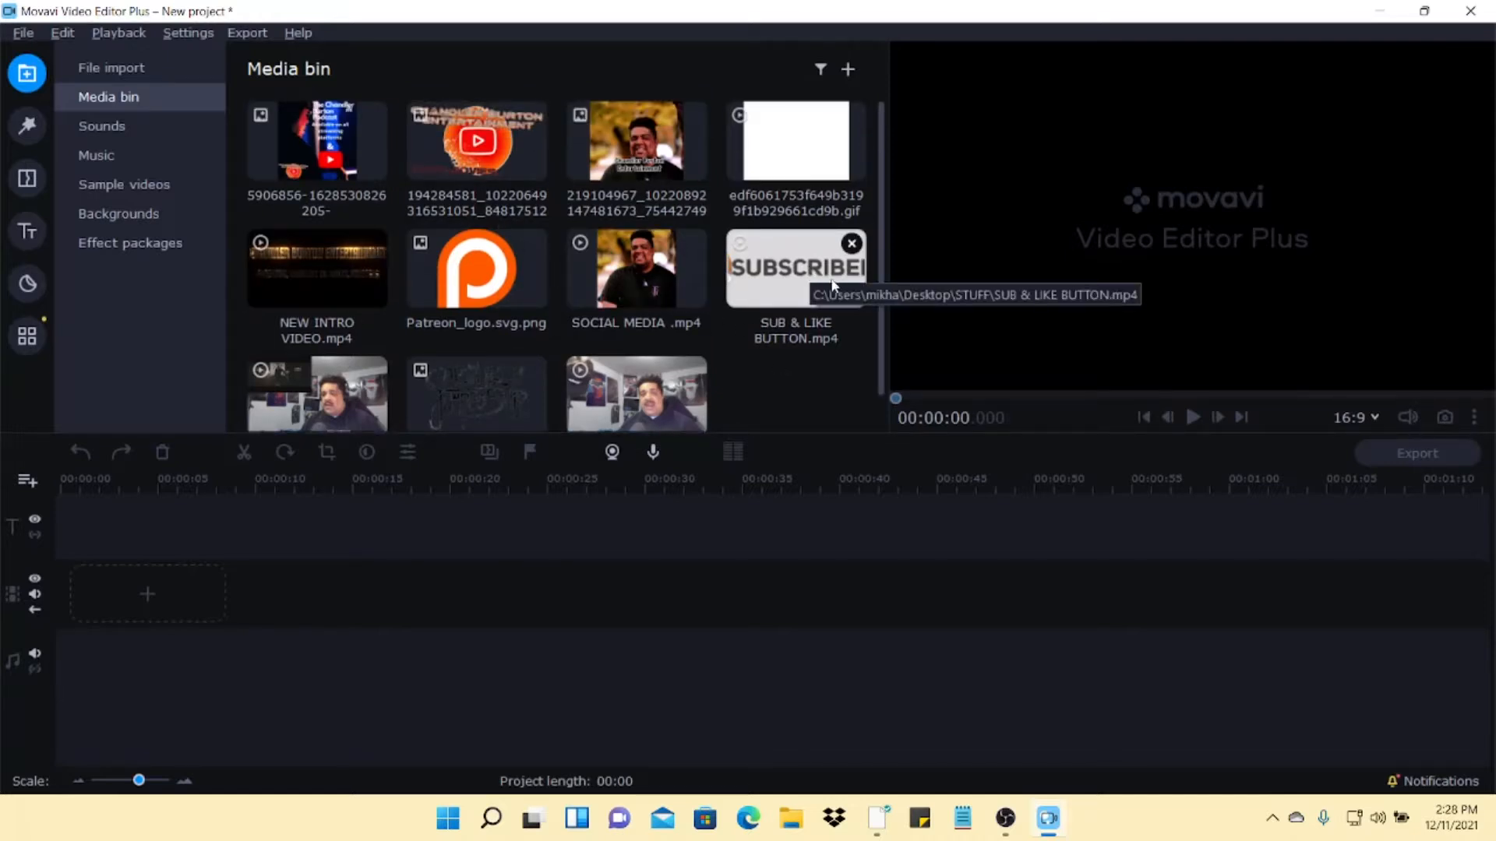
{"action": "scroll", "coordinate": [797, 335], "scroll_direction": "down", "scroll_amount": 1}
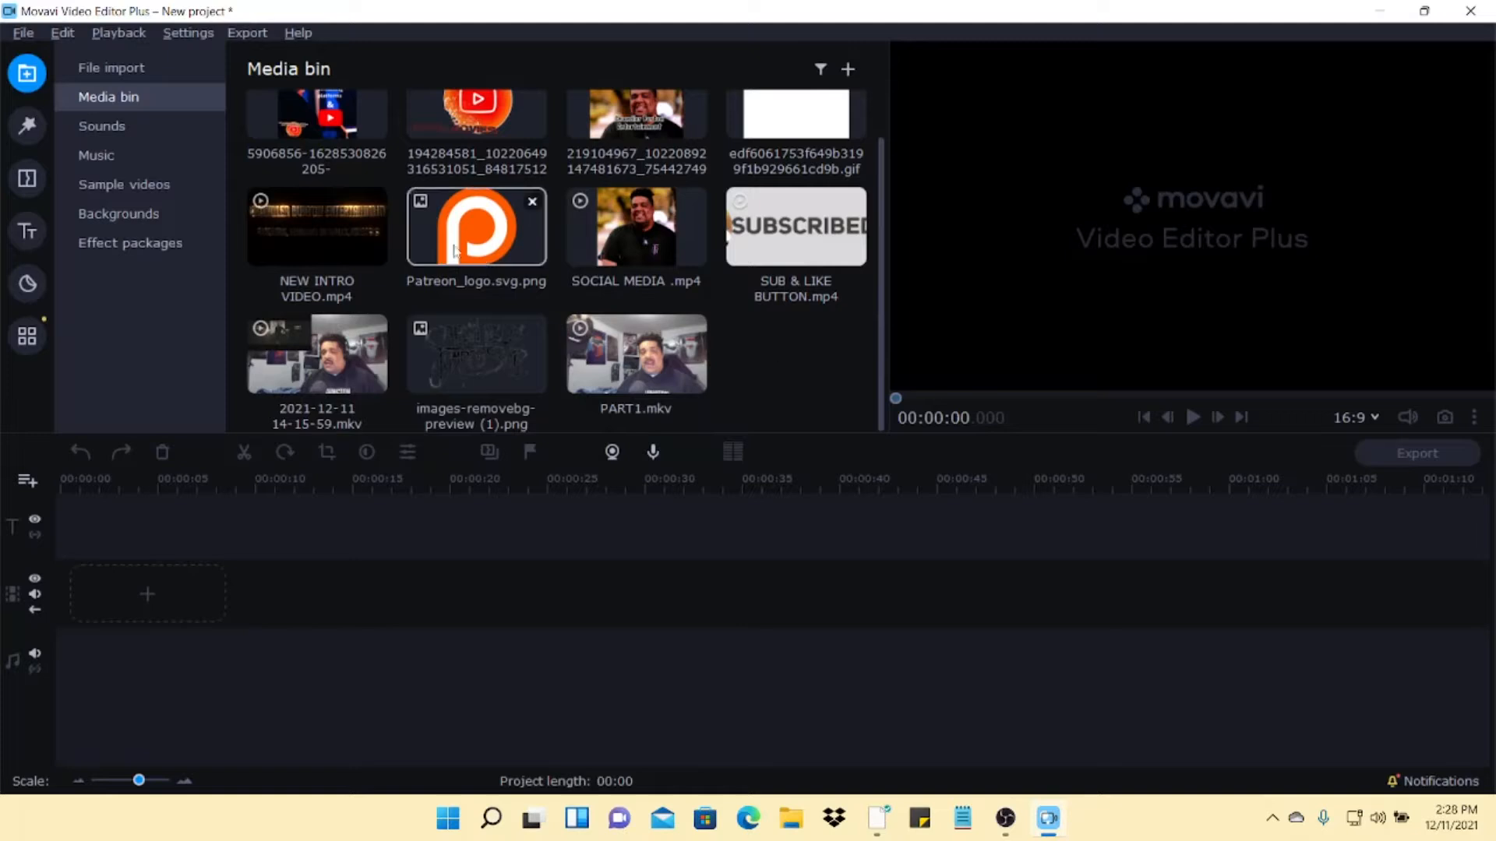
{"action": "left_click_drag", "start_coordinate": [283, 221], "coordinate": [229, 588]}
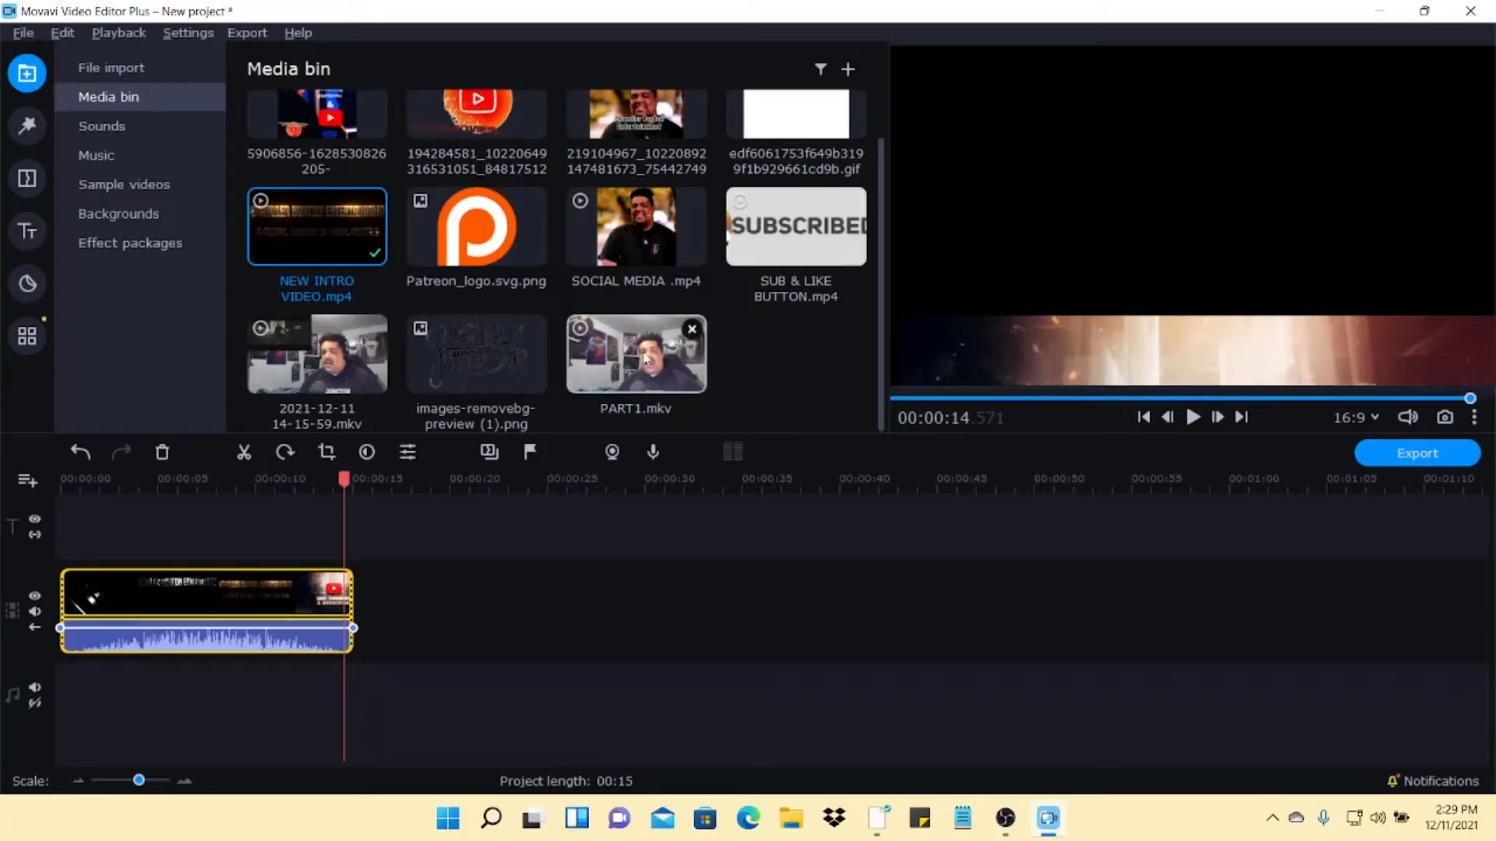
{"action": "left_click_drag", "start_coordinate": [644, 359], "coordinate": [448, 569]}
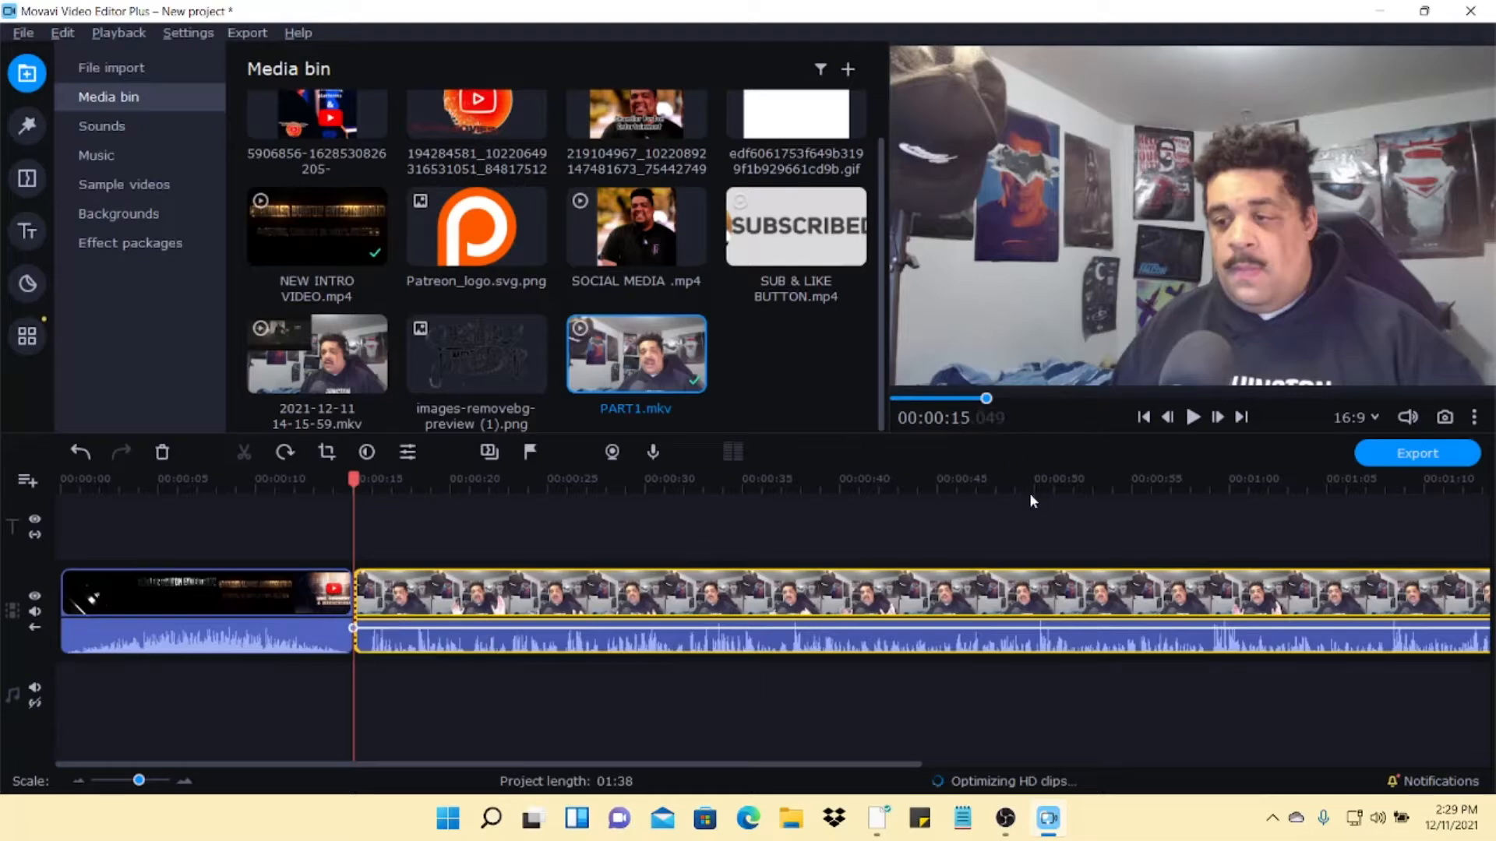
- Trim the beginning of the PART1 clip to where the speech starts, at about 00:00:15.860, and play back the transition from the intro
{"action": "left_click", "coordinate": [1192, 417]}
{"action": "left_click", "coordinate": [1192, 419]}
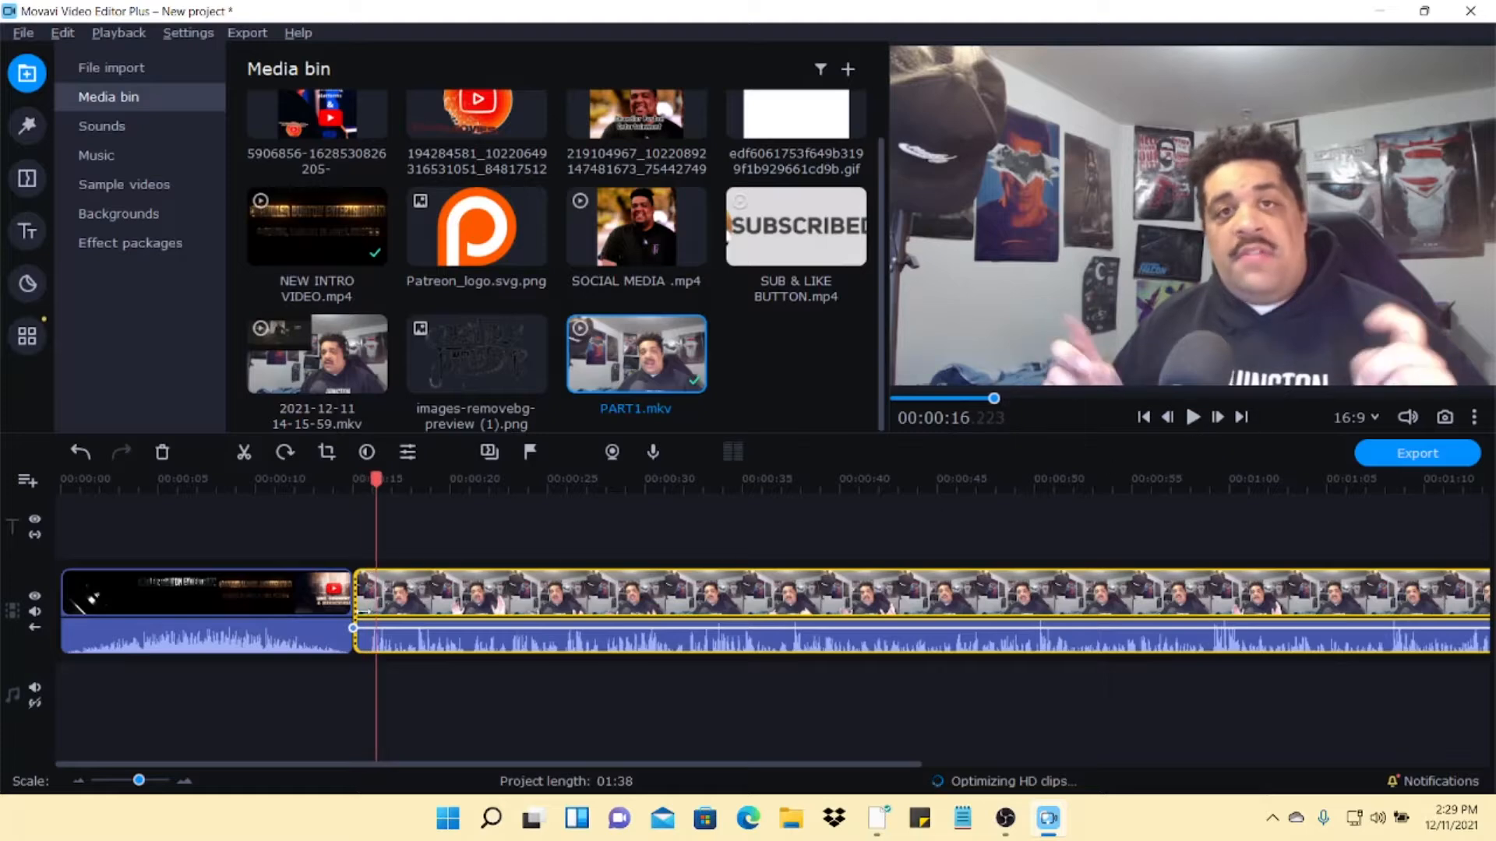
{"action": "left_click_drag", "start_coordinate": [375, 478], "coordinate": [348, 479]}
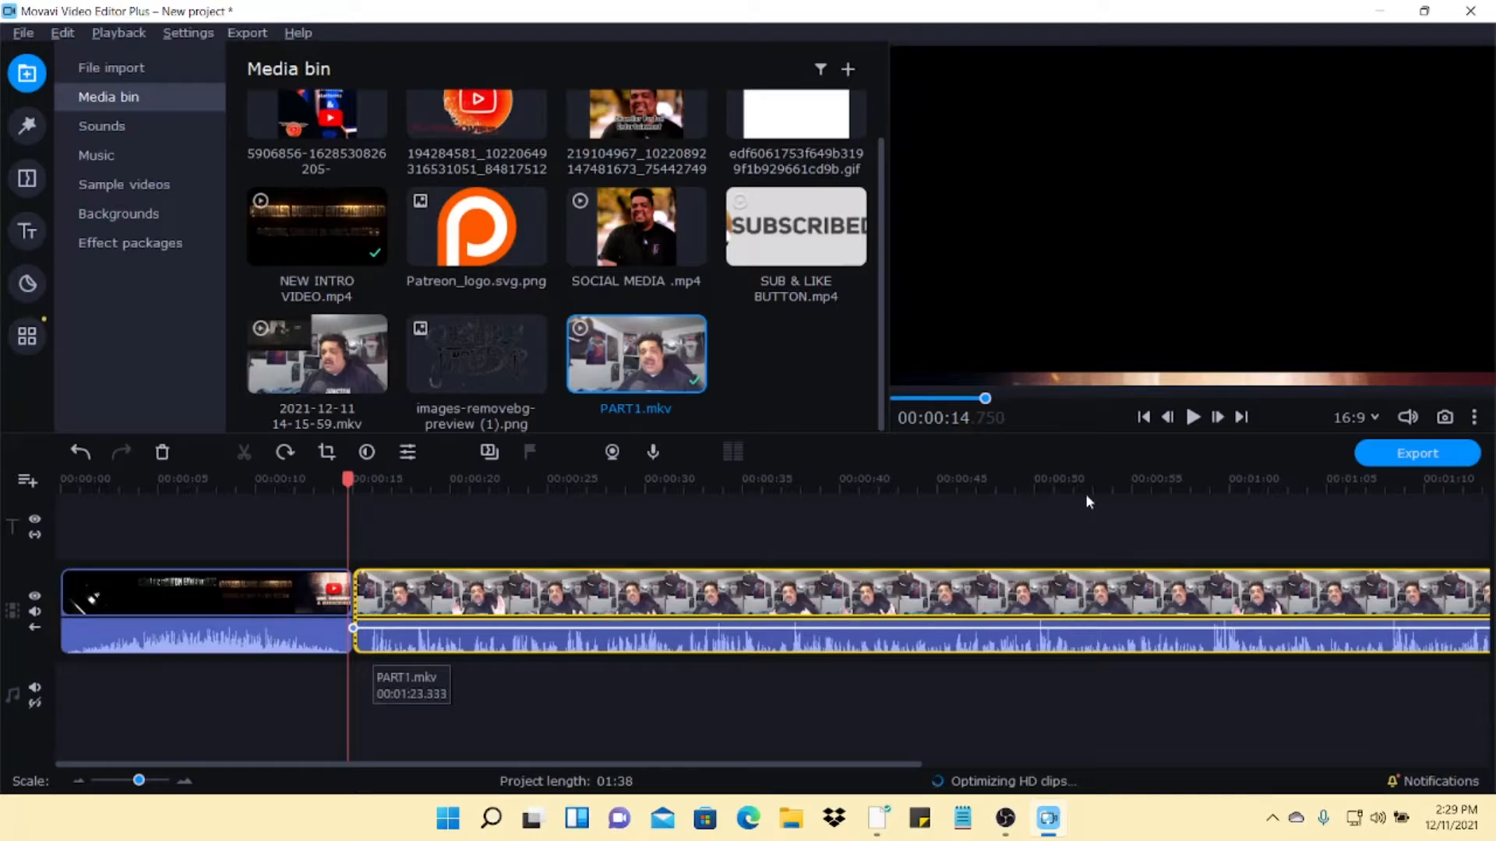
{"action": "left_click", "coordinate": [1192, 418]}
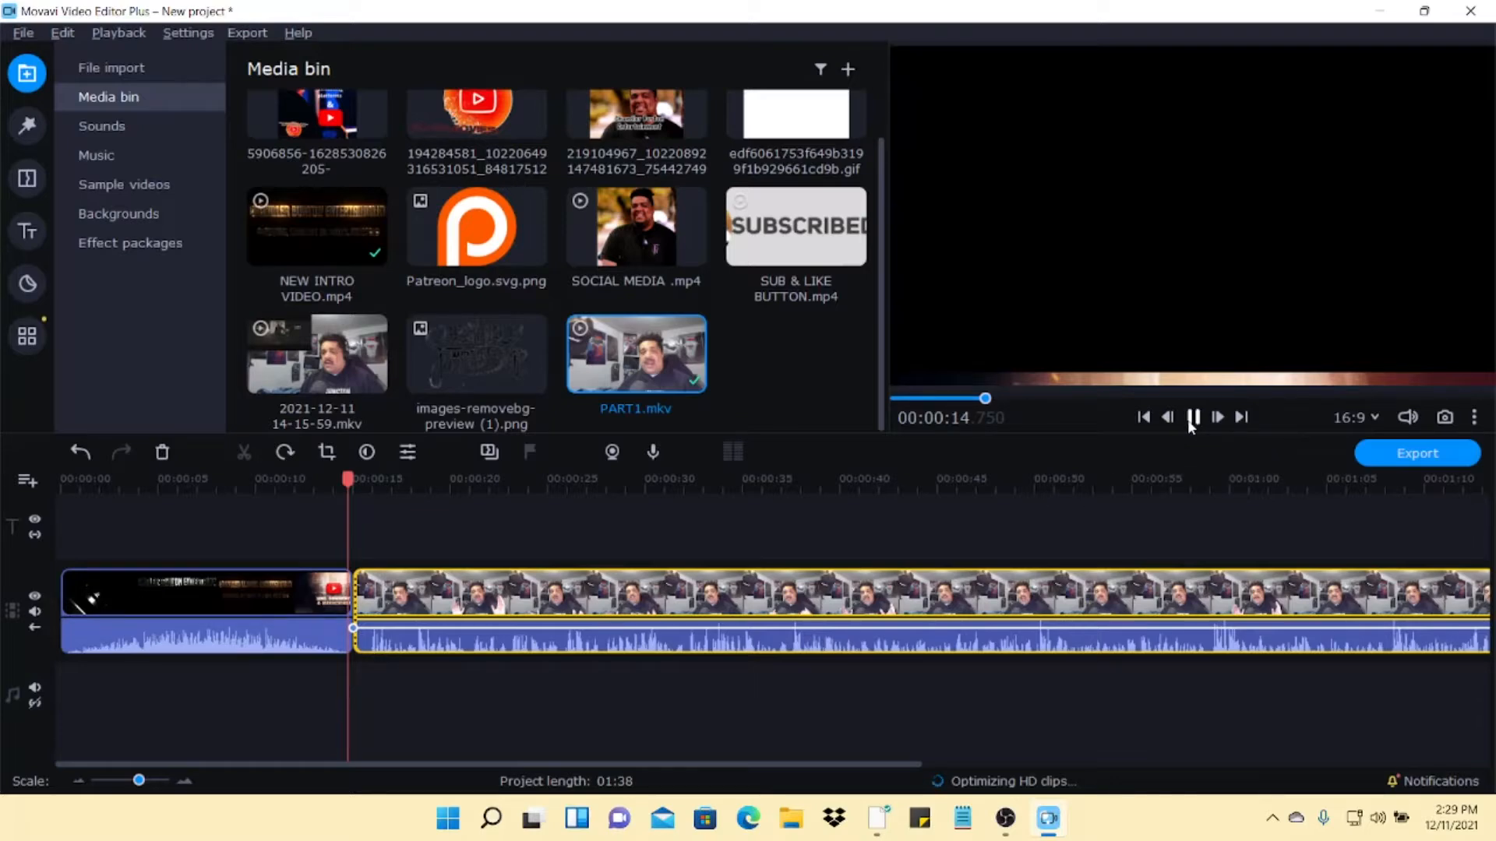
{"action": "left_click", "coordinate": [1192, 419]}
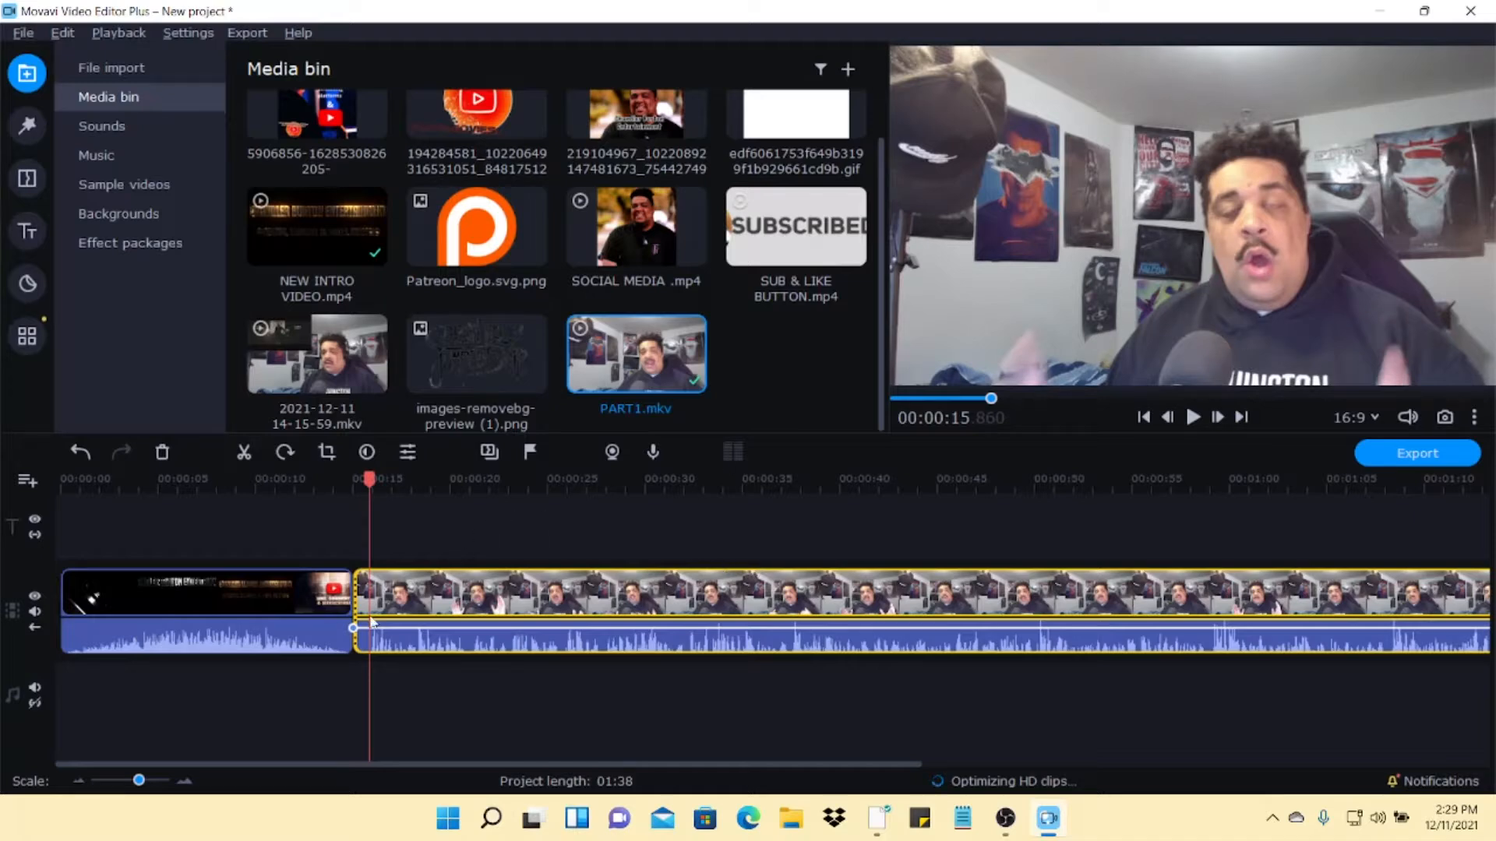
{"action": "left_click_drag", "start_coordinate": [355, 602], "coordinate": [370, 600]}
{"action": "left_click_drag", "start_coordinate": [357, 485], "coordinate": [338, 489]}
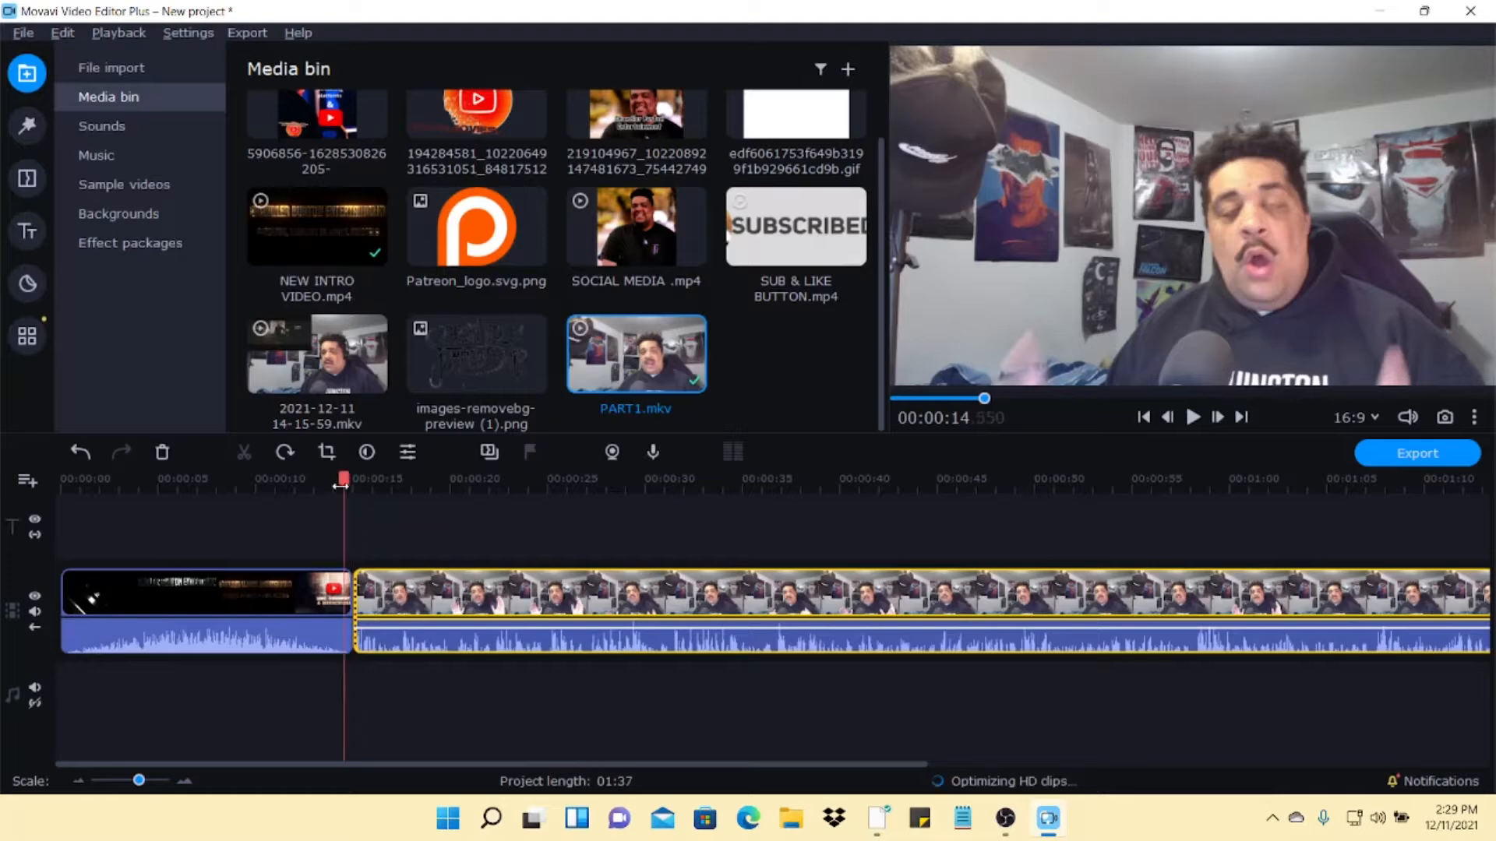
{"action": "left_click", "coordinate": [1194, 418]}
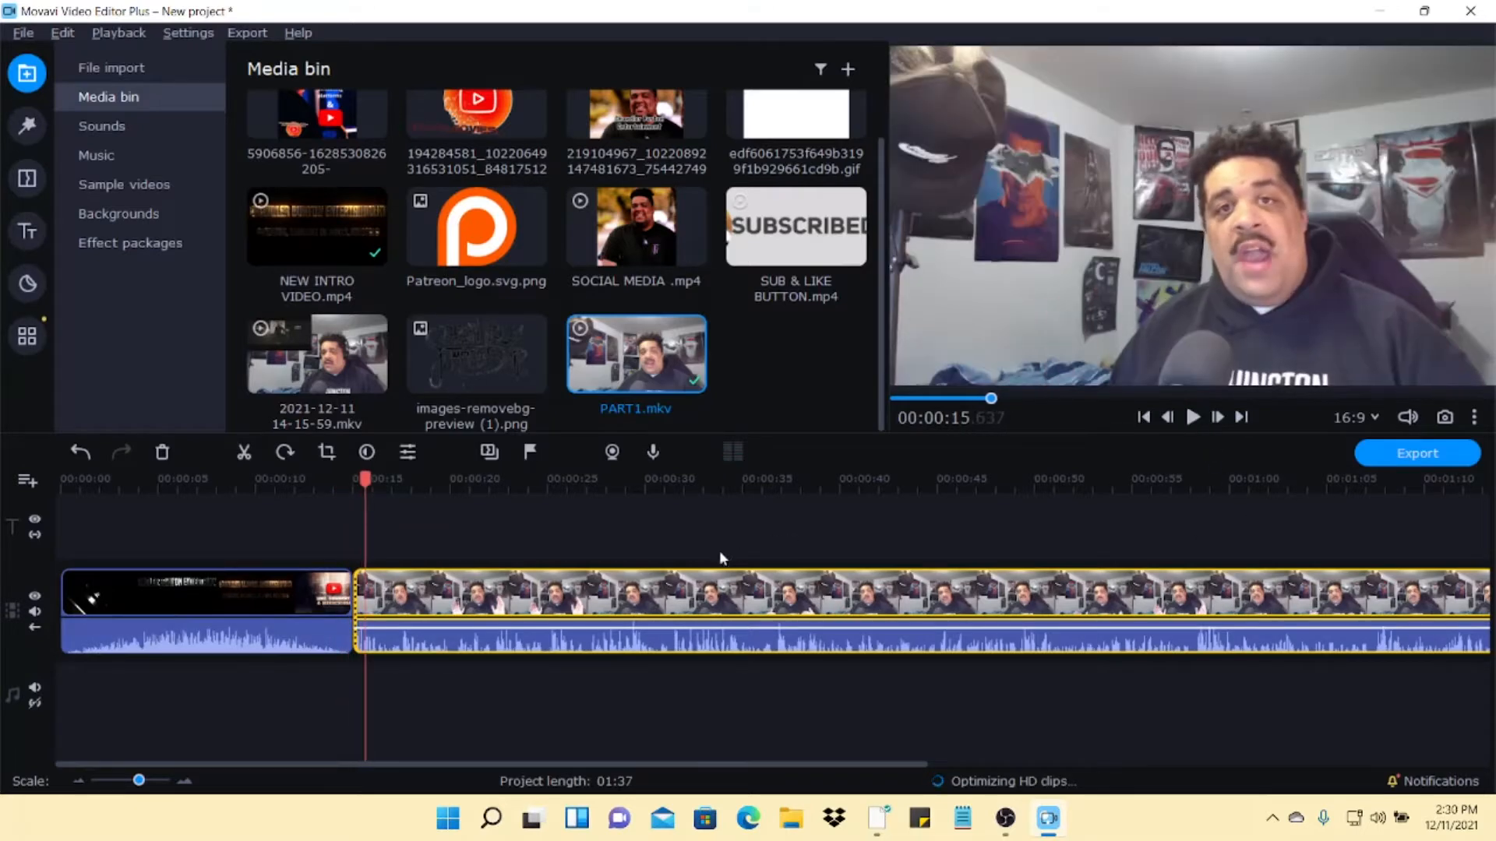
- Trim the end of the PART1 clip back to 00:01:34.977, just after the speech ends, and play back the ending
{"action": "scroll", "coordinate": [663, 651], "scroll_direction": "right", "scroll_amount": 5}
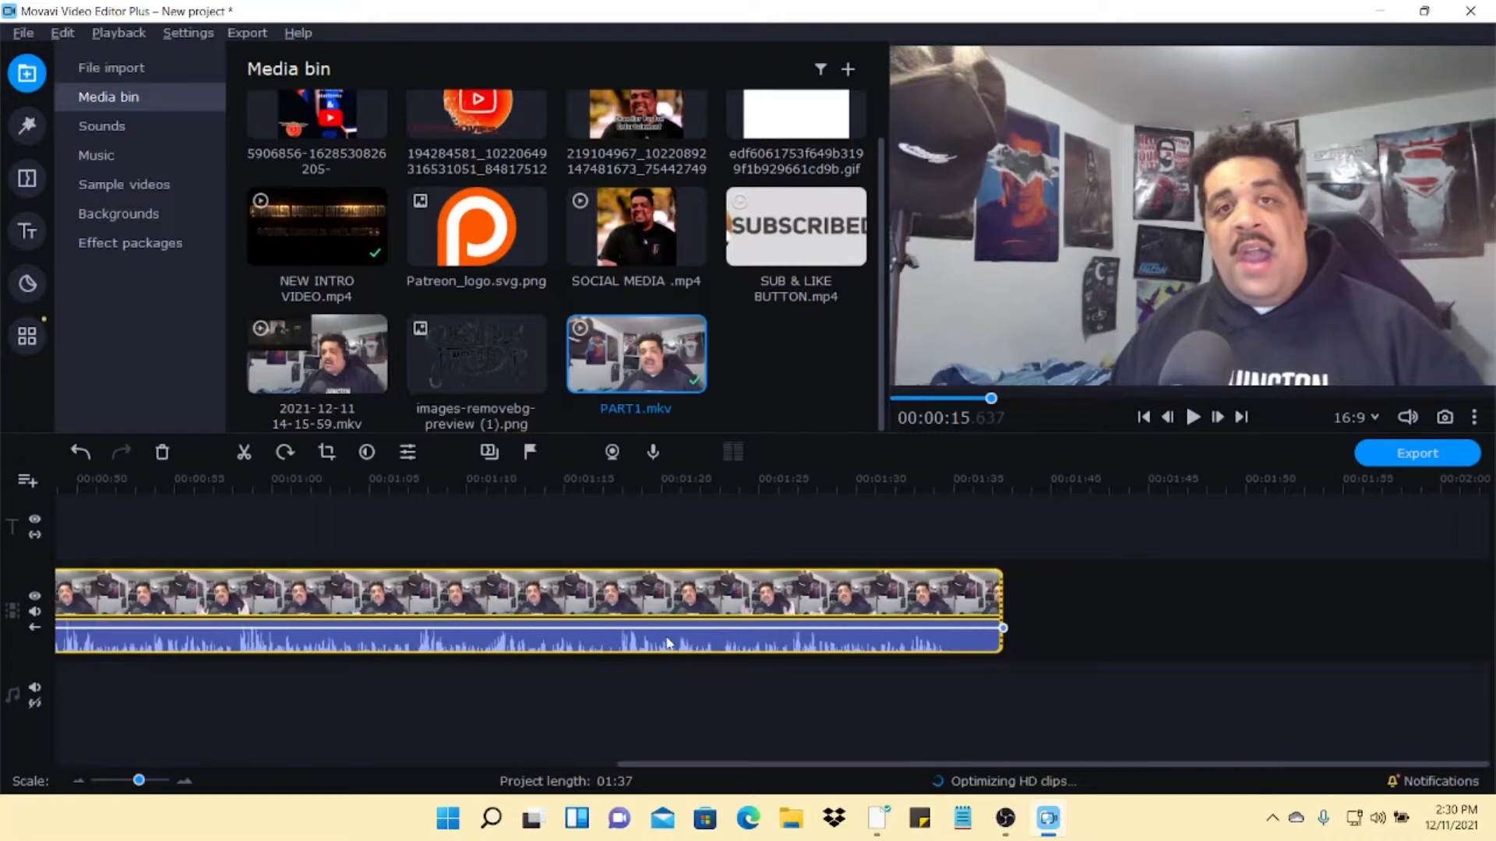
{"action": "left_click", "coordinate": [916, 606]}
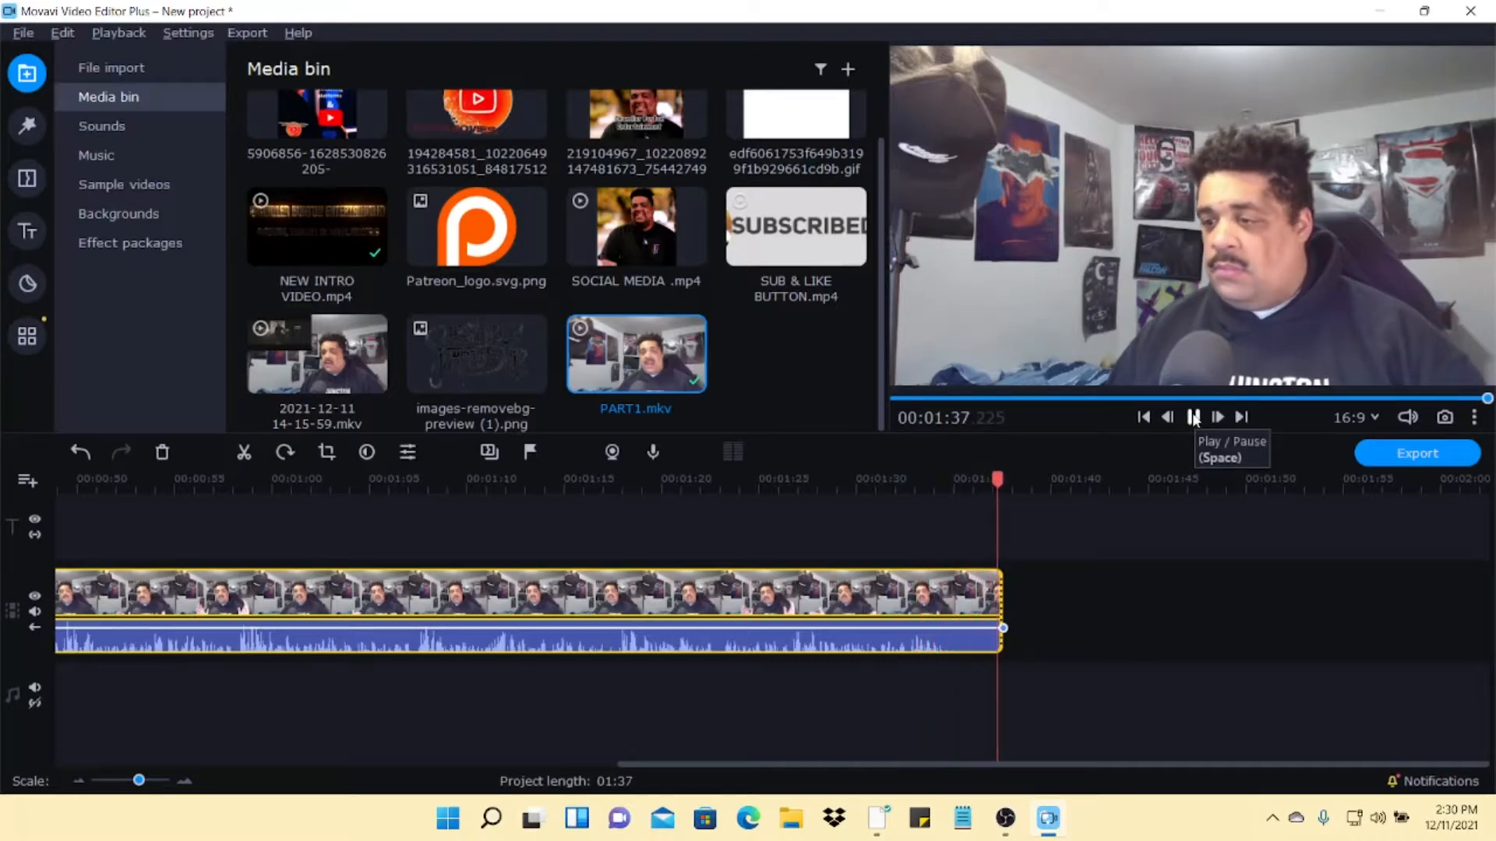
{"action": "left_click_drag", "start_coordinate": [1005, 479], "coordinate": [914, 480]}
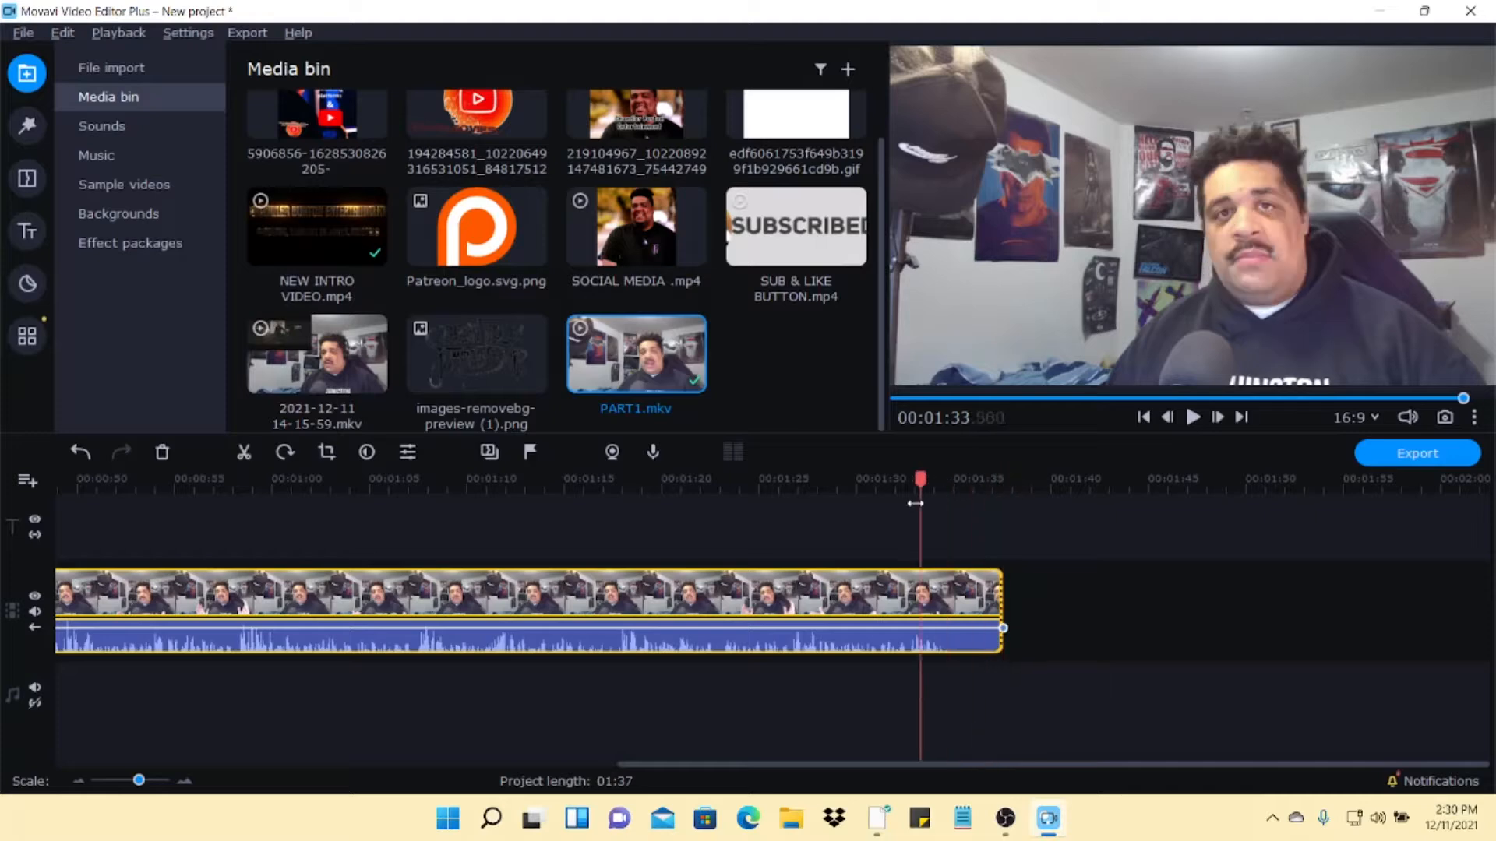
{"action": "left_click", "coordinate": [1193, 418]}
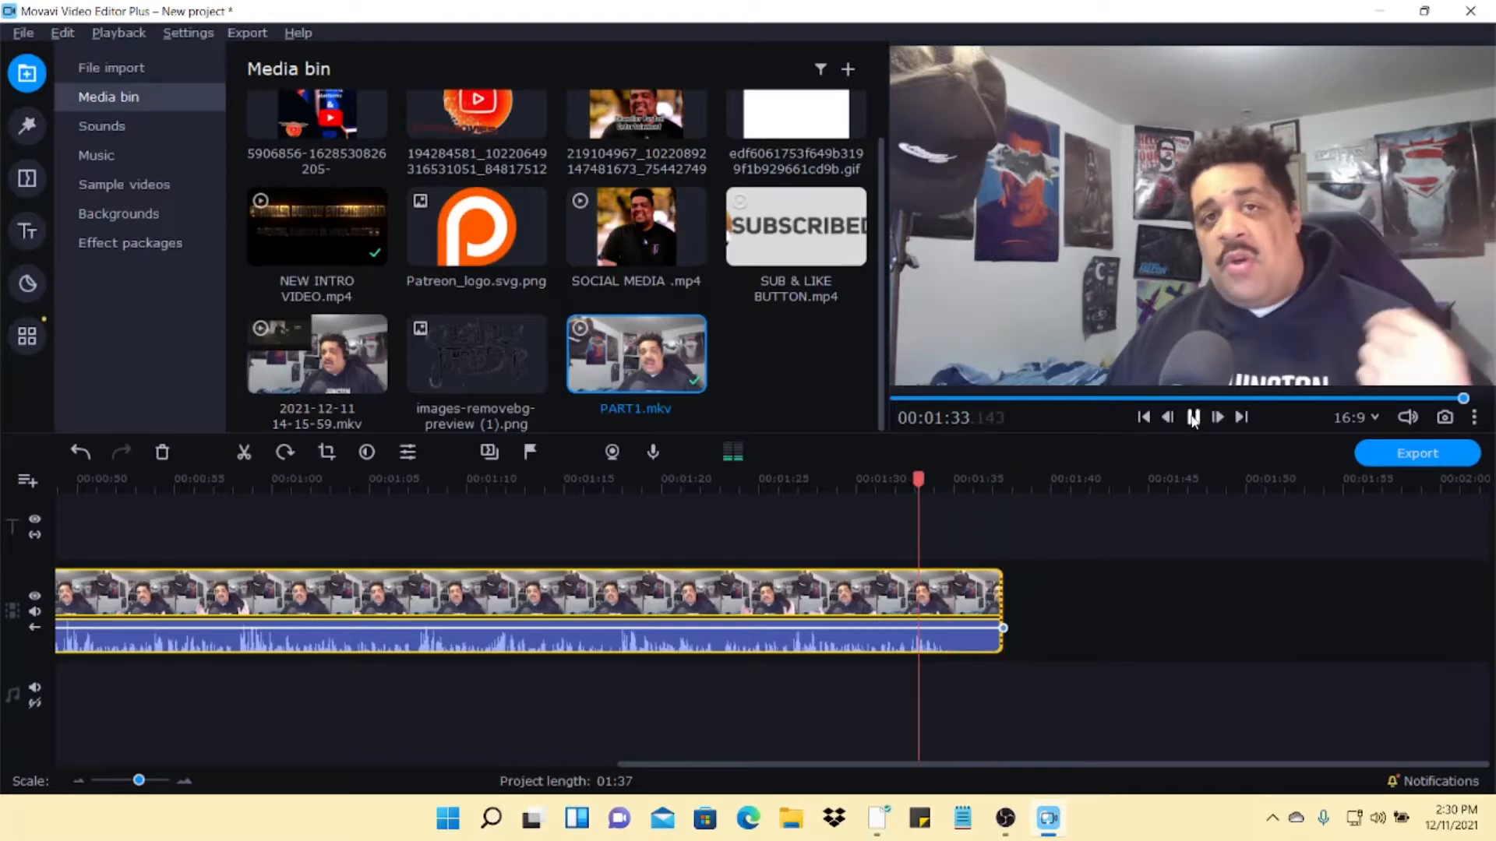
{"action": "left_click", "coordinate": [1193, 419]}
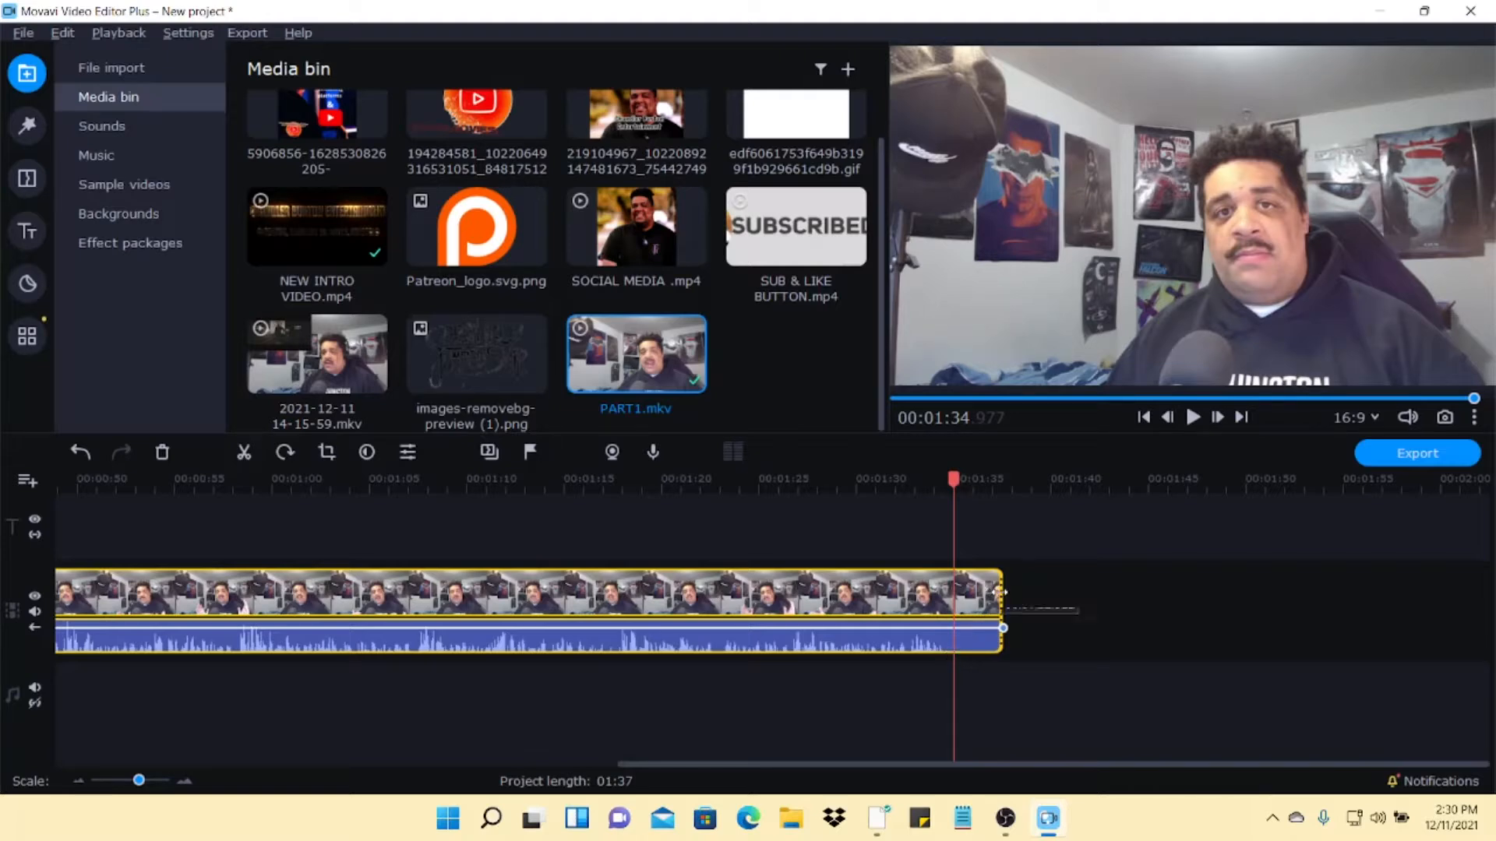
{"action": "left_click_drag", "start_coordinate": [1002, 592], "coordinate": [954, 611]}
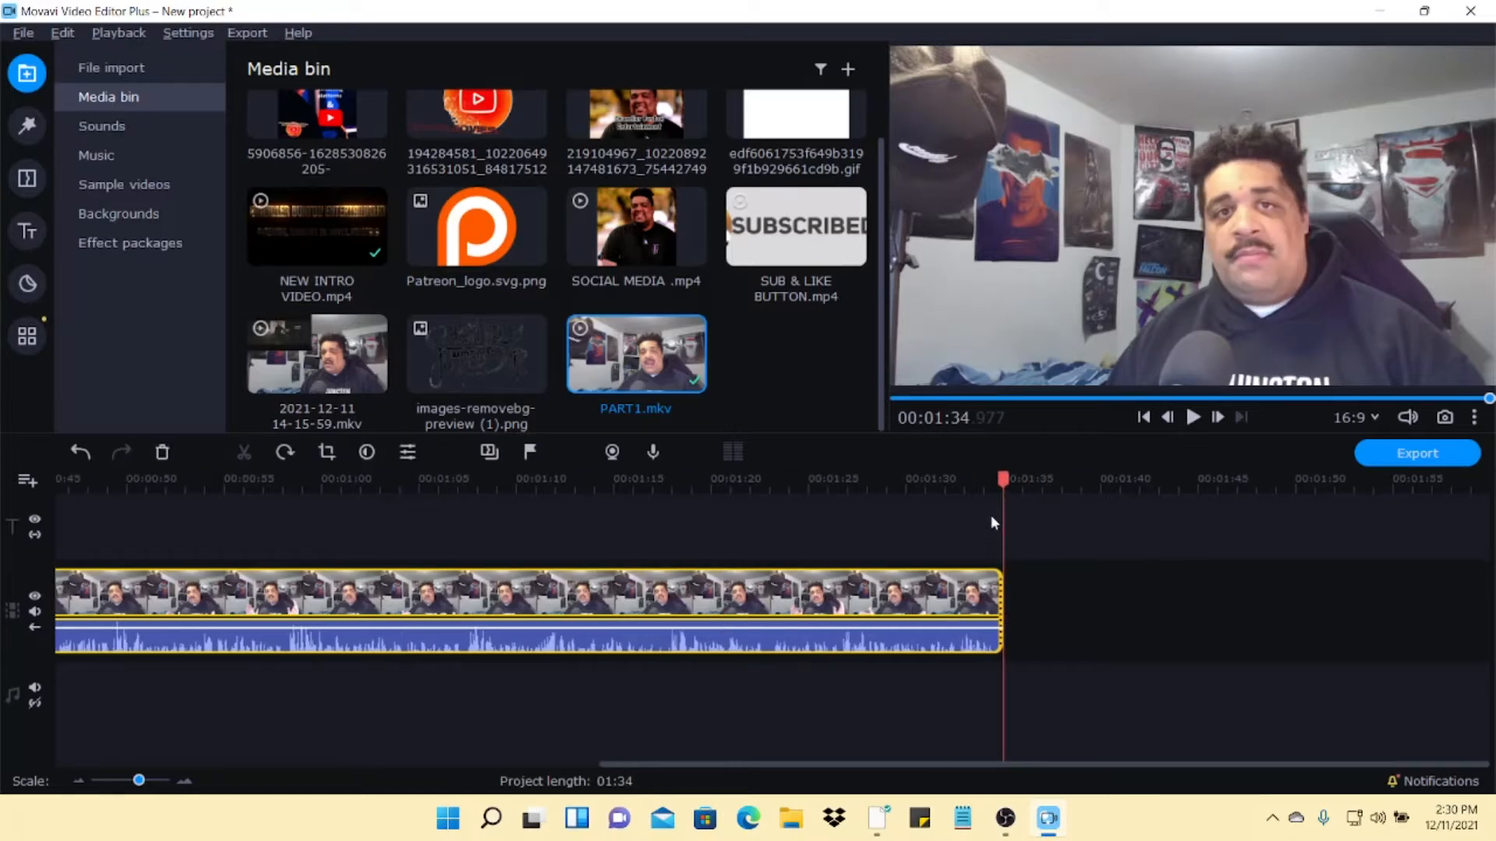
{"action": "left_click_drag", "start_coordinate": [1003, 481], "coordinate": [983, 490]}
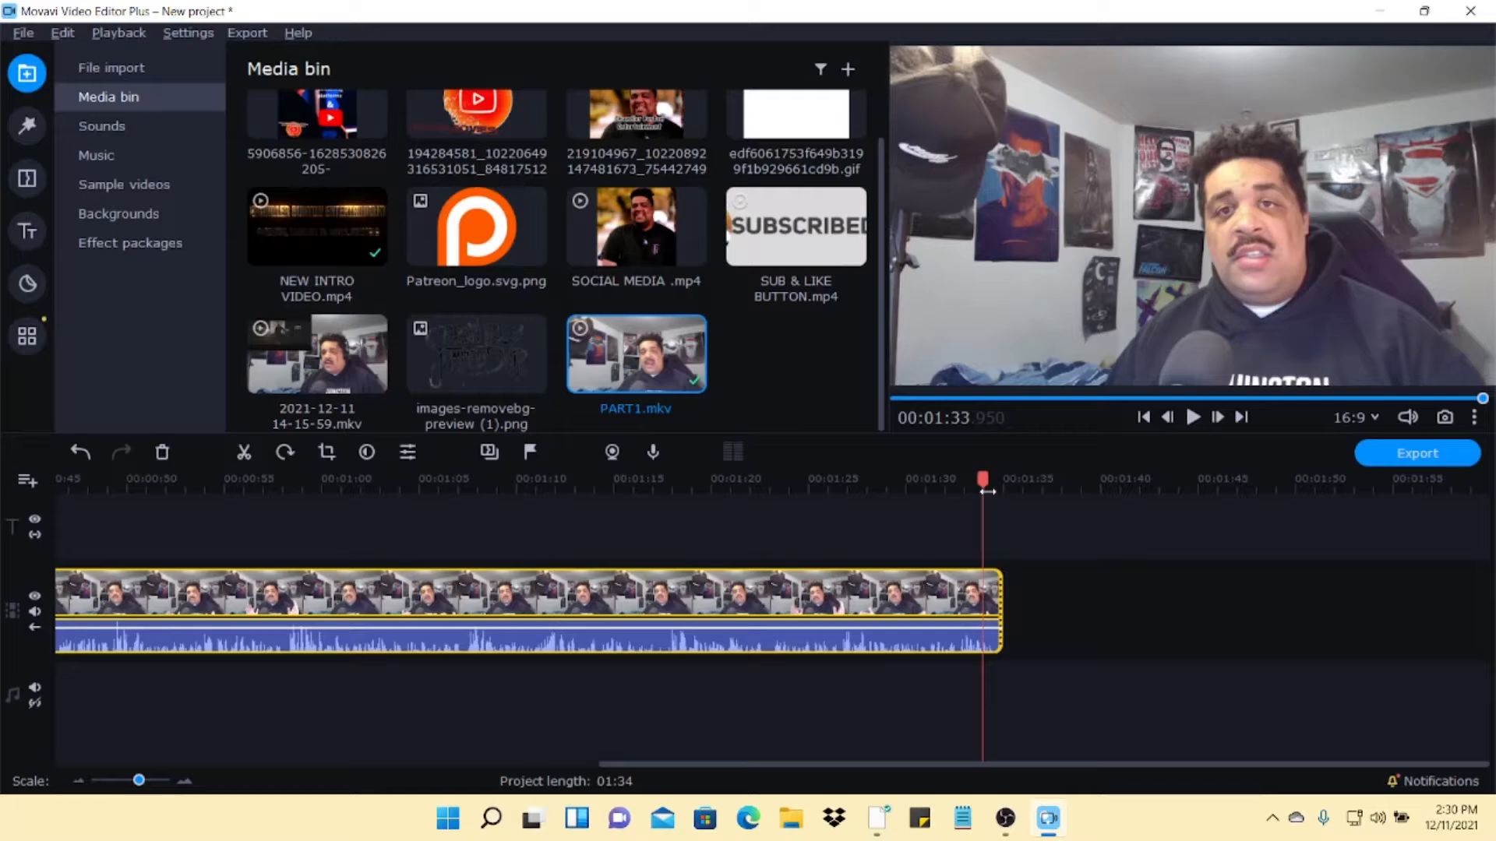
{"action": "left_click", "coordinate": [1192, 421]}
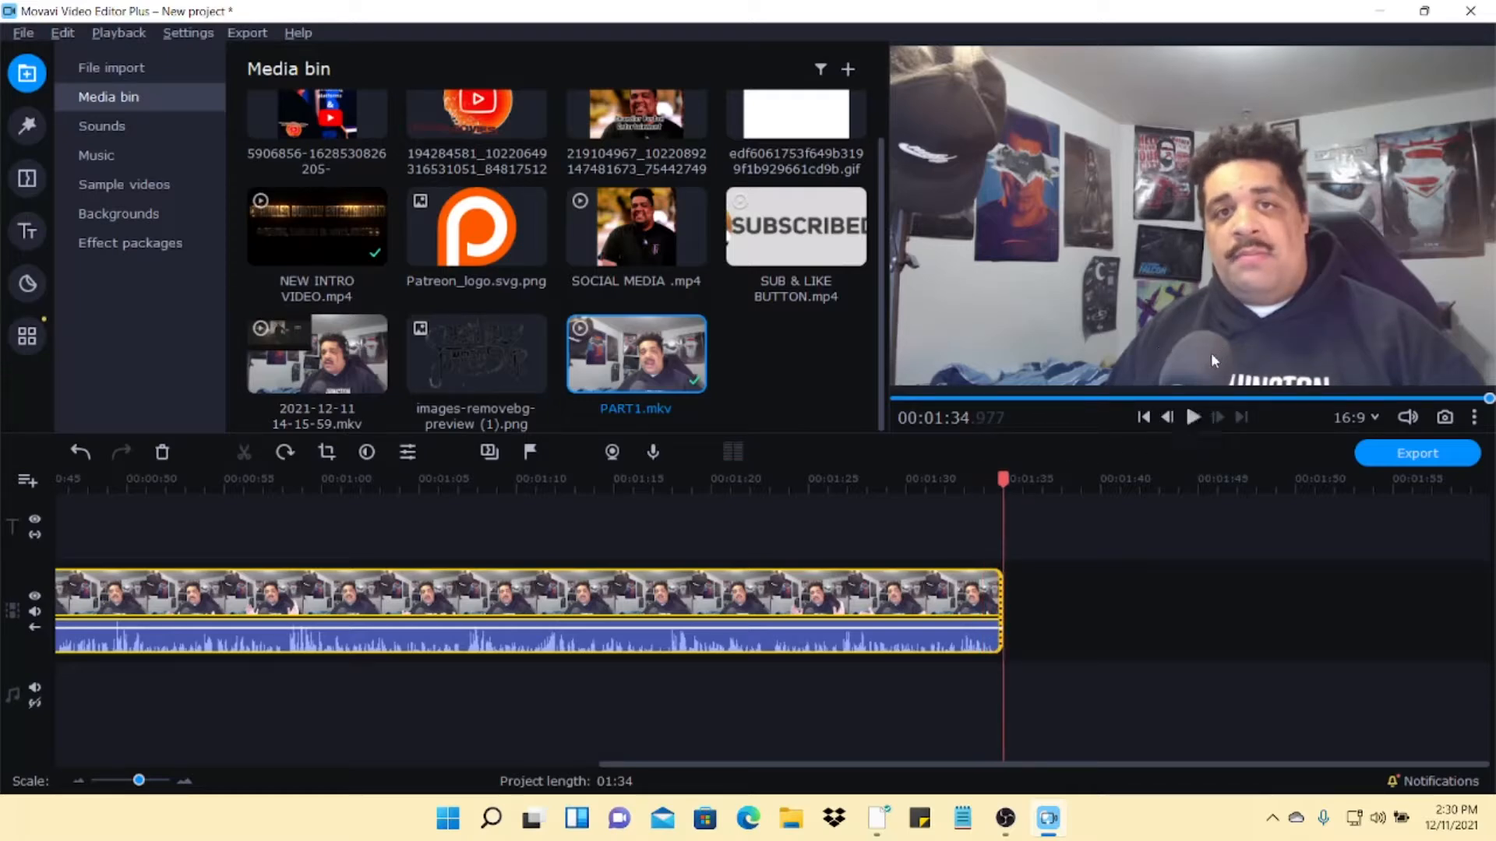
- Add the Artistic title 3D placard to the title track, aligned with the start of the PART1 clip
{"action": "scroll", "coordinate": [851, 598], "scroll_direction": "up", "scroll_amount": 5}
{"action": "scroll", "coordinate": [818, 604], "scroll_direction": "down", "scroll_amount": 5}
{"action": "scroll", "coordinate": [701, 598], "scroll_direction": "up", "scroll_amount": 3}
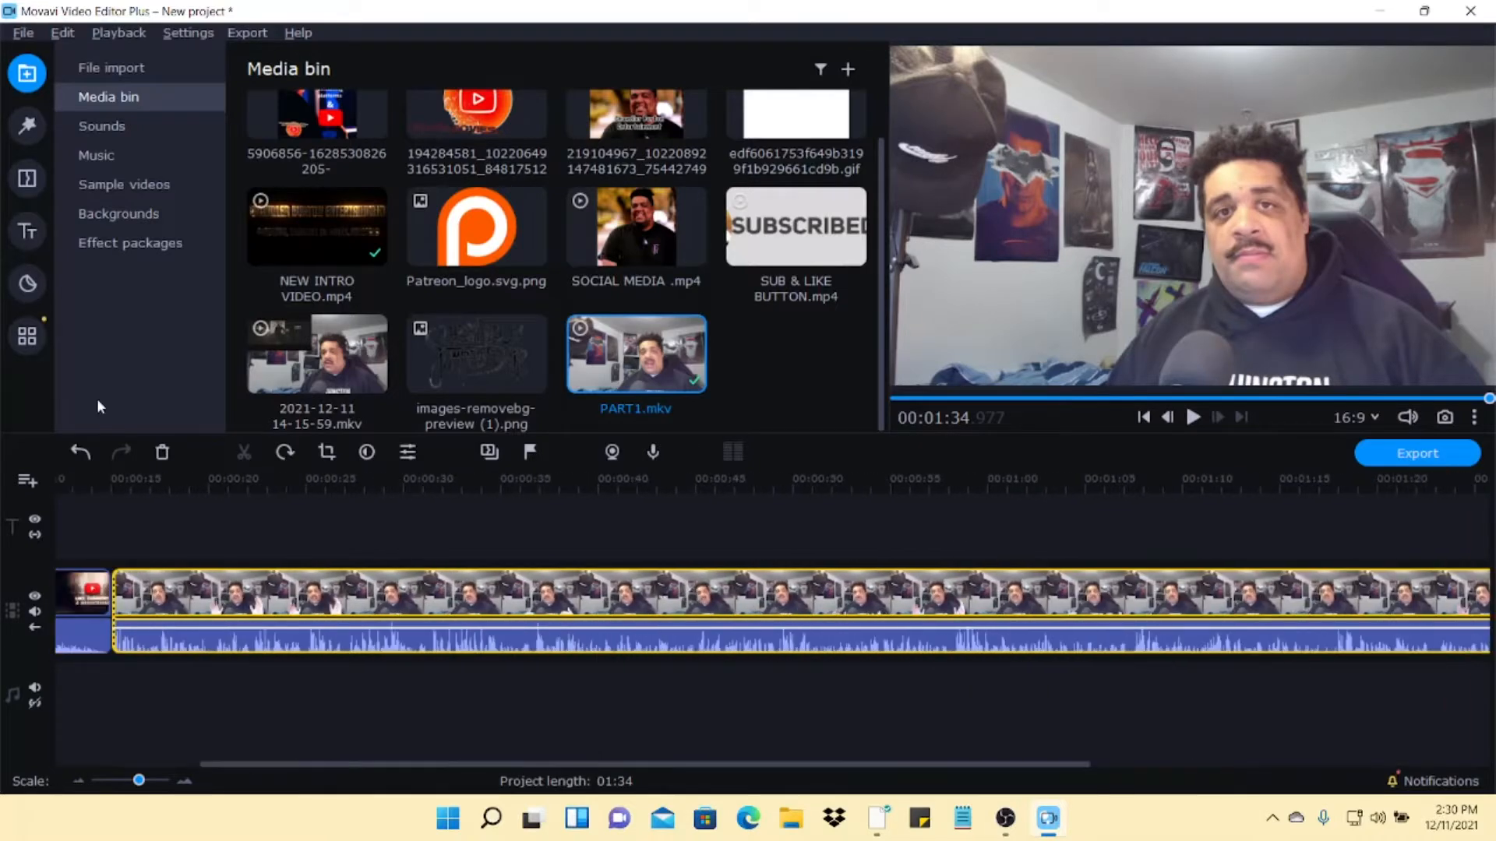
{"action": "left_click", "coordinate": [17, 222]}
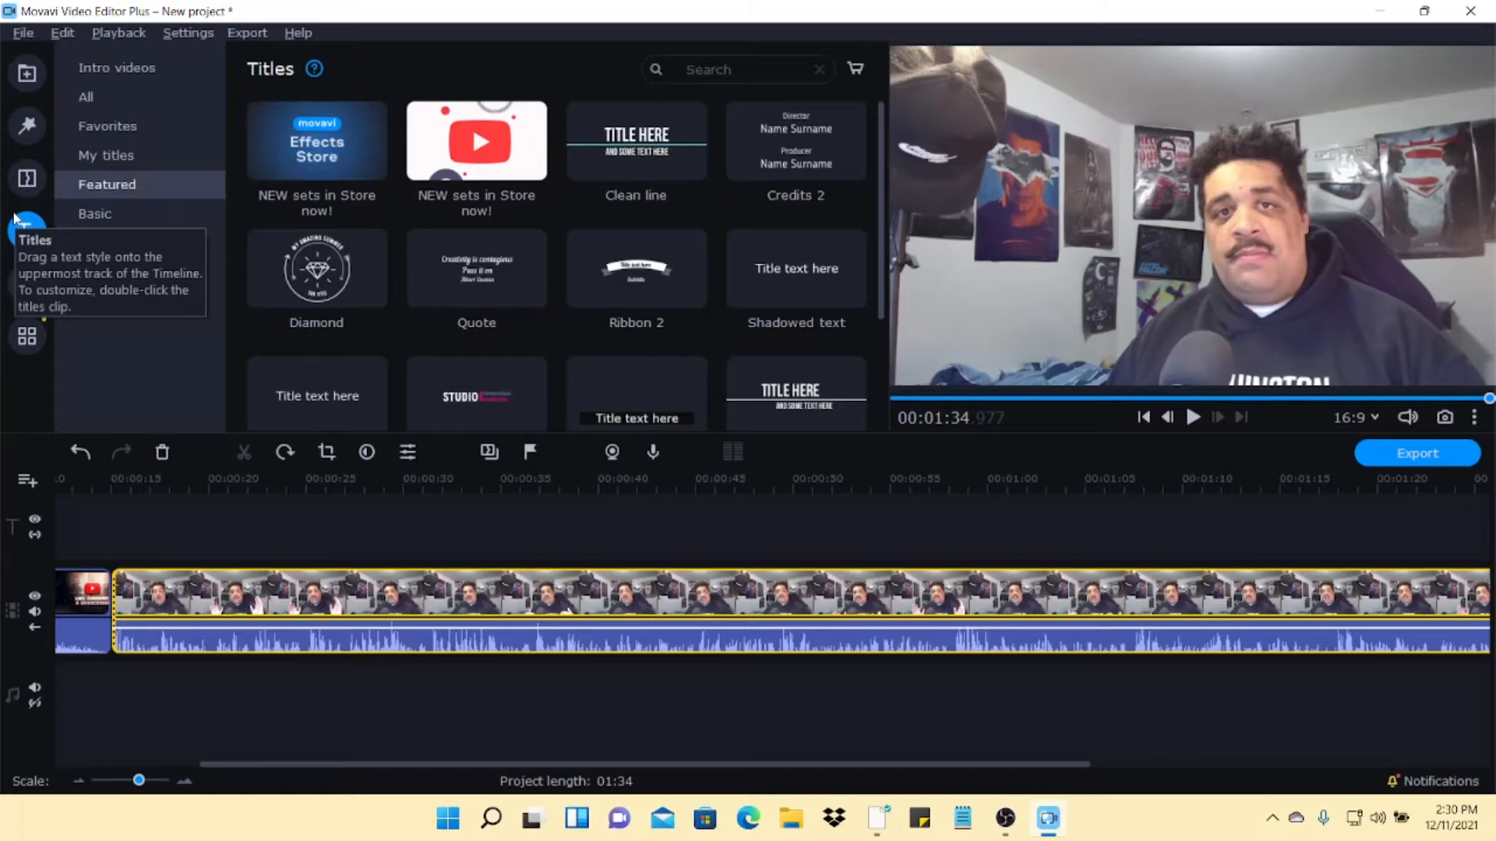
{"action": "left_click", "coordinate": [87, 213]}
{"action": "left_click", "coordinate": [86, 242]}
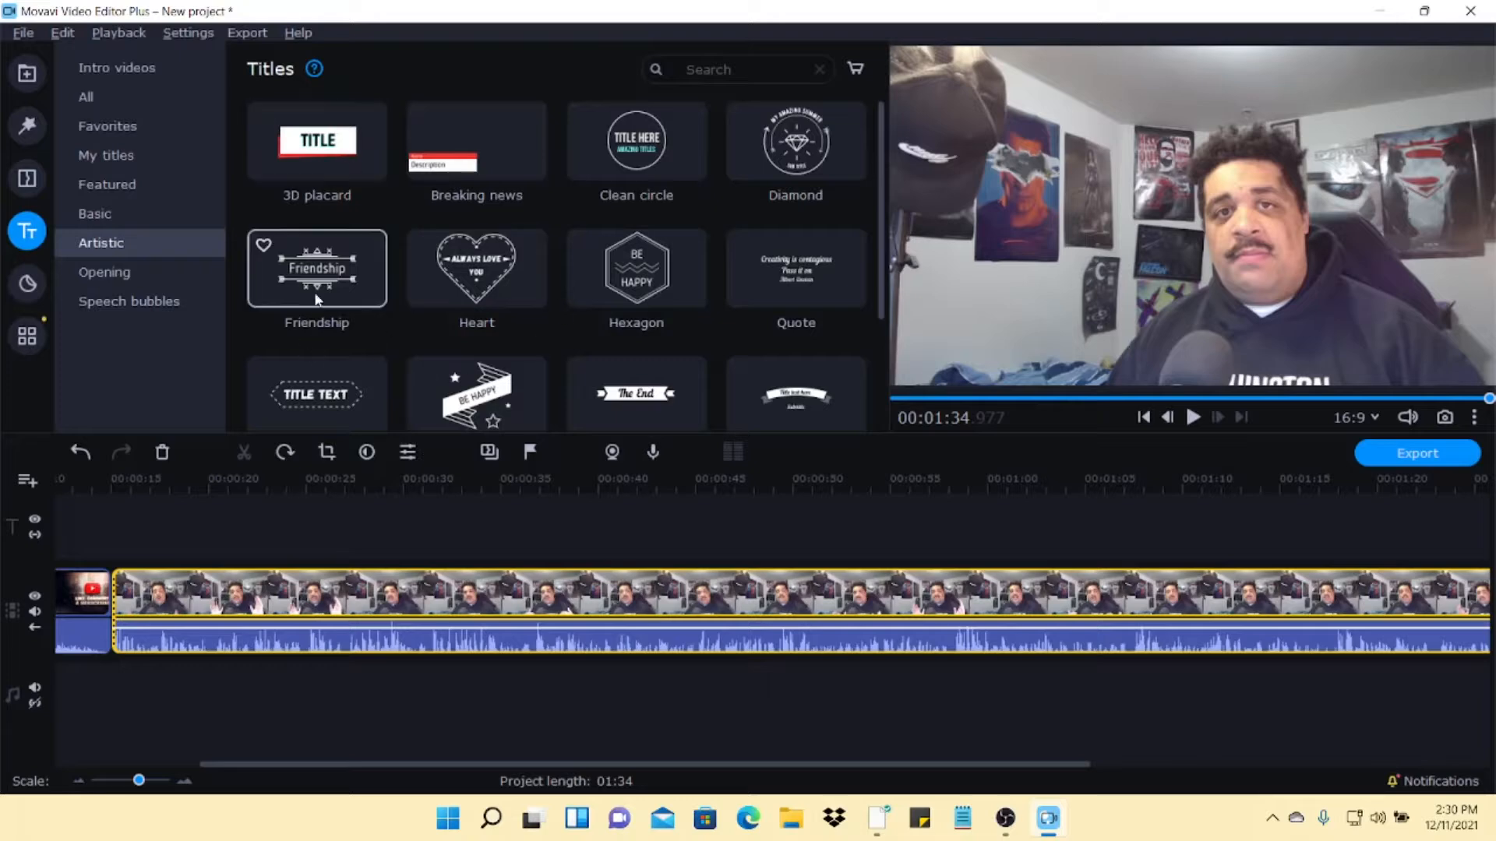
{"action": "left_click_drag", "start_coordinate": [340, 143], "coordinate": [117, 511]}
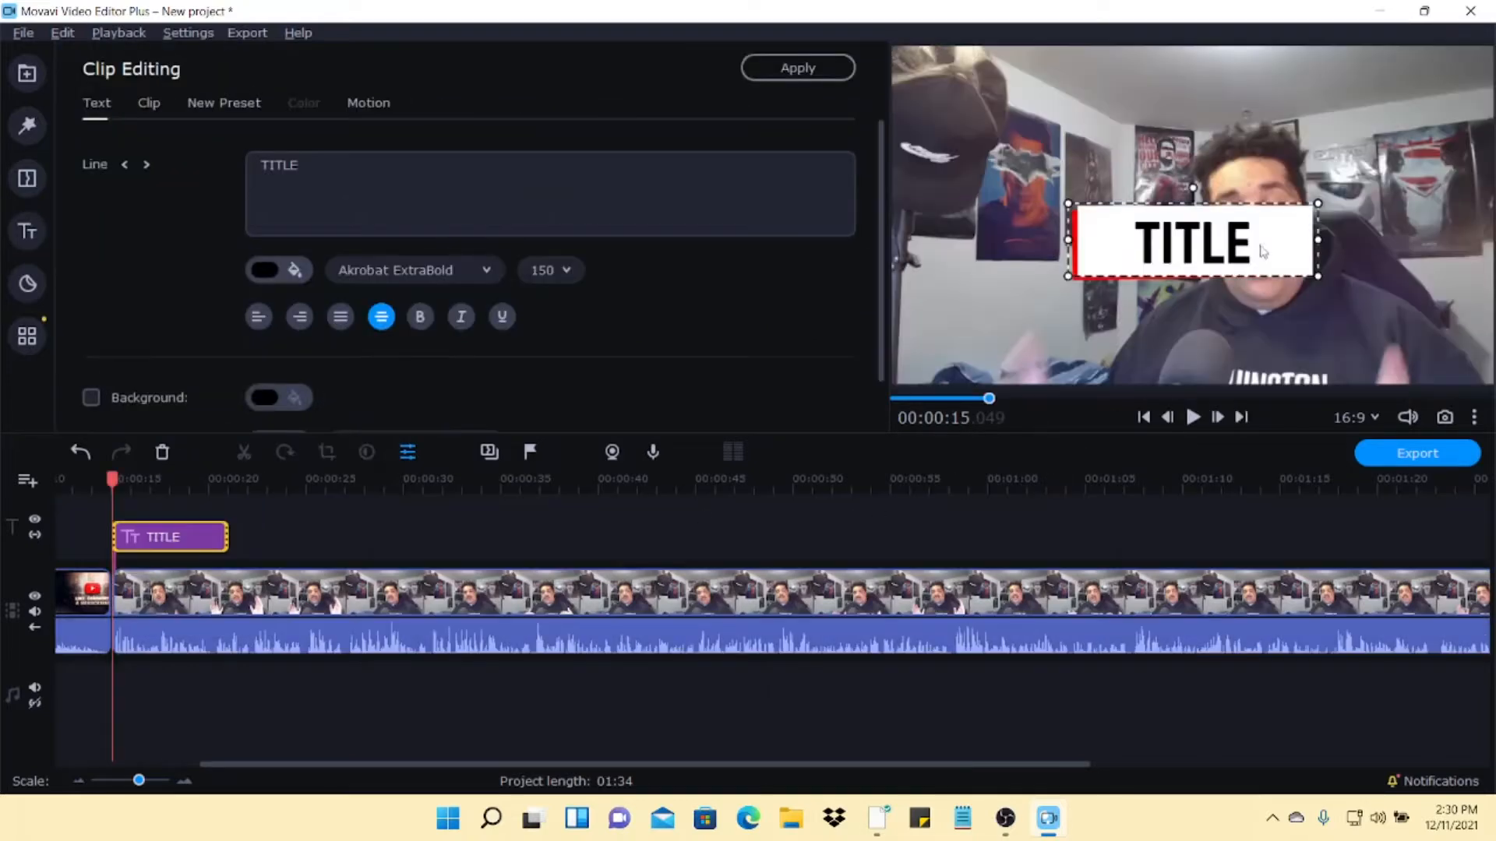
- Move the 3D placard's text and background box together into the upper-left corner of the video frame
{"action": "left_click_drag", "start_coordinate": [1258, 248], "coordinate": [1256, 351]}
{"action": "left_click_drag", "start_coordinate": [1229, 251], "coordinate": [1045, 97]}
{"action": "left_click_drag", "start_coordinate": [1182, 358], "coordinate": [1004, 92]}
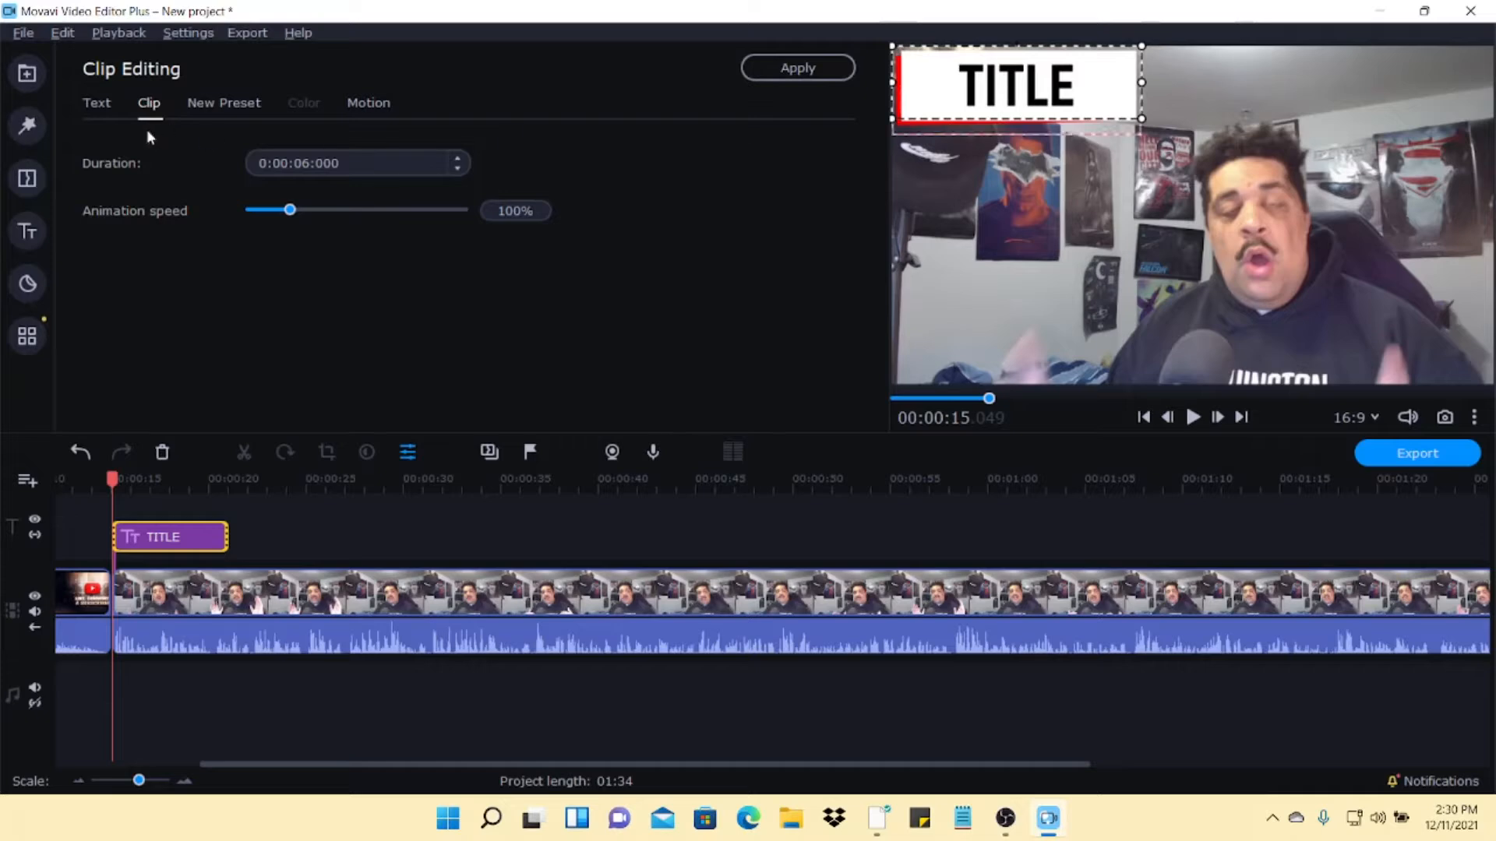
- Replace the placard's placeholder text with "Timecodes in the description"
{"action": "left_click", "coordinate": [82, 101]}
{"action": "key", "text": "ctrl+a"}
{"action": "key", "text": "BackSpace"}
{"action": "type", "text": "Timeco"}
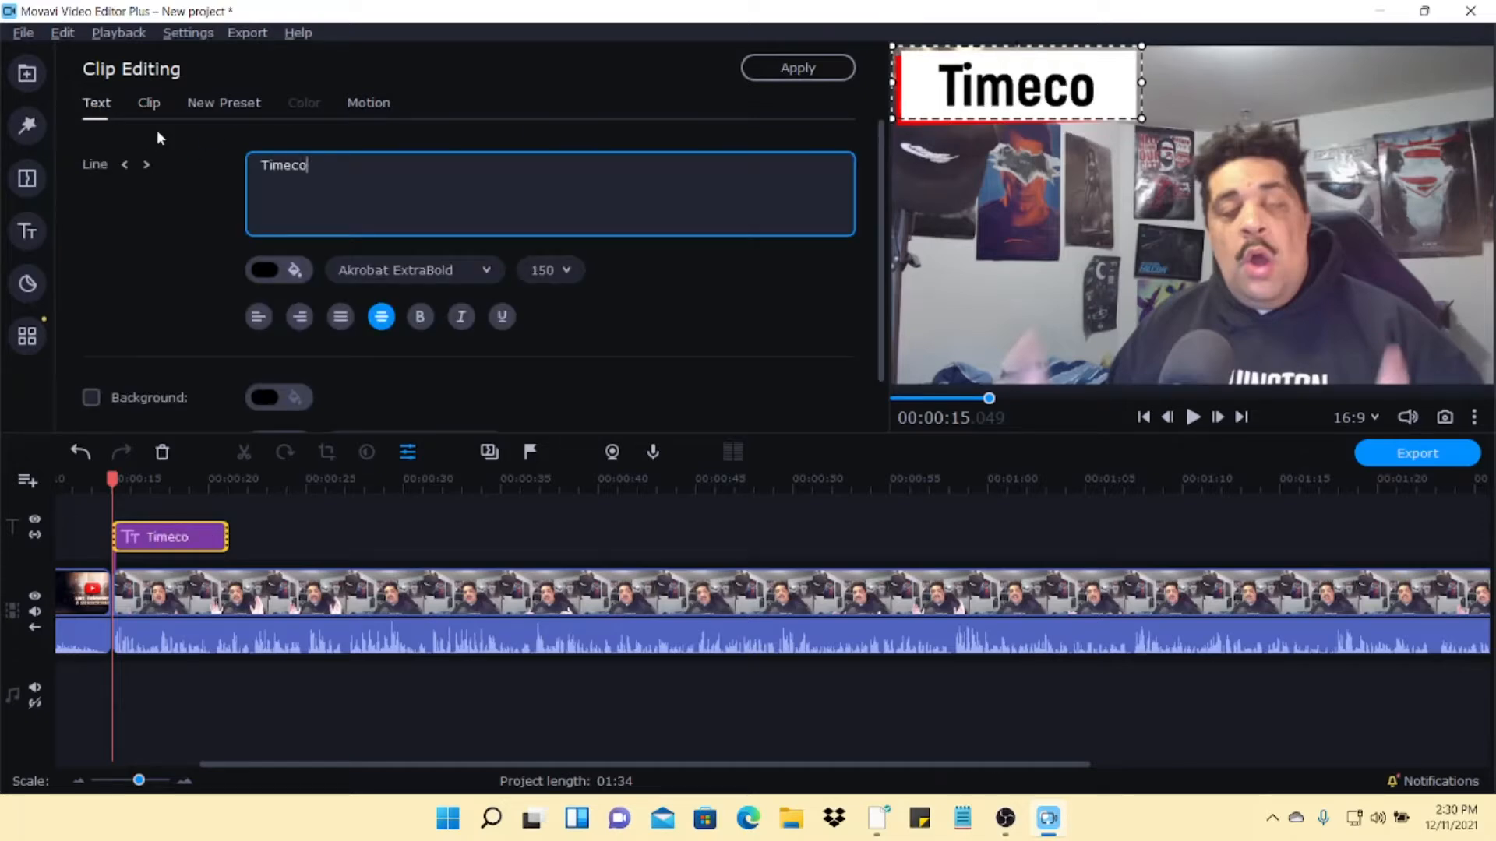
{"action": "type", "text": "des in the descri"}
{"action": "key", "text": "BackSpace"}
{"action": "type", "text": "p"}
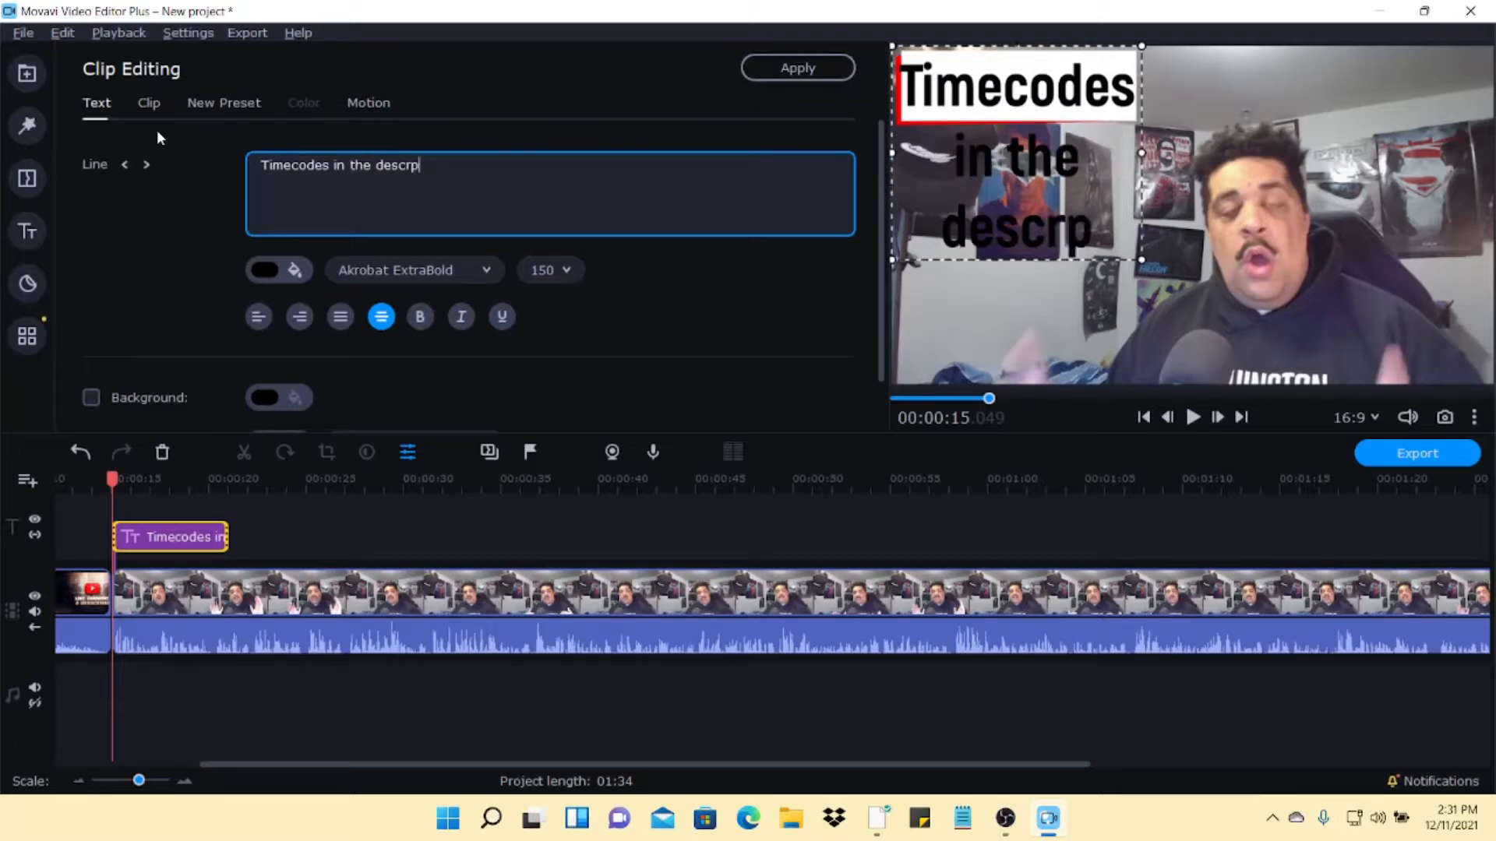
{"action": "key", "text": "BackSpace"}
{"action": "key", "text": "BackSpace"}
{"action": "key", "text": "BackSpace"}
{"action": "key", "text": "BackSpace"}
{"action": "key", "text": "BackSpace"}
{"action": "type", "text": "escriptio"}
{"action": "key", "text": "BackSpace"}
{"action": "key", "text": "BackSpace"}
{"action": "key", "text": "BackSpace"}
{"action": "key", "text": "BackSpace"}
{"action": "key", "text": "BackSpace"}
{"action": "key", "text": "BackSpace"}
{"action": "key", "text": "BackSpace"}
{"action": "key", "text": "BackSpace"}
{"action": "key", "text": "BackSpace"}
{"action": "key", "text": "BackSpace"}
{"action": "type", "text": "de"}
{"action": "type", "text": "s"}
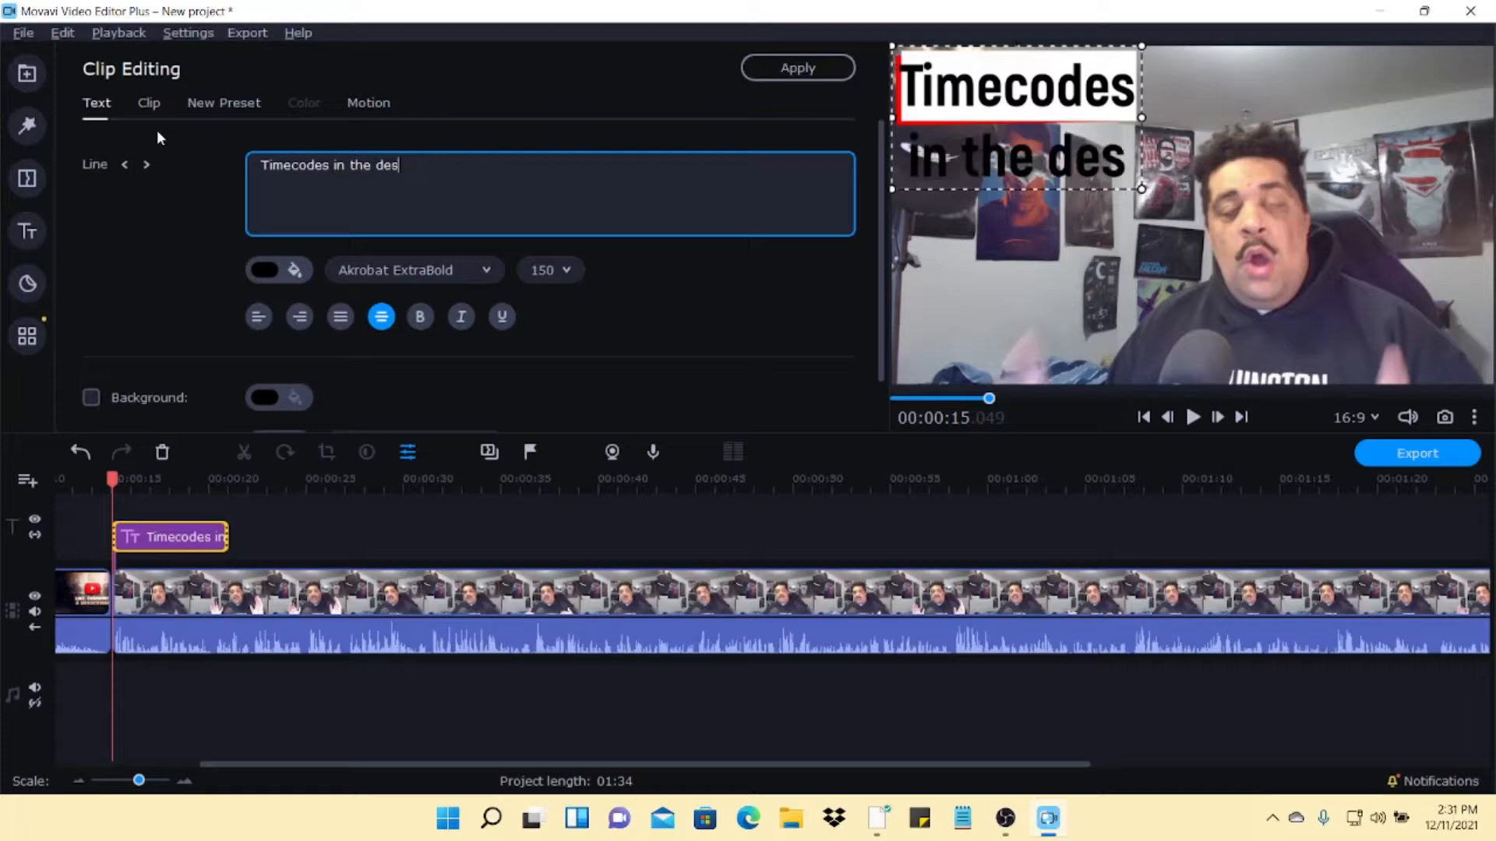
{"action": "type", "text": "cription"}
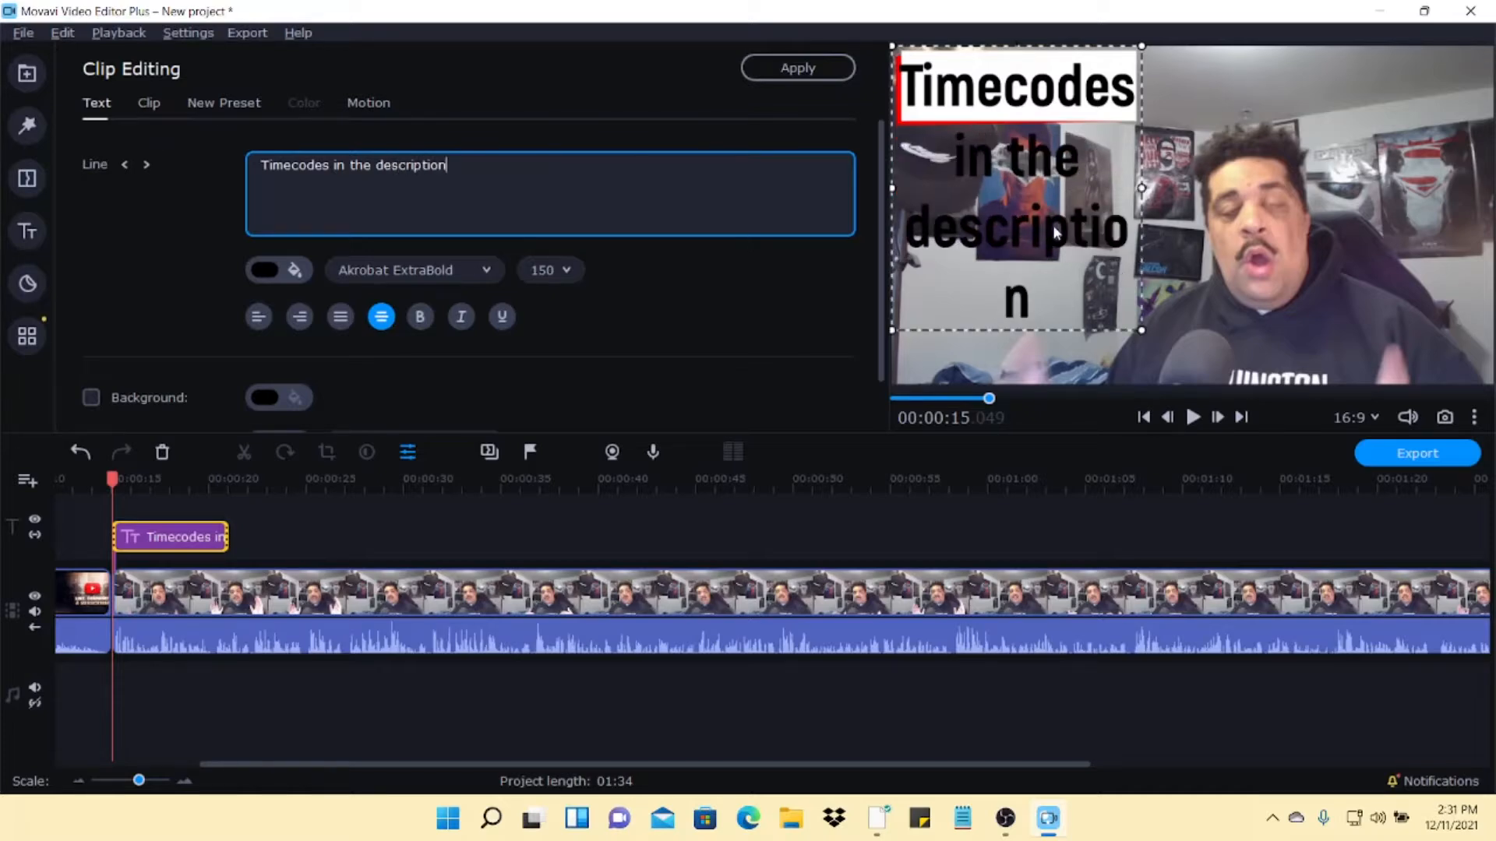
- Widen the placard's text box to wrap onto two lines, shrink it to fit inside the white box, and apply the edits
{"action": "left_click_drag", "start_coordinate": [1054, 225], "coordinate": [1274, 222]}
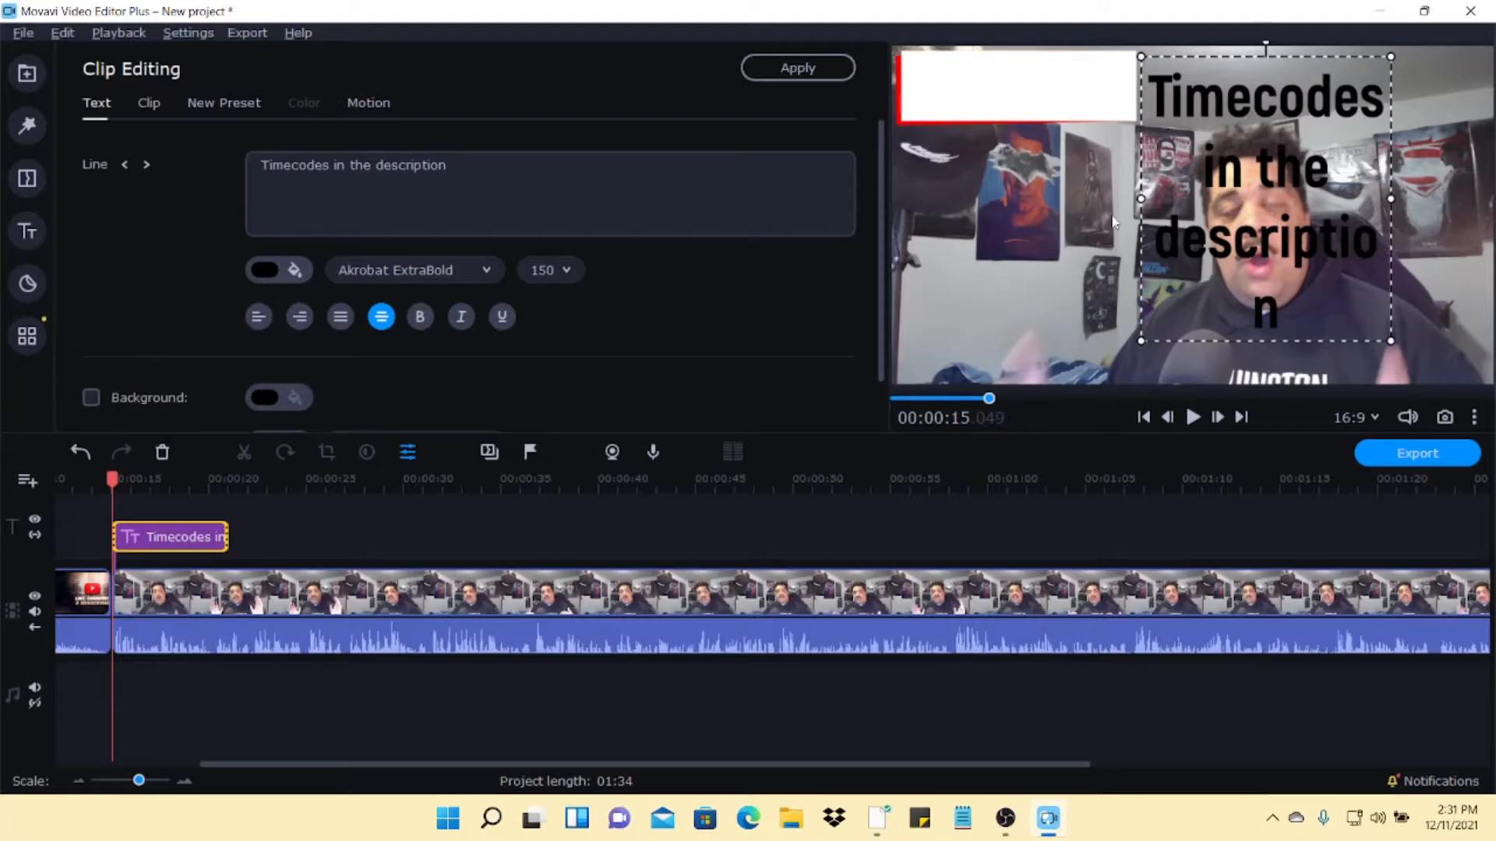
{"action": "left_click_drag", "start_coordinate": [1139, 199], "coordinate": [949, 193]}
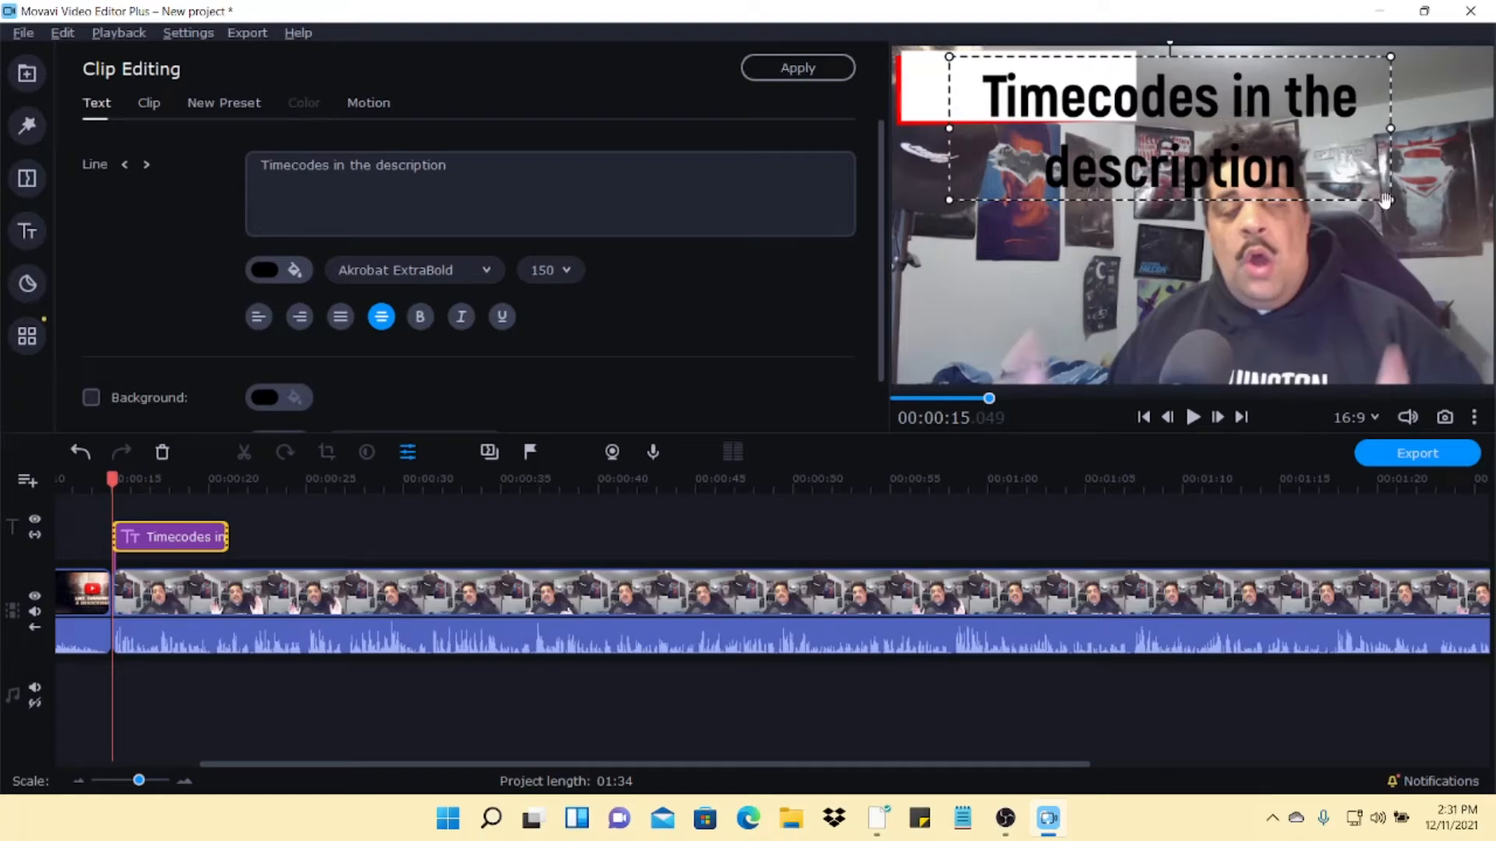
{"action": "left_click_drag", "start_coordinate": [1386, 201], "coordinate": [1037, 108]}
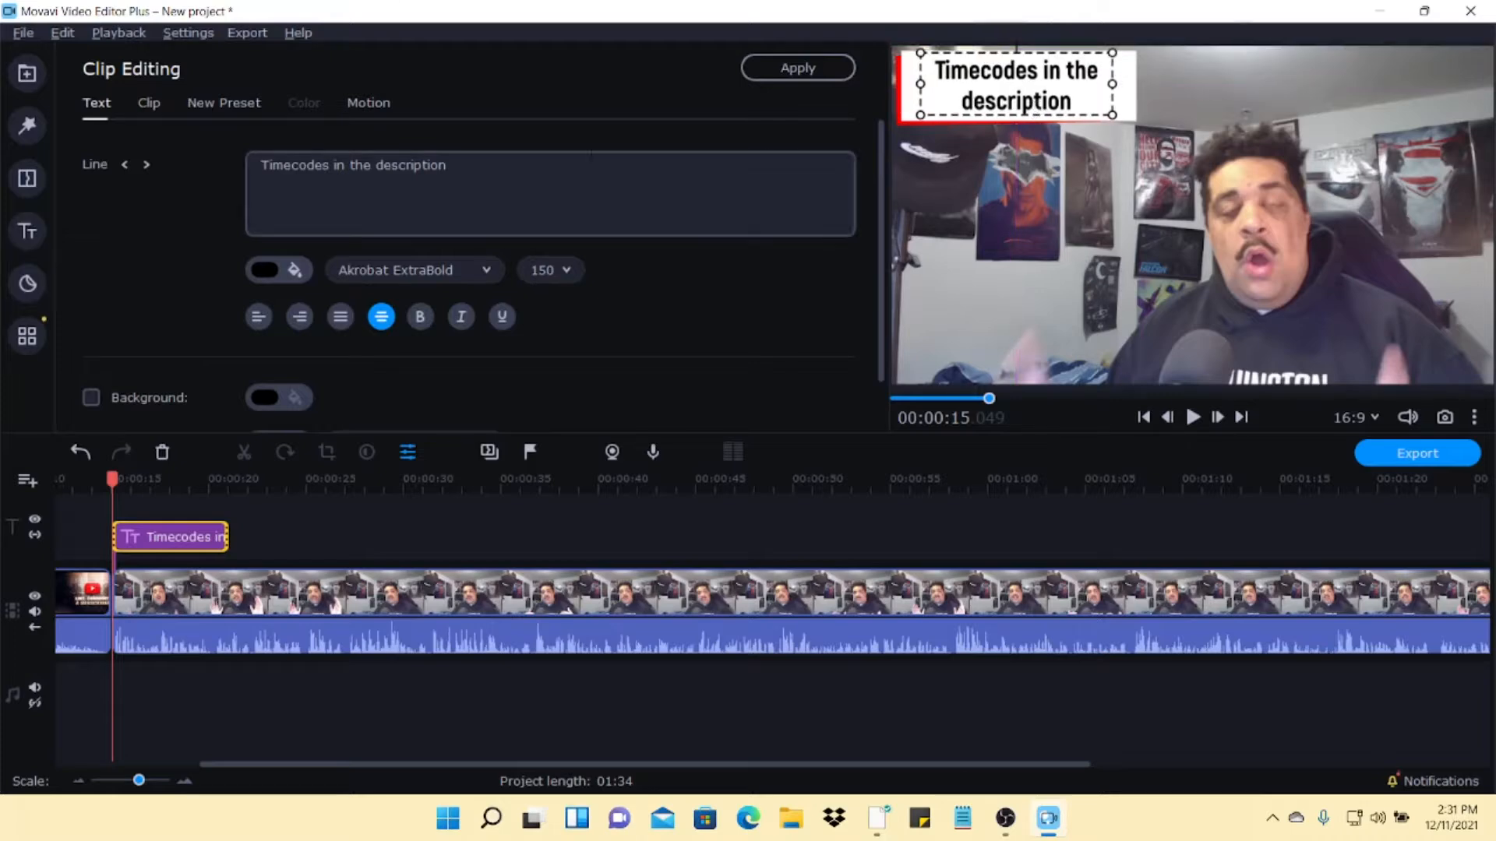
{"action": "left_click", "coordinate": [777, 66]}
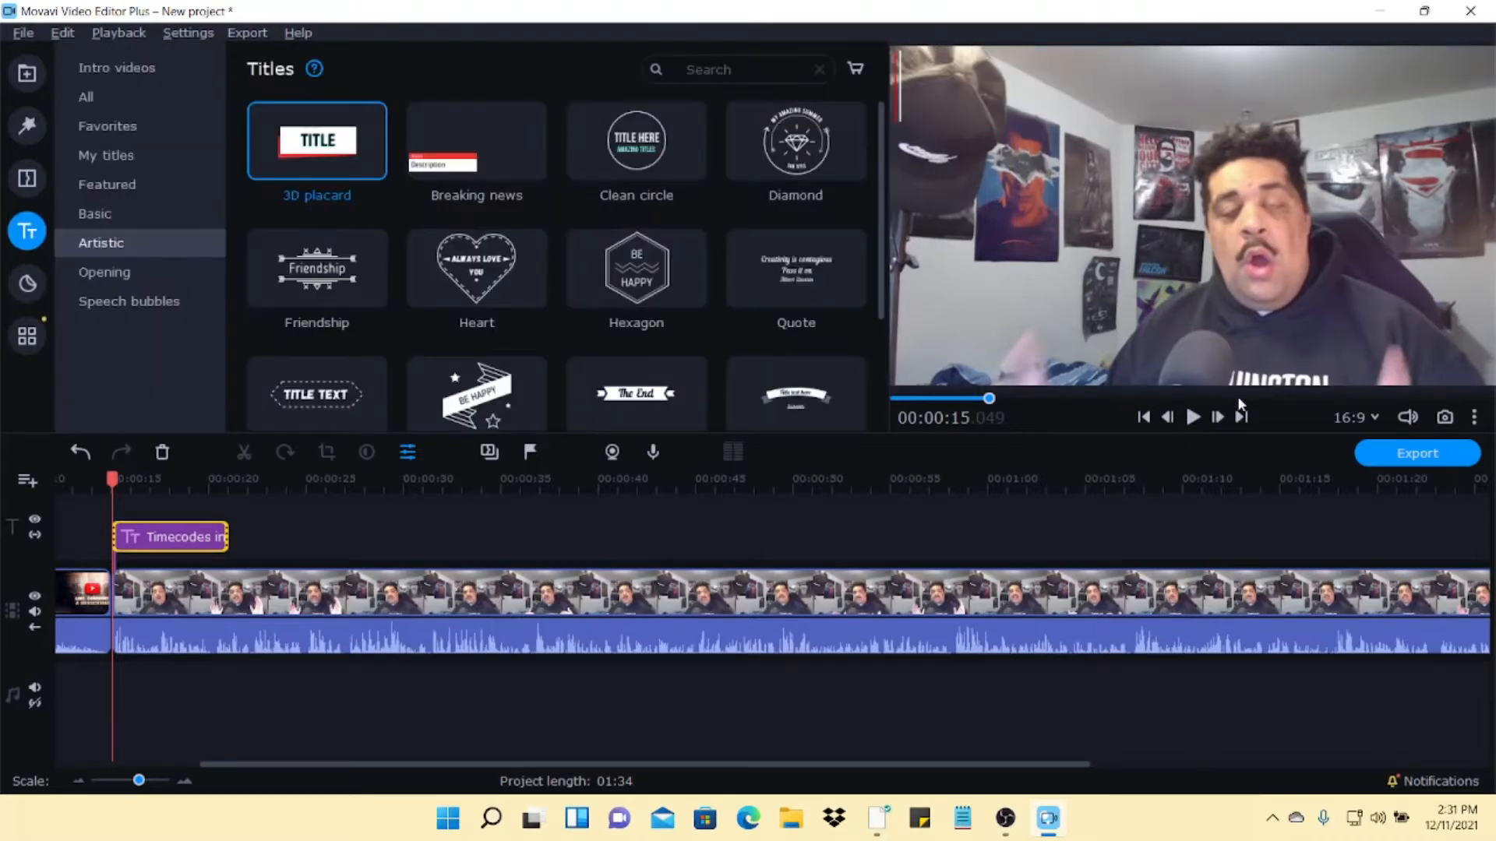
- Play back the timecodes title and extend its end to 00:00:23.839
{"action": "left_click", "coordinate": [1193, 418]}
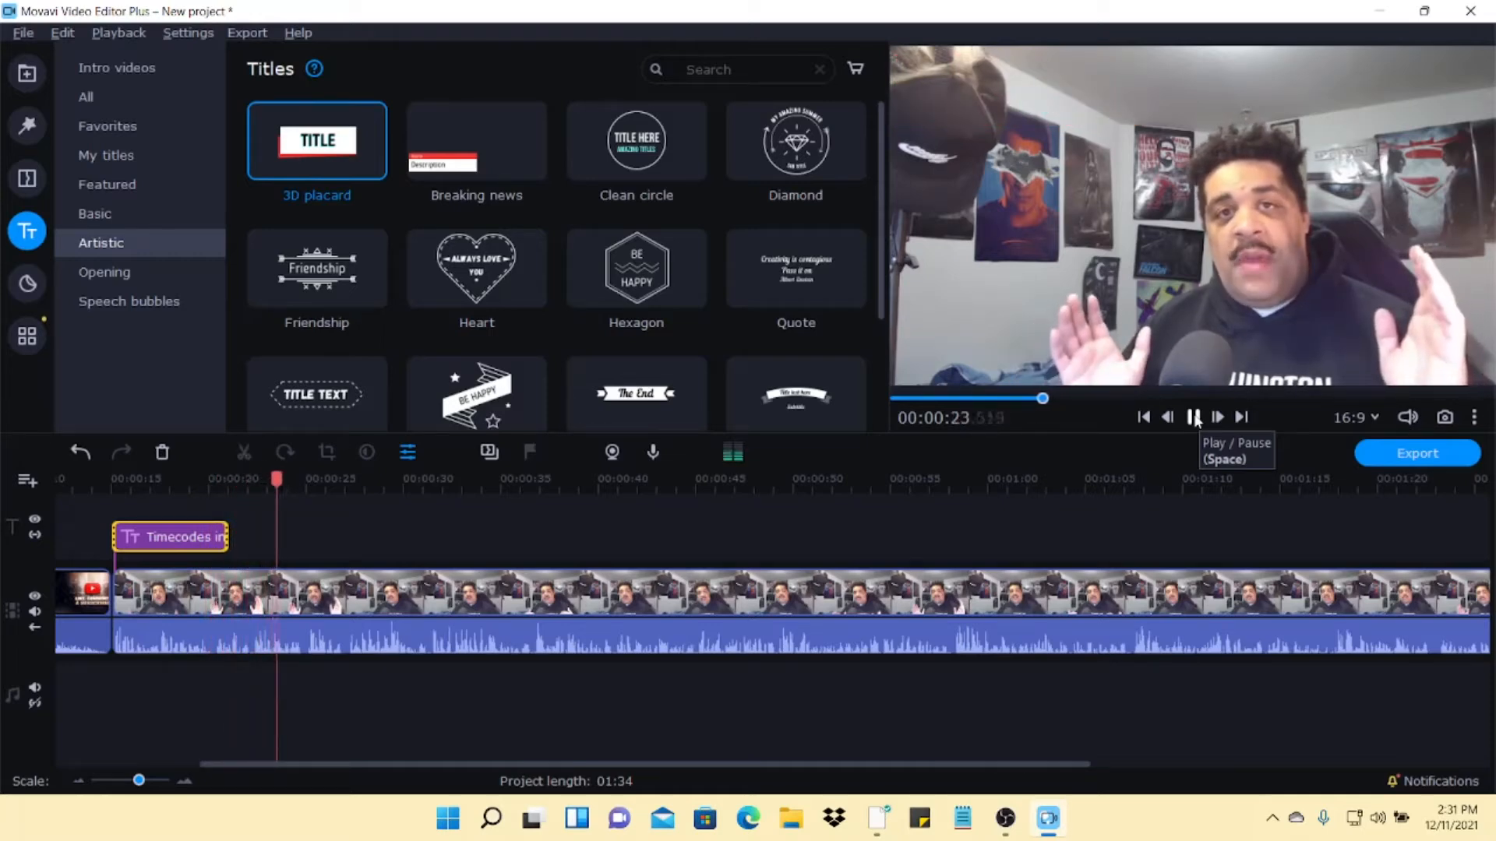
{"action": "left_click", "coordinate": [1195, 419]}
{"action": "left_click_drag", "start_coordinate": [219, 537], "coordinate": [282, 537]}
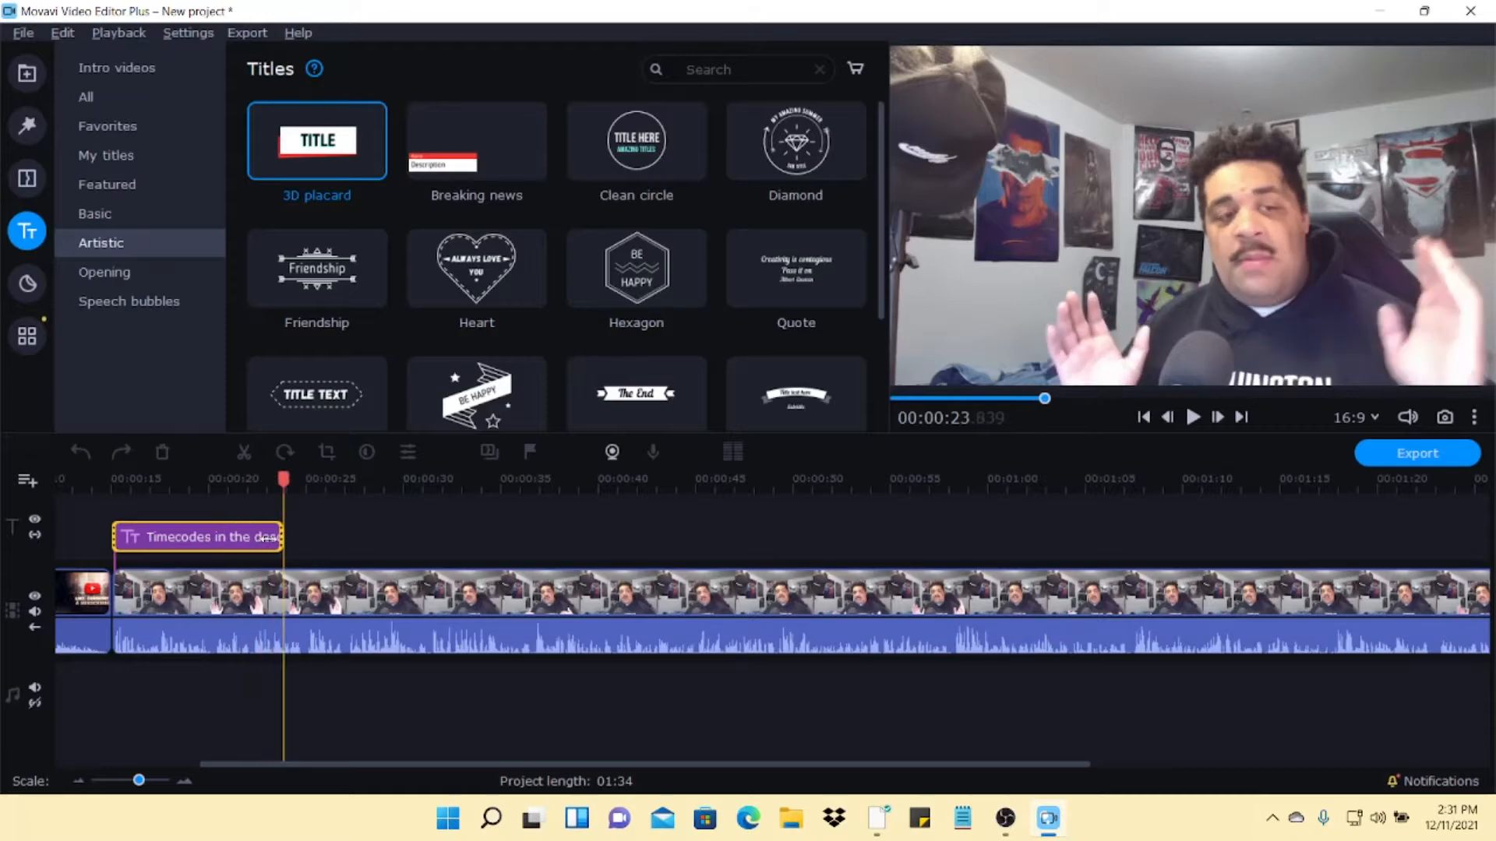
- Raise the PART1 clip's audio volume to 200% and play back the section from 00:00:14.700
{"action": "left_click", "coordinate": [130, 653]}
{"action": "right_click", "coordinate": [146, 643]}
{"action": "mouse_move", "coordinate": [259, 265]}
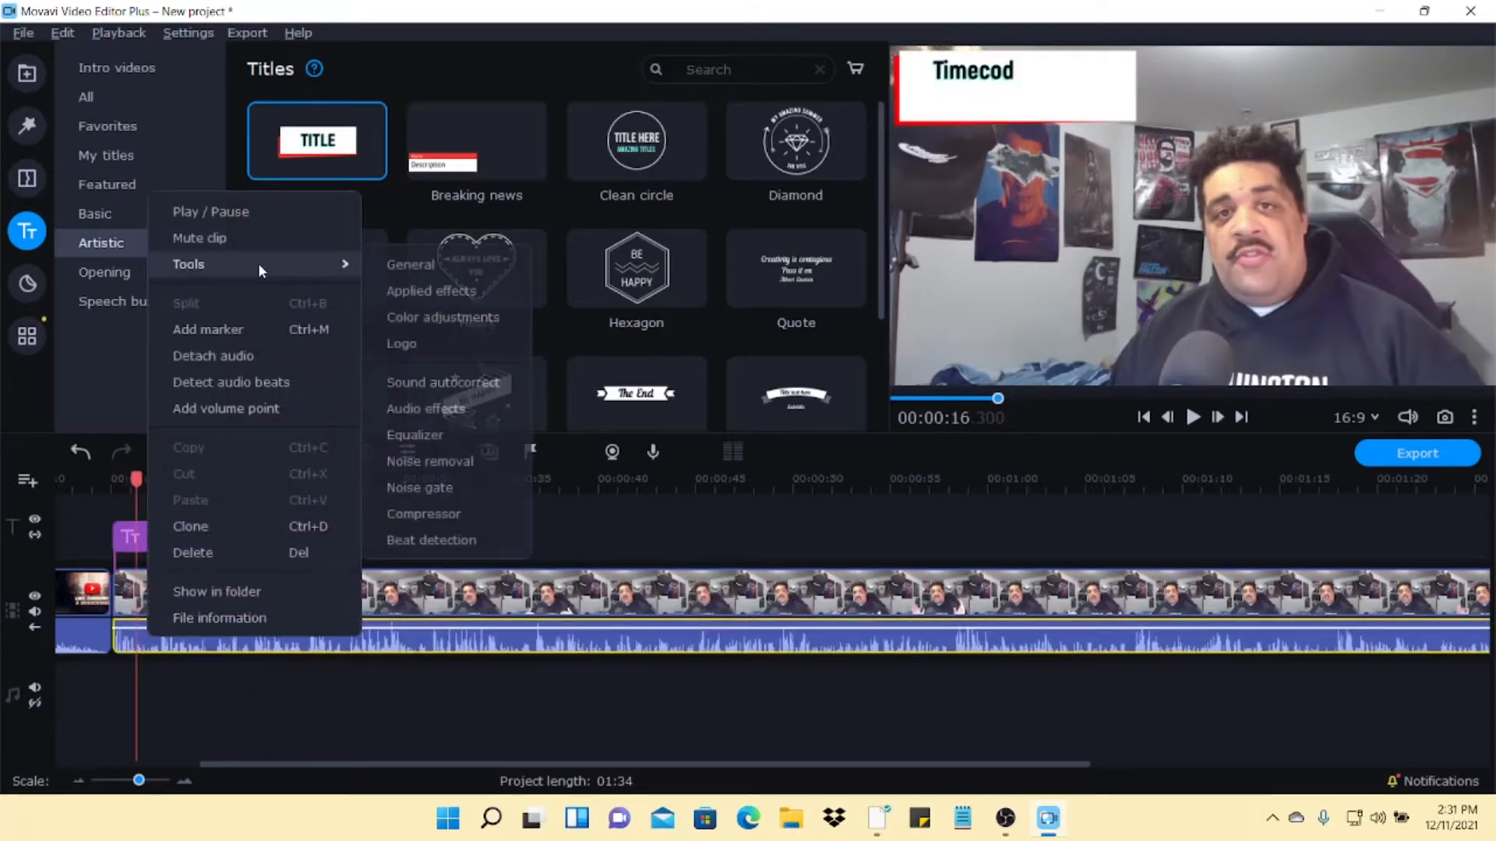
{"action": "left_click", "coordinate": [394, 267]}
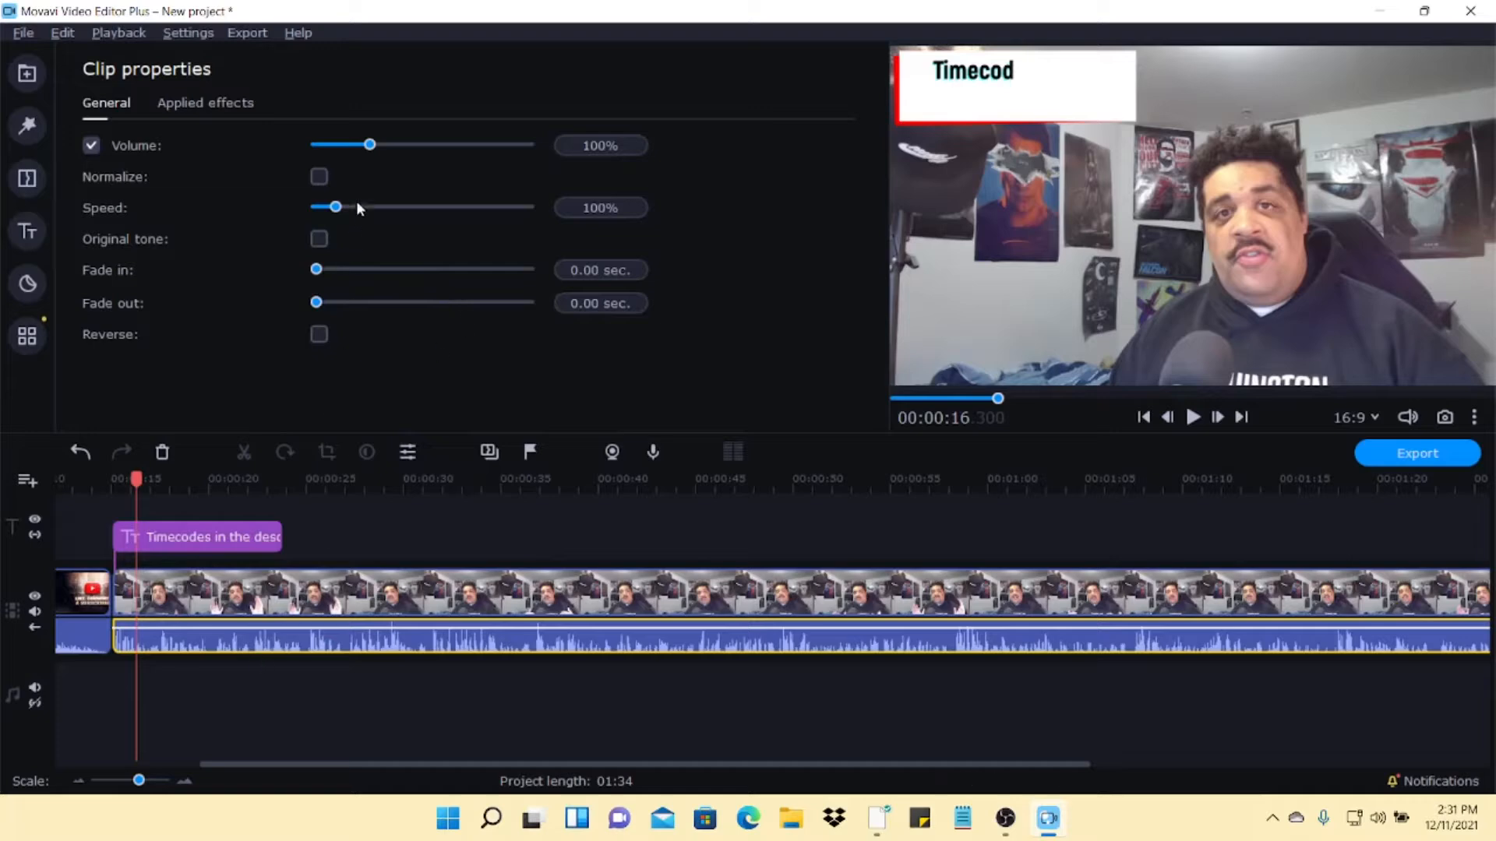
{"action": "left_click_drag", "start_coordinate": [371, 150], "coordinate": [382, 152]}
{"action": "left_click_drag", "start_coordinate": [139, 479], "coordinate": [105, 479]}
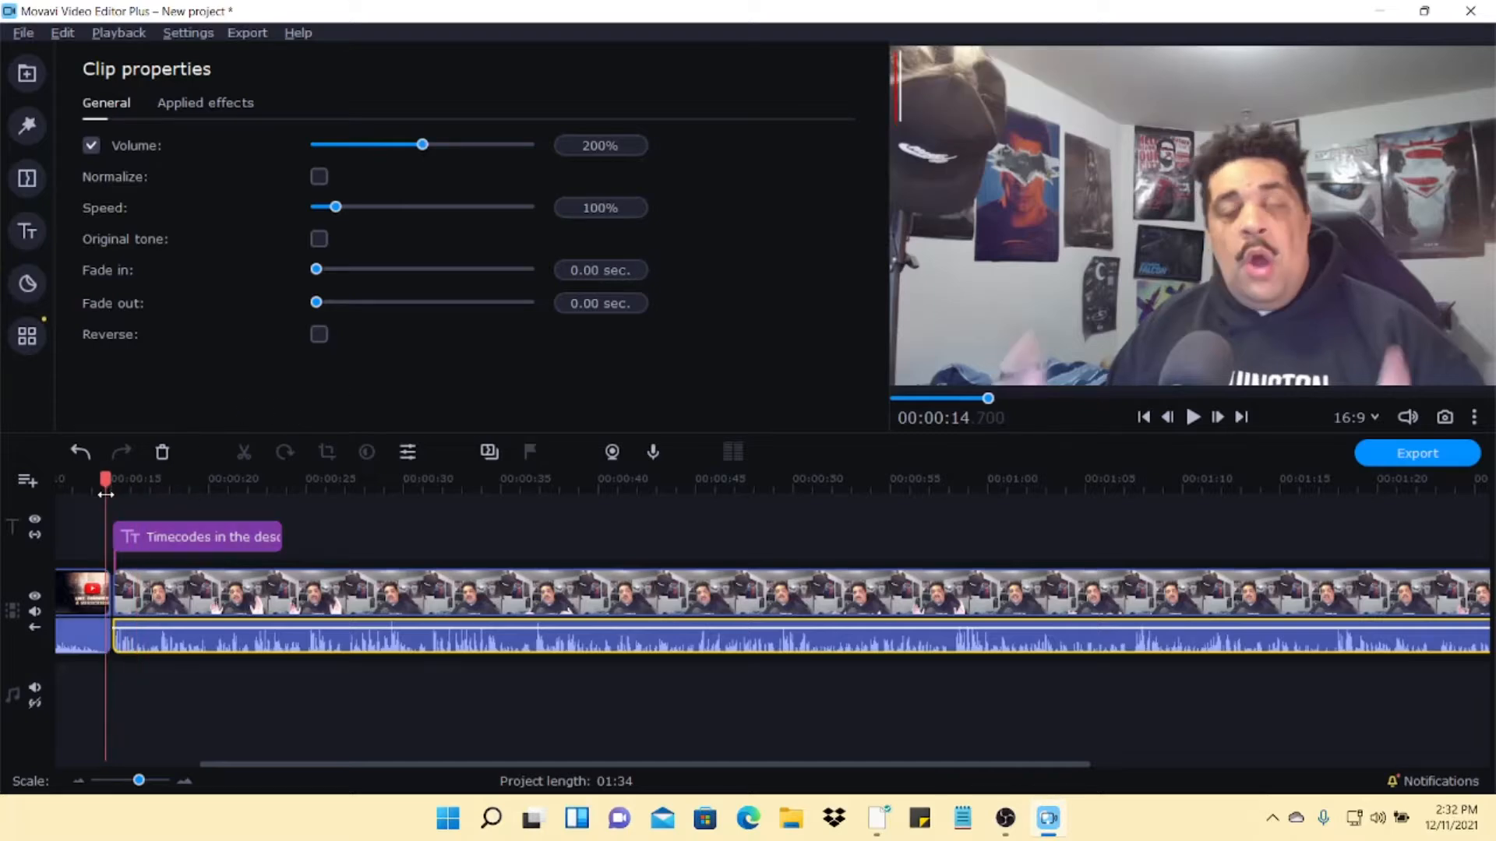
{"action": "left_click", "coordinate": [1192, 418]}
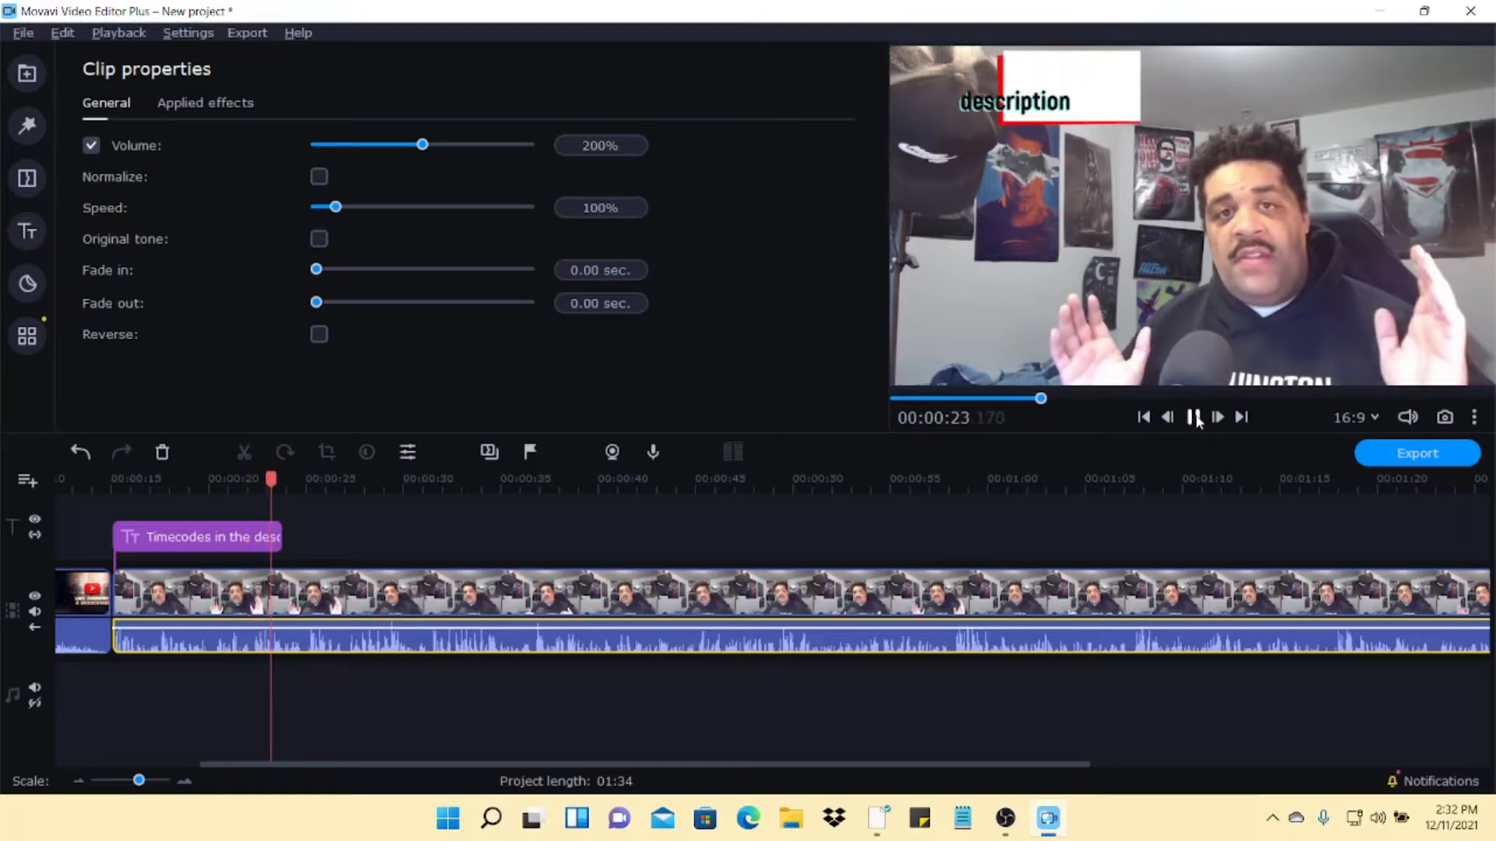
{"action": "left_click", "coordinate": [1194, 417]}
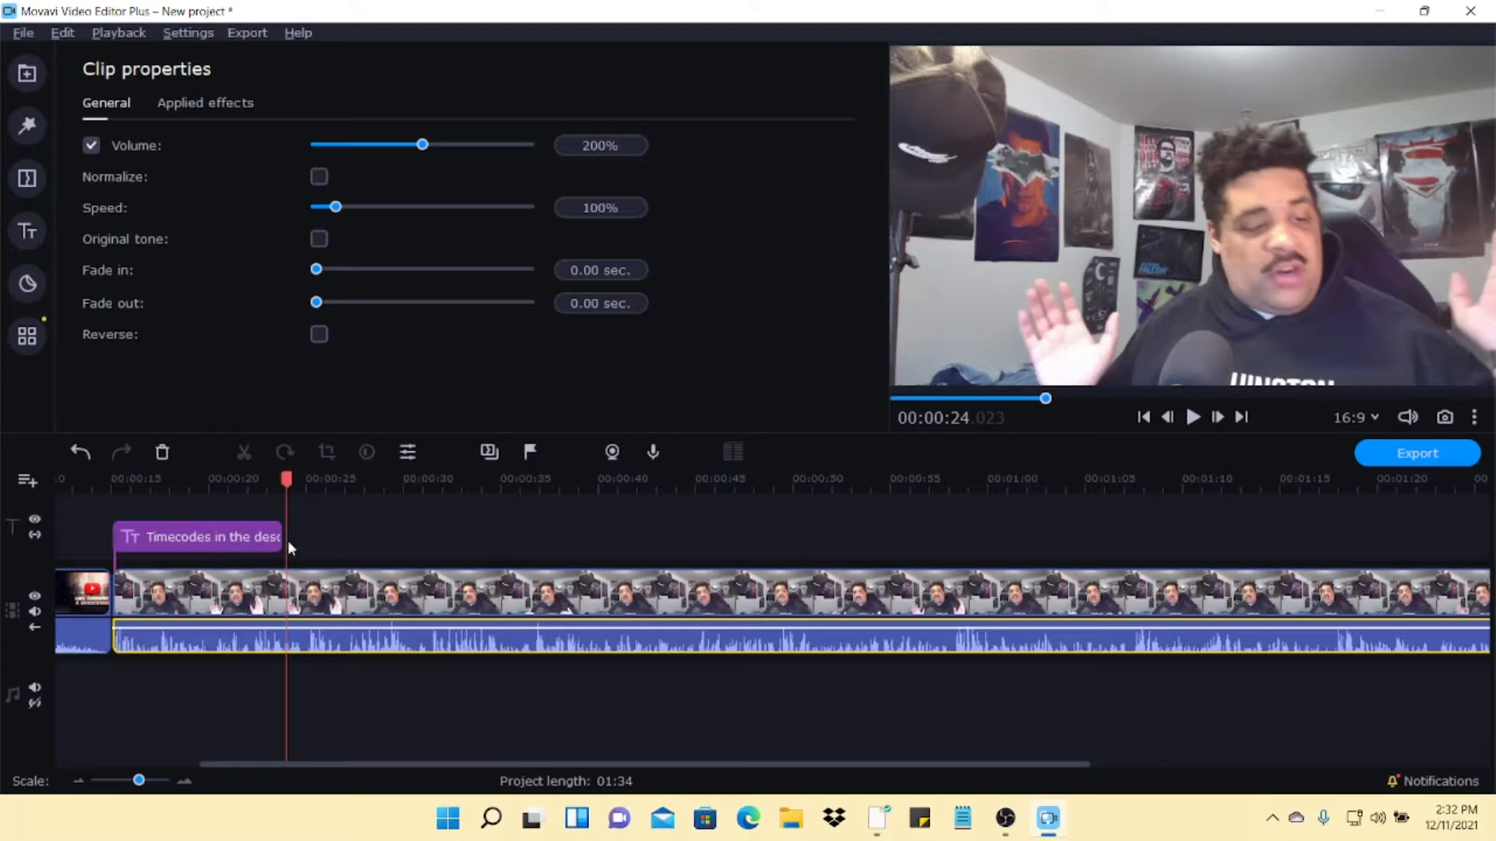
- Add the Opening title Lower third to the title track directly after the timecodes title
{"action": "left_click", "coordinate": [35, 81]}
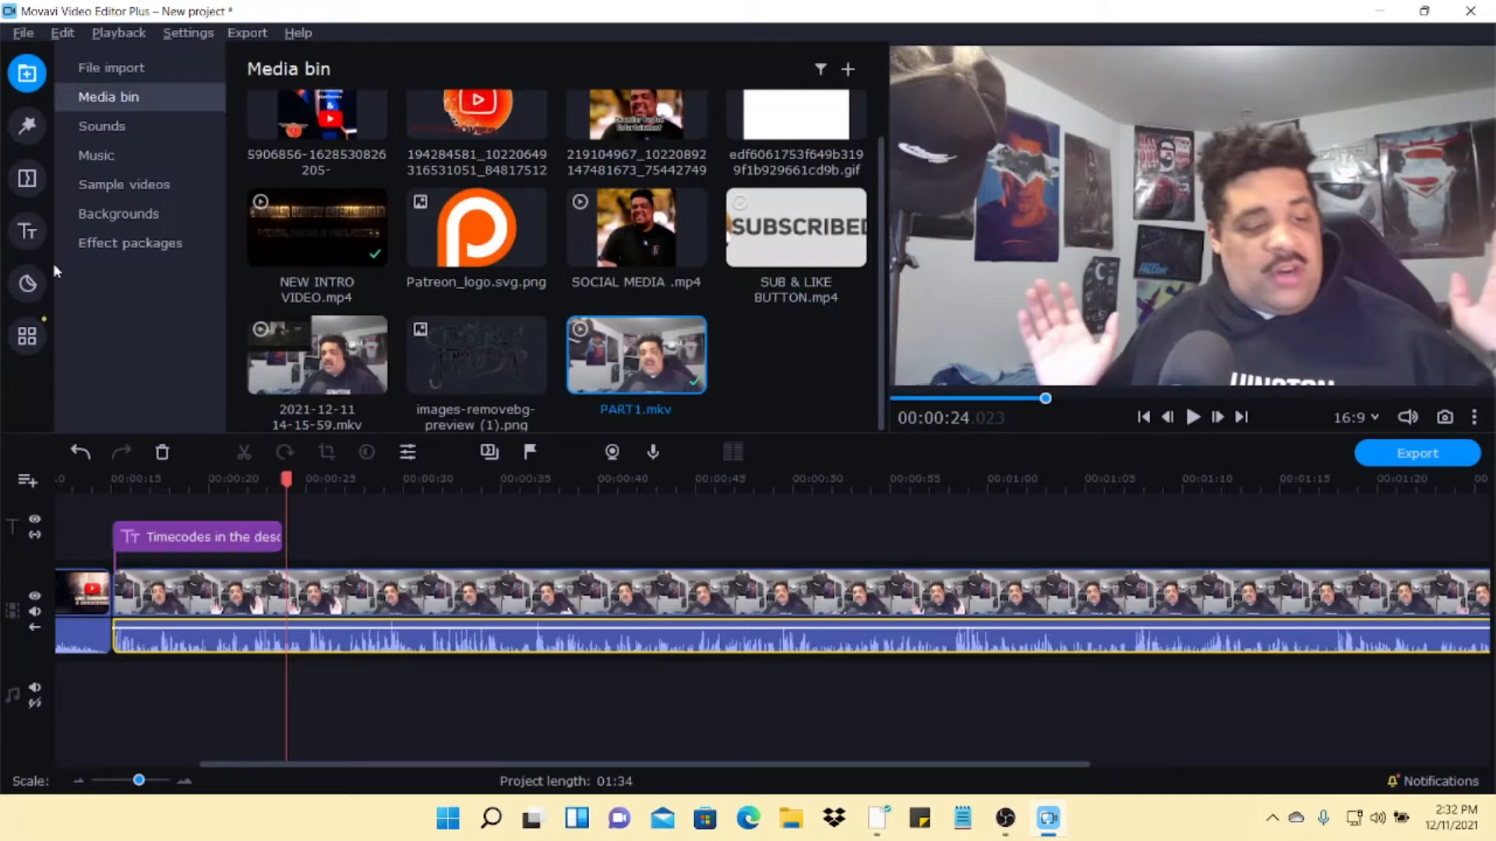
{"action": "left_click", "coordinate": [28, 232]}
{"action": "left_click", "coordinate": [122, 274]}
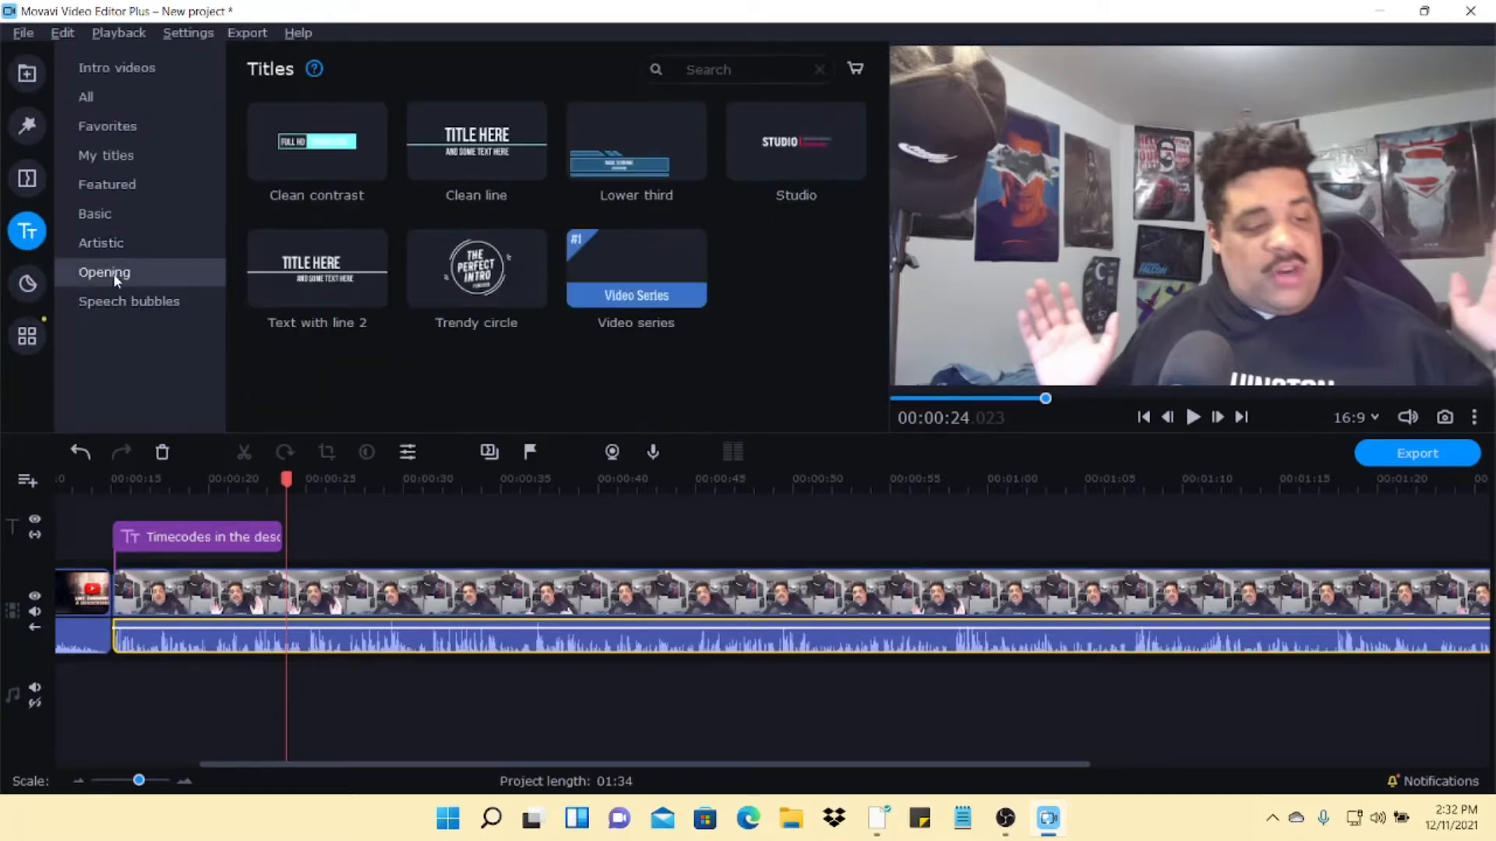
{"action": "left_click_drag", "start_coordinate": [633, 159], "coordinate": [291, 516]}
- Set the lower third's main line to "Band: cabin boy jumped ship" and resize its text box to fit on one line
{"action": "left_click_drag", "start_coordinate": [374, 165], "coordinate": [189, 165]}
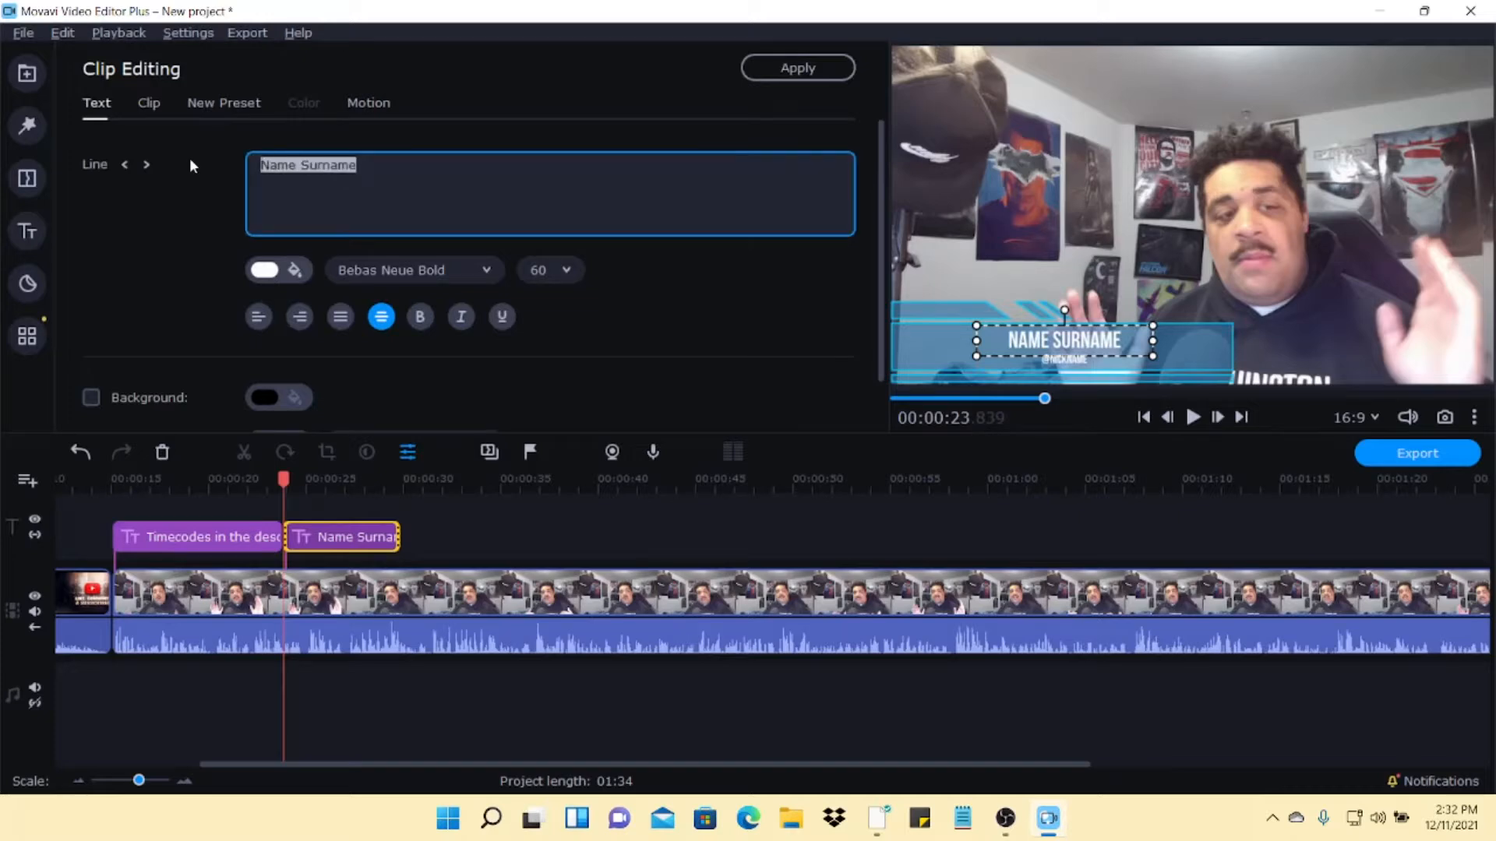
{"action": "key", "text": "BackSpace"}
{"action": "type", "text": "Band: cabin boy jumped ship"}
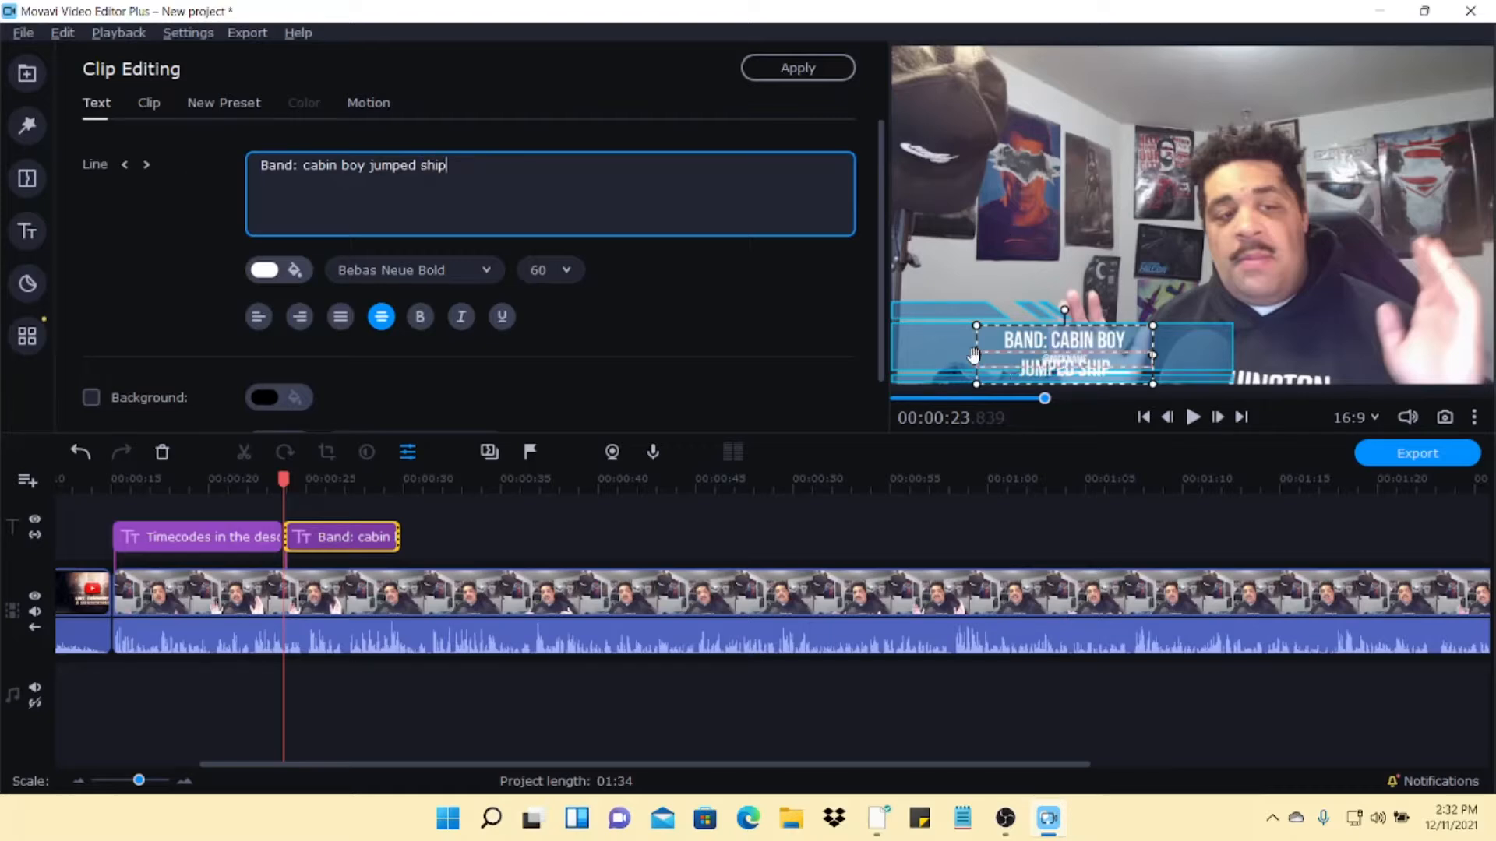
{"action": "mouse_move", "coordinate": [973, 358]}
{"action": "left_mouse_down"}
{"action": "mouse_move", "coordinate": [910, 345]}
{"action": "mouse_move", "coordinate": [998, 341]}
{"action": "left_mouse_up"}
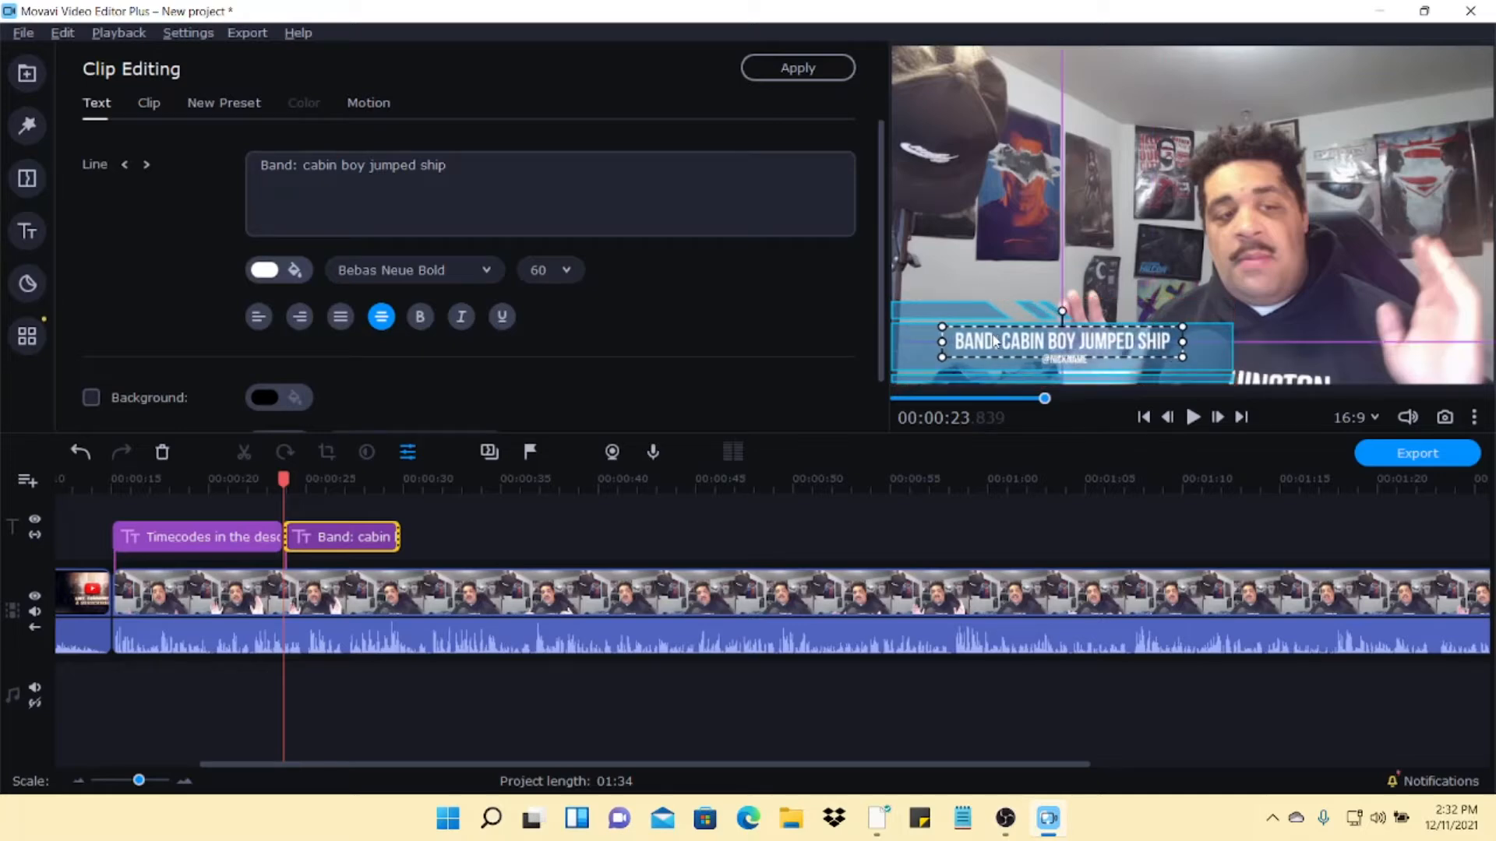
- Replace the lower third's nickname line with "song: survivor"
{"action": "left_click", "coordinate": [1058, 369]}
{"action": "left_click_drag", "start_coordinate": [450, 178], "coordinate": [235, 157]}
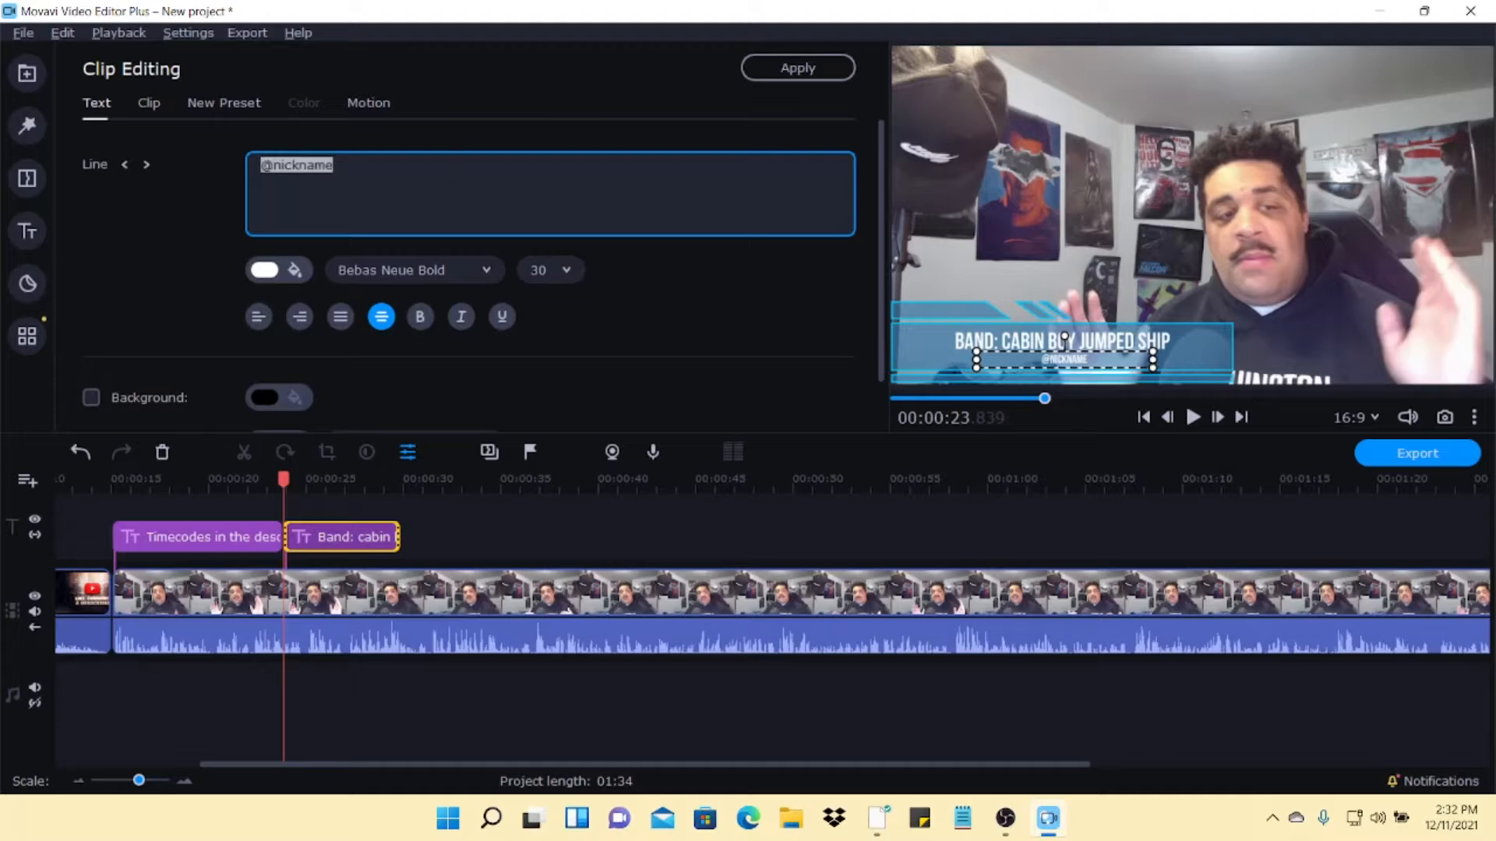
{"action": "key", "text": "BackSpace"}
{"action": "type", "text": "song:"}
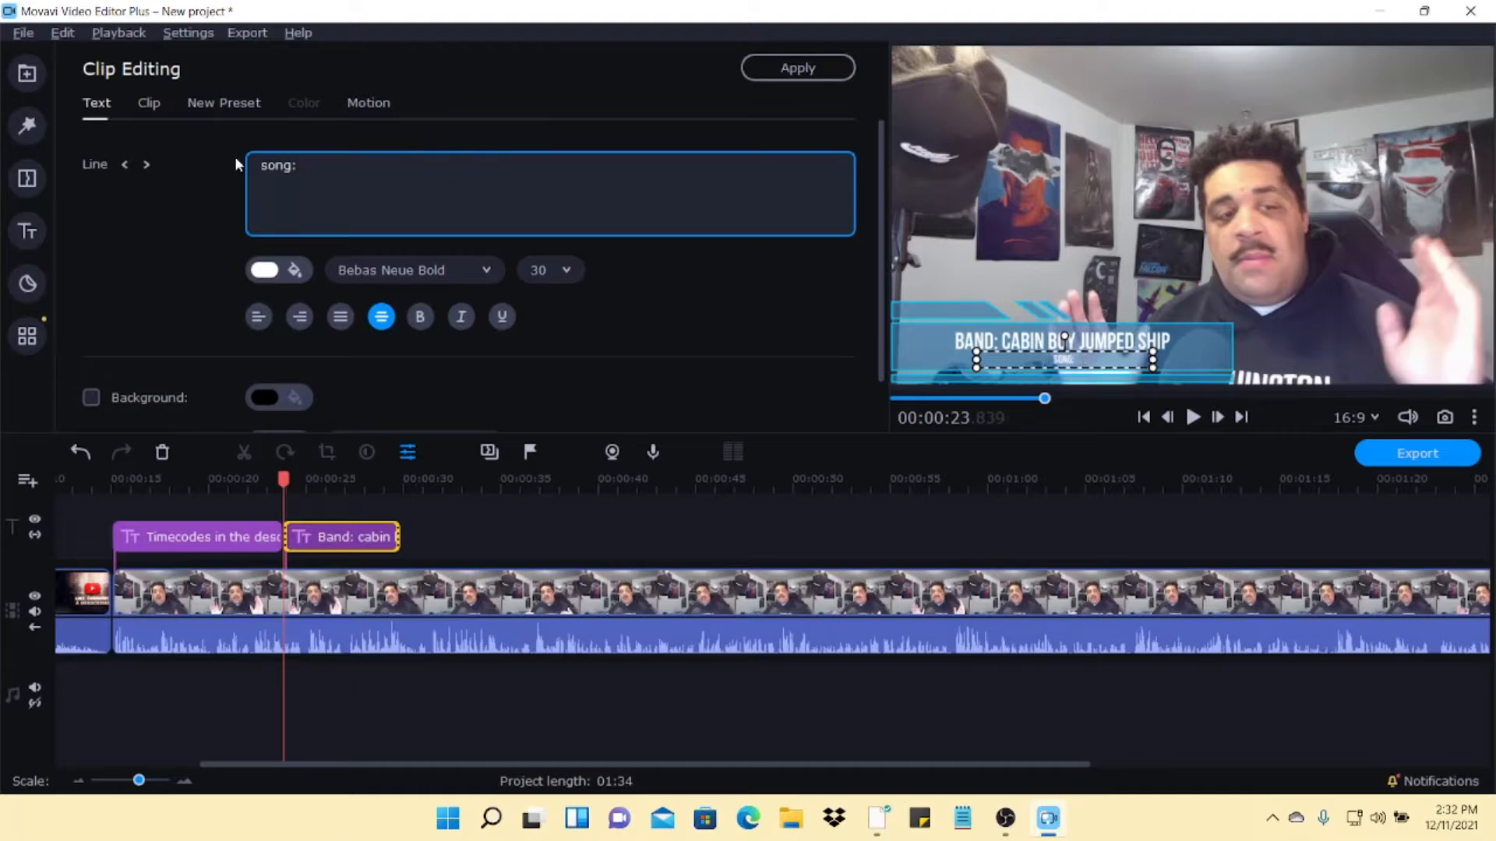
{"action": "type", "text": " survivor"}
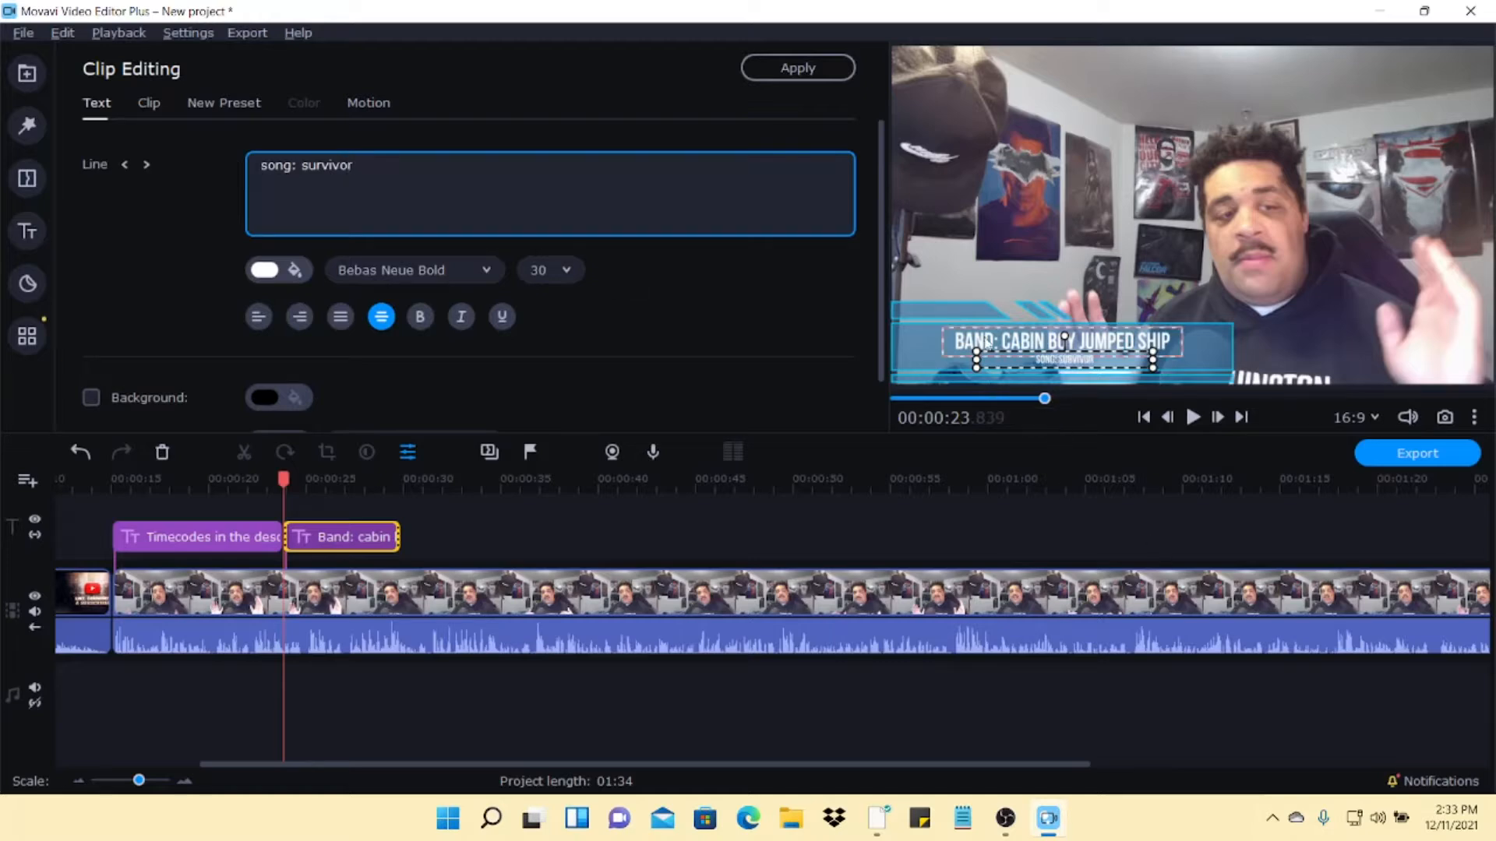
- Enlarge the song line, position it centered beneath the band line, and apply the title edits
{"action": "left_click_drag", "start_coordinate": [972, 359], "coordinate": [1038, 362]}
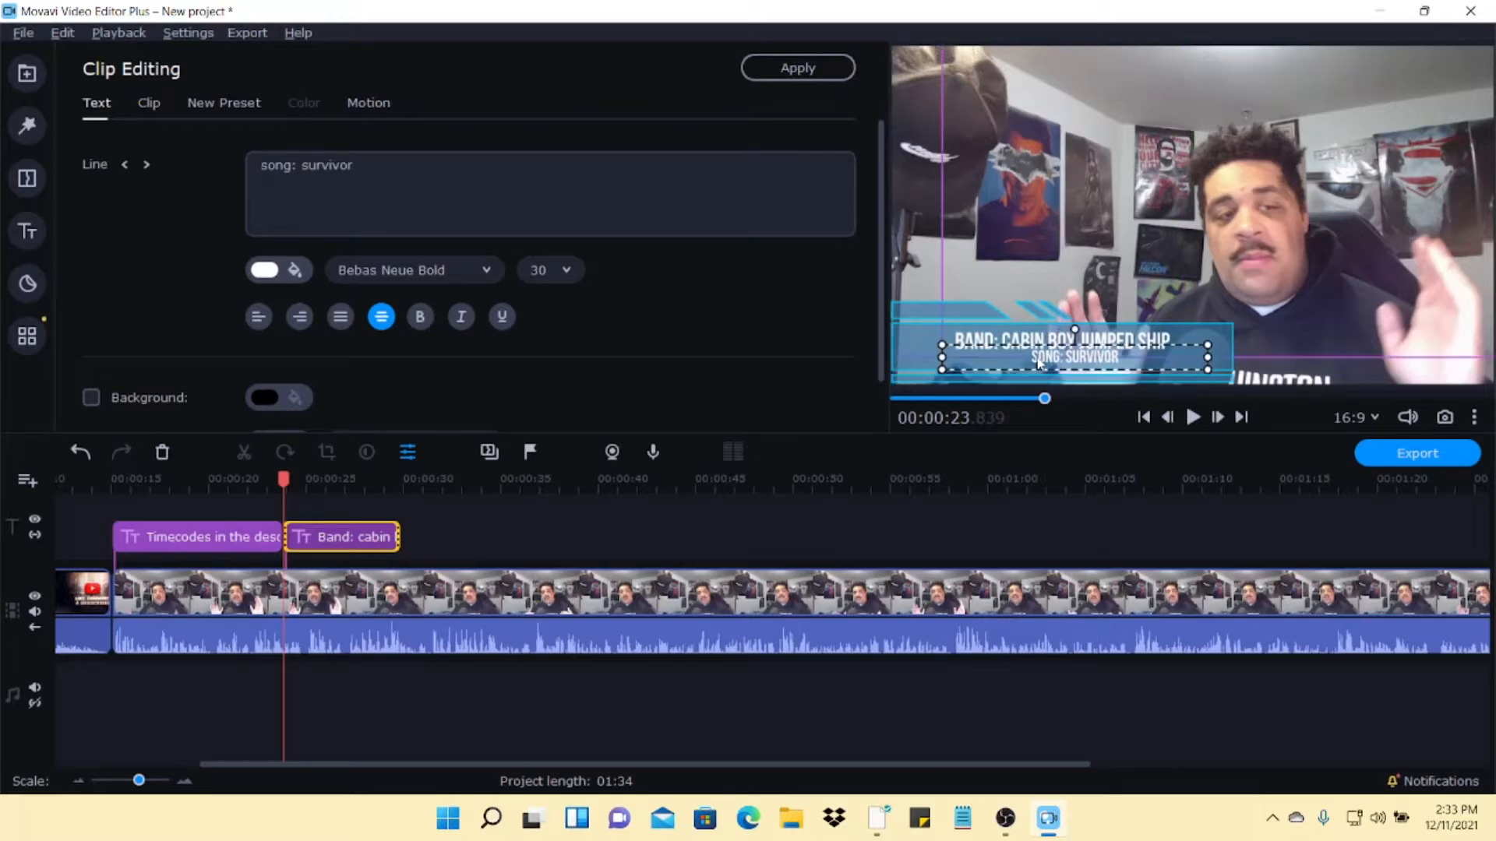
{"action": "left_click_drag", "start_coordinate": [1034, 363], "coordinate": [1029, 370]}
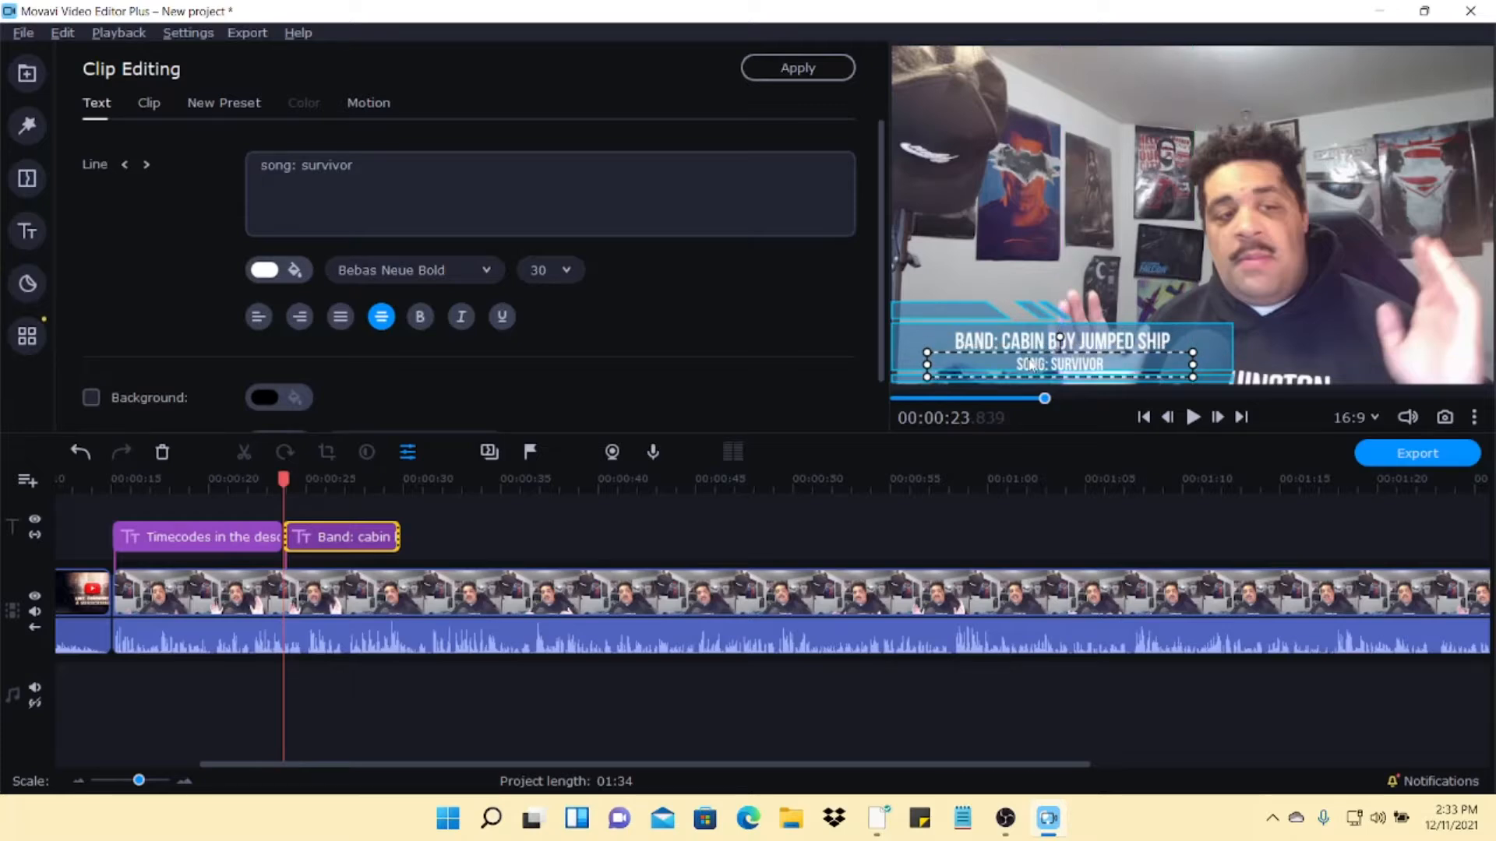
{"action": "left_click", "coordinate": [799, 70]}
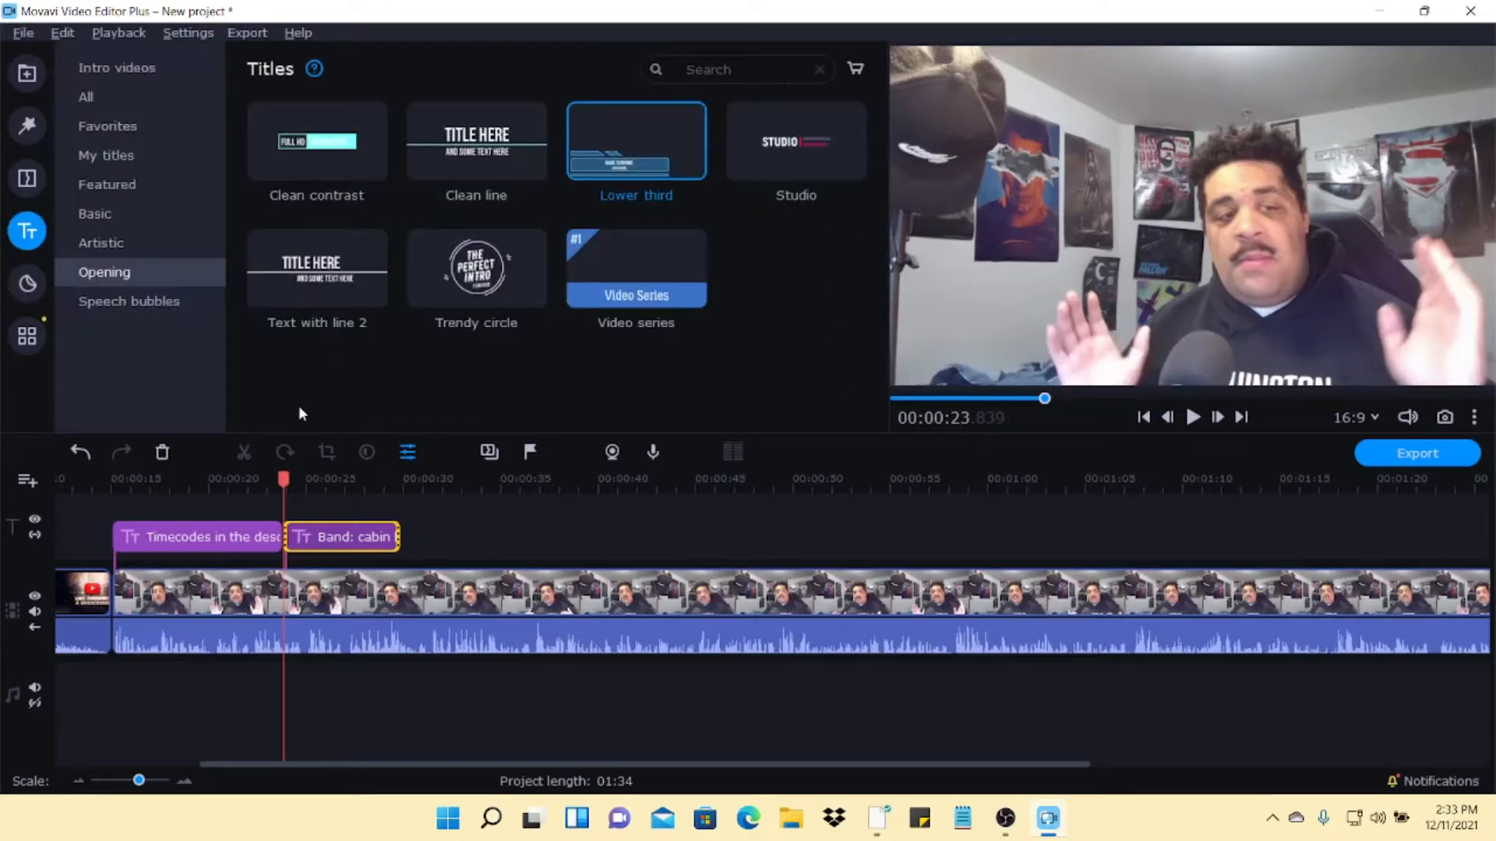
- Play back the video from the start of the band title to about 00:00:36 to check the title and what follows
{"action": "left_click", "coordinate": [1193, 418]}
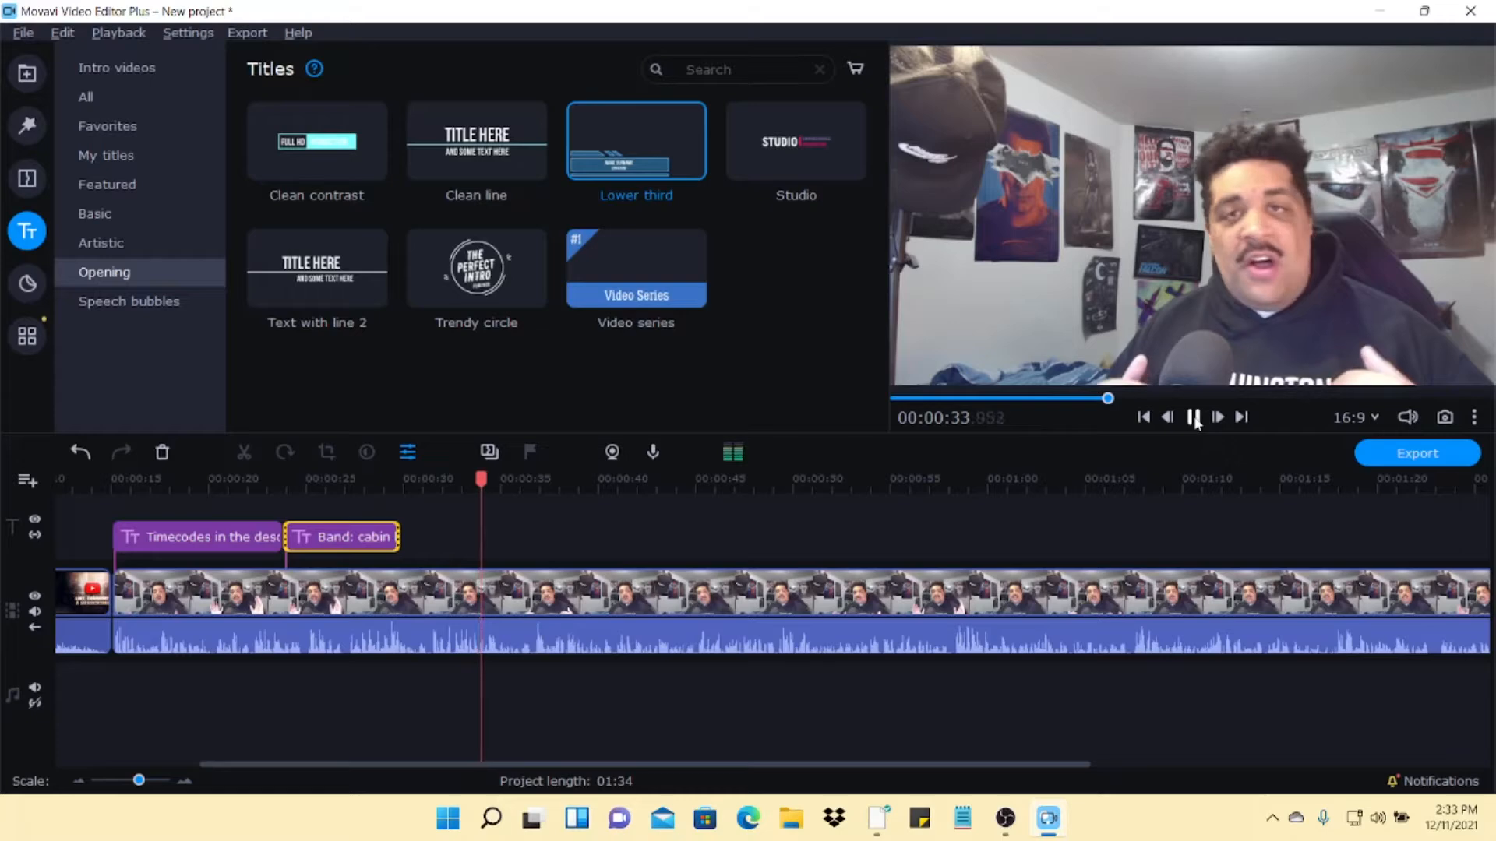
{"action": "left_click", "coordinate": [1194, 418]}
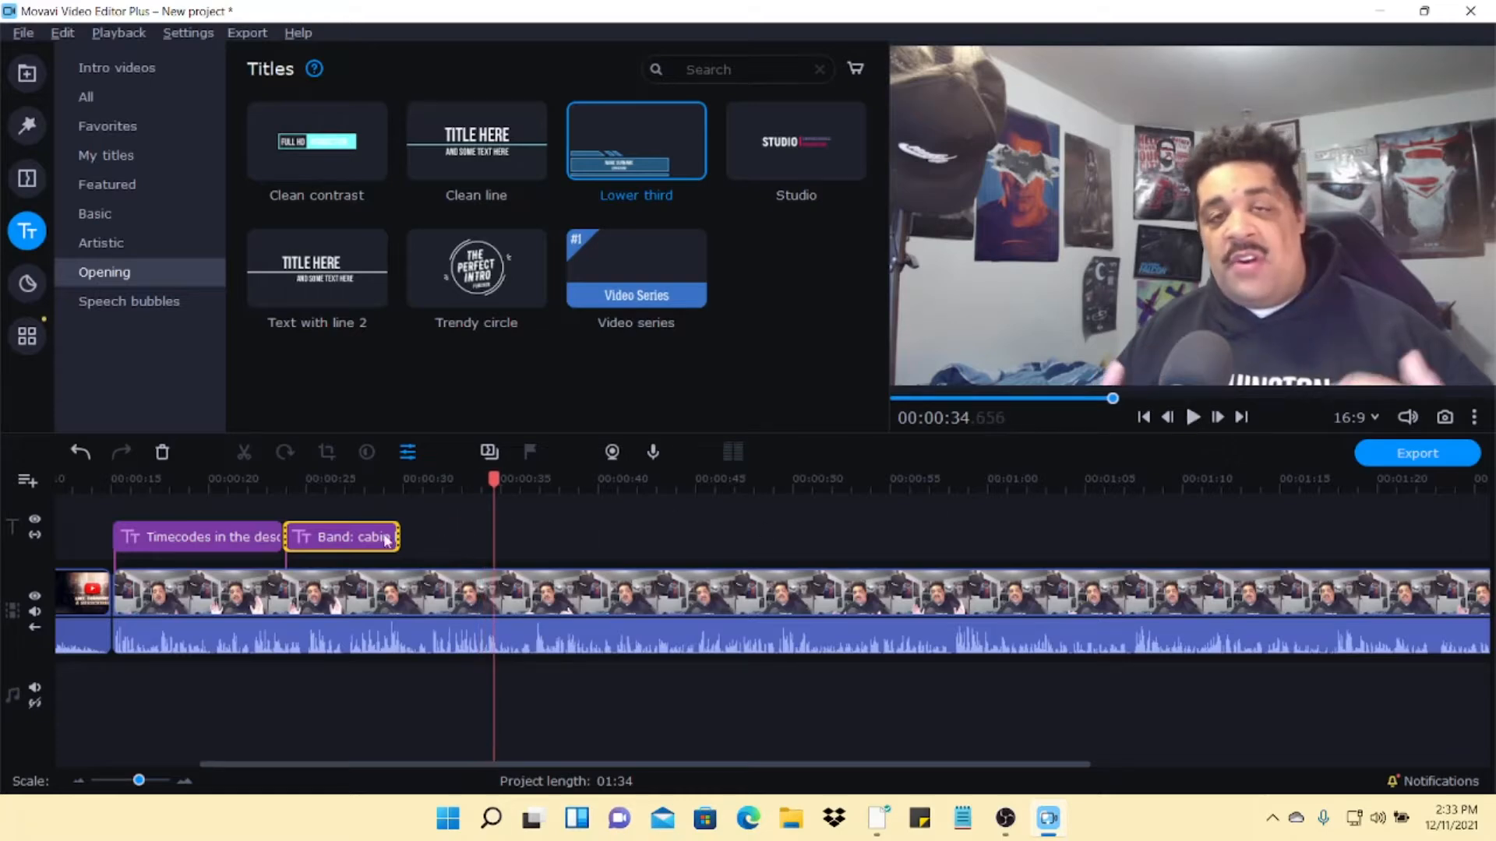
{"action": "left_click", "coordinate": [1193, 419]}
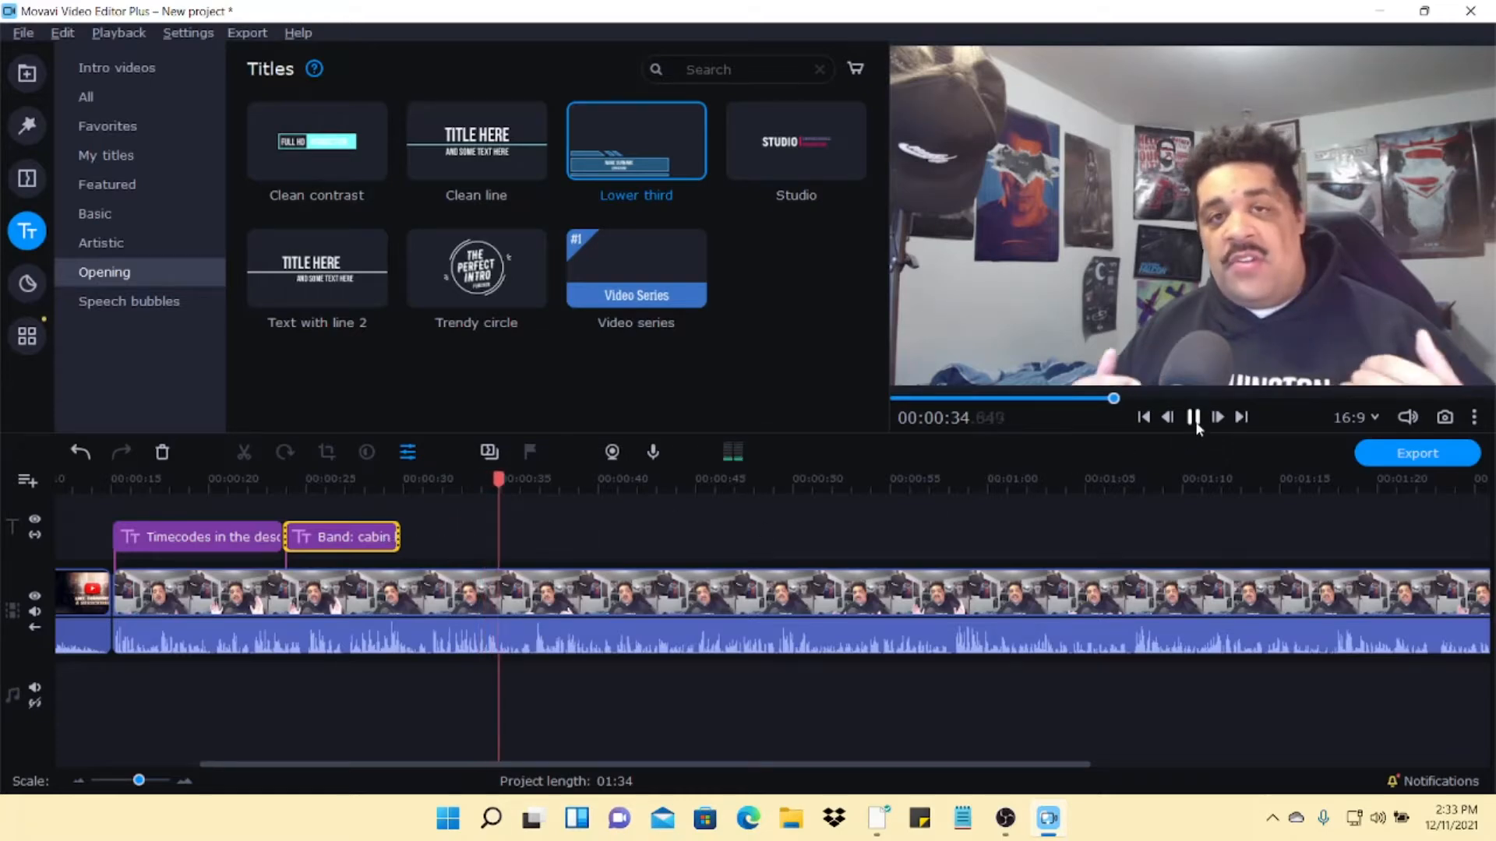
{"action": "left_click", "coordinate": [1192, 423]}
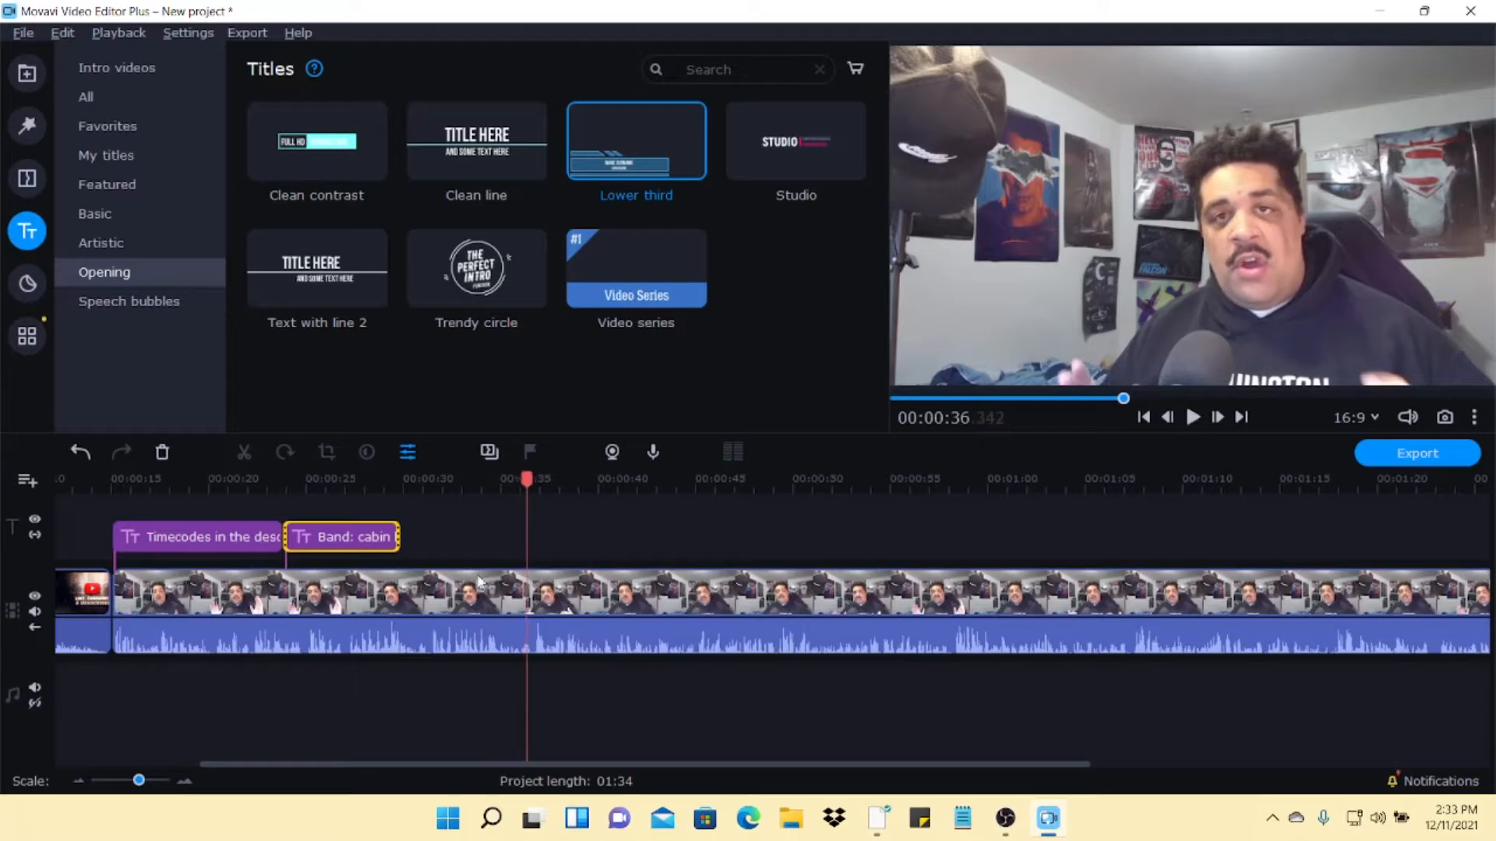
- Extend the band title's end to the playhead at about 00:00:36
{"action": "left_click_drag", "start_coordinate": [400, 541], "coordinate": [527, 539]}
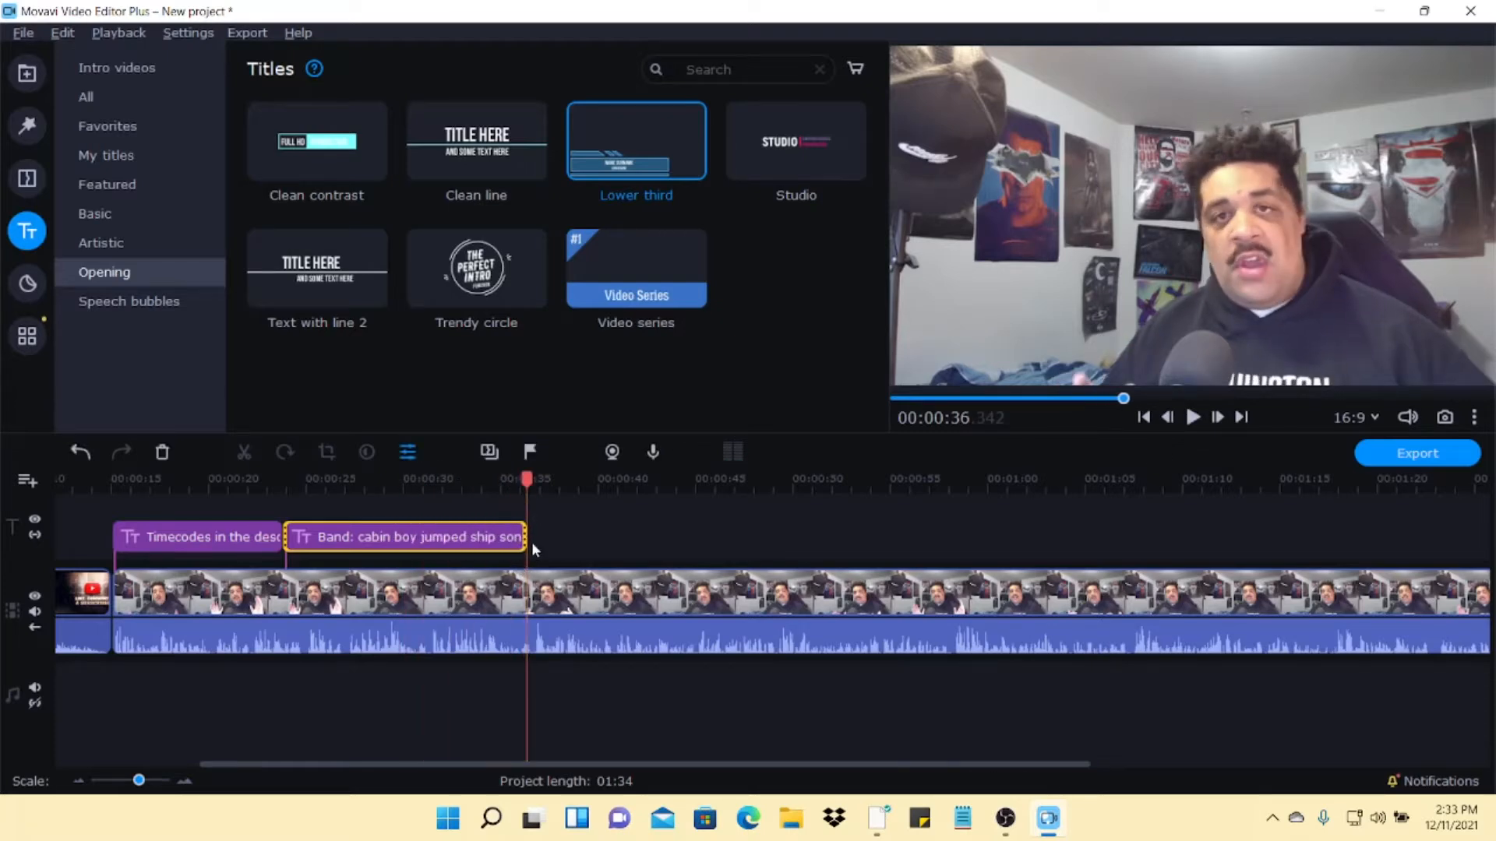
- Overlay SUB & LIKE BUTTON.mp4 right after the band title at 00:00:36, scaled to about half size in the video frame's upper-left corner
{"action": "scroll", "coordinate": [471, 567], "scroll_direction": "down", "scroll_amount": 5}
{"action": "left_click", "coordinate": [27, 73]}
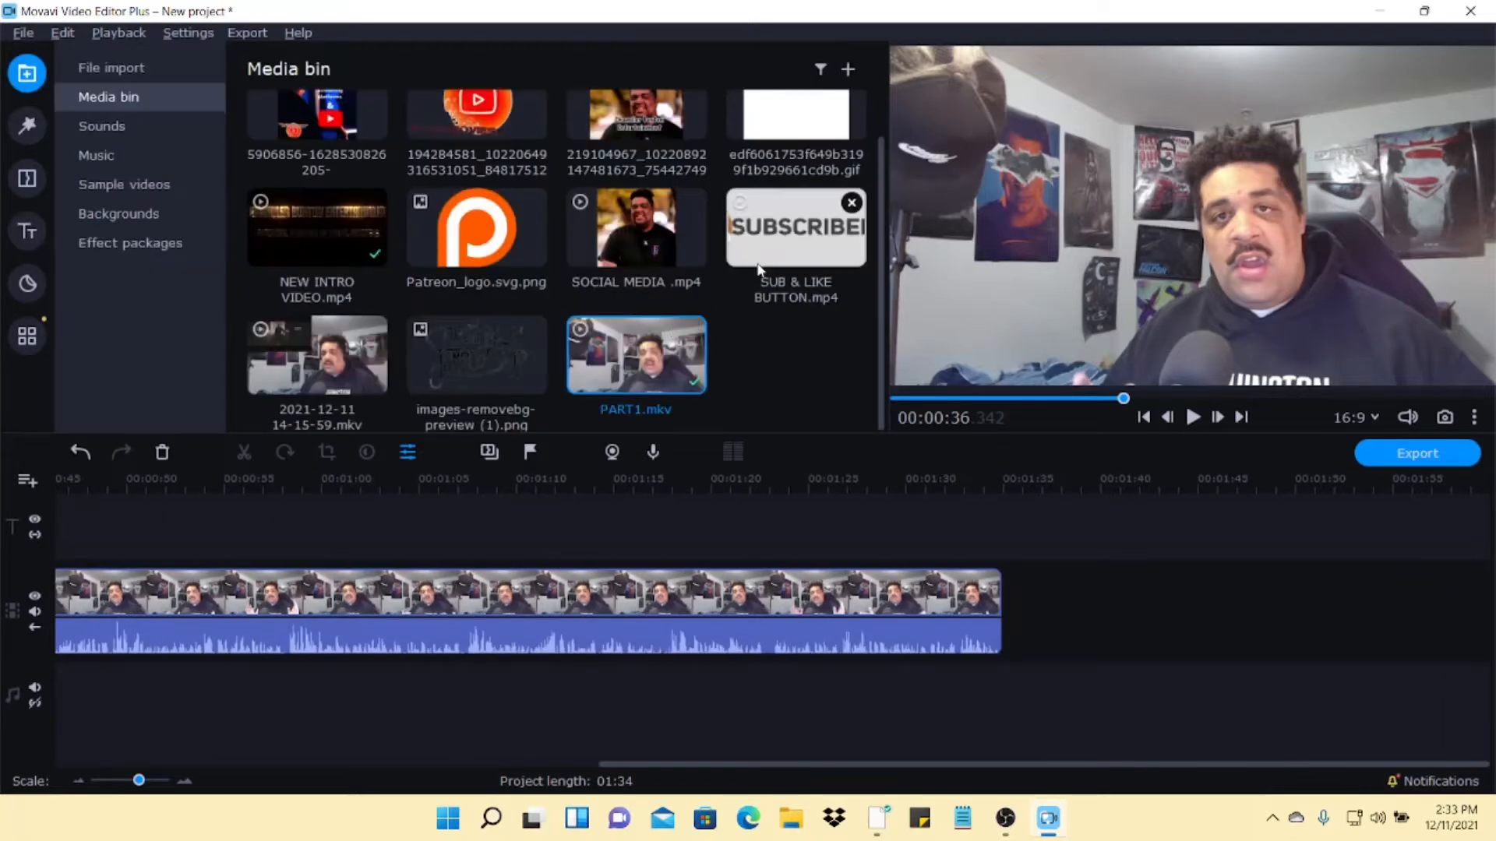
{"action": "double_click", "coordinate": [773, 240]}
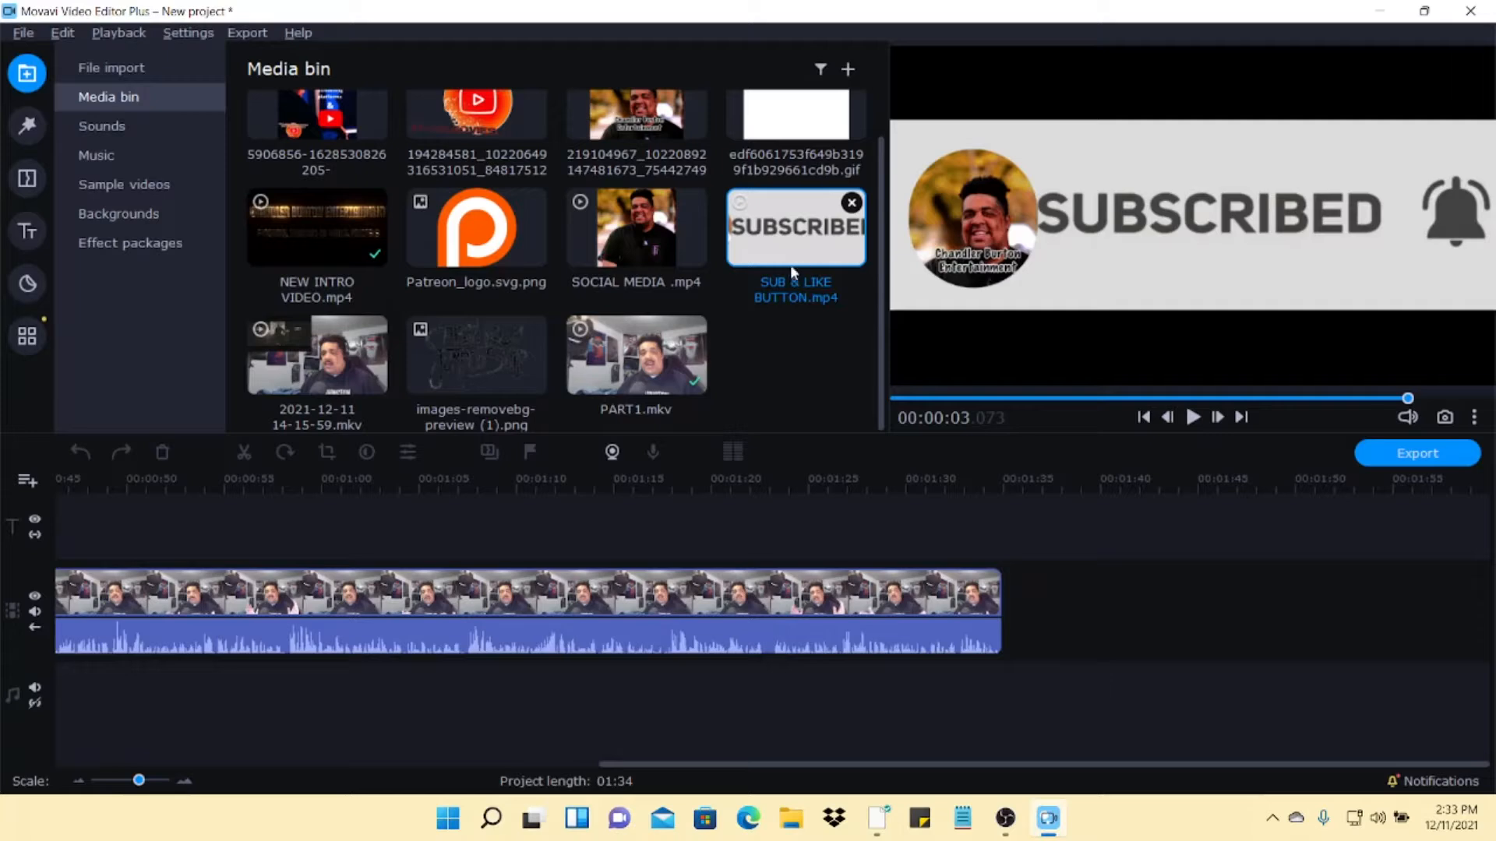
{"action": "left_click_drag", "start_coordinate": [791, 249], "coordinate": [1036, 611]}
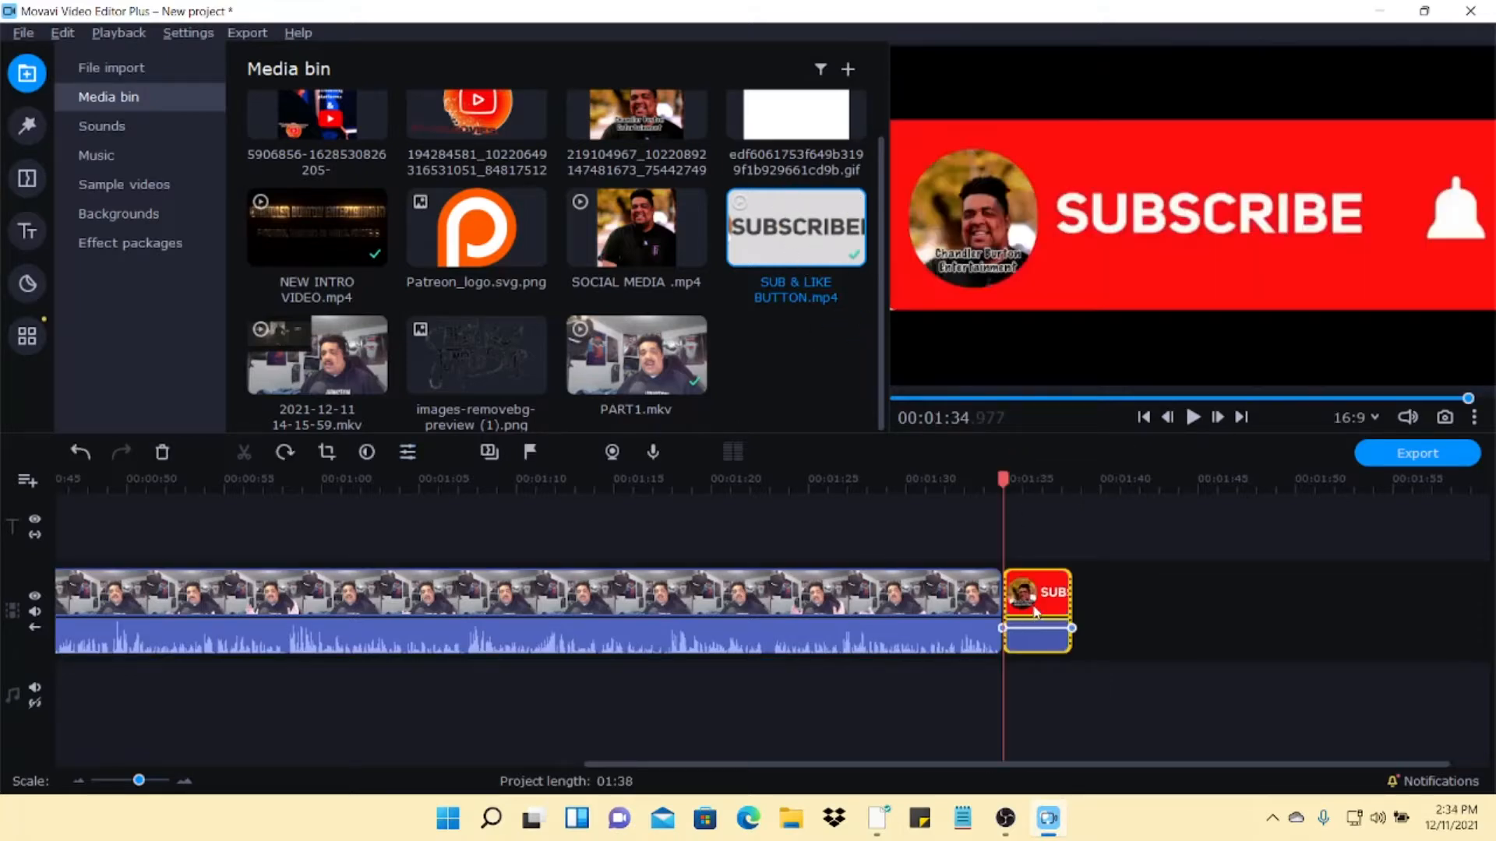
{"action": "scroll", "coordinate": [827, 648], "scroll_direction": "left", "scroll_amount": 5}
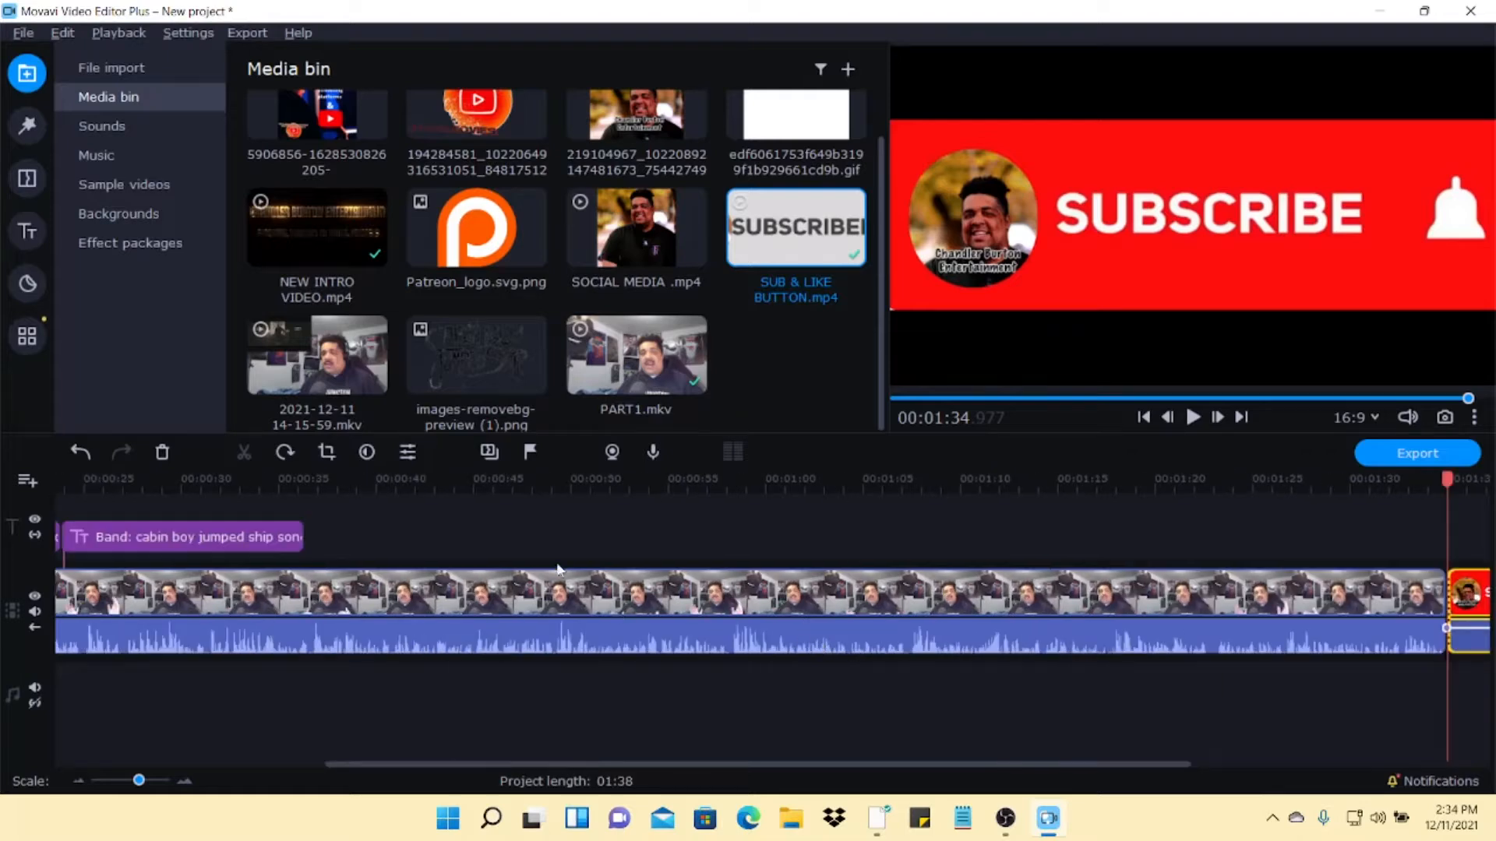
{"action": "scroll", "coordinate": [601, 655], "scroll_direction": "right", "scroll_amount": 4}
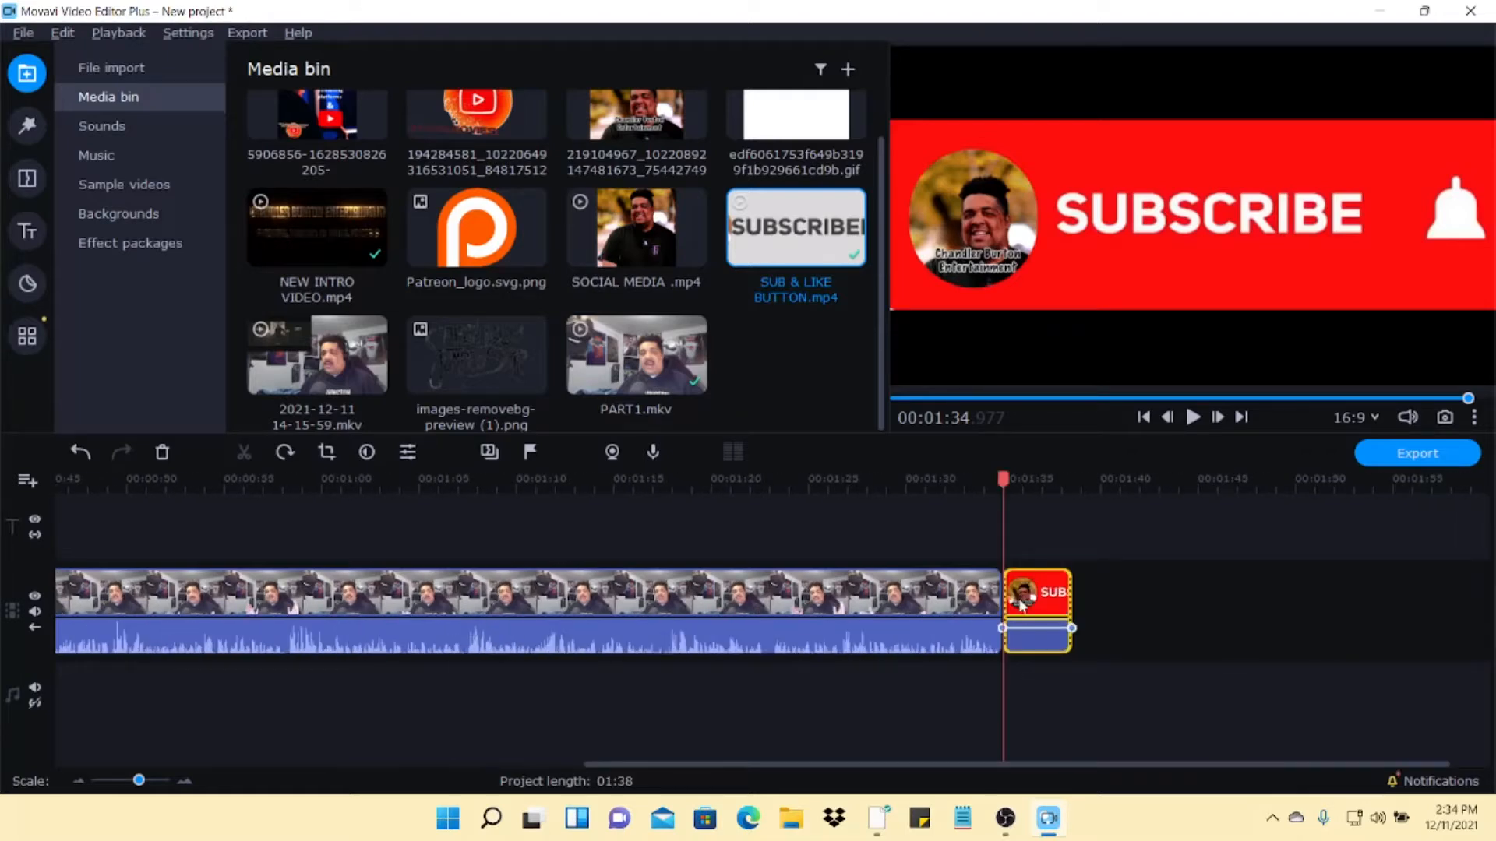
{"action": "left_click_drag", "start_coordinate": [1034, 609], "coordinate": [800, 557]}
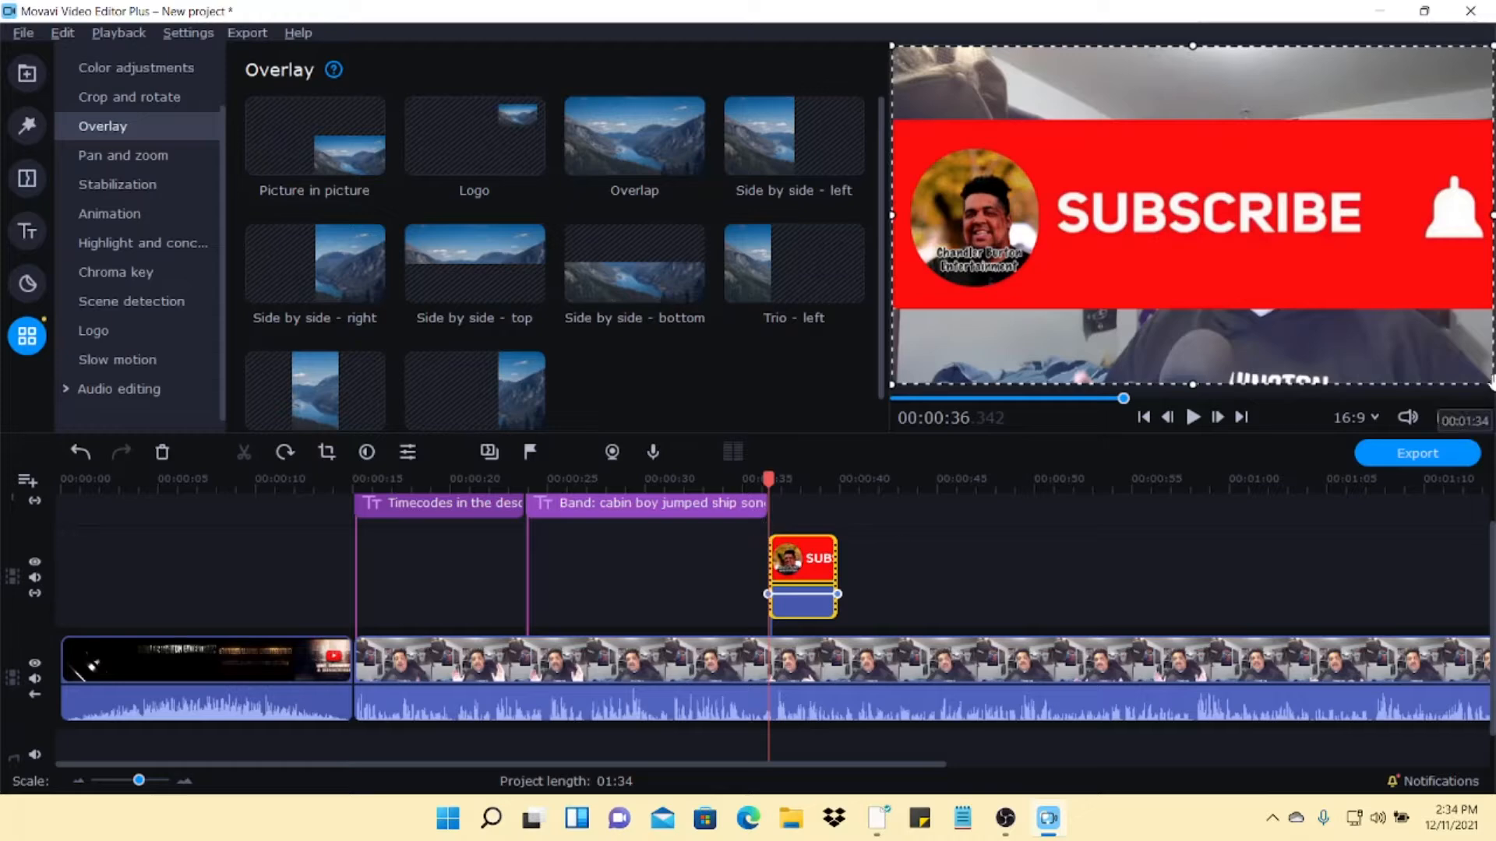
{"action": "left_click_drag", "start_coordinate": [1488, 382], "coordinate": [1204, 210]}
{"action": "left_click_drag", "start_coordinate": [1010, 124], "coordinate": [1014, 90]}
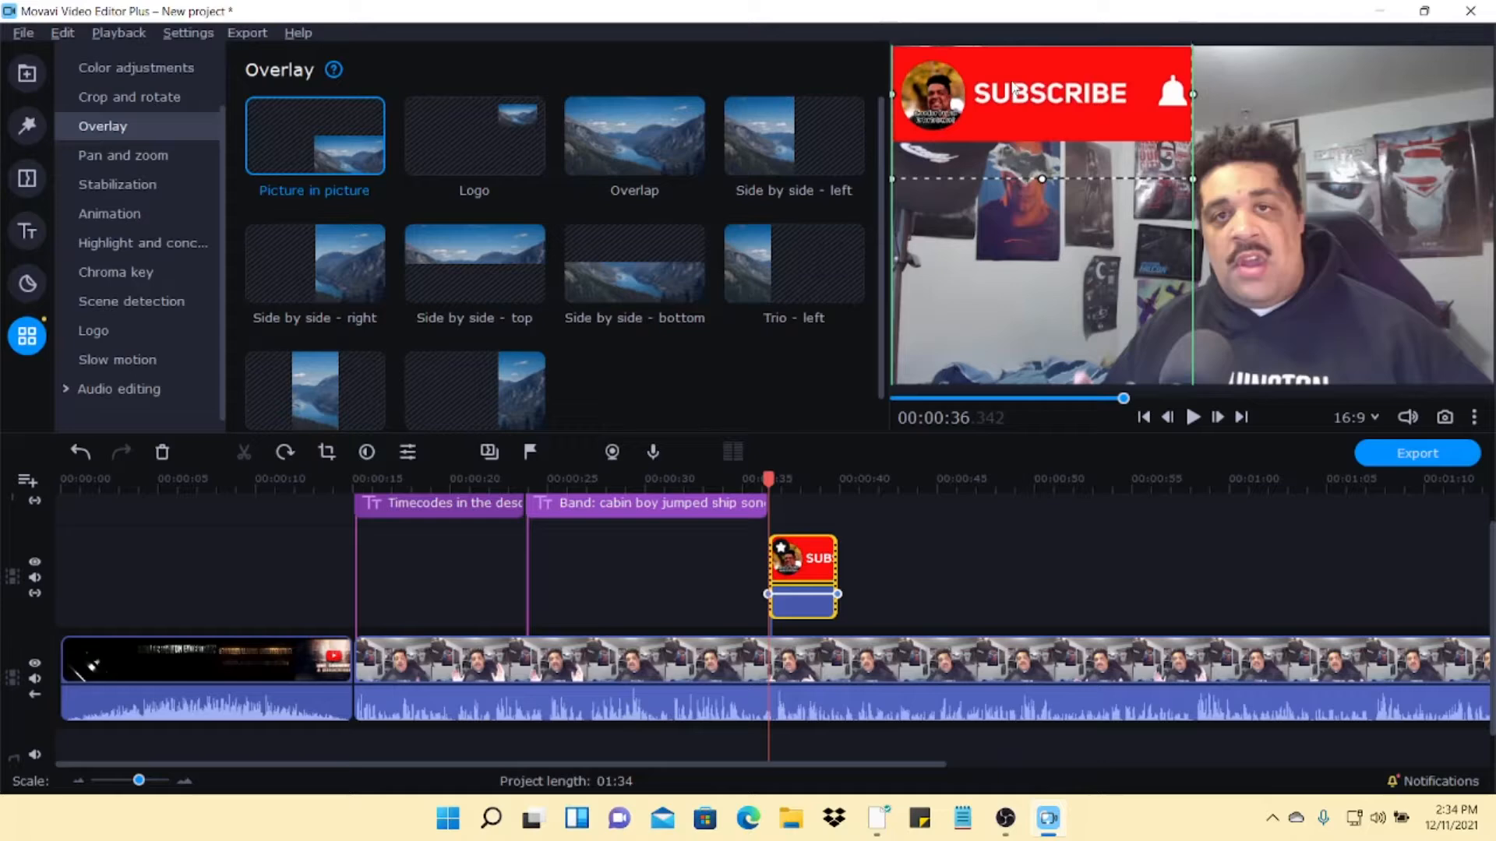
- Add a second SUB & LIKE BUTTON.mp4 overlay directly after the first, with the same half size and upper-left placement in the frame
{"action": "scroll", "coordinate": [978, 499], "scroll_direction": "right", "scroll_amount": 5}
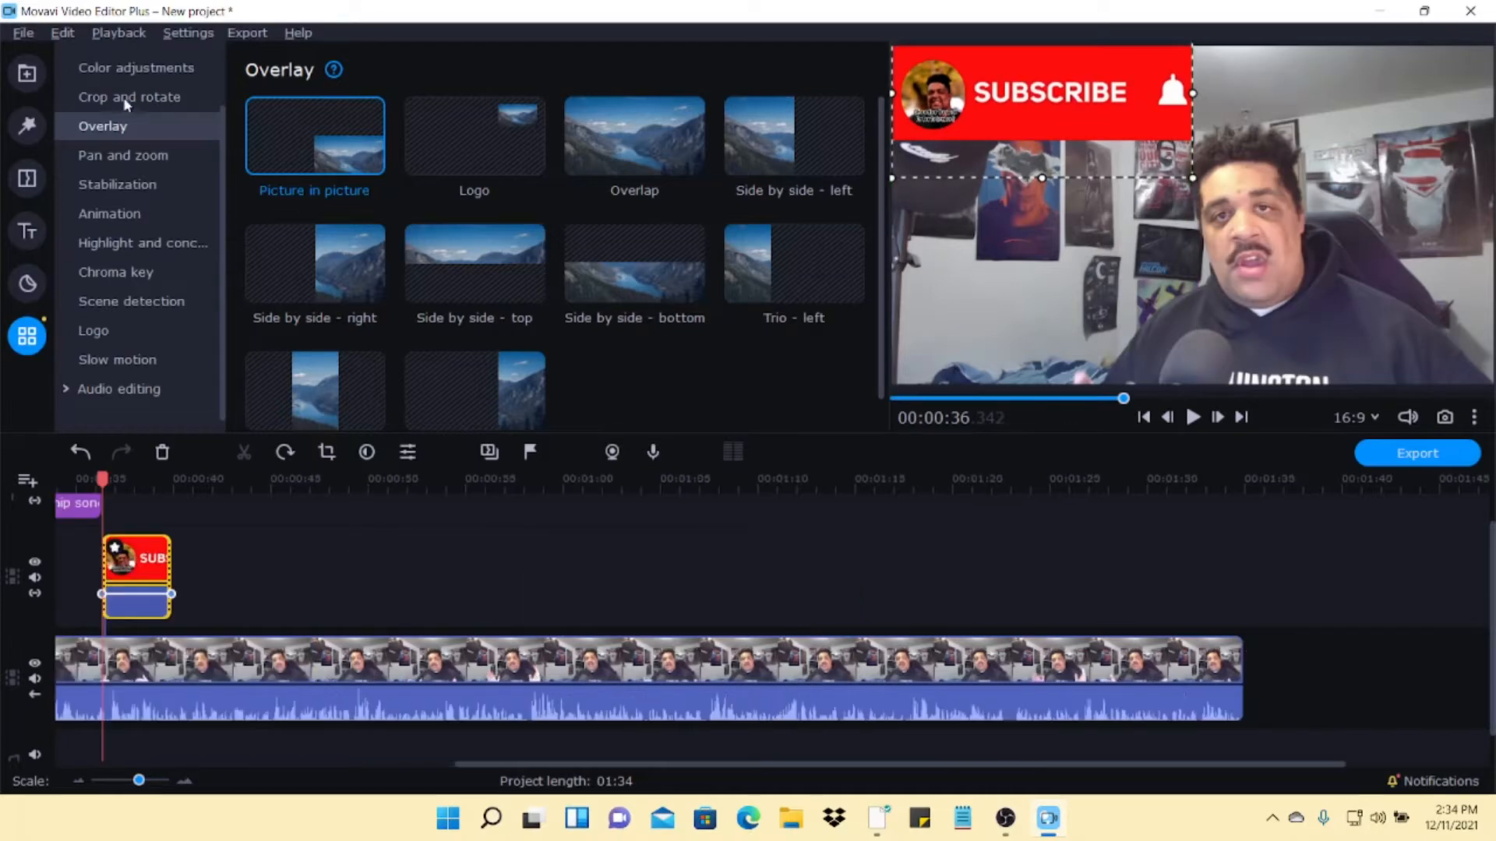
{"action": "left_click", "coordinate": [24, 72]}
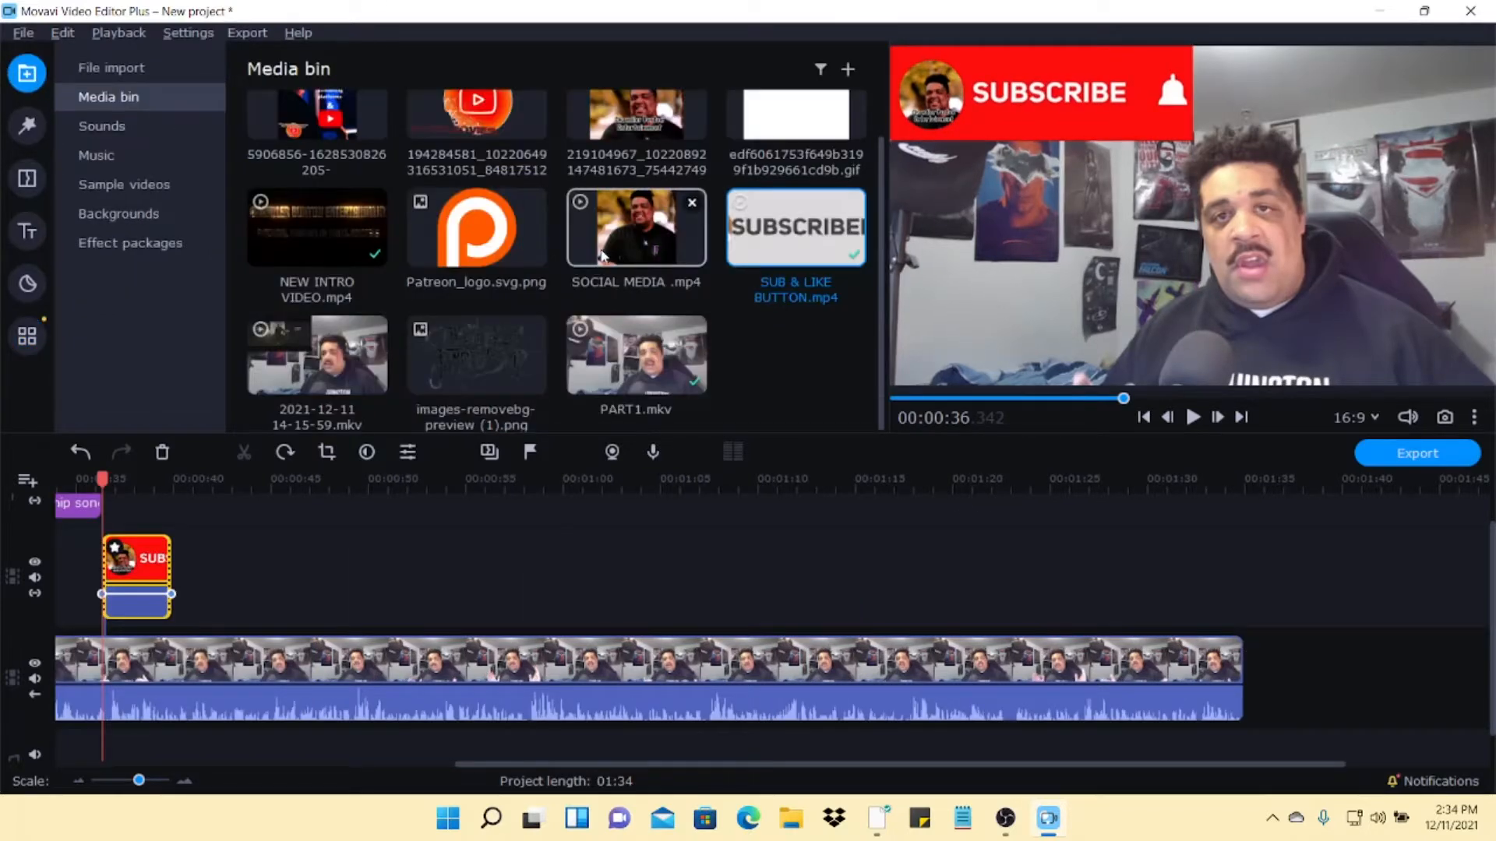
{"action": "left_click_drag", "start_coordinate": [794, 246], "coordinate": [226, 598]}
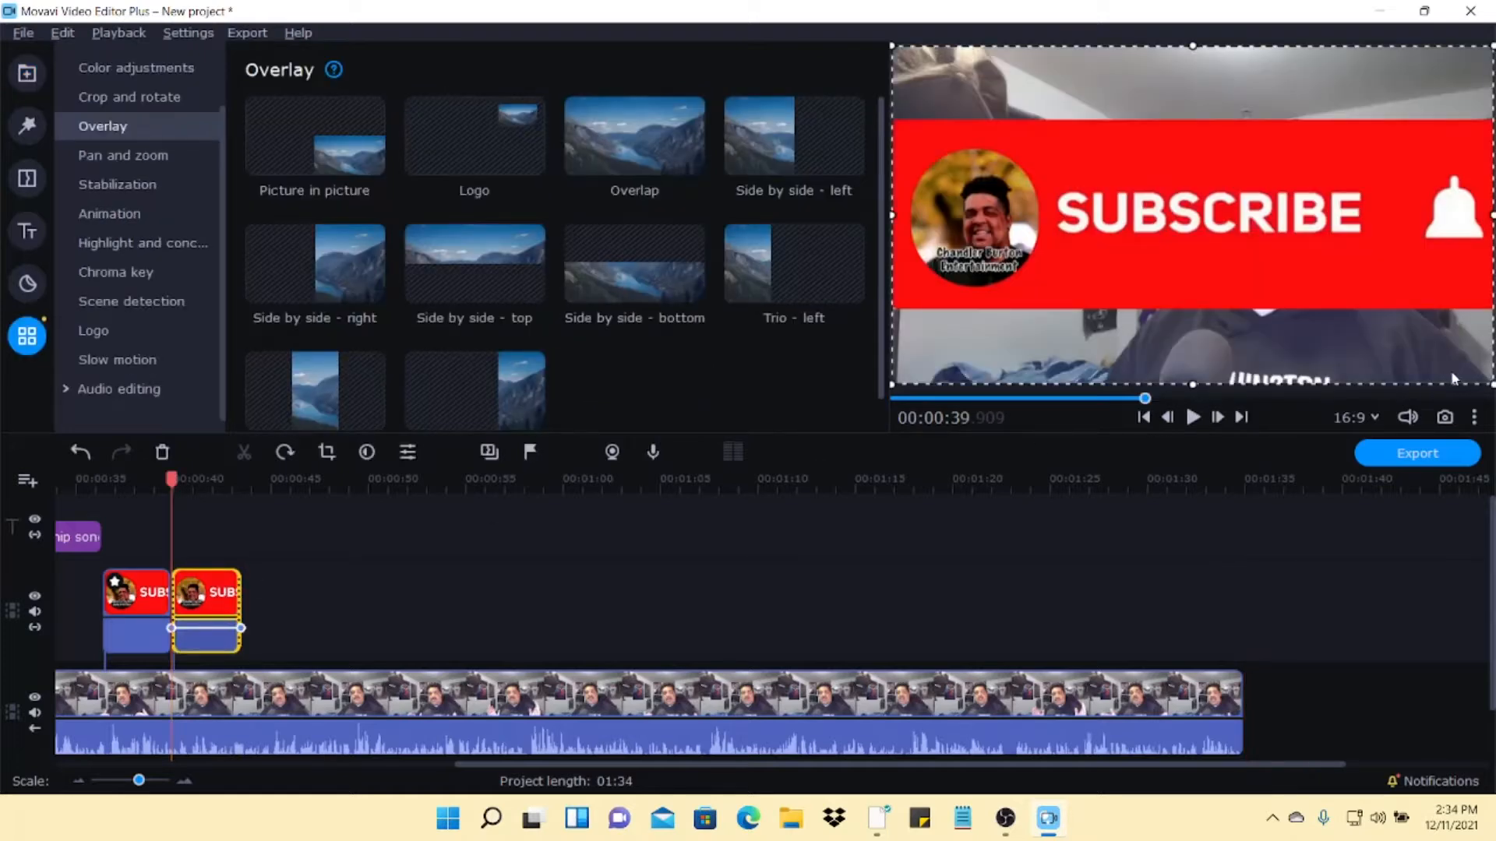
{"action": "left_click_drag", "start_coordinate": [1487, 379], "coordinate": [1212, 192]}
{"action": "left_click_drag", "start_coordinate": [1210, 190], "coordinate": [1193, 196]}
{"action": "left_click_drag", "start_coordinate": [1051, 130], "coordinate": [1044, 103]}
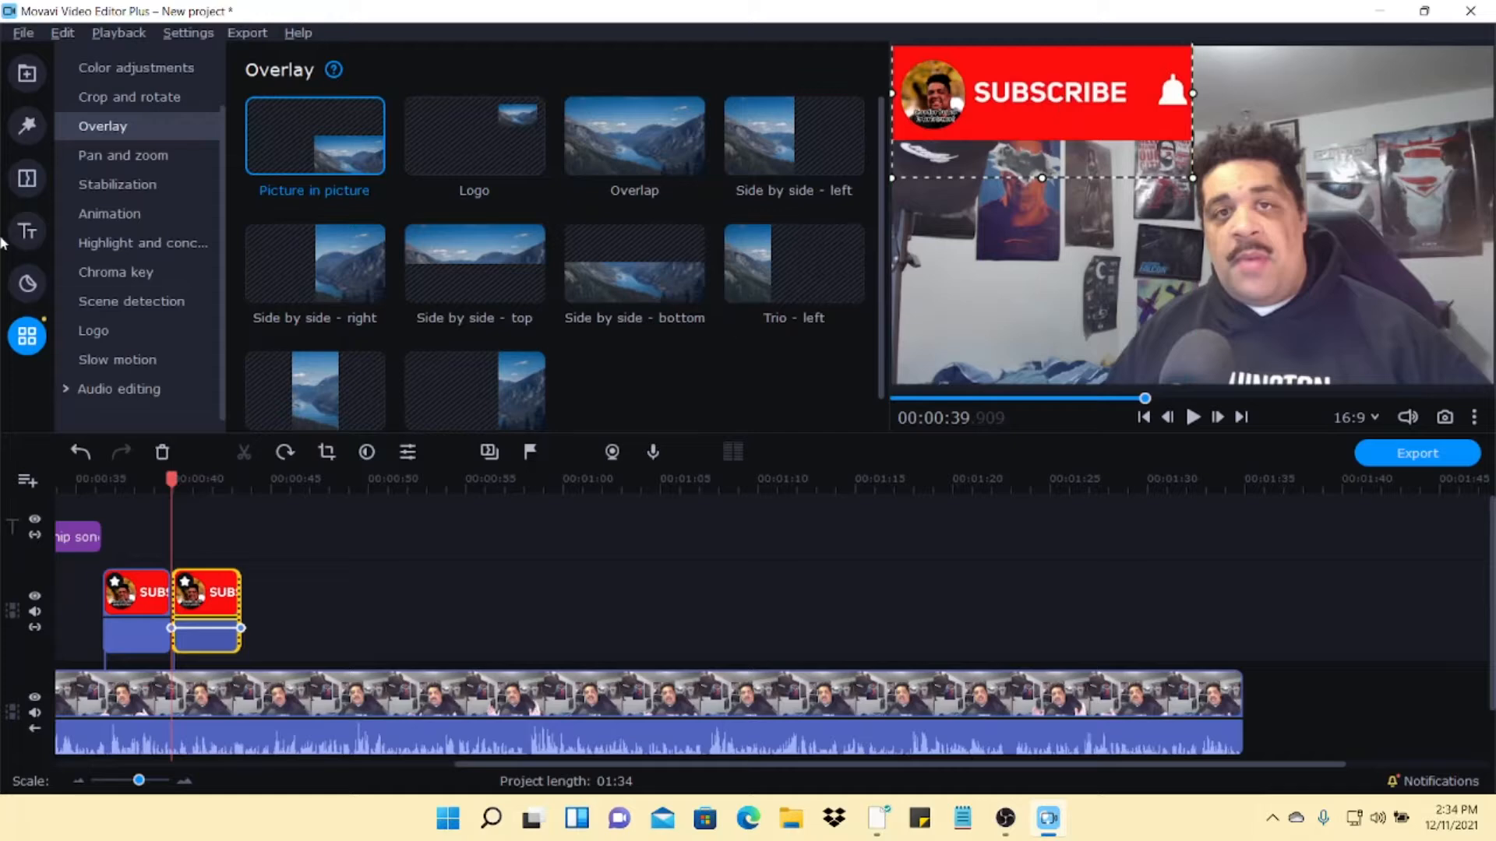
- Overlay the white like-button GIF after the second subscribe clip, scaled to about half size in the frame's upper-left corner
{"action": "left_click", "coordinate": [26, 74]}
{"action": "left_click_drag", "start_coordinate": [795, 116], "coordinate": [294, 602]}
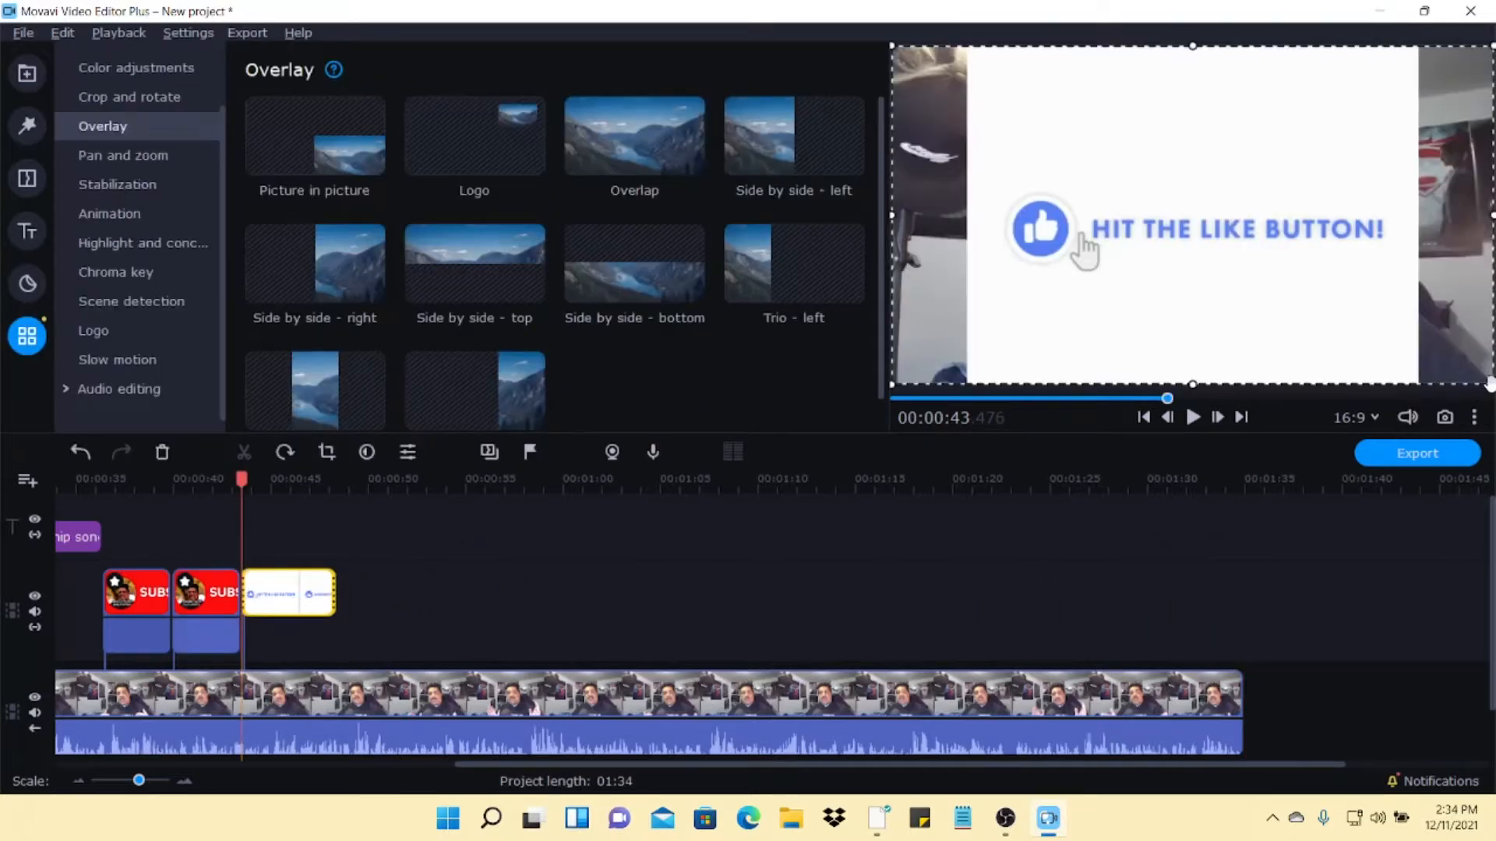
{"action": "left_click_drag", "start_coordinate": [1368, 312], "coordinate": [1192, 214]}
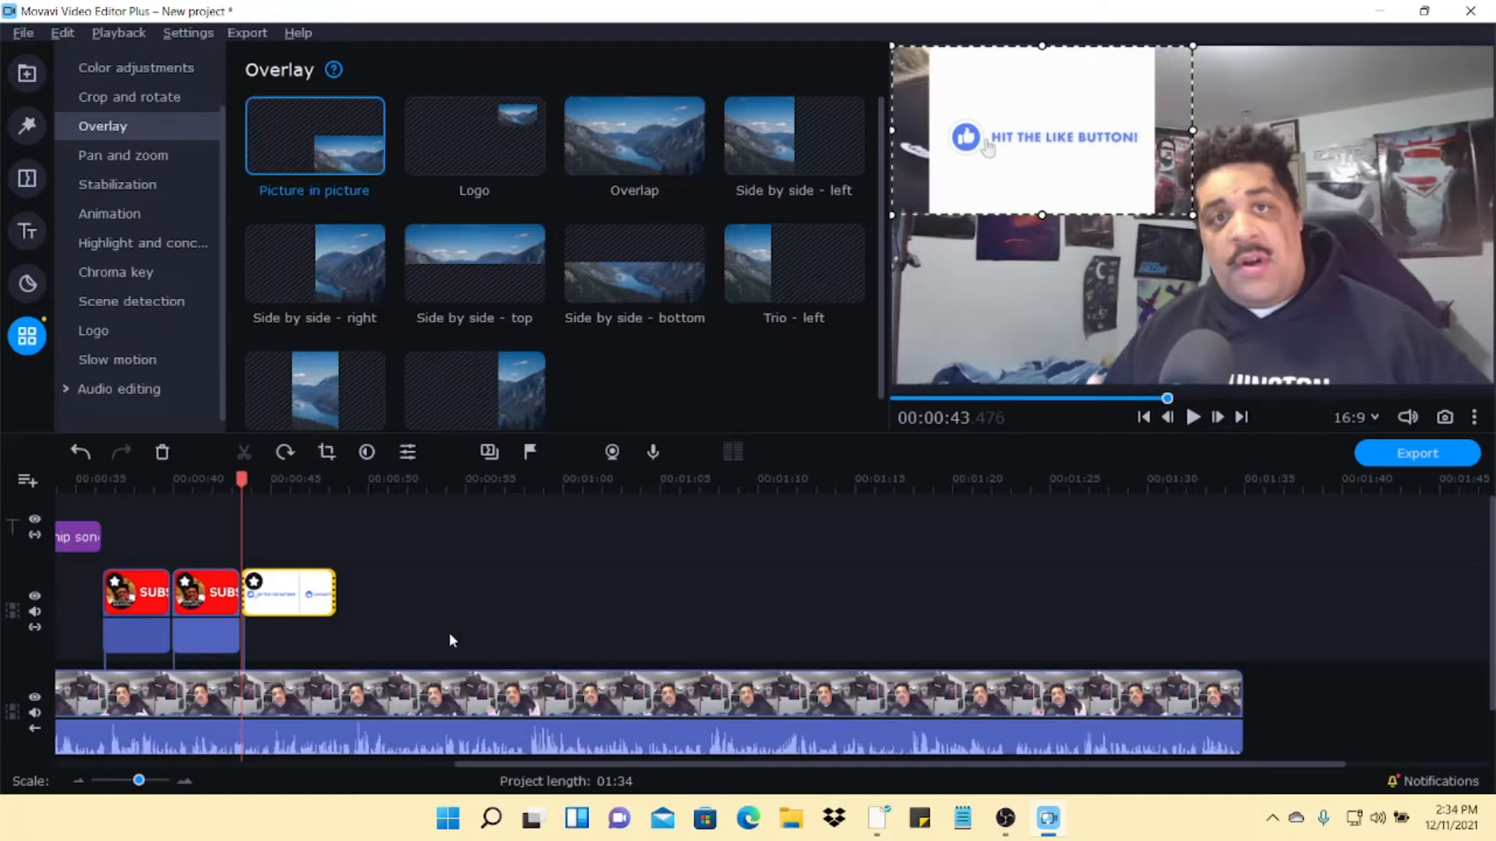
- Play back the subscribe and like overlays up to about 00:00:48 to check them
{"action": "scroll", "coordinate": [223, 589], "scroll_direction": "left", "scroll_amount": 3}
{"action": "left_click_drag", "start_coordinate": [460, 474], "coordinate": [287, 514]}
{"action": "left_click", "coordinate": [1192, 418]}
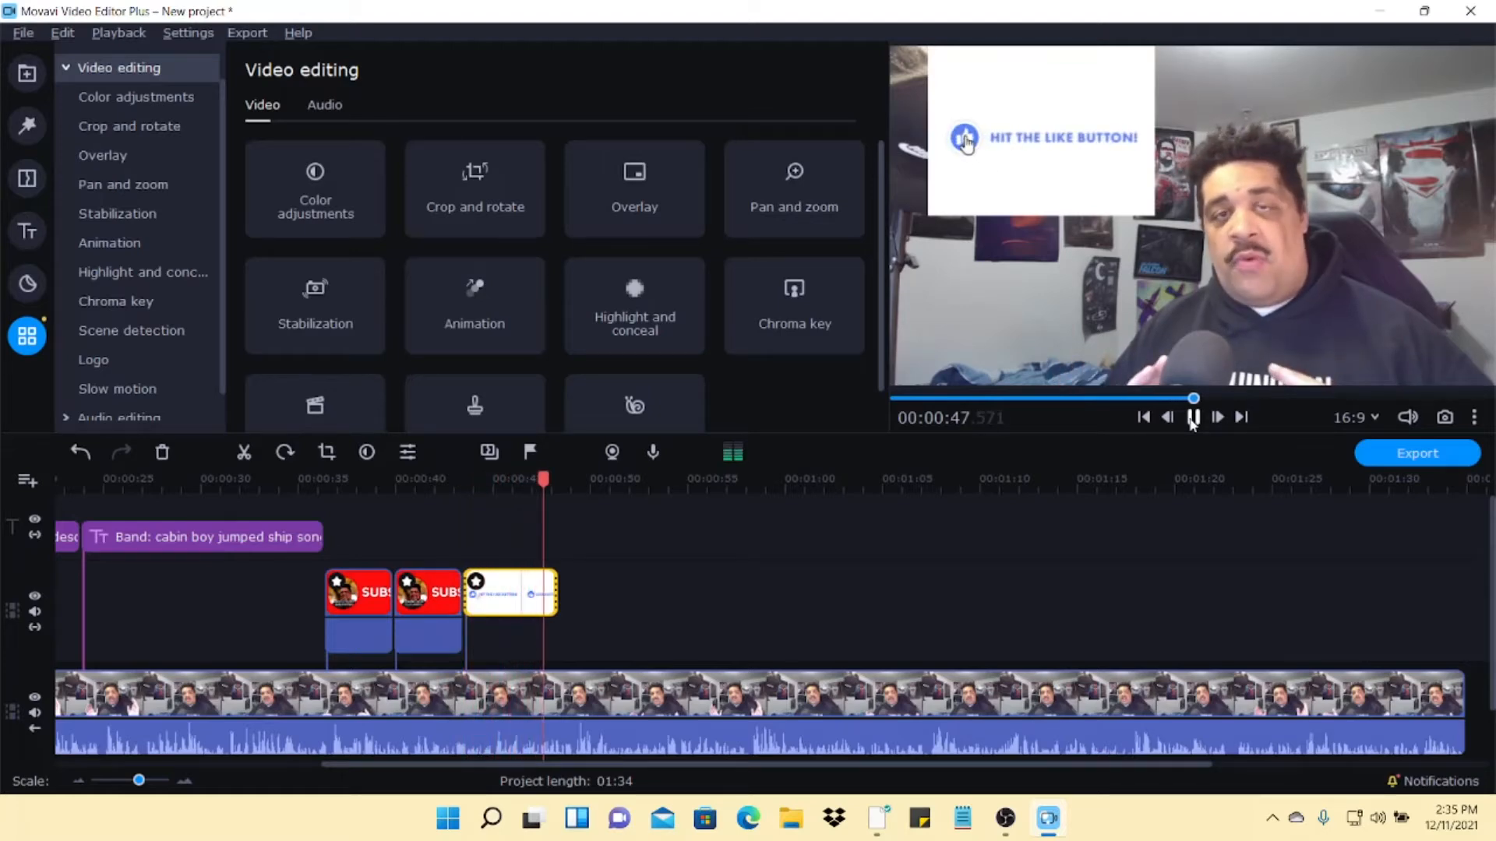
{"action": "left_click", "coordinate": [1192, 419]}
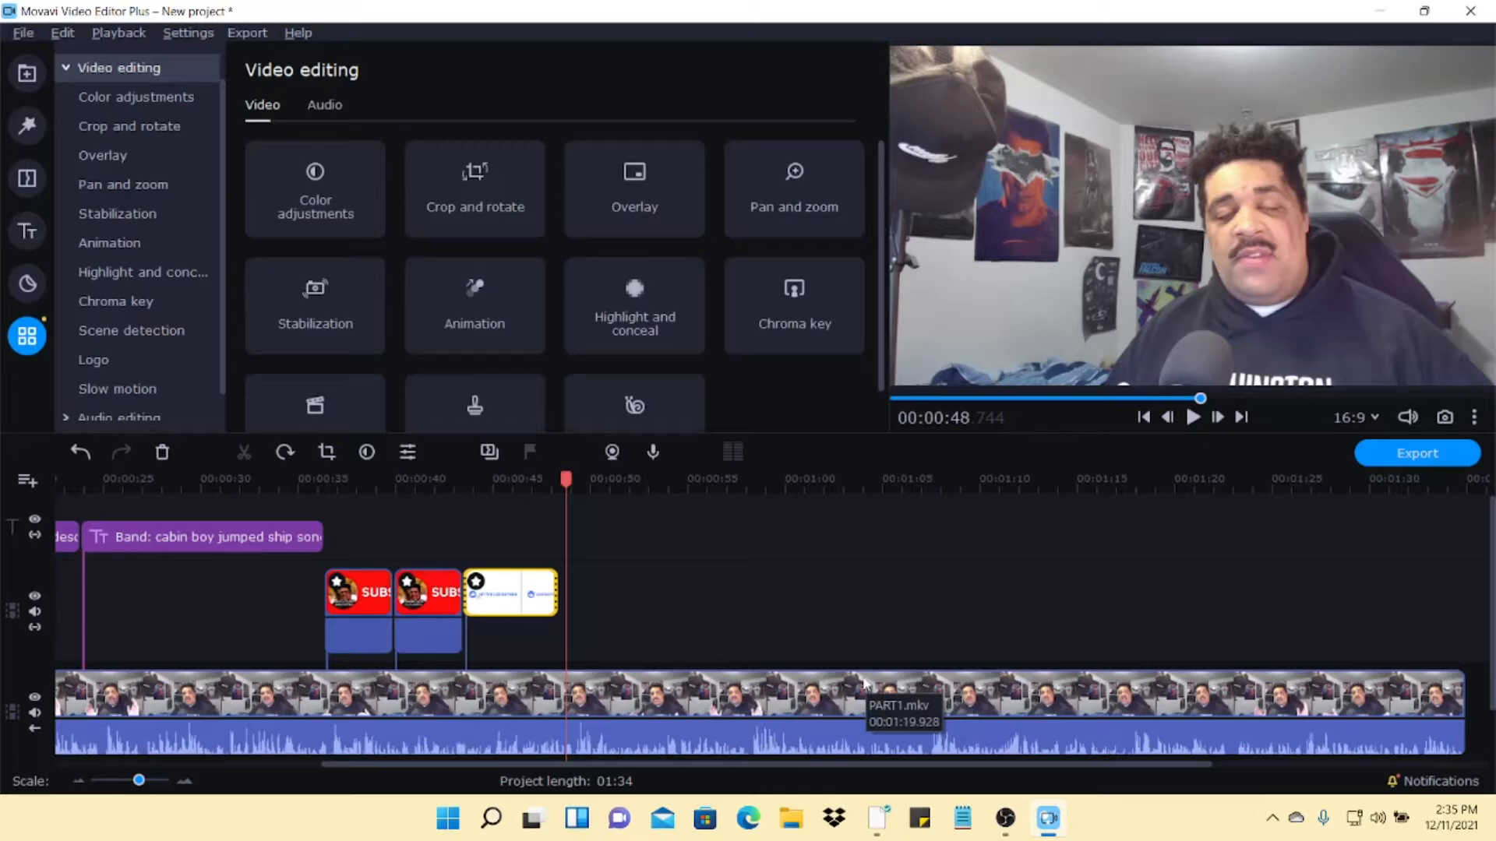
- Play back the later part of the PART1 clip, from about 00:01:15 to 00:01:19
{"action": "left_click", "coordinate": [1089, 714]}
{"action": "left_click", "coordinate": [1193, 418]}
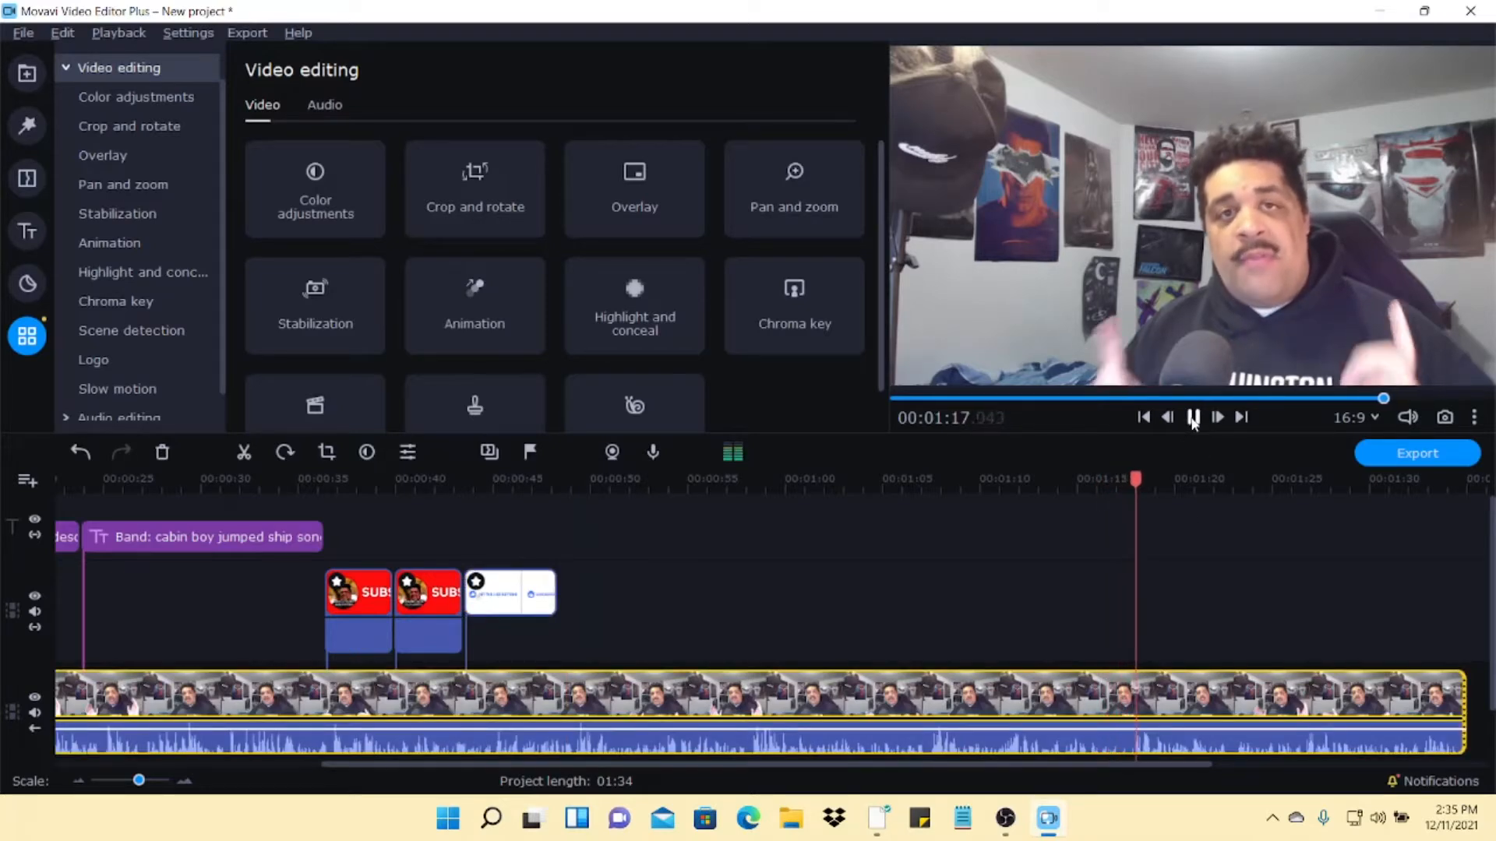
{"action": "left_click", "coordinate": [1193, 417]}
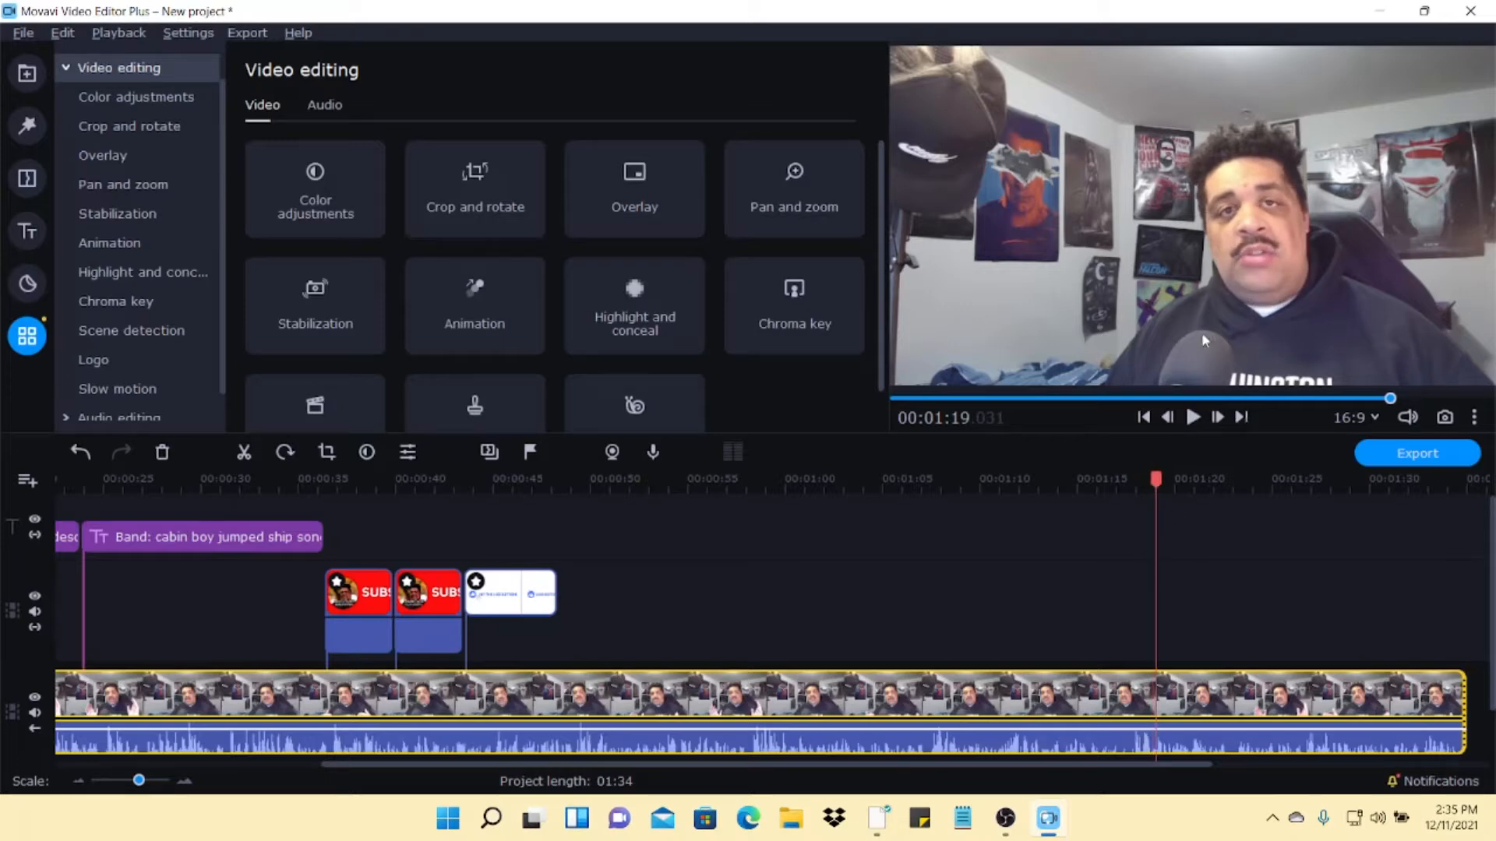
- Overlay Patreon_logo.svg.png at about 00:01:21 and shrink it to a small logo in the video frame's upper-left corner
{"action": "scroll", "coordinate": [1138, 588], "scroll_direction": "right", "scroll_amount": 3}
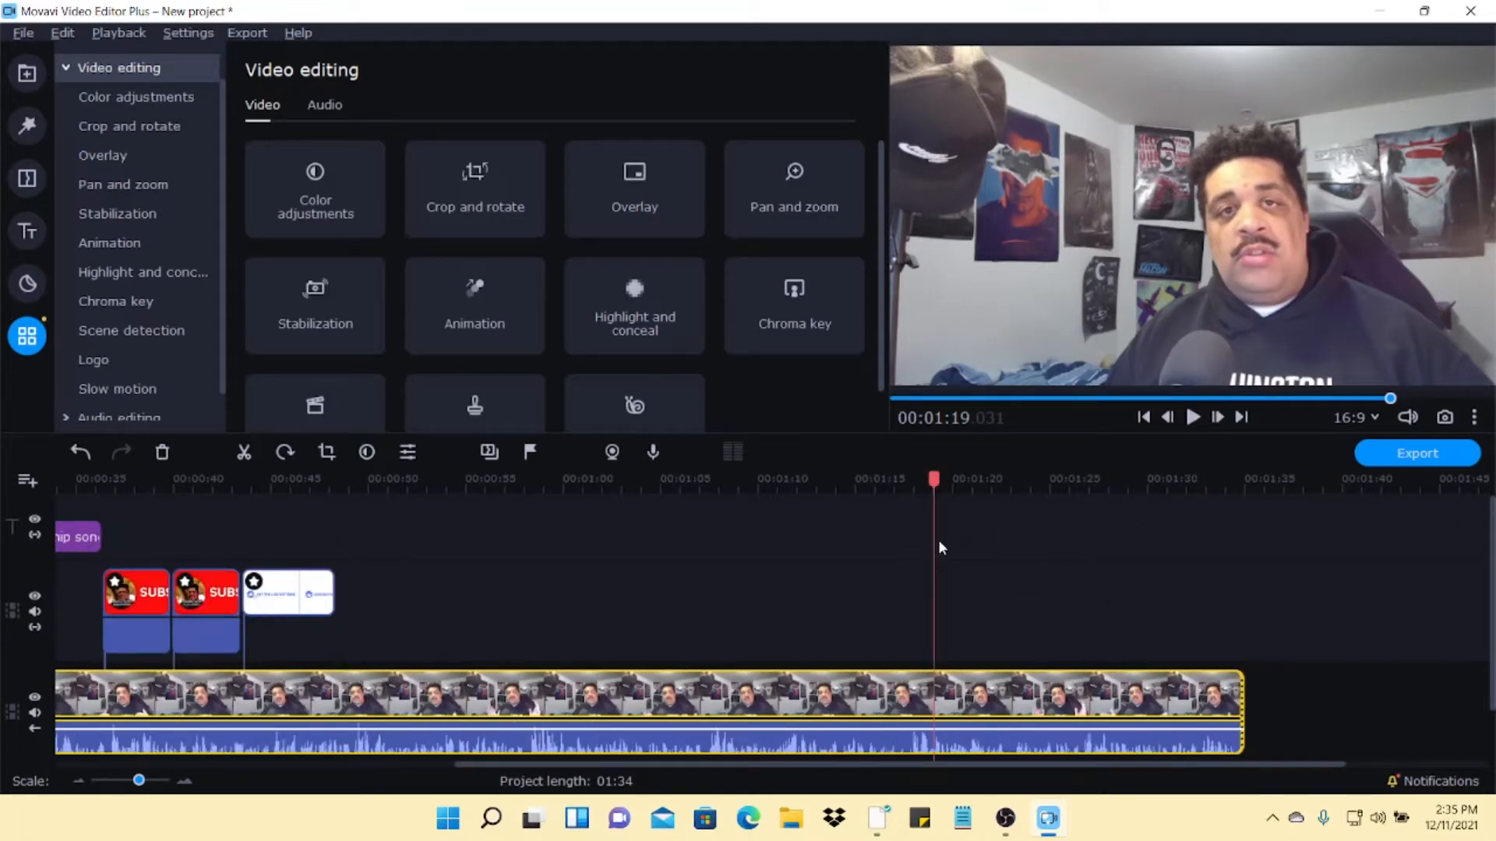
{"action": "left_click", "coordinate": [26, 73]}
{"action": "left_click_drag", "start_coordinate": [468, 285], "coordinate": [1007, 643]}
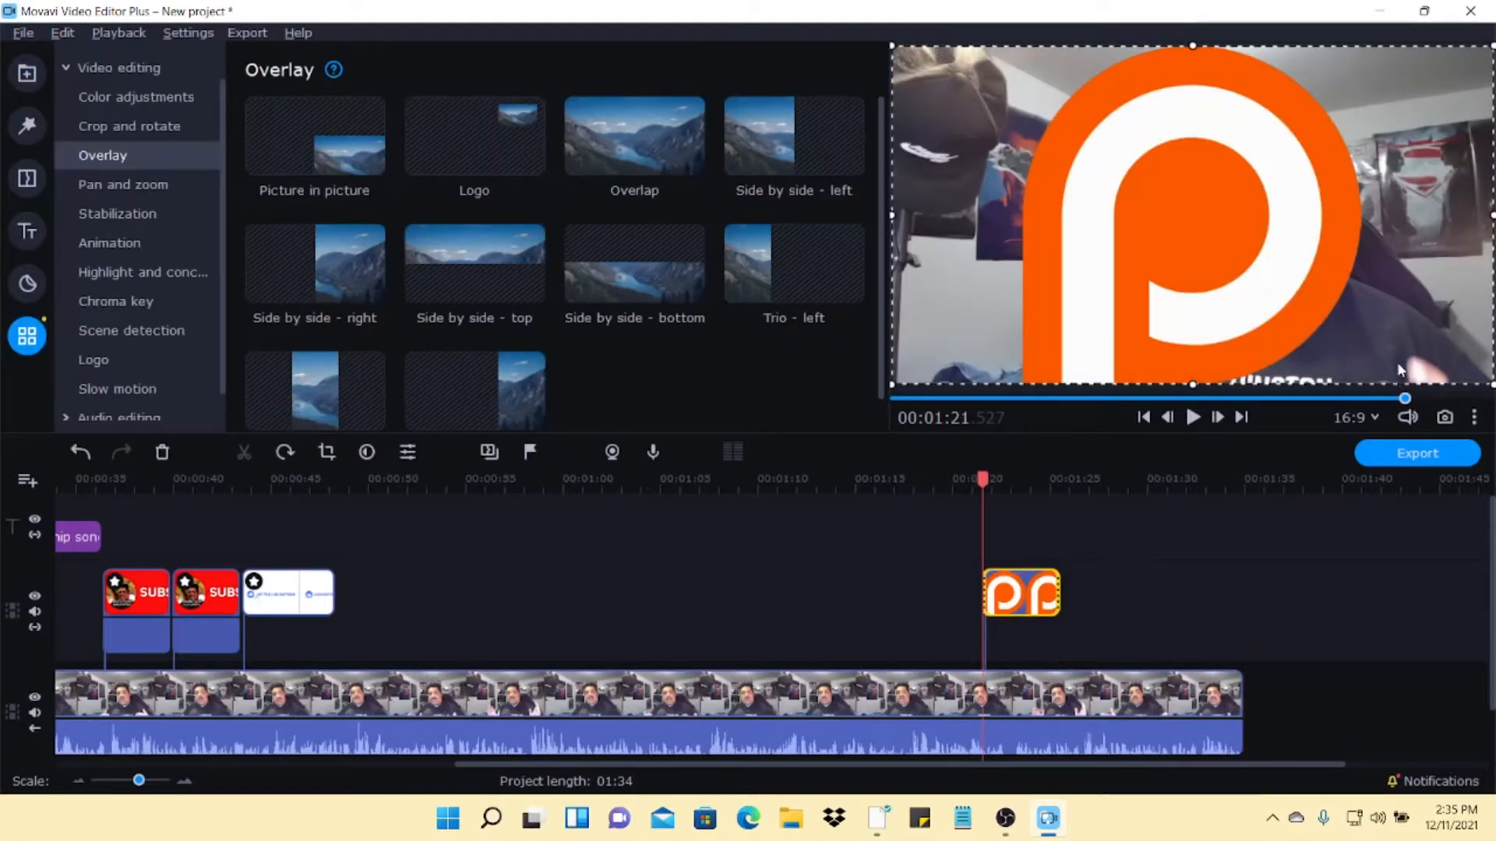
{"action": "left_click_drag", "start_coordinate": [1489, 383], "coordinate": [1004, 109]}
- Extend the Patreon logo overlay to the end of the PART1 clip
{"action": "left_click", "coordinate": [1002, 600]}
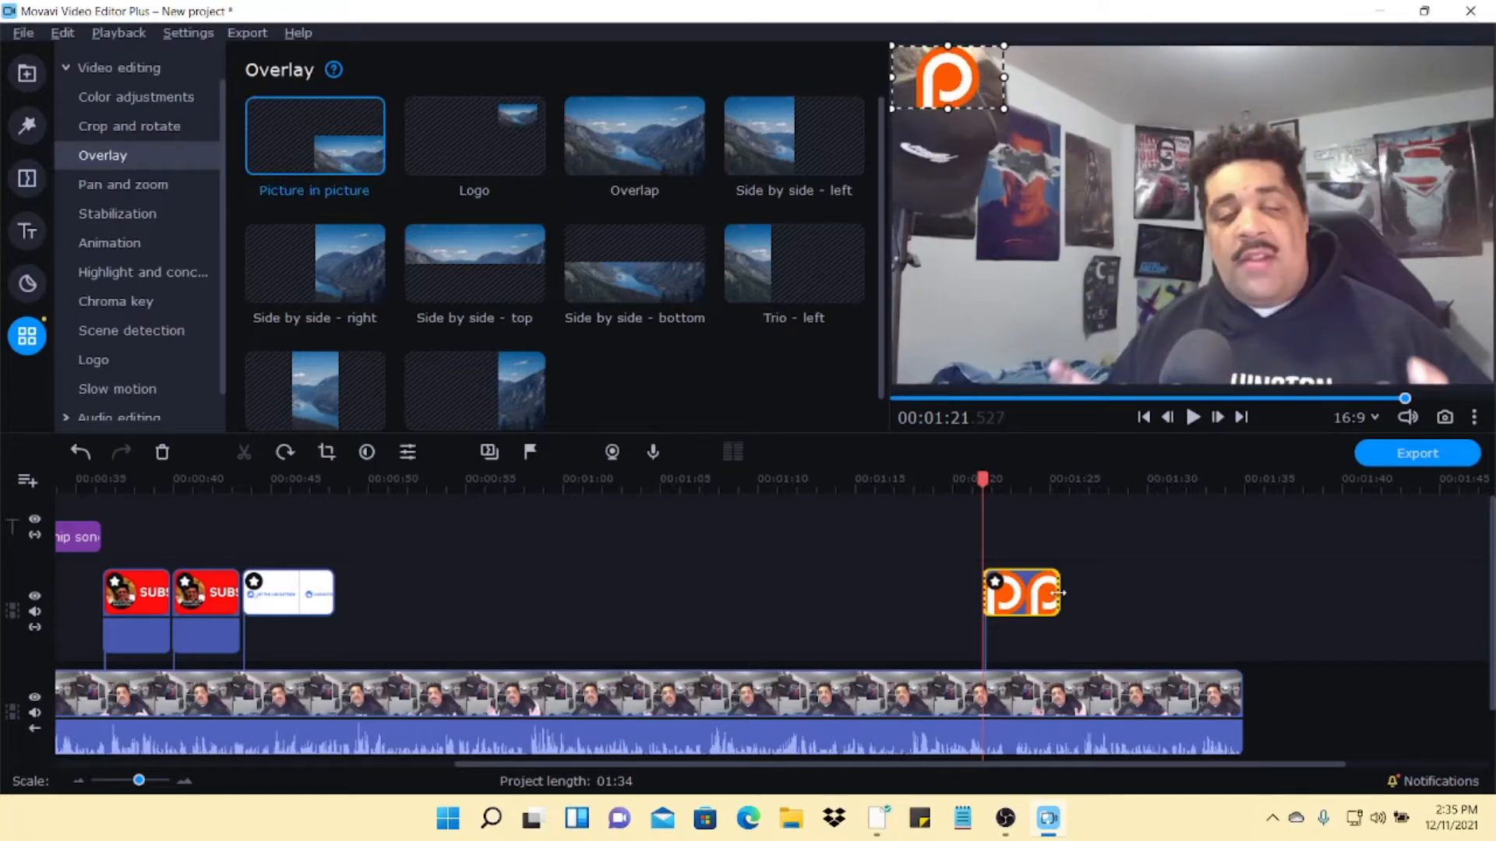
{"action": "left_click_drag", "start_coordinate": [1080, 593], "coordinate": [1243, 591]}
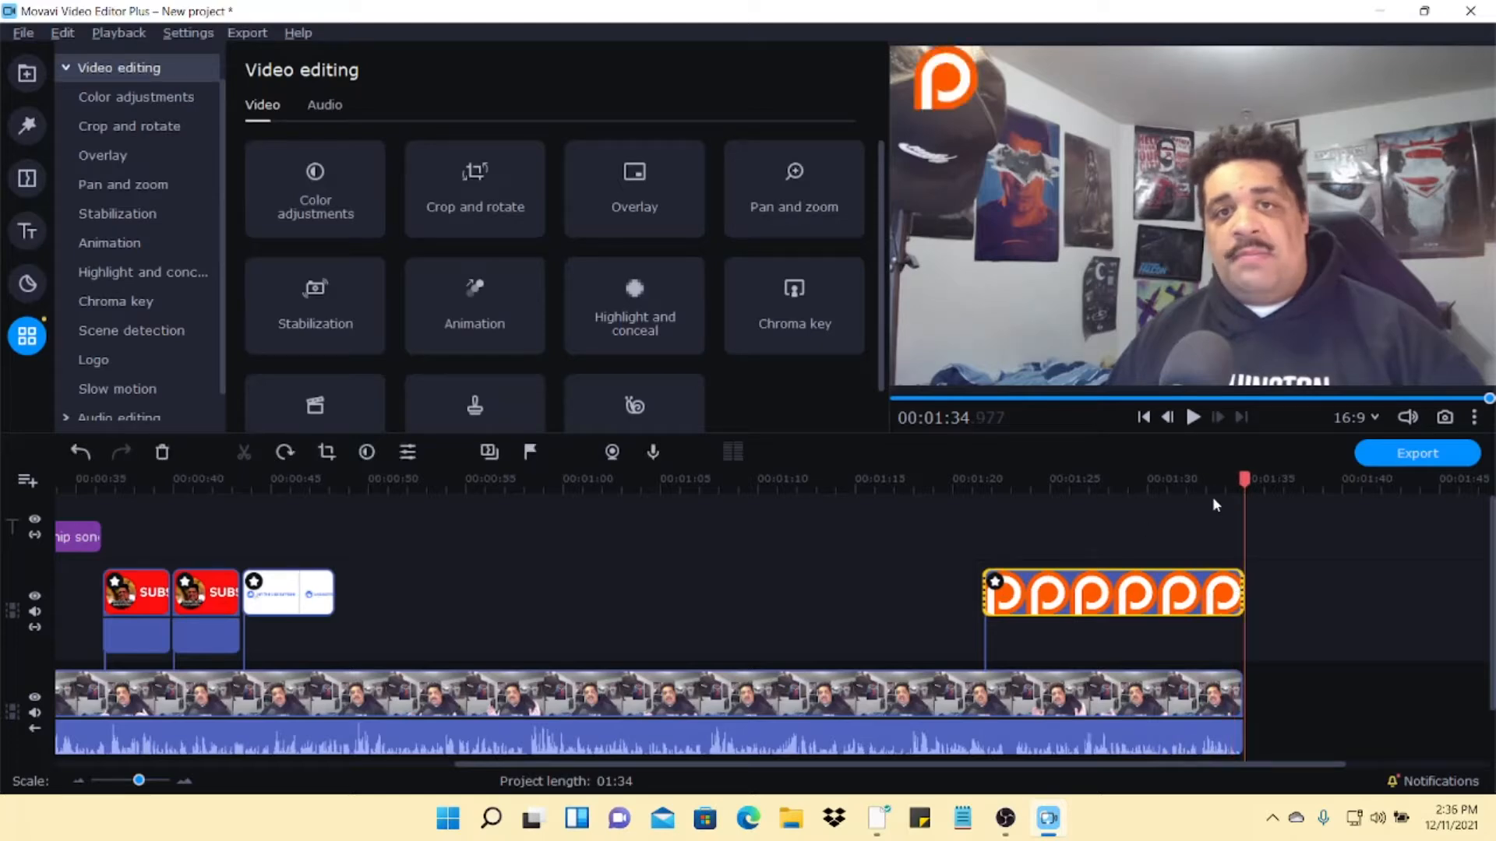
- Play back the section before the Patreon logo, from about 00:01:17 to 00:01:19, to check the logo's timing
{"action": "left_click_drag", "start_coordinate": [1246, 478], "coordinate": [966, 480]}
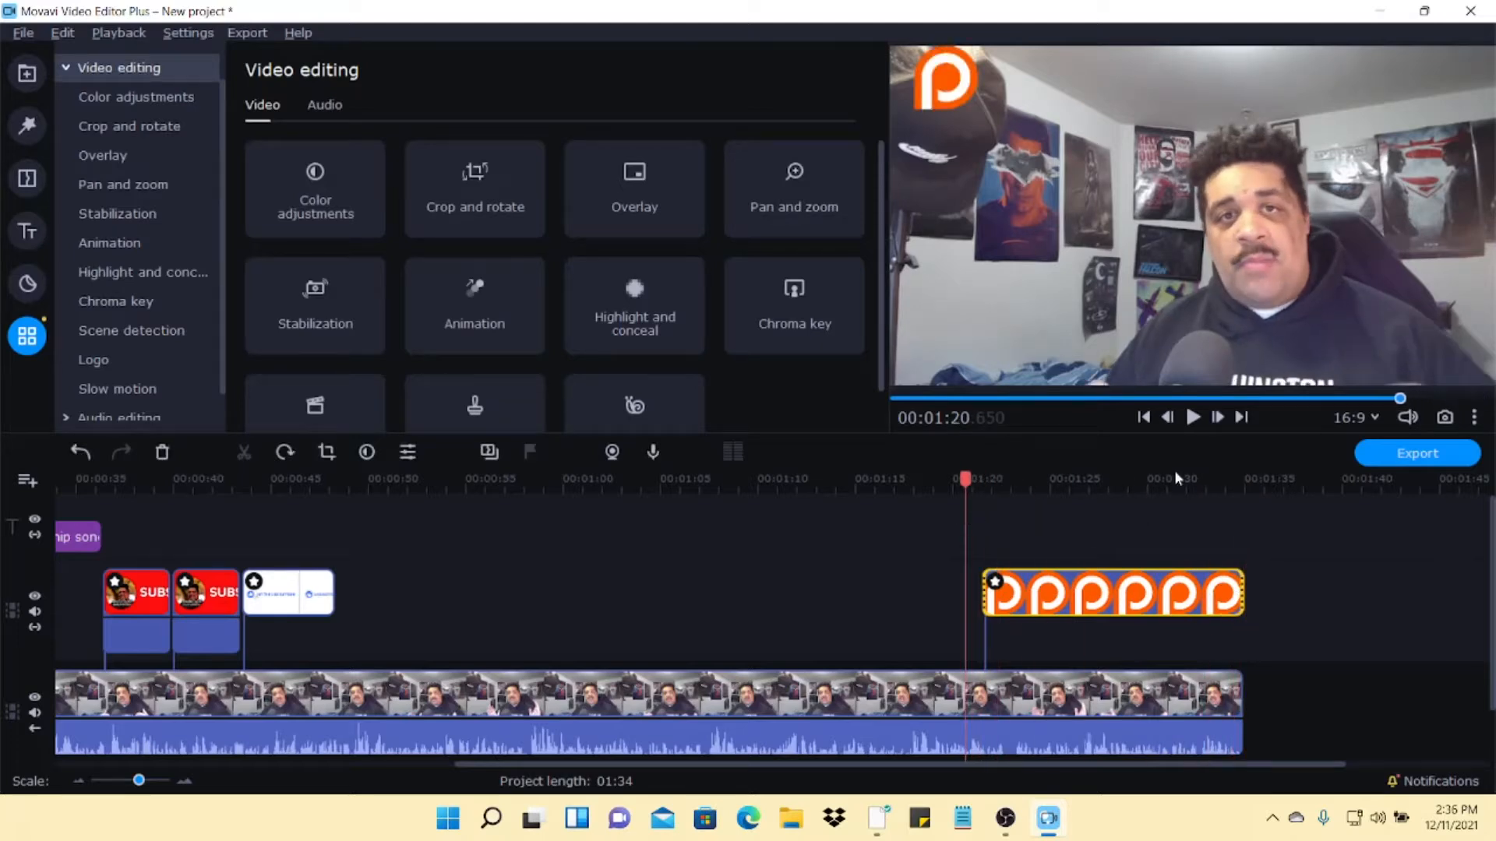
{"action": "left_click", "coordinate": [1193, 418]}
{"action": "left_click_drag", "start_coordinate": [988, 478], "coordinate": [910, 479]}
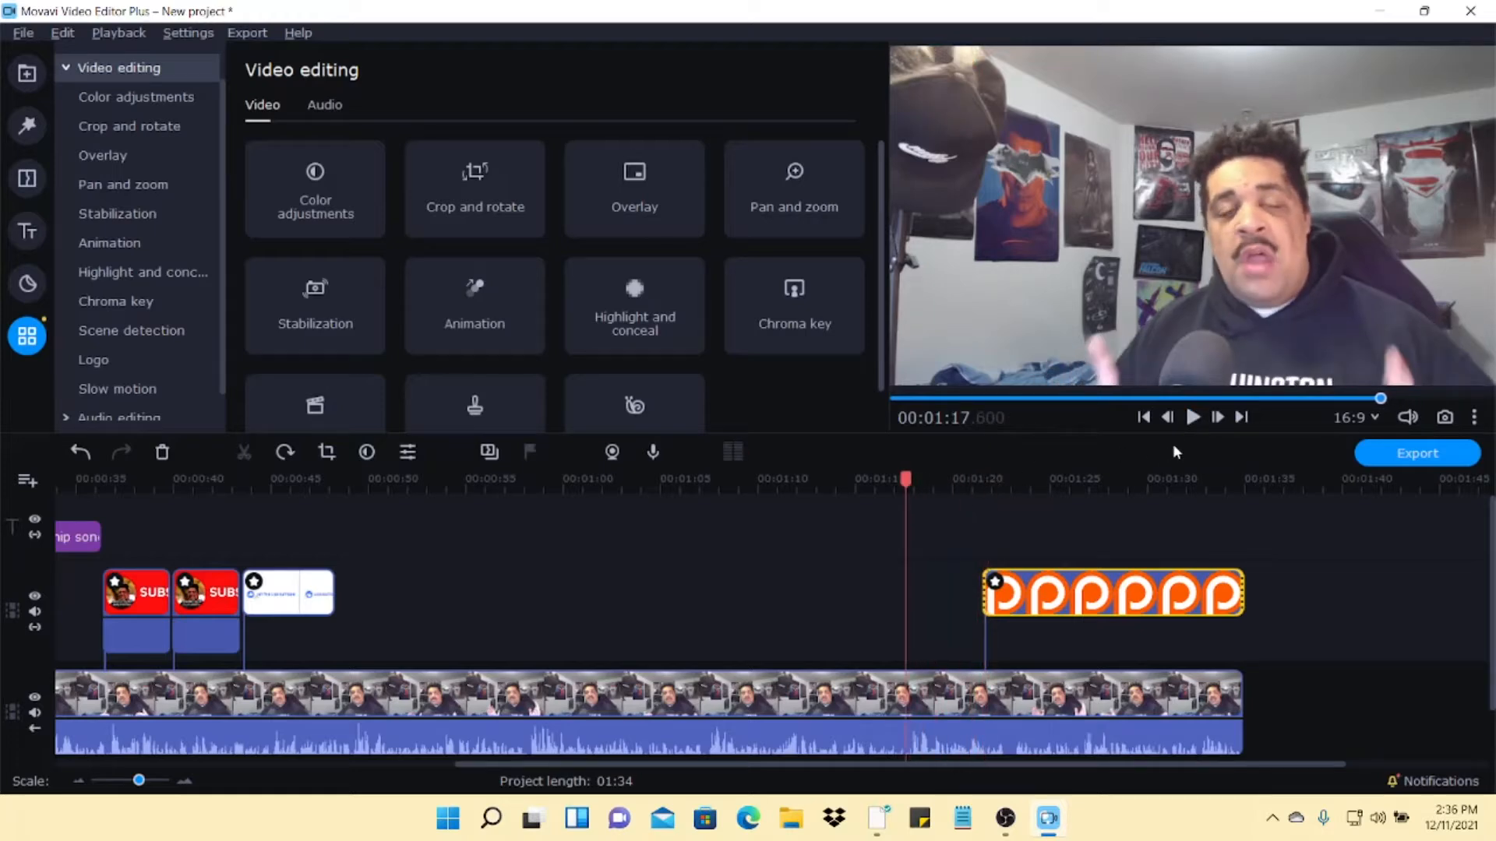
{"action": "left_click", "coordinate": [1192, 418]}
{"action": "left_click", "coordinate": [1192, 418]}
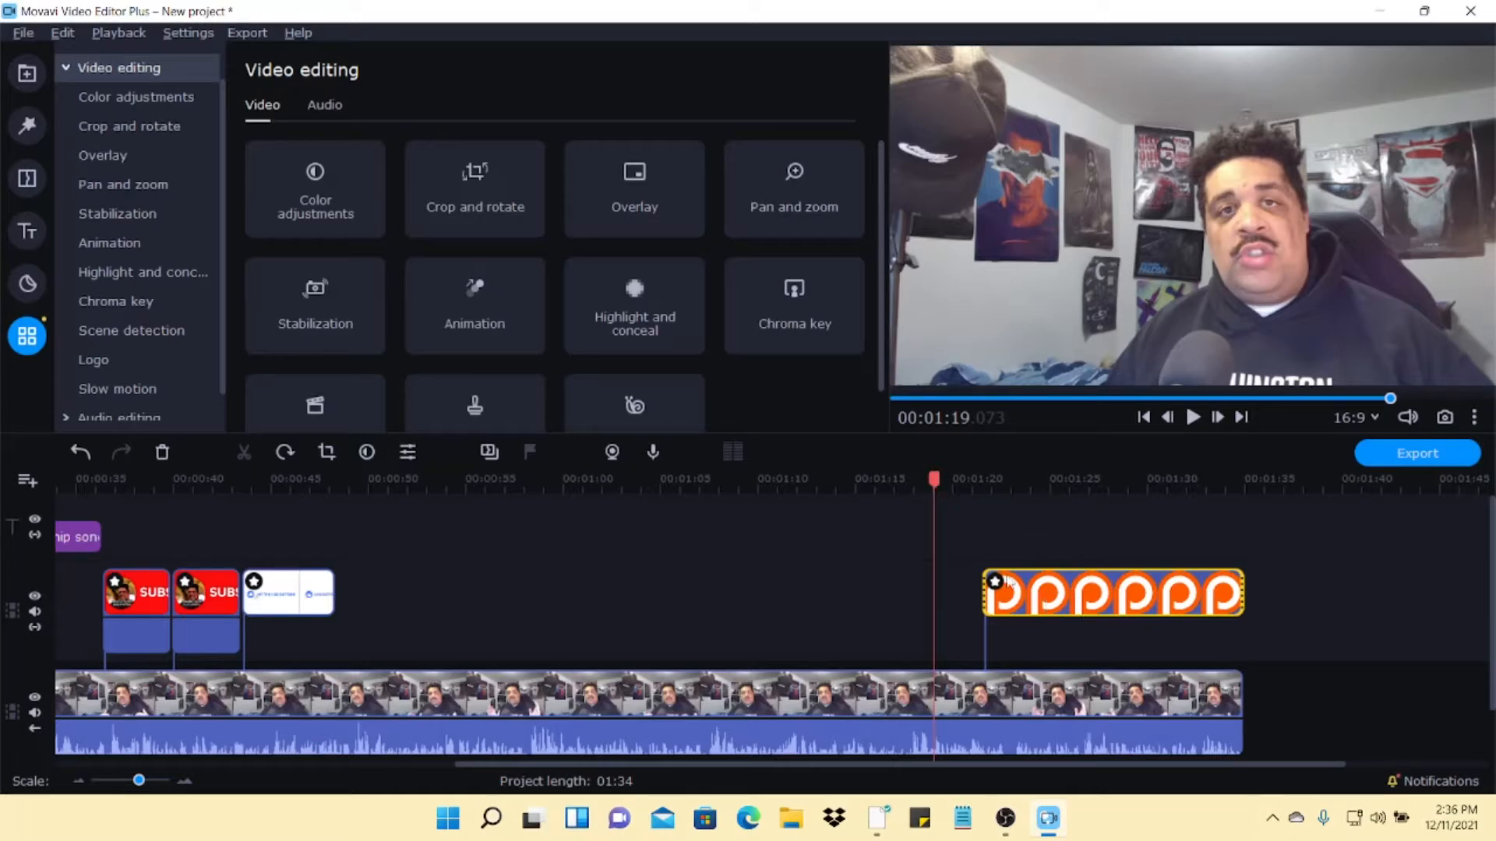
- Move the Patreon logo overlay to start at 00:01:19 and stretch its end back to the end of the PART1 clip
{"action": "left_click_drag", "start_coordinate": [1075, 593], "coordinate": [1026, 592]}
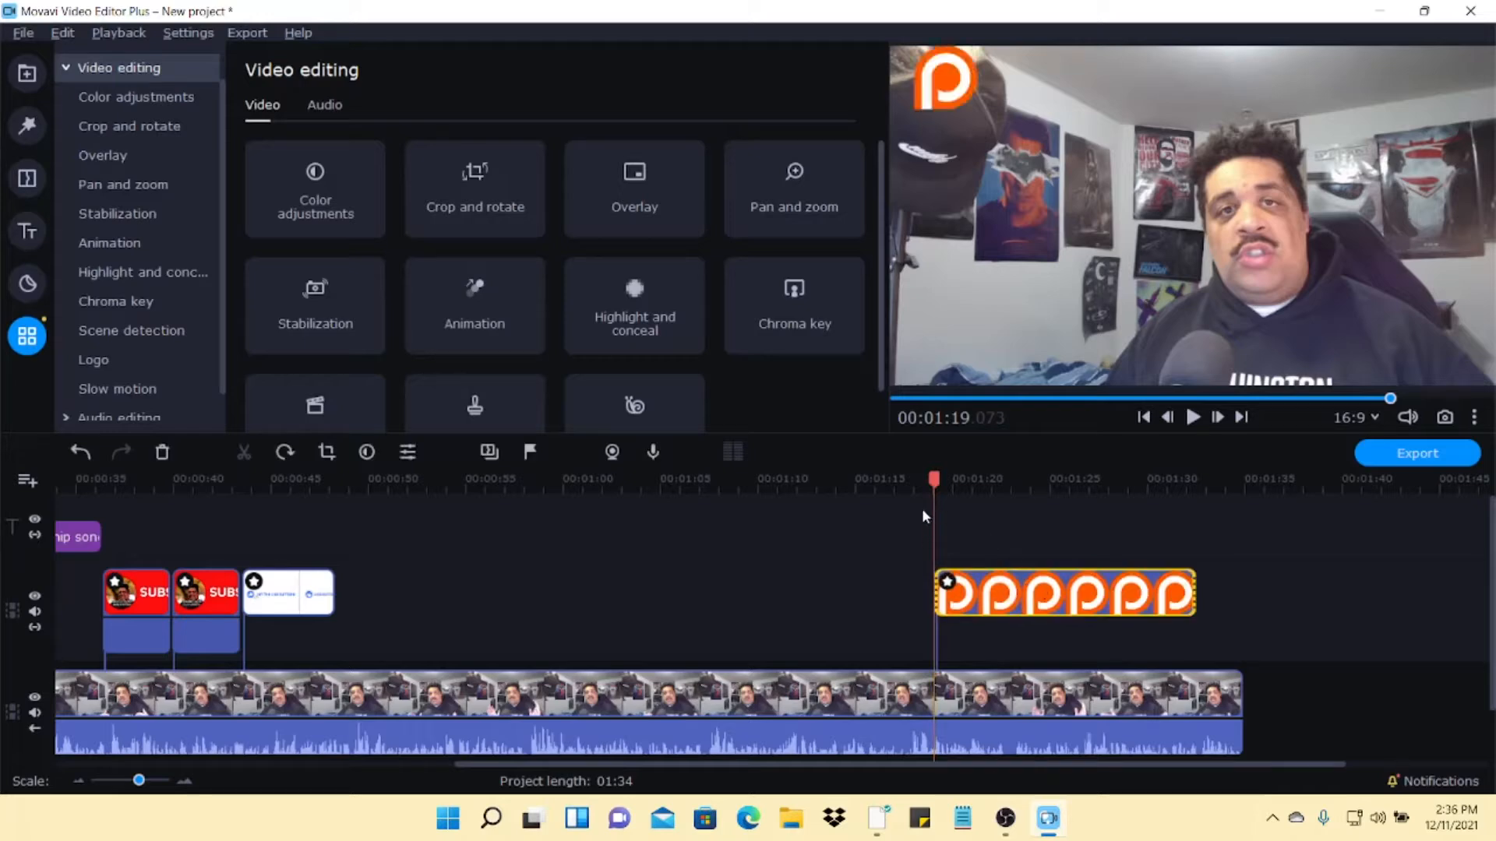
{"action": "left_click_drag", "start_coordinate": [1192, 593], "coordinate": [1231, 593]}
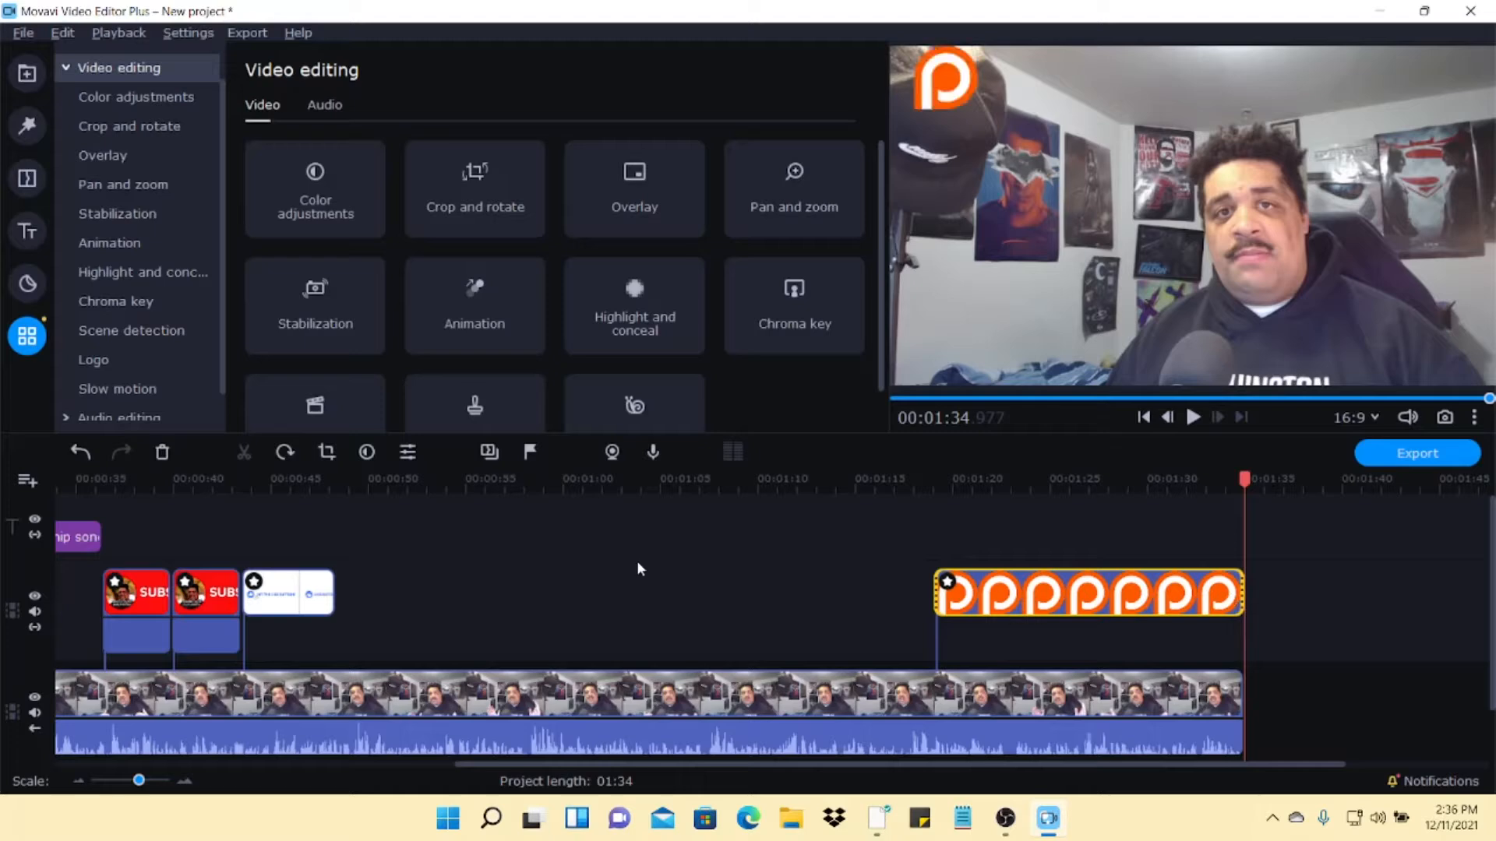
- Add a plain Basic title at 00:01:19, aligned with the start of the Patreon logo overlay
{"action": "left_click", "coordinate": [27, 231]}
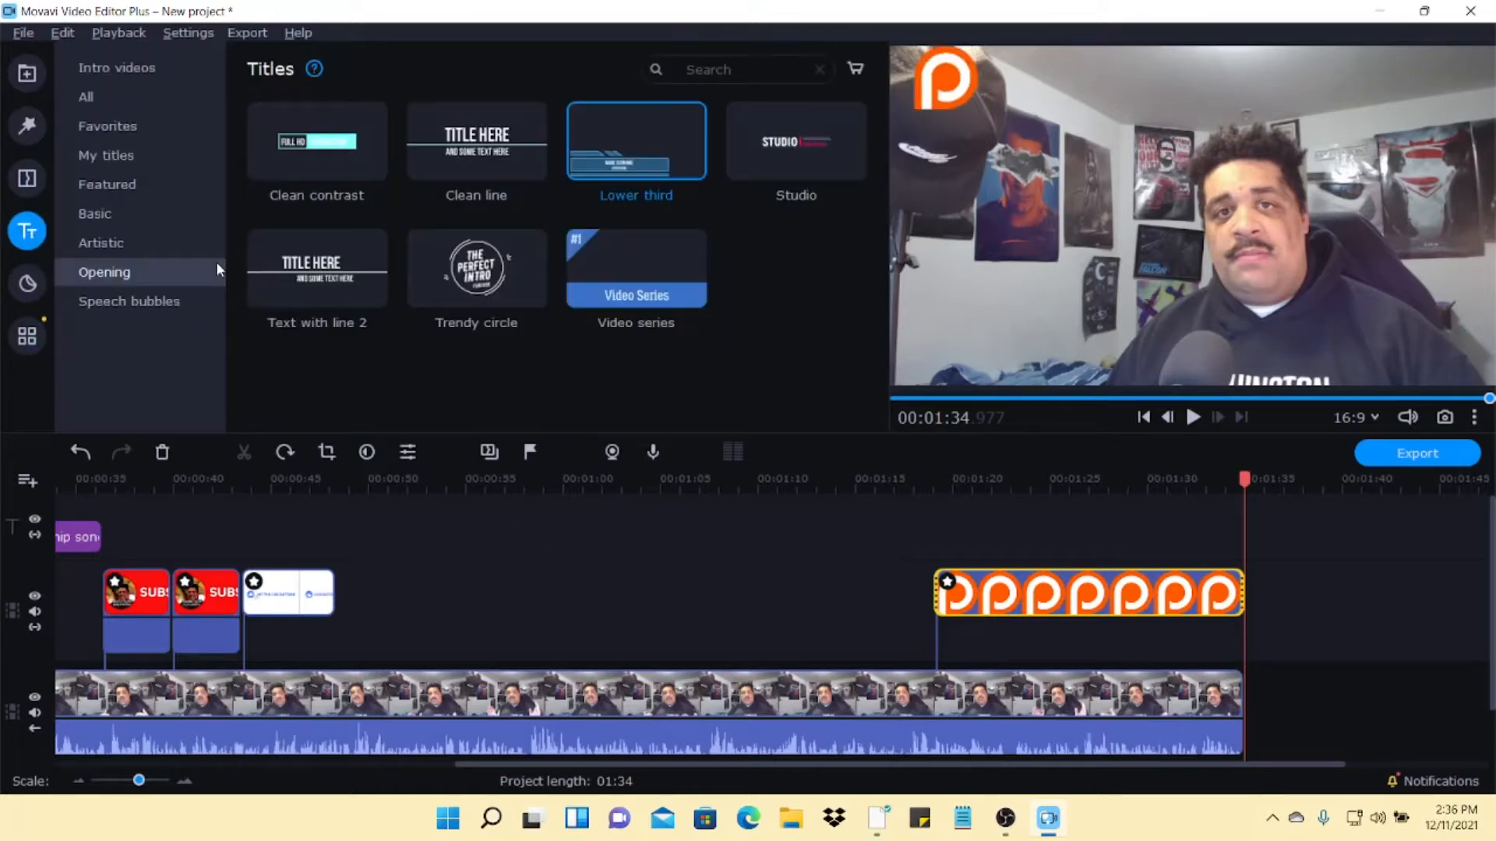
{"action": "left_click", "coordinate": [86, 219]}
{"action": "left_click_drag", "start_coordinate": [507, 281], "coordinate": [933, 492]}
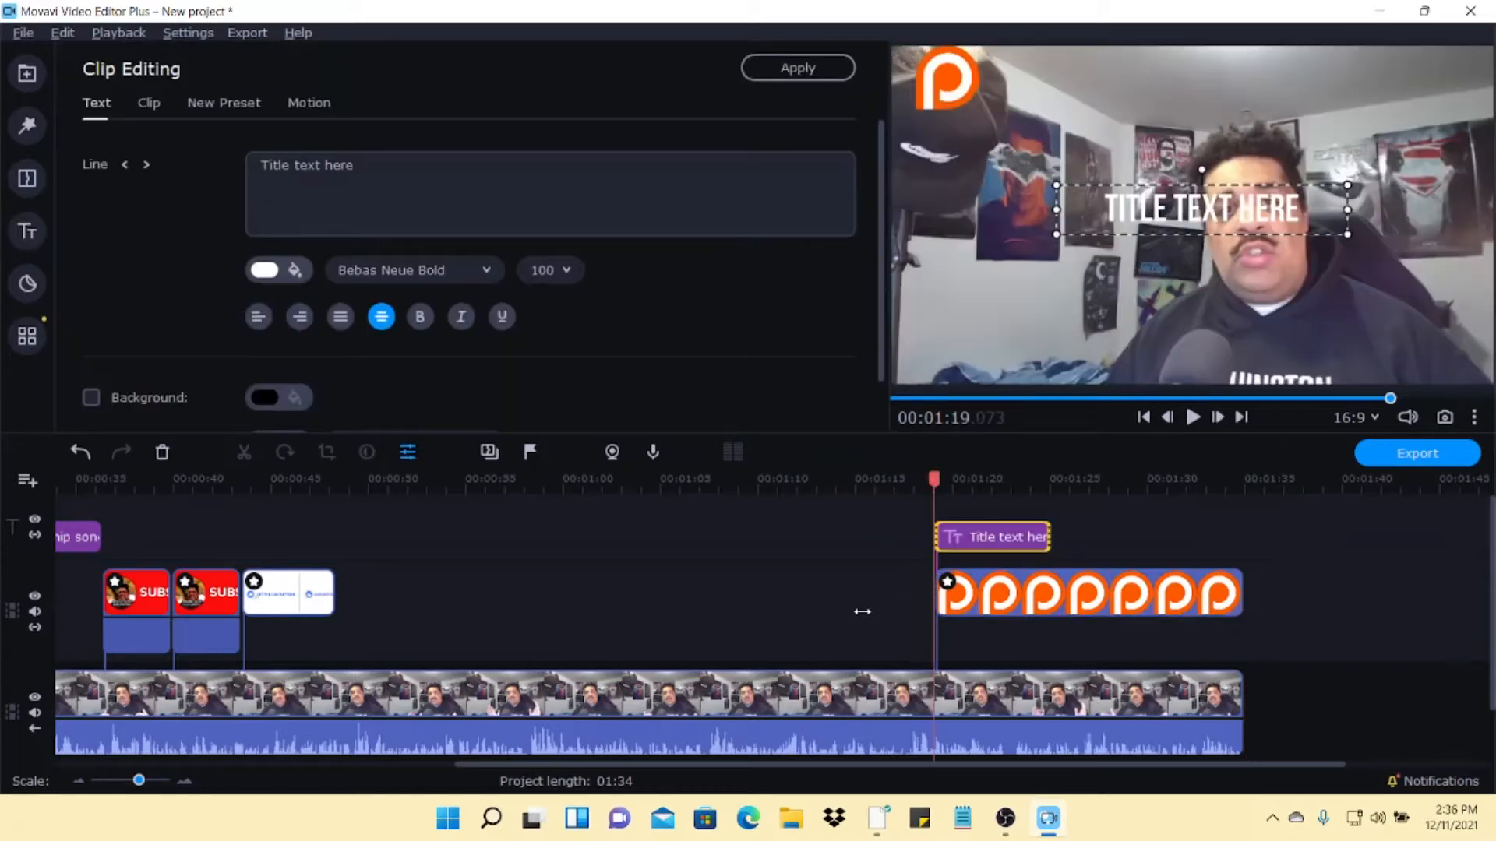
- Switch to Sticky Notes, copy the full list of supporter names, and close both notes
{"action": "left_click", "coordinate": [920, 817]}
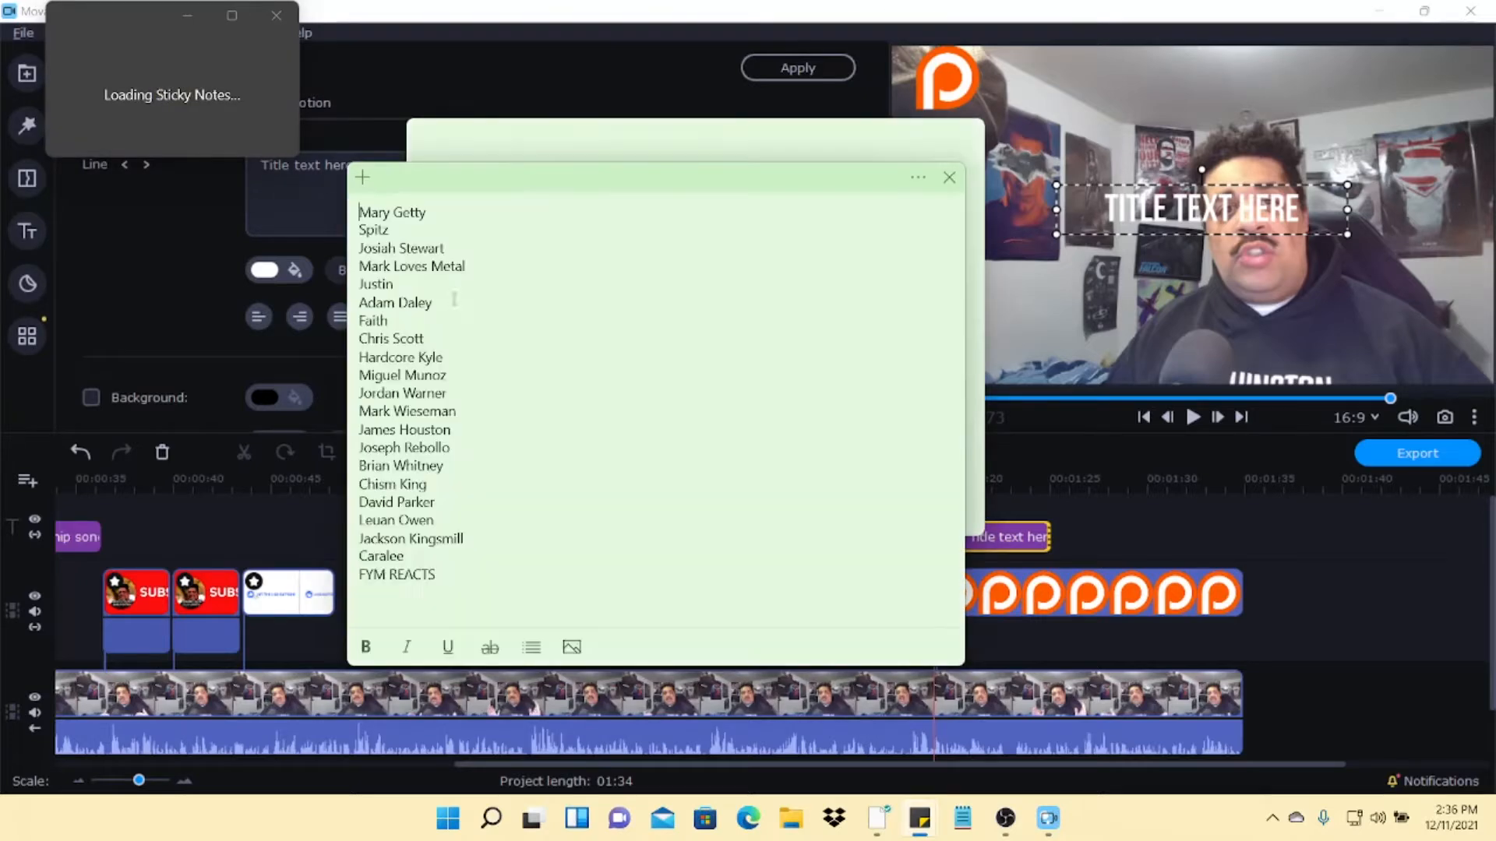
{"action": "left_click_drag", "start_coordinate": [444, 596], "coordinate": [359, 218]}
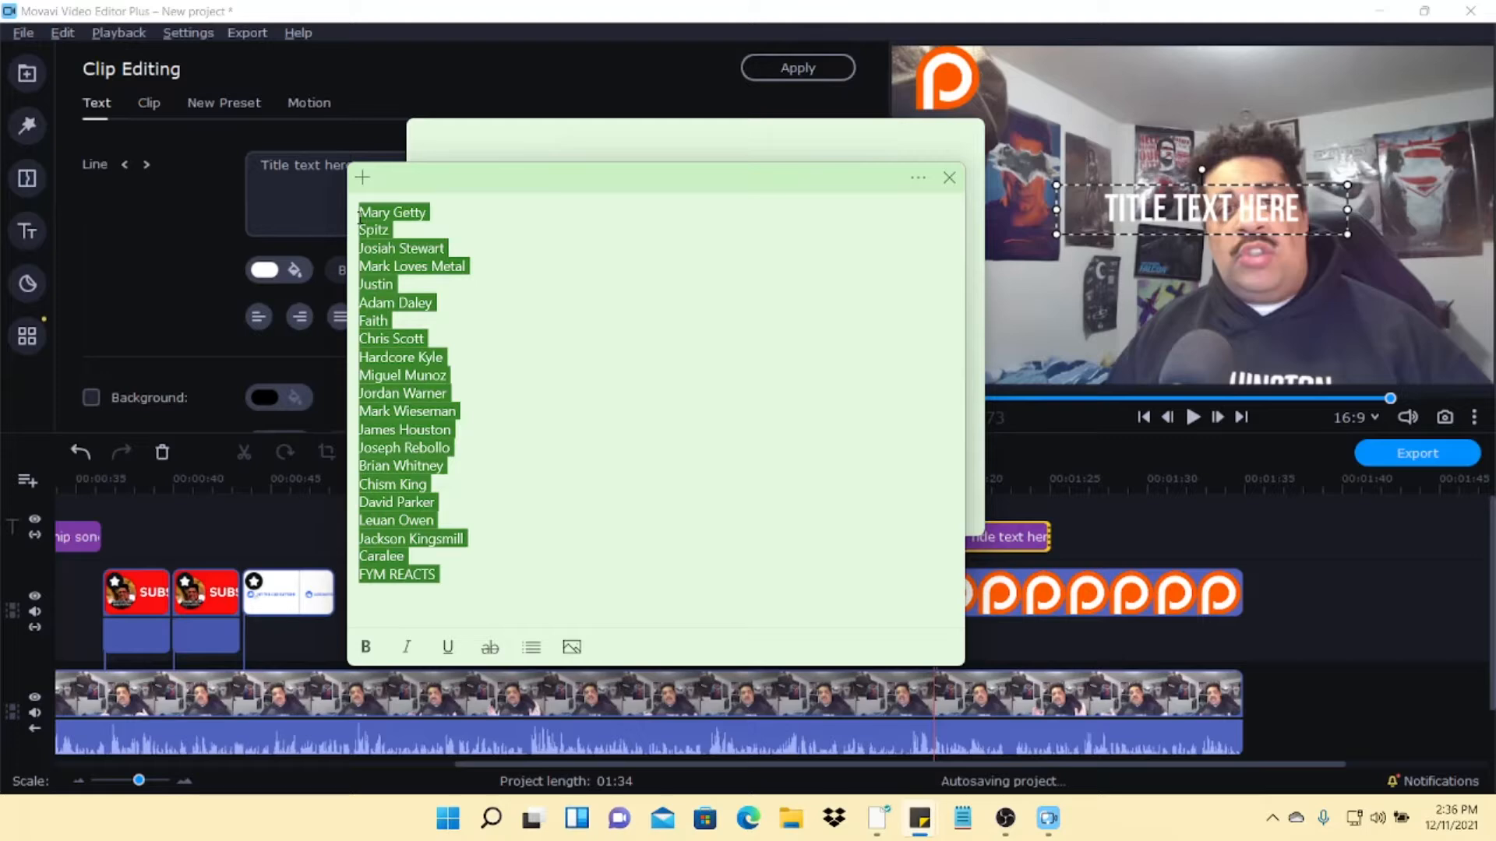
{"action": "right_click", "coordinate": [386, 426]}
{"action": "left_click", "coordinate": [421, 447]}
{"action": "left_click", "coordinate": [948, 178]}
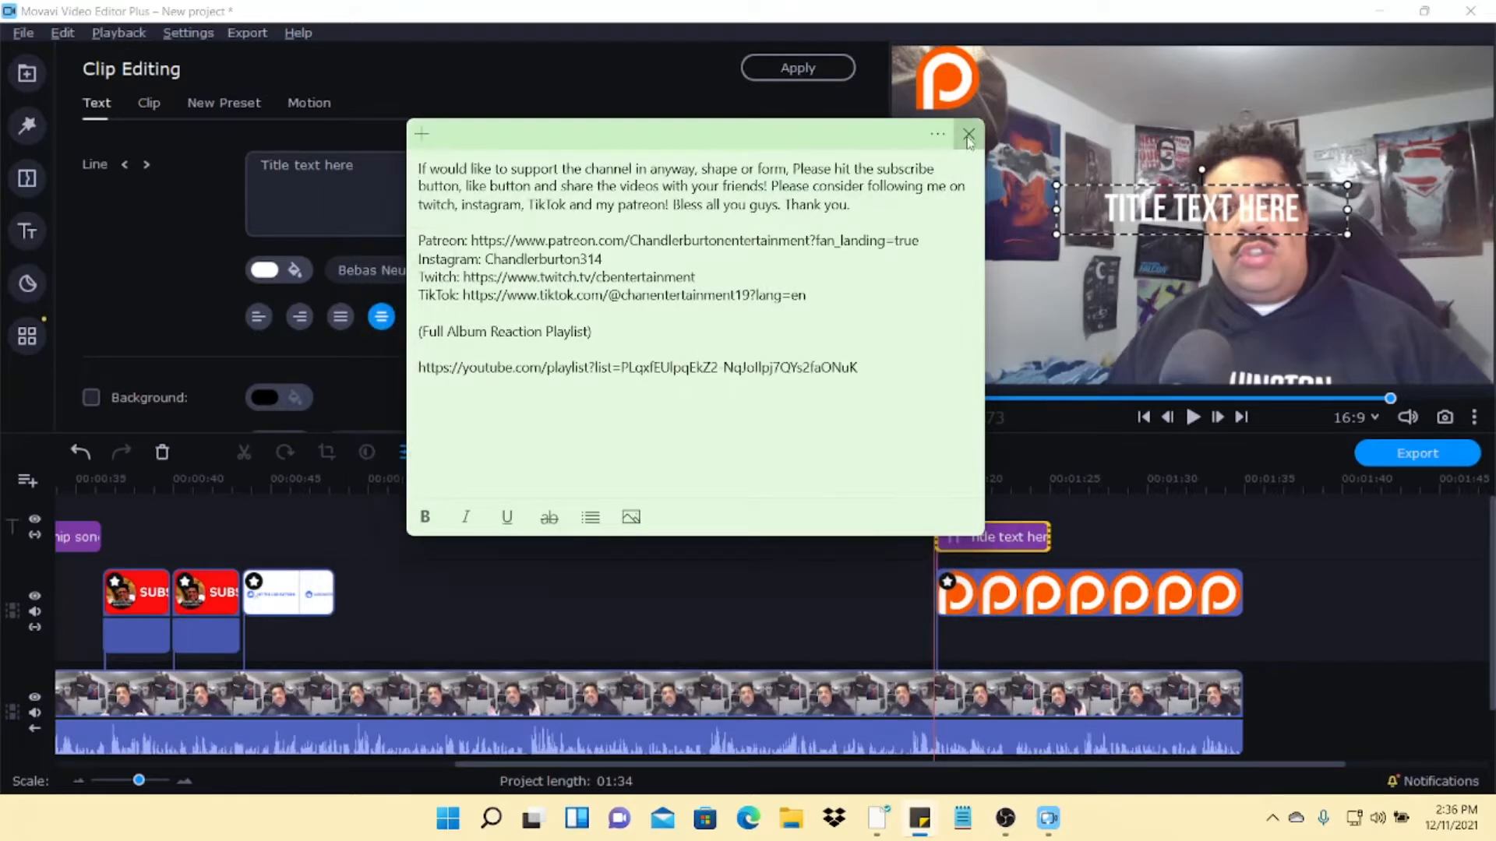
{"action": "left_click", "coordinate": [968, 135]}
- Replace the new title's placeholder text with the copied list of supporter names
{"action": "triple_click", "coordinate": [383, 159]}
{"action": "key", "text": "BackSpace"}
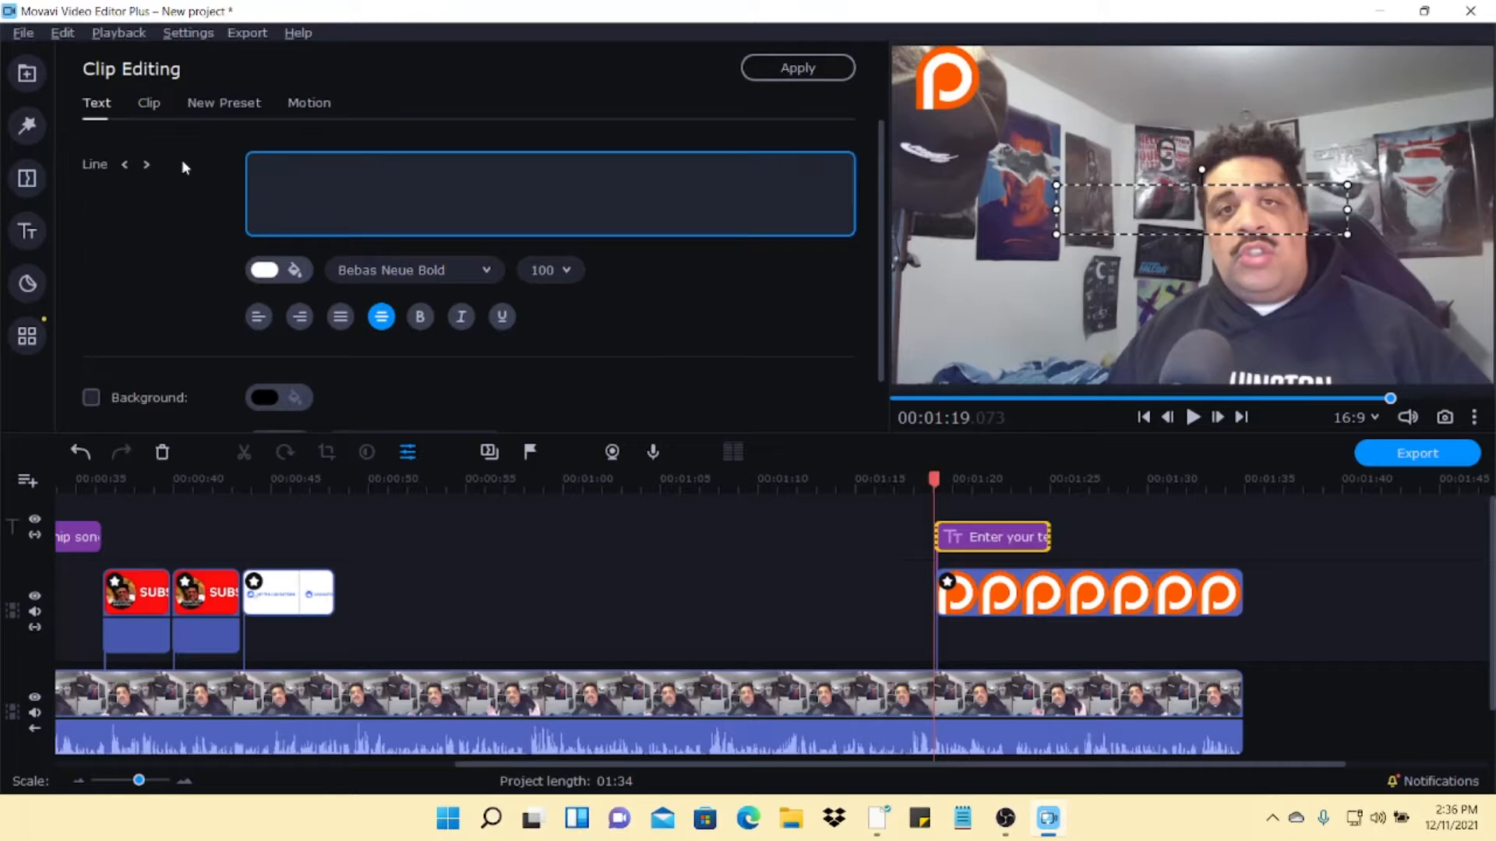
{"action": "right_click", "coordinate": [283, 166]}
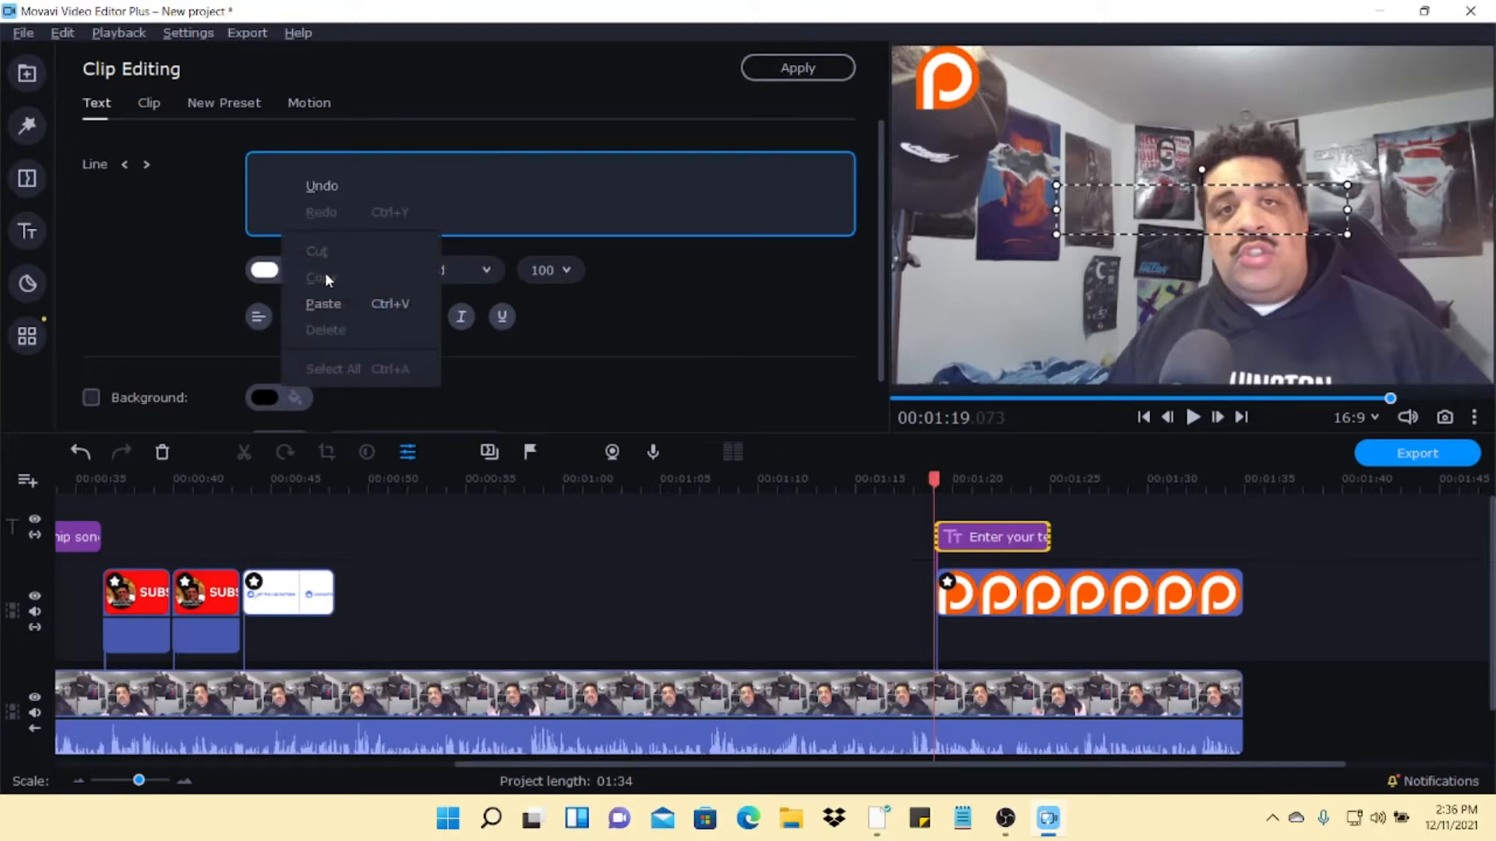
{"action": "left_click", "coordinate": [323, 303]}
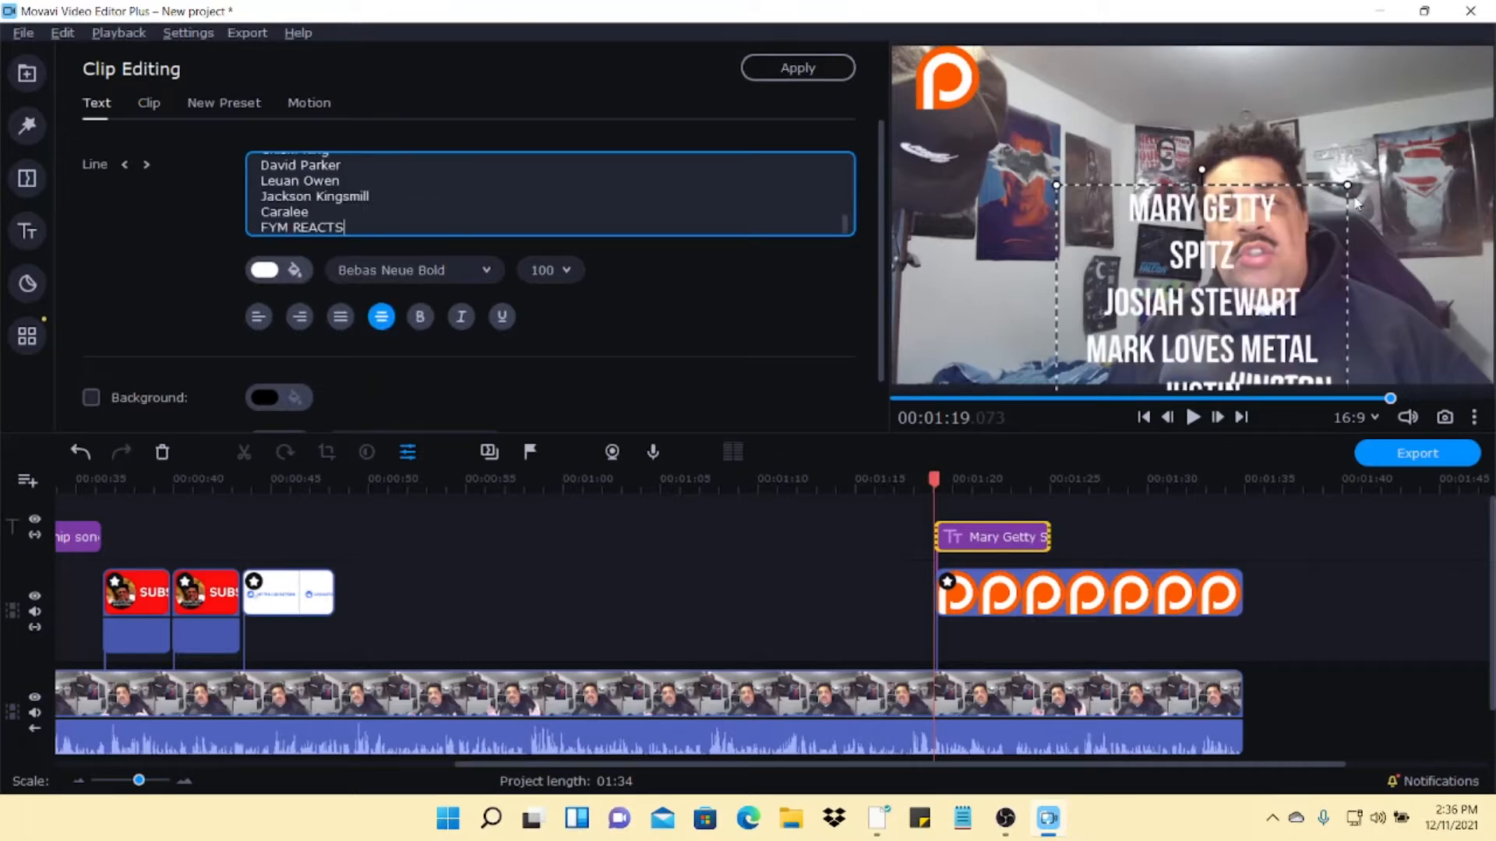
- Shrink the supporter-names title to a narrow column beneath the Patreon logo, apply it, and stretch its end to the end of the PART1 clip
{"action": "left_click_drag", "start_coordinate": [1347, 185], "coordinate": [1245, 271]}
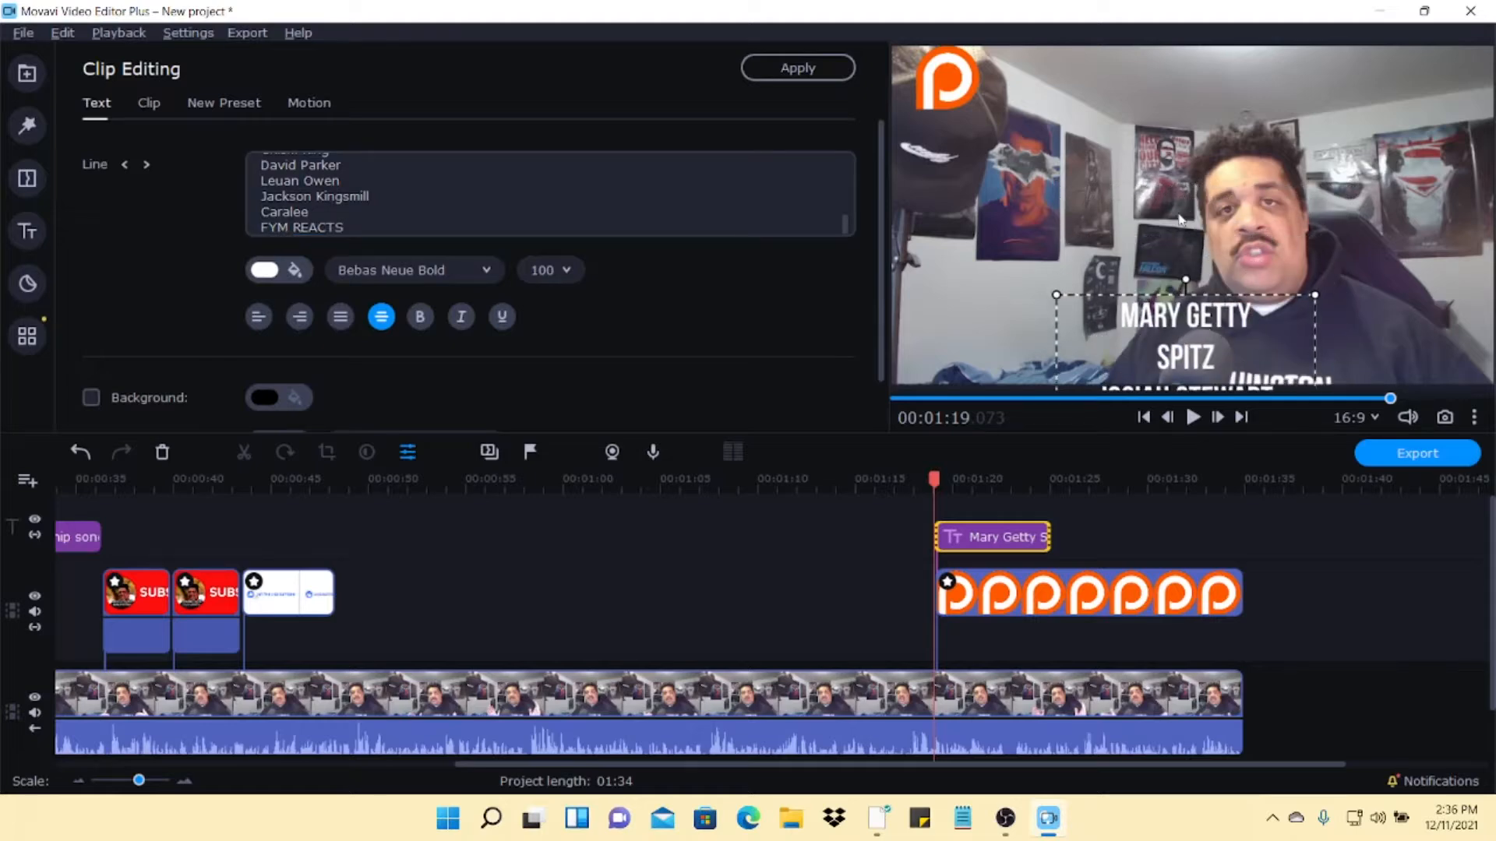
{"action": "left_click_drag", "start_coordinate": [1207, 321], "coordinate": [1180, 124]}
{"action": "left_click_drag", "start_coordinate": [1289, 101], "coordinate": [1176, 101]}
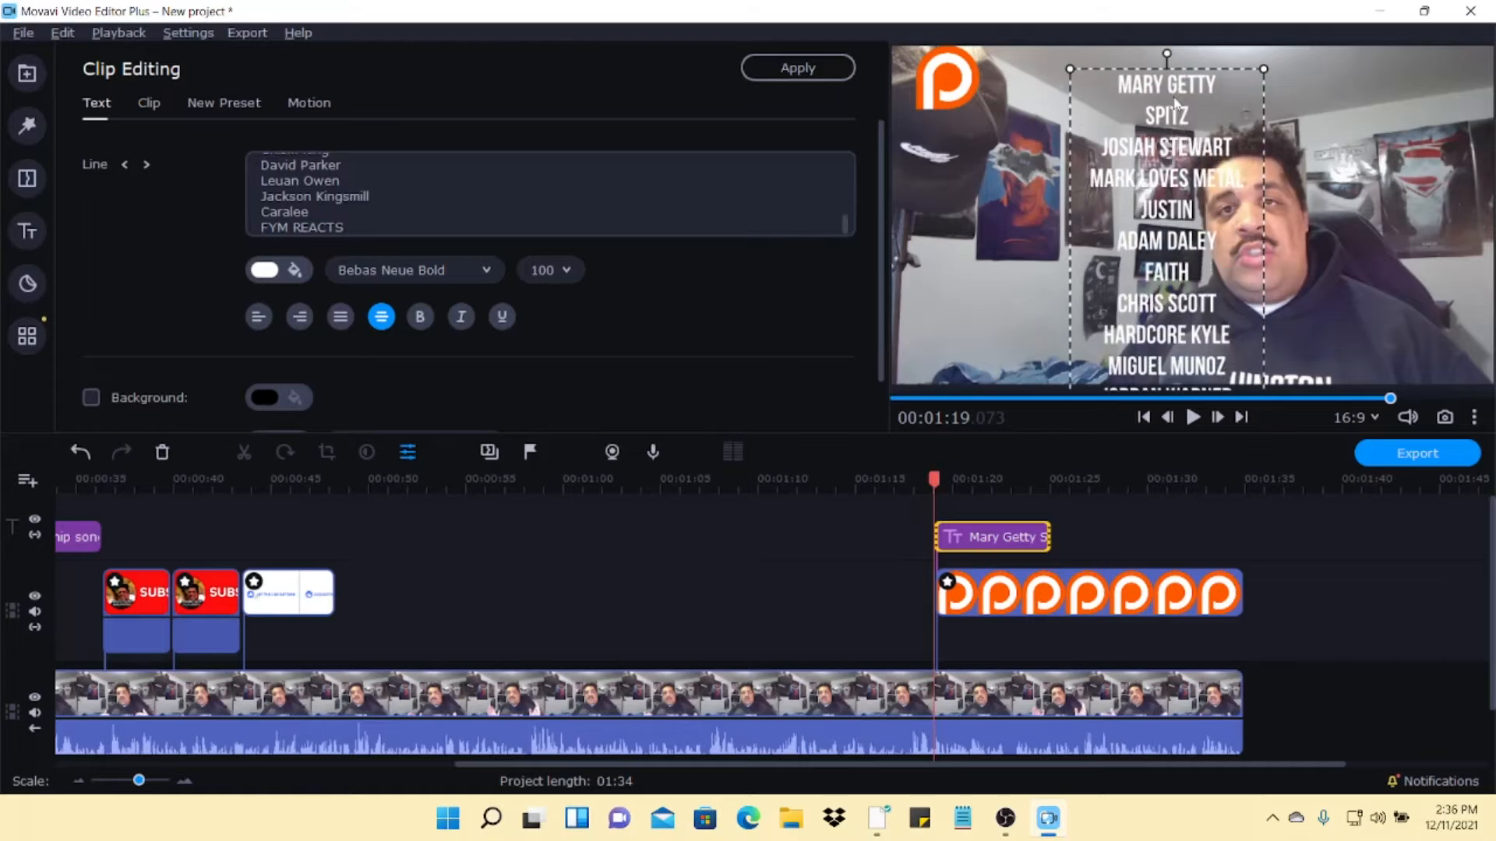
{"action": "left_click_drag", "start_coordinate": [1262, 70], "coordinate": [1192, 310]}
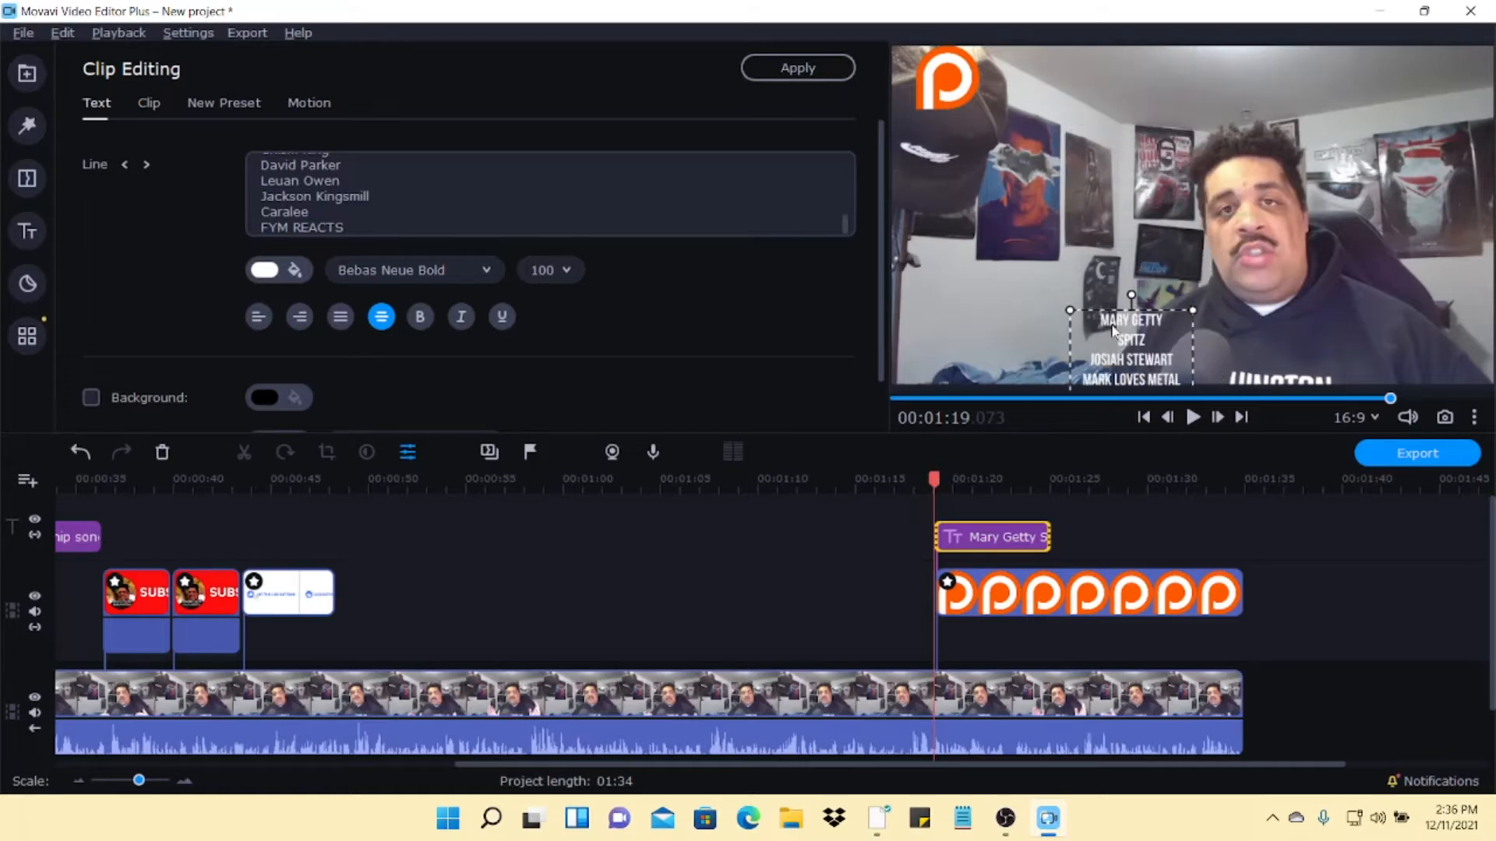
{"action": "left_click_drag", "start_coordinate": [1152, 128], "coordinate": [1193, 227]}
{"action": "left_click_drag", "start_coordinate": [1145, 302], "coordinate": [931, 188]}
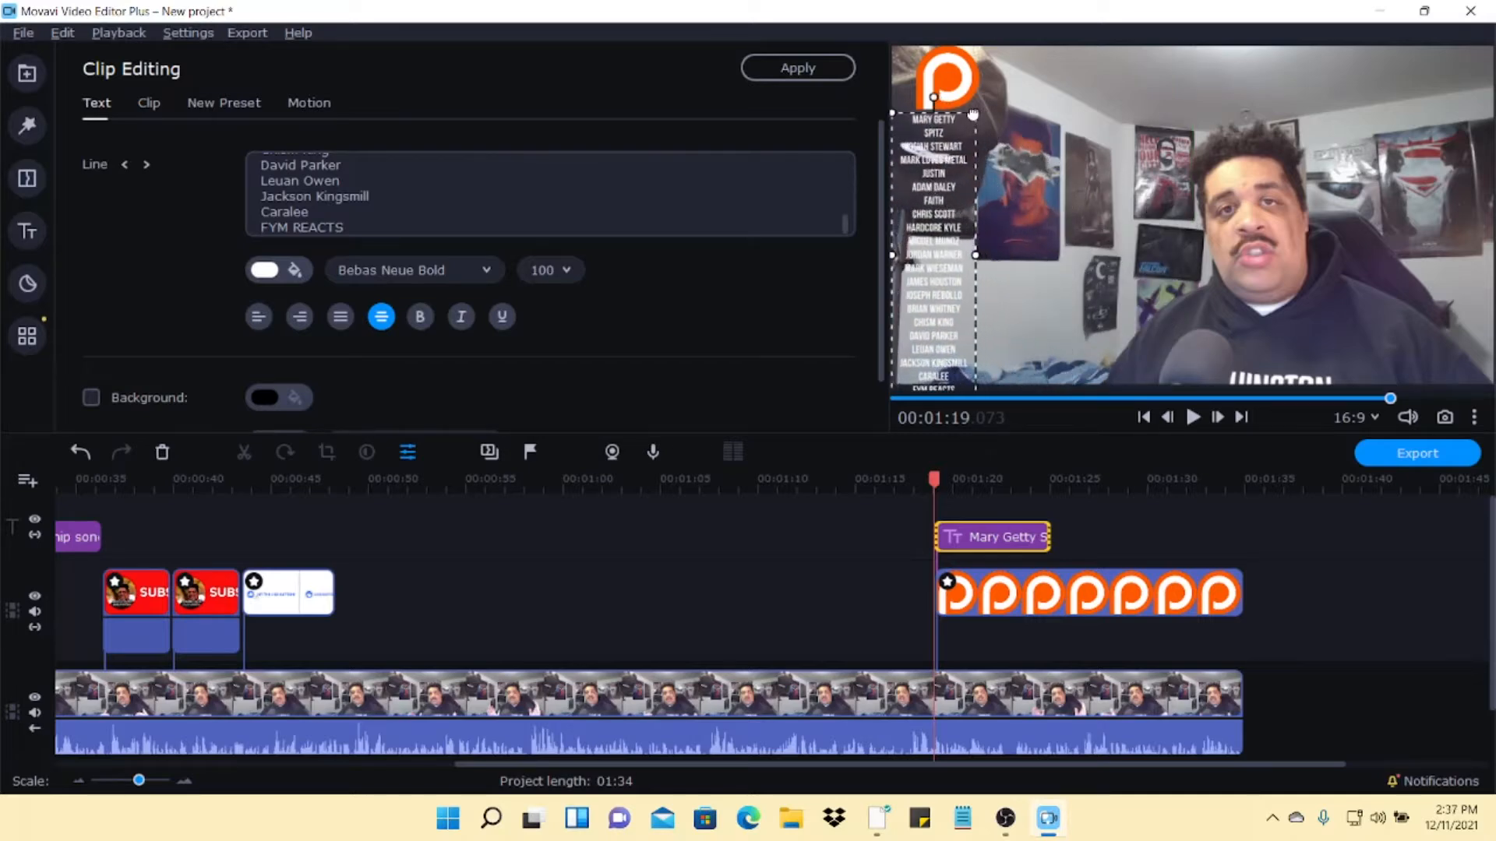
{"action": "left_click_drag", "start_coordinate": [974, 118], "coordinate": [960, 146]}
{"action": "left_click_drag", "start_coordinate": [934, 212], "coordinate": [943, 172]}
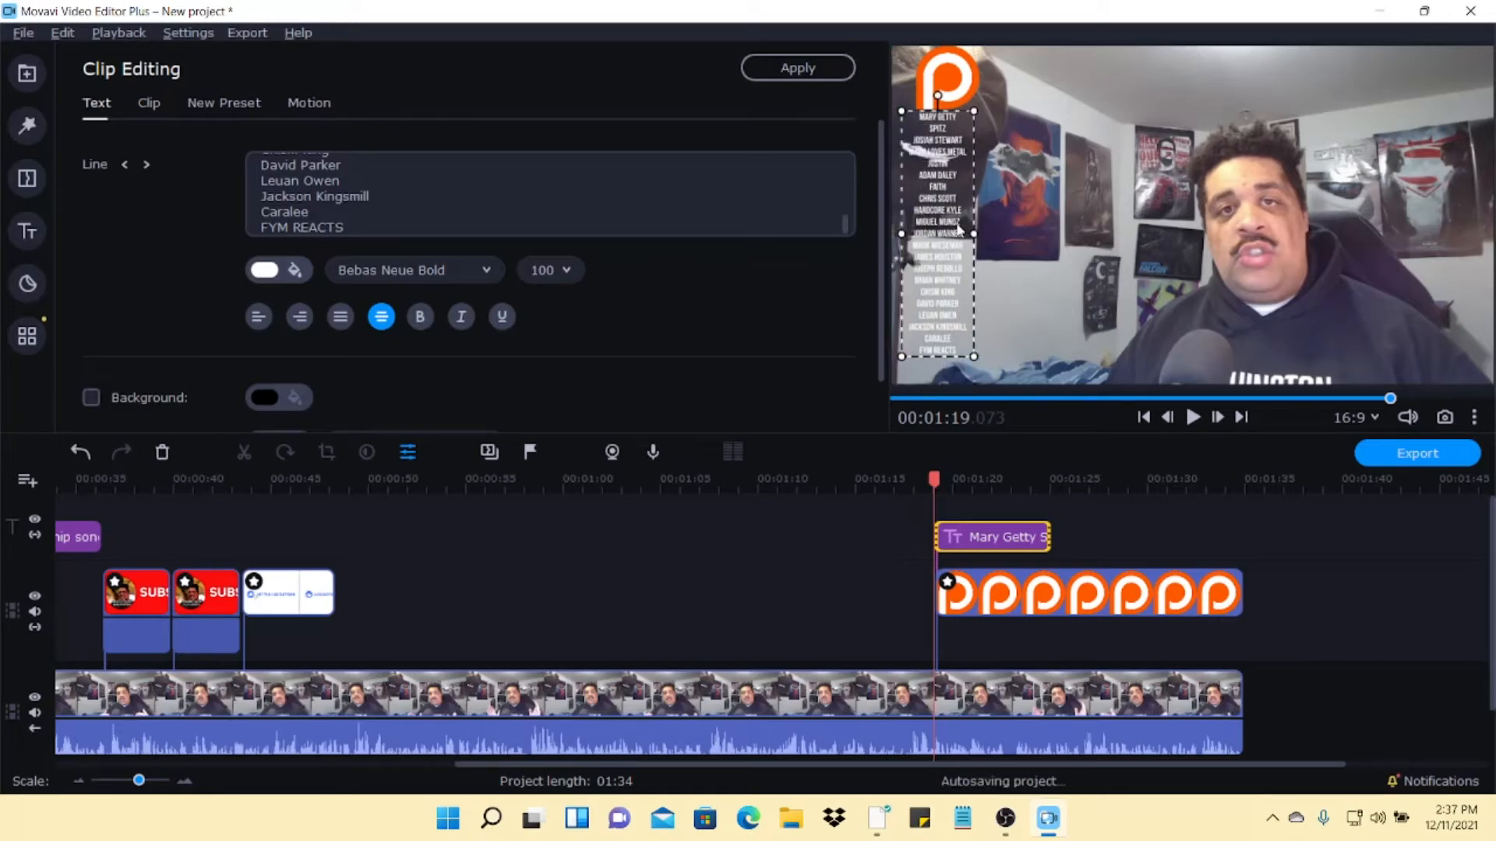
{"action": "left_click_drag", "start_coordinate": [972, 355], "coordinate": [982, 385]}
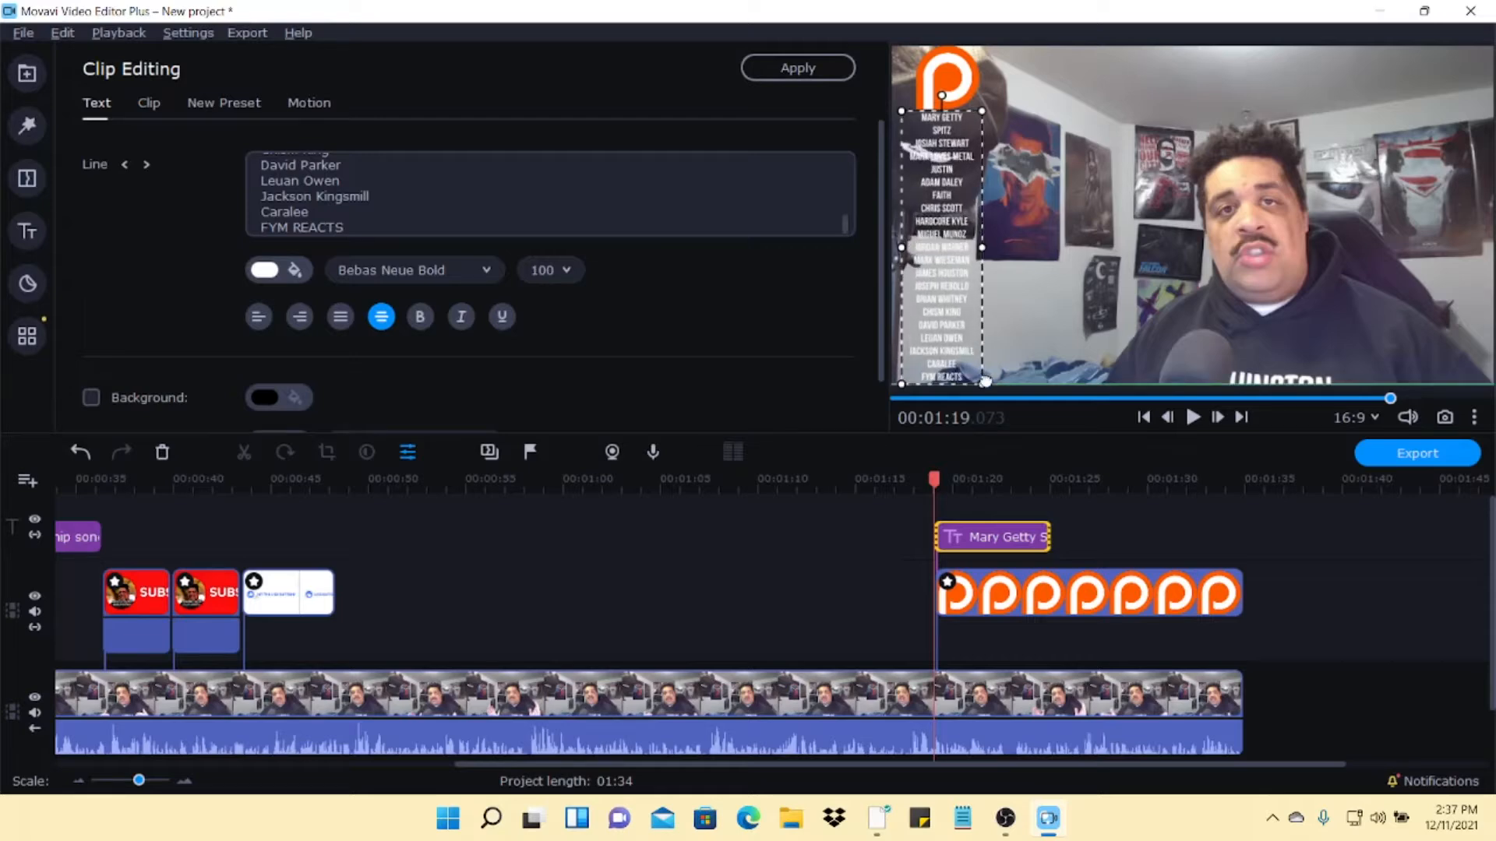
{"action": "left_click", "coordinate": [813, 69]}
{"action": "left_click_drag", "start_coordinate": [1049, 539], "coordinate": [1242, 537]}
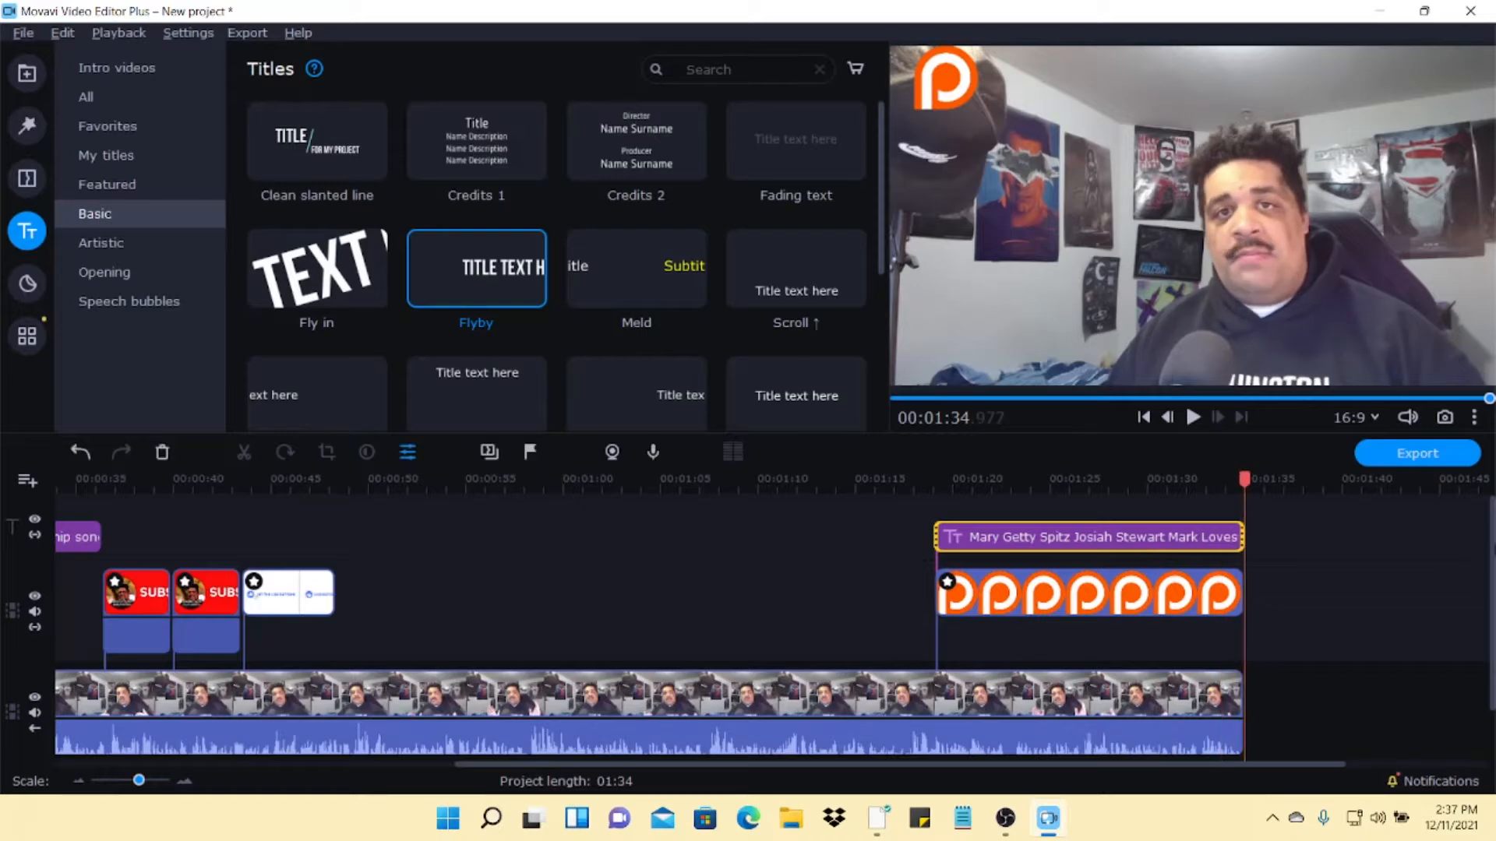
- Add the built-in Cyberpunk music to the audio track, starting at the beginning of the PART1 clip
{"action": "scroll", "coordinate": [1178, 642], "scroll_direction": "down", "scroll_amount": 1}
{"action": "scroll", "coordinate": [1019, 702], "scroll_direction": "left", "scroll_amount": 5}
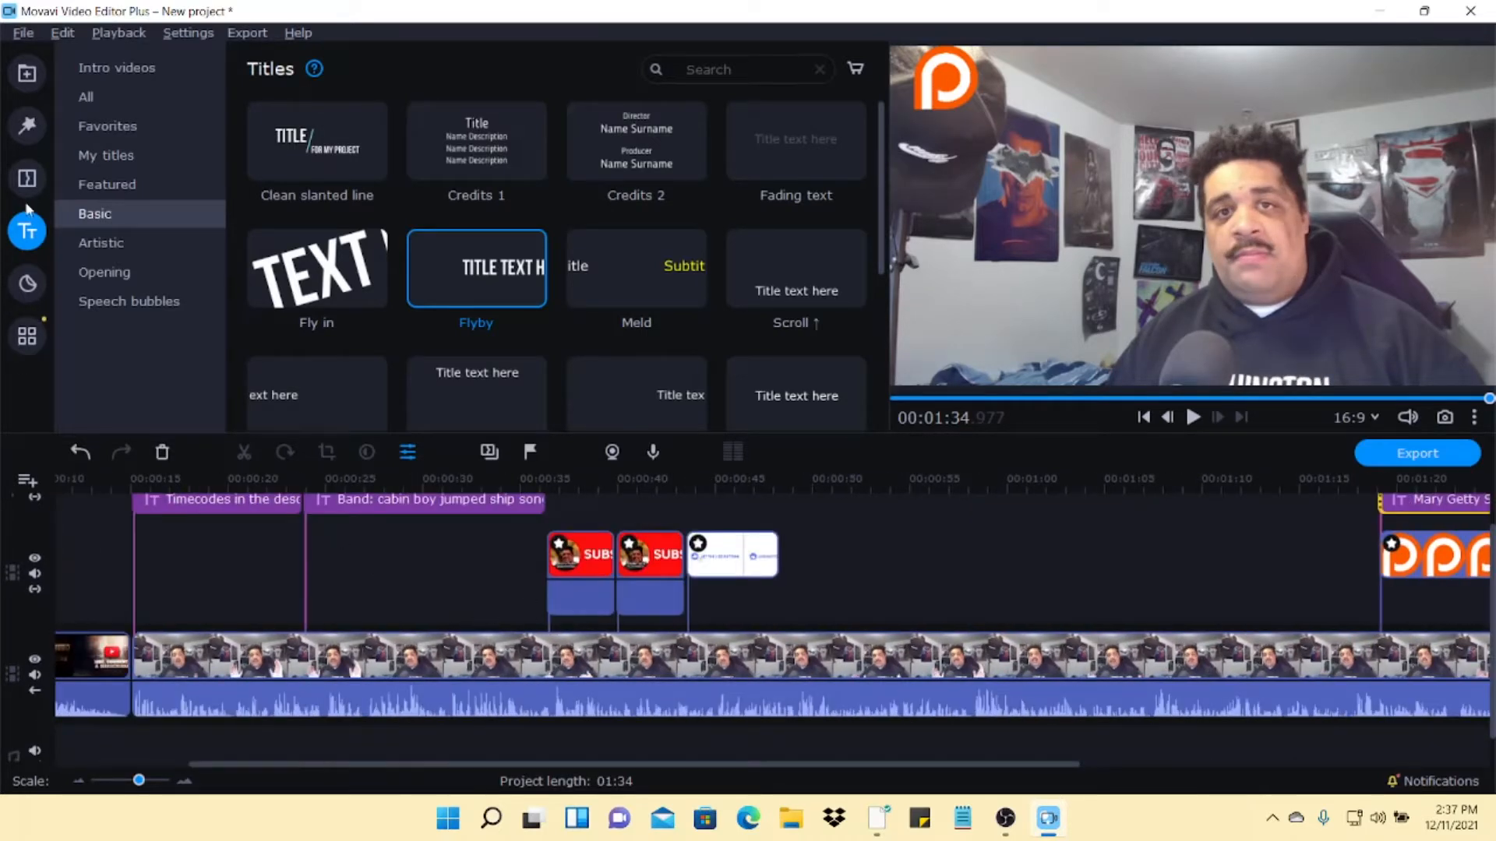
{"action": "left_click", "coordinate": [26, 73]}
{"action": "left_click", "coordinate": [105, 157]}
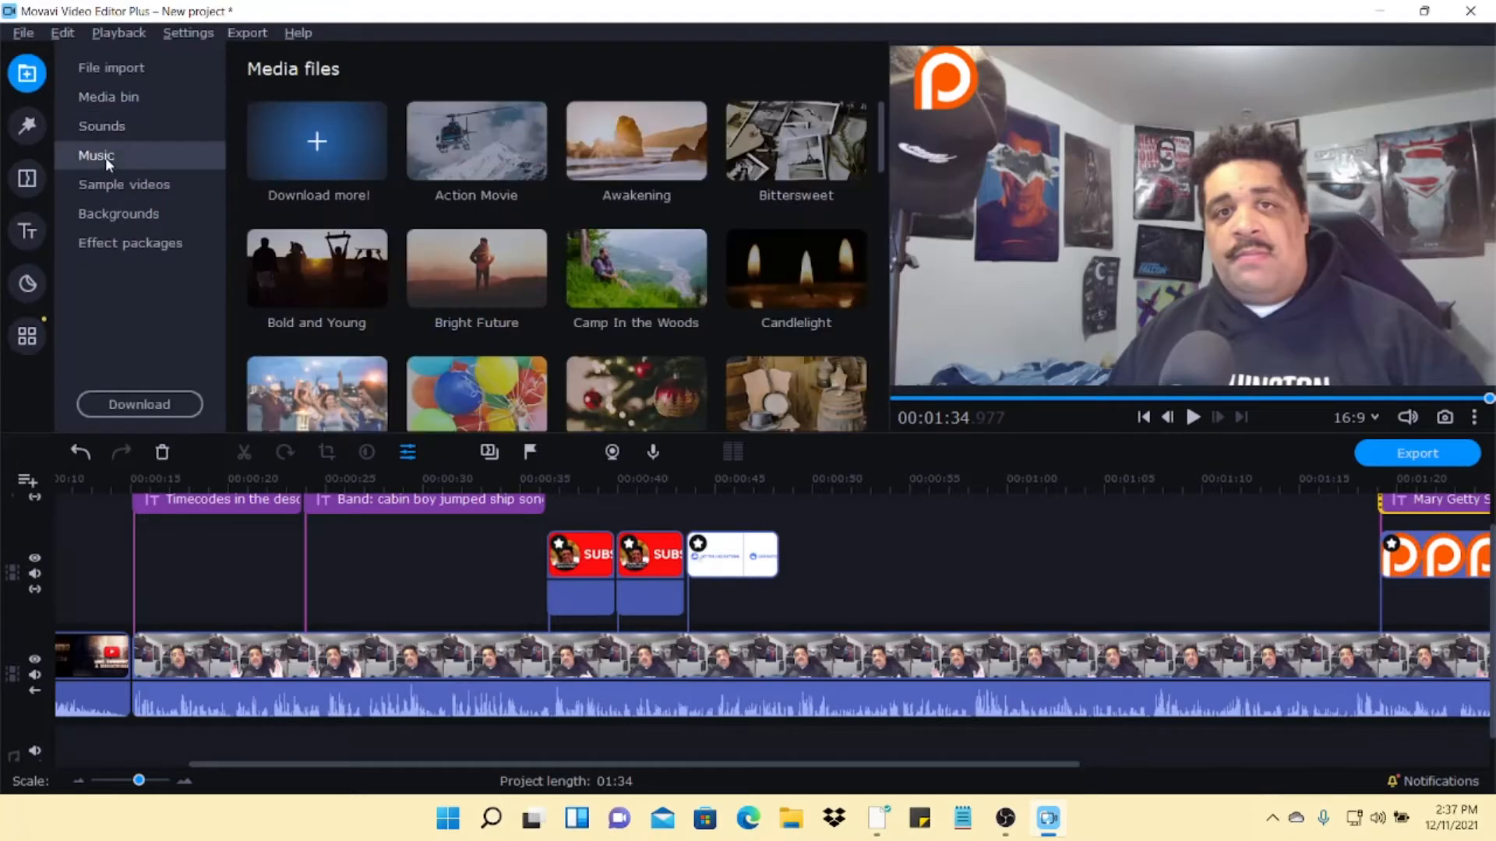
{"action": "scroll", "coordinate": [526, 278], "scroll_direction": "down", "scroll_amount": 2}
{"action": "scroll", "coordinate": [491, 299], "scroll_direction": "down", "scroll_amount": 2}
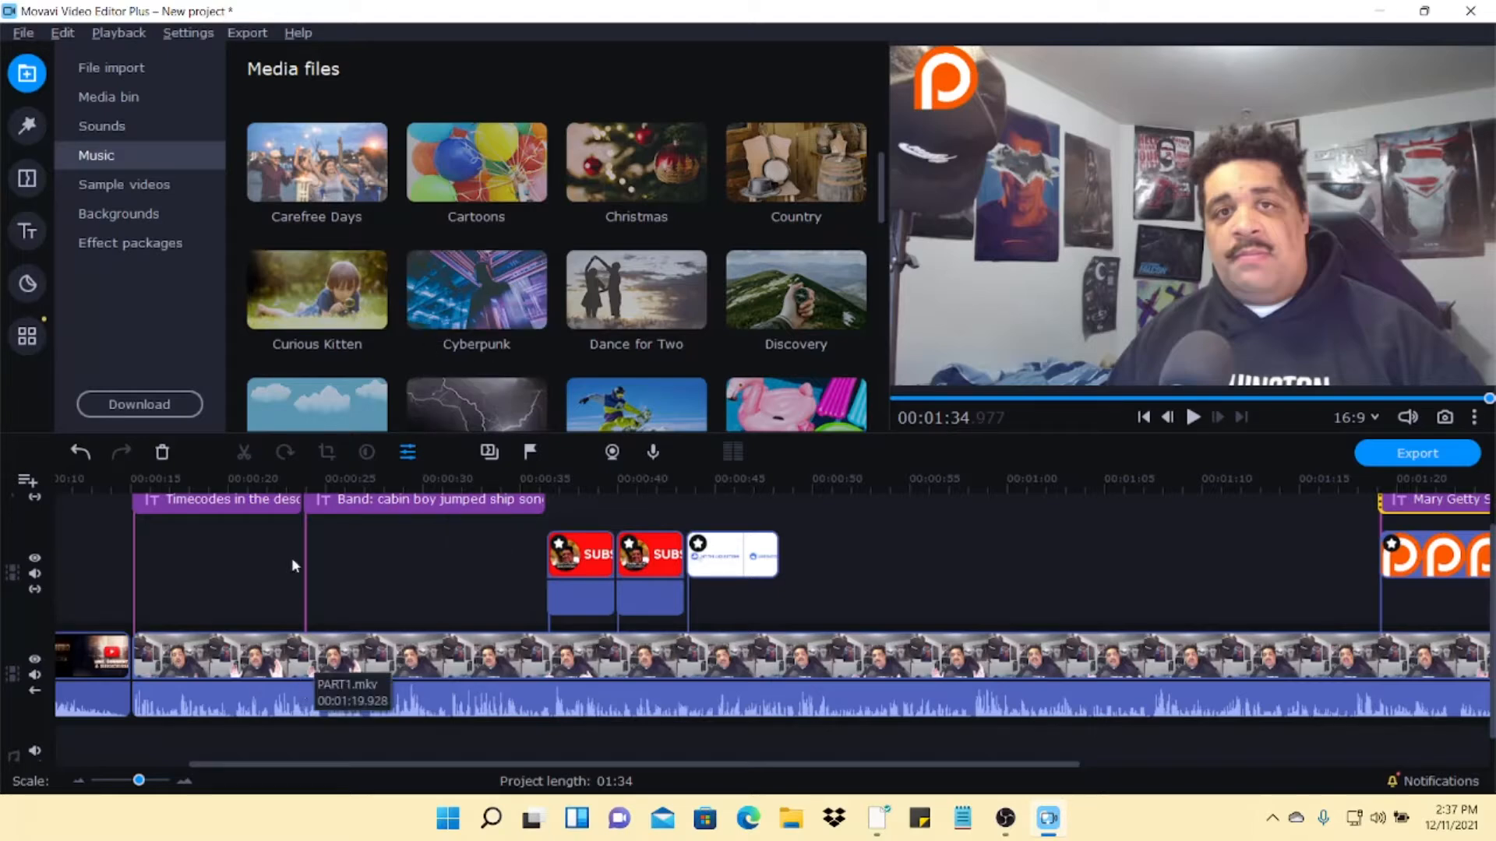
{"action": "scroll", "coordinate": [1492, 608], "scroll_direction": "down", "scroll_amount": 1}
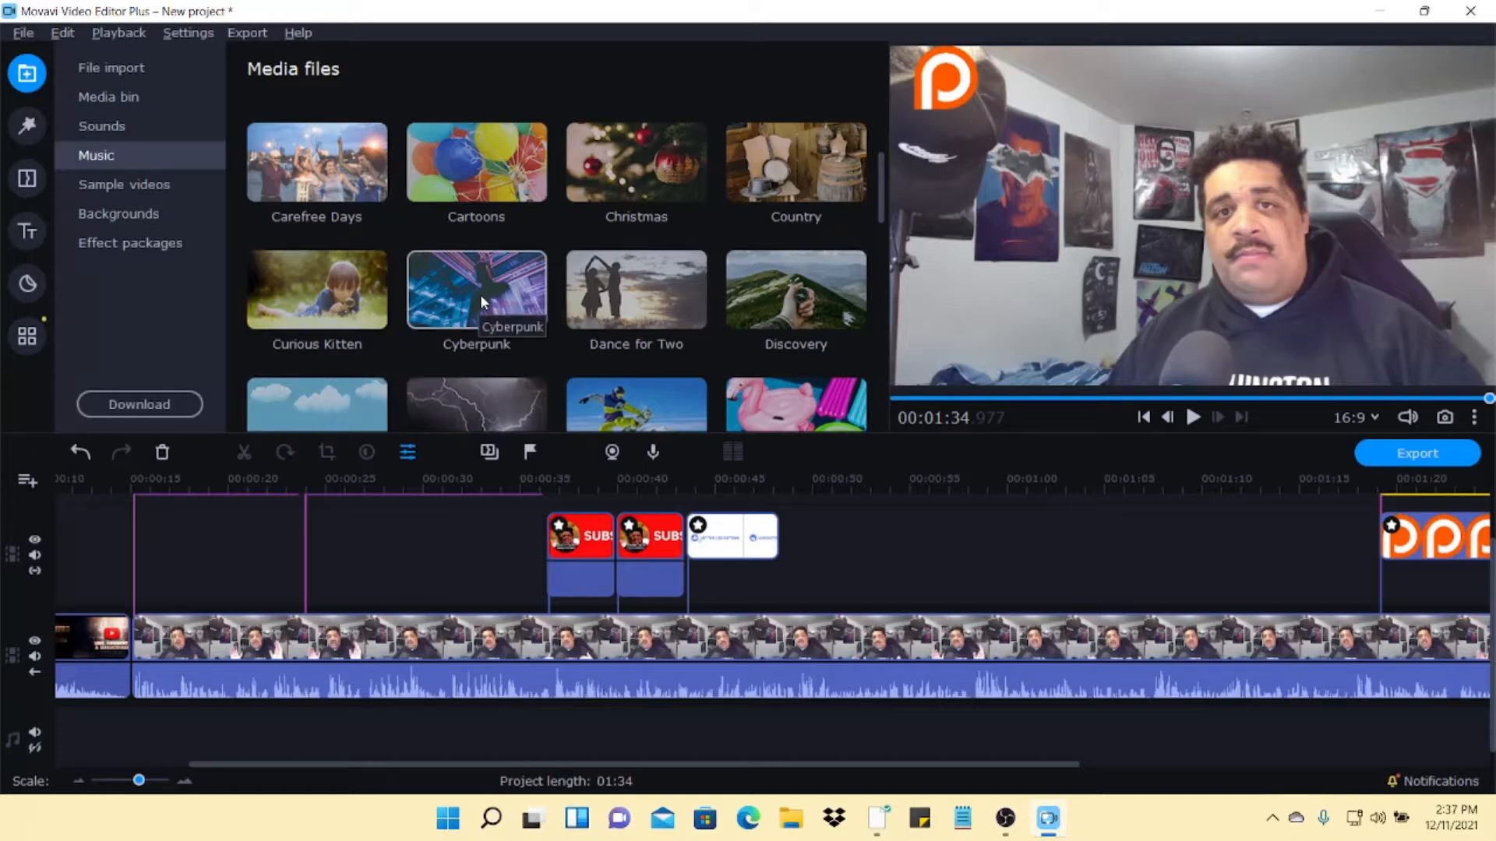
{"action": "left_click_drag", "start_coordinate": [470, 276], "coordinate": [132, 584]}
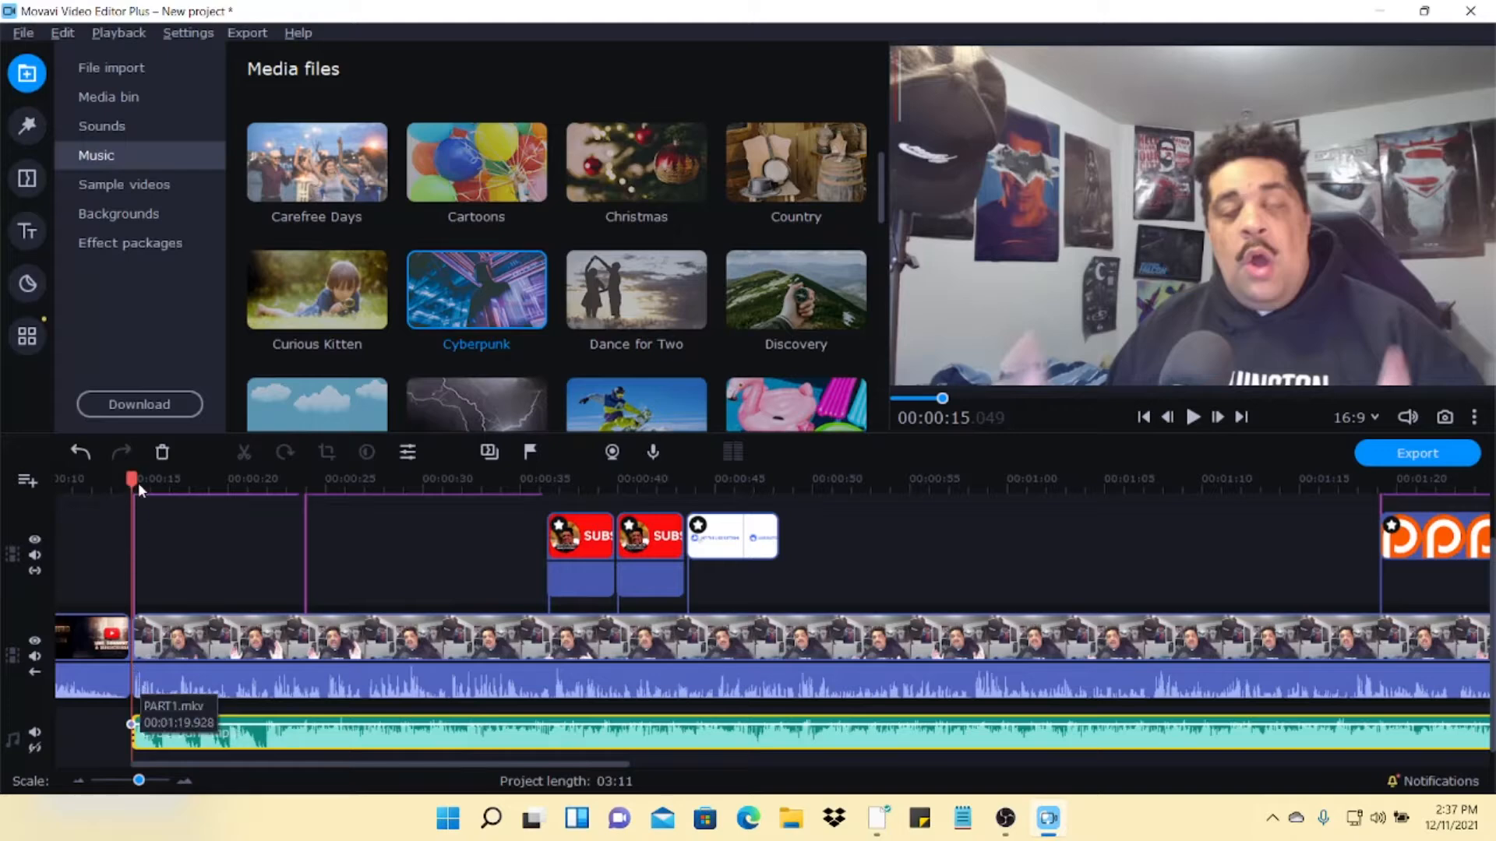
- Play the transition from the intro into the PART1 clip to hear the added music
{"action": "left_click_drag", "start_coordinate": [132, 493], "coordinate": [109, 493]}
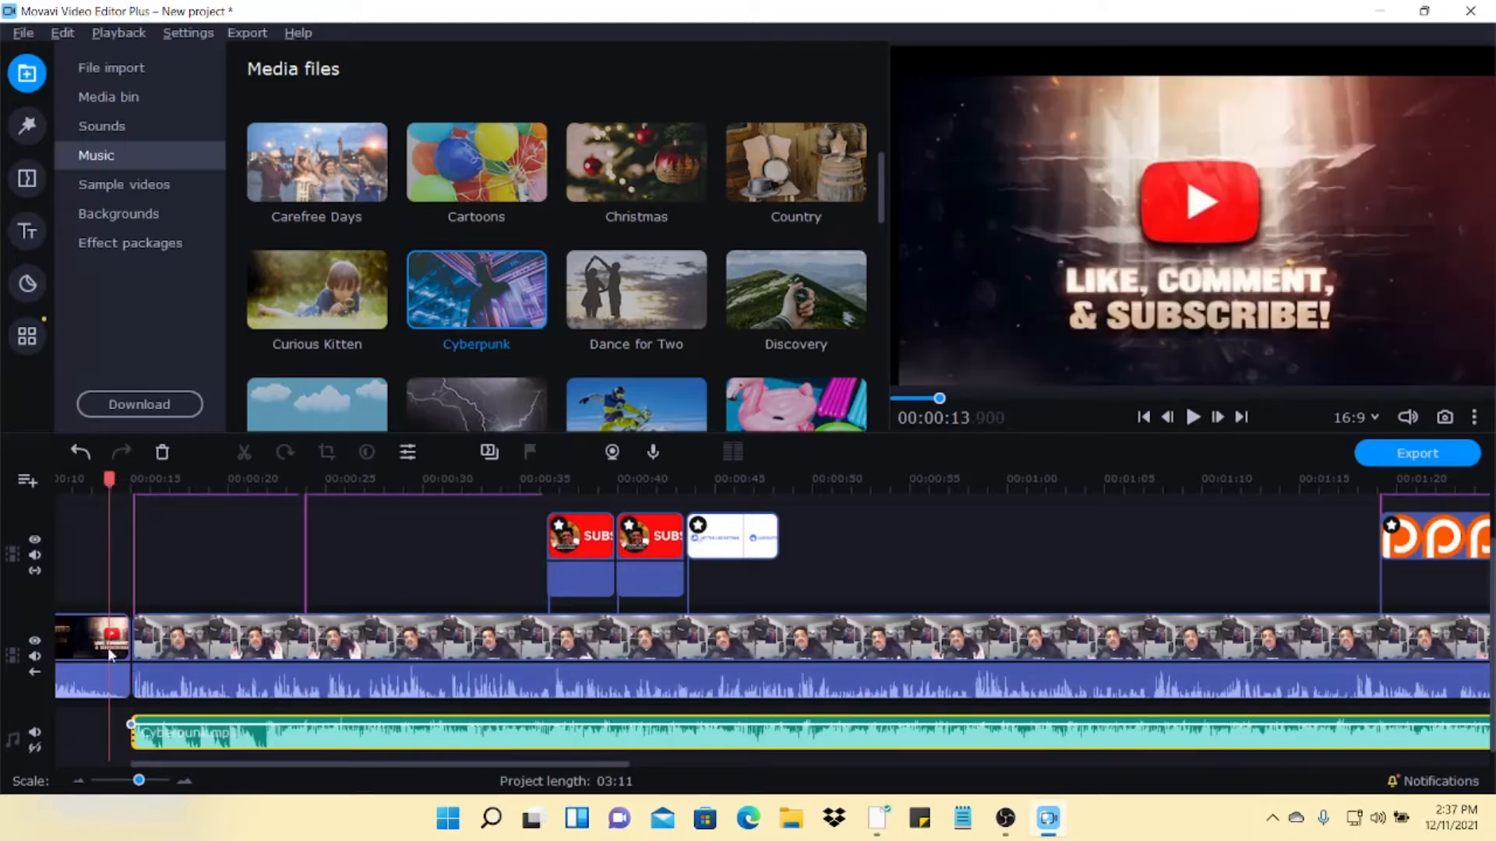
{"action": "left_click_drag", "start_coordinate": [109, 480], "coordinate": [130, 479]}
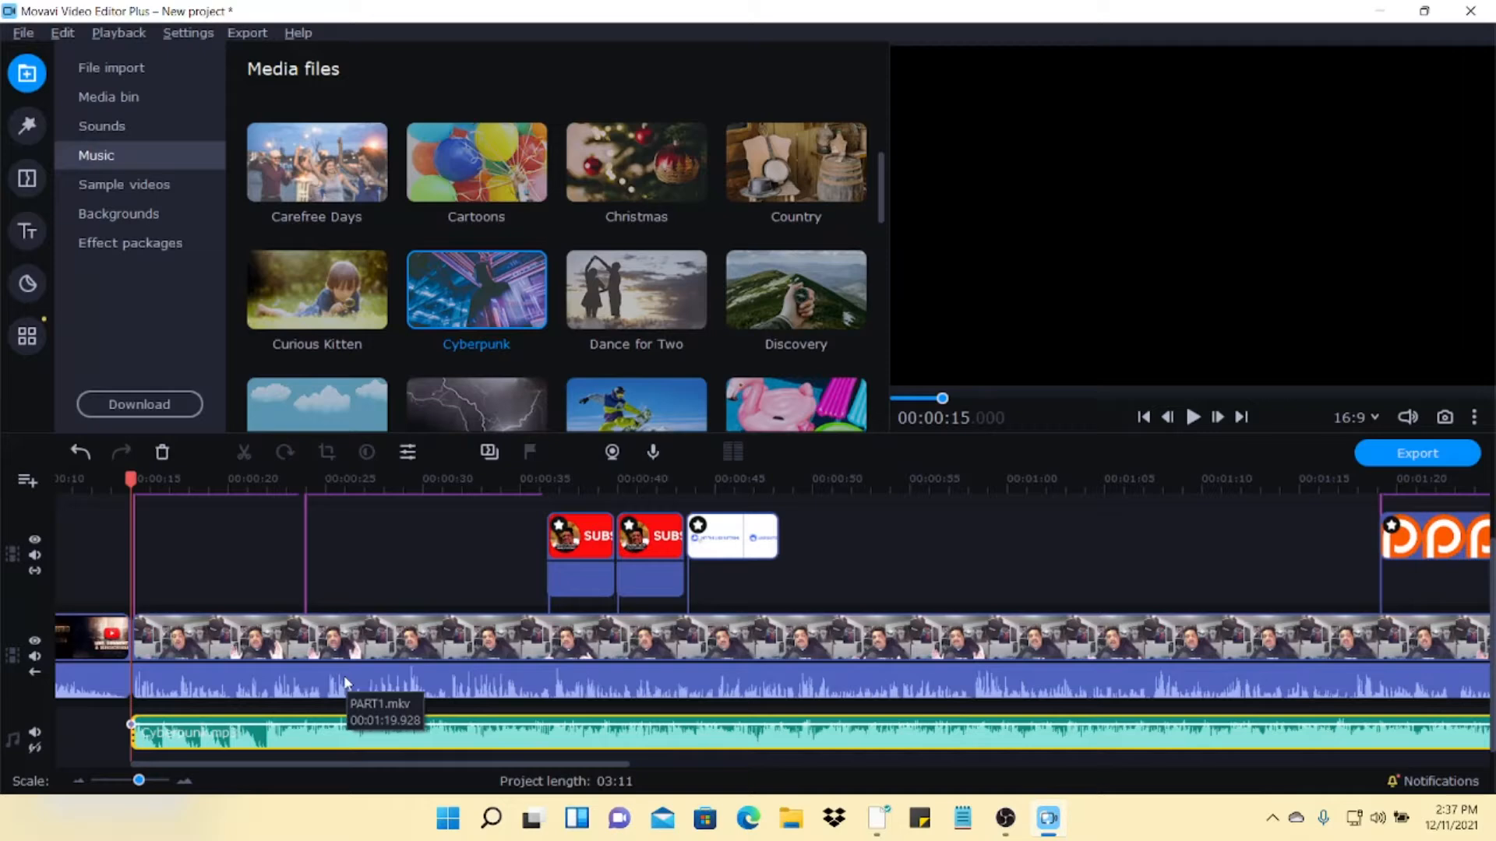
{"action": "left_click", "coordinate": [1194, 419]}
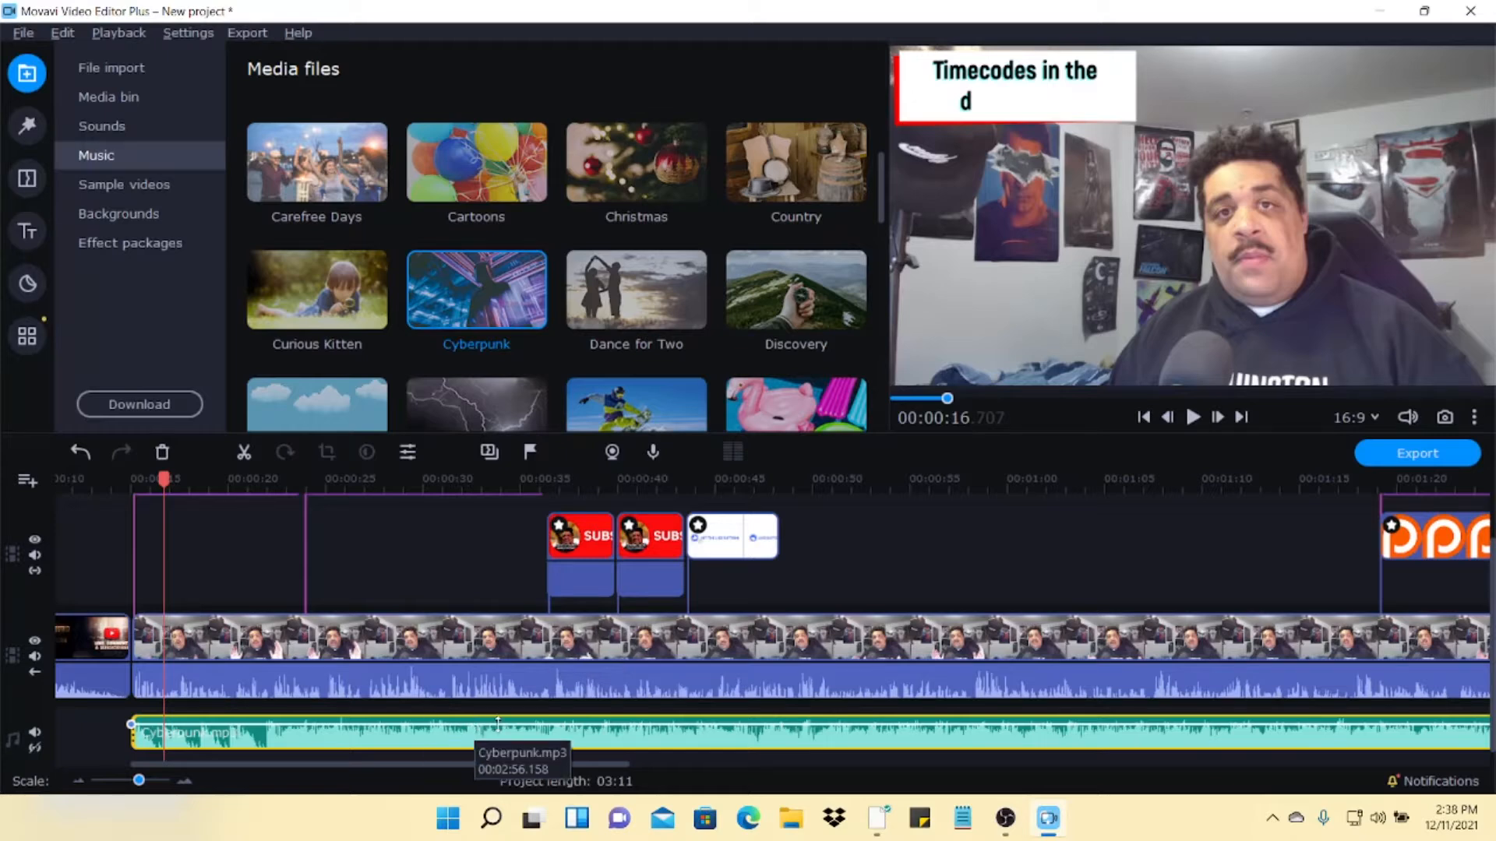
- Lower the Cyberpunk clip's volume line, set its clip volume to 7%, and play it back from the start of PART1
{"action": "left_click_drag", "start_coordinate": [539, 725], "coordinate": [540, 735]}
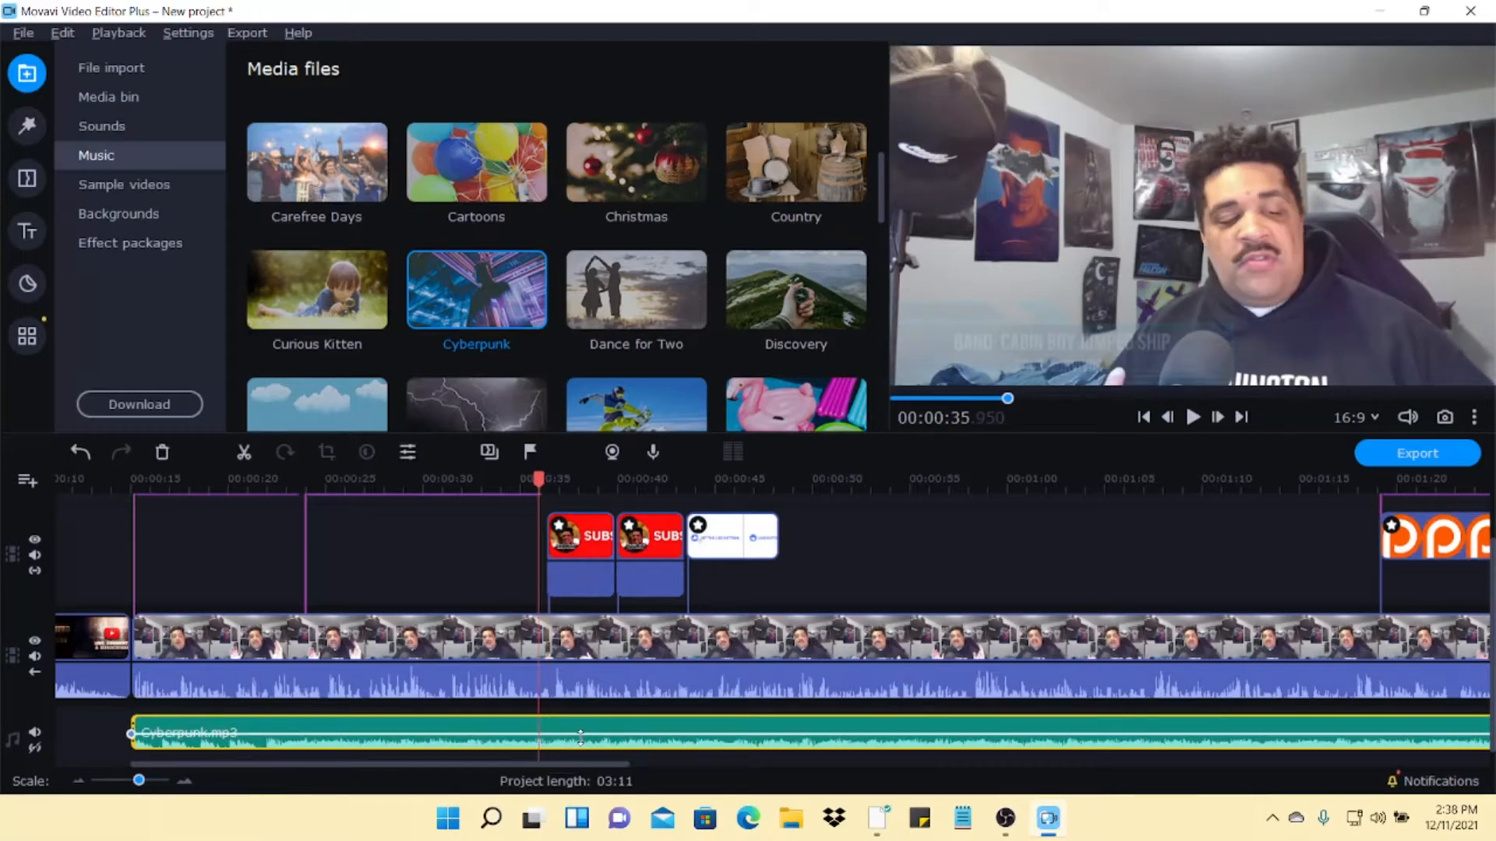
{"action": "right_click", "coordinate": [566, 749]}
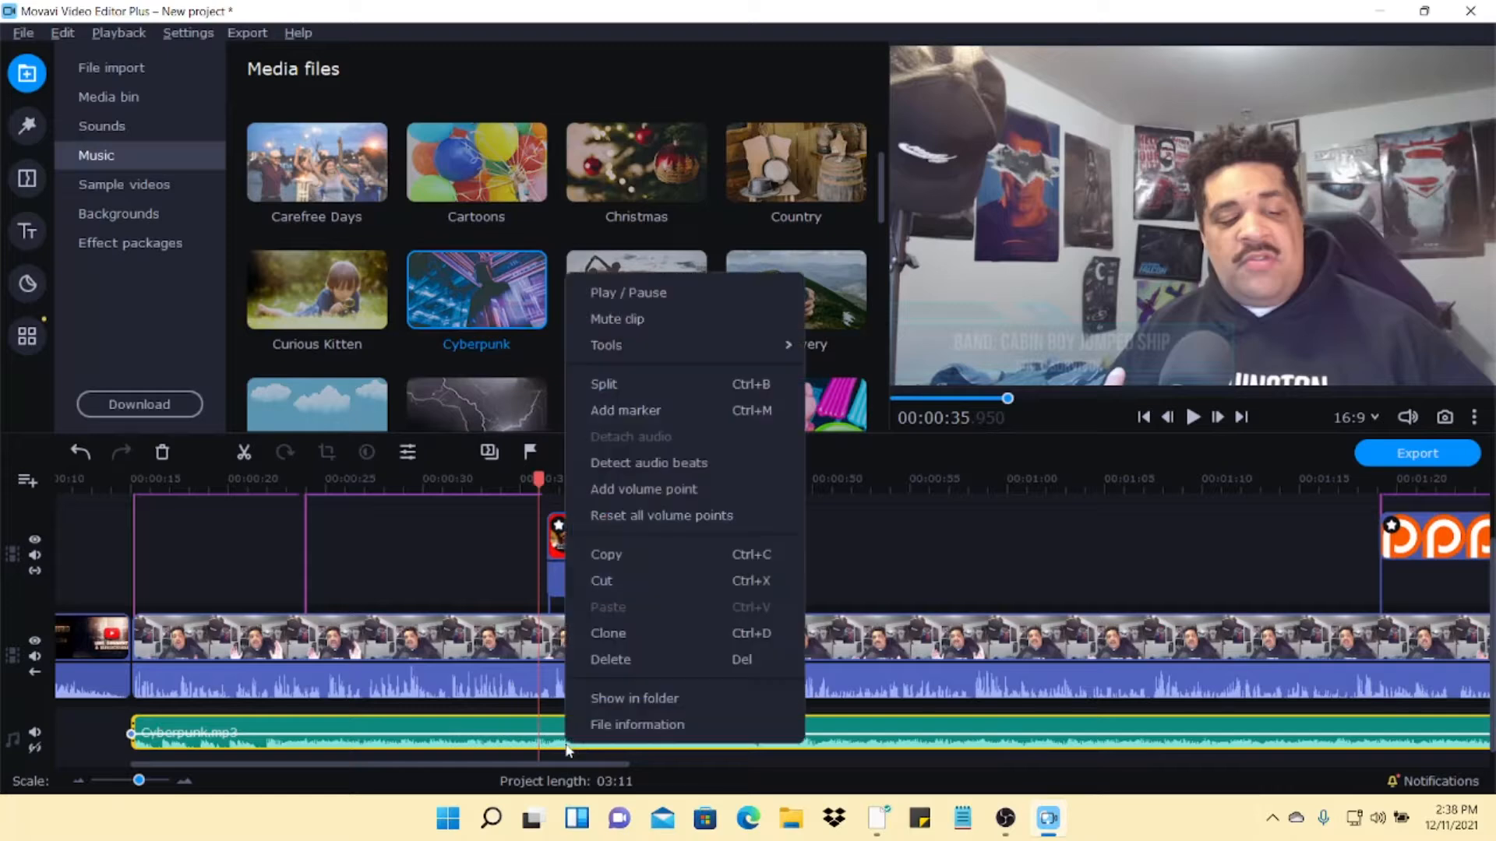
{"action": "mouse_move", "coordinate": [731, 354]}
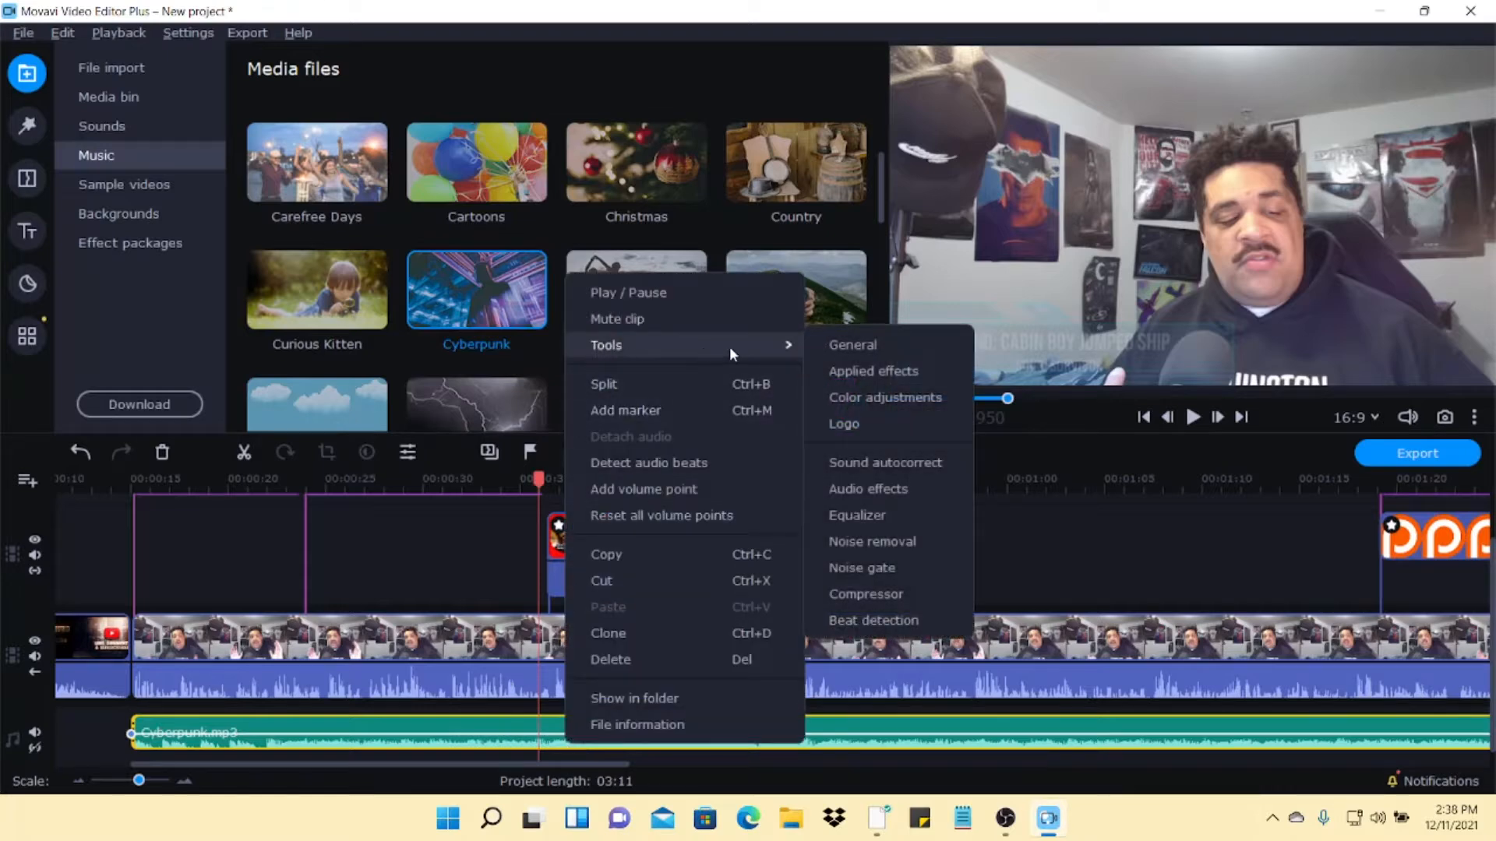
{"action": "left_click", "coordinate": [844, 345]}
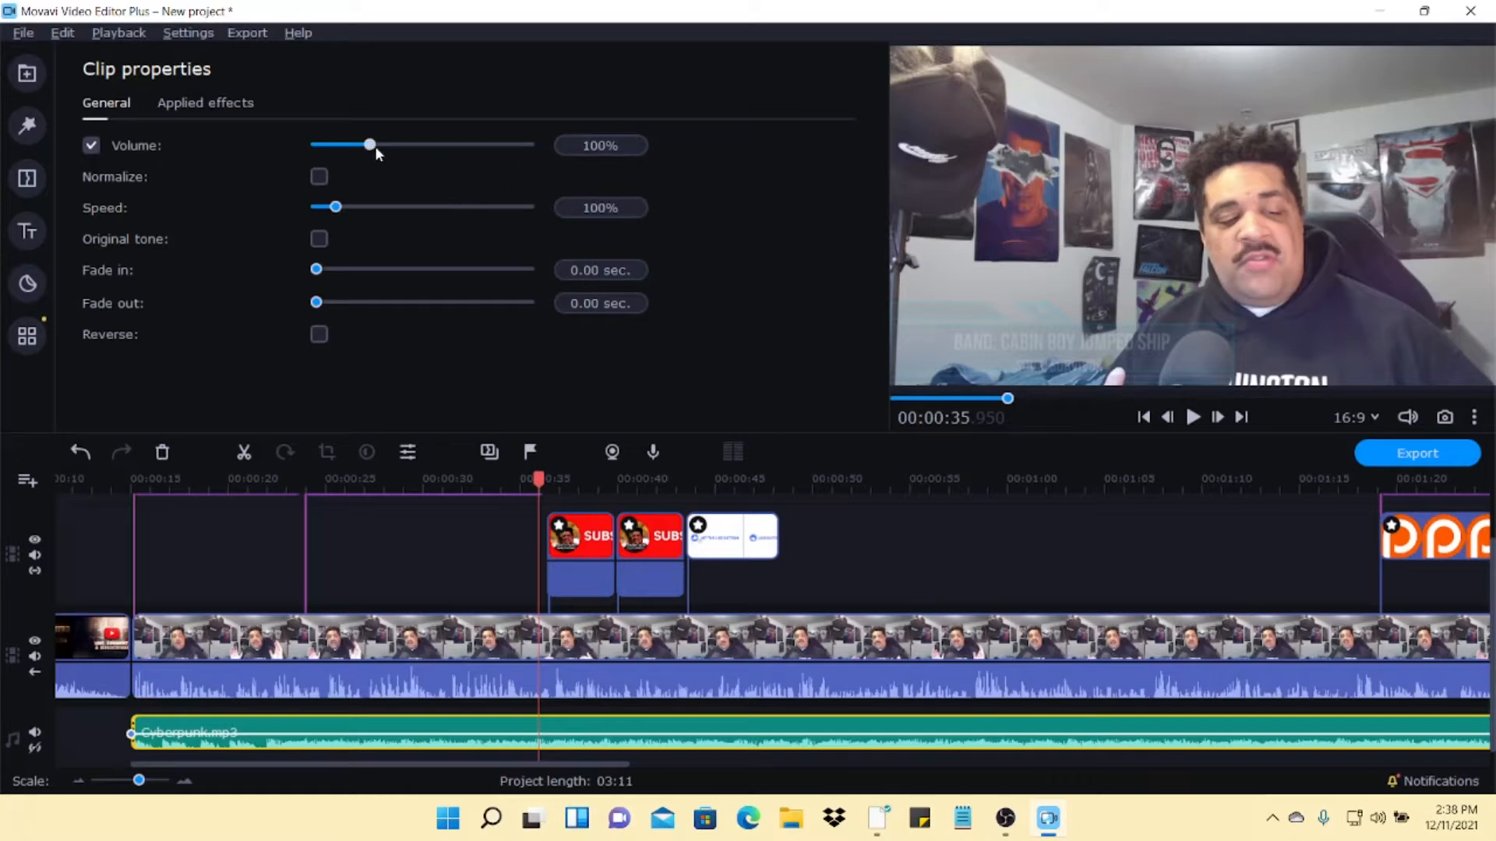
{"action": "left_click_drag", "start_coordinate": [368, 147], "coordinate": [340, 148]}
{"action": "left_click_drag", "start_coordinate": [543, 482], "coordinate": [128, 562]}
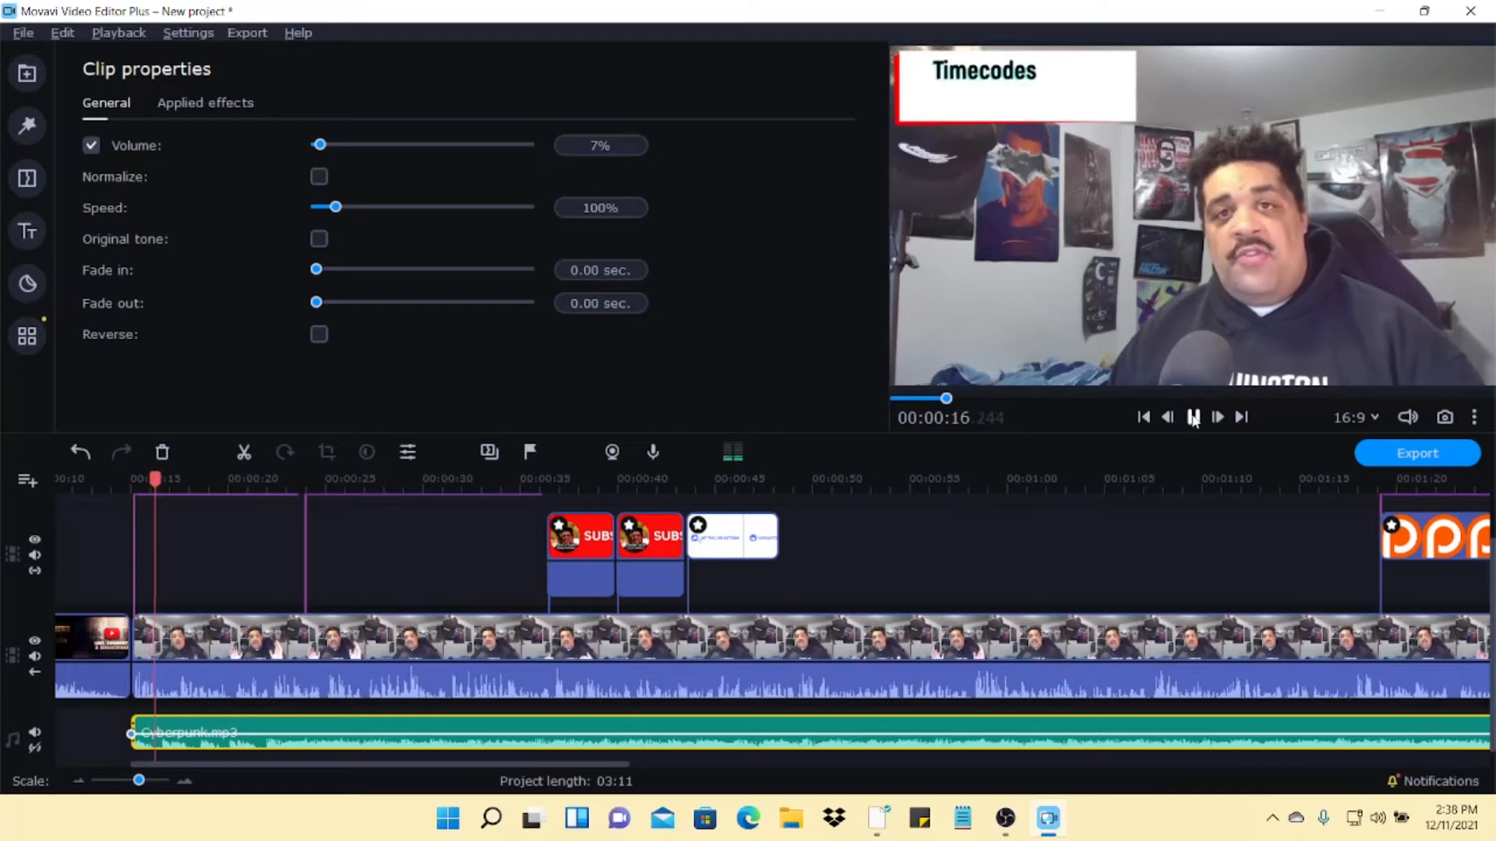
{"action": "left_click", "coordinate": [1192, 418]}
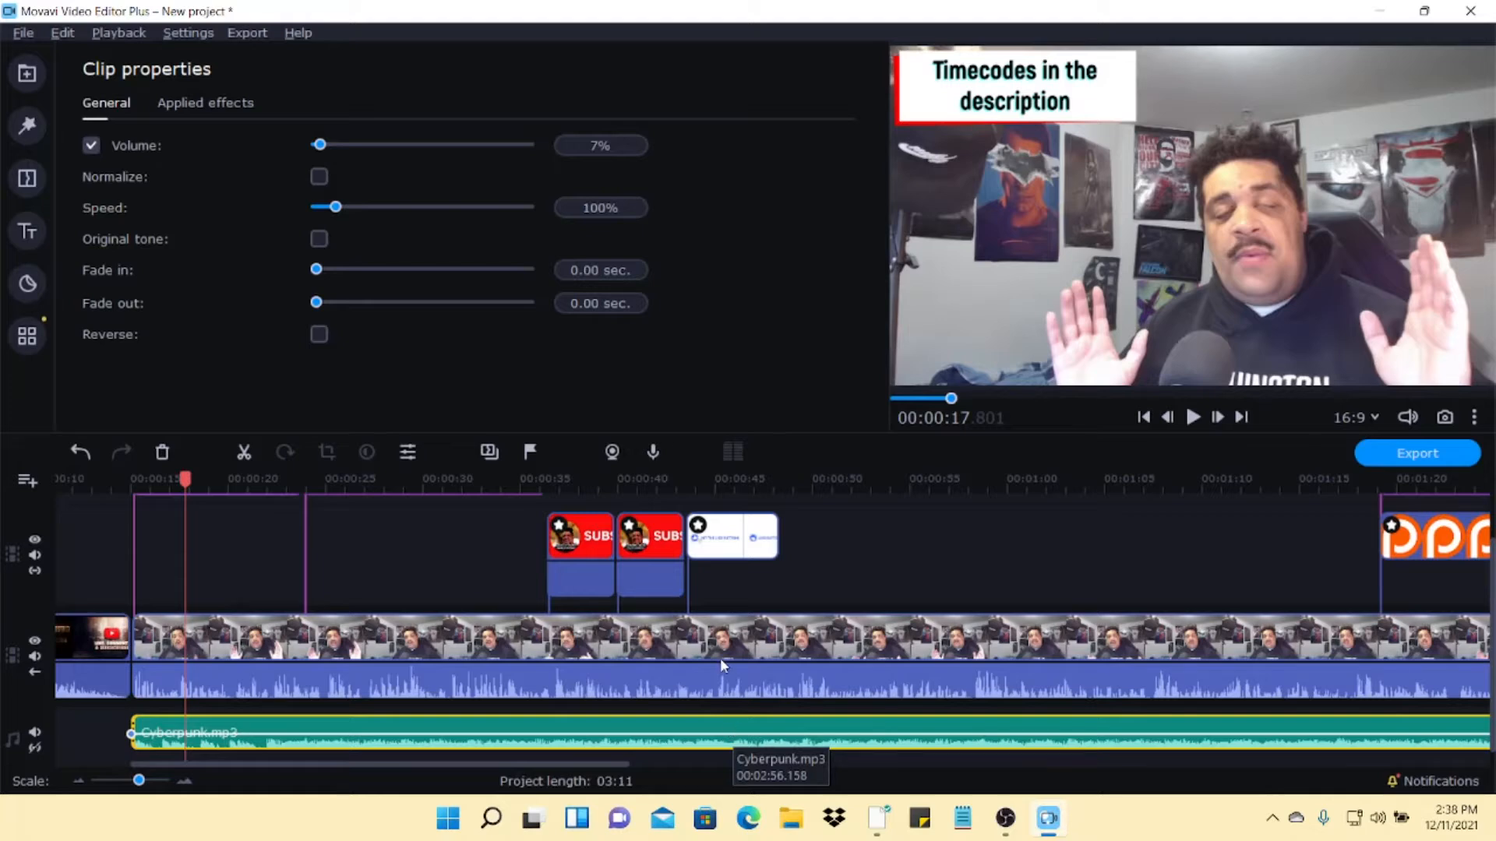
- Trim the end of the Cyberpunk music to the end of the PART1 clip and set its fade out to 10 seconds
{"action": "scroll", "coordinate": [719, 658], "scroll_direction": "right", "scroll_amount": 15}
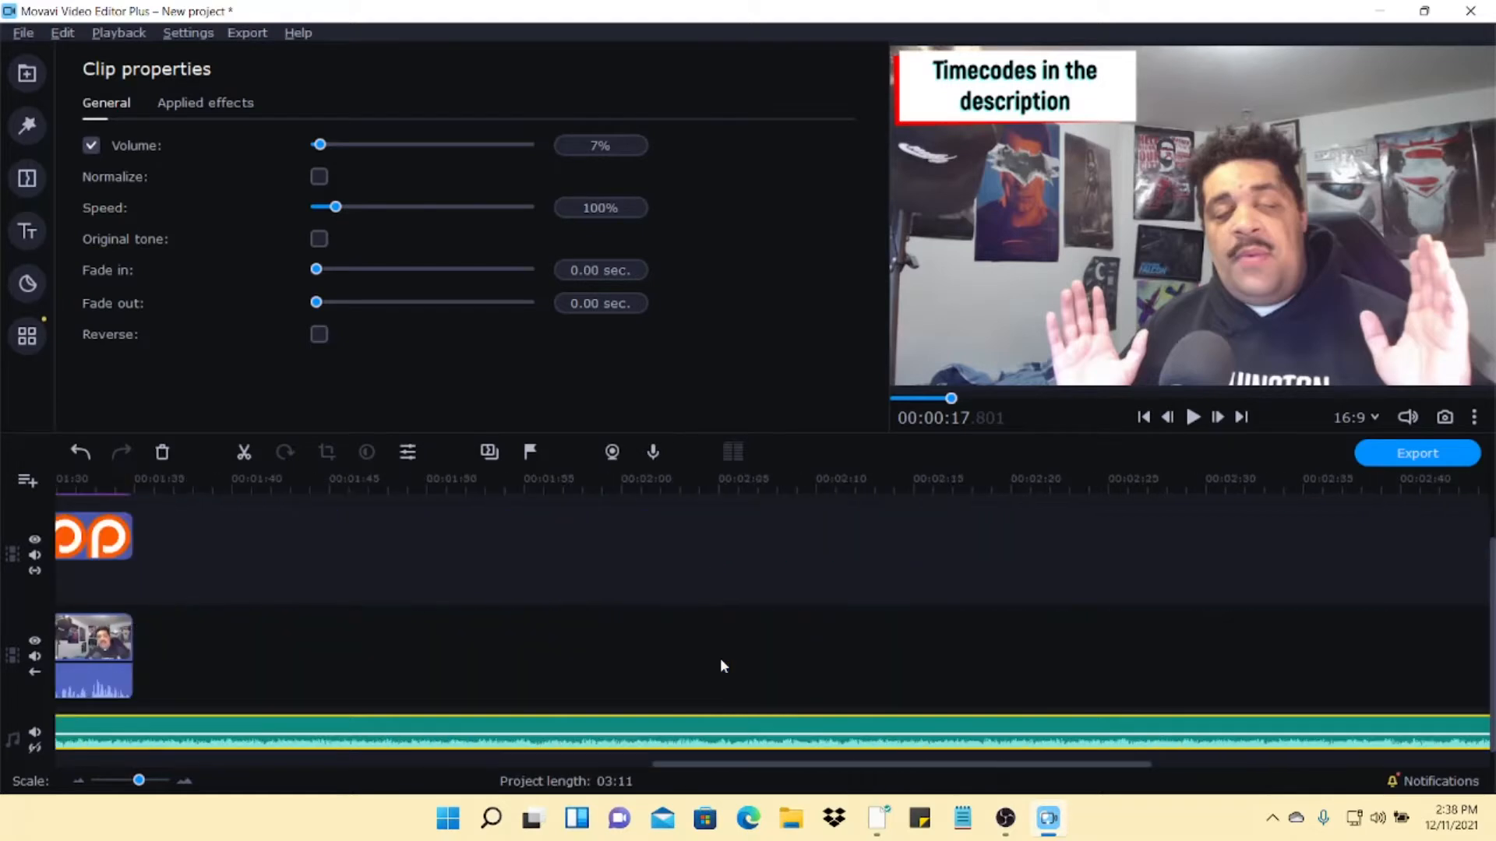
{"action": "scroll", "coordinate": [707, 698], "scroll_direction": "right", "scroll_amount": 4}
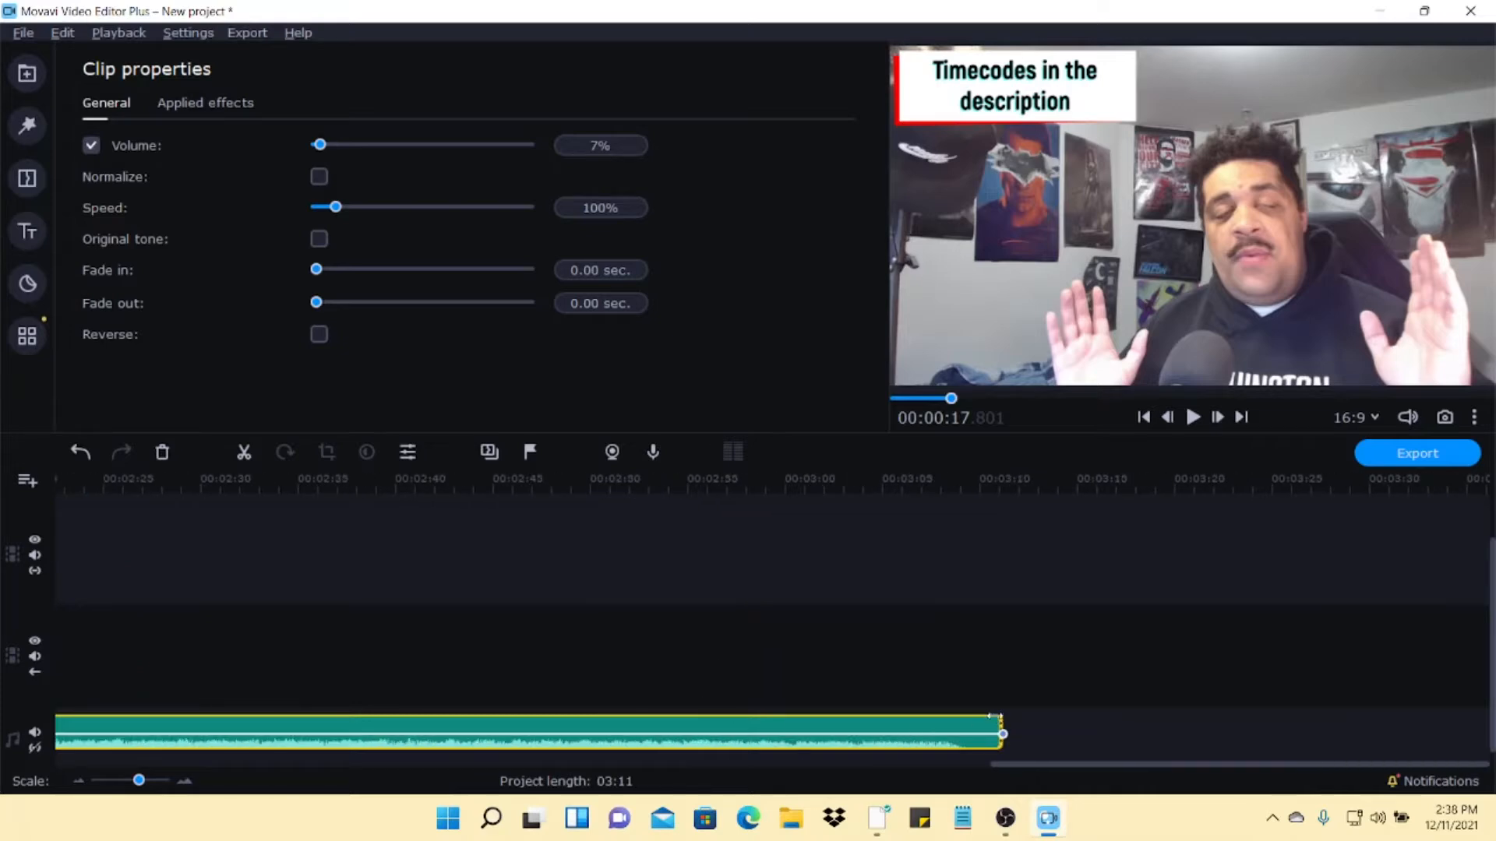
{"action": "left_click_drag", "start_coordinate": [993, 722], "coordinate": [28, 707]}
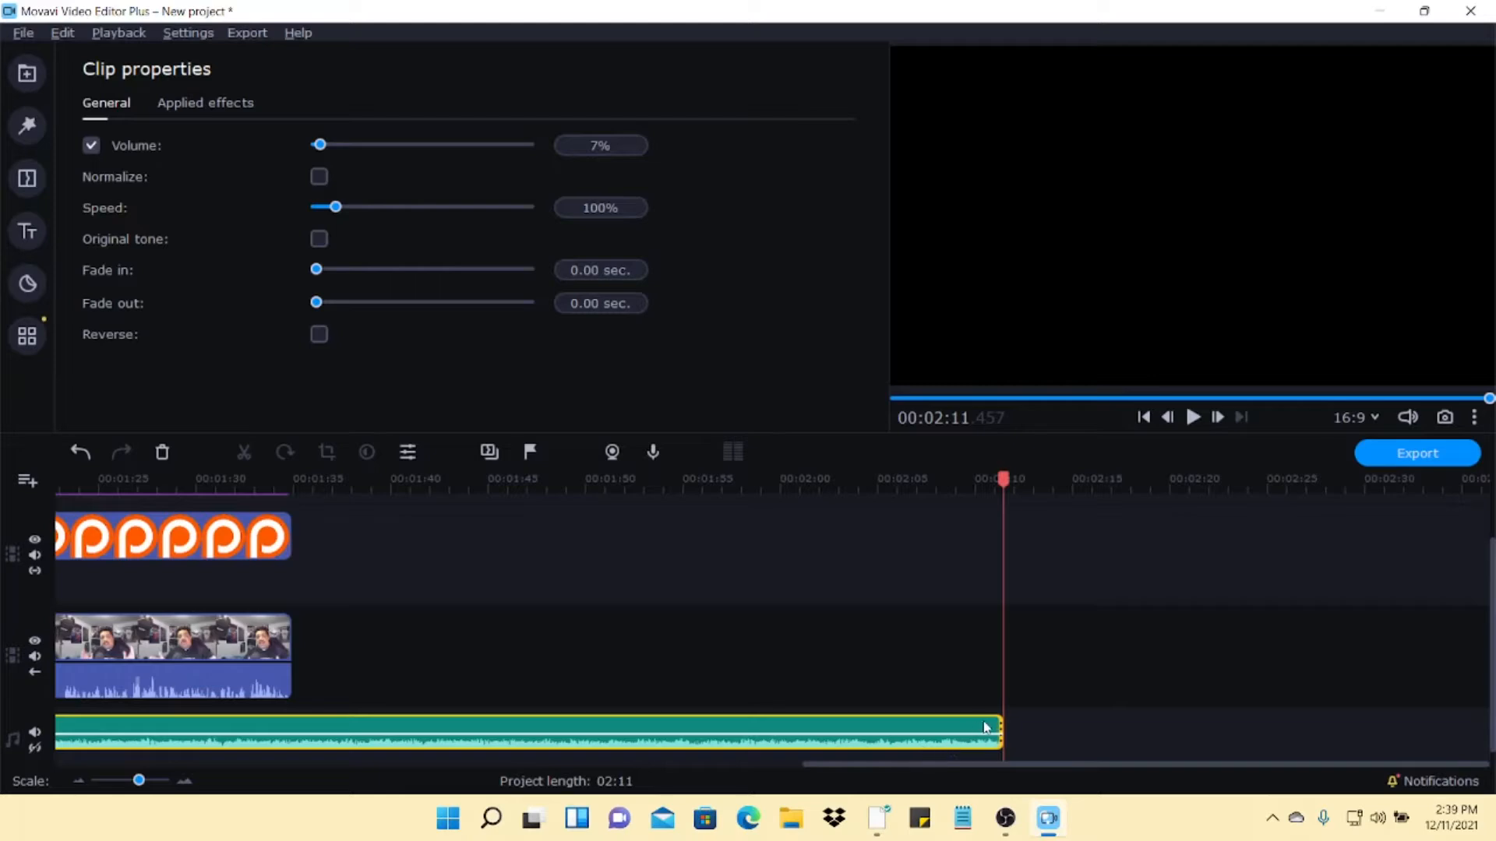
{"action": "left_click_drag", "start_coordinate": [997, 720], "coordinate": [294, 704]}
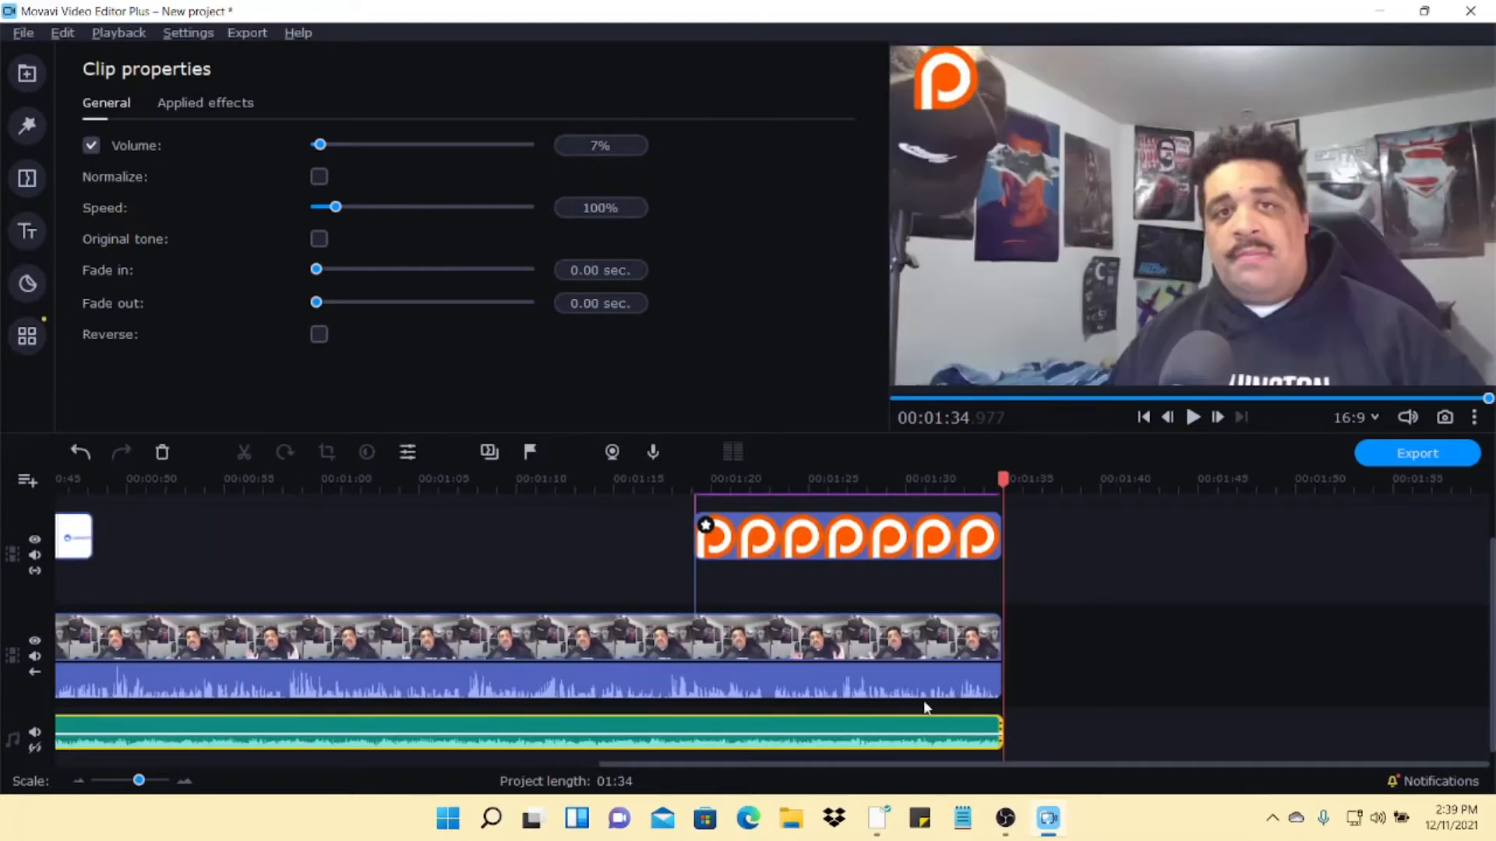
{"action": "left_click_drag", "start_coordinate": [317, 303], "coordinate": [350, 310]}
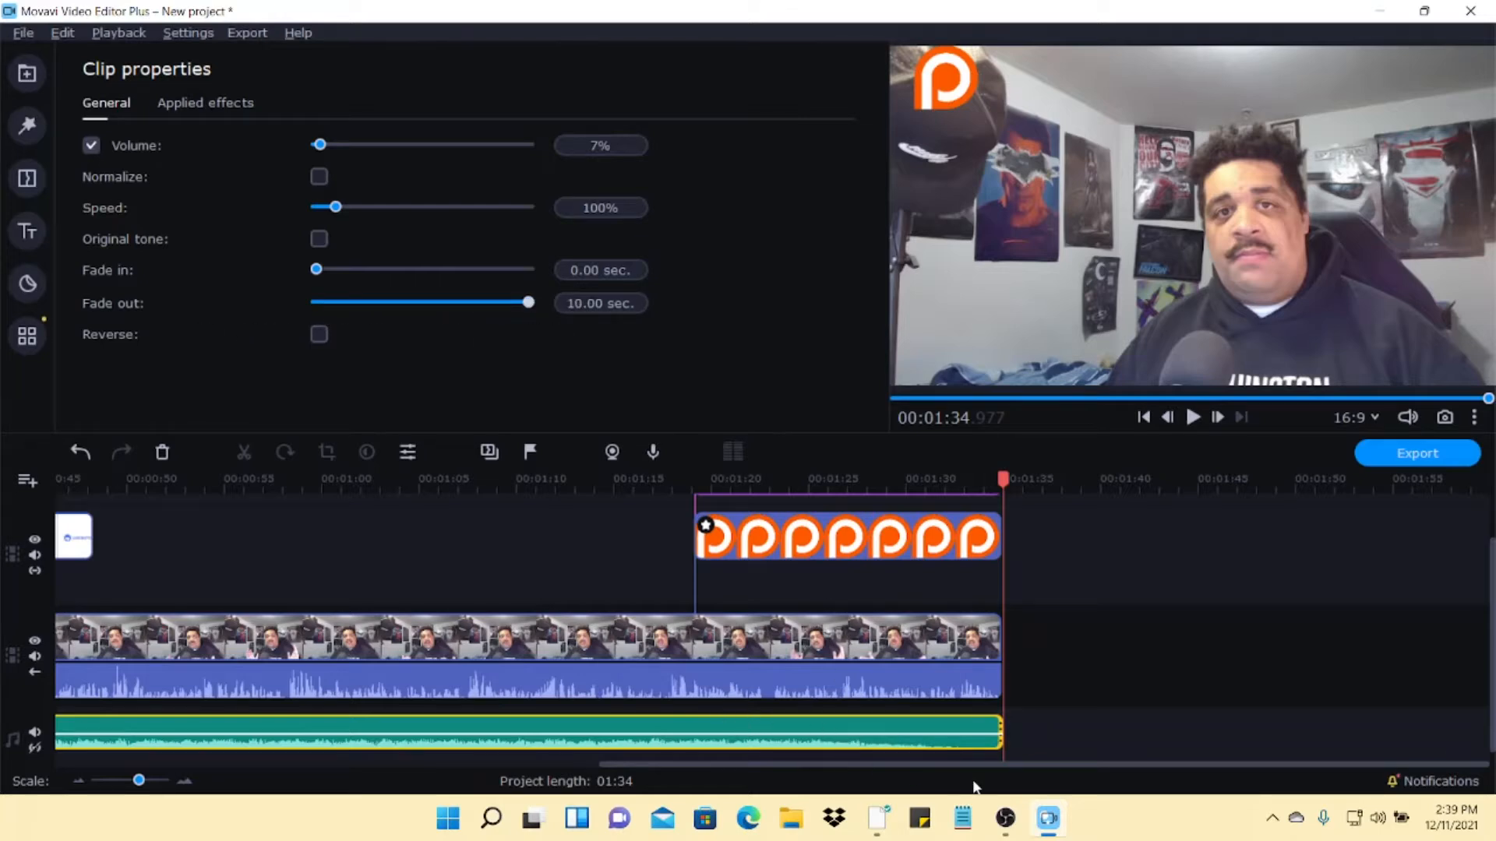
- Add the built-in Applause sound to an audio track at 00:01:19, aligned with the start of the Patreon logo
{"action": "left_click", "coordinate": [26, 74]}
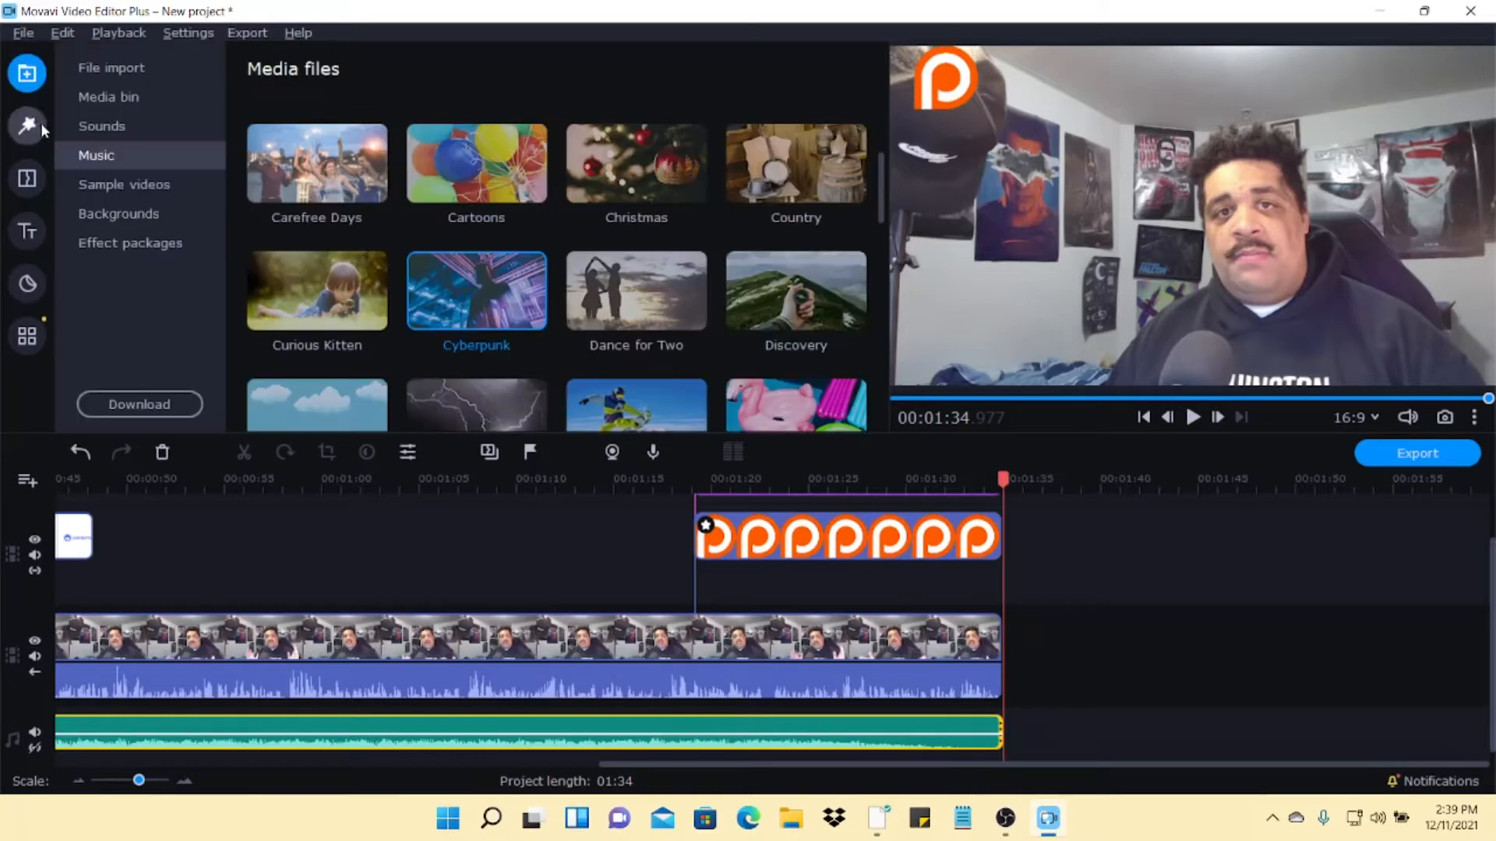
{"action": "left_click", "coordinate": [105, 126]}
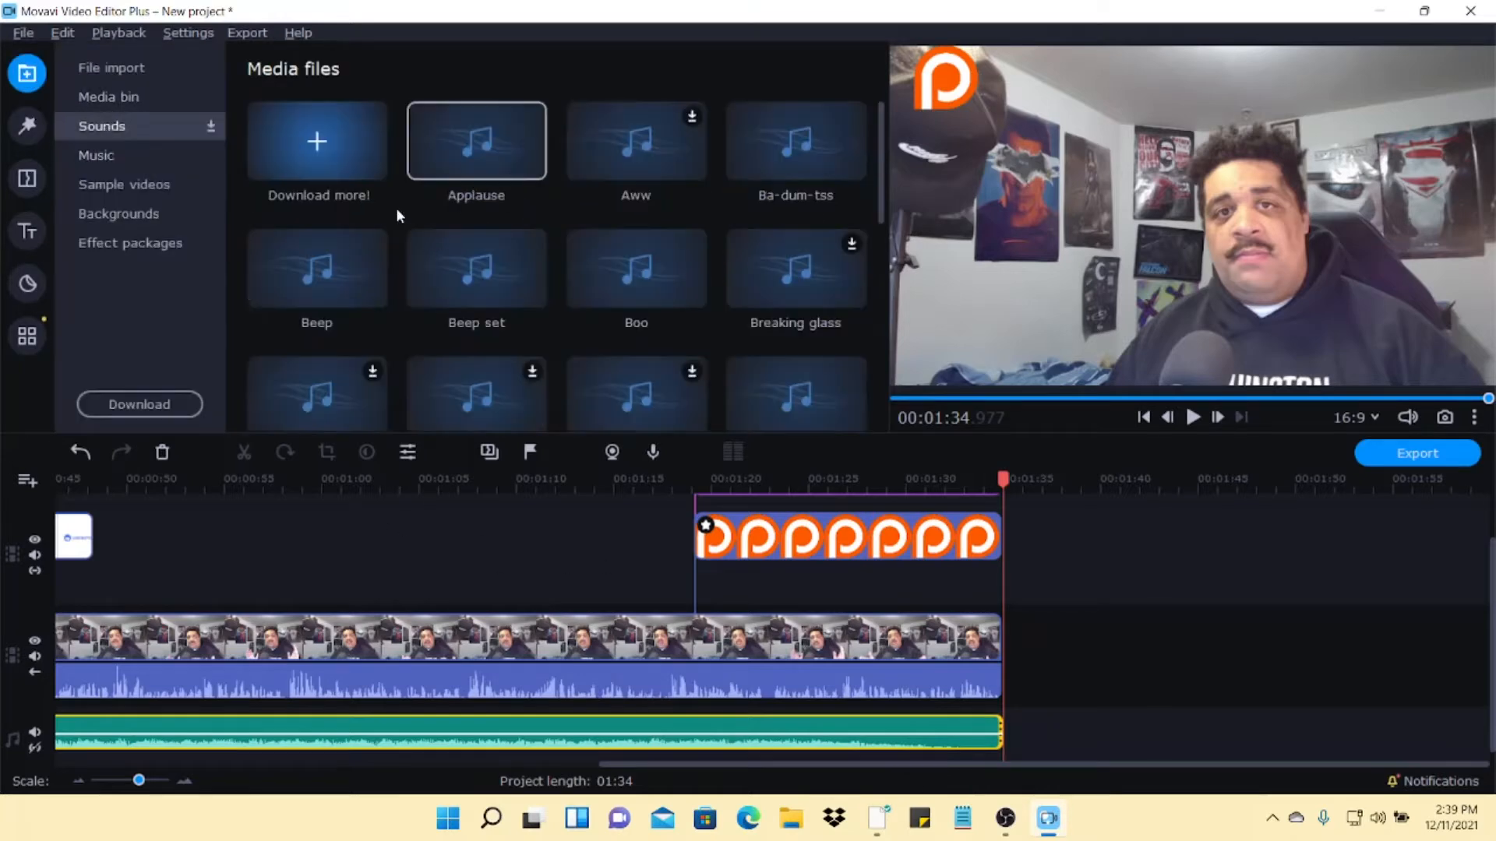
{"action": "left_click_drag", "start_coordinate": [455, 155], "coordinate": [689, 539]}
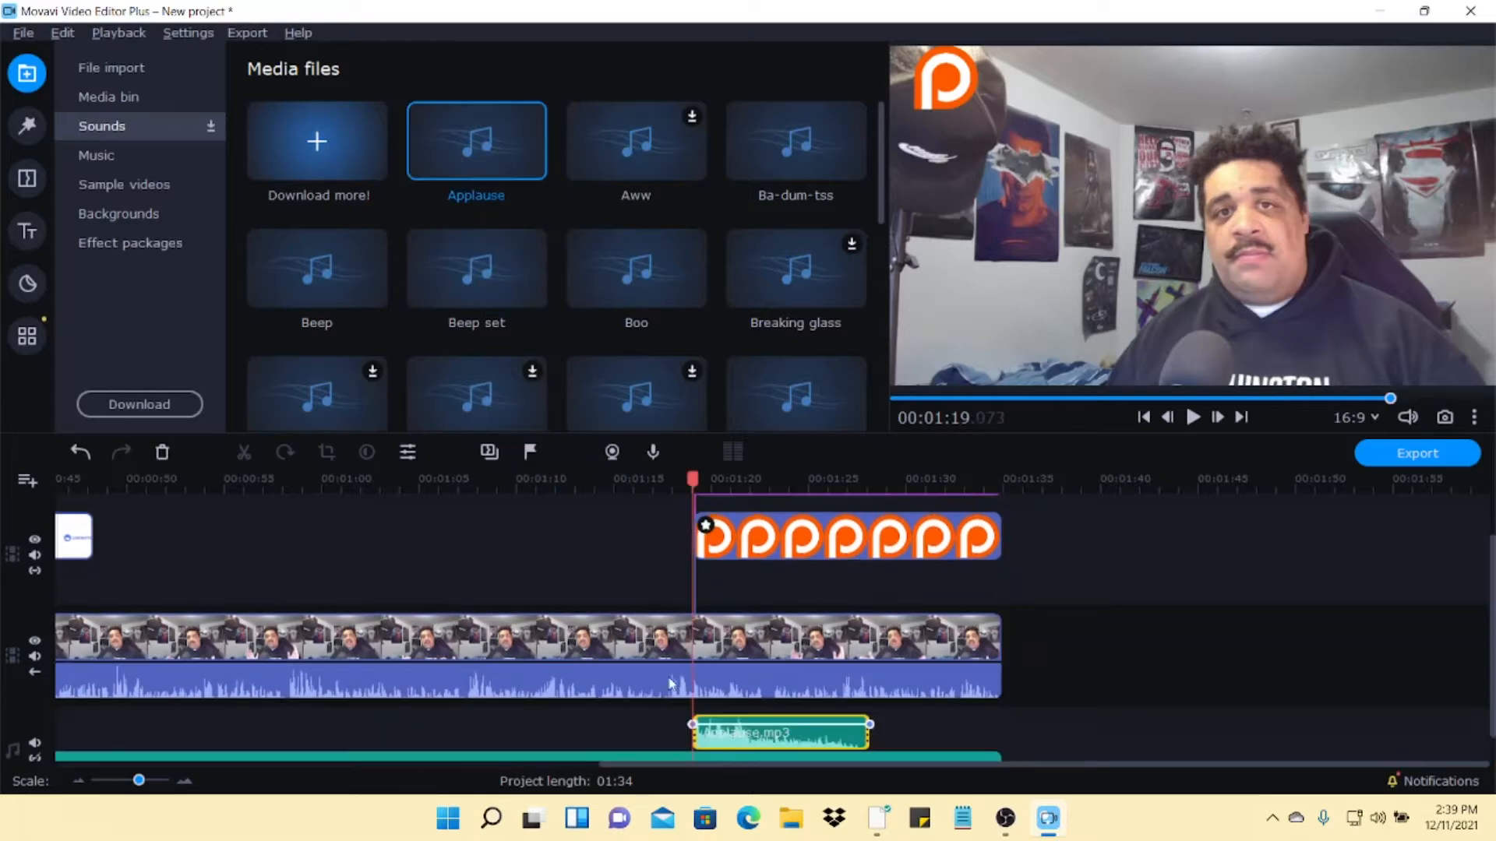
- Lower the Applause clip's volume line and set its clip volume to 7%
{"action": "mouse_move", "coordinate": [780, 726]}
{"action": "left_click_drag", "start_coordinate": [780, 726], "coordinate": [774, 734]}
{"action": "right_click", "coordinate": [750, 744]}
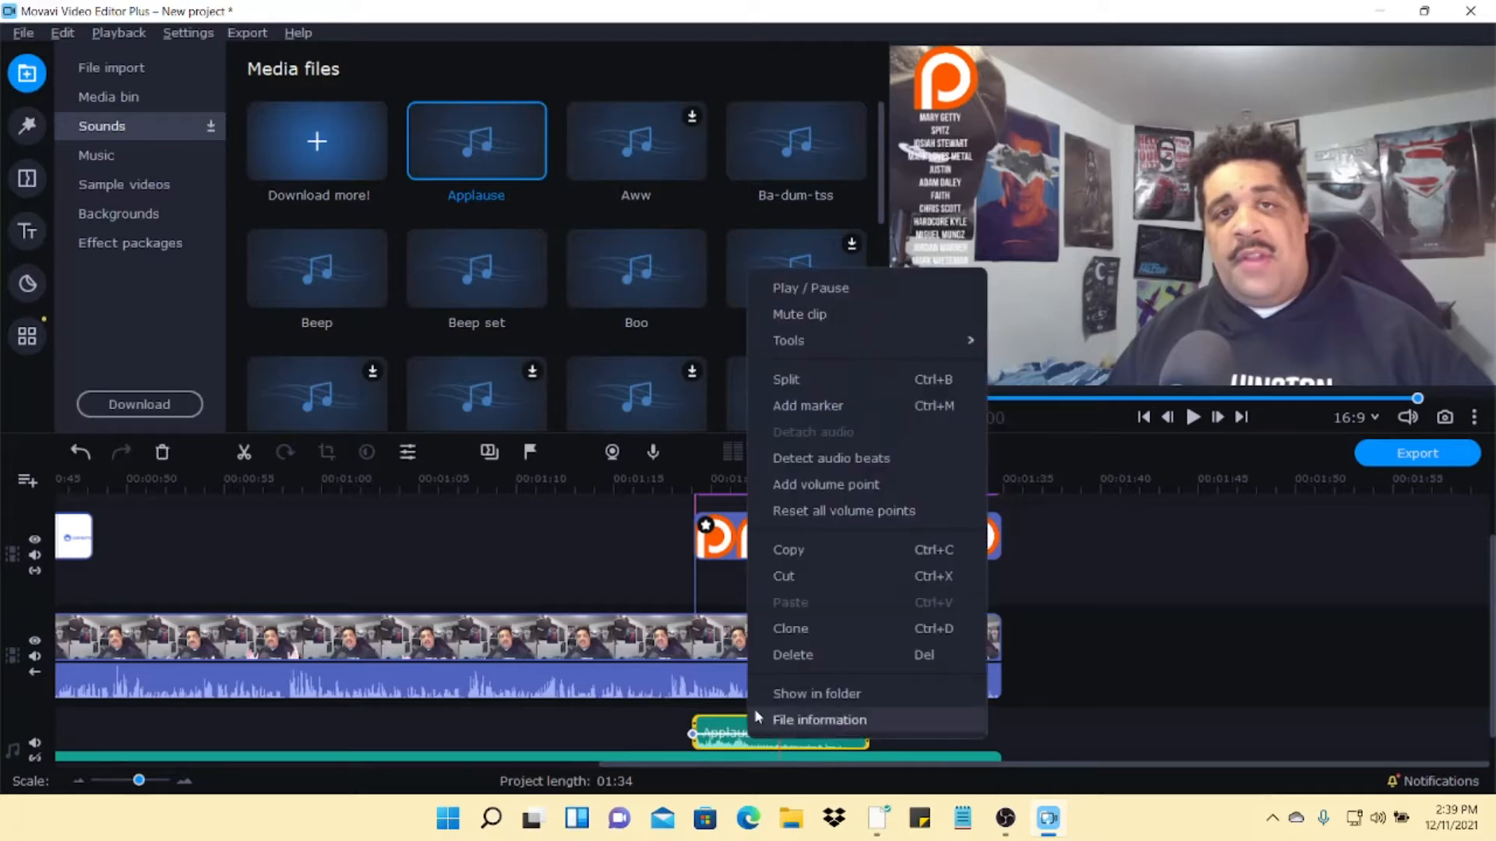
{"action": "mouse_move", "coordinate": [972, 341]}
{"action": "left_click", "coordinate": [1033, 340]}
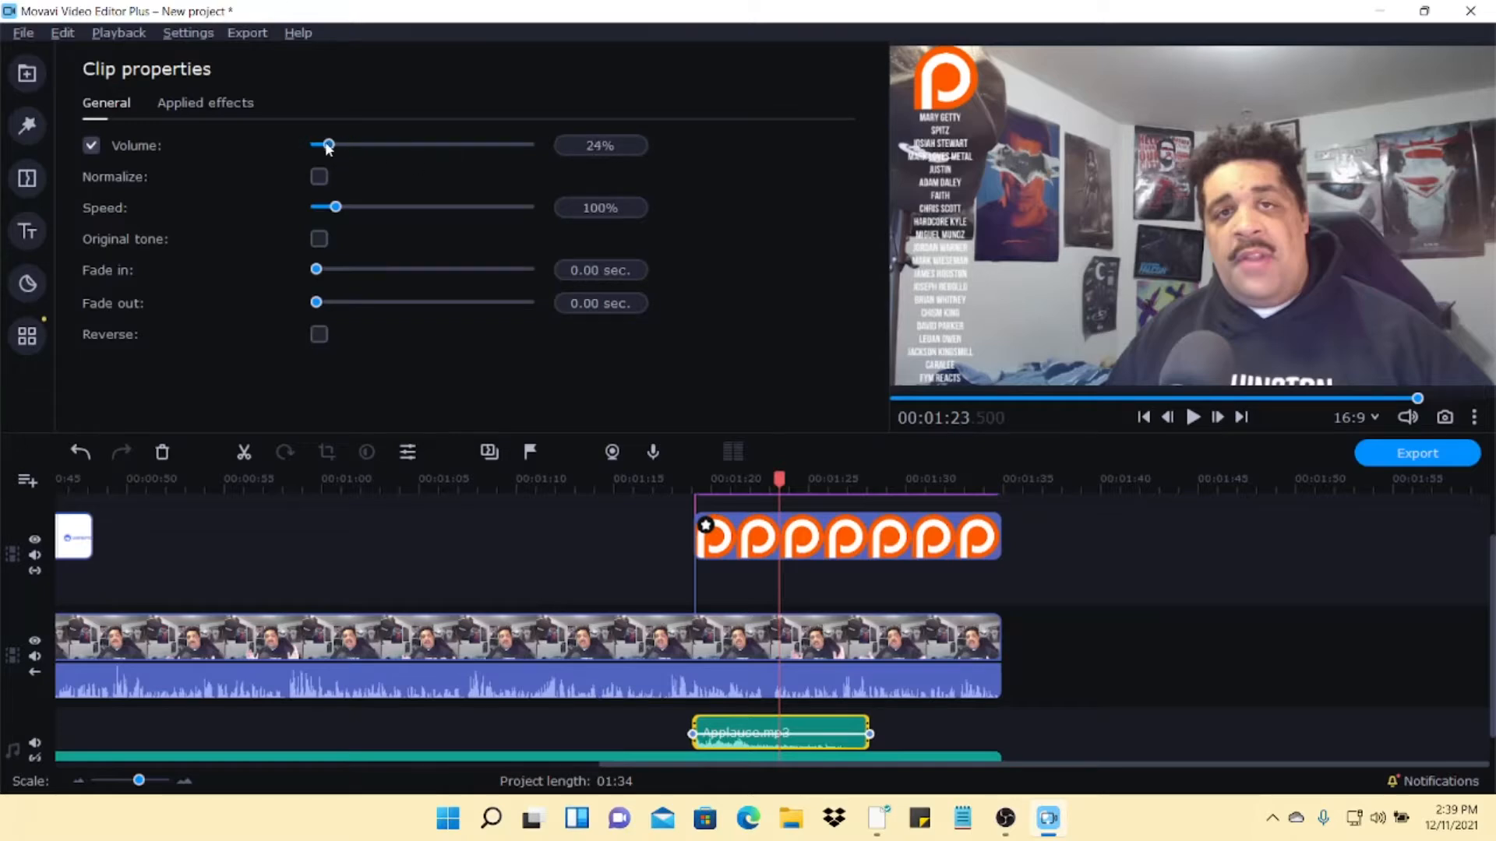
{"action": "left_click_drag", "start_coordinate": [322, 144], "coordinate": [318, 144]}
- Play the project from the very beginning and review the arrangement of clips, titles, overlays and audio on the timeline
{"action": "scroll", "coordinate": [666, 690], "scroll_direction": "up", "scroll_amount": 5}
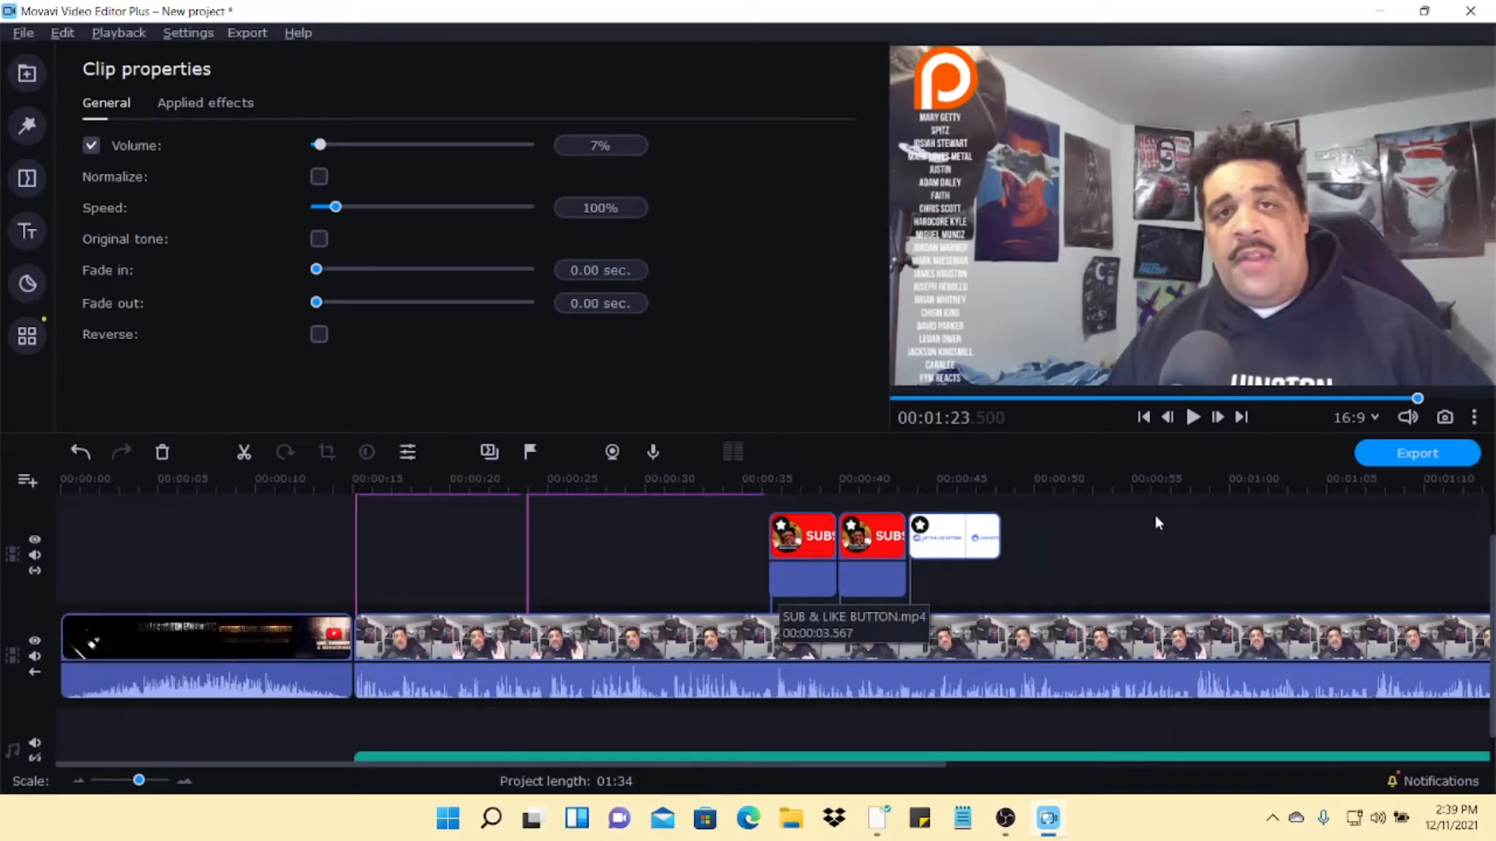
{"action": "left_click_drag", "start_coordinate": [1417, 399], "coordinate": [881, 393]}
{"action": "scroll", "coordinate": [976, 647], "scroll_direction": "down", "scroll_amount": 3}
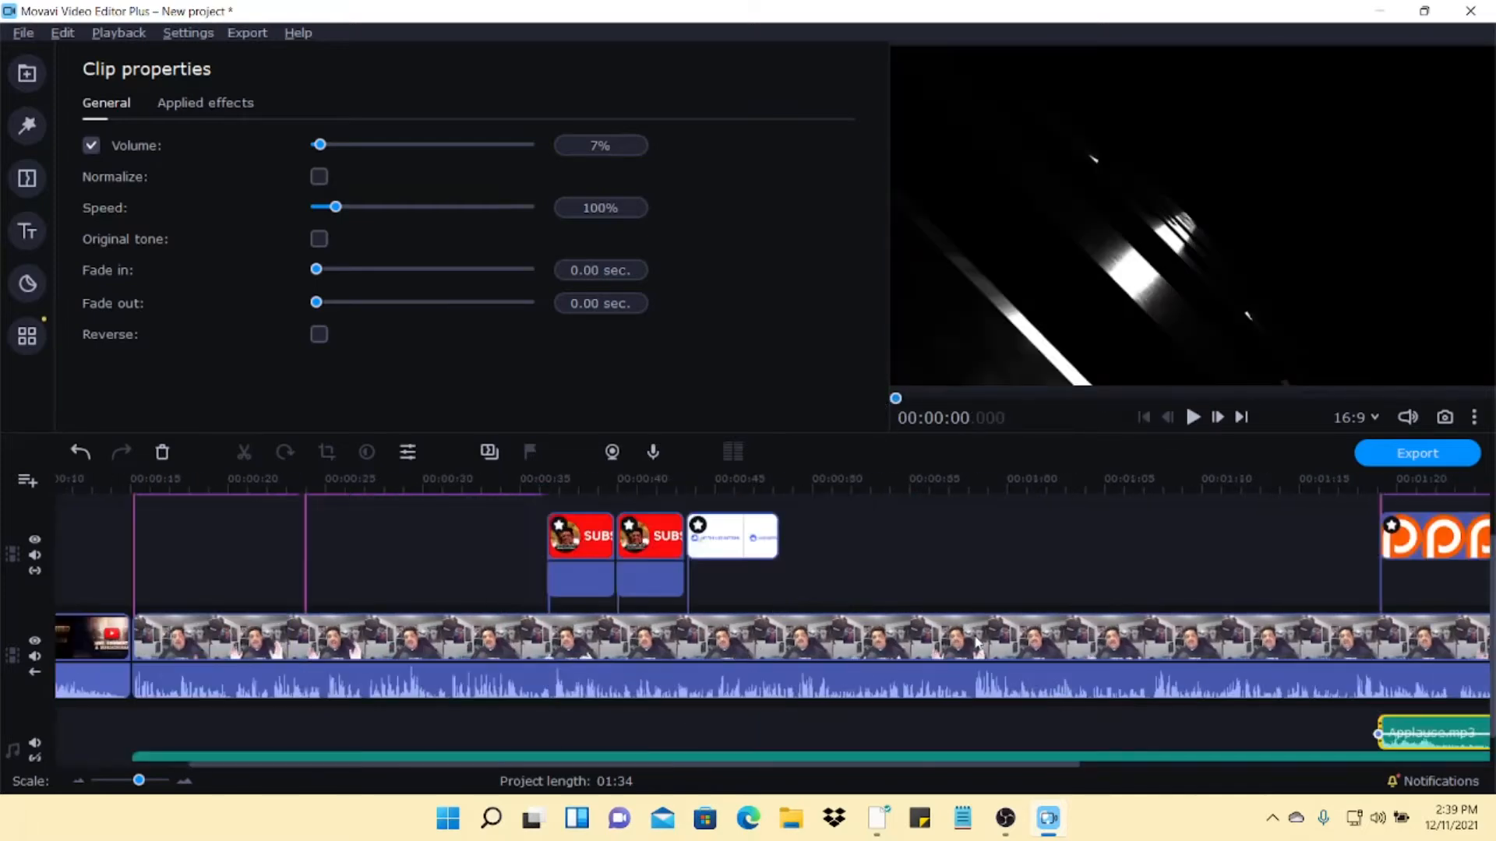
{"action": "scroll", "coordinate": [975, 643], "scroll_direction": "up", "scroll_amount": 3}
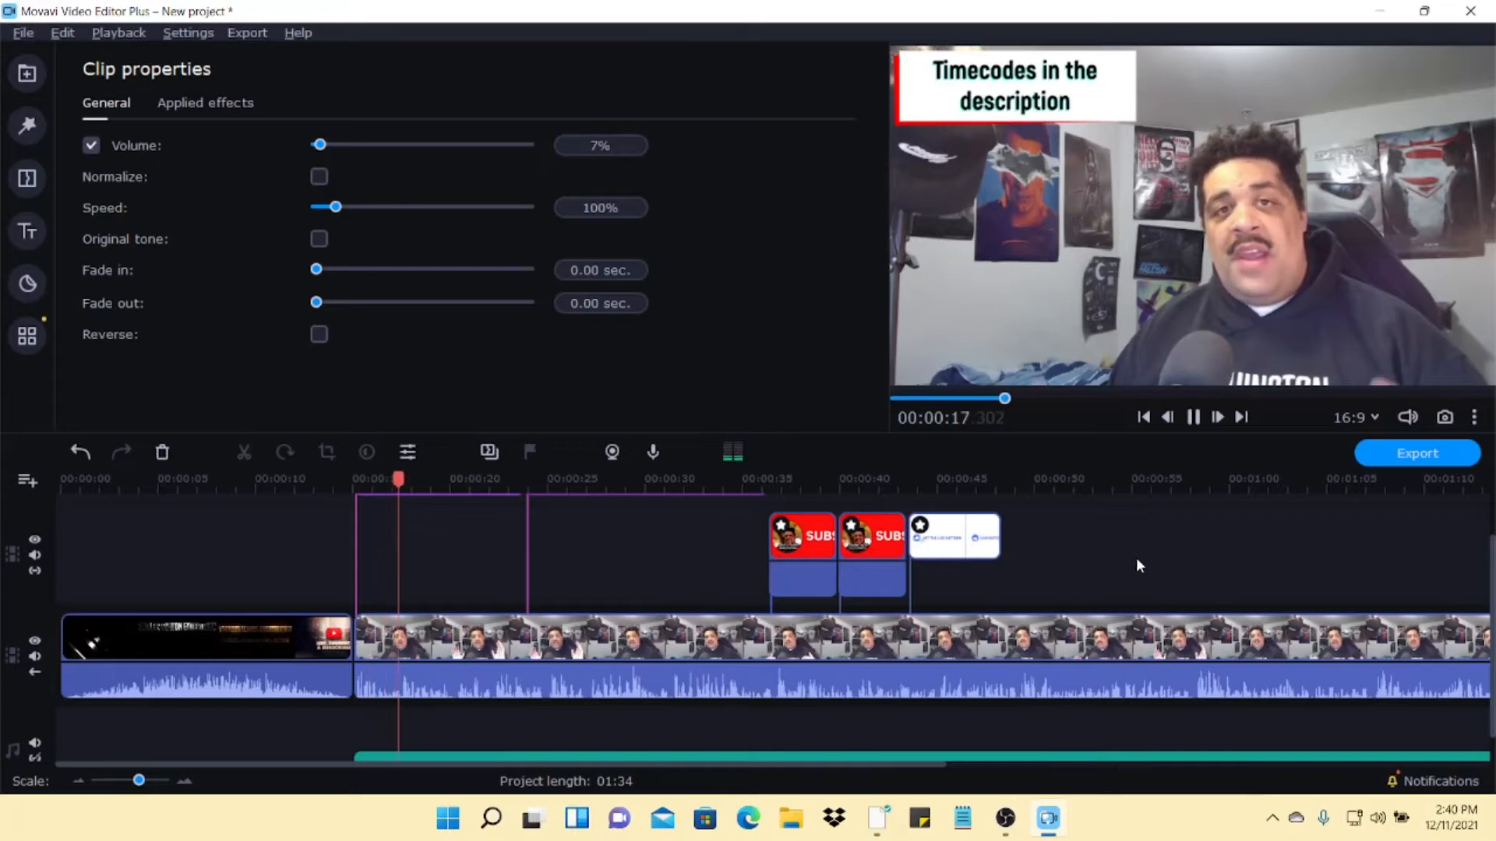
{"action": "scroll", "coordinate": [1136, 558], "scroll_direction": "down", "scroll_amount": 3}
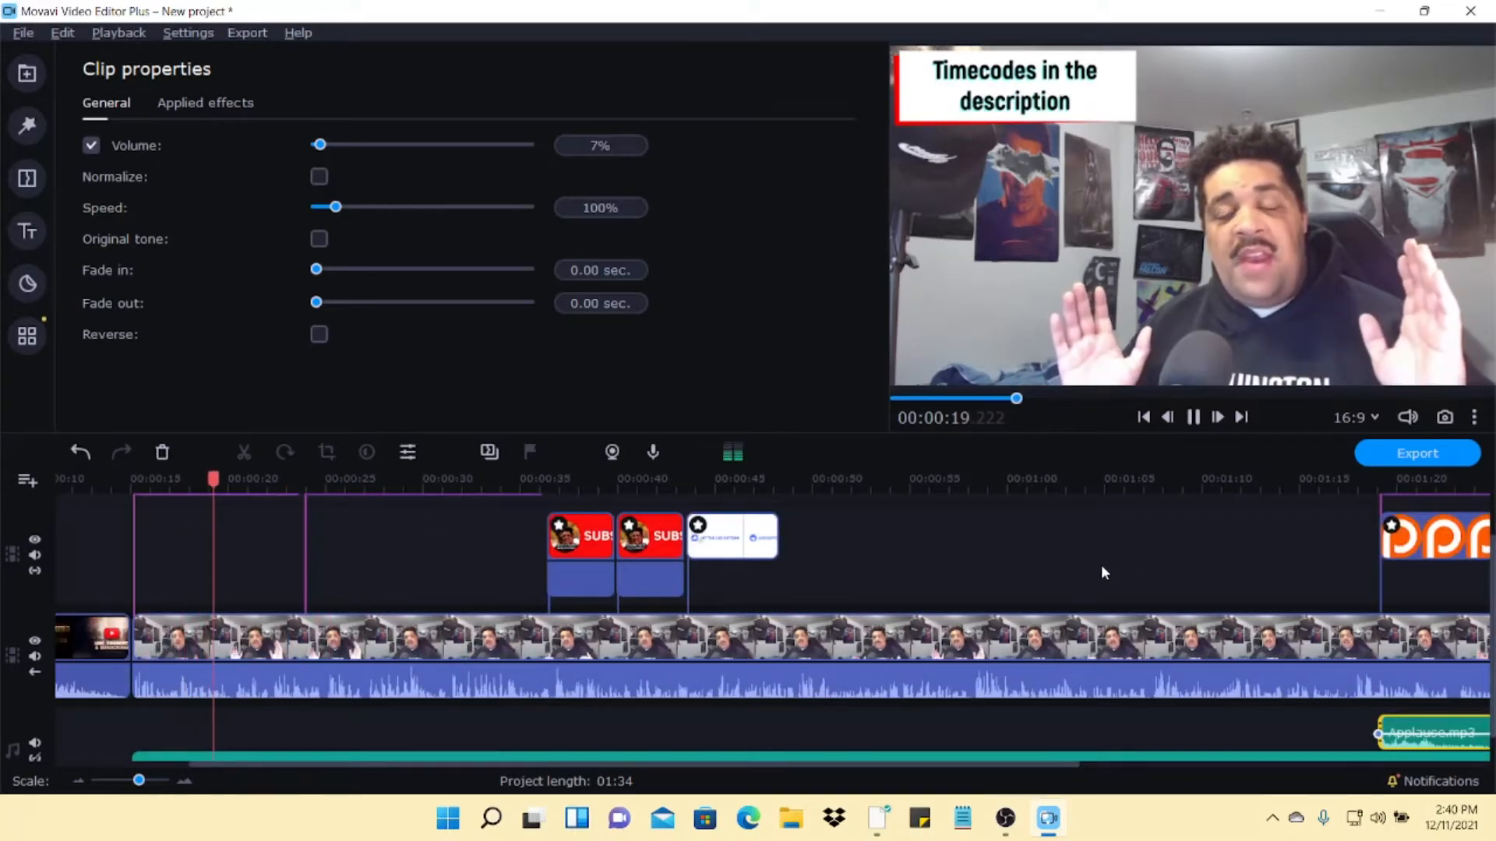
- Watch the rest of the playback to the project's end, following the titles, overlays and audio along the timeline
{"action": "scroll", "coordinate": [1101, 564], "scroll_direction": "down", "scroll_amount": 3}
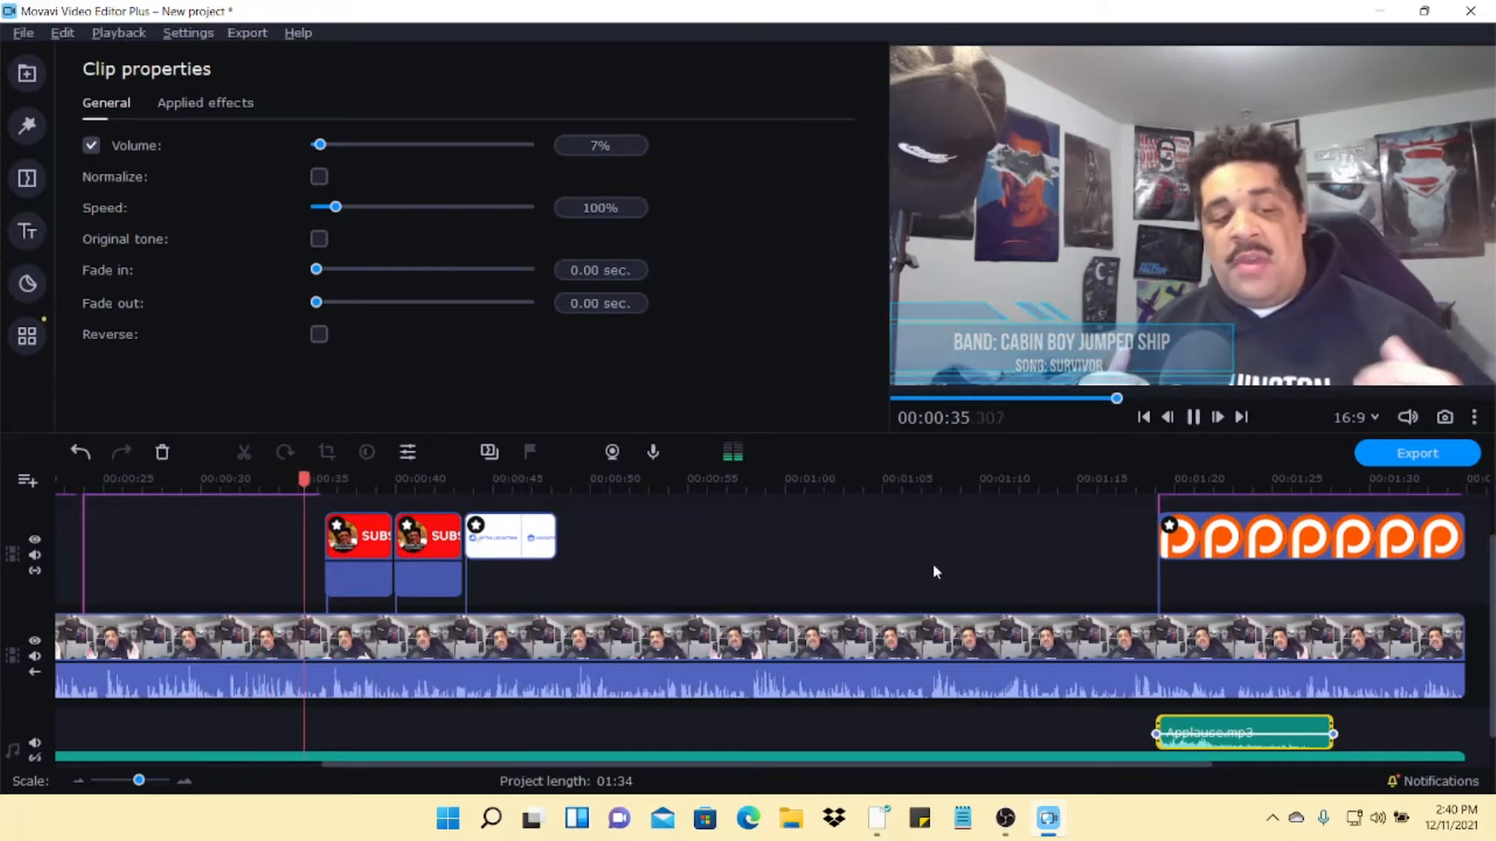
{"action": "scroll", "coordinate": [928, 565], "scroll_direction": "right", "scroll_amount": 2}
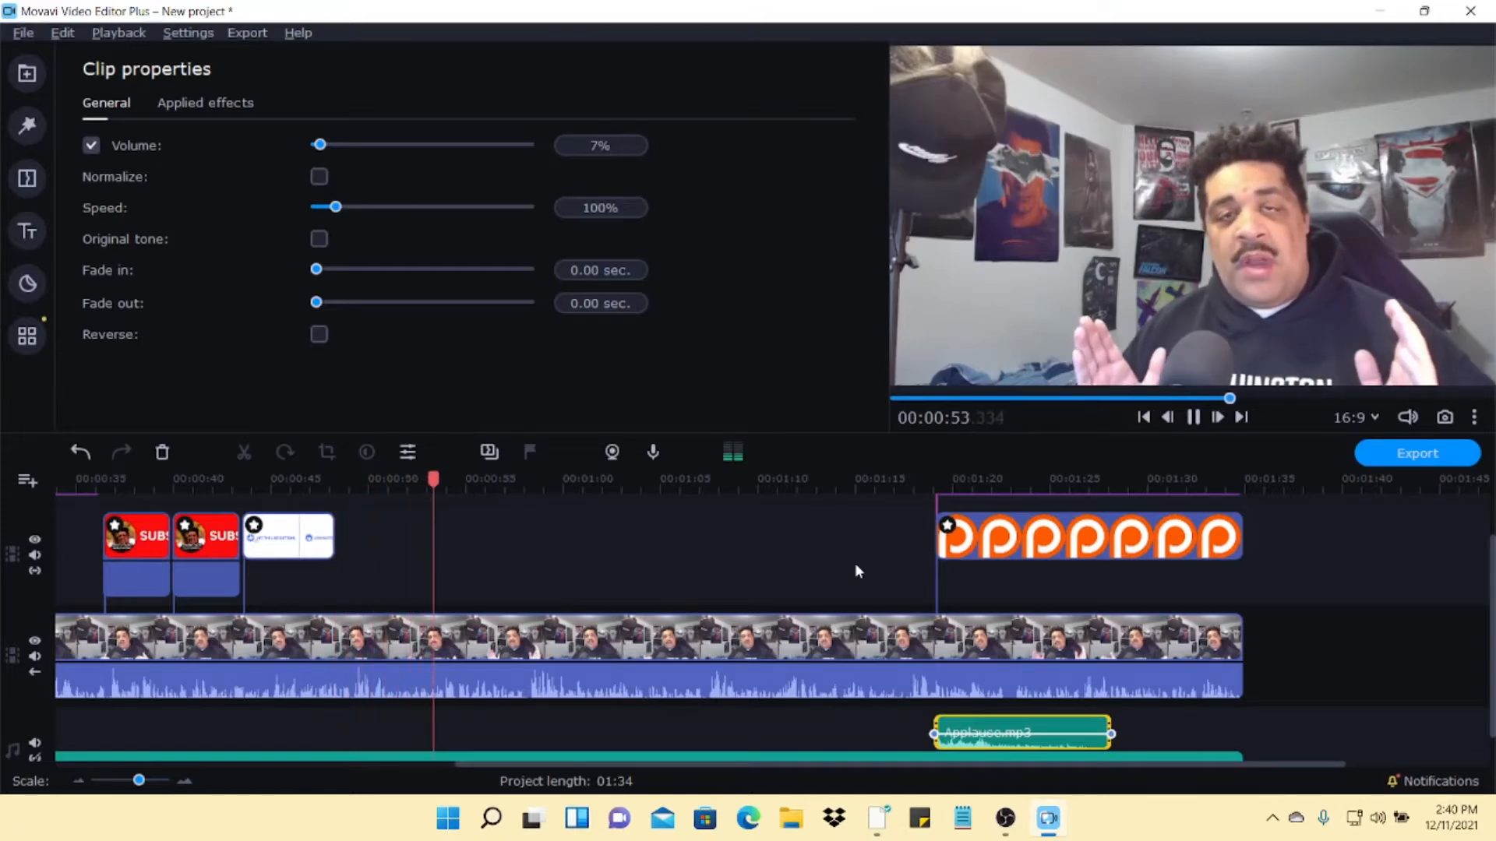
{"action": "scroll", "coordinate": [1329, 562], "scroll_direction": "down", "scroll_amount": 2}
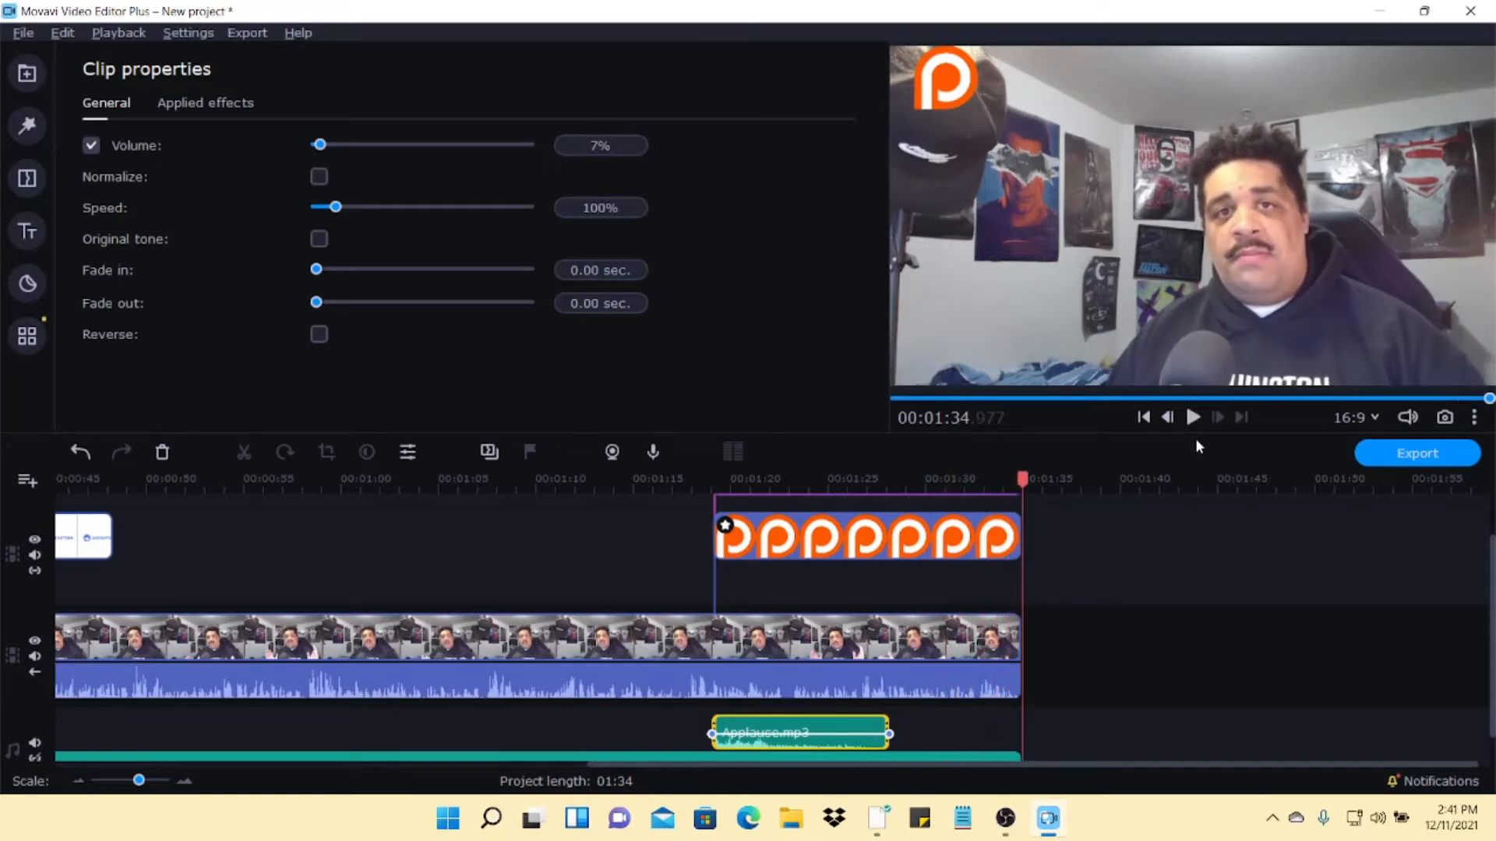
- Add the round channel logo image as an overlay at the start of the PART1 clip, sized small in the frame's lower-right corner
{"action": "left_click", "coordinate": [27, 73]}
{"action": "left_click", "coordinate": [117, 72]}
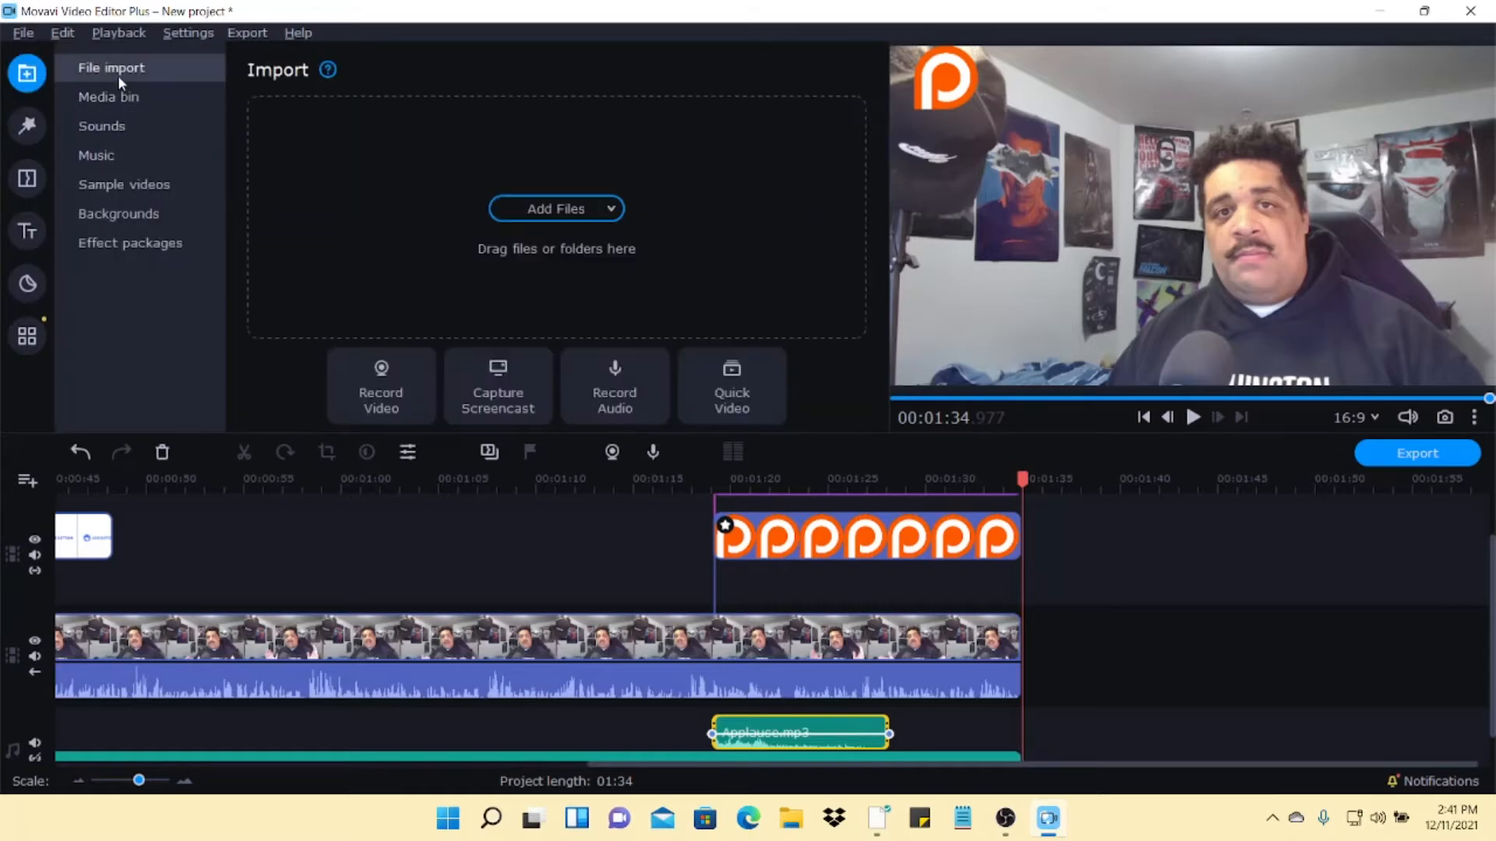
{"action": "left_click", "coordinate": [117, 97]}
{"action": "left_click_drag", "start_coordinate": [467, 134], "coordinate": [403, 604]}
{"action": "left_click_drag", "start_coordinate": [897, 48], "coordinate": [1356, 282]}
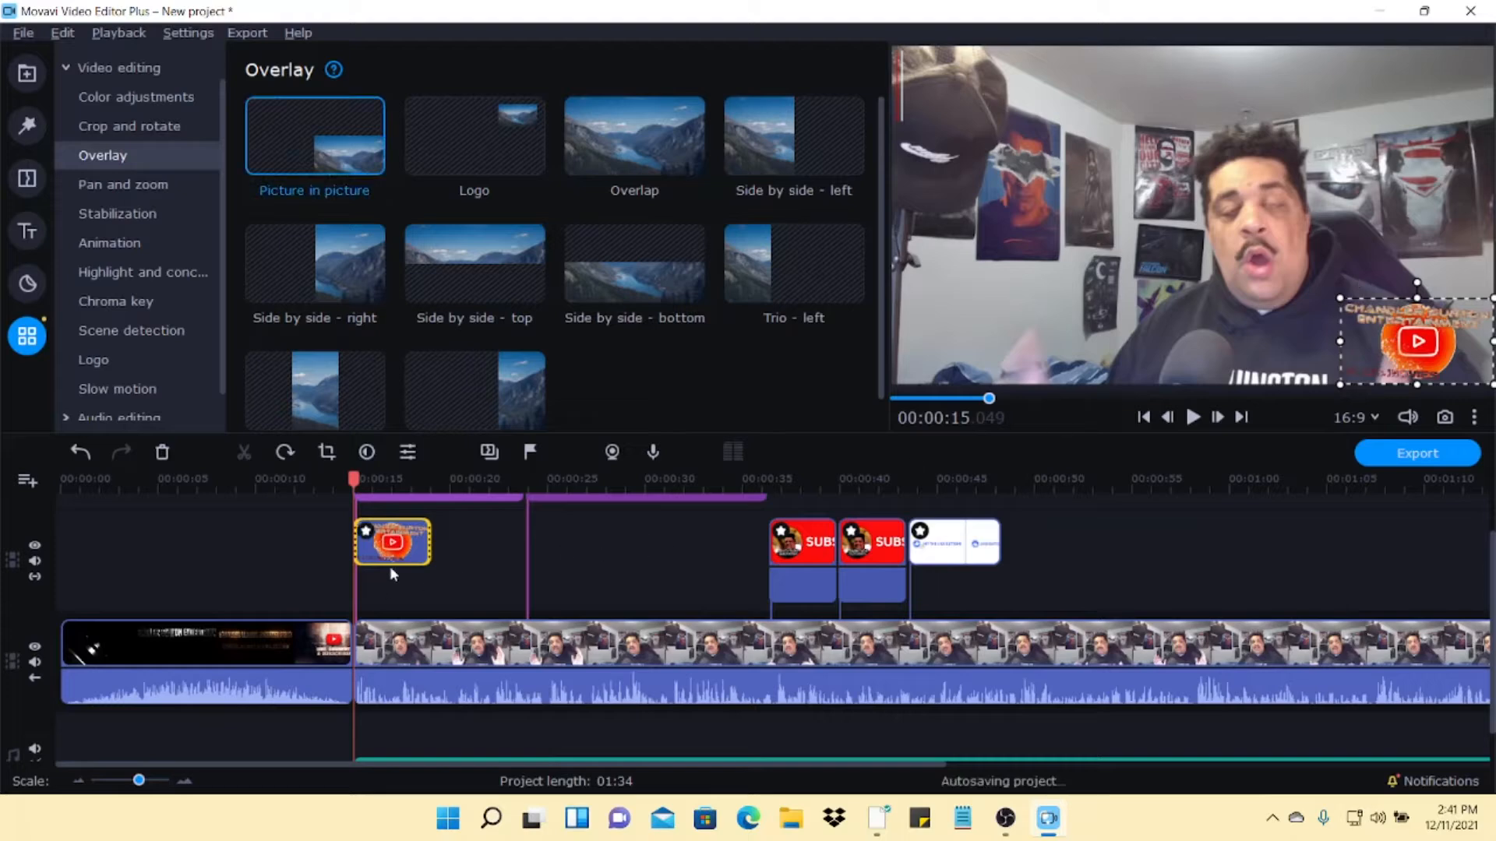
- Extend the channel logo overlay to the end of the PART1 clip at 00:01:34
{"action": "left_click_drag", "start_coordinate": [429, 549], "coordinate": [1117, 569]}
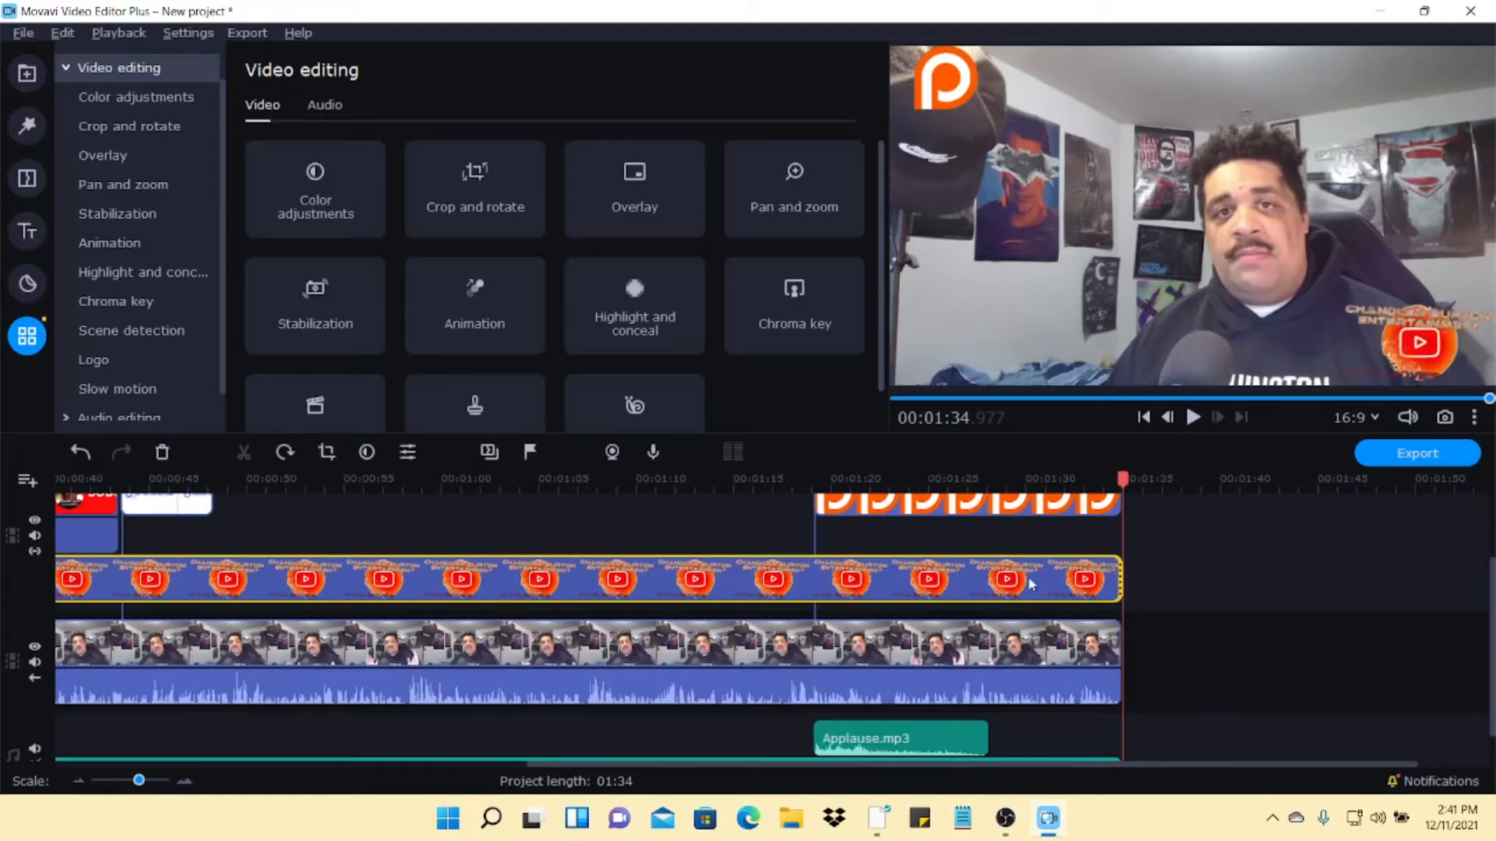
{"action": "scroll", "coordinate": [676, 592], "scroll_direction": "right", "scroll_amount": 2}
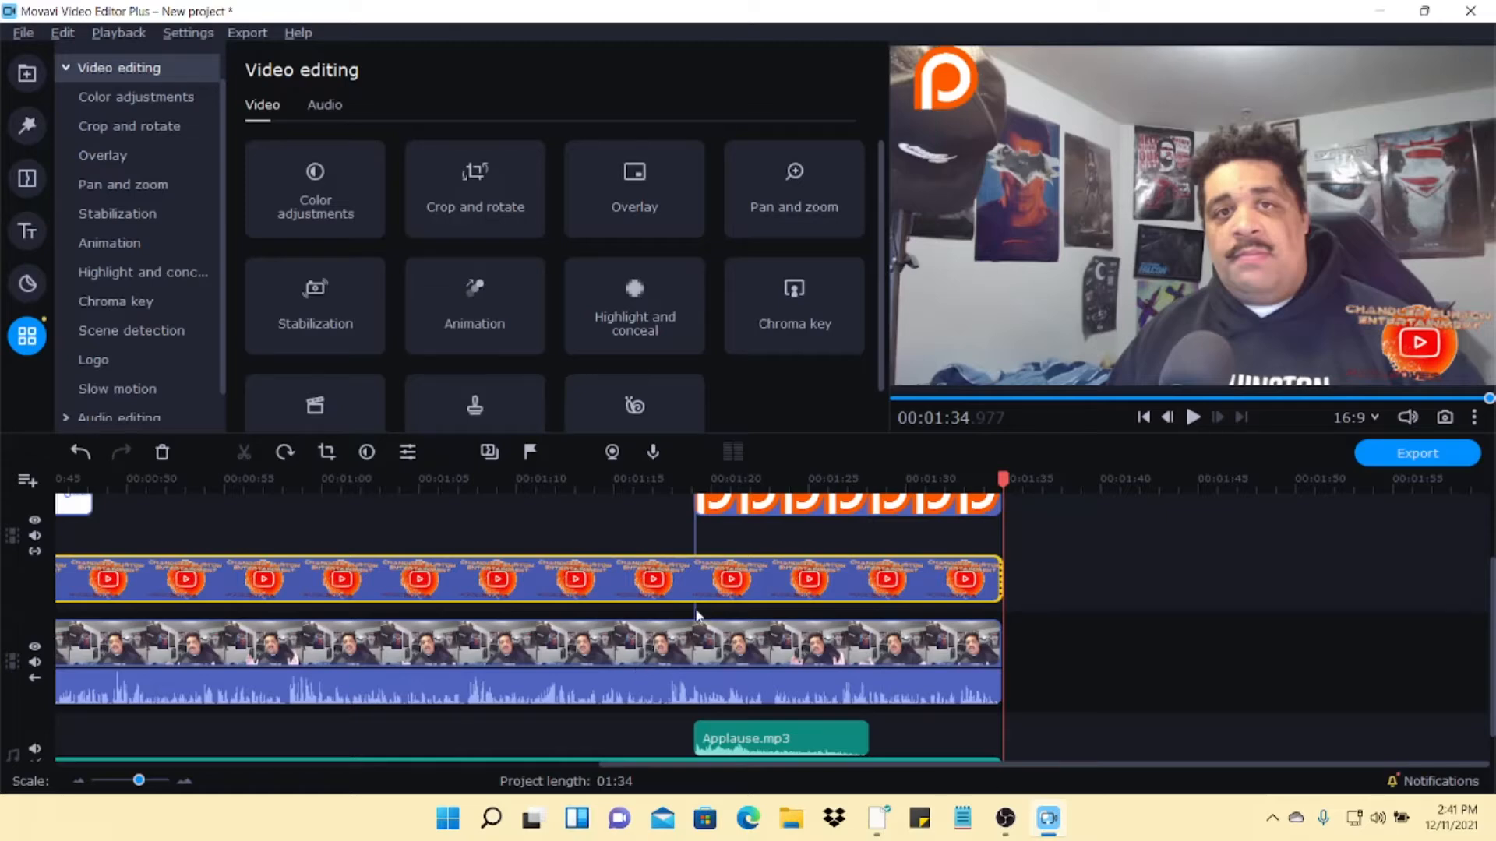
{"action": "left_click", "coordinate": [28, 86]}
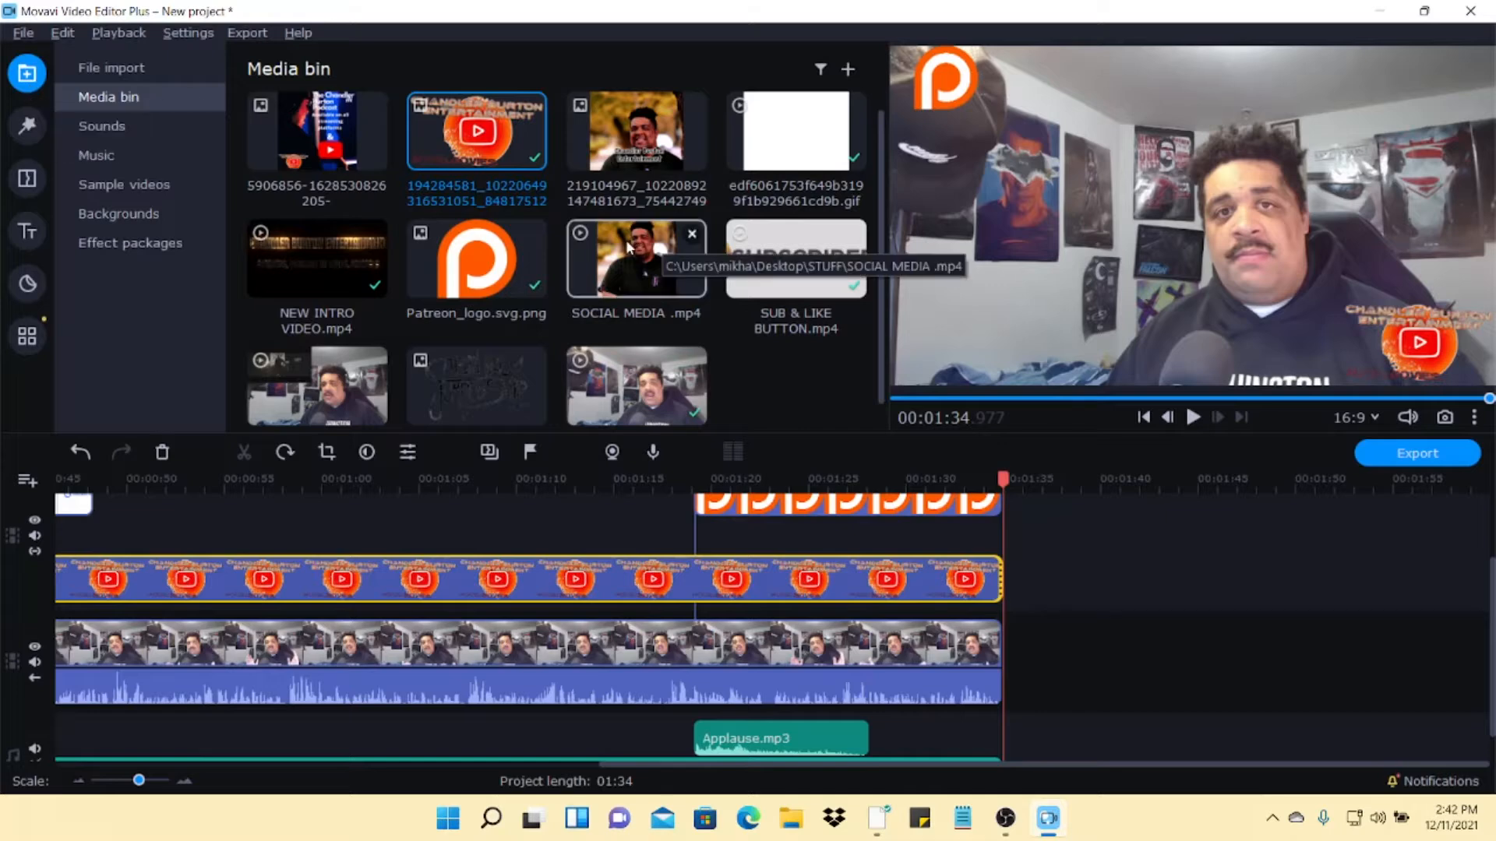
{"action": "scroll", "coordinate": [627, 240], "scroll_direction": "down", "scroll_amount": 1}
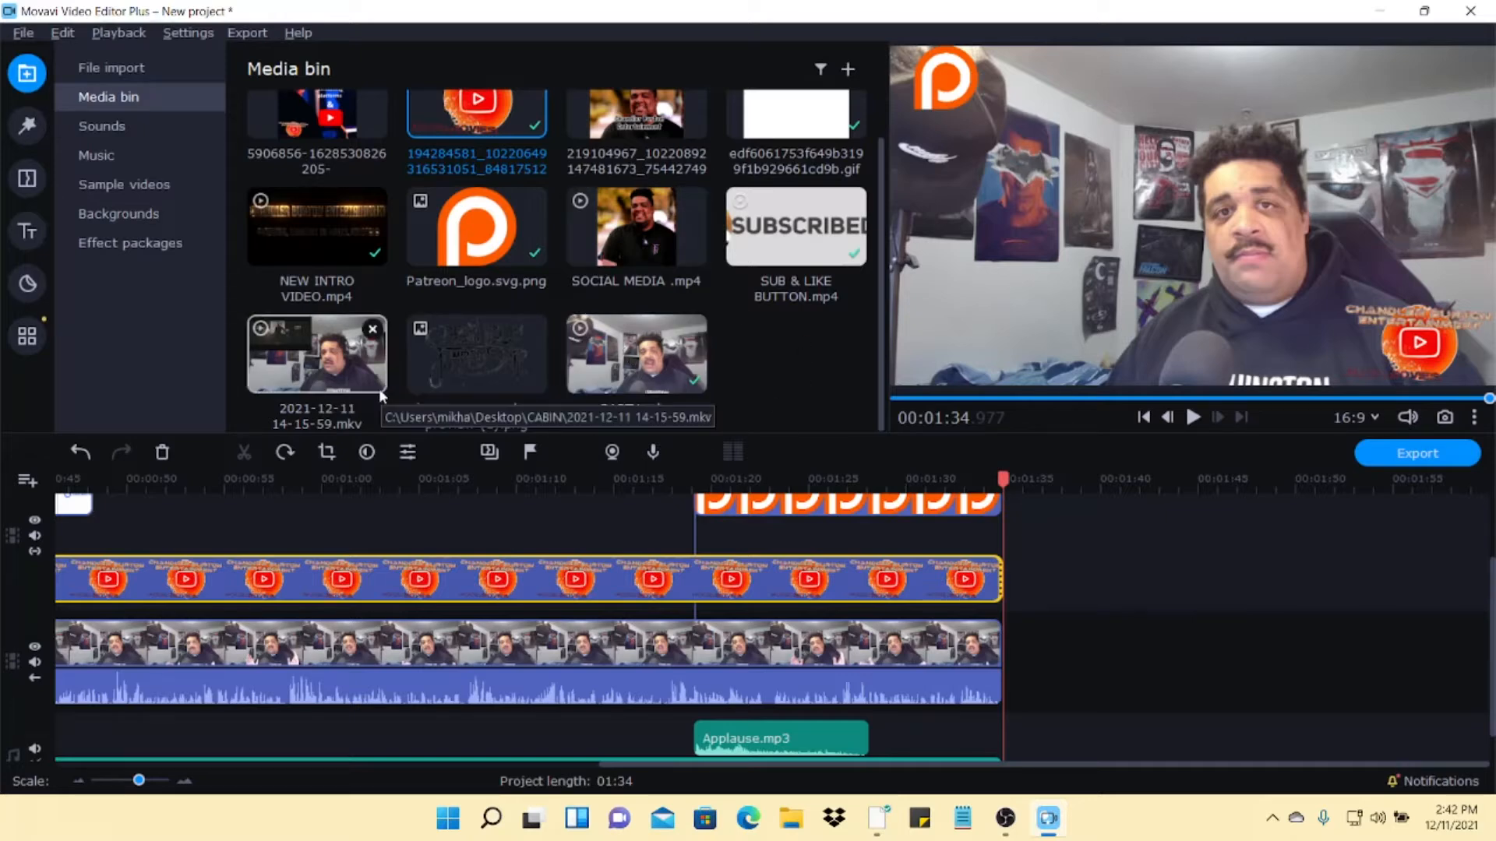
{"action": "left_click_drag", "start_coordinate": [308, 379], "coordinate": [1081, 646]}
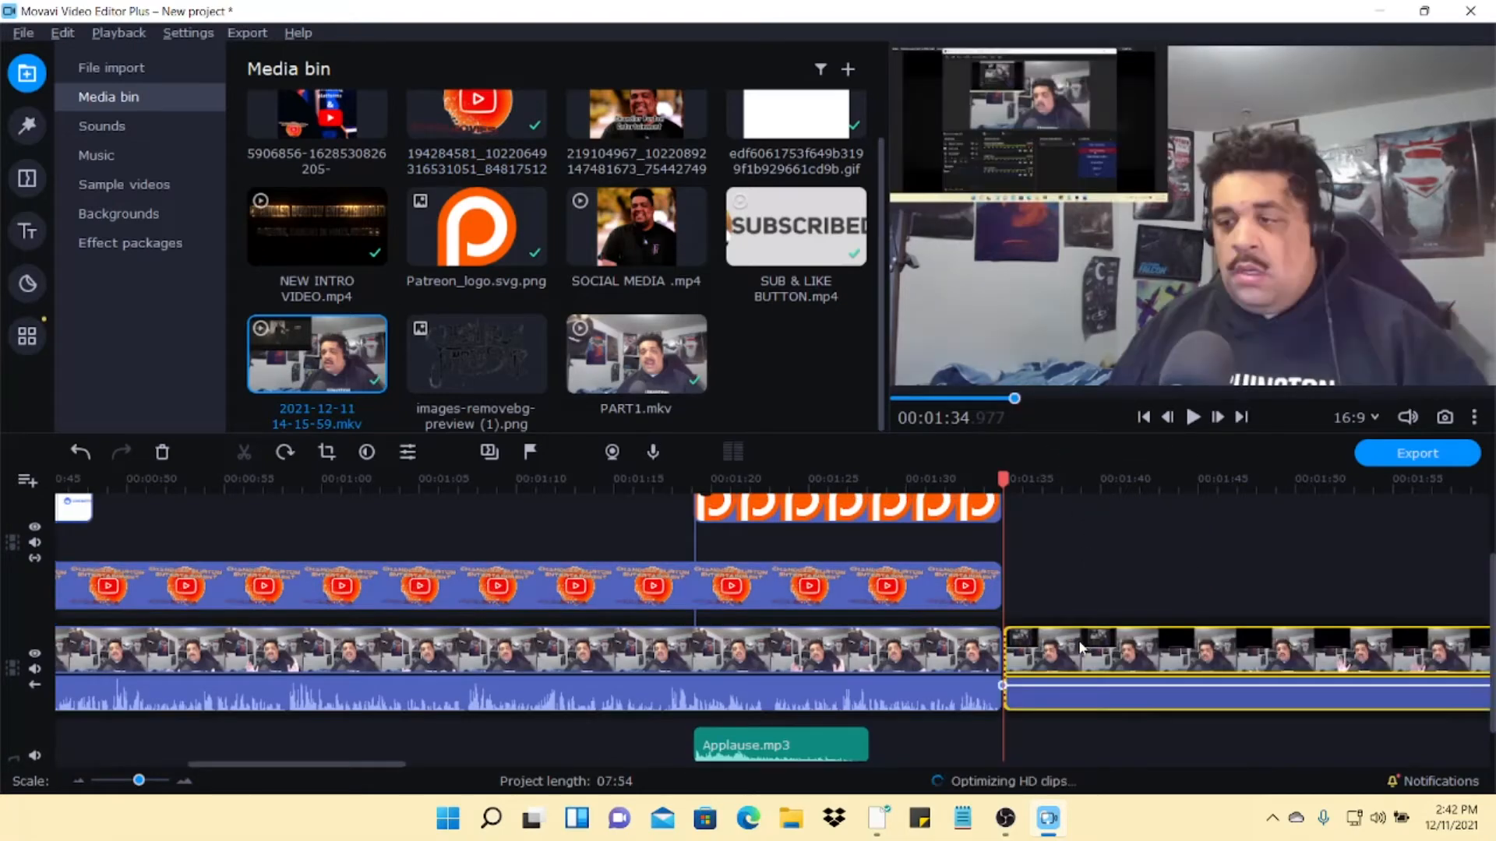
{"action": "scroll", "coordinate": [959, 666], "scroll_direction": "right", "scroll_amount": 2}
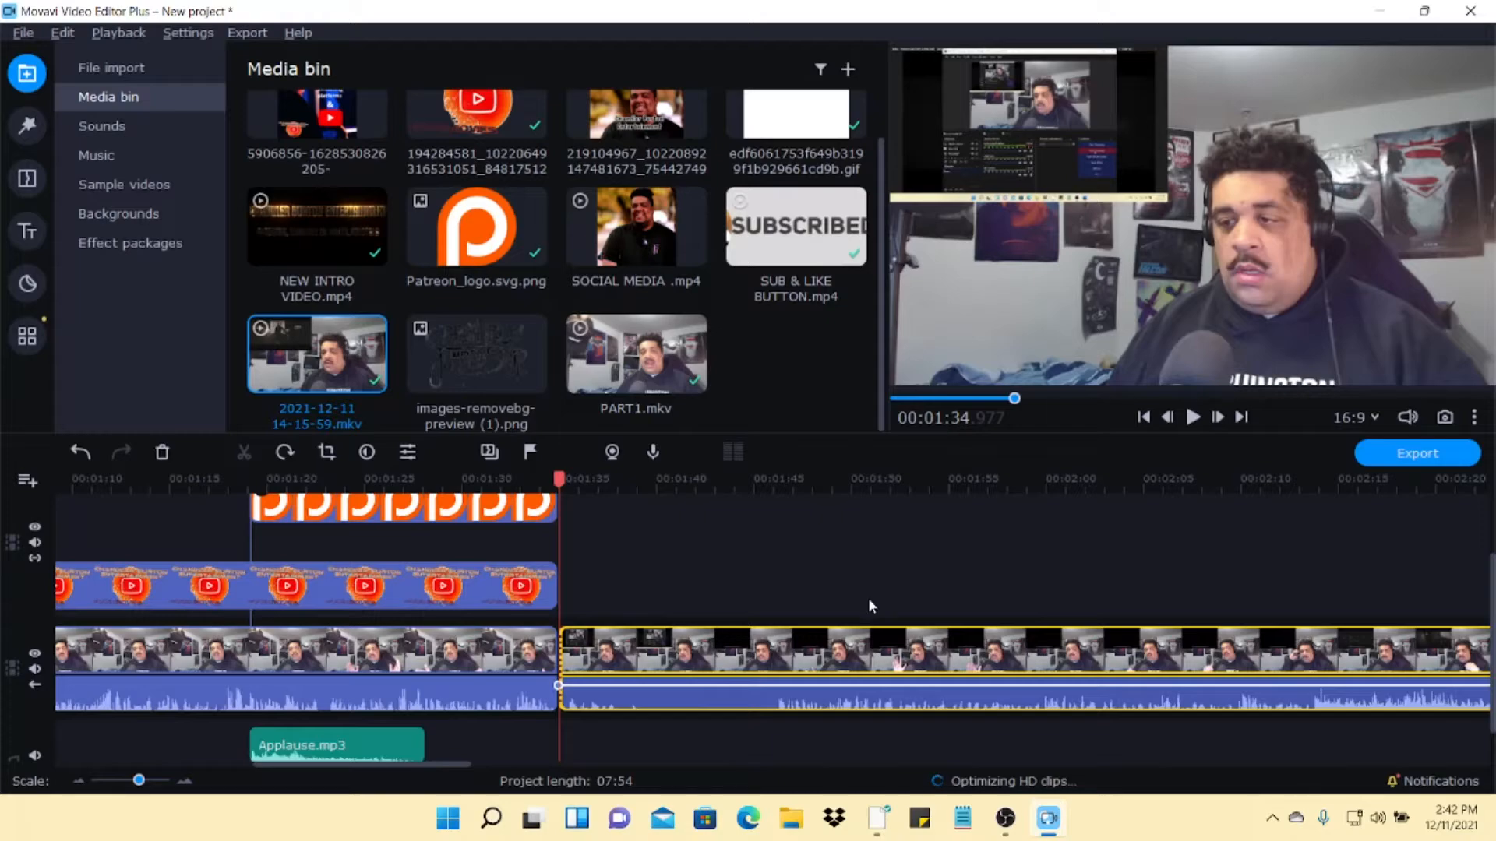
{"action": "scroll", "coordinate": [862, 601], "scroll_direction": "right", "scroll_amount": 20}
{"action": "scroll", "coordinate": [838, 594], "scroll_direction": "left", "scroll_amount": 18}
{"action": "scroll", "coordinate": [832, 585], "scroll_direction": "left", "scroll_amount": 11}
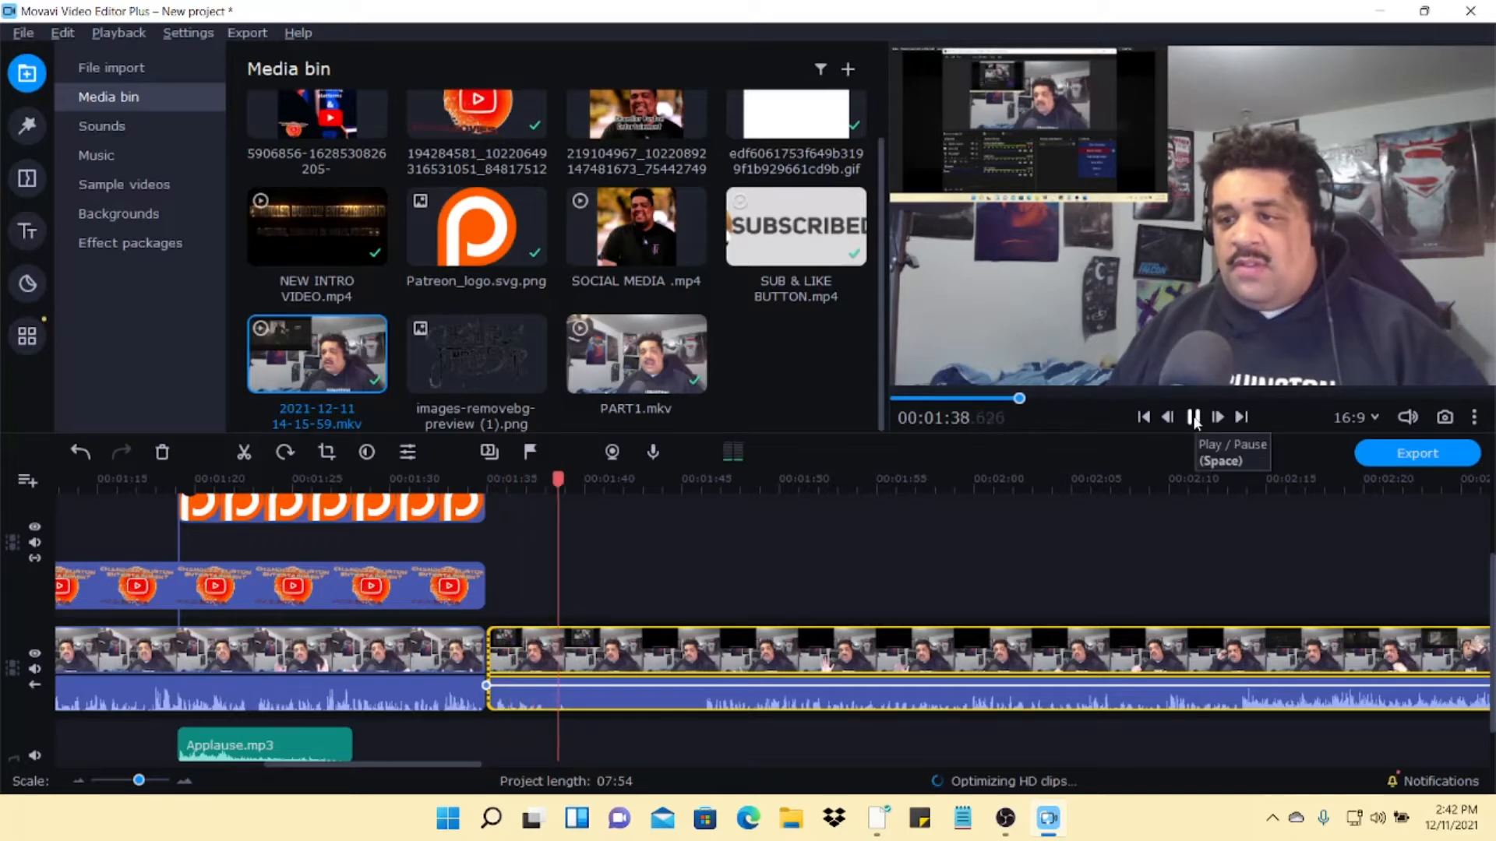
{"action": "left_click", "coordinate": [1195, 418]}
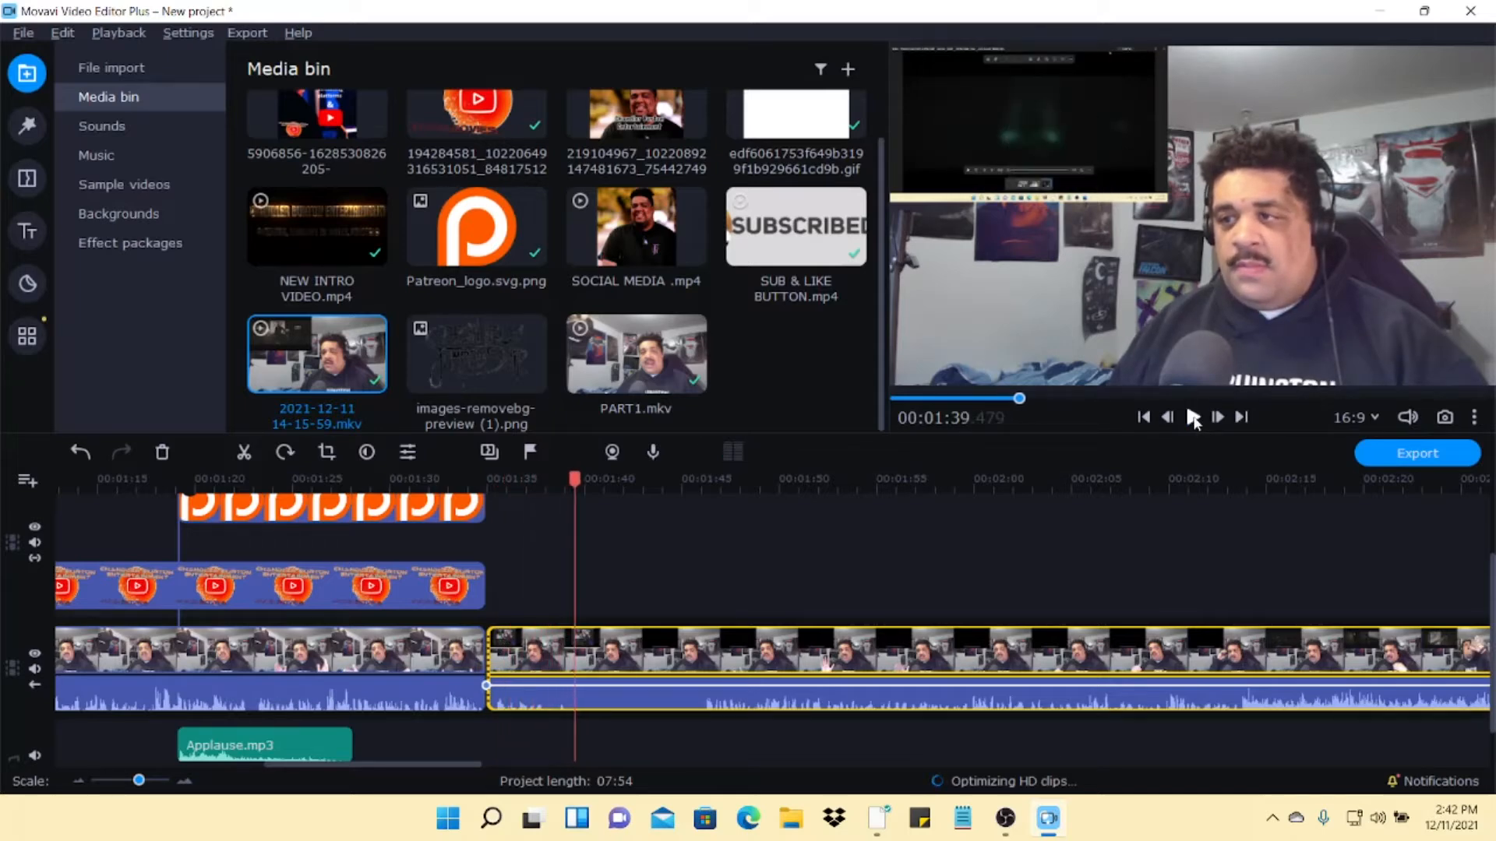
{"action": "left_click", "coordinate": [1195, 418]}
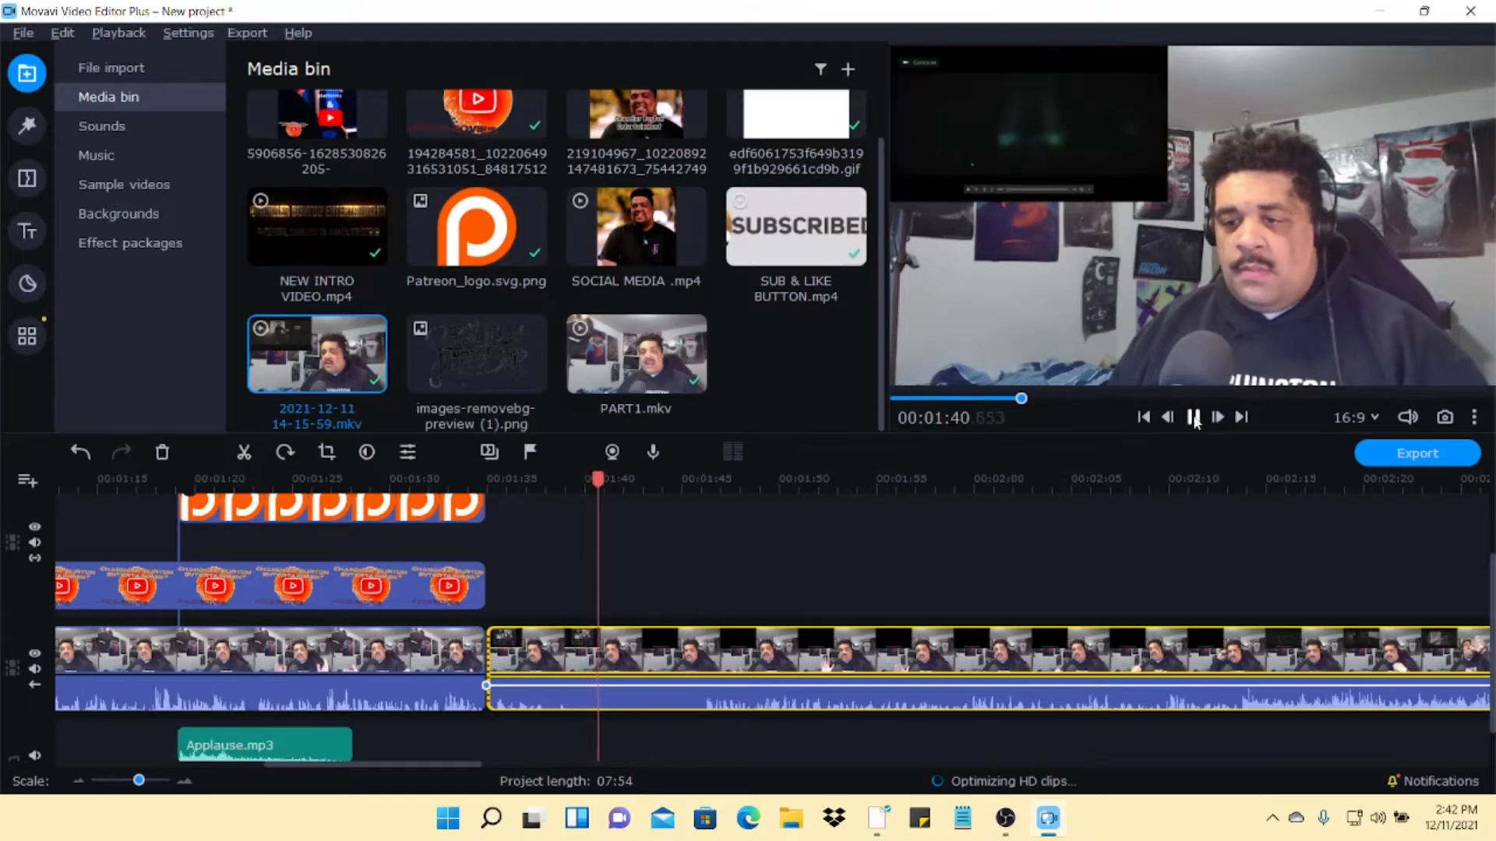
{"action": "left_click", "coordinate": [1193, 418]}
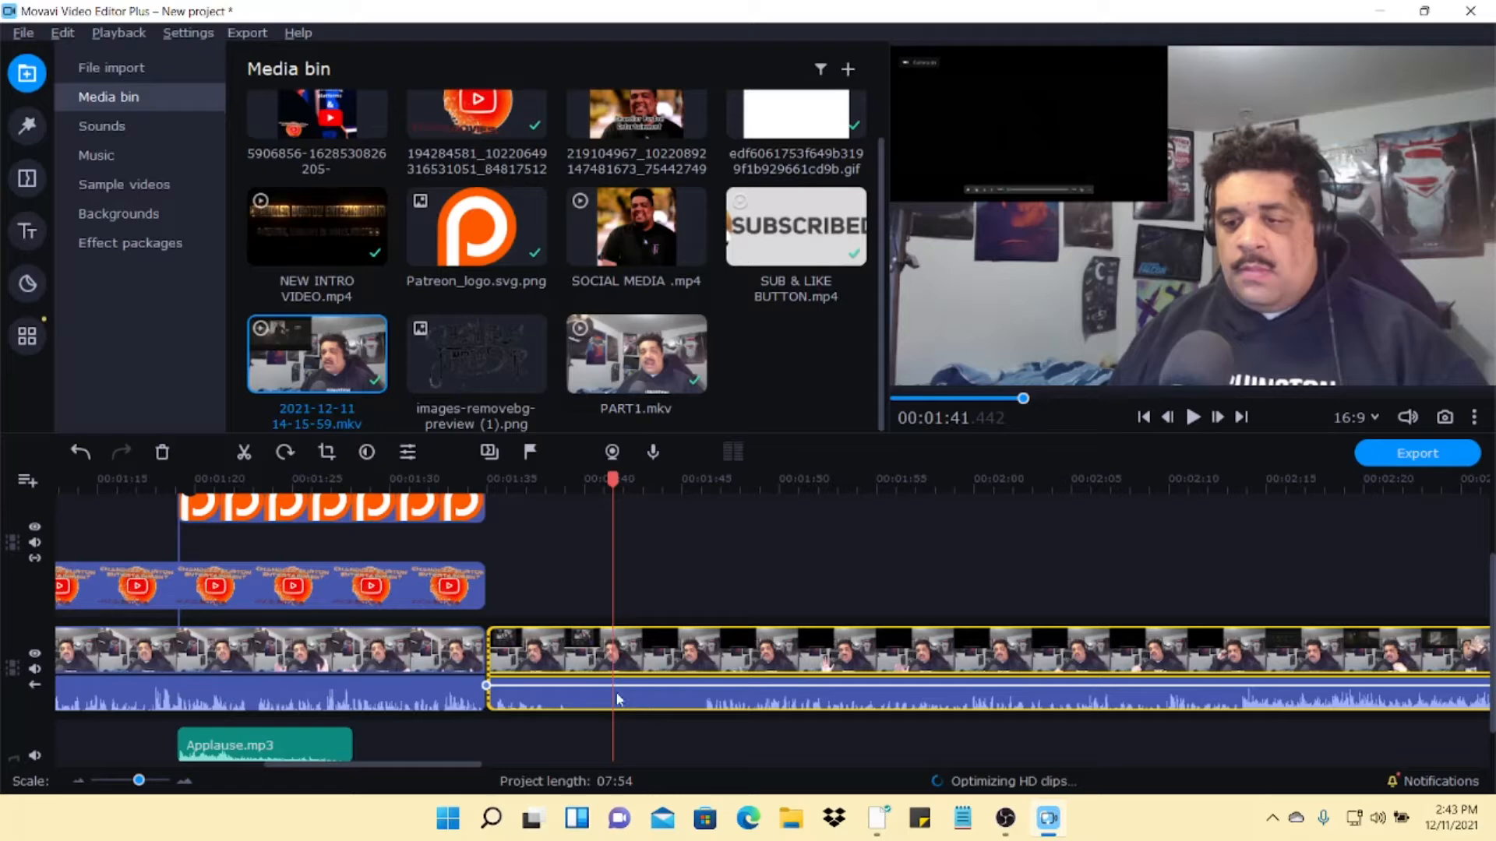
{"action": "left_click_drag", "start_coordinate": [487, 663], "coordinate": [683, 674]}
{"action": "left_click", "coordinate": [1194, 417]}
{"action": "key", "text": "space"}
{"action": "left_click_drag", "start_coordinate": [485, 663], "coordinate": [505, 666]}
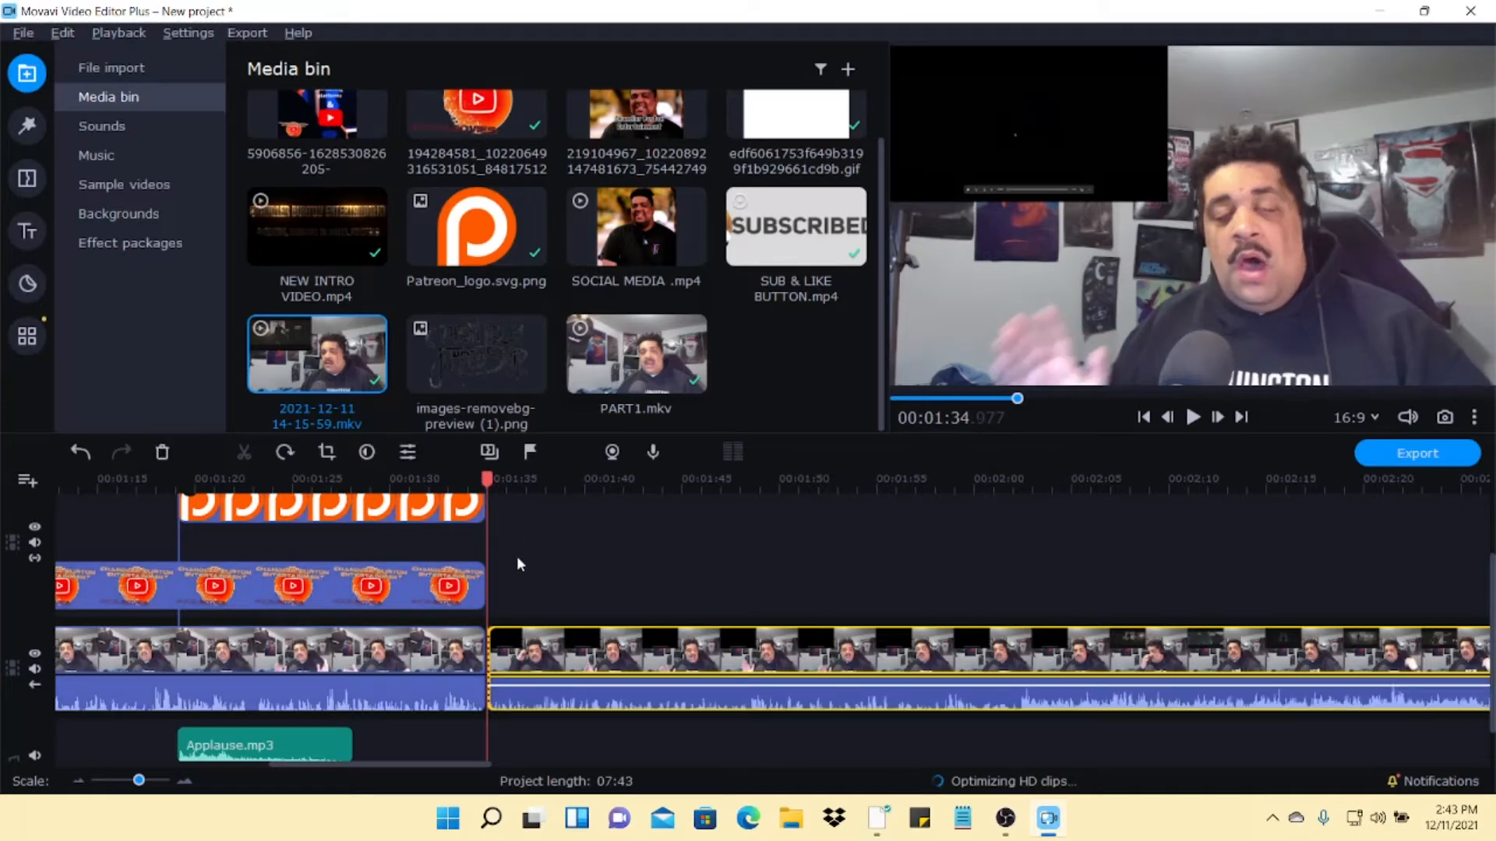
- Play across the cut from the end of PART1 into the trimmed recording to check the transition
{"action": "left_click_drag", "start_coordinate": [487, 480], "coordinate": [460, 490]}
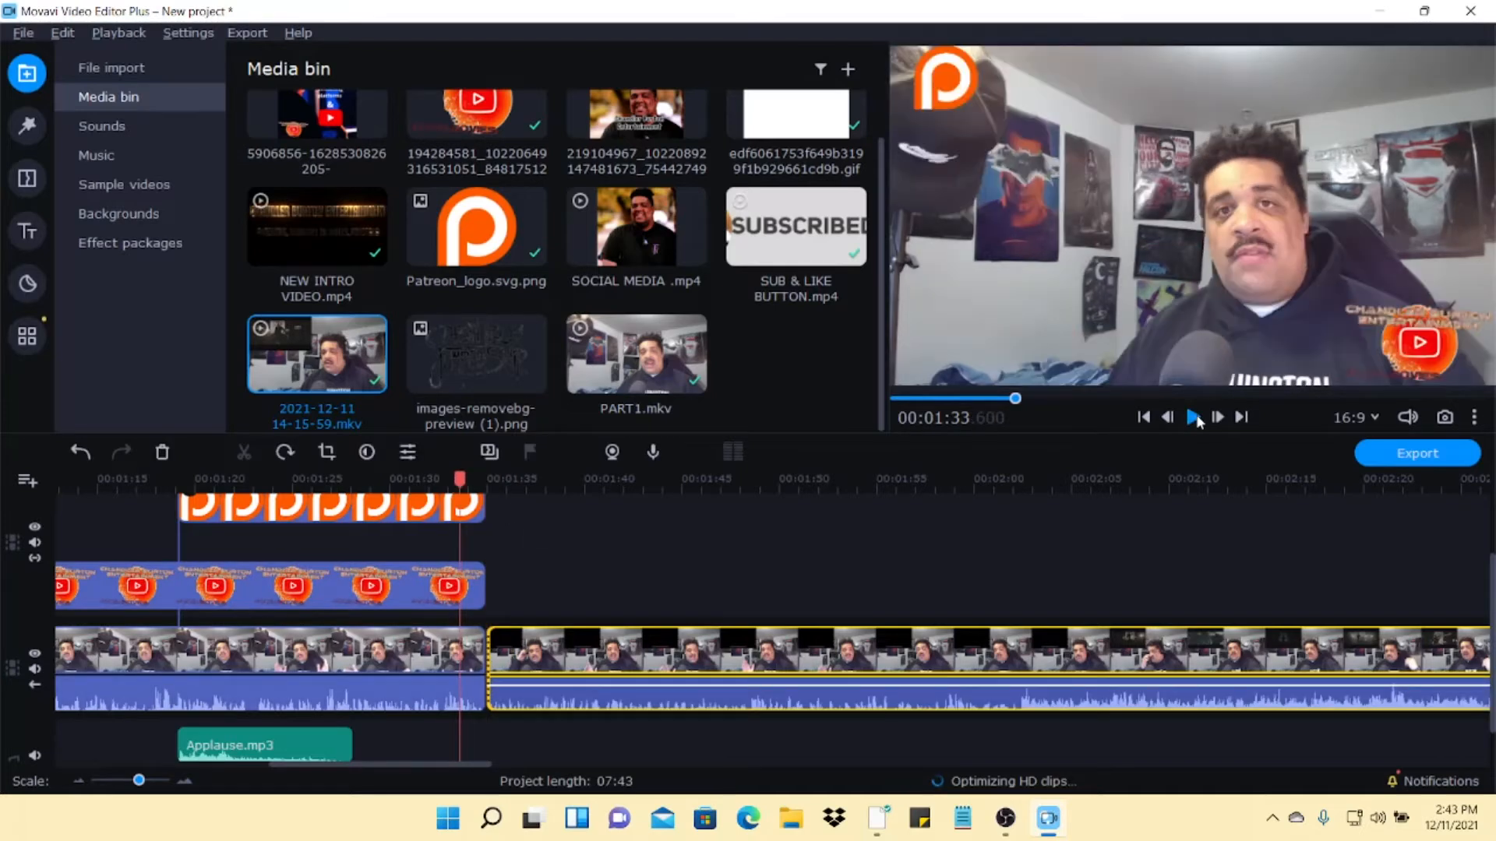
{"action": "left_click", "coordinate": [1195, 418]}
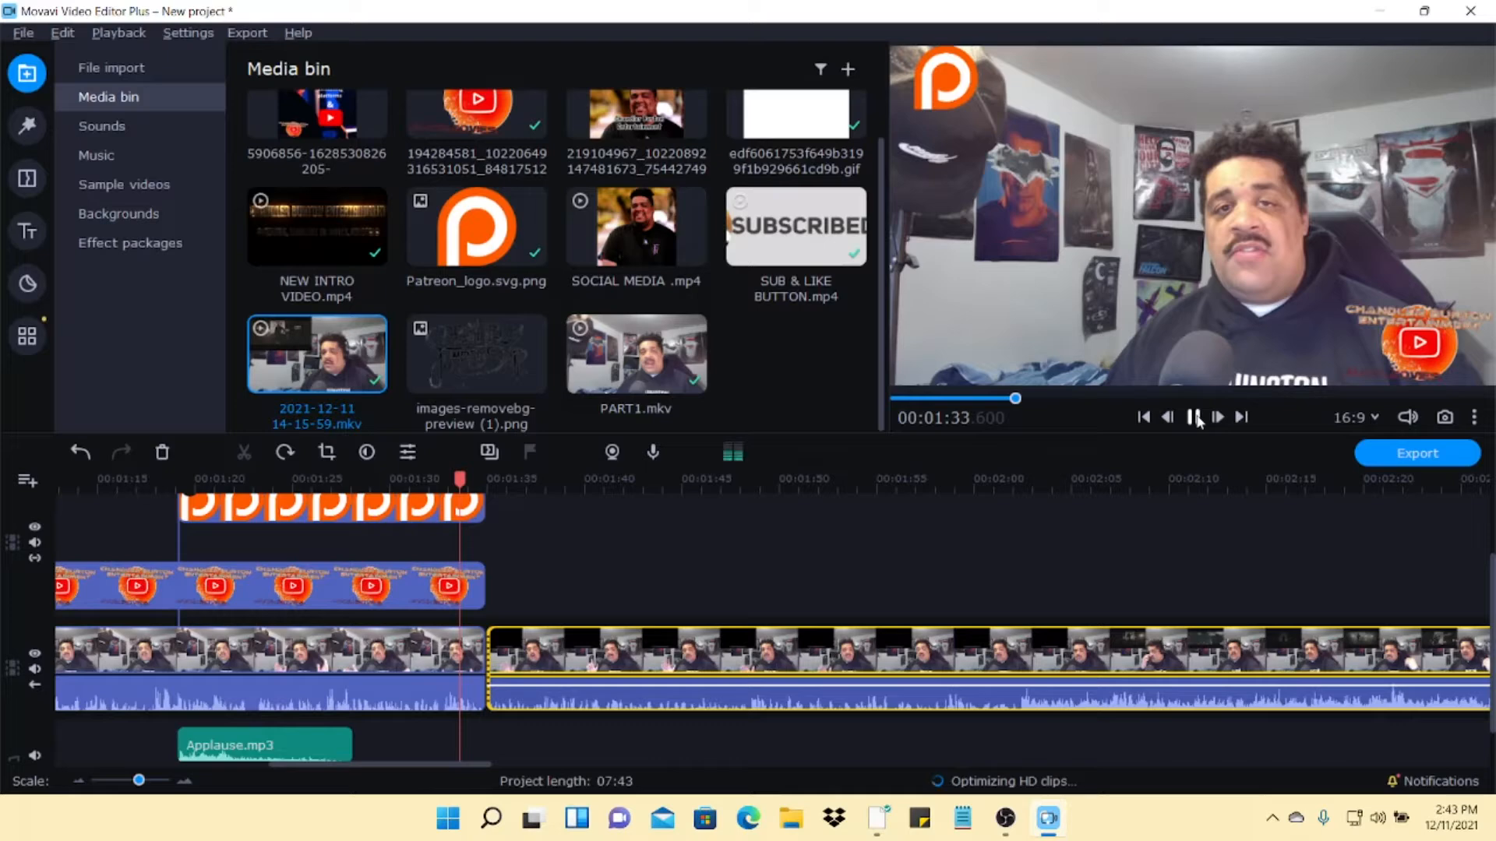
{"action": "left_click", "coordinate": [1195, 418]}
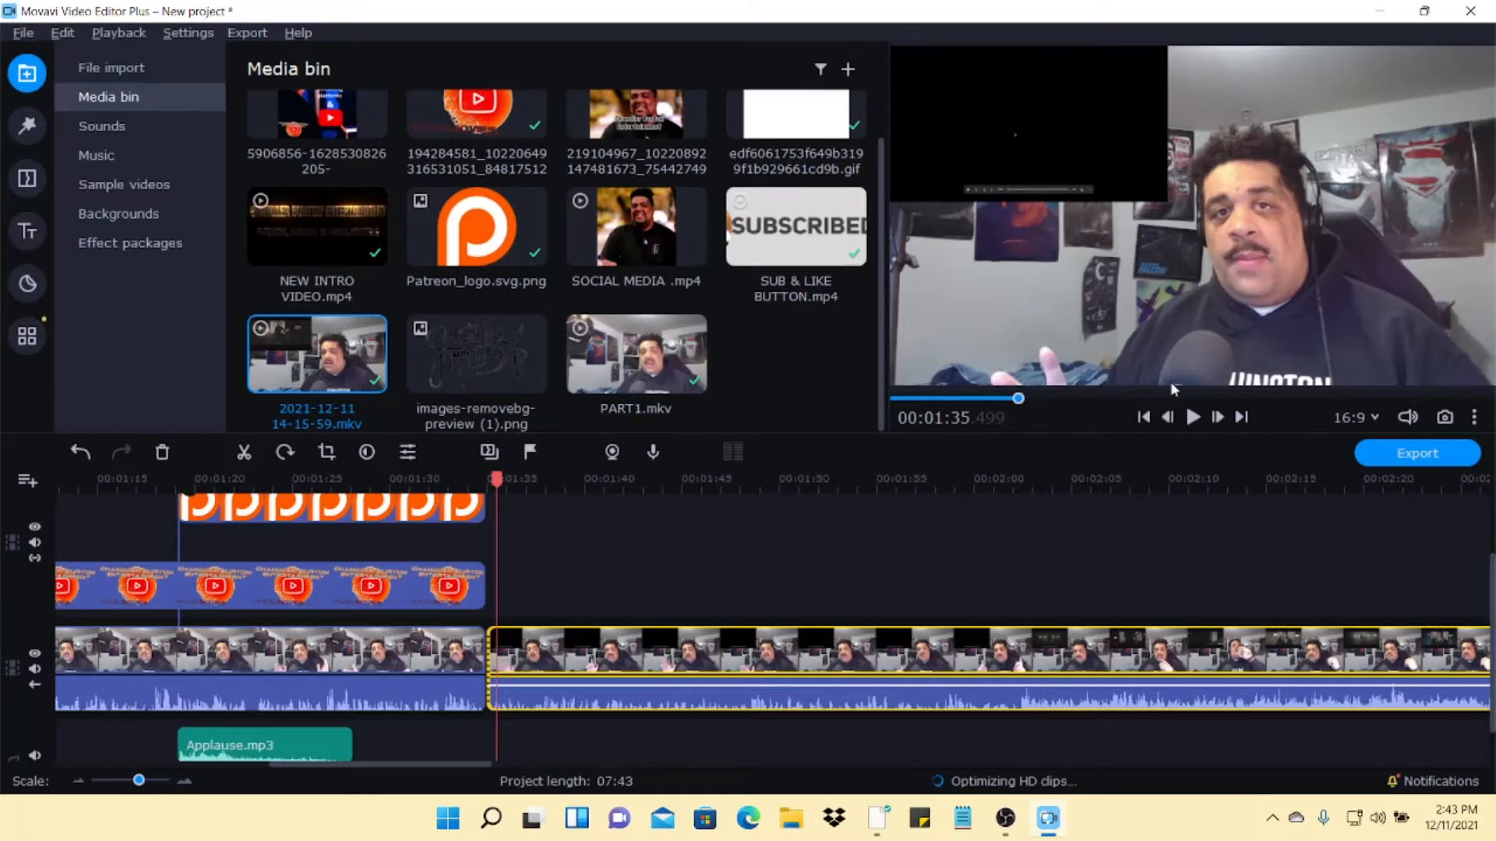
{"action": "scroll", "coordinate": [1083, 547], "scroll_direction": "down", "scroll_amount": 5}
{"action": "scroll", "coordinate": [1068, 549], "scroll_direction": "down", "scroll_amount": 15}
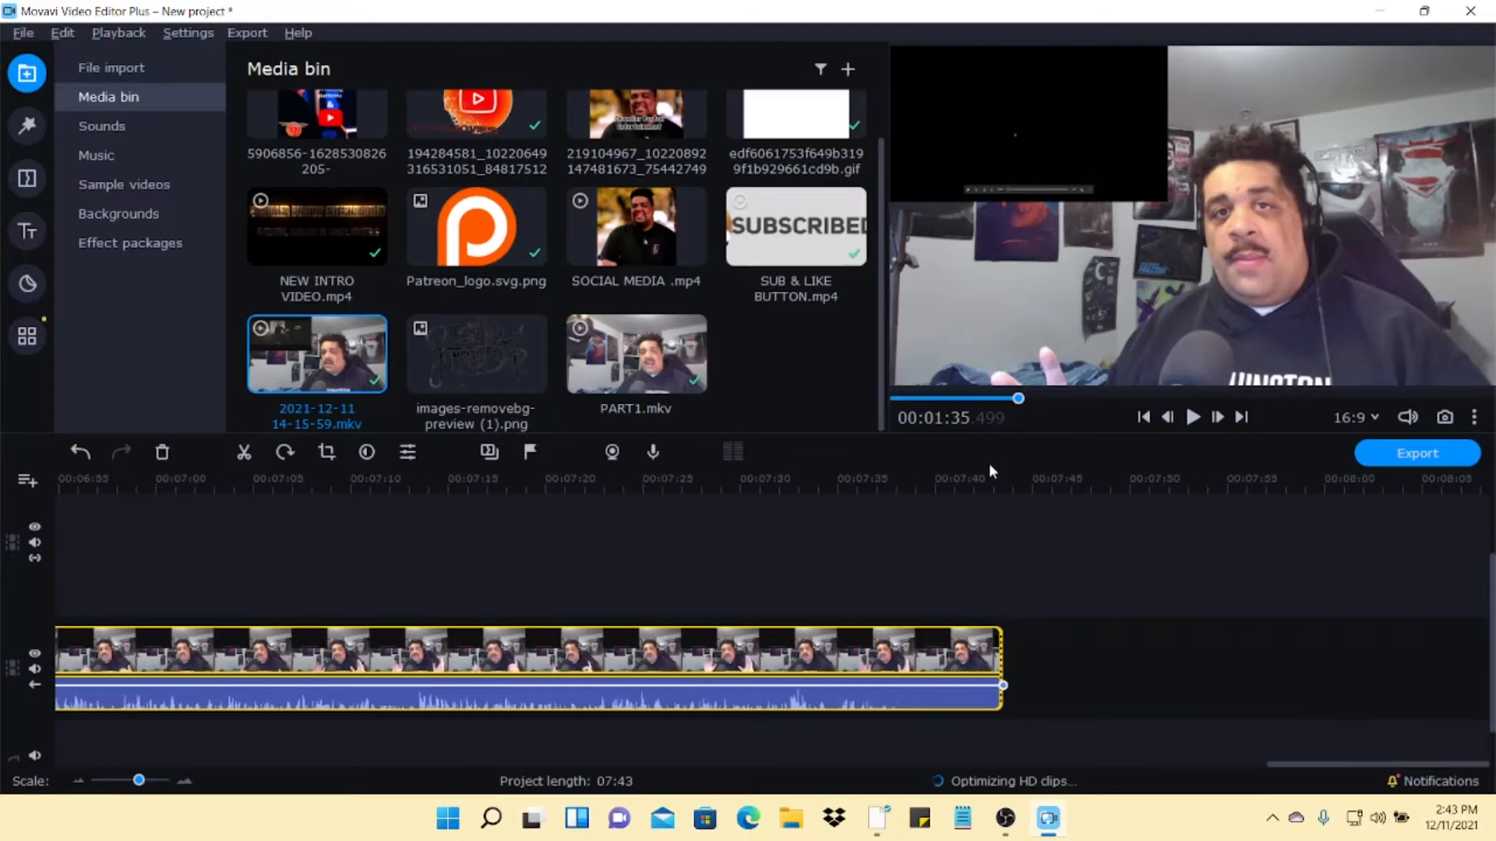
{"action": "left_click", "coordinate": [832, 656]}
{"action": "left_click", "coordinate": [1192, 418]}
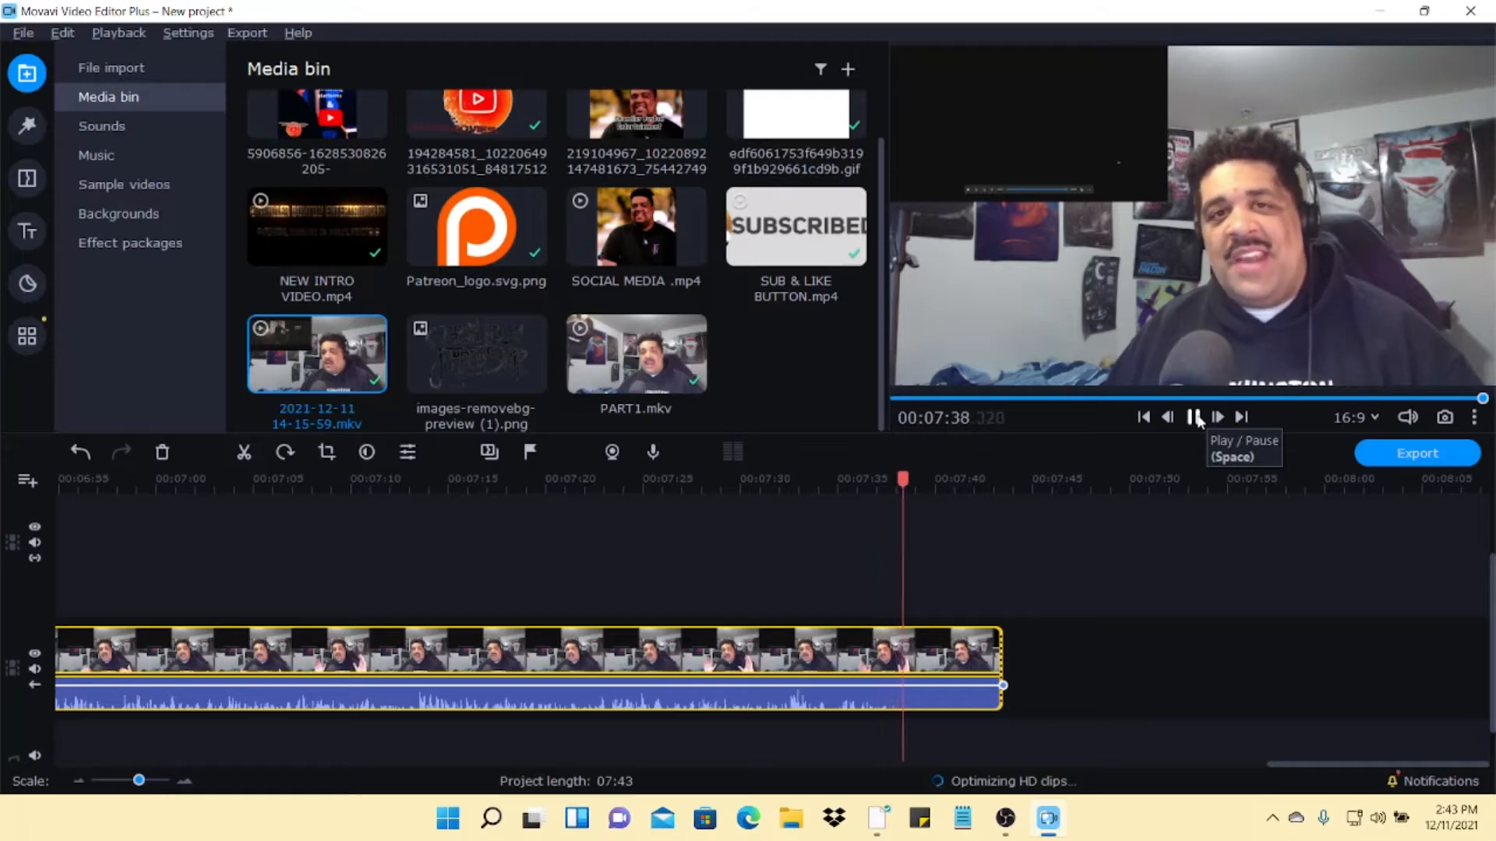
{"action": "left_click", "coordinate": [1194, 419]}
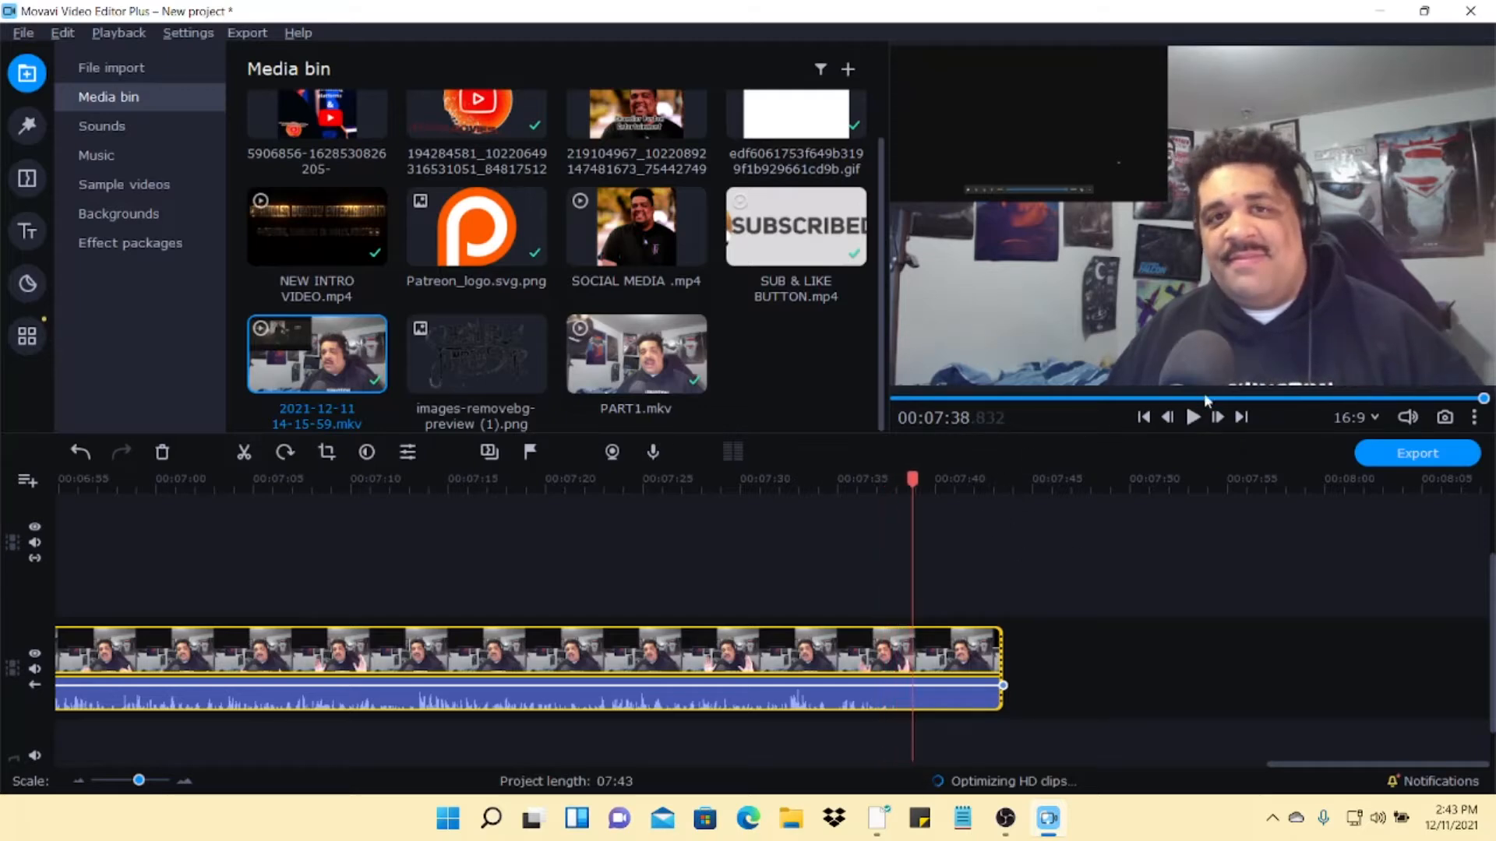
{"action": "left_click", "coordinate": [1194, 418]}
{"action": "left_click", "coordinate": [1195, 419]}
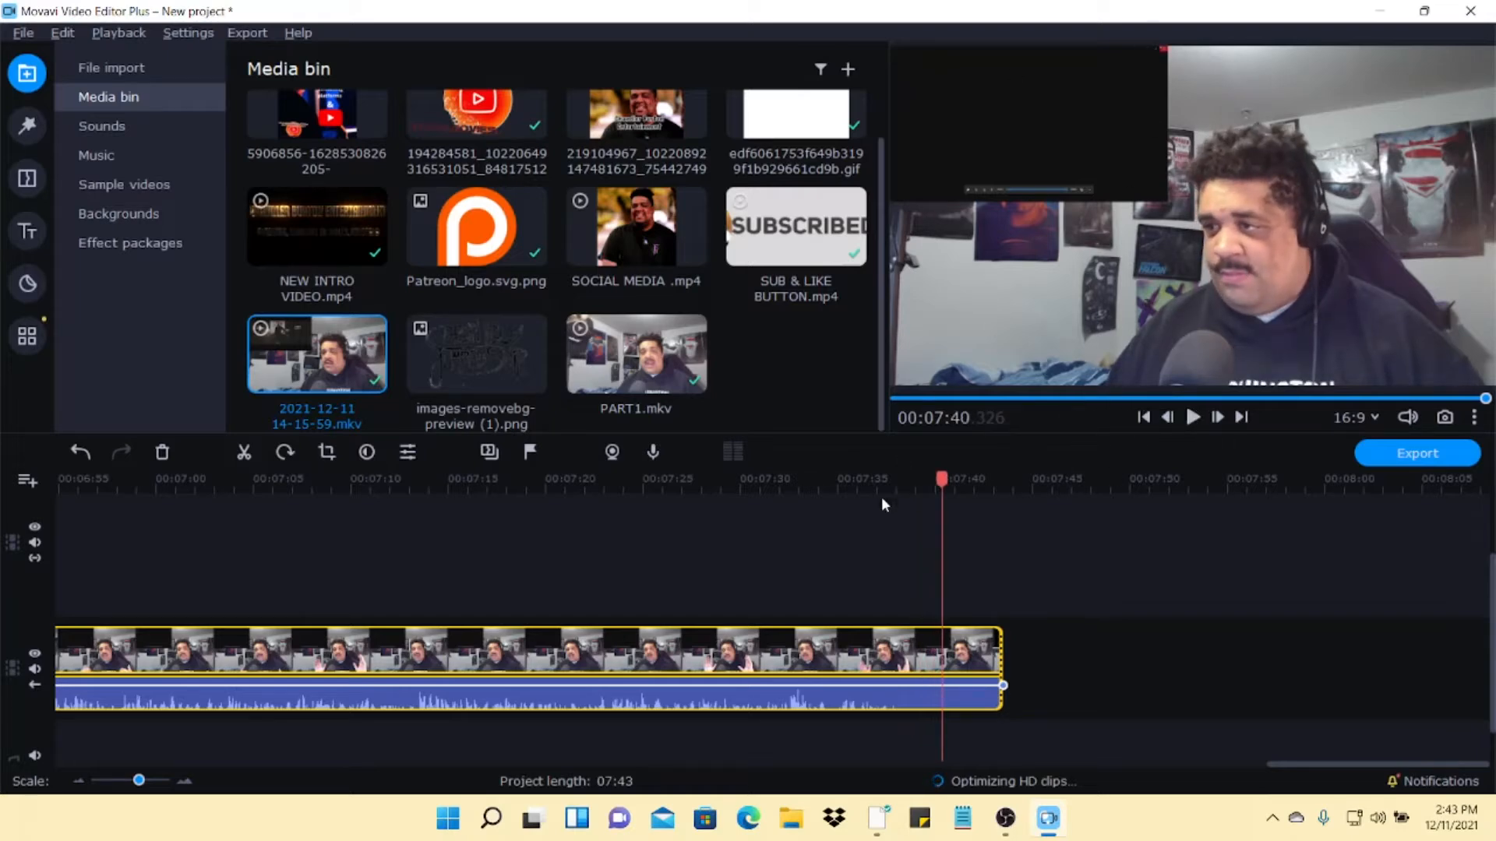
{"action": "left_click_drag", "start_coordinate": [942, 478], "coordinate": [832, 481]}
{"action": "left_click", "coordinate": [1192, 418]}
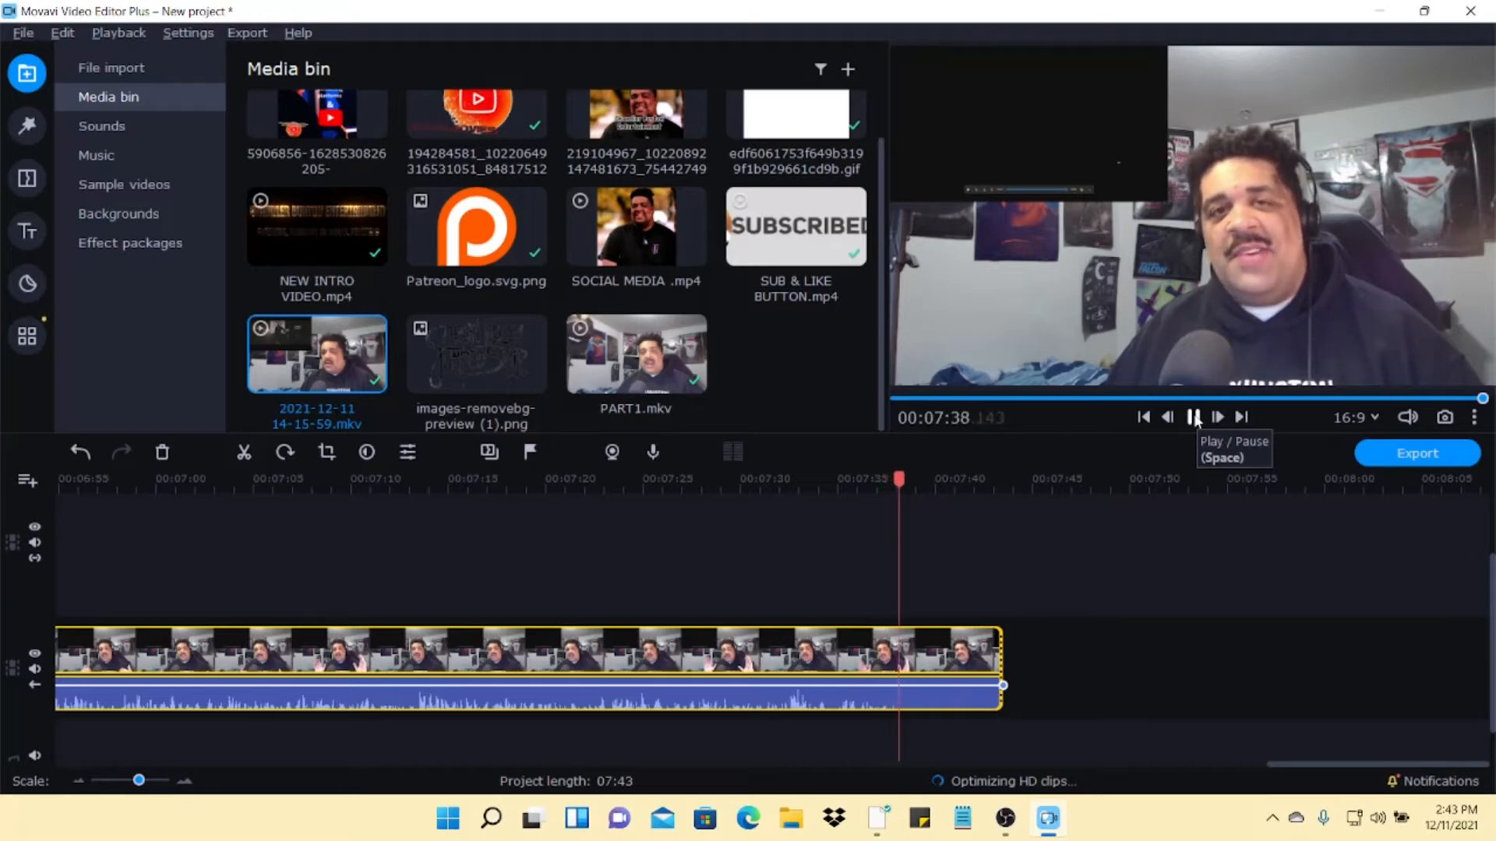
{"action": "left_click", "coordinate": [1194, 418]}
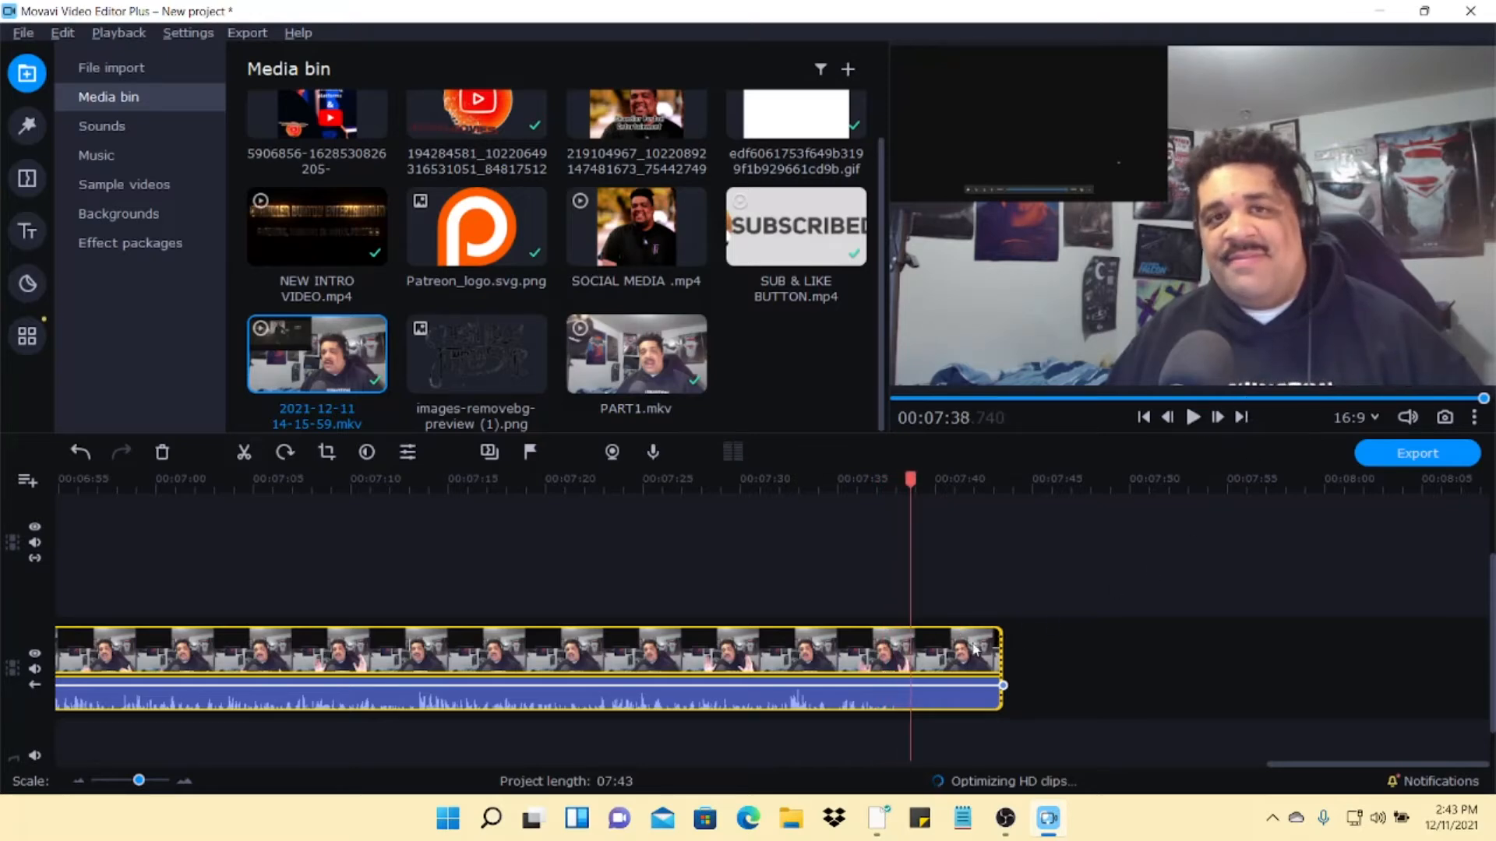
{"action": "left_click_drag", "start_coordinate": [999, 648], "coordinate": [912, 652]}
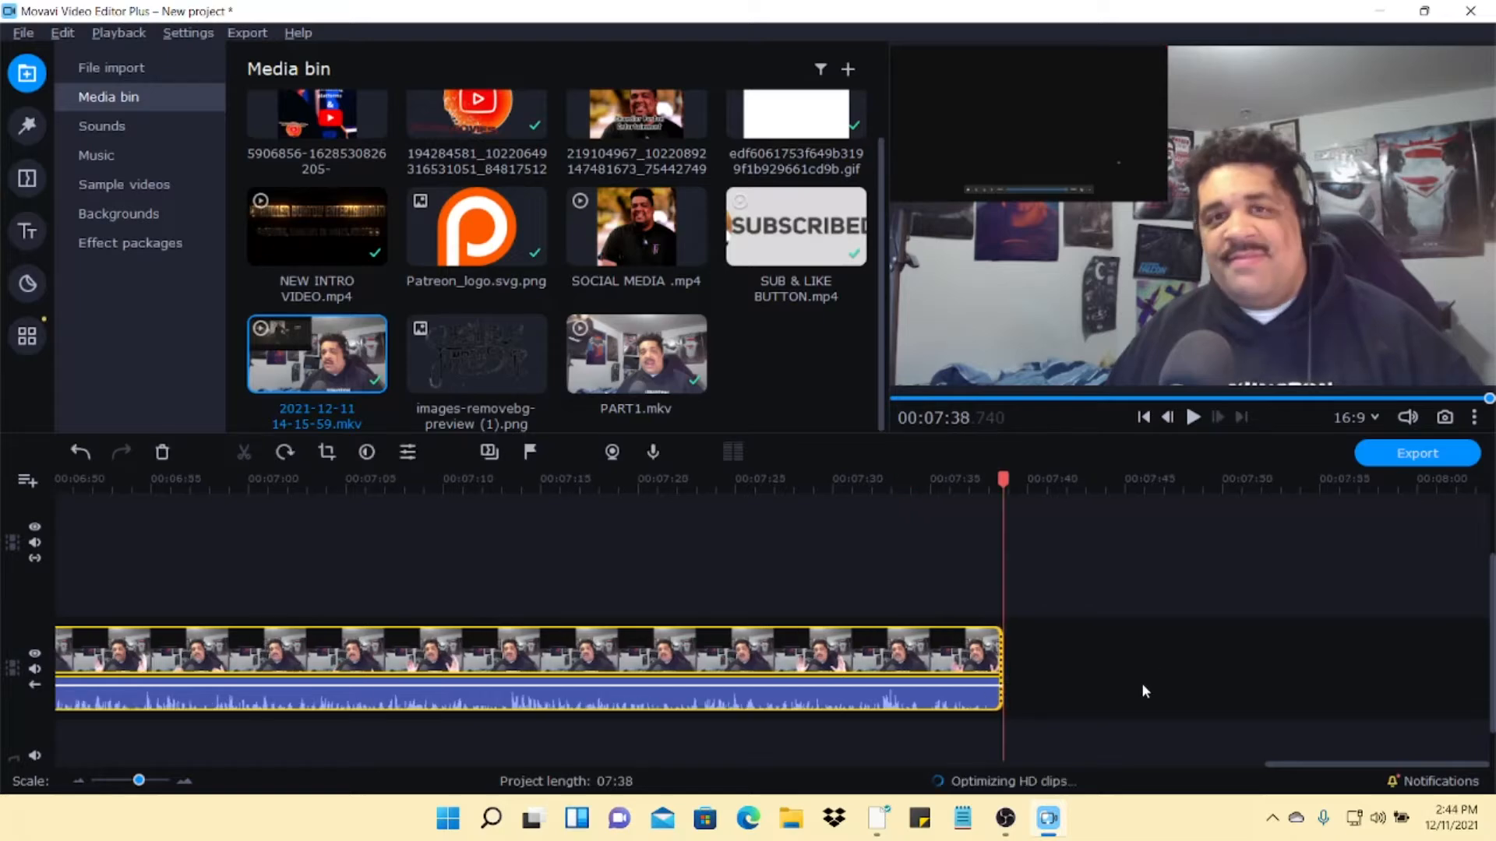
- Examine the trimmed recording along the timeline from its end back to its start, including the frame at 00:02:02
{"action": "scroll", "coordinate": [793, 658], "scroll_direction": "left", "scroll_amount": 15}
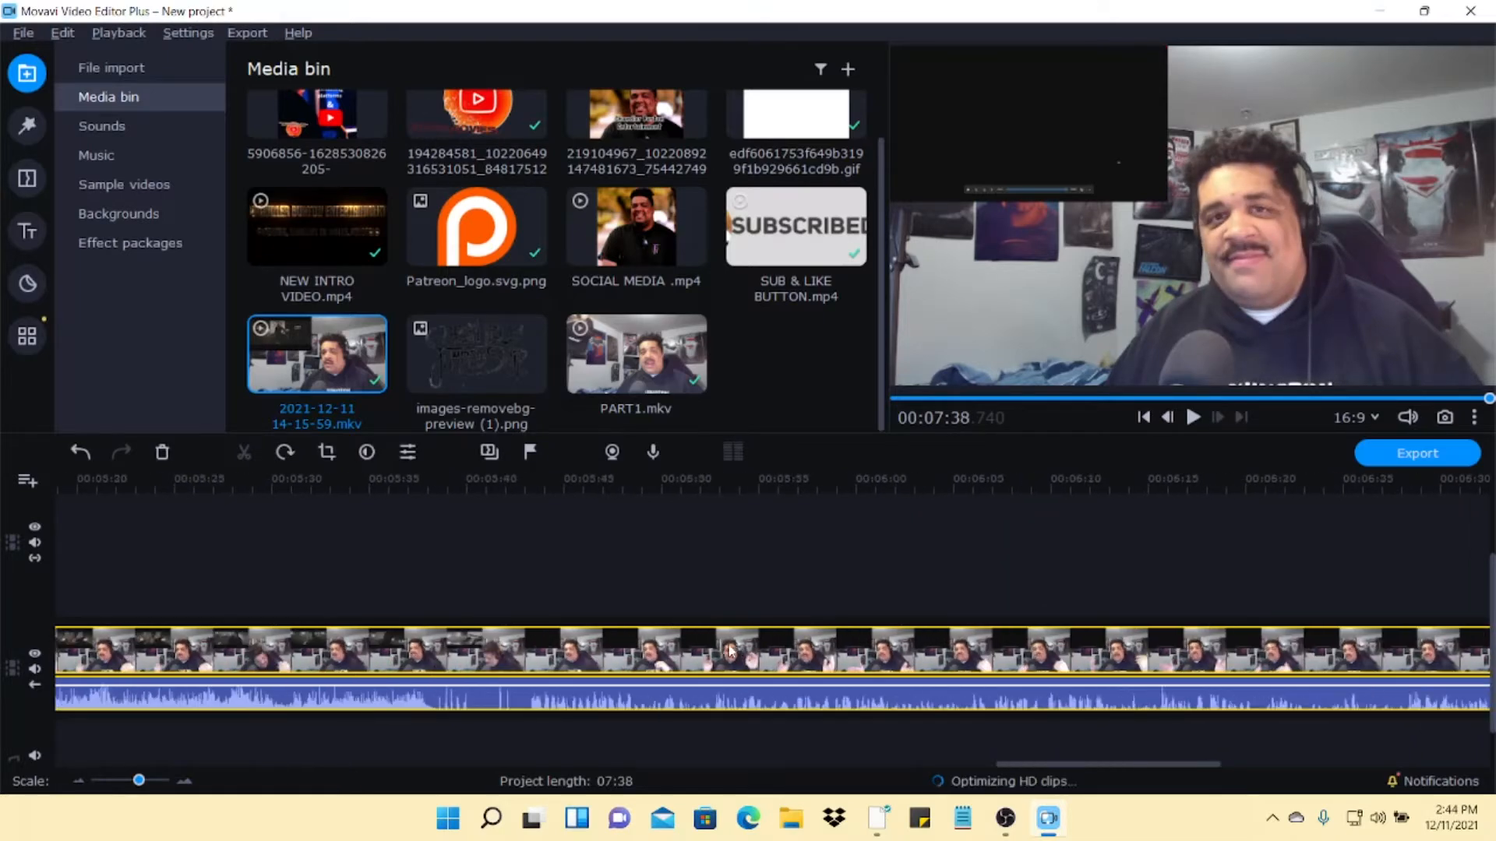
{"action": "scroll", "coordinate": [717, 651], "scroll_direction": "left", "scroll_amount": 6}
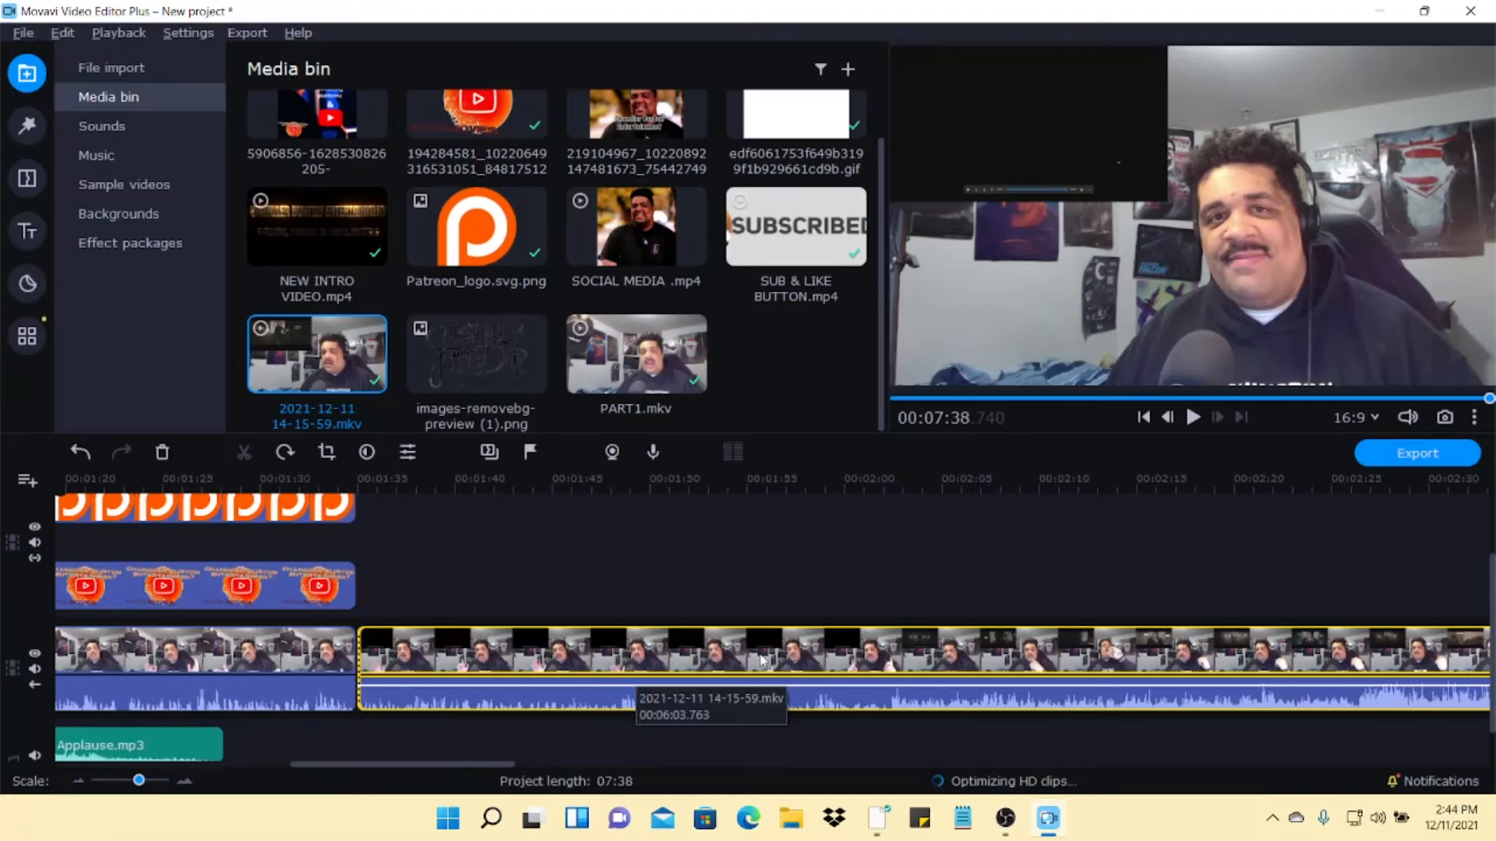
{"action": "scroll", "coordinate": [759, 660], "scroll_direction": "left", "scroll_amount": 3}
{"action": "scroll", "coordinate": [756, 660], "scroll_direction": "right", "scroll_amount": 3}
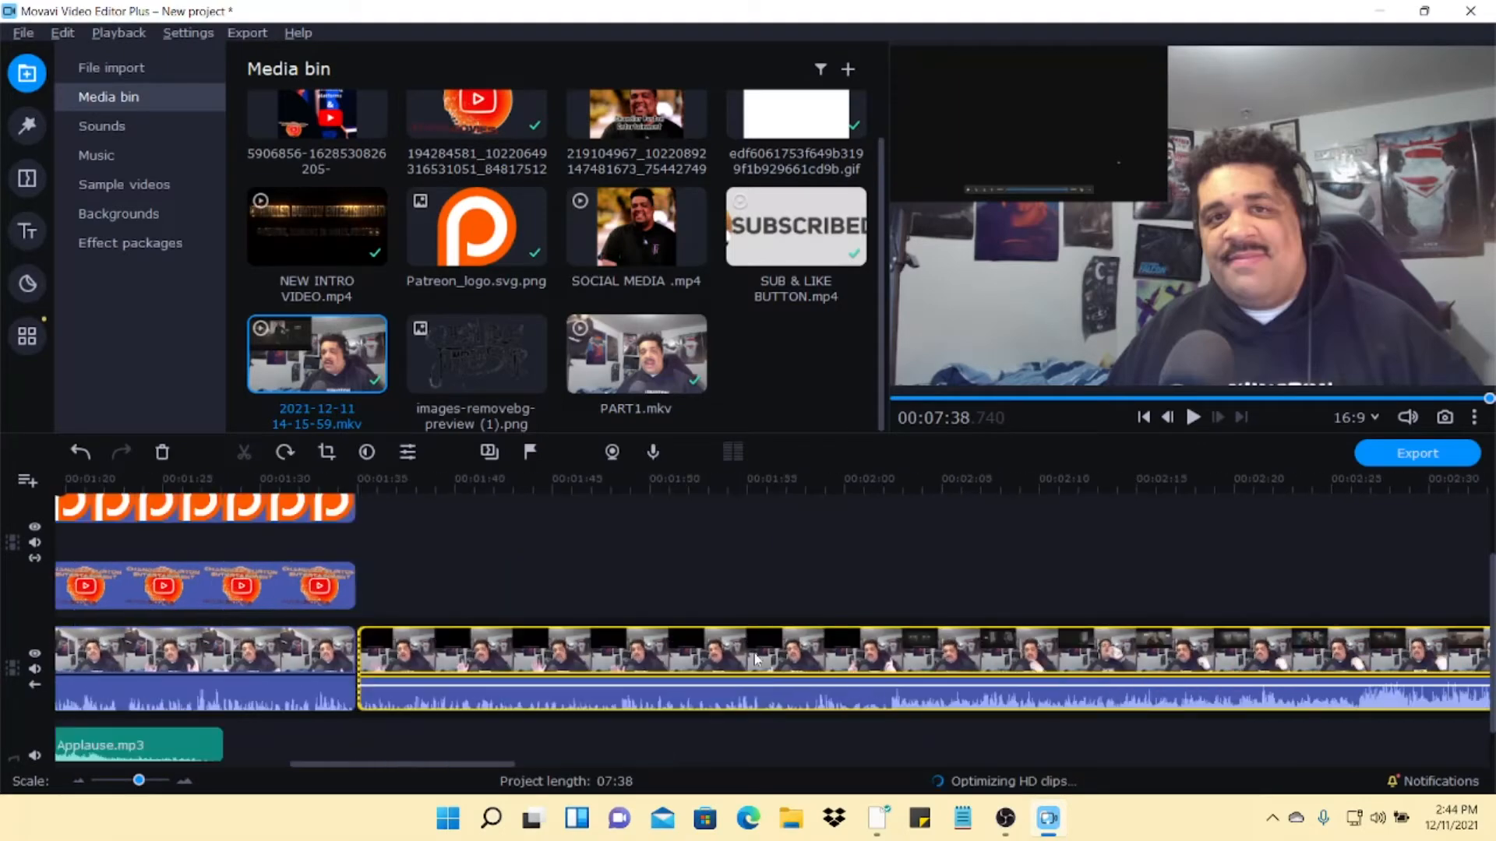
{"action": "left_click", "coordinate": [338, 654]}
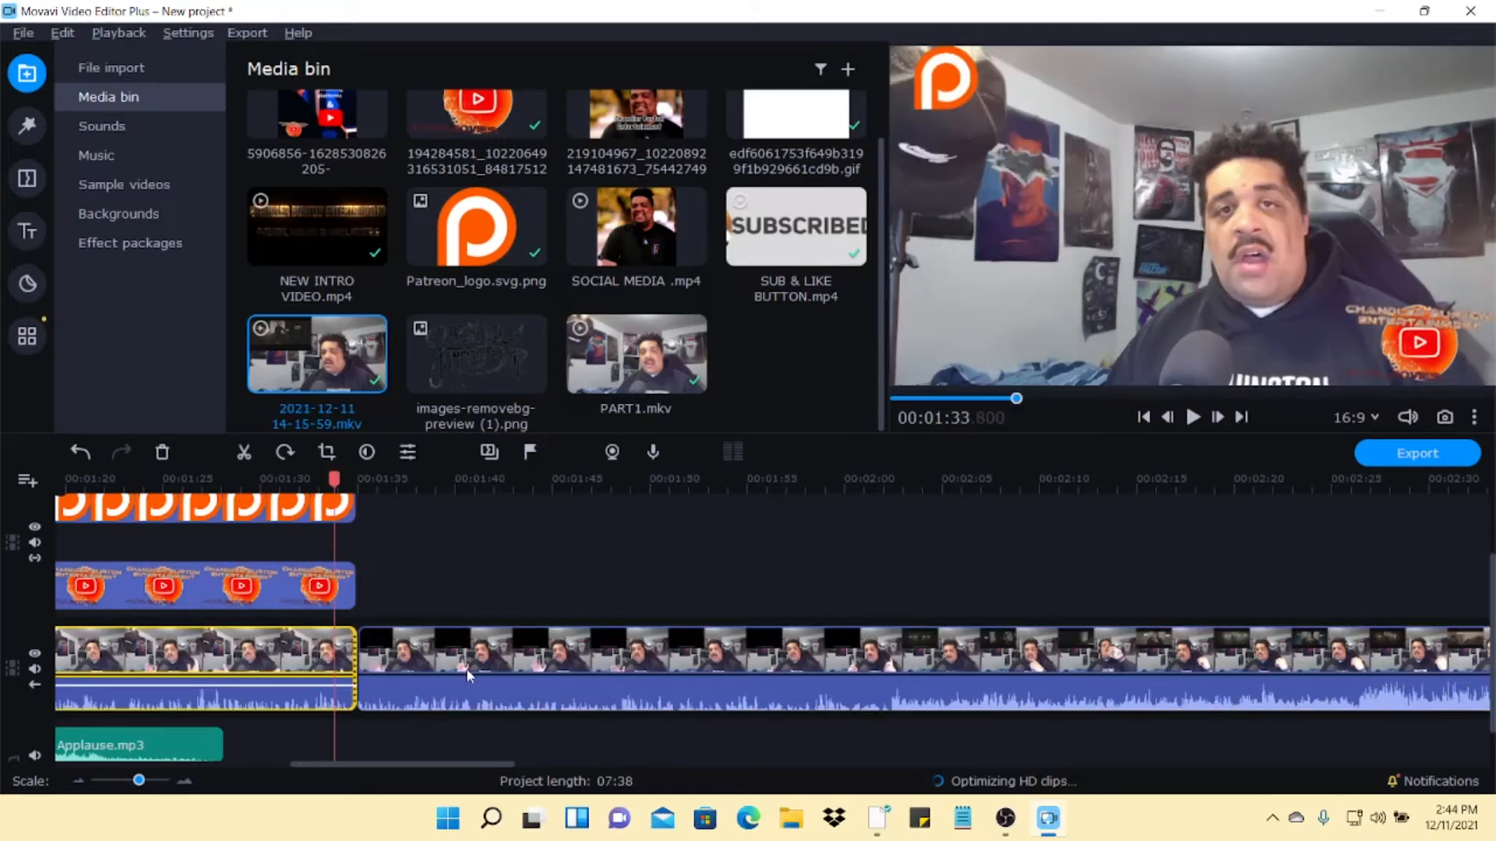
{"action": "left_click", "coordinate": [400, 663]}
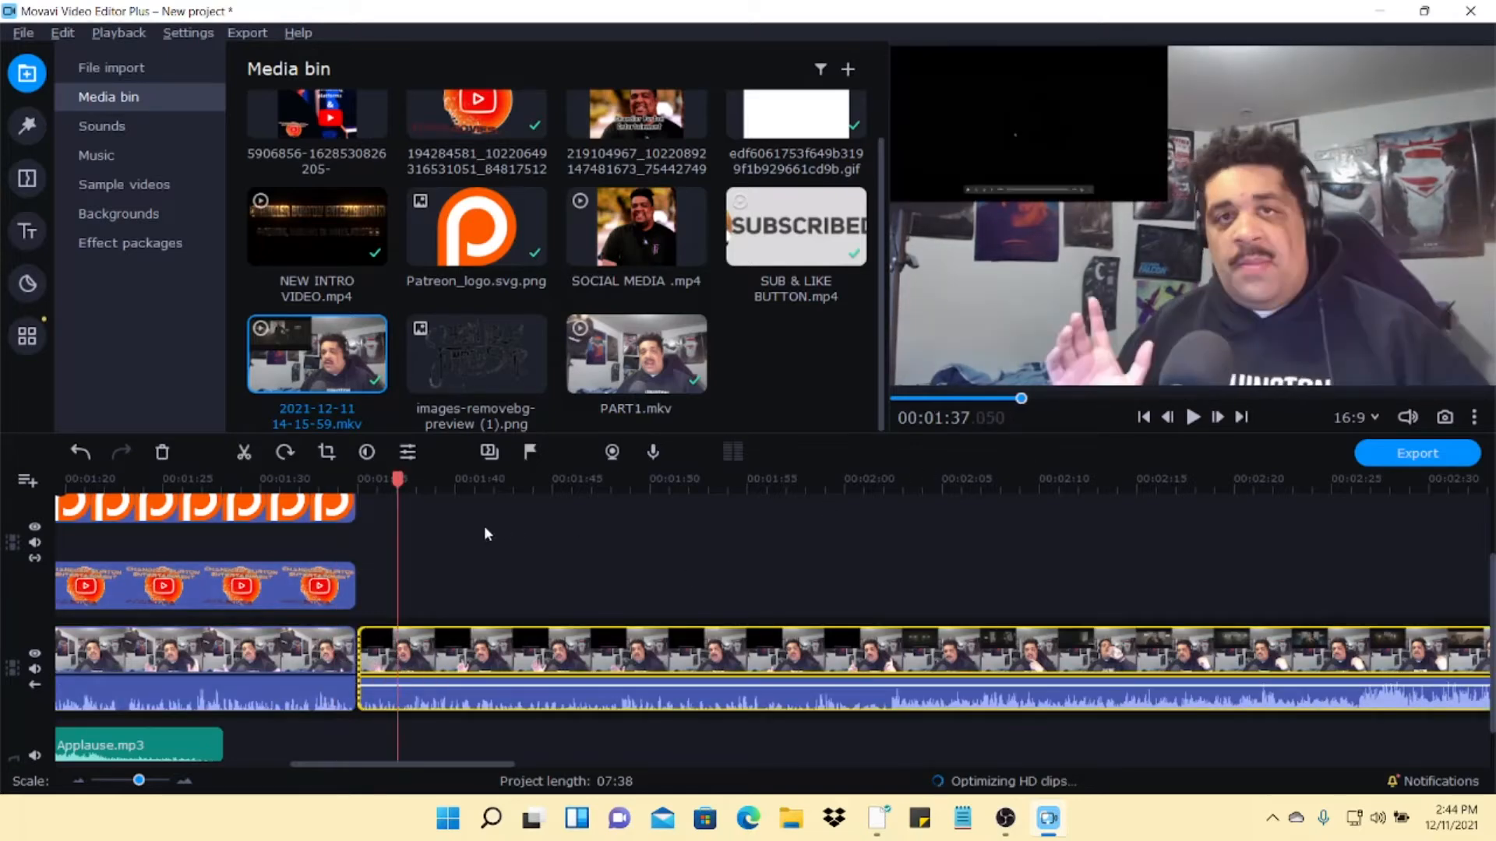
{"action": "left_click_drag", "start_coordinate": [402, 487], "coordinate": [897, 514]}
{"action": "scroll", "coordinate": [924, 579], "scroll_direction": "right", "scroll_amount": 3}
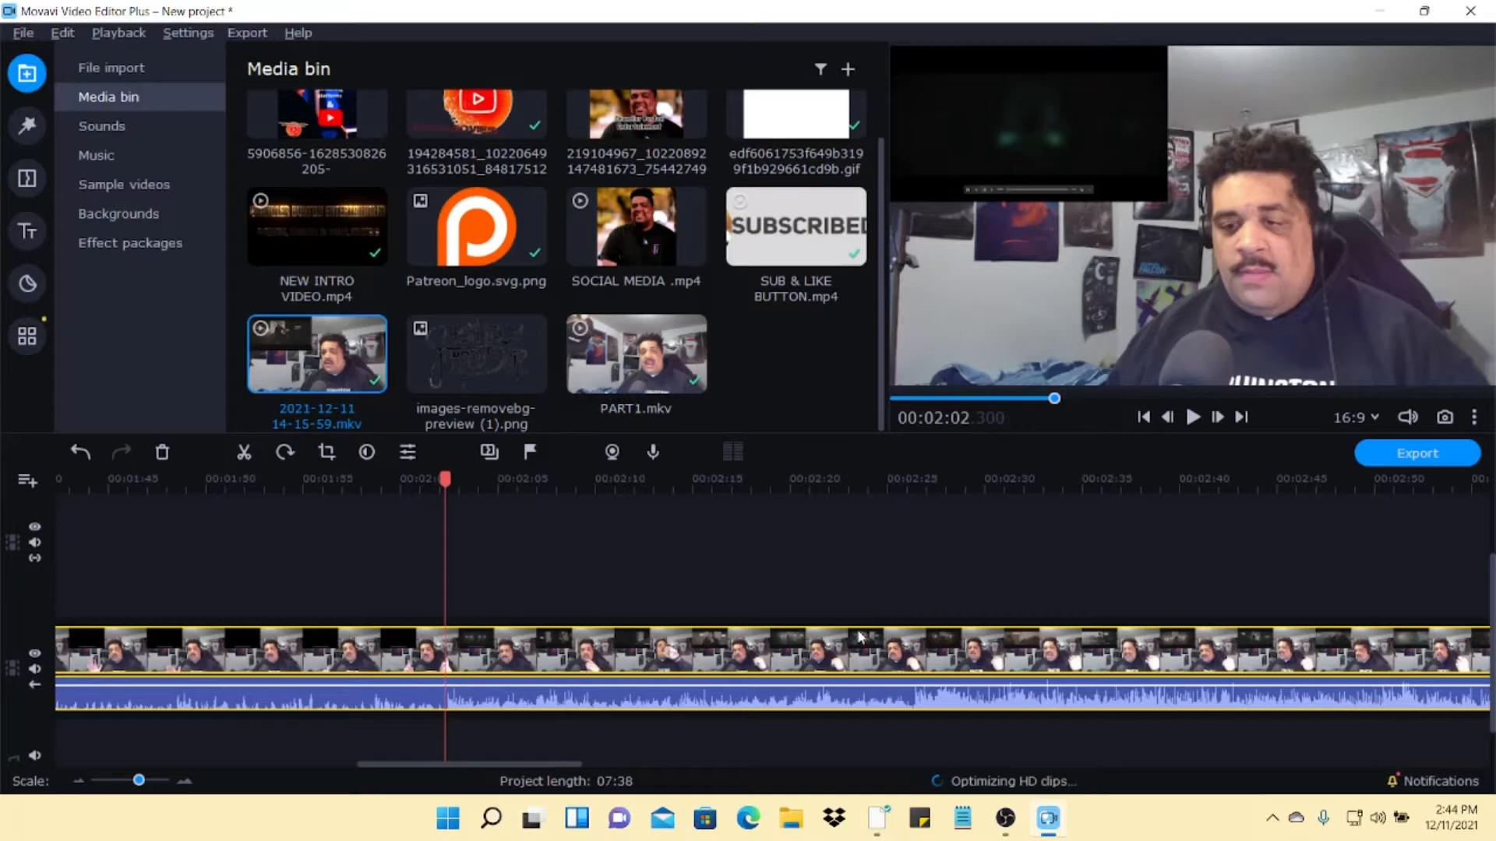
{"action": "scroll", "coordinate": [860, 638], "scroll_direction": "right", "scroll_amount": 10}
{"action": "scroll", "coordinate": [834, 629], "scroll_direction": "left", "scroll_amount": 13}
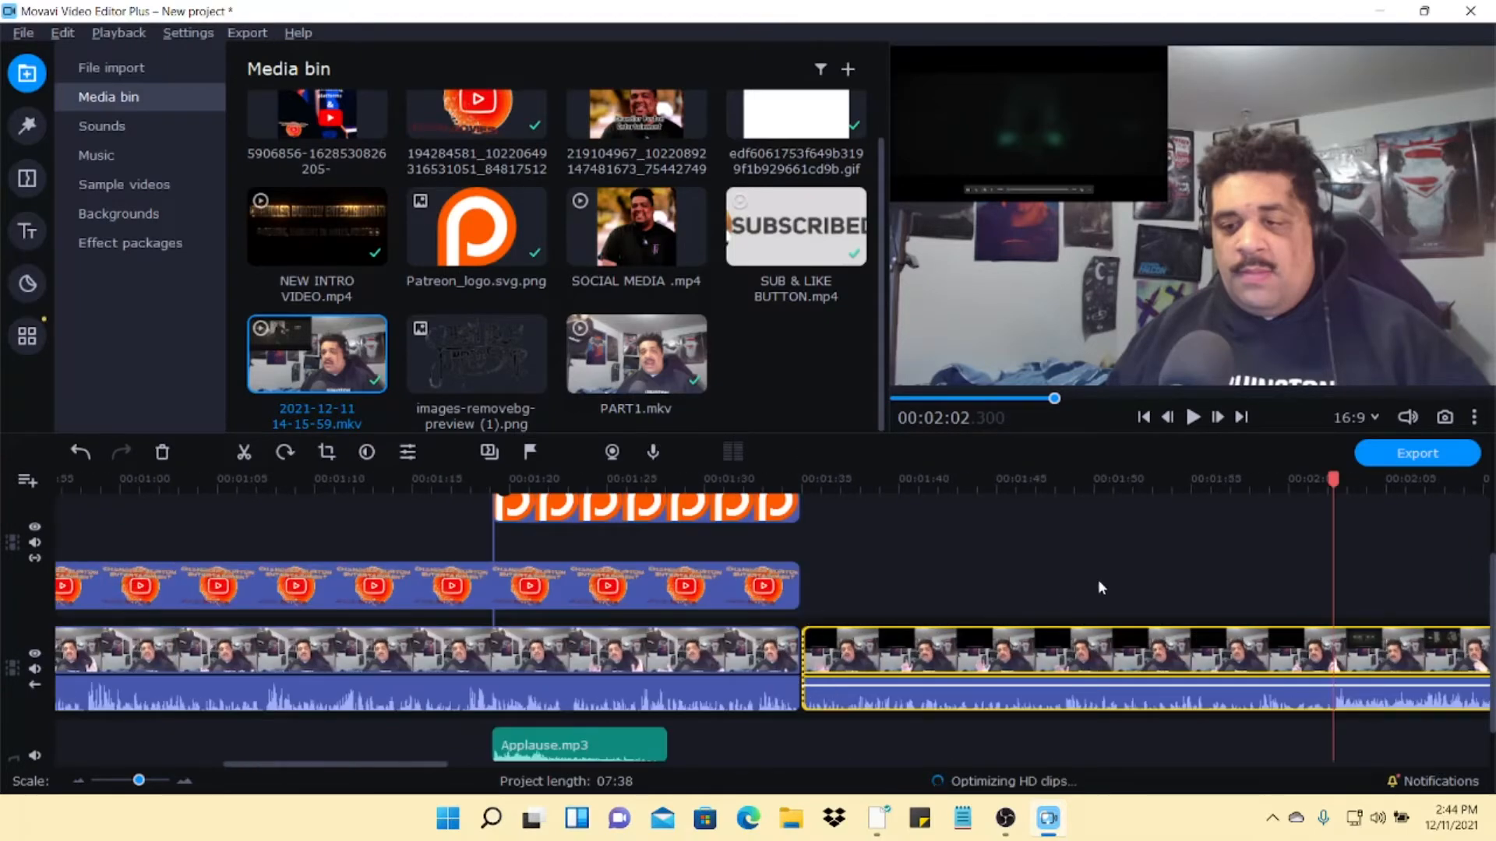
- Play the project from about 00:01:34, reviewing the end of PART1 and the opening of the recording
{"action": "left_click_drag", "start_coordinate": [1329, 477], "coordinate": [782, 538]}
{"action": "left_click", "coordinate": [1188, 421]}
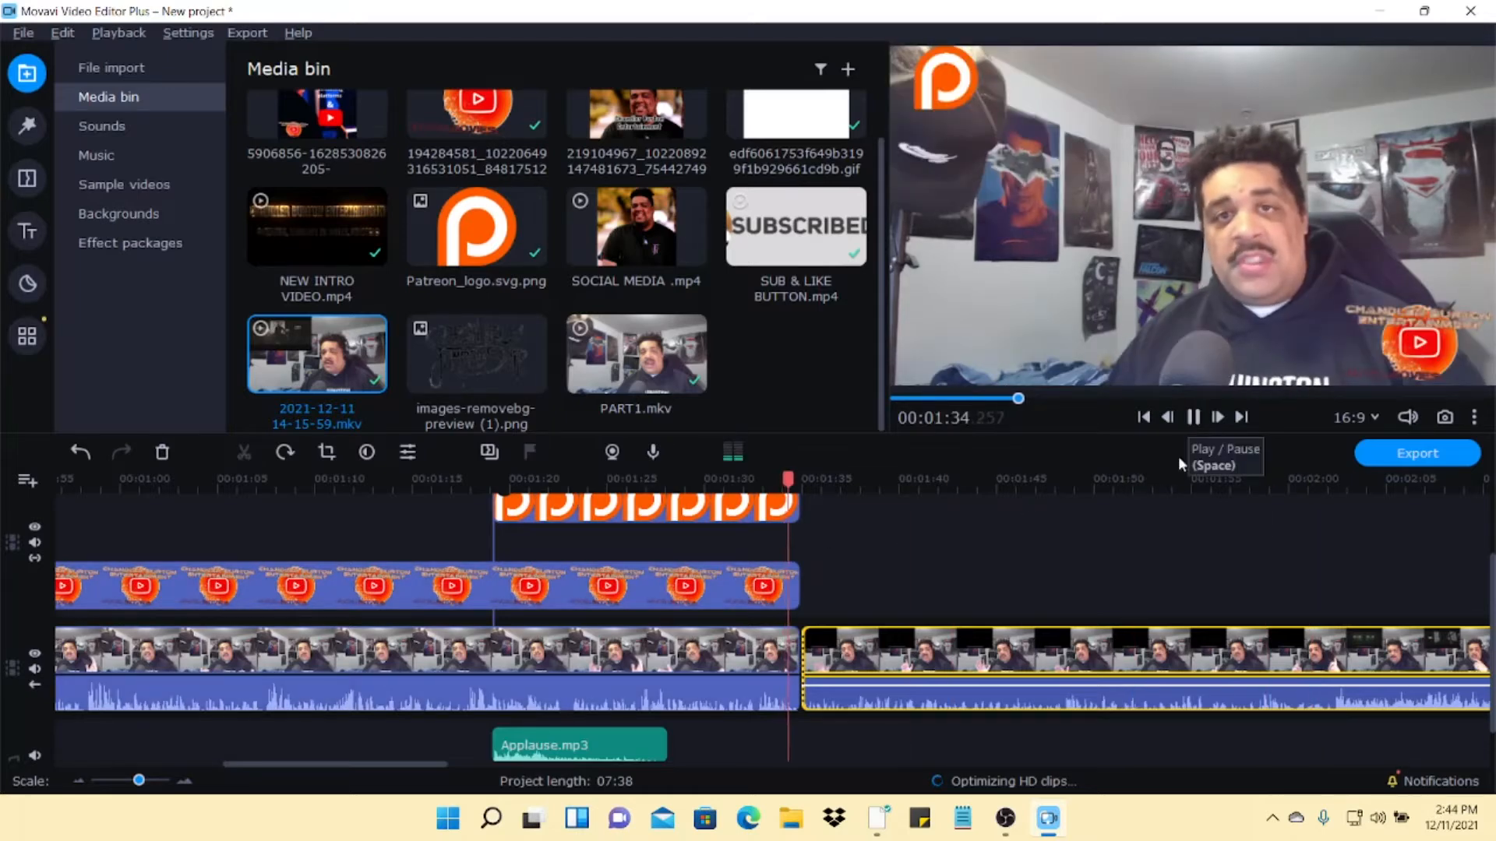
{"action": "scroll", "coordinate": [1158, 513], "scroll_direction": "right", "scroll_amount": 1}
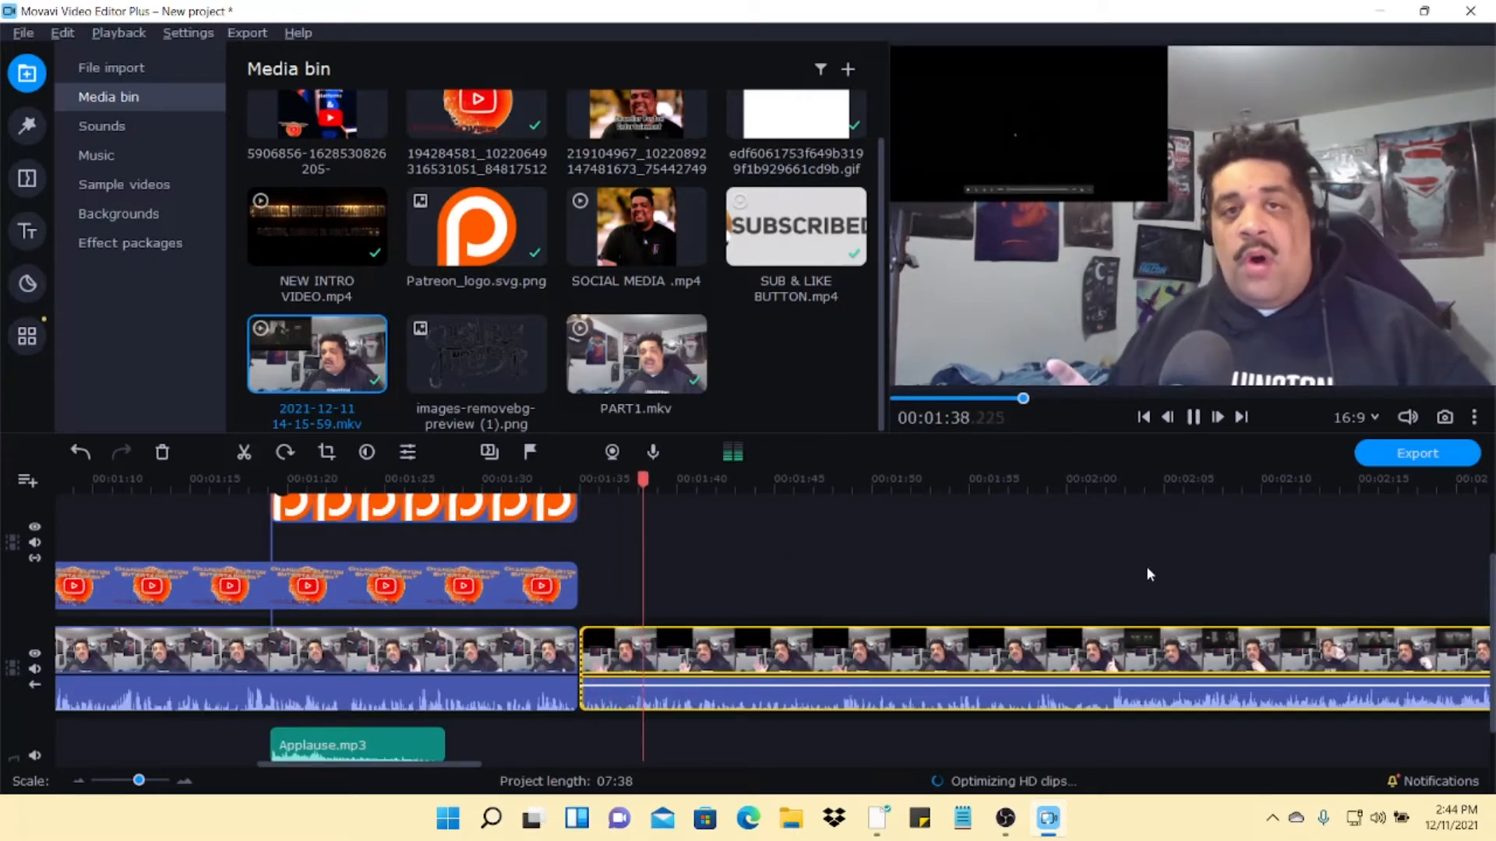
- Play the recording from about 00:01:38 to 00:02:28 to find a strong reaction moment
{"action": "scroll", "coordinate": [1142, 575], "scroll_direction": "right", "scroll_amount": 1}
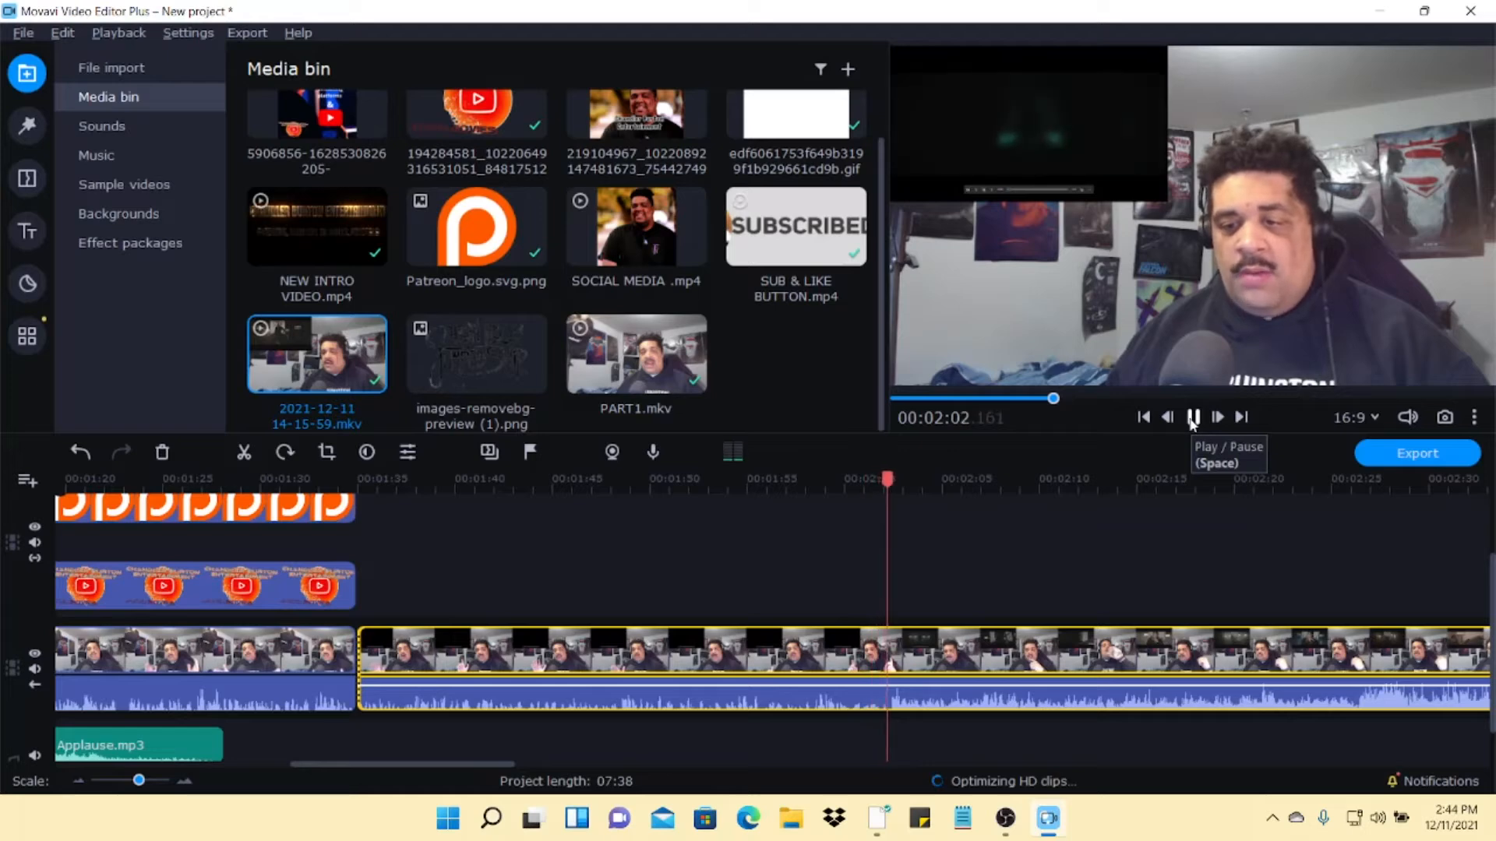
{"action": "left_click", "coordinate": [1192, 419]}
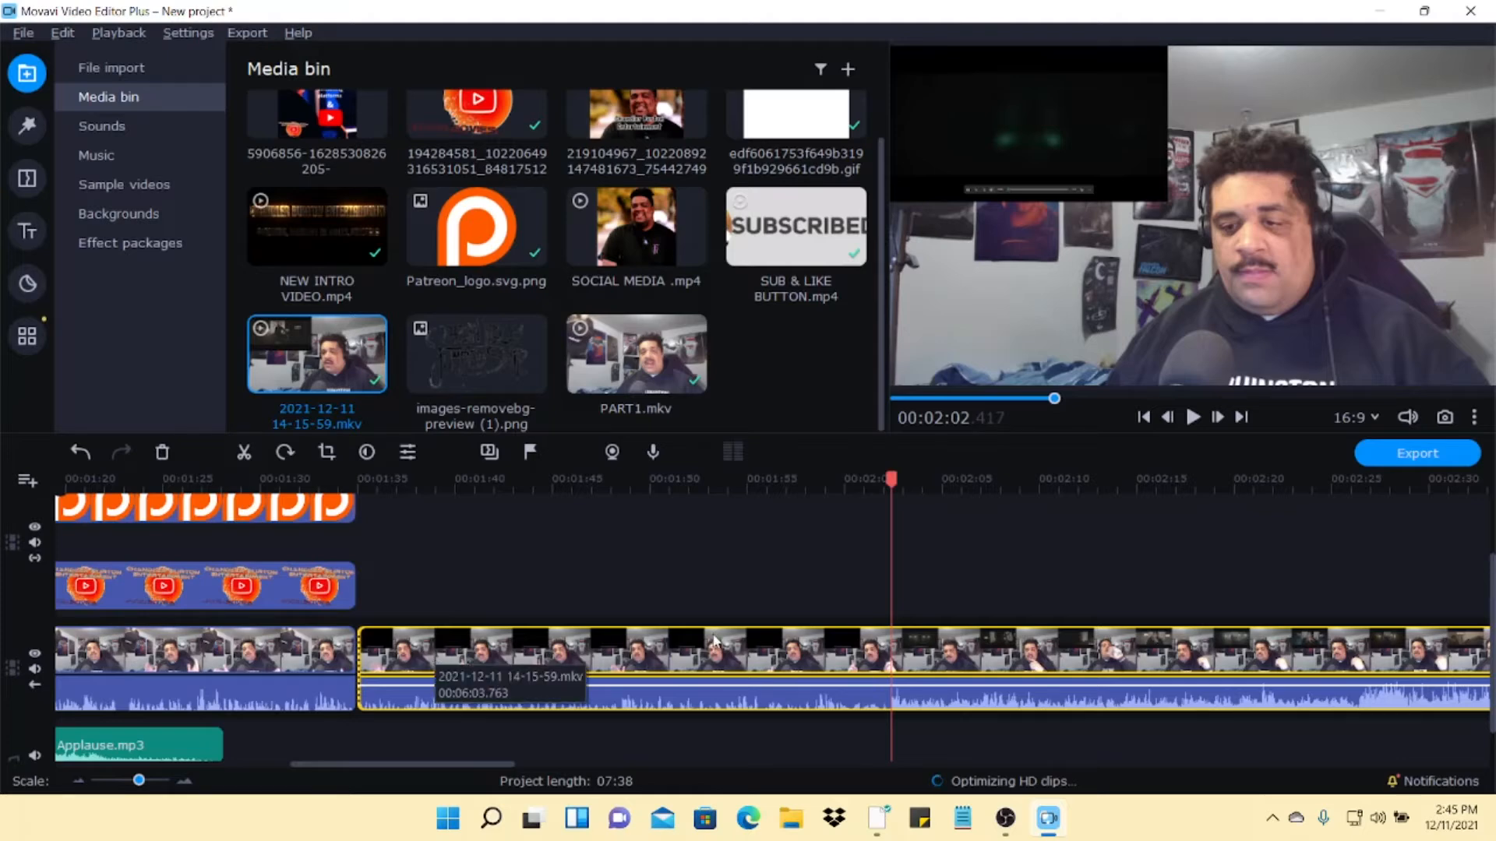
{"action": "scroll", "coordinate": [857, 647], "scroll_direction": "right", "scroll_amount": 3}
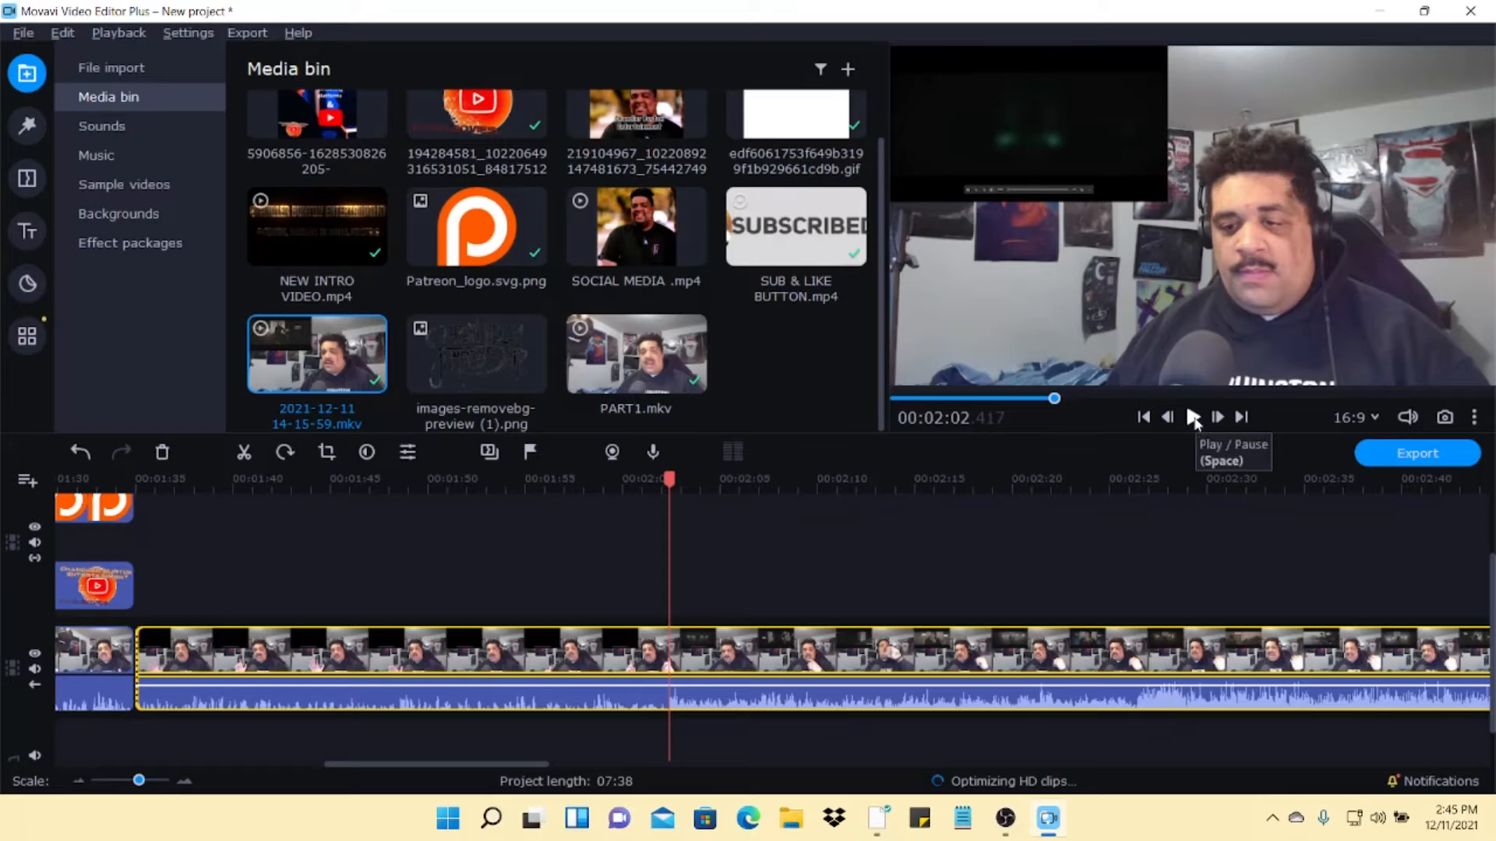
{"action": "left_click", "coordinate": [1193, 420]}
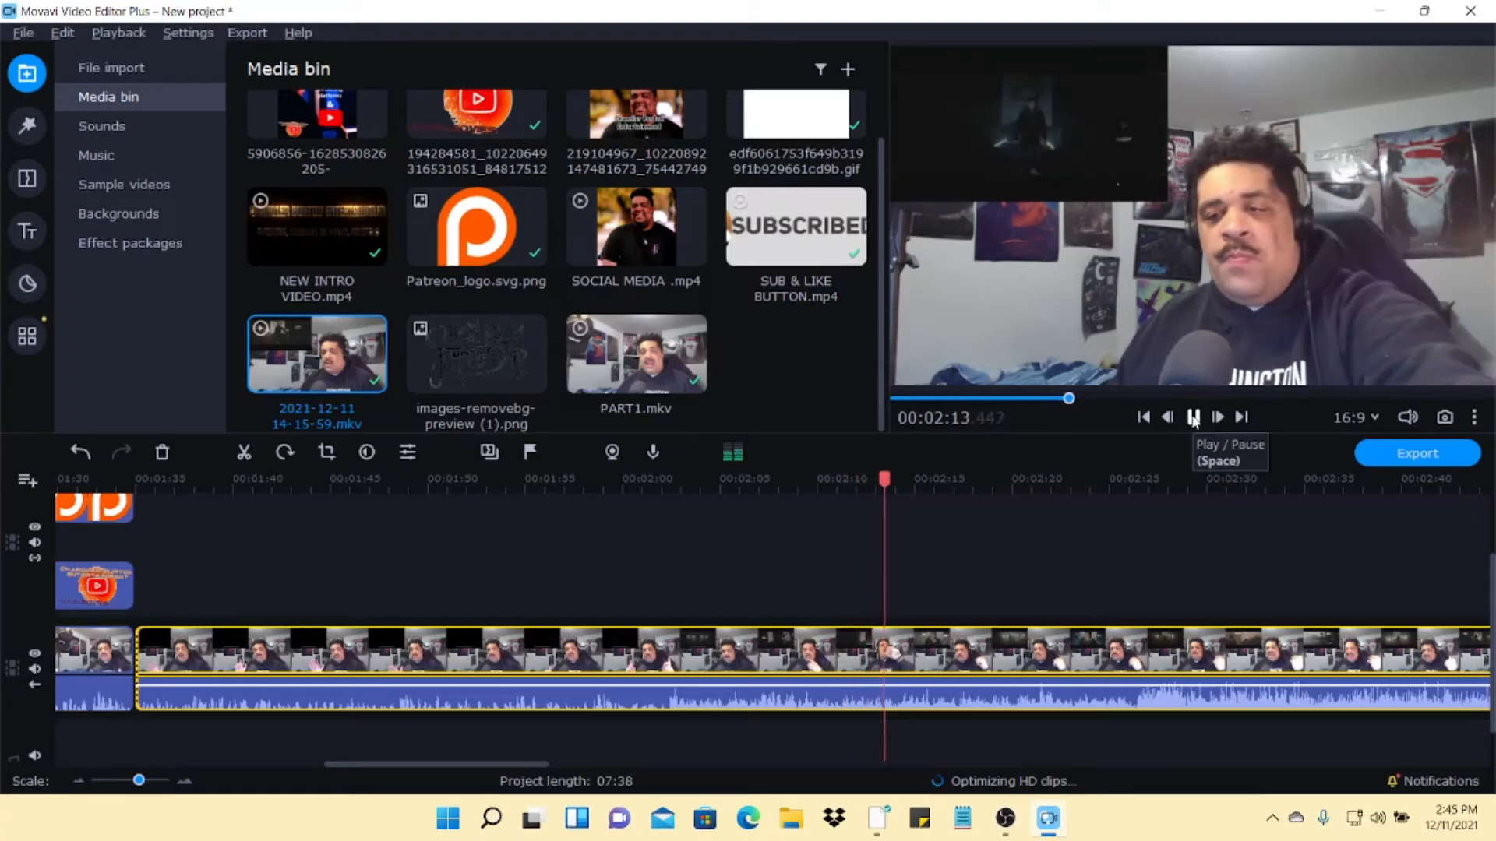
{"action": "scroll", "coordinate": [1175, 493], "scroll_direction": "down", "scroll_amount": 3}
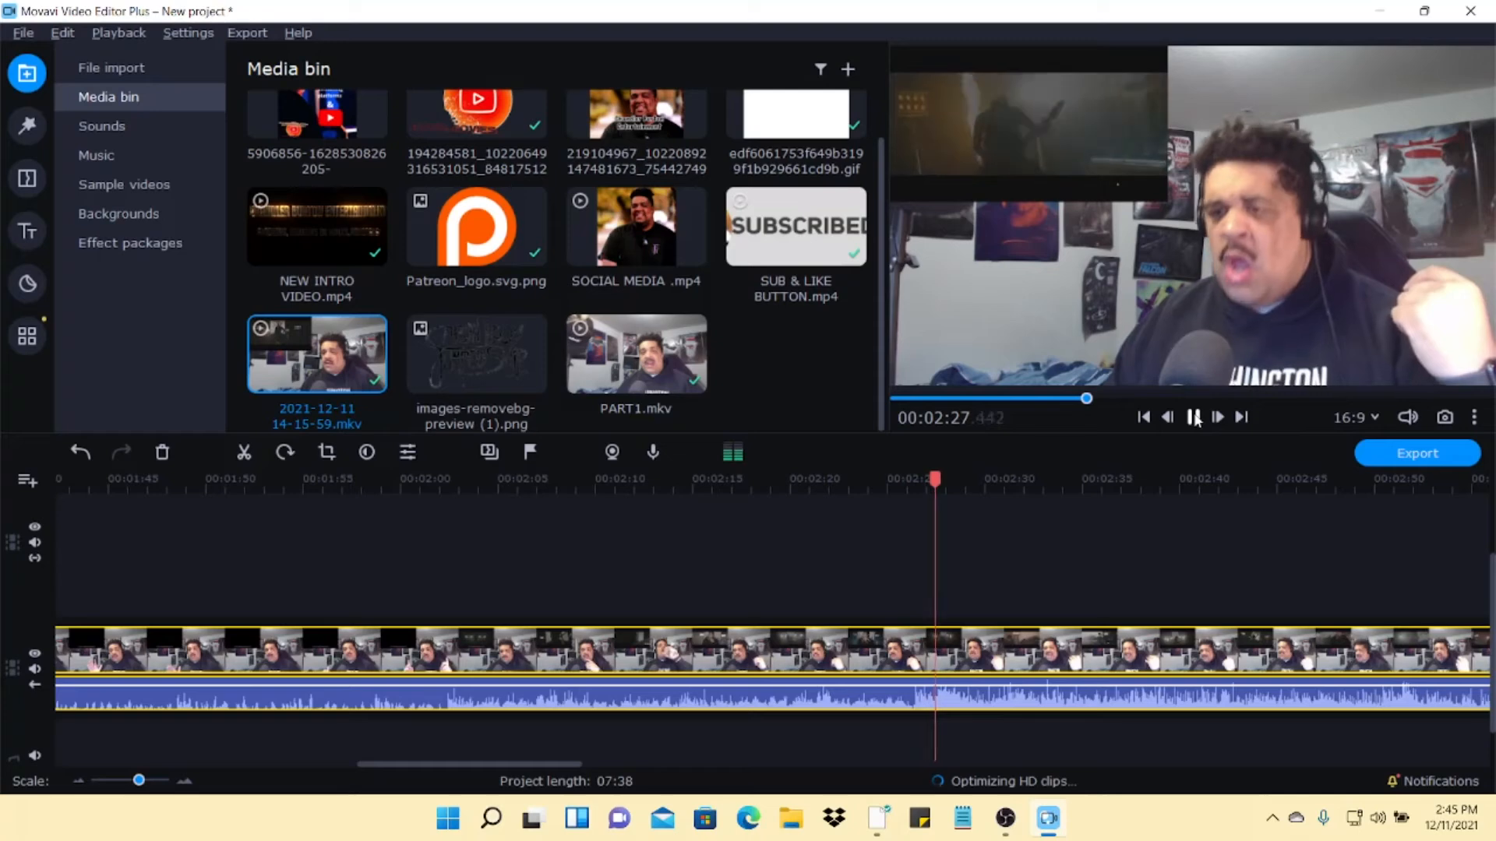
{"action": "left_click", "coordinate": [1195, 418]}
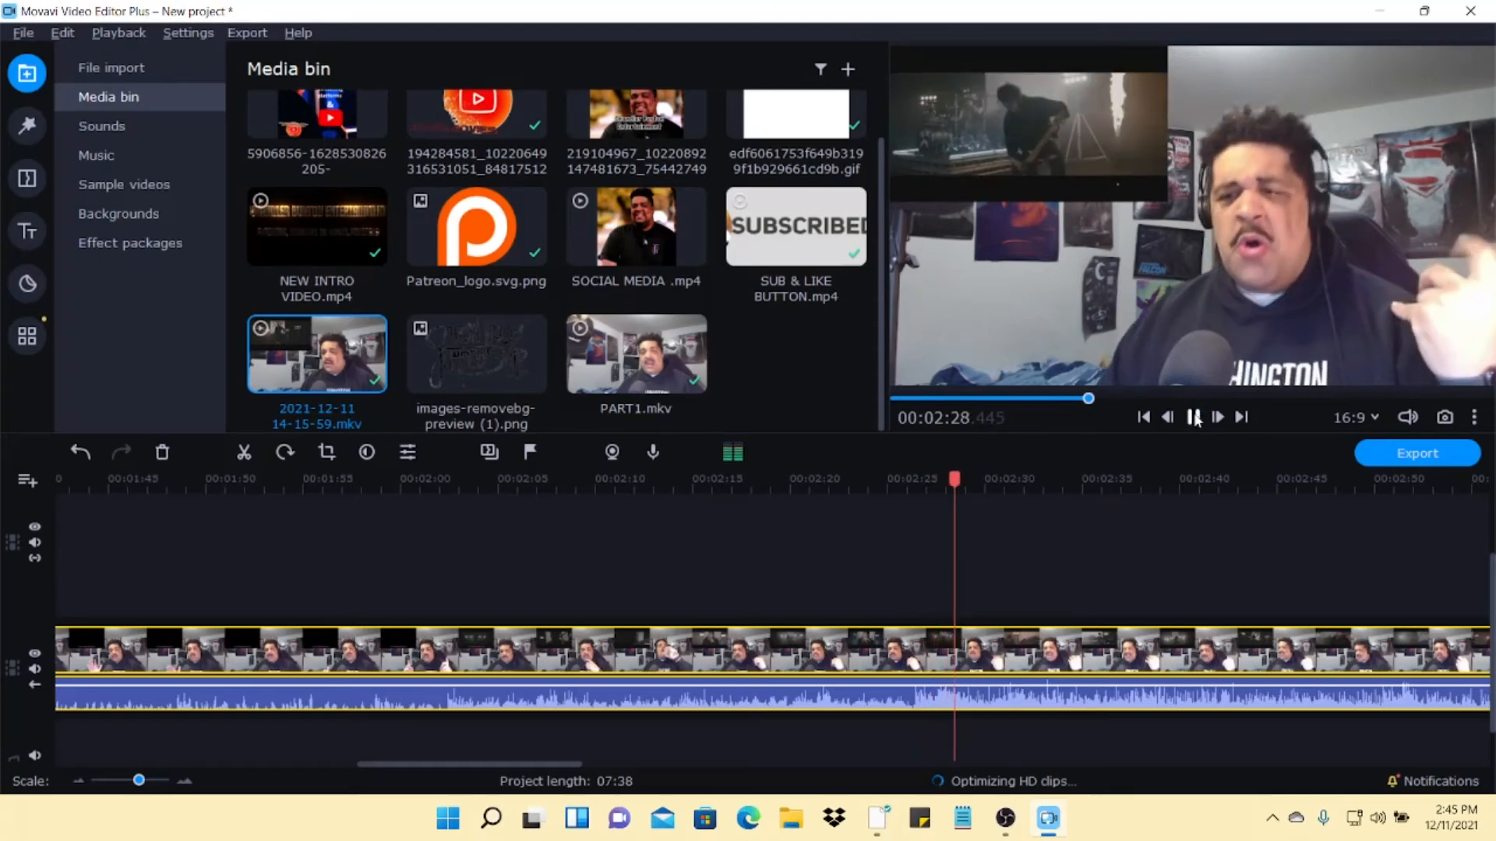
{"action": "left_click", "coordinate": [1194, 417]}
- Split the recording at about 00:02:26 and 00:02:29 to isolate the short reaction moment
{"action": "left_click_drag", "start_coordinate": [970, 480], "coordinate": [902, 480]}
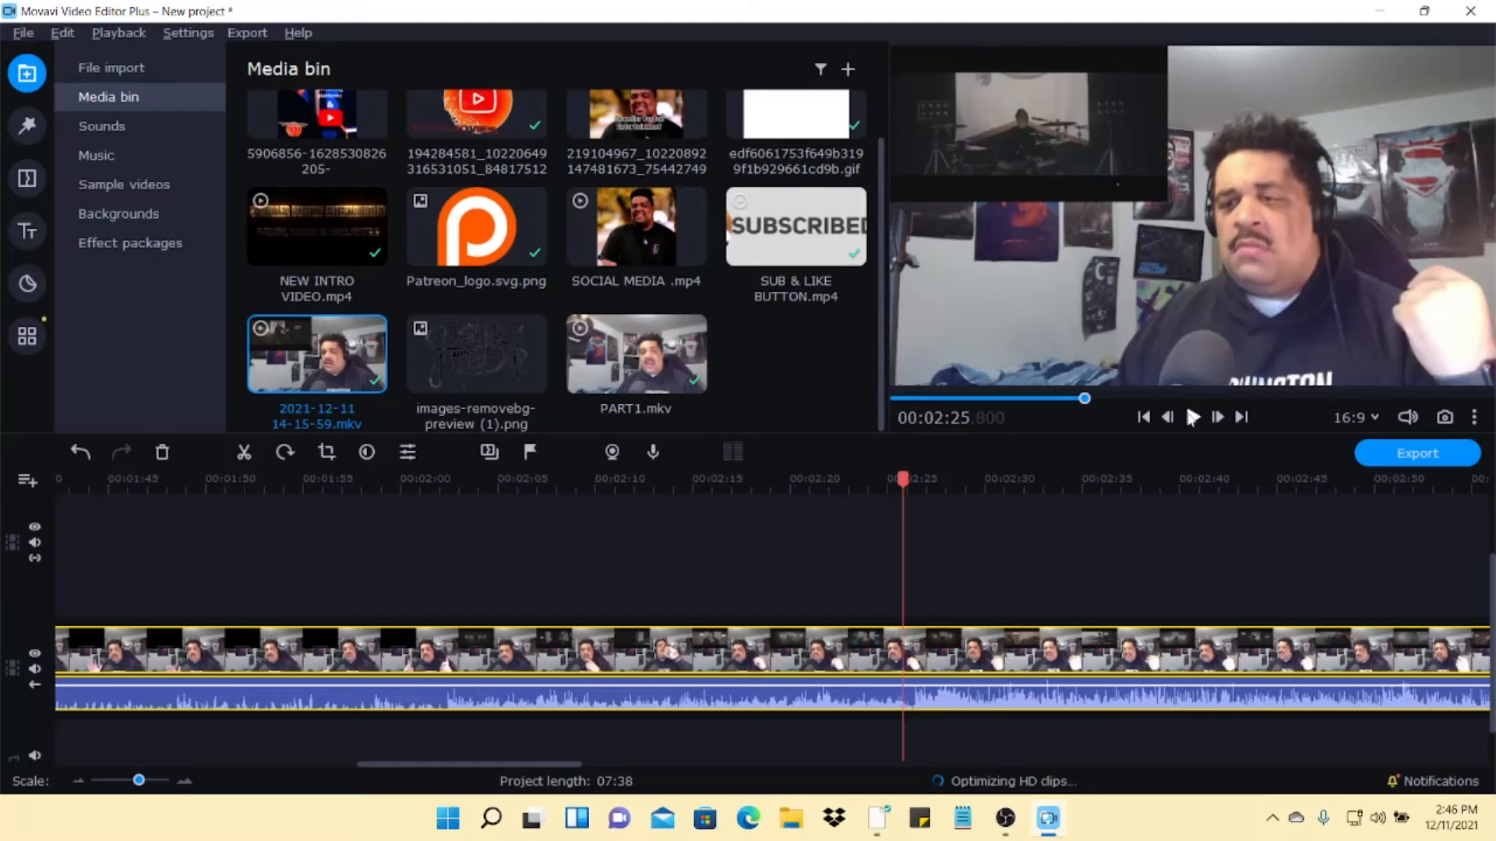
{"action": "left_click", "coordinate": [1192, 417]}
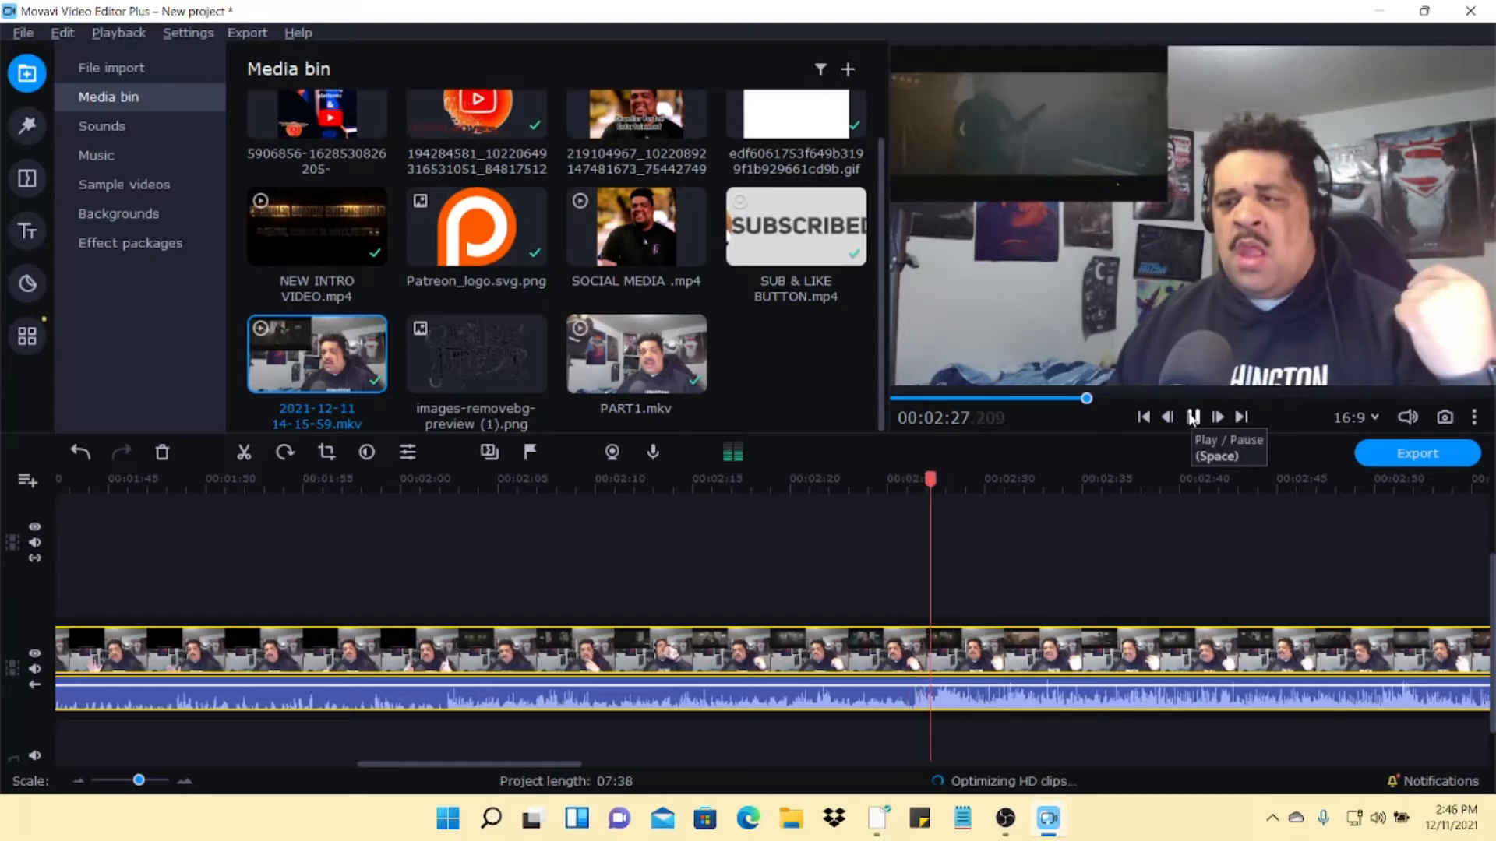
{"action": "left_click", "coordinate": [1193, 418]}
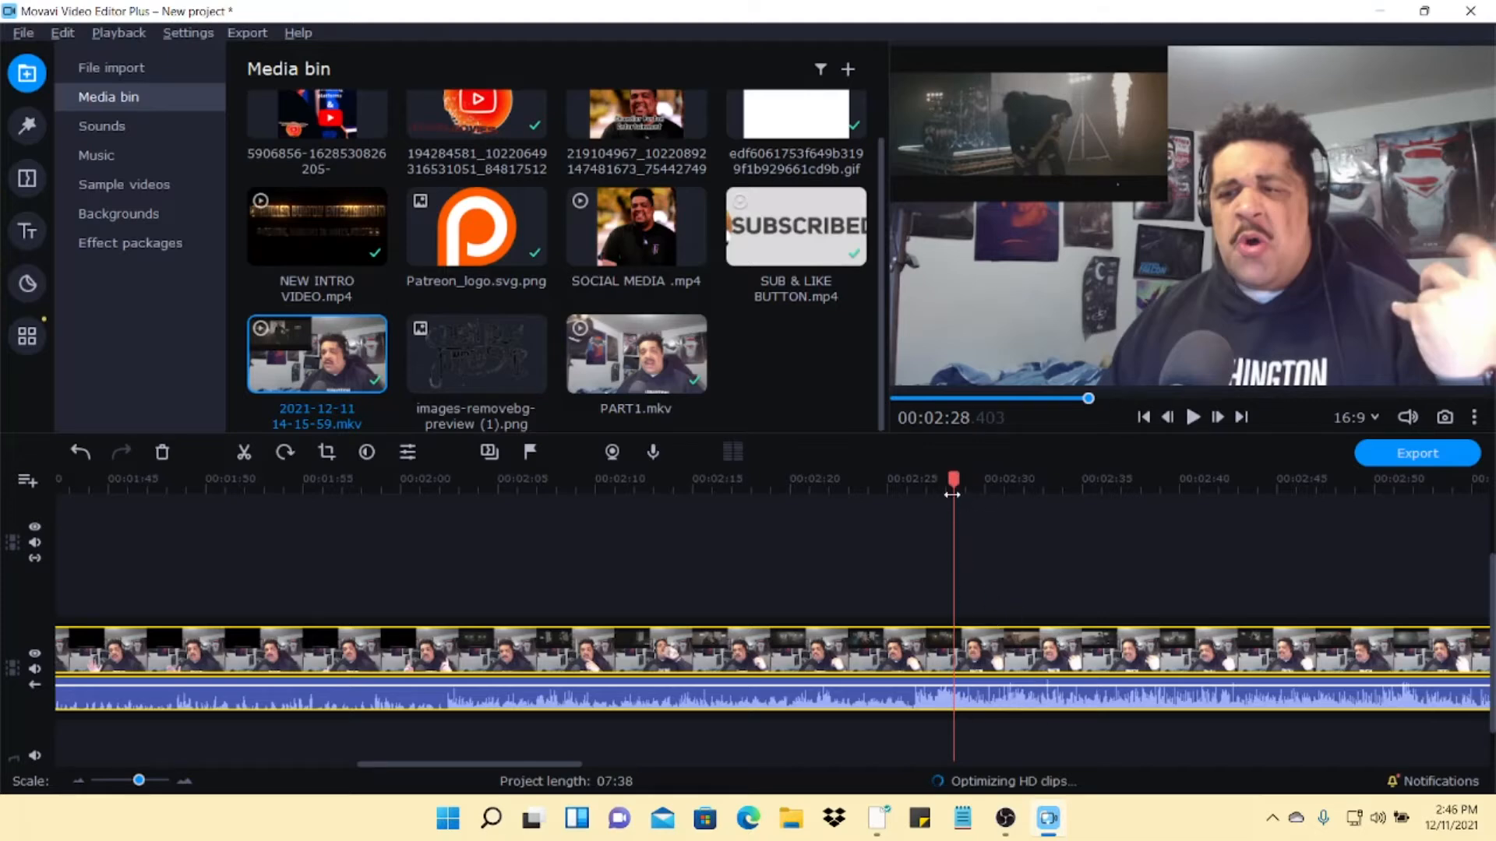
{"action": "left_click_drag", "start_coordinate": [953, 498], "coordinate": [887, 498]}
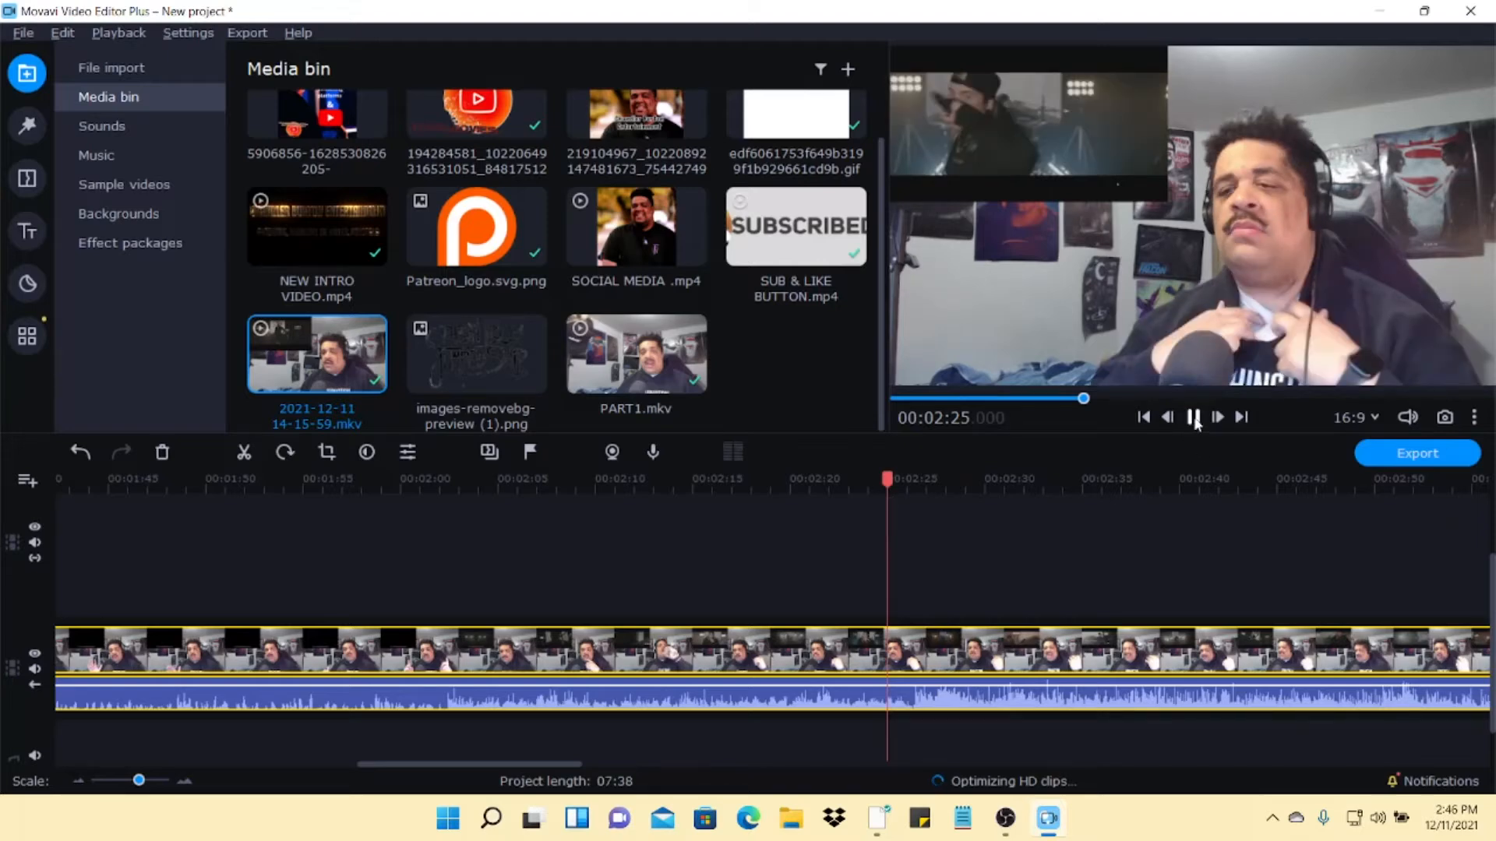
{"action": "left_click", "coordinate": [1193, 418]}
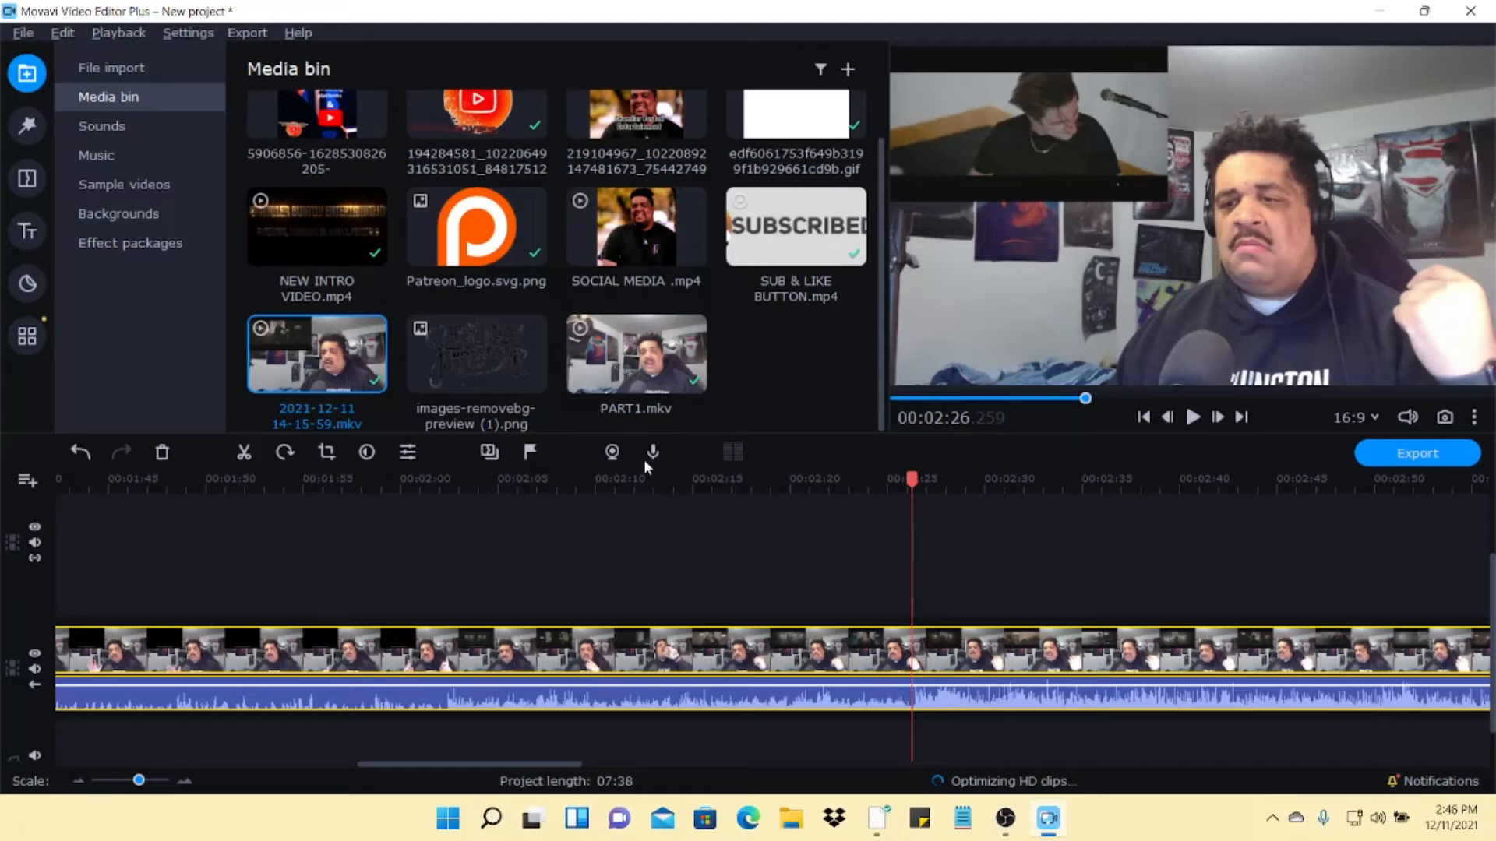
{"action": "left_click", "coordinate": [244, 453]}
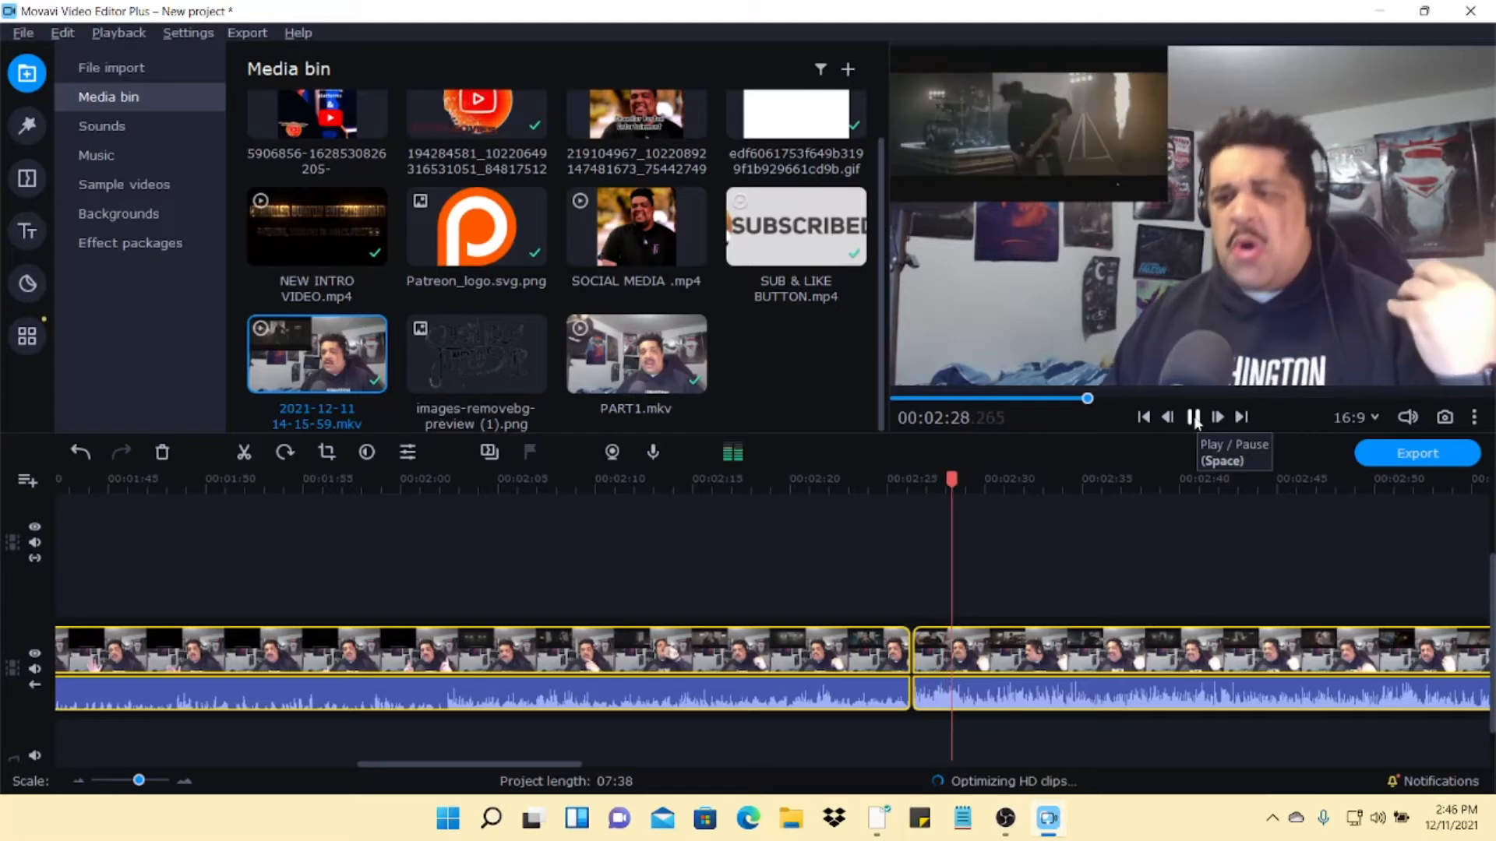
{"action": "left_click", "coordinate": [1193, 418]}
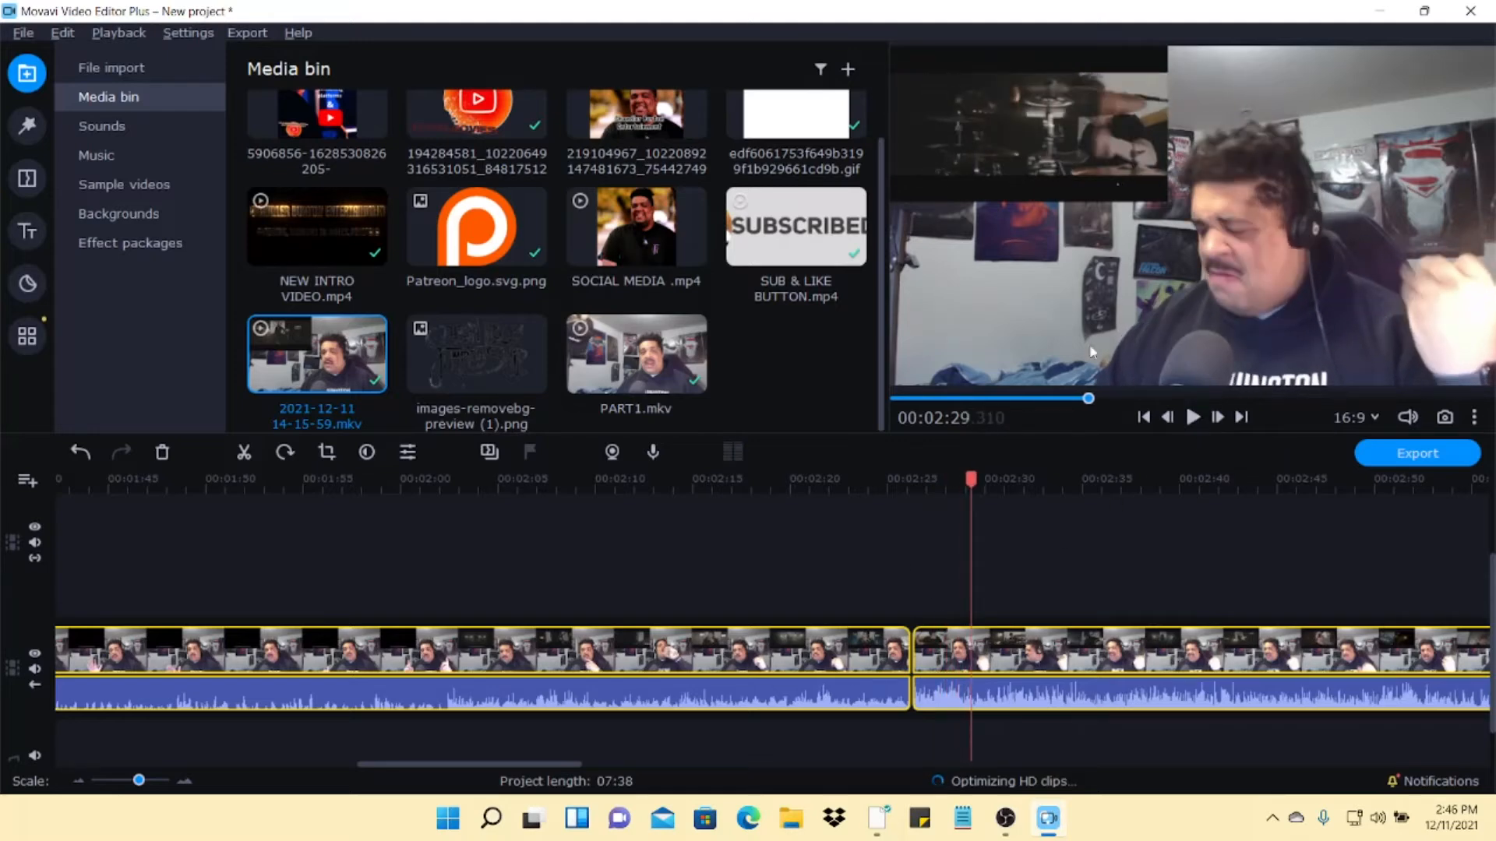
{"action": "left_click", "coordinate": [244, 452]}
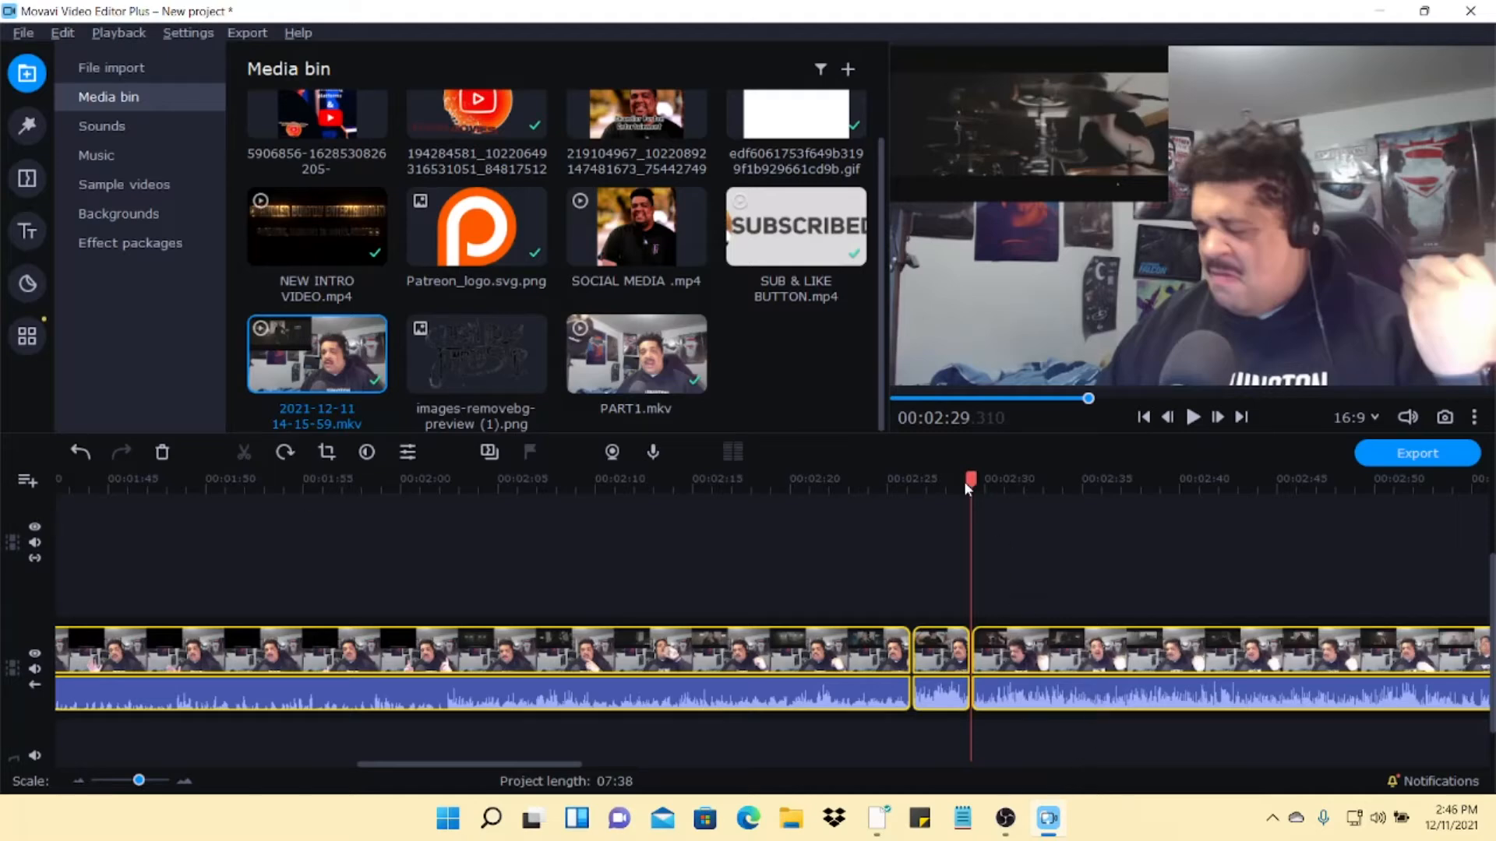
- Crop the isolated reaction segment to a close-up around the man's face and play it back through its end
{"action": "left_click_drag", "start_coordinate": [965, 482], "coordinate": [895, 514]}
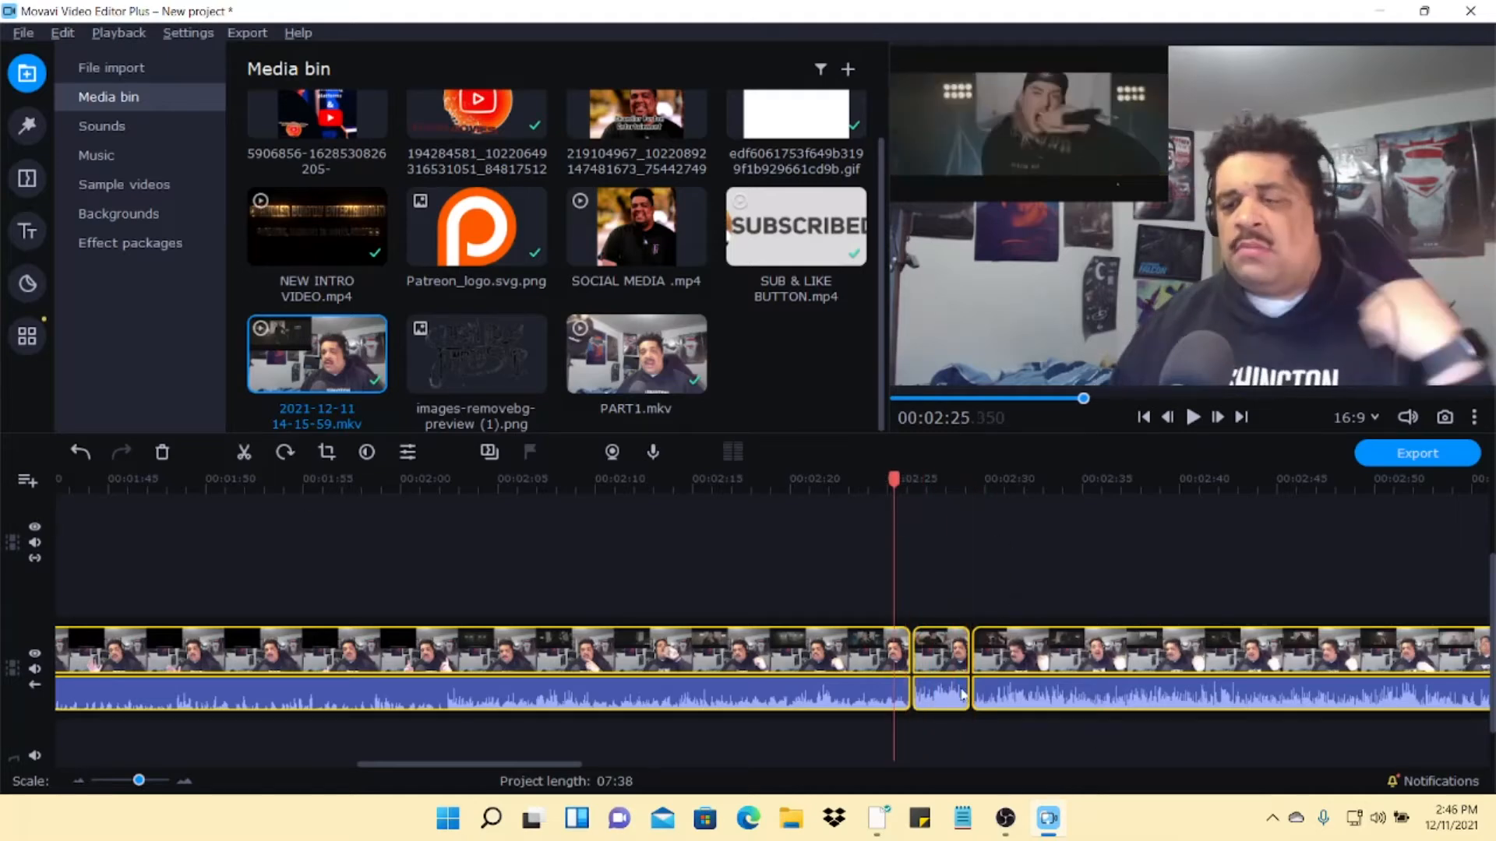
{"action": "left_click", "coordinate": [940, 662]}
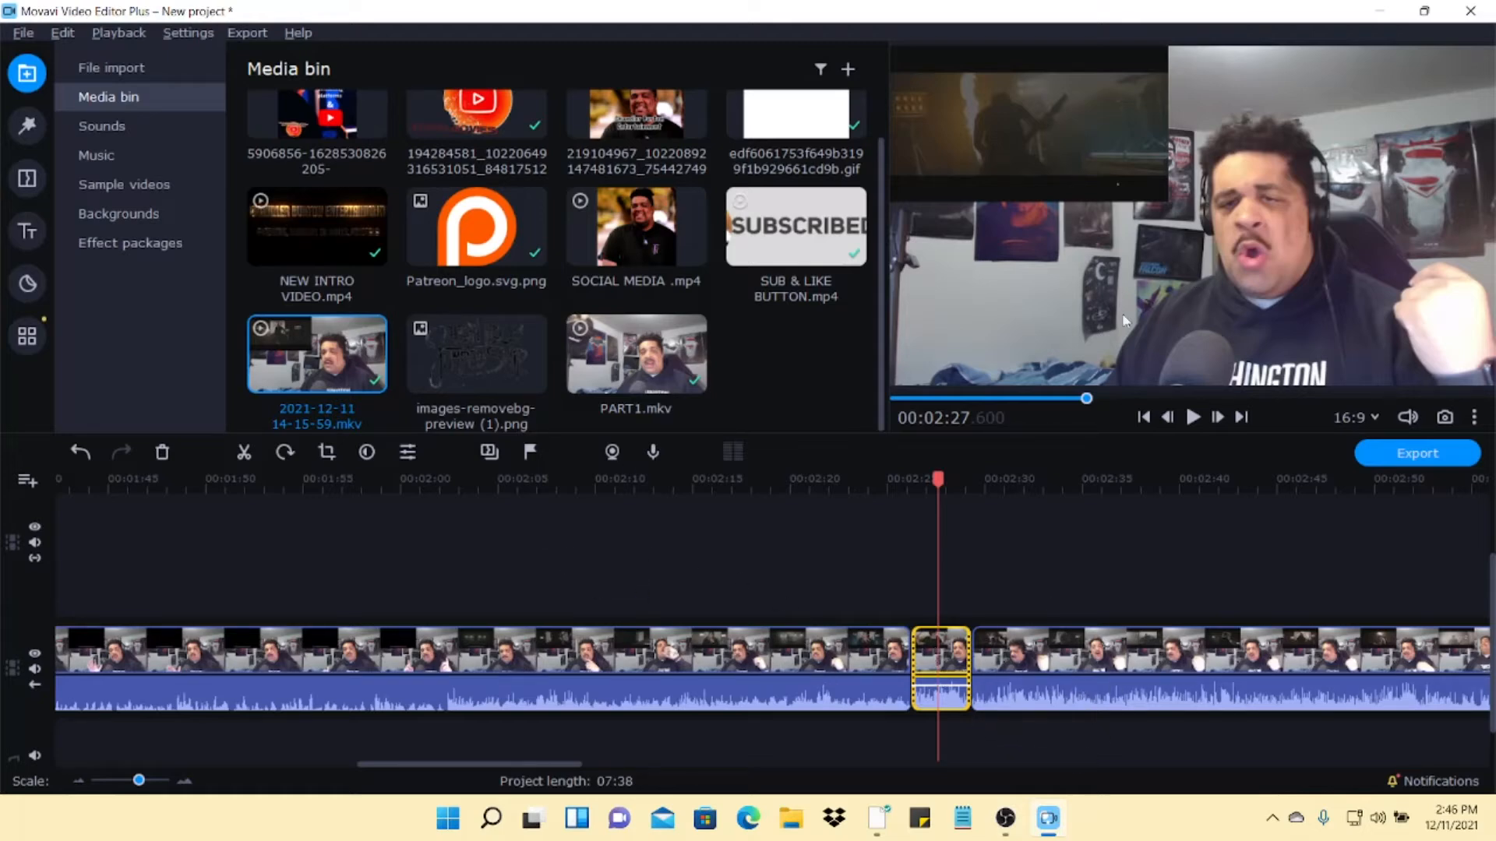
{"action": "left_click", "coordinate": [326, 453]}
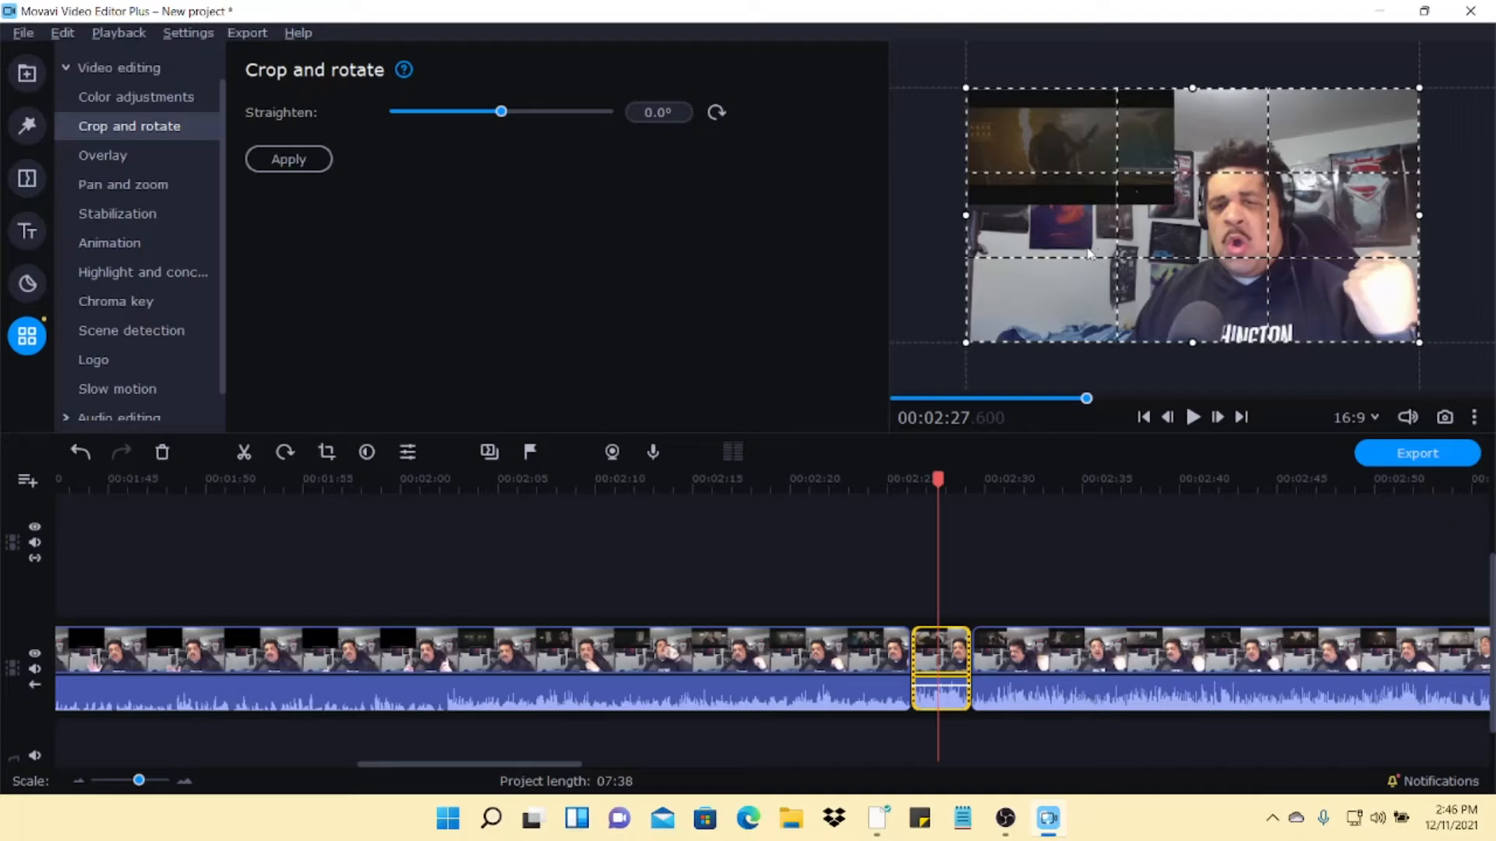
{"action": "left_click_drag", "start_coordinate": [970, 337], "coordinate": [1089, 272]}
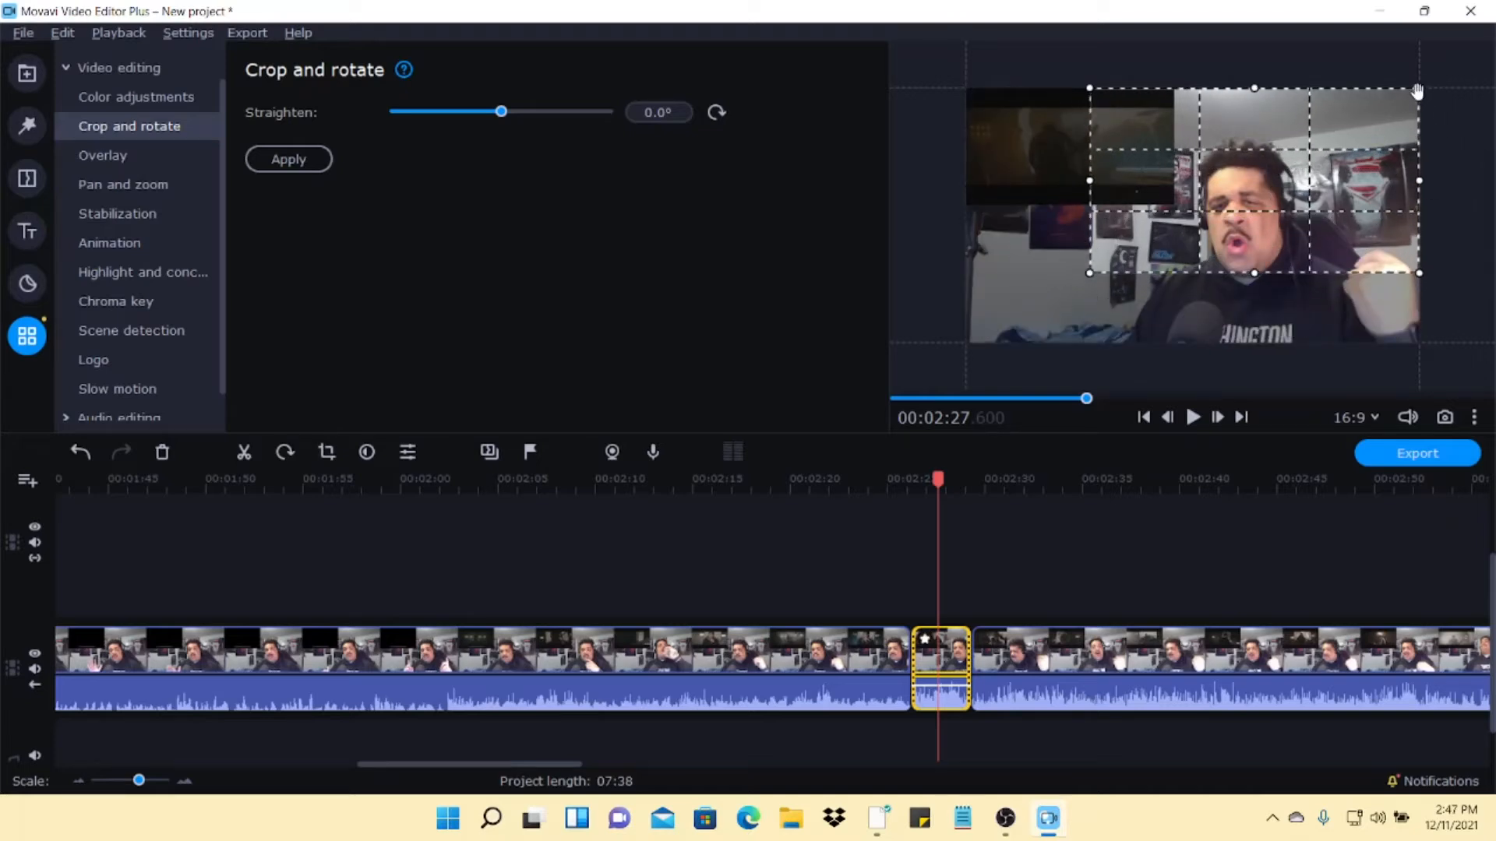
{"action": "left_click_drag", "start_coordinate": [1420, 88], "coordinate": [1348, 129]}
{"action": "left_click_drag", "start_coordinate": [1228, 224], "coordinate": [1245, 234]}
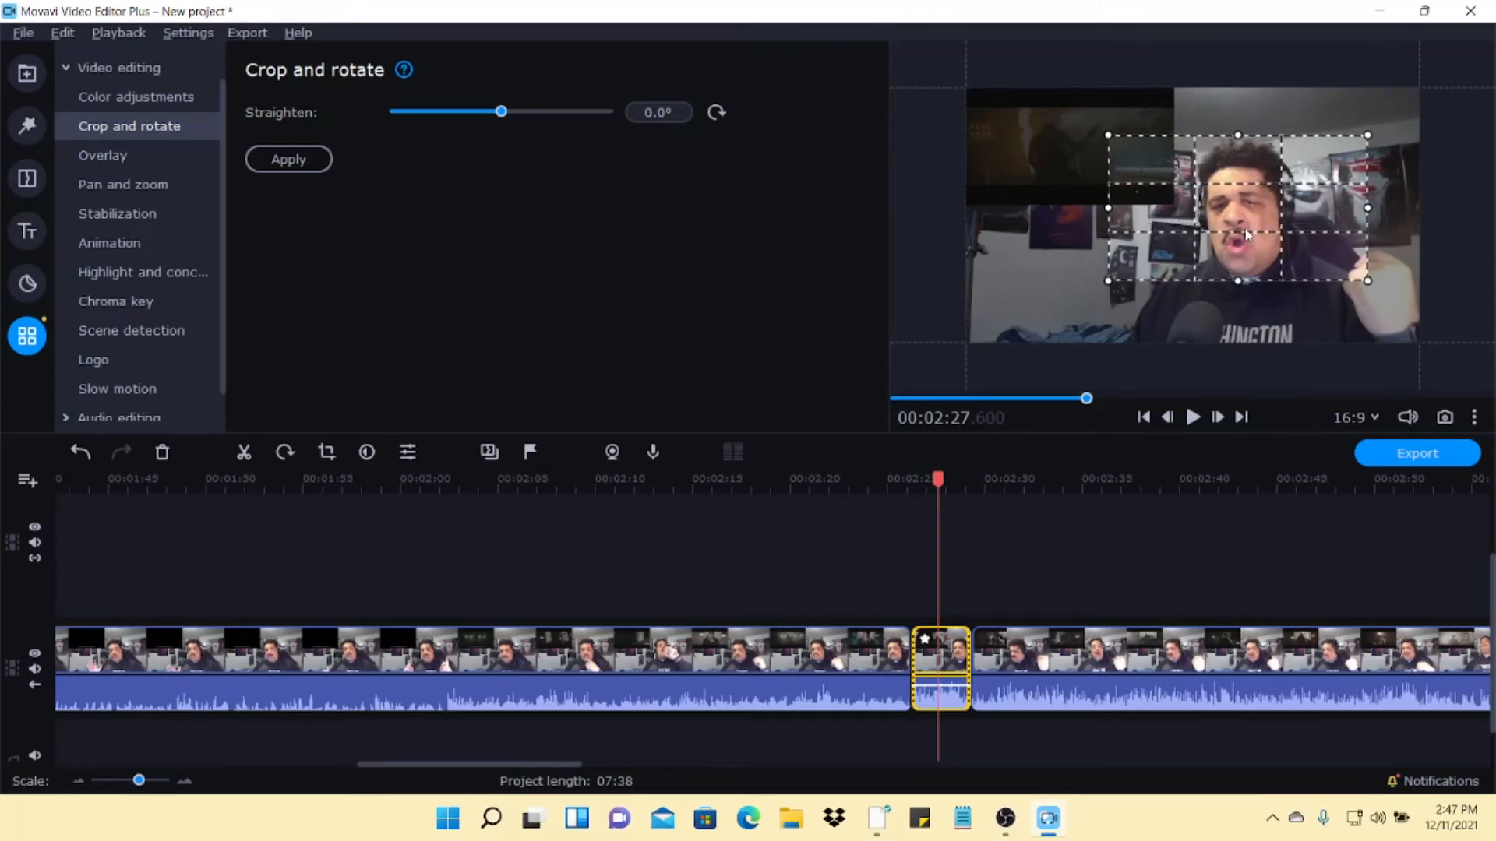
{"action": "left_click", "coordinate": [285, 162]}
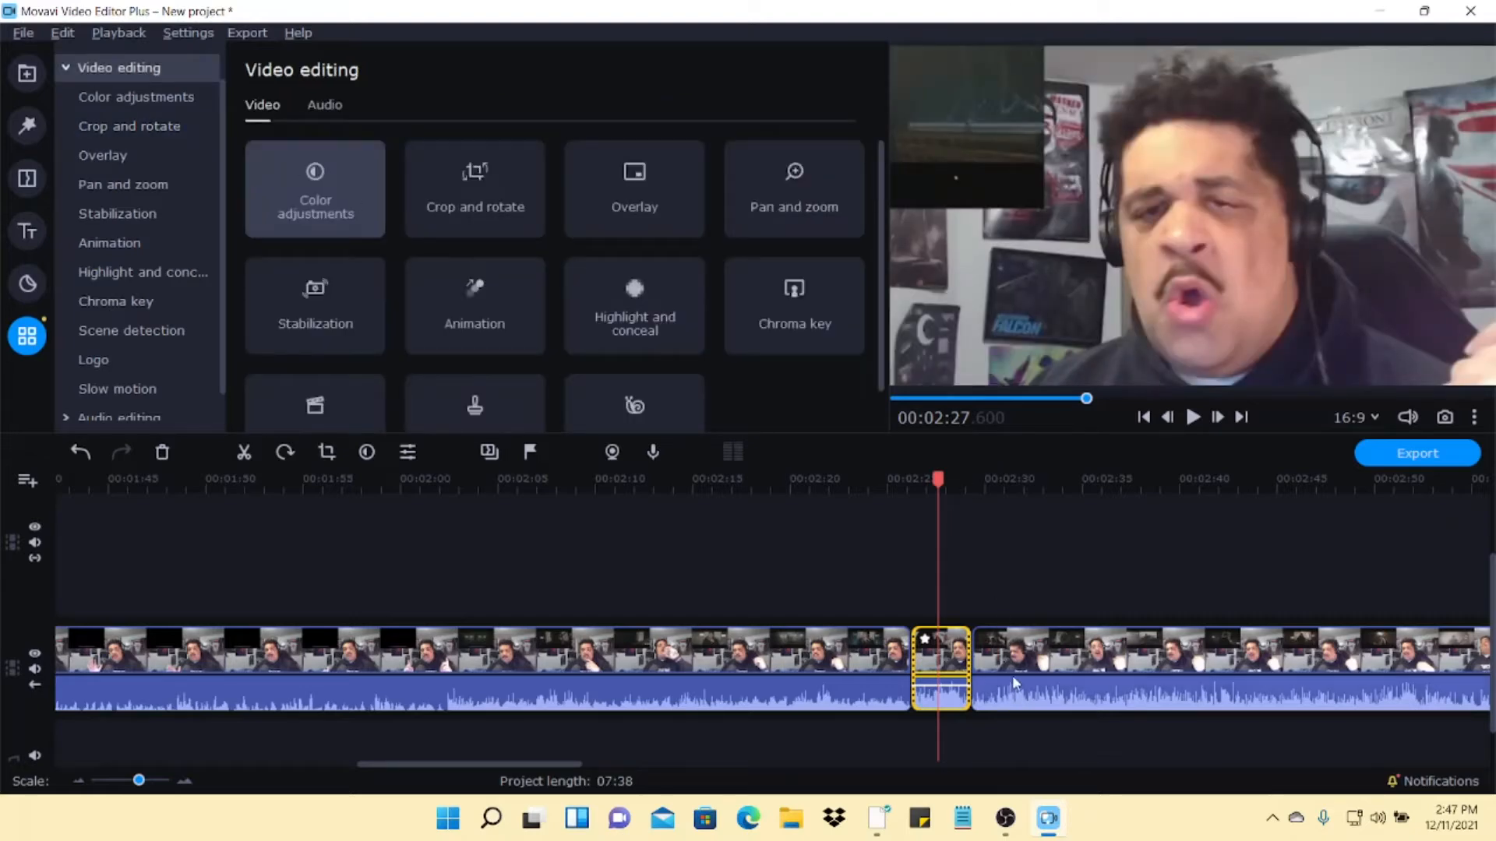
{"action": "left_click_drag", "start_coordinate": [937, 488], "coordinate": [871, 487]}
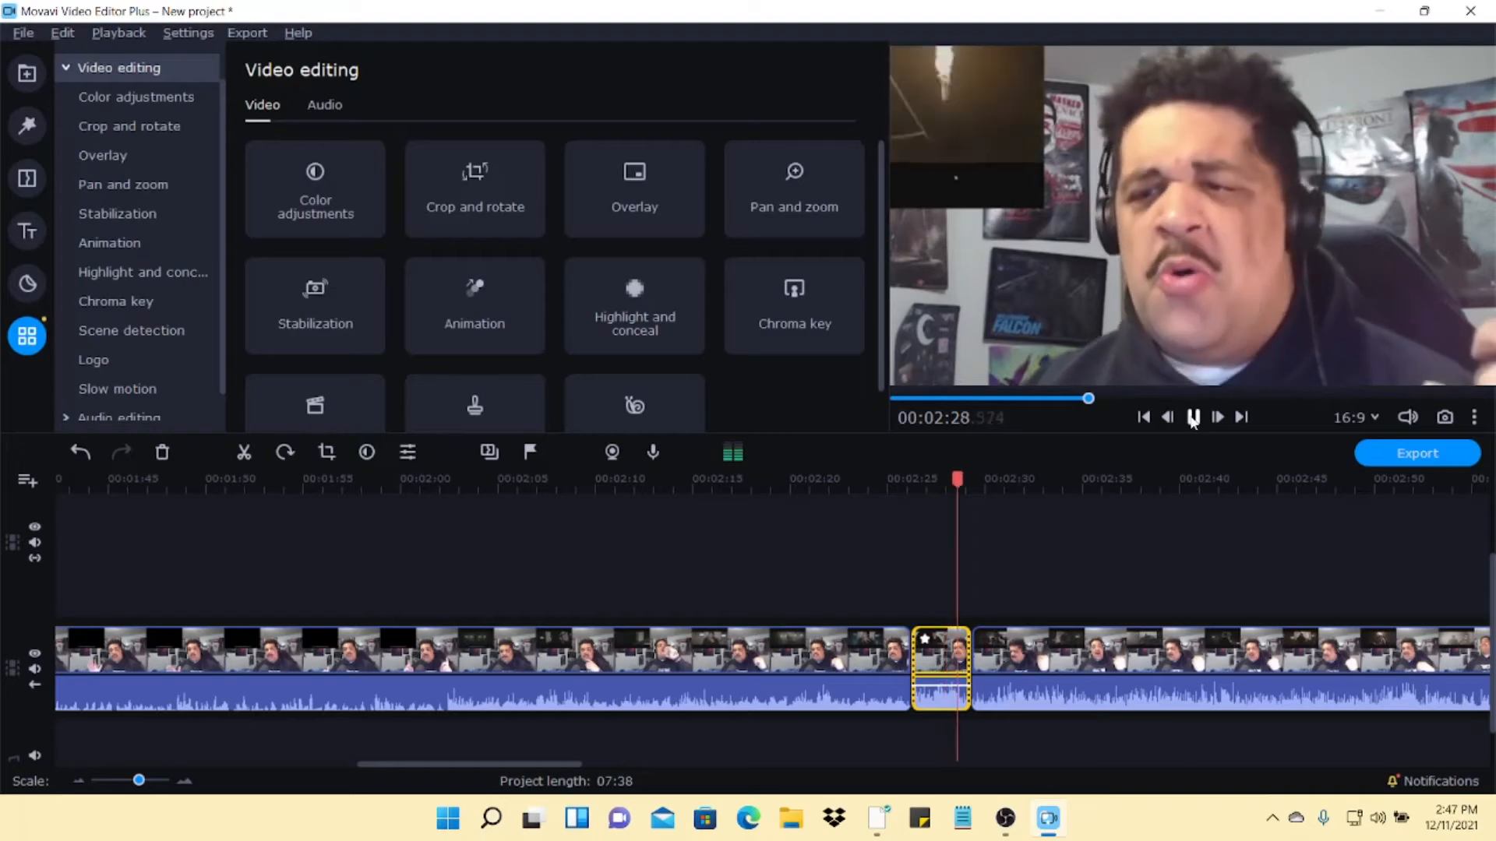
{"action": "left_click", "coordinate": [1192, 418]}
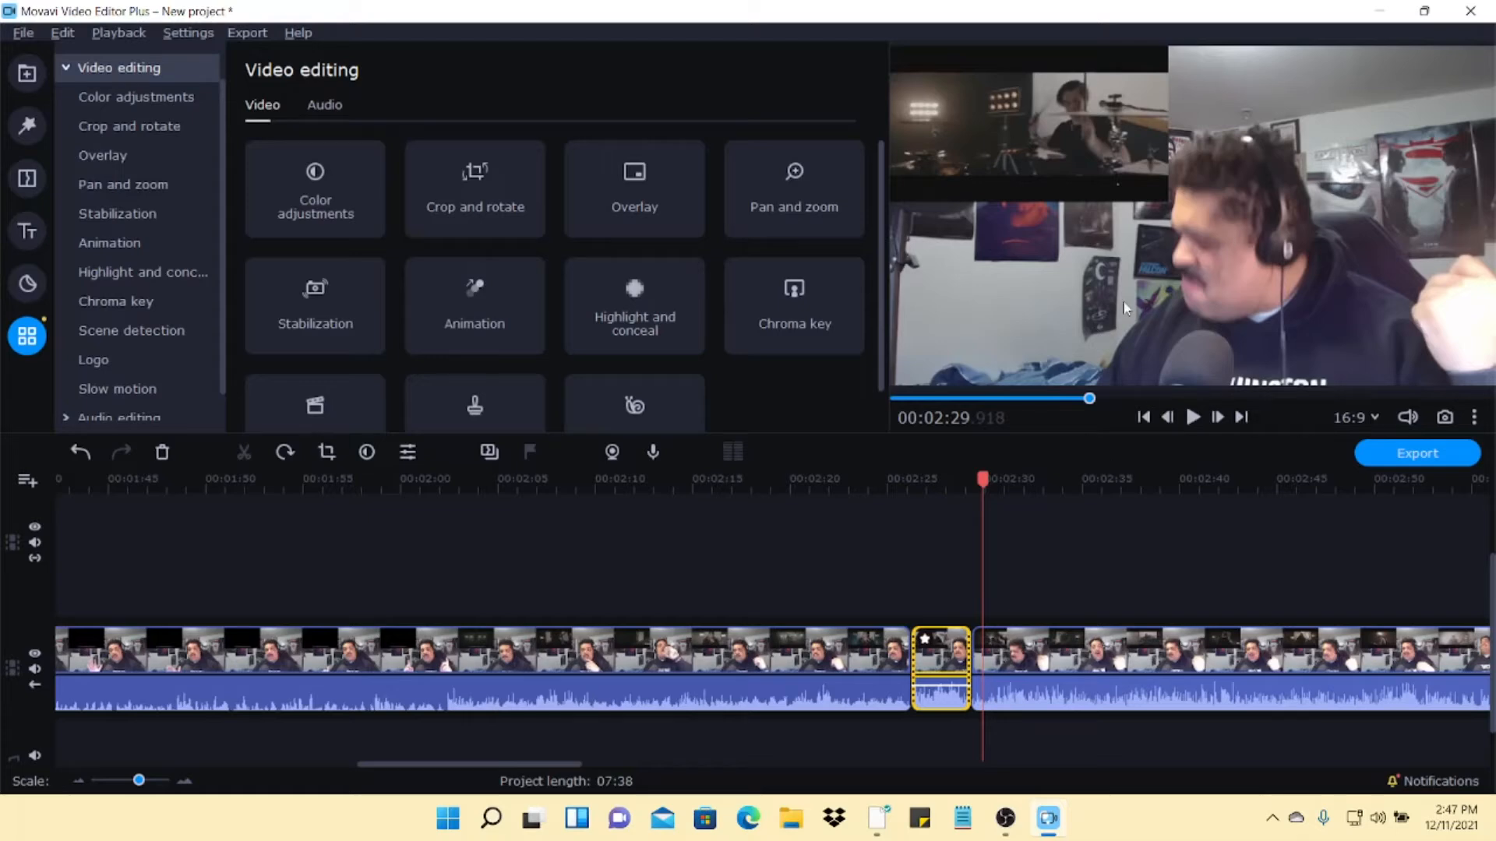
- Play the recording from about 00:02:30 to 00:02:53 to look for the next reaction moment
{"action": "scroll", "coordinate": [1065, 669], "scroll_direction": "down", "scroll_amount": 2}
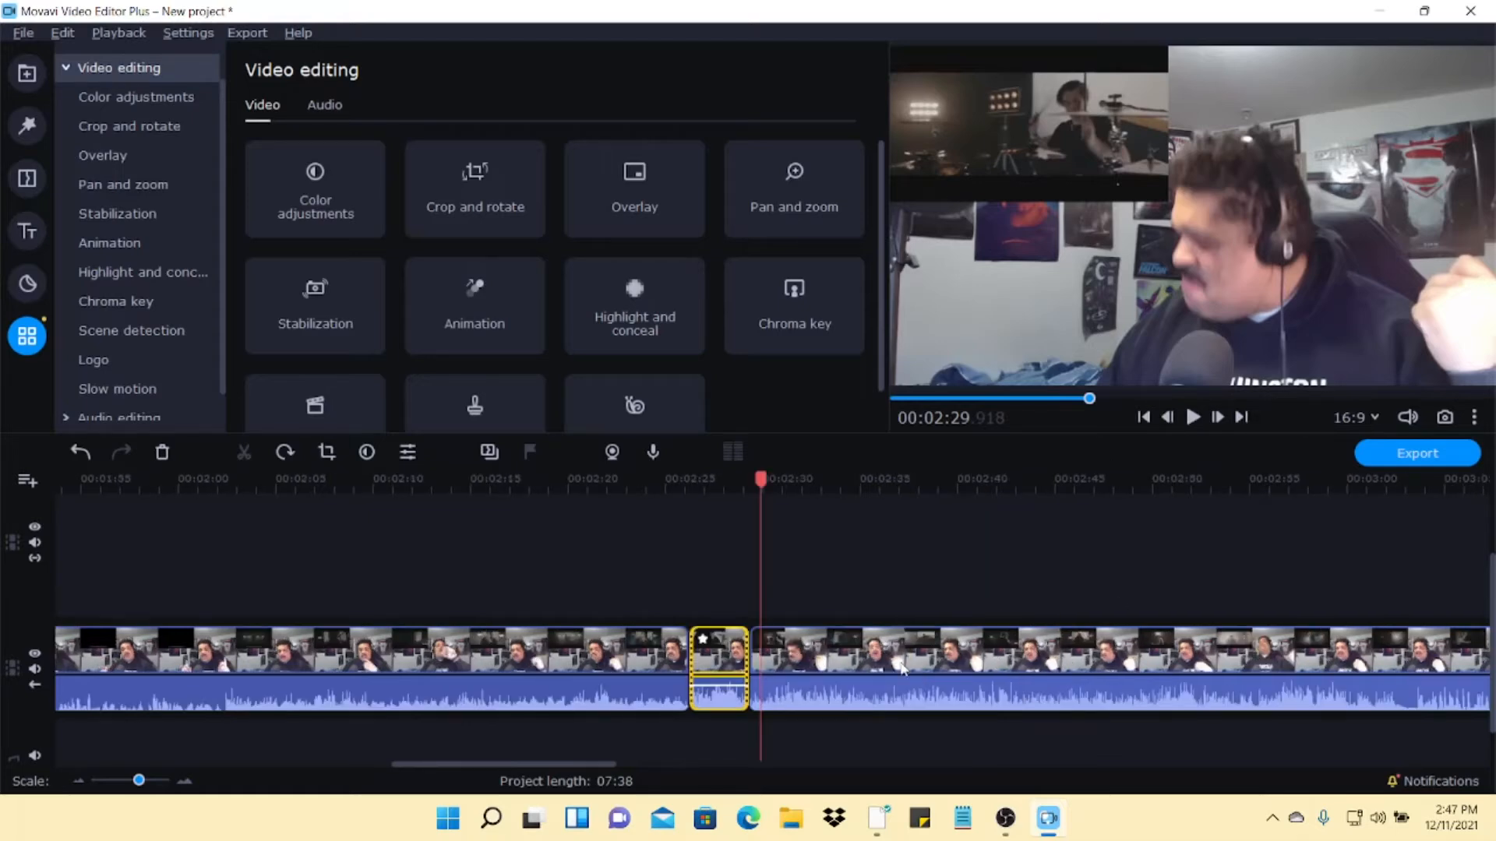
{"action": "scroll", "coordinate": [902, 668], "scroll_direction": "up", "scroll_amount": 15}
{"action": "scroll", "coordinate": [897, 591], "scroll_direction": "down", "scroll_amount": 10}
{"action": "left_click", "coordinate": [1192, 418]}
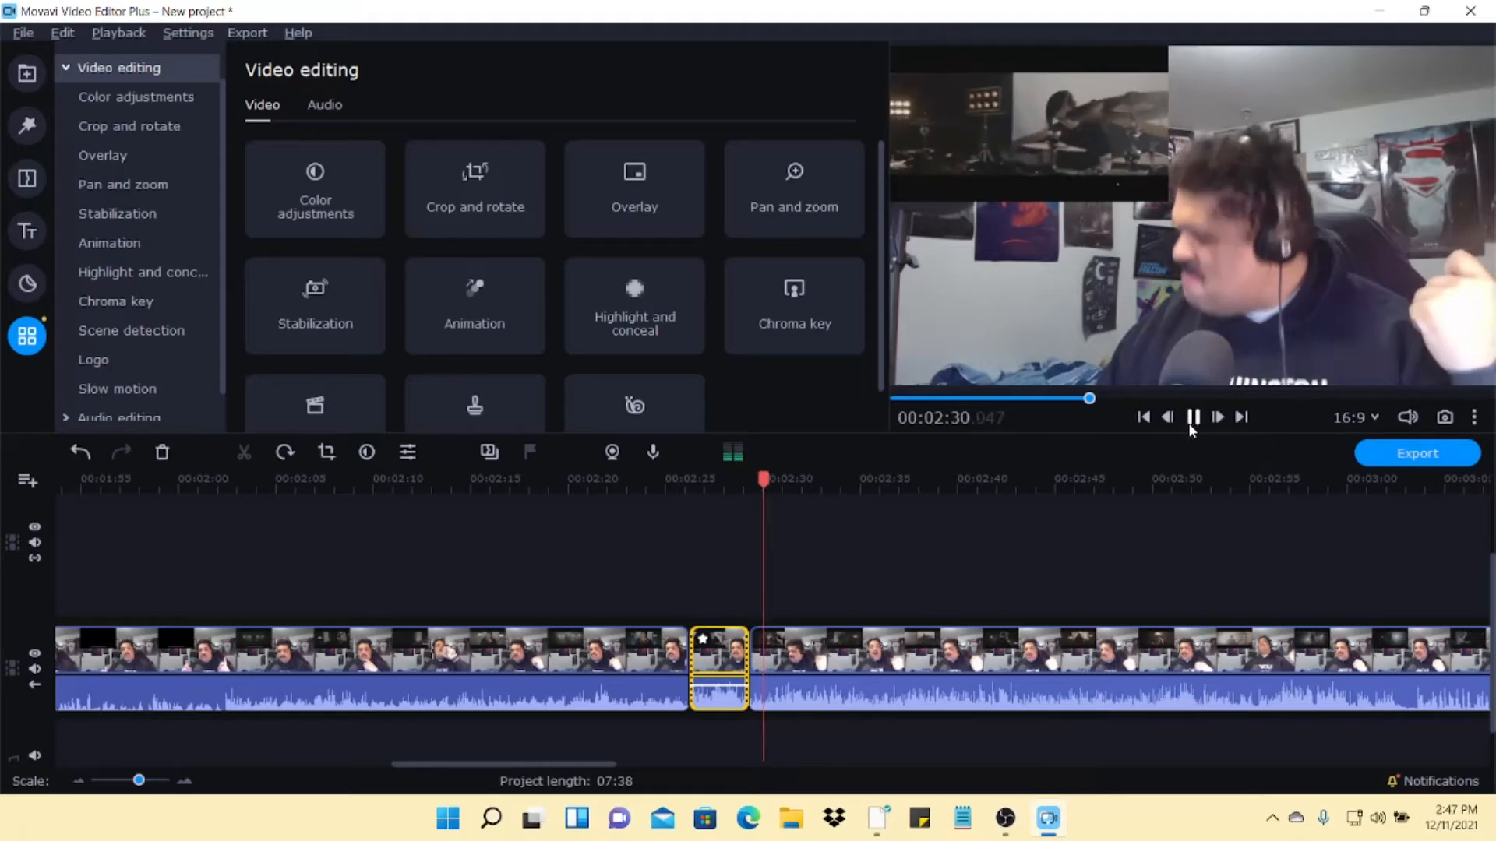
{"action": "scroll", "coordinate": [1153, 483], "scroll_direction": "down", "scroll_amount": 2}
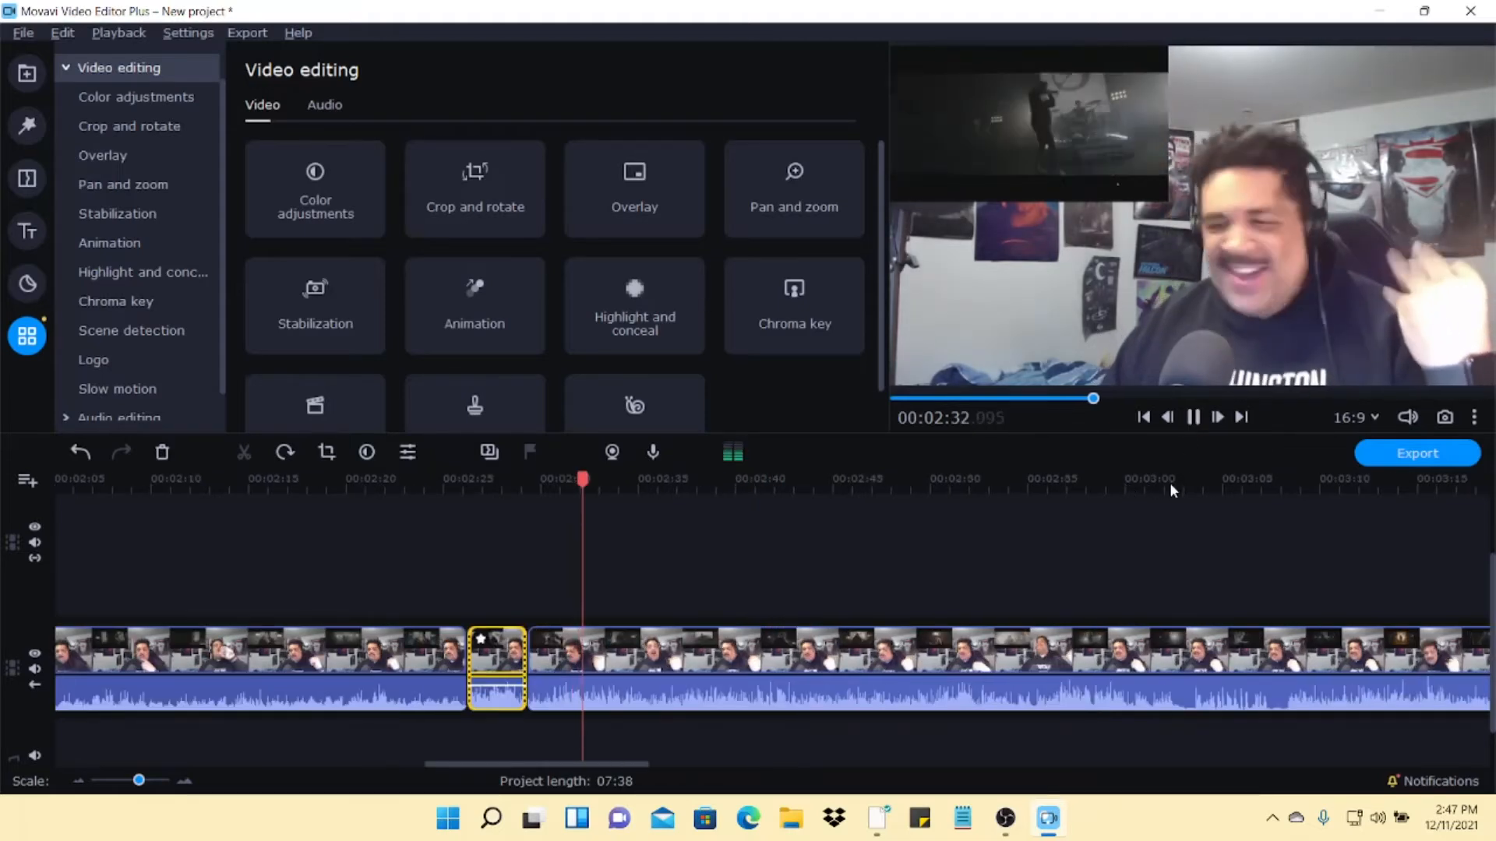
{"action": "left_click", "coordinate": [1192, 418]}
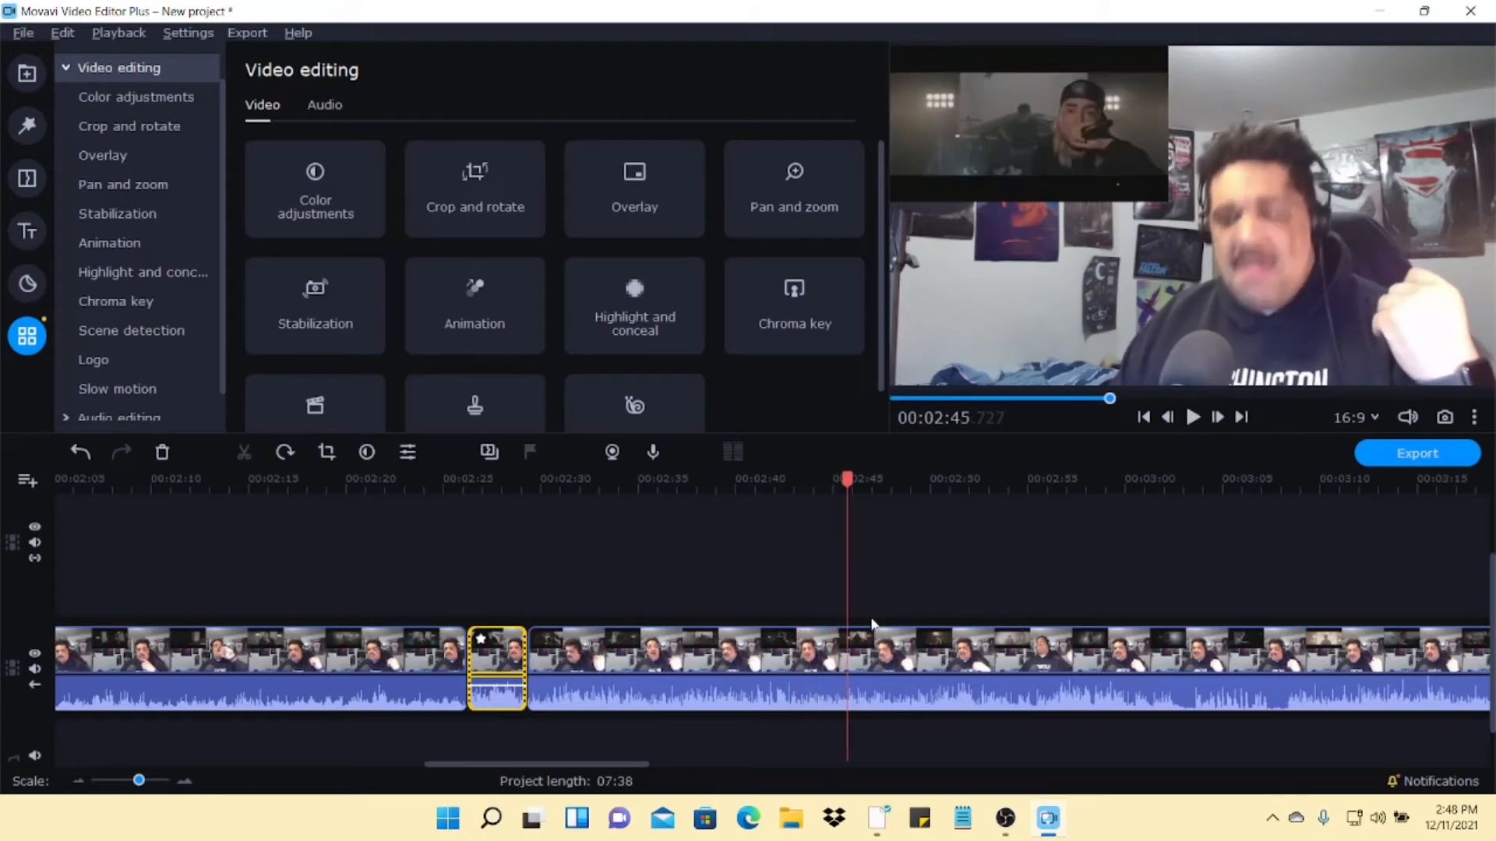
{"action": "scroll", "coordinate": [883, 621], "scroll_direction": "down", "scroll_amount": 3}
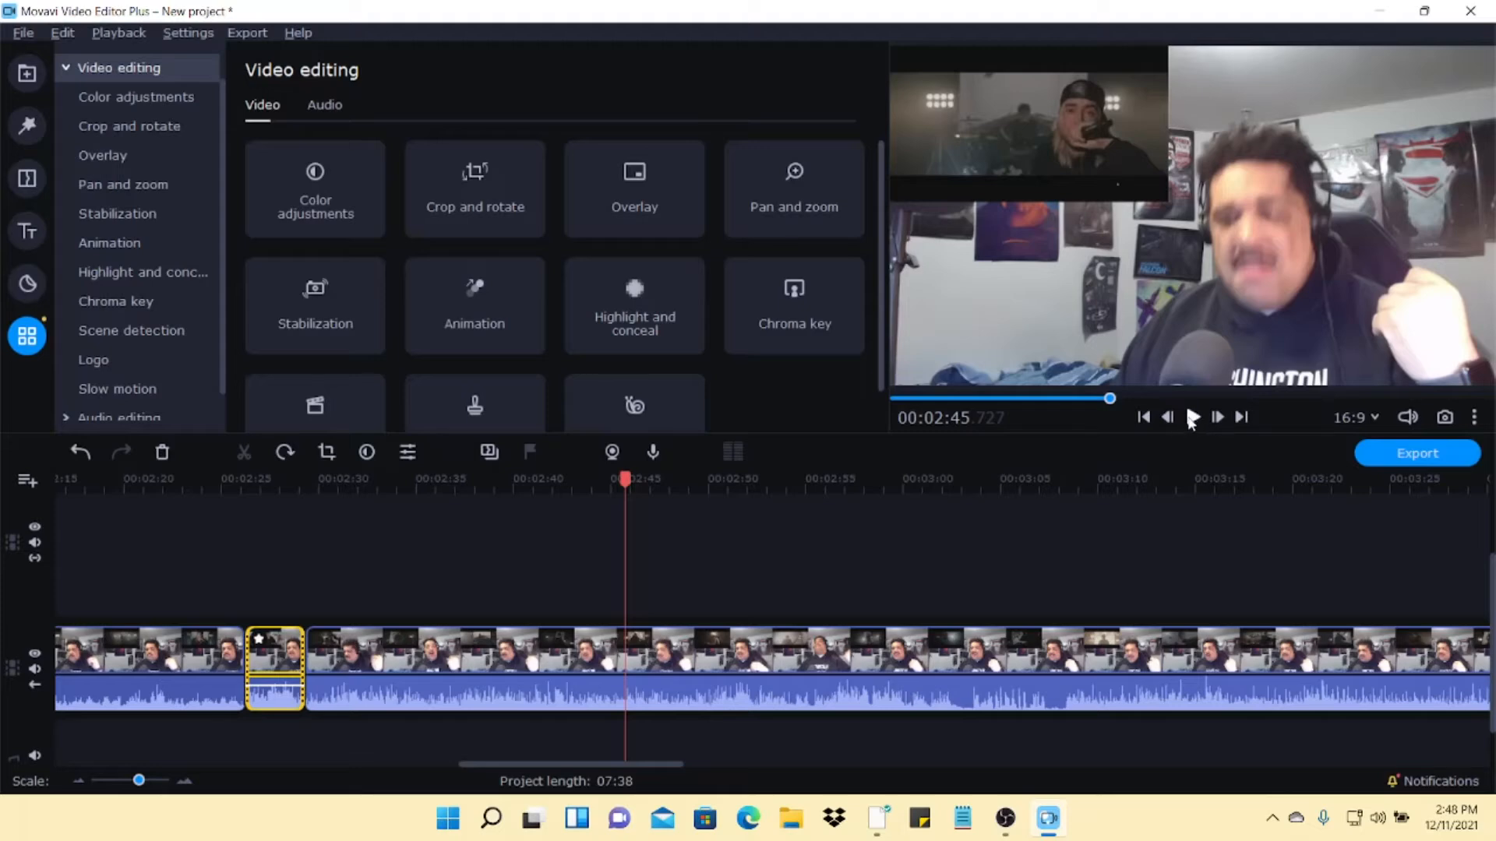
{"action": "left_click", "coordinate": [1191, 418]}
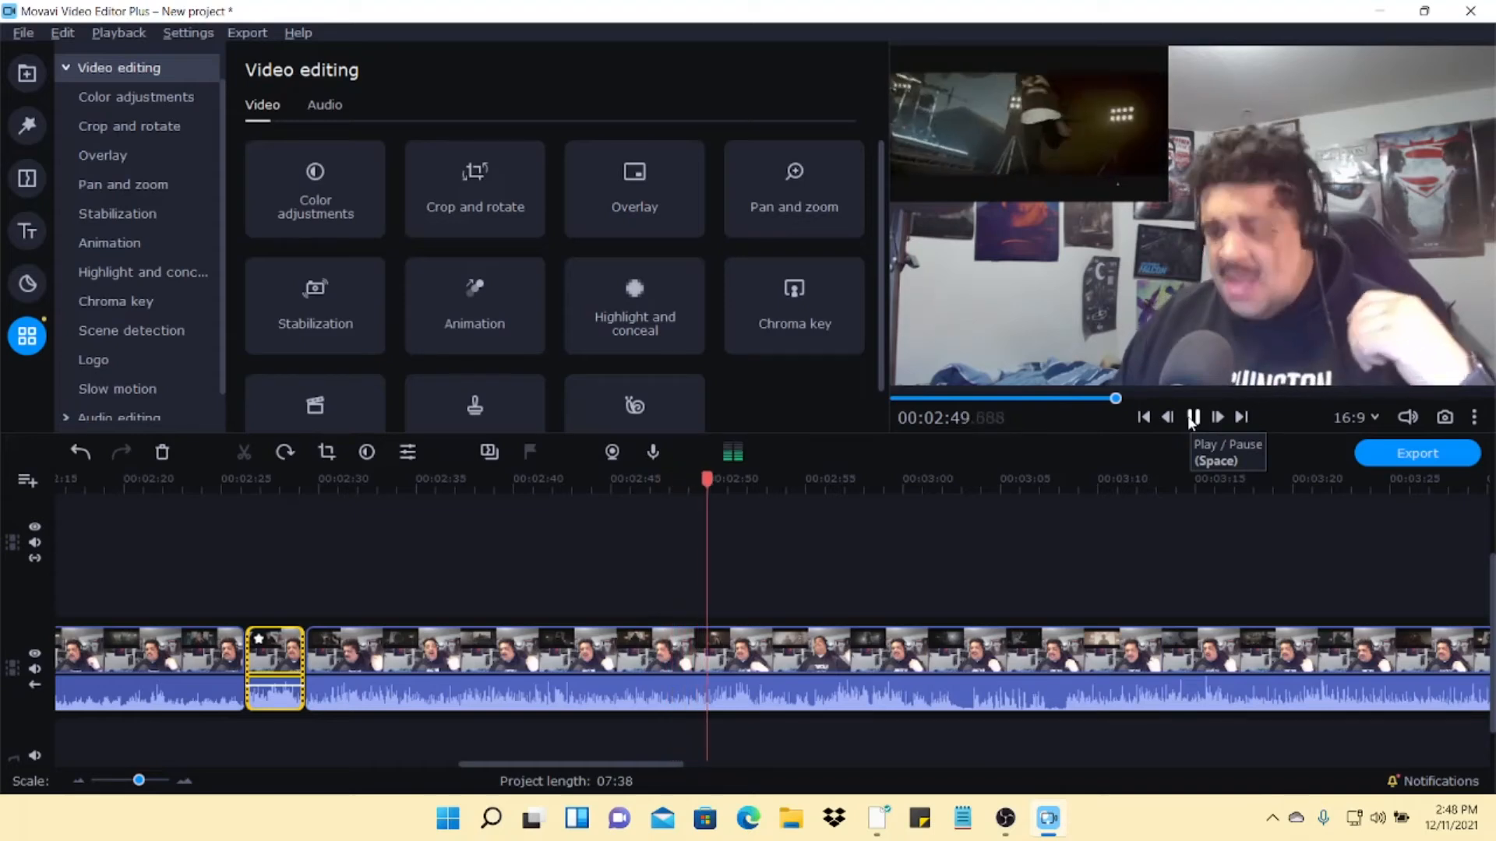
{"action": "left_click", "coordinate": [1192, 419]}
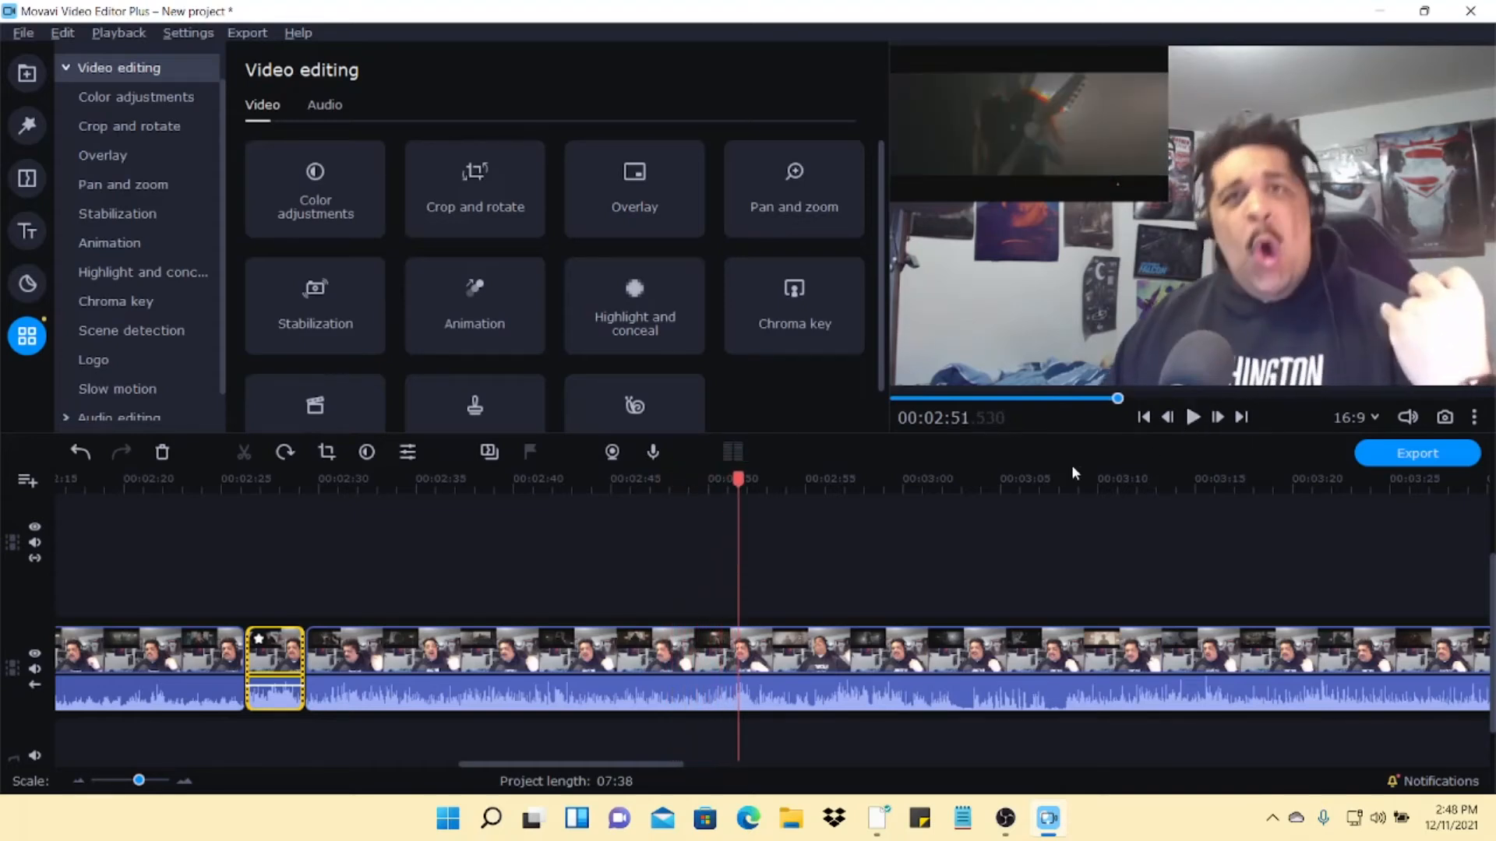
{"action": "left_click", "coordinate": [1195, 419]}
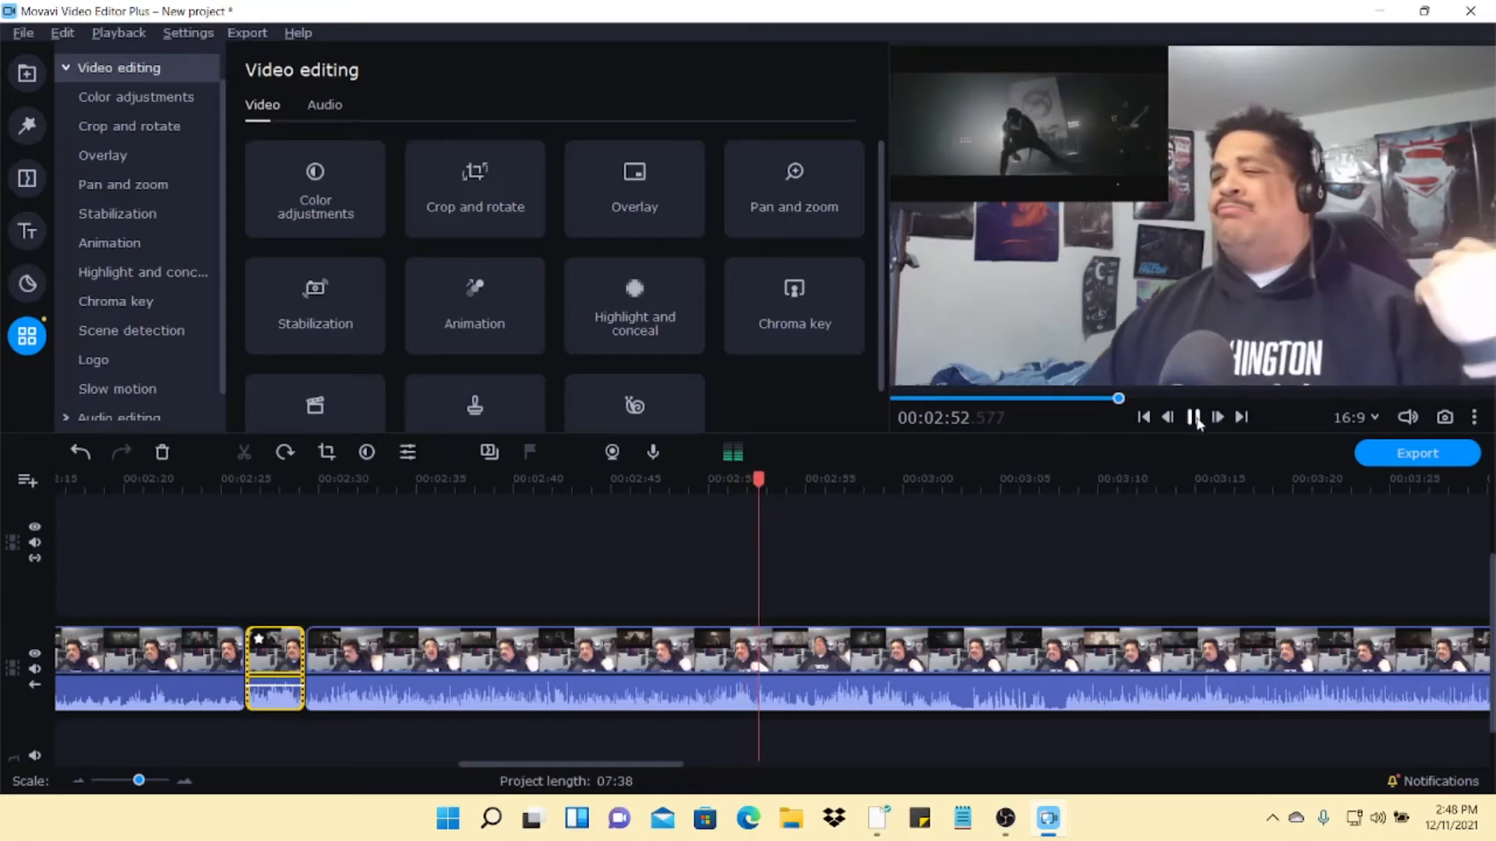
{"action": "left_click", "coordinate": [1193, 419]}
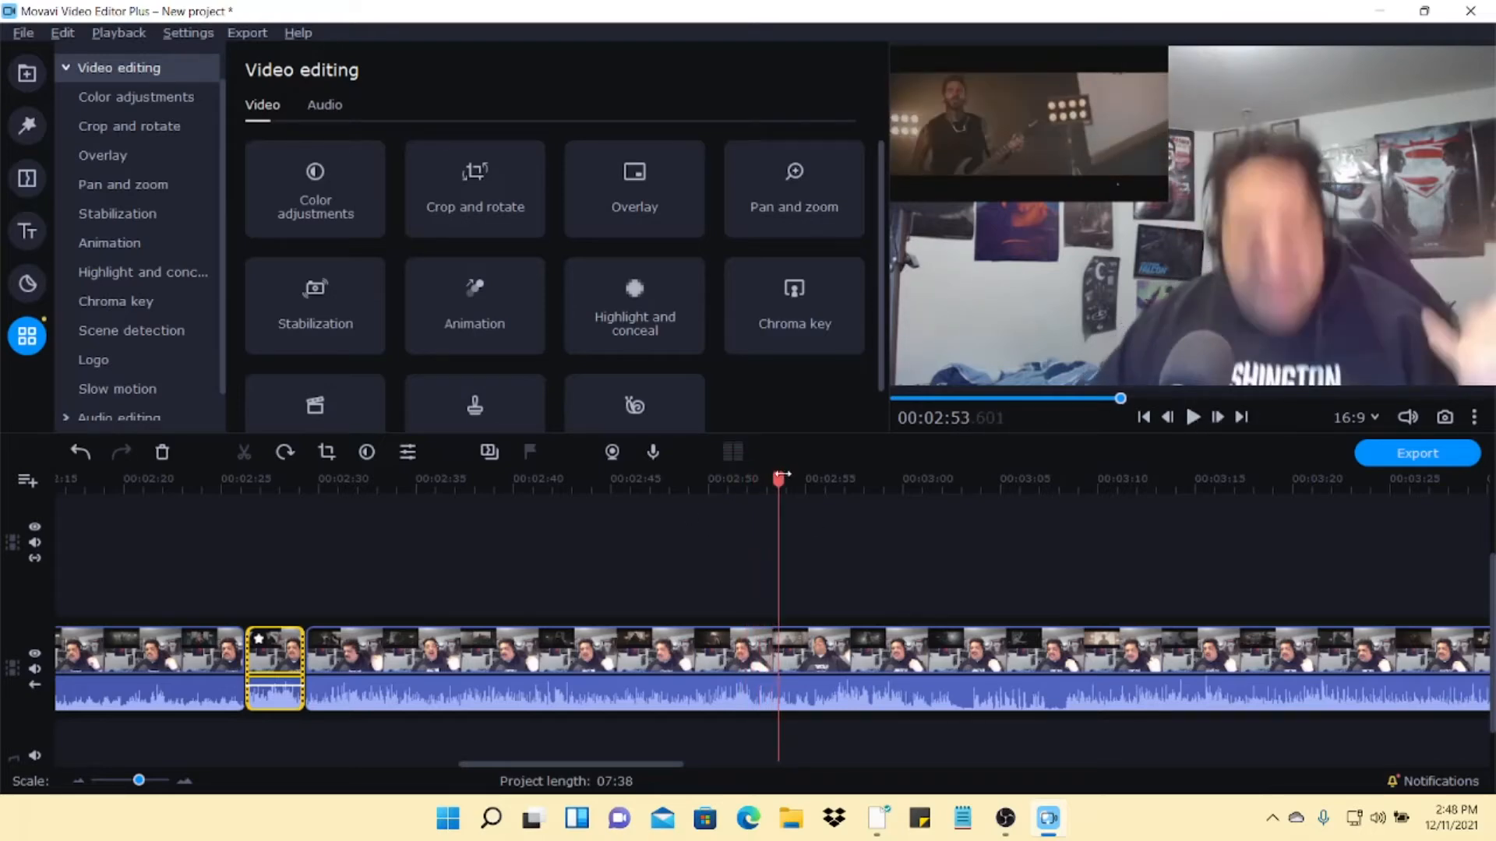
- Find where the strong reaction begins by replaying from about 00:02:49, and split the recording at about 00:02:51
{"action": "left_click_drag", "start_coordinate": [778, 480], "coordinate": [699, 480]}
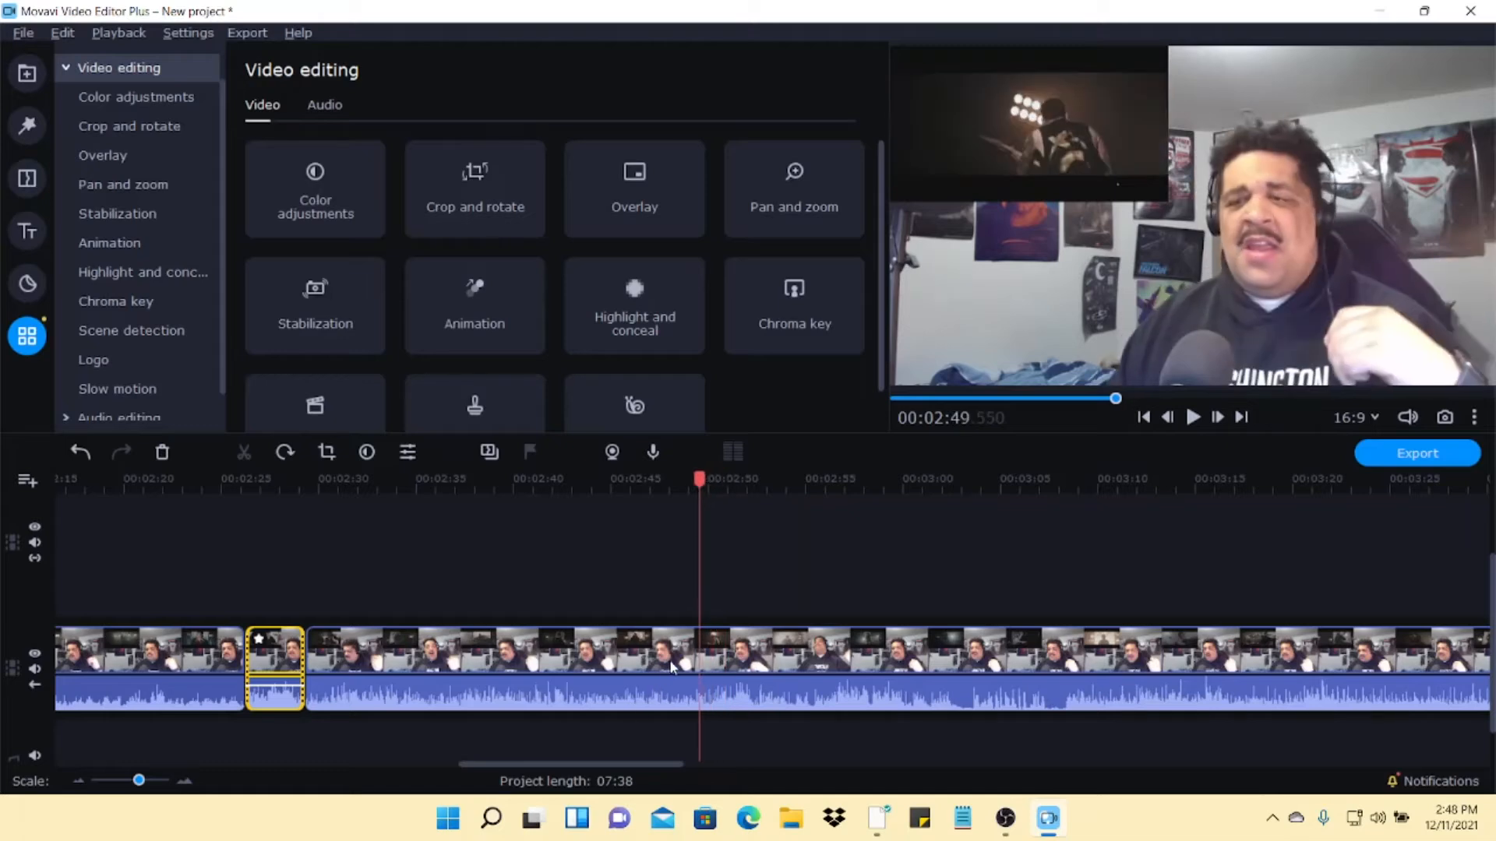
{"action": "left_click", "coordinate": [673, 662]}
{"action": "left_click", "coordinate": [1195, 420]}
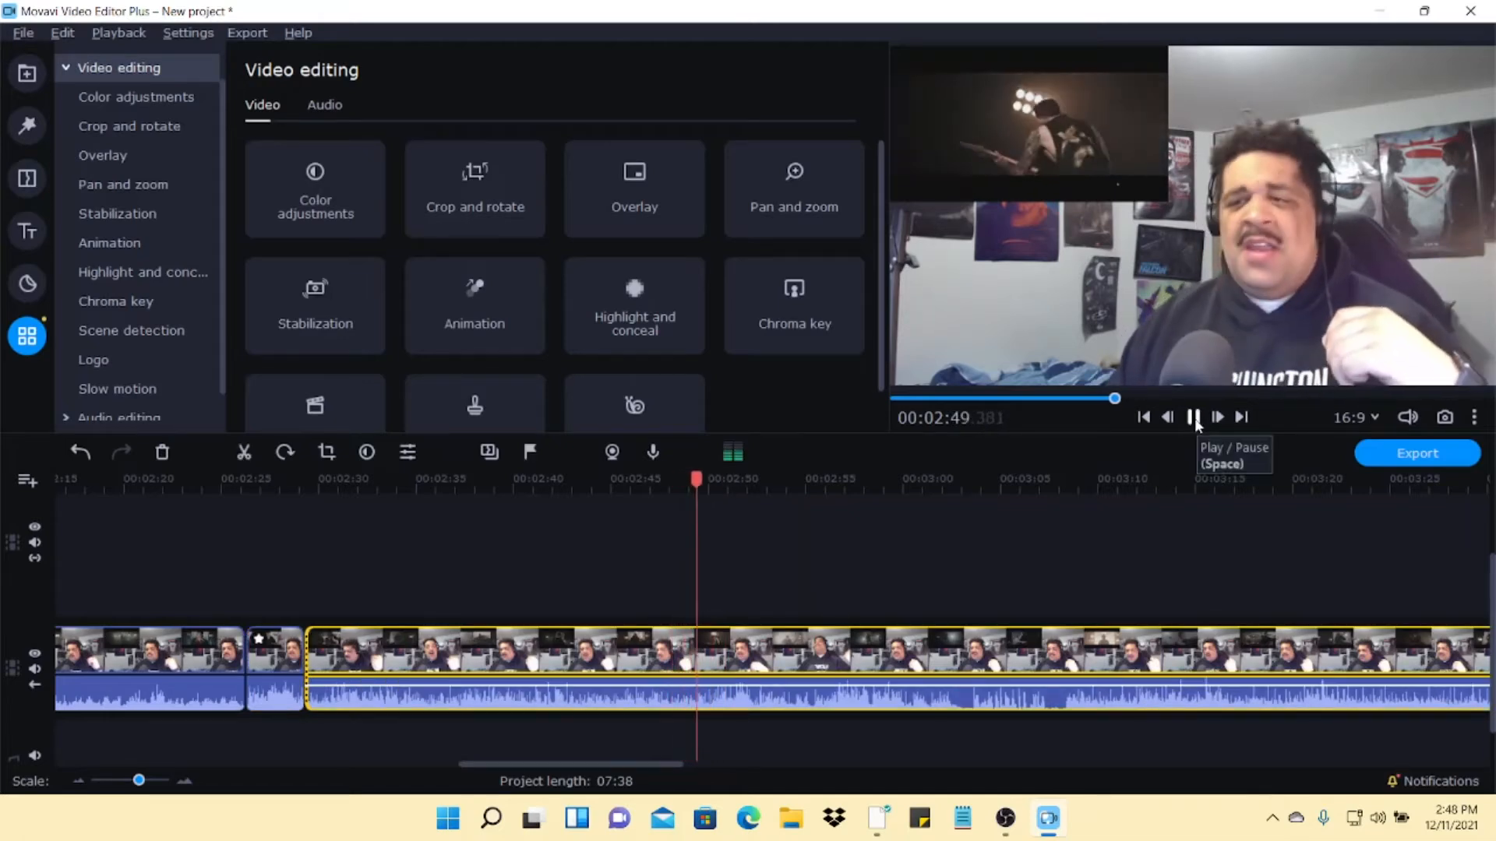
{"action": "left_click", "coordinate": [1193, 418]}
{"action": "left_click", "coordinate": [1194, 418]}
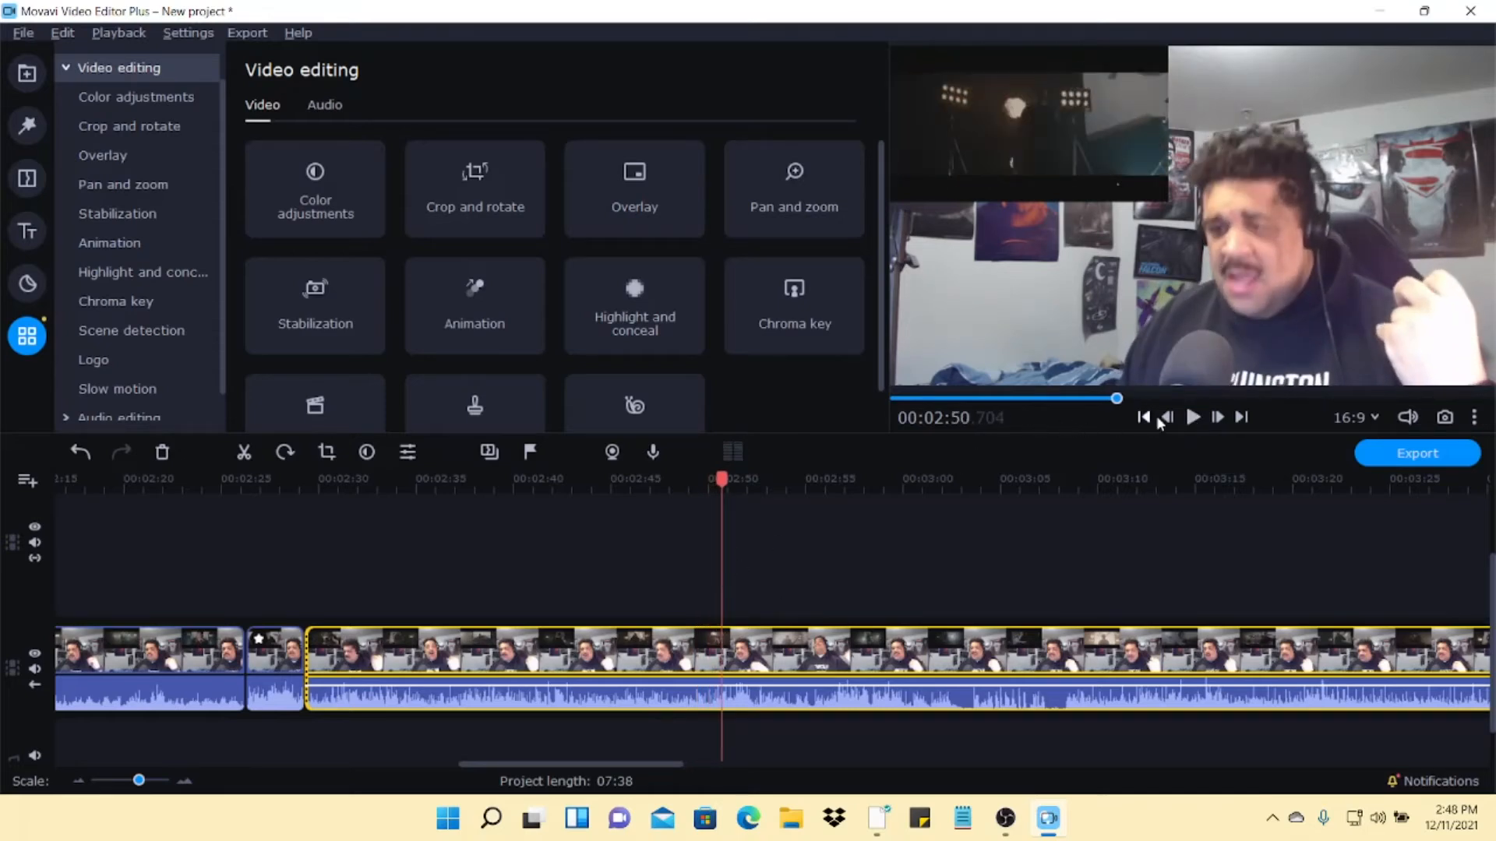
{"action": "left_click", "coordinate": [1192, 418]}
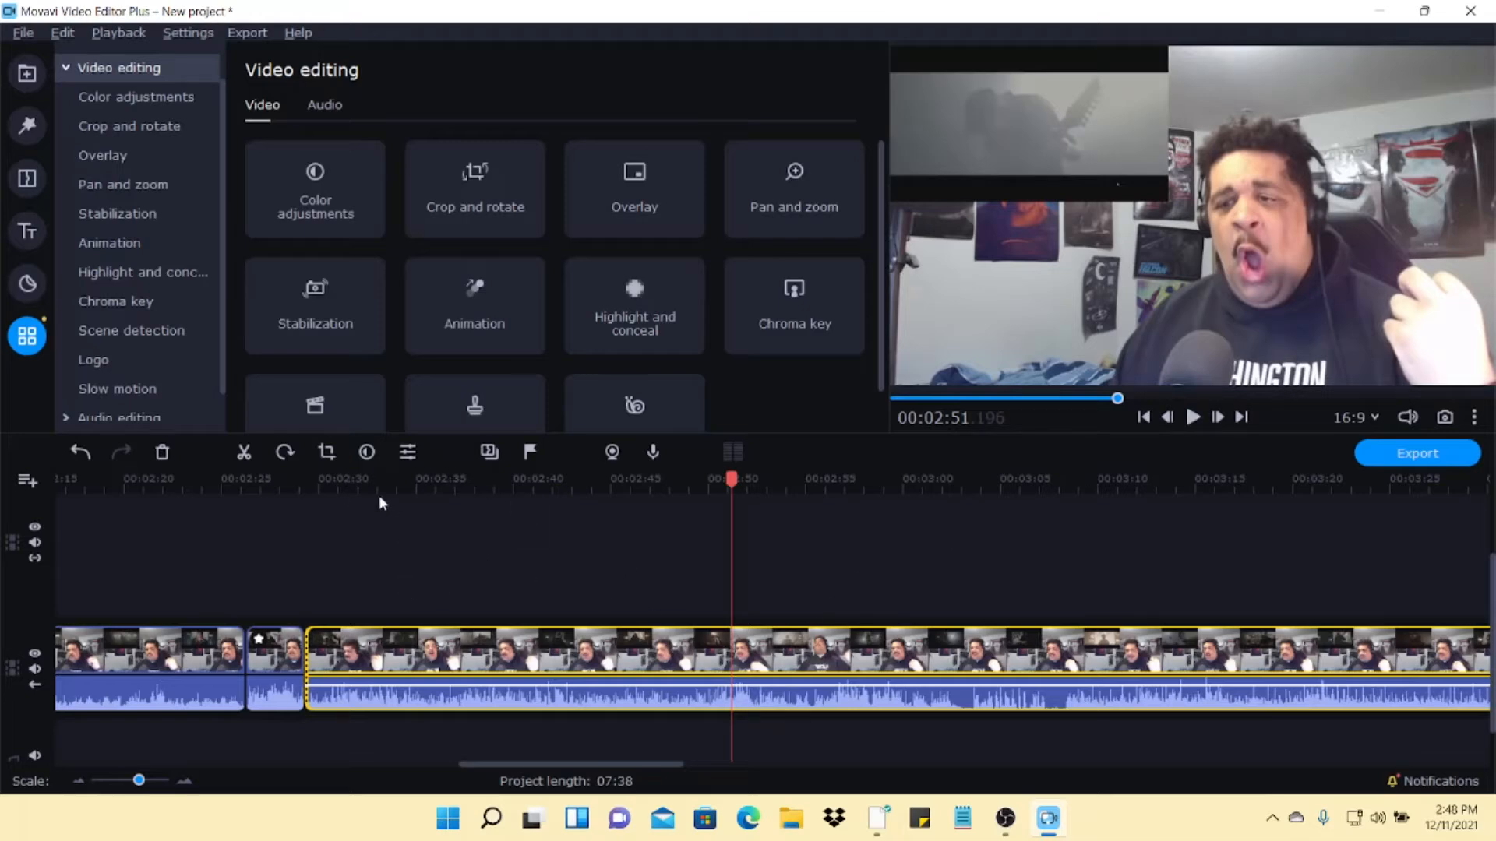
{"action": "left_click", "coordinate": [244, 453]}
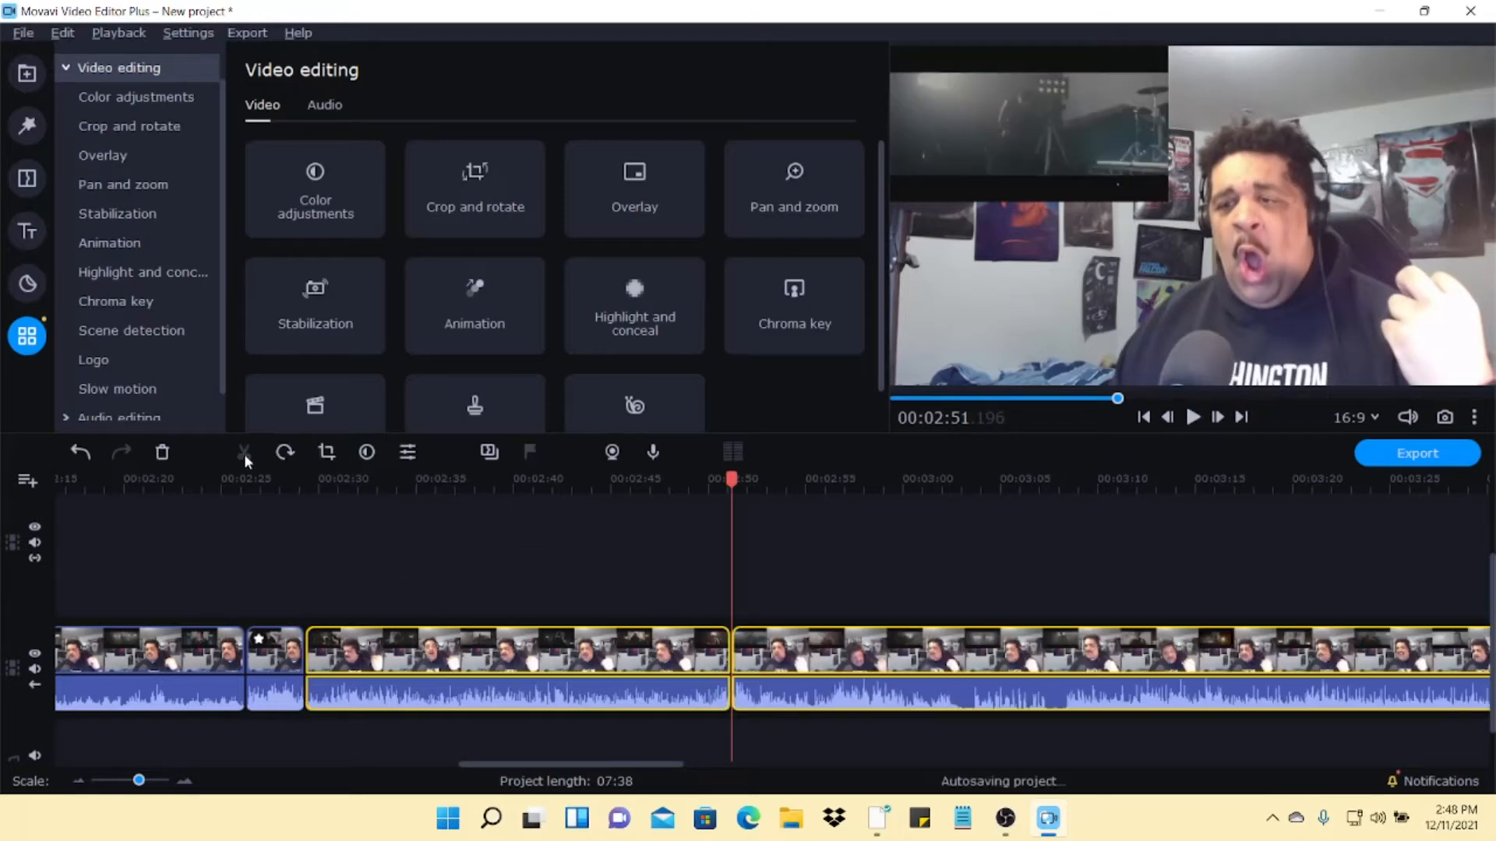
- Play through the reaction and split the recording again at about 00:02:57 to isolate the moment
{"action": "left_click", "coordinate": [1192, 420]}
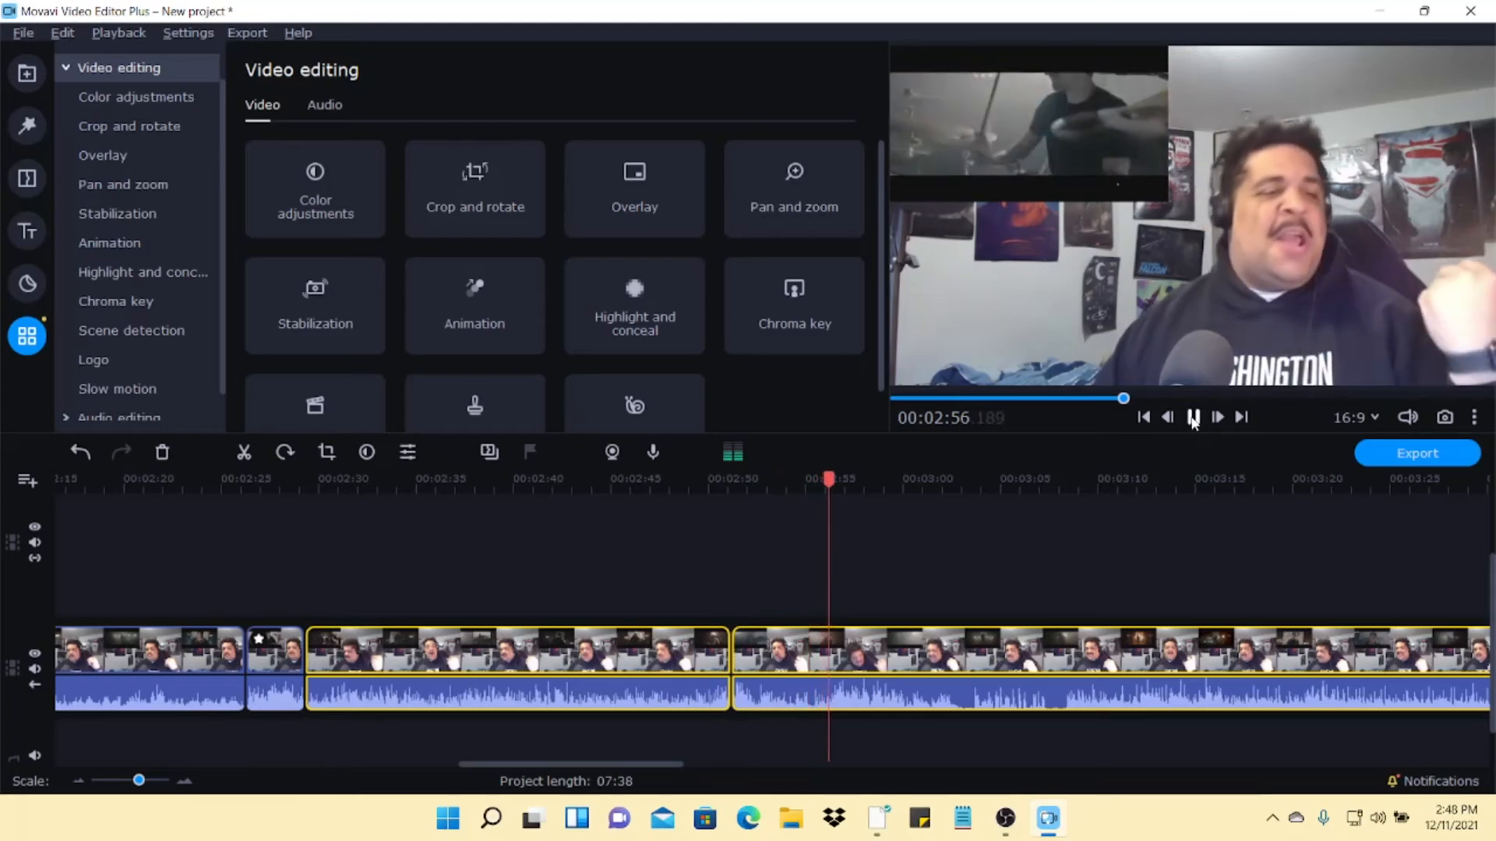
{"action": "left_click", "coordinate": [1192, 418]}
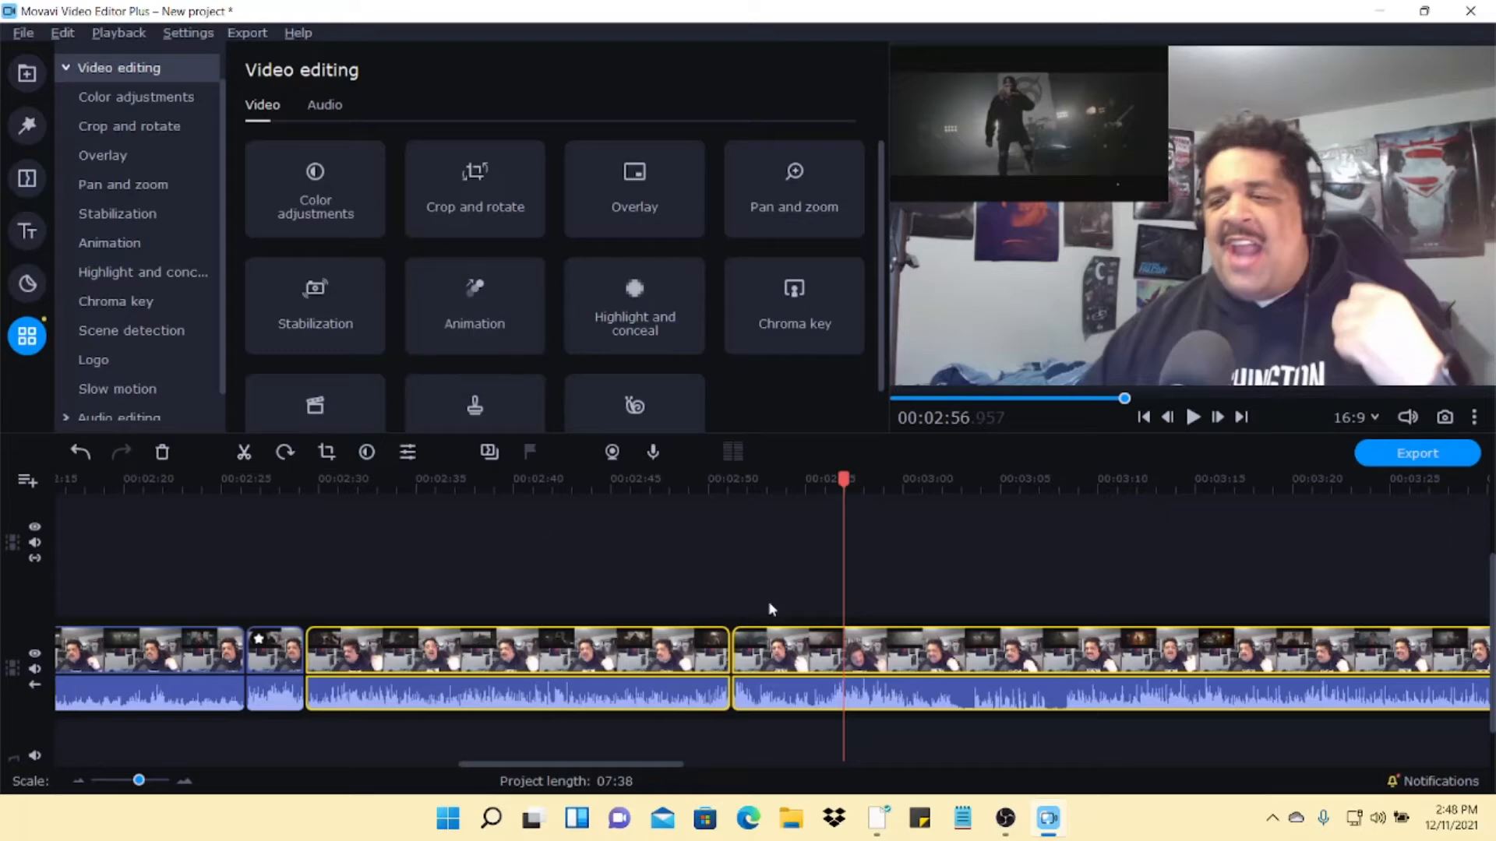
{"action": "left_click", "coordinate": [243, 453]}
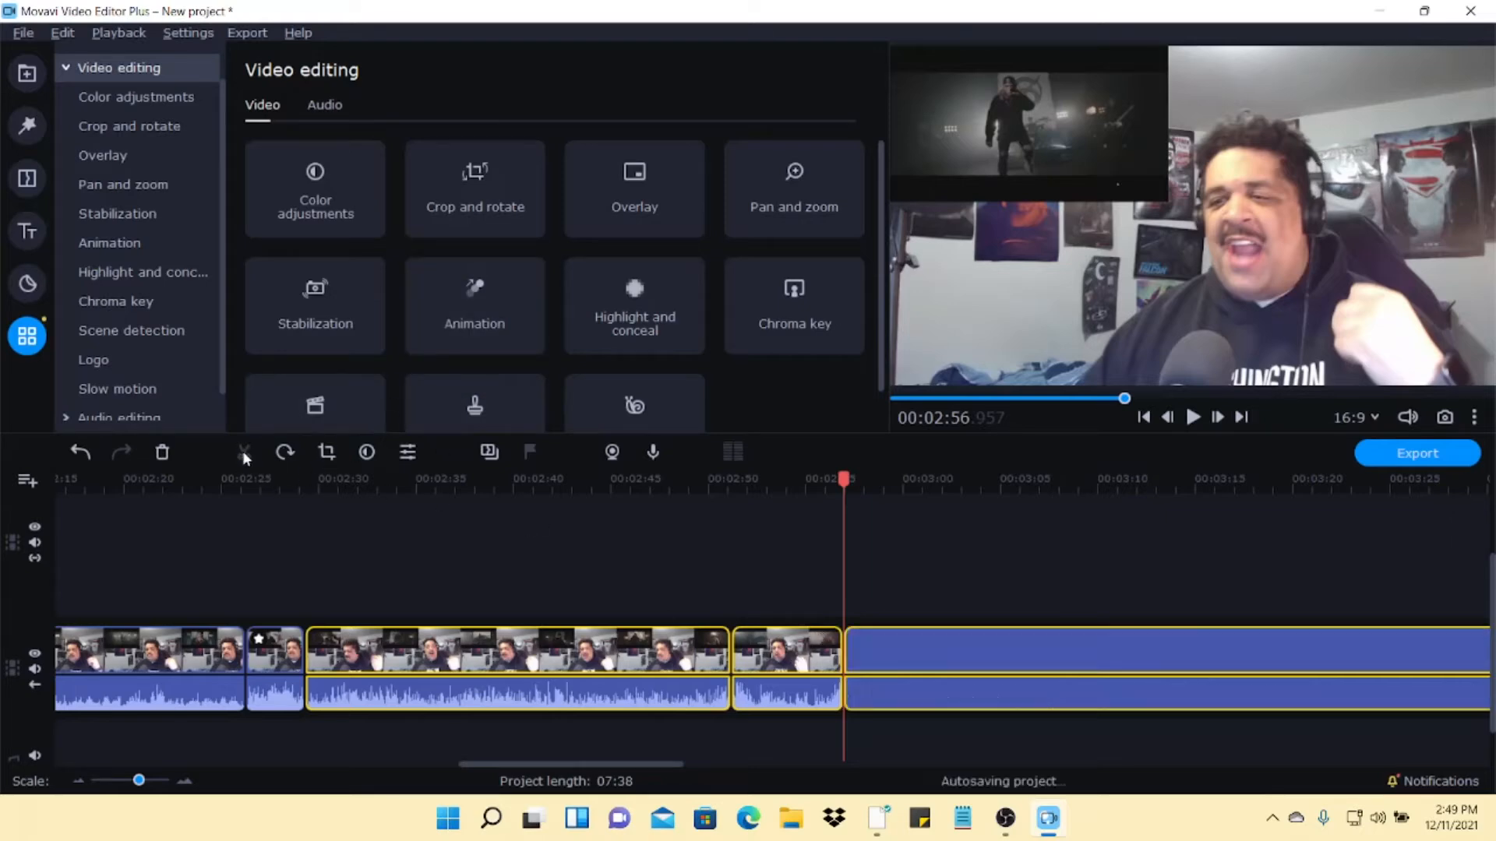
- Crop the isolated segment between about 00:02:51 and 00:02:57 to a close-up around the man's face
{"action": "left_click", "coordinate": [760, 656]}
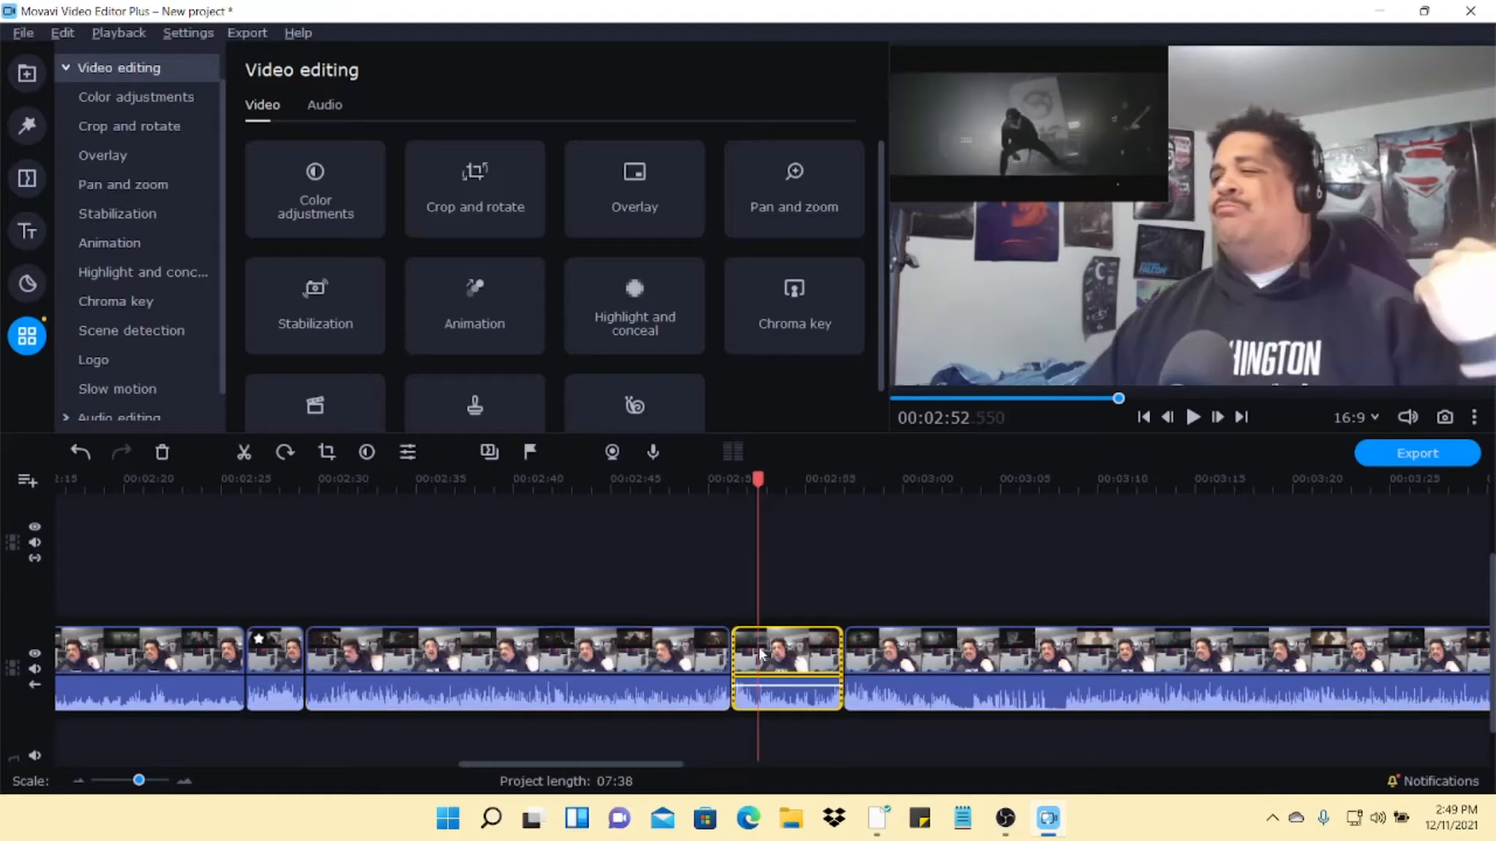
{"action": "left_click", "coordinate": [324, 458]}
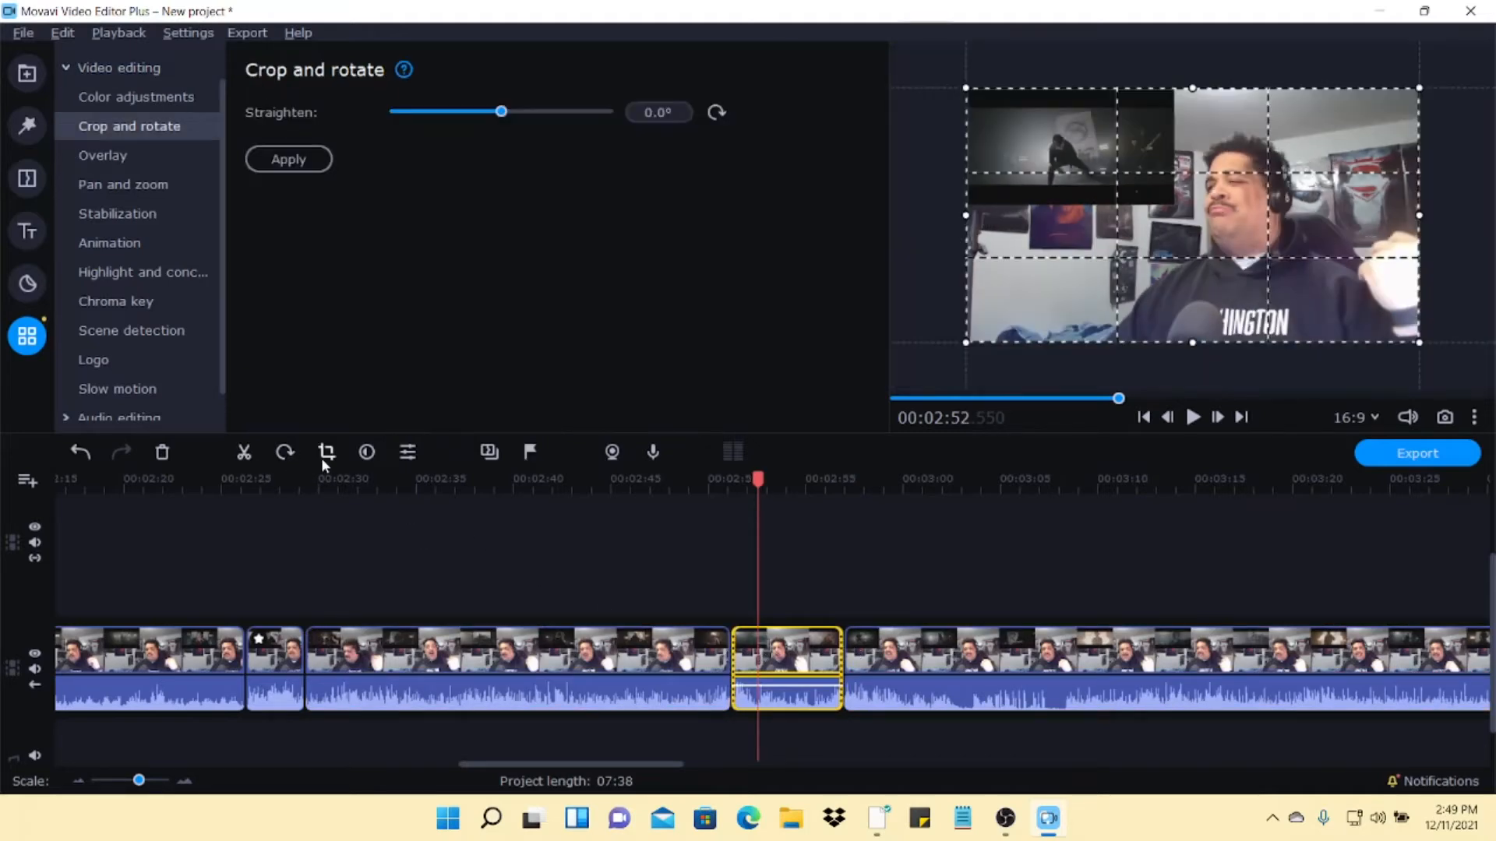
{"action": "left_click_drag", "start_coordinate": [966, 342], "coordinate": [1080, 279]}
{"action": "left_click_drag", "start_coordinate": [1422, 86], "coordinate": [1369, 123]}
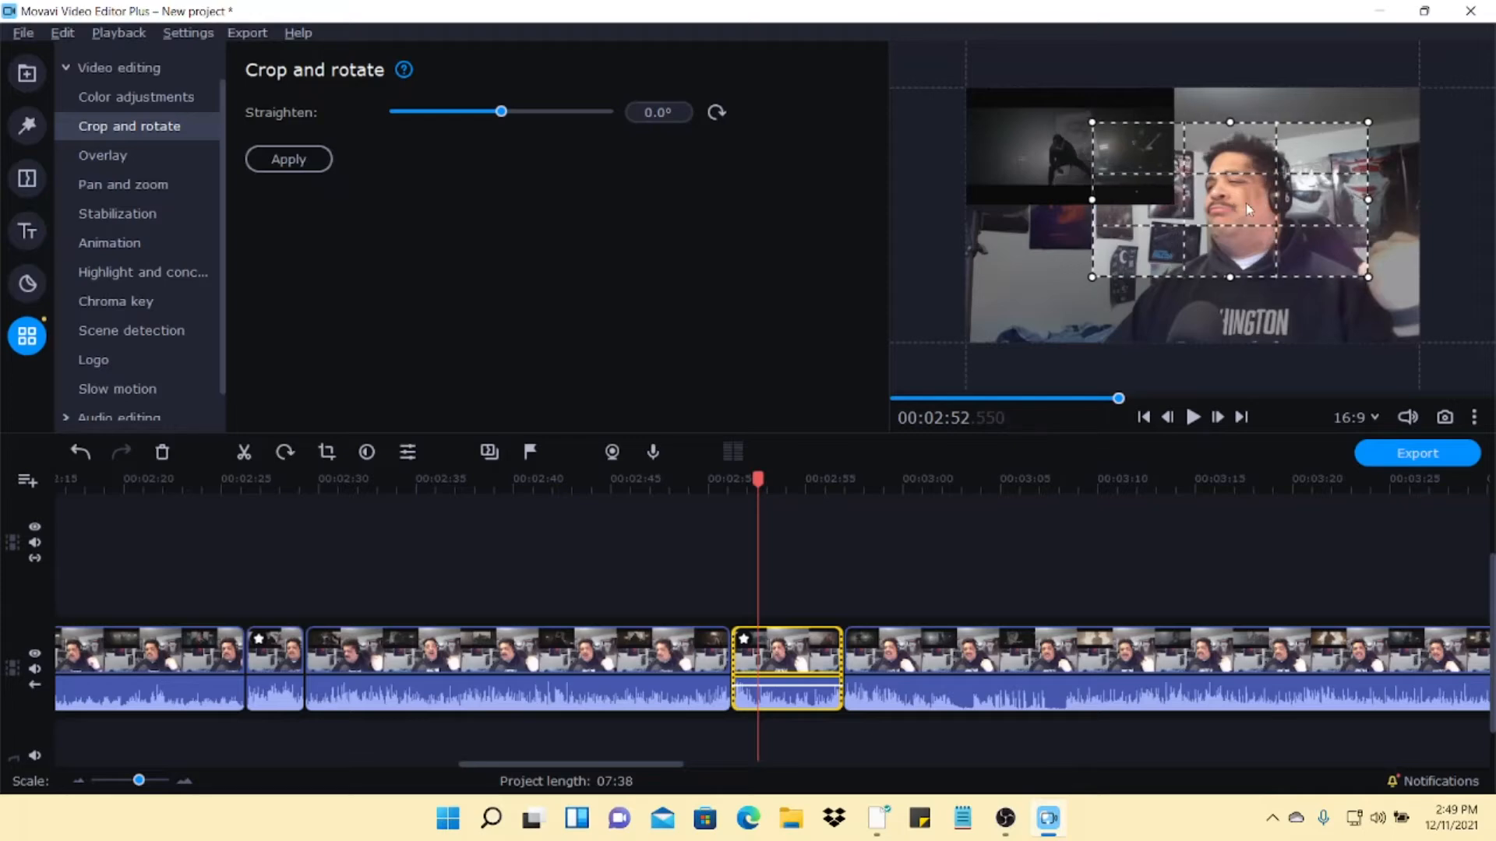
{"action": "left_click", "coordinate": [288, 159]}
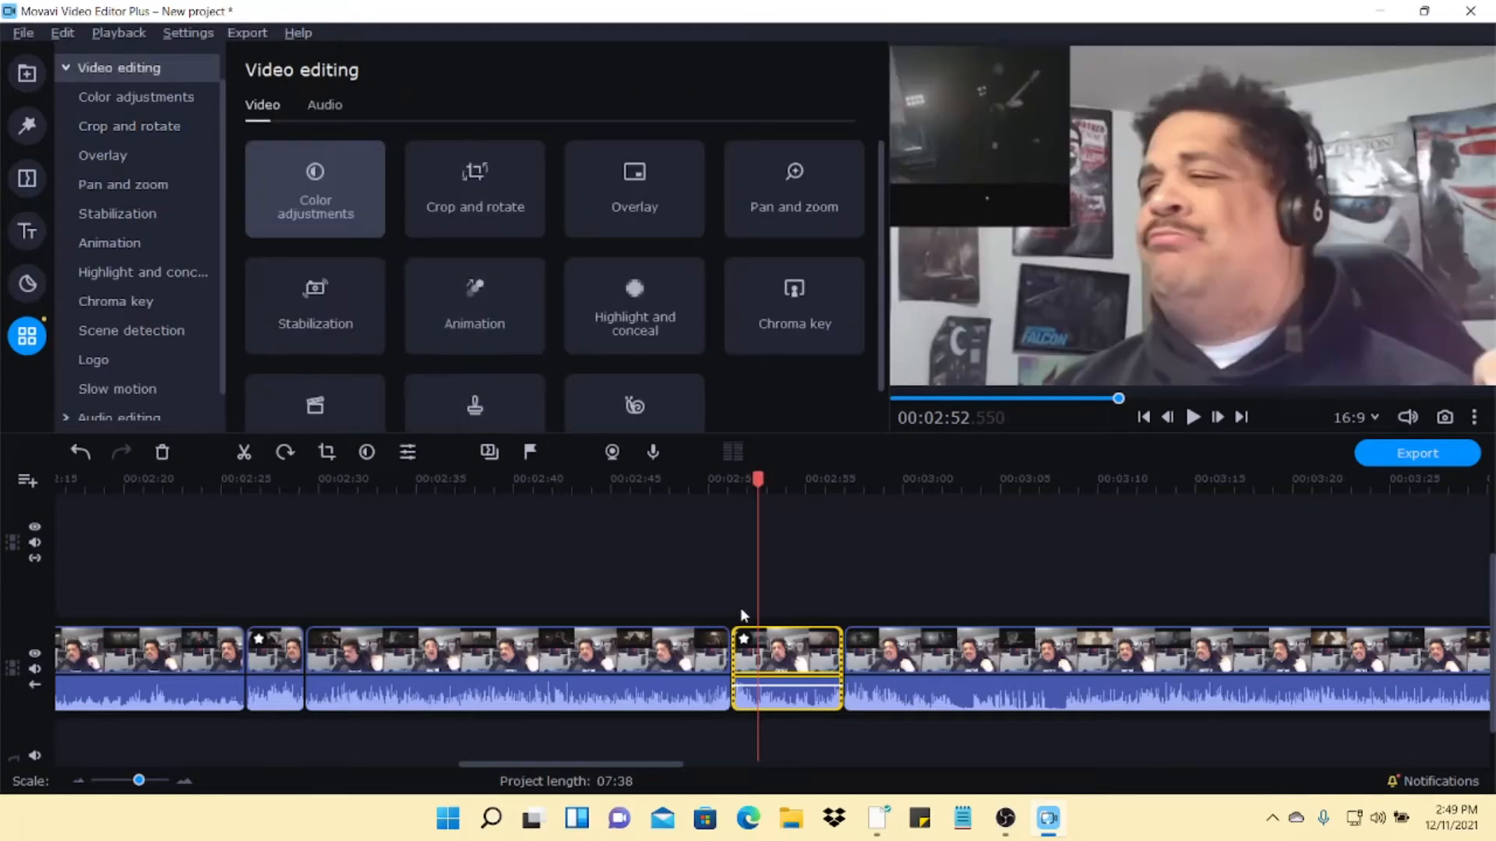
- Play back the cropped close-up from just before its start to about 00:02:57 to check the transitions
{"action": "left_click_drag", "start_coordinate": [754, 483], "coordinate": [712, 483]}
{"action": "left_click", "coordinate": [1193, 418]}
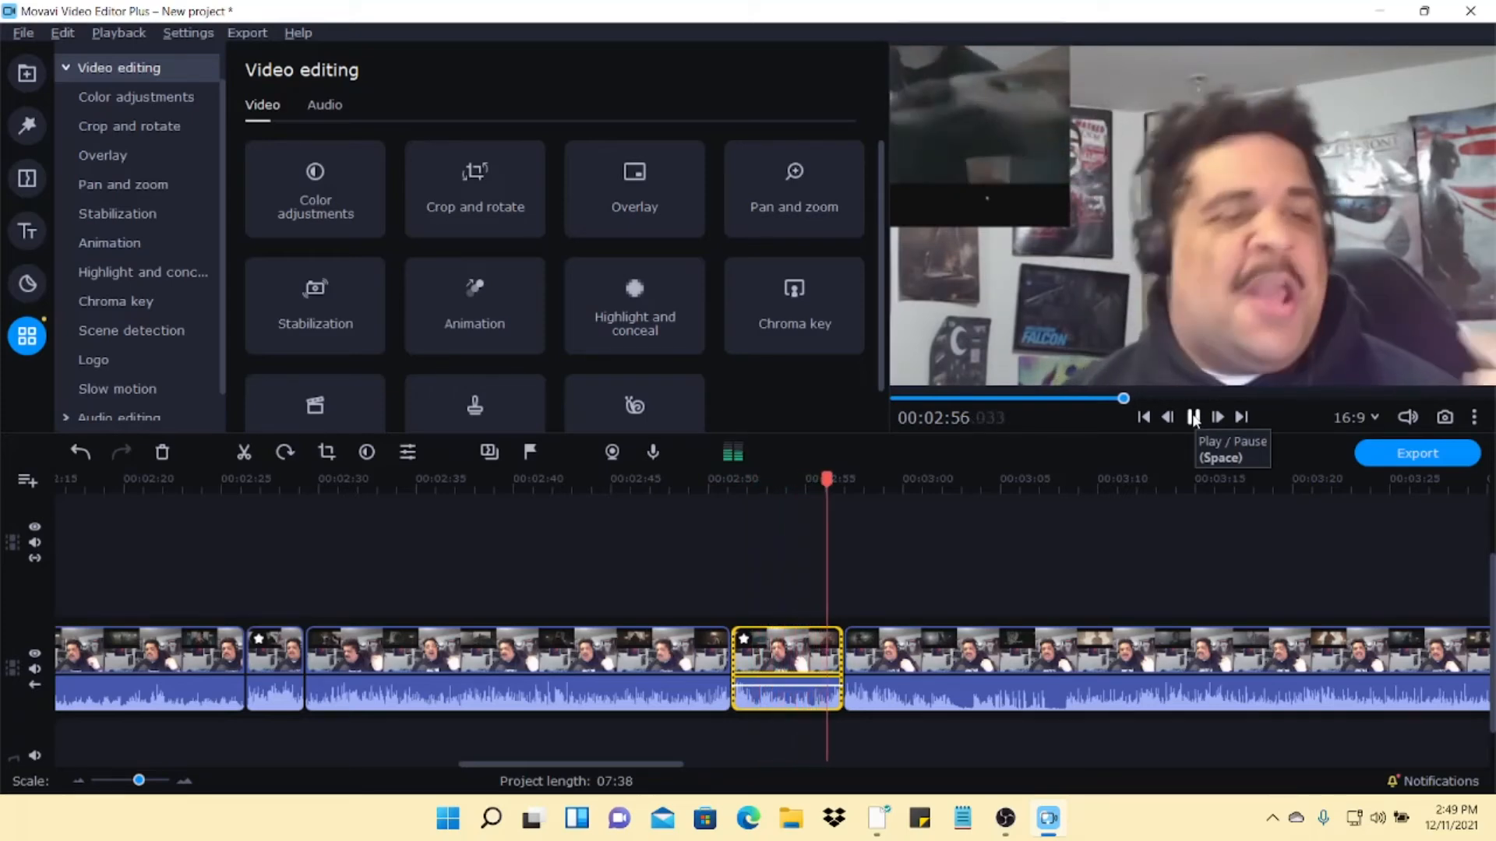
{"action": "left_click", "coordinate": [1192, 419]}
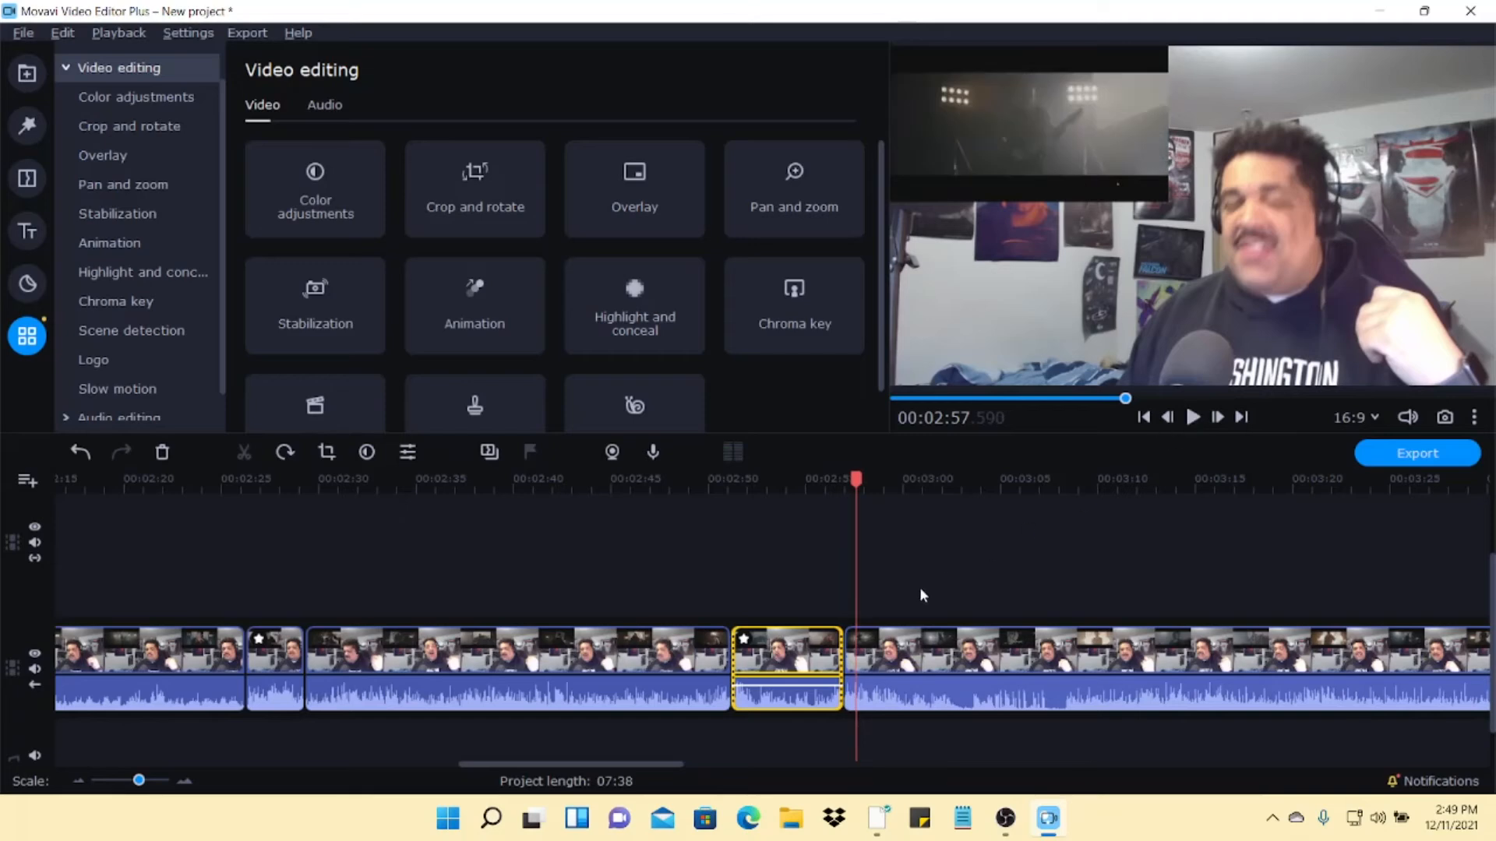
- Play the recording from about 00:02:57 to 00:03:14 to look for the next place to edit
{"action": "scroll", "coordinate": [919, 595], "scroll_direction": "right", "scroll_amount": 3}
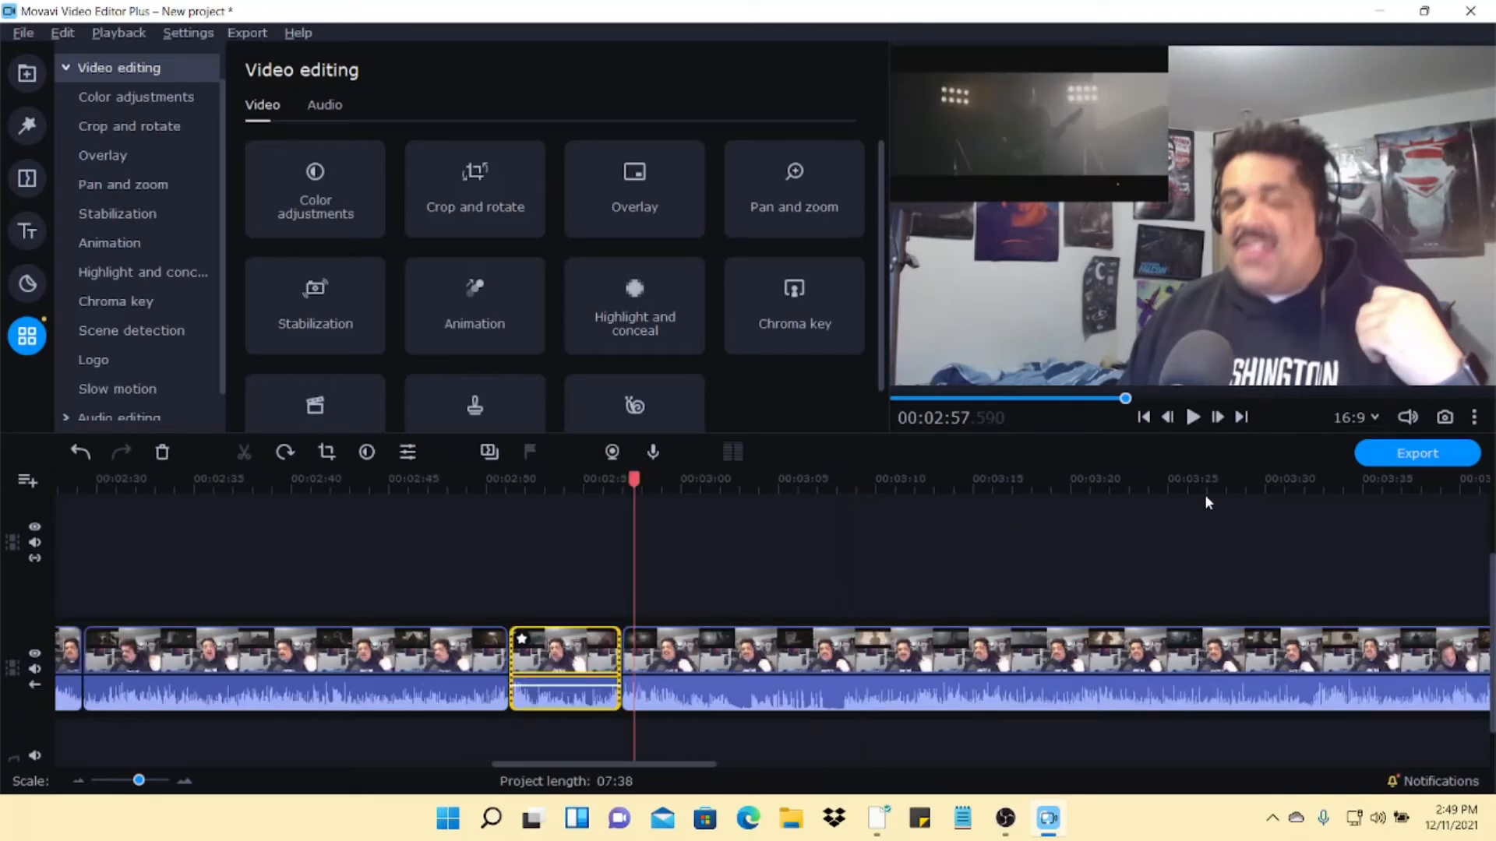
{"action": "left_click", "coordinate": [1193, 418]}
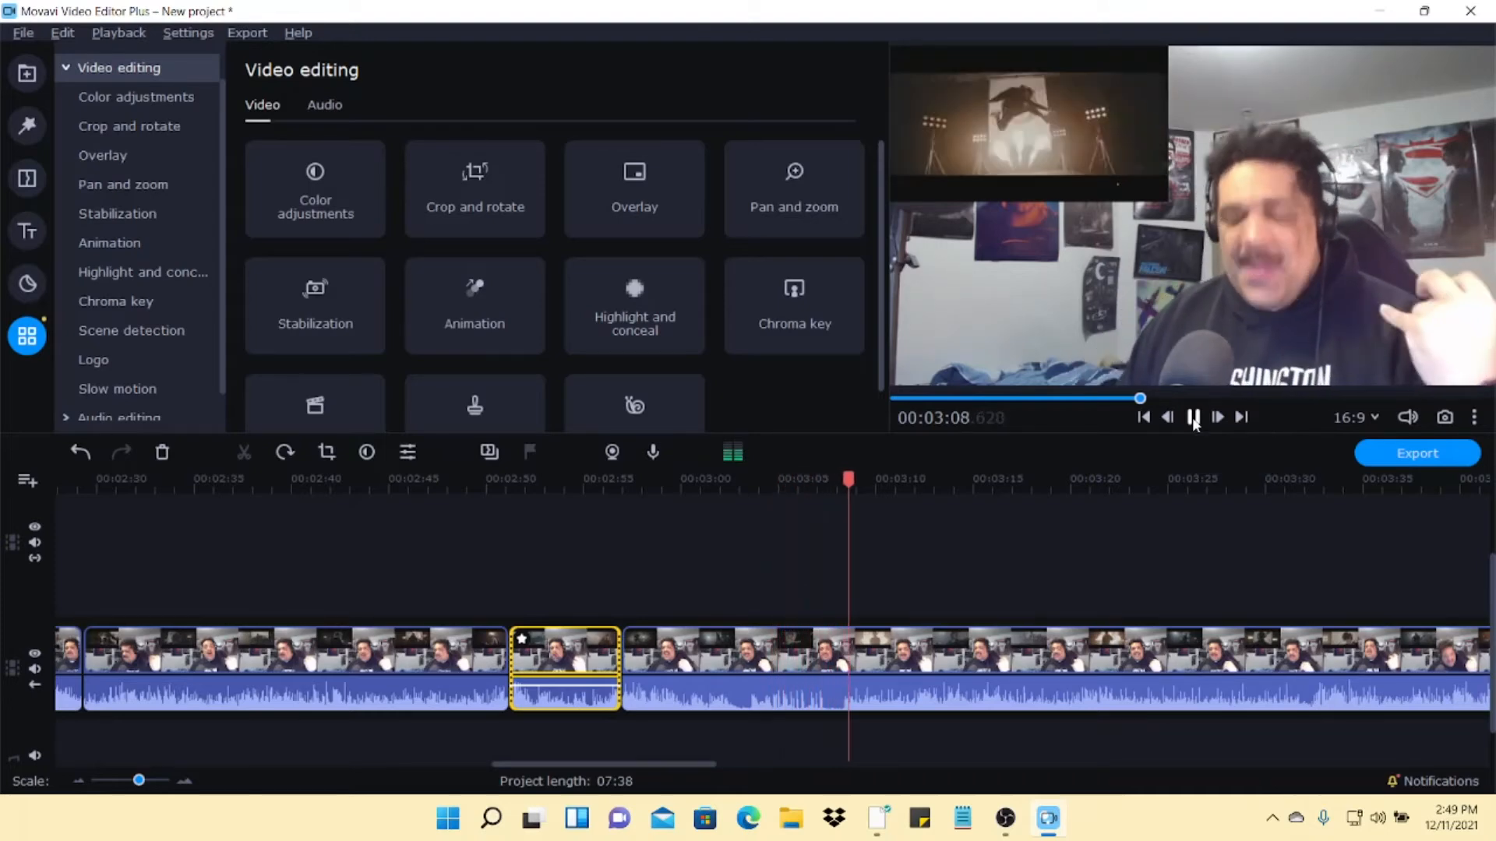
{"action": "left_click", "coordinate": [1193, 419]}
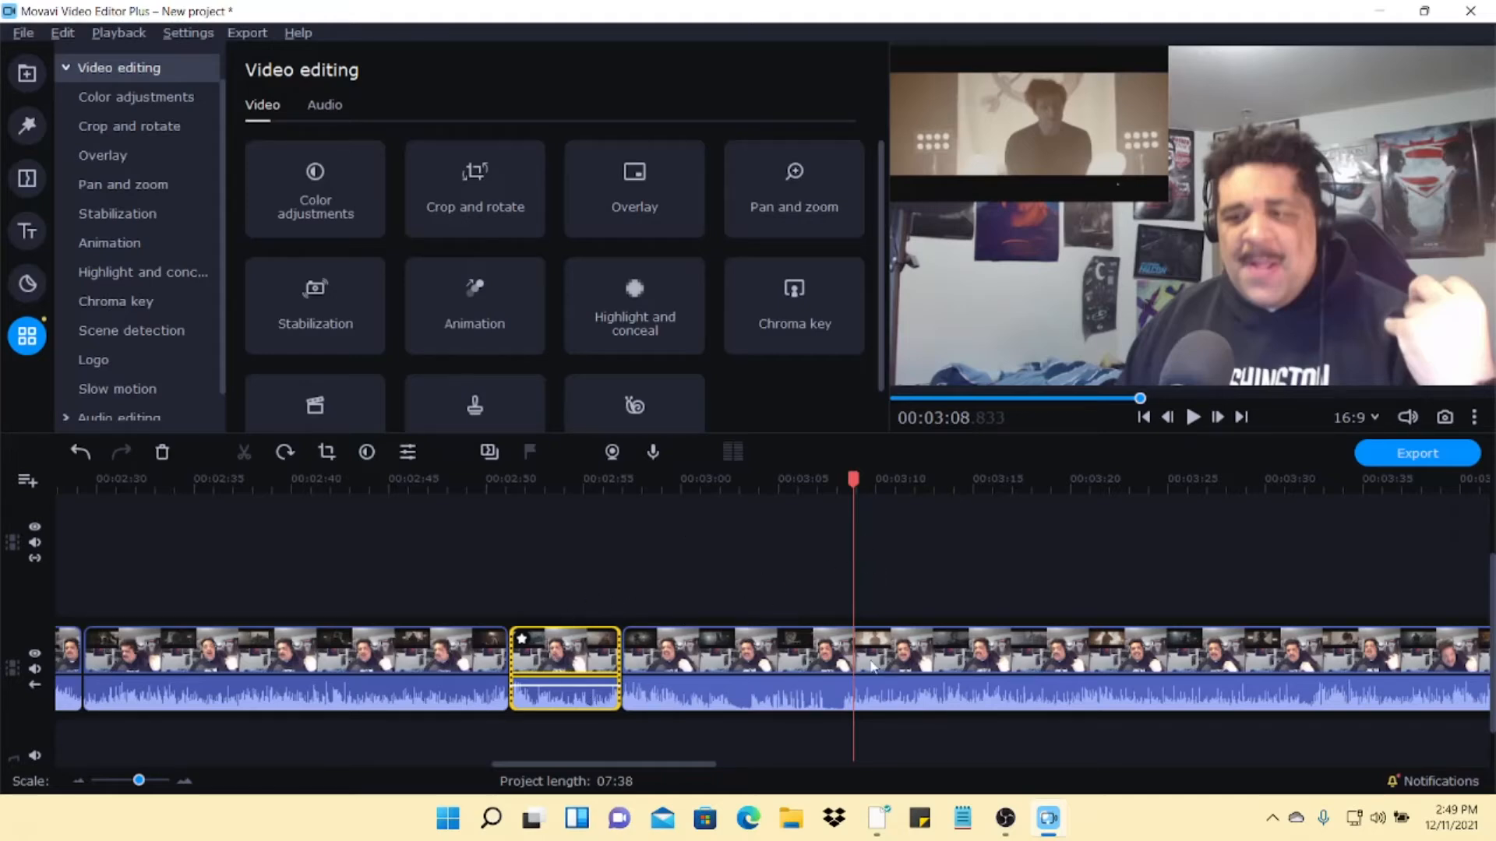
{"action": "left_click", "coordinate": [1193, 418]}
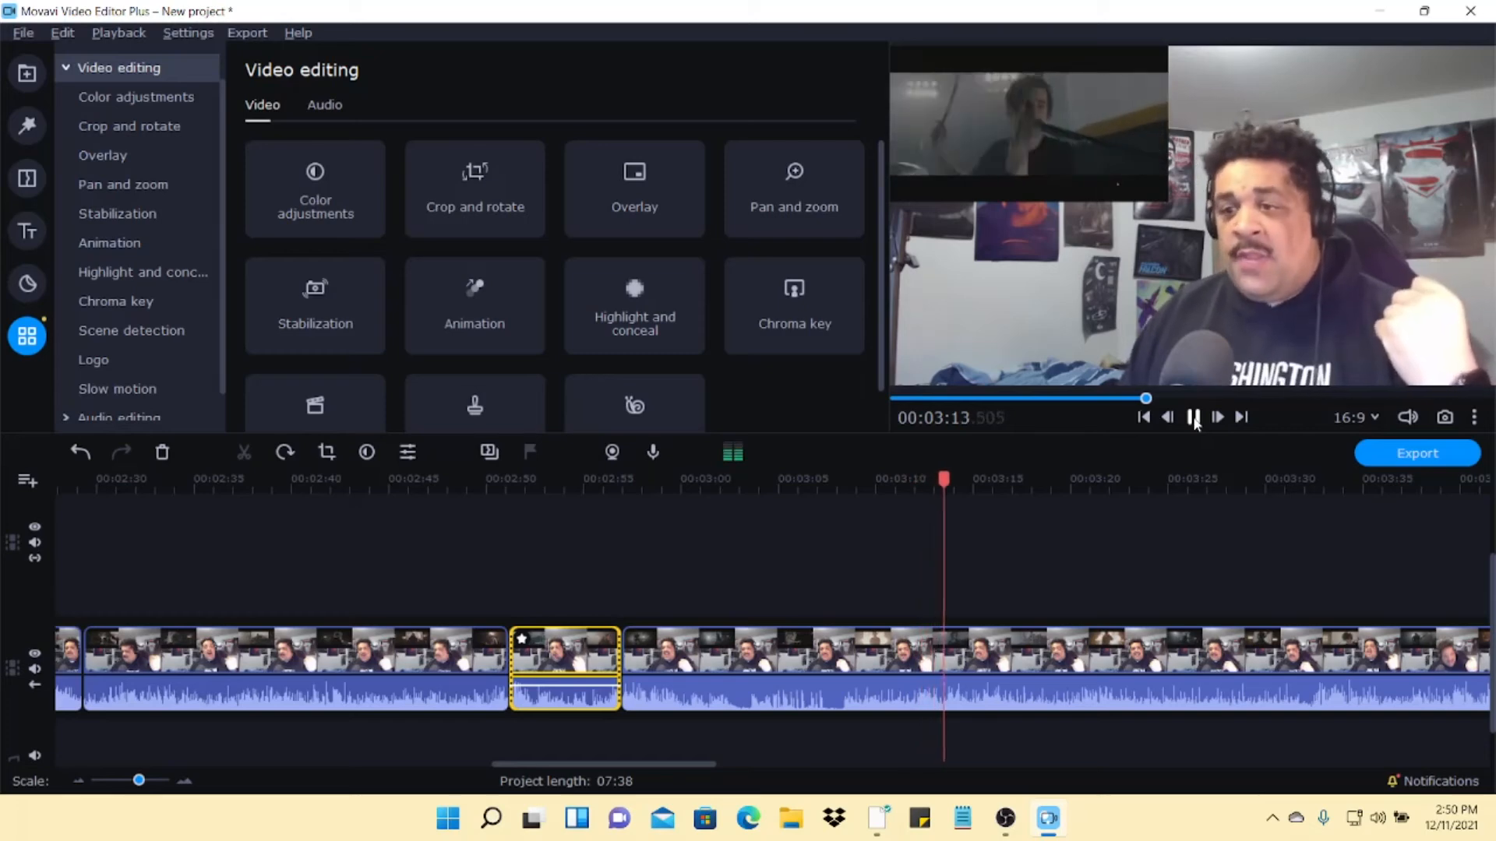
{"action": "left_click", "coordinate": [1193, 419]}
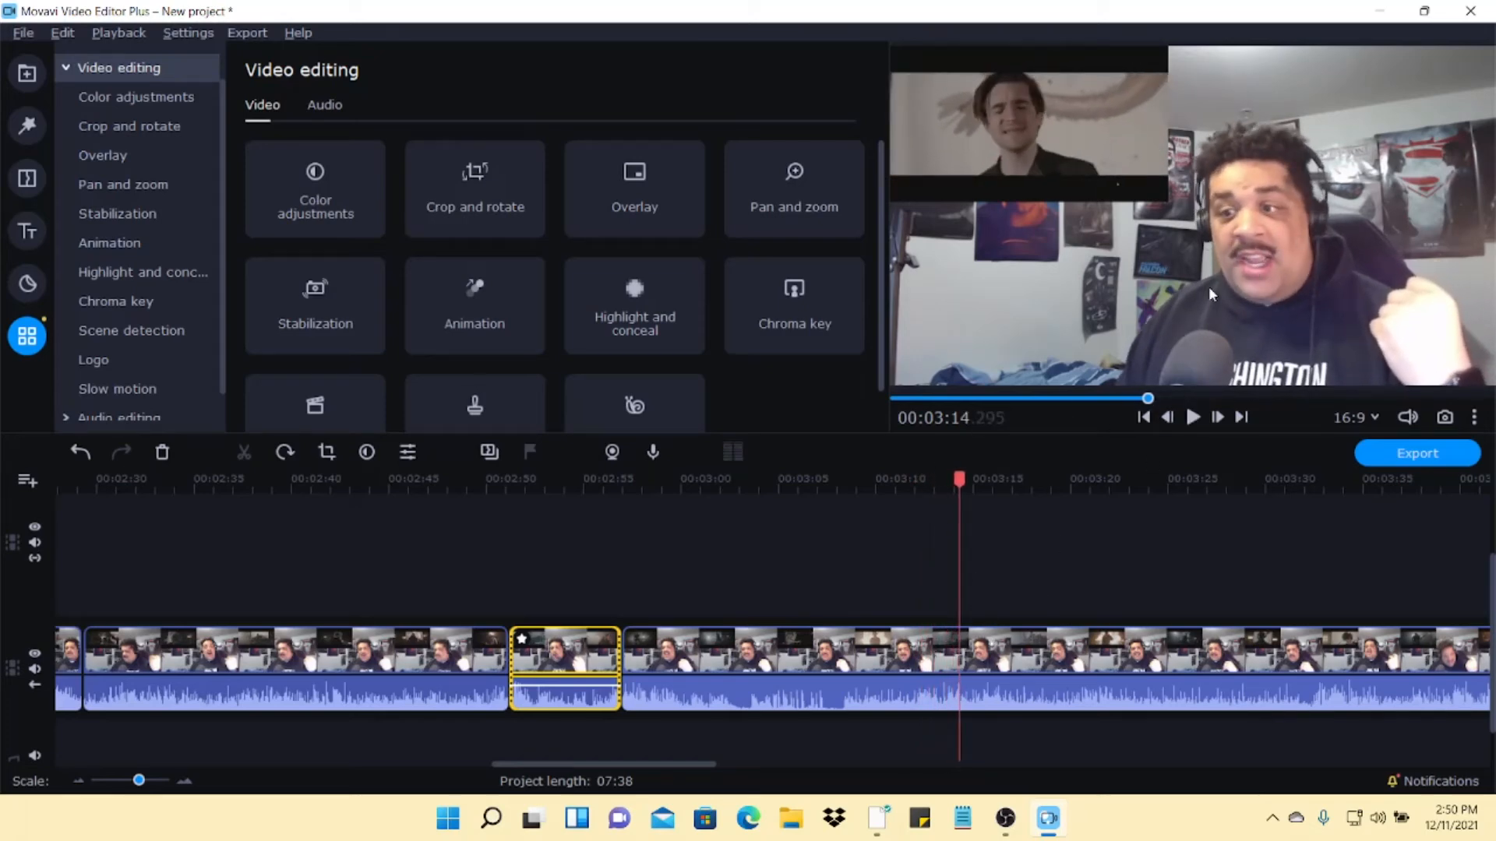
- Add the SUBSCRIBE clip as an overlay at about 00:03:13 and shrink it into the upper-right corner of the video frame
{"action": "scroll", "coordinate": [1081, 544], "scroll_direction": "down", "scroll_amount": 10}
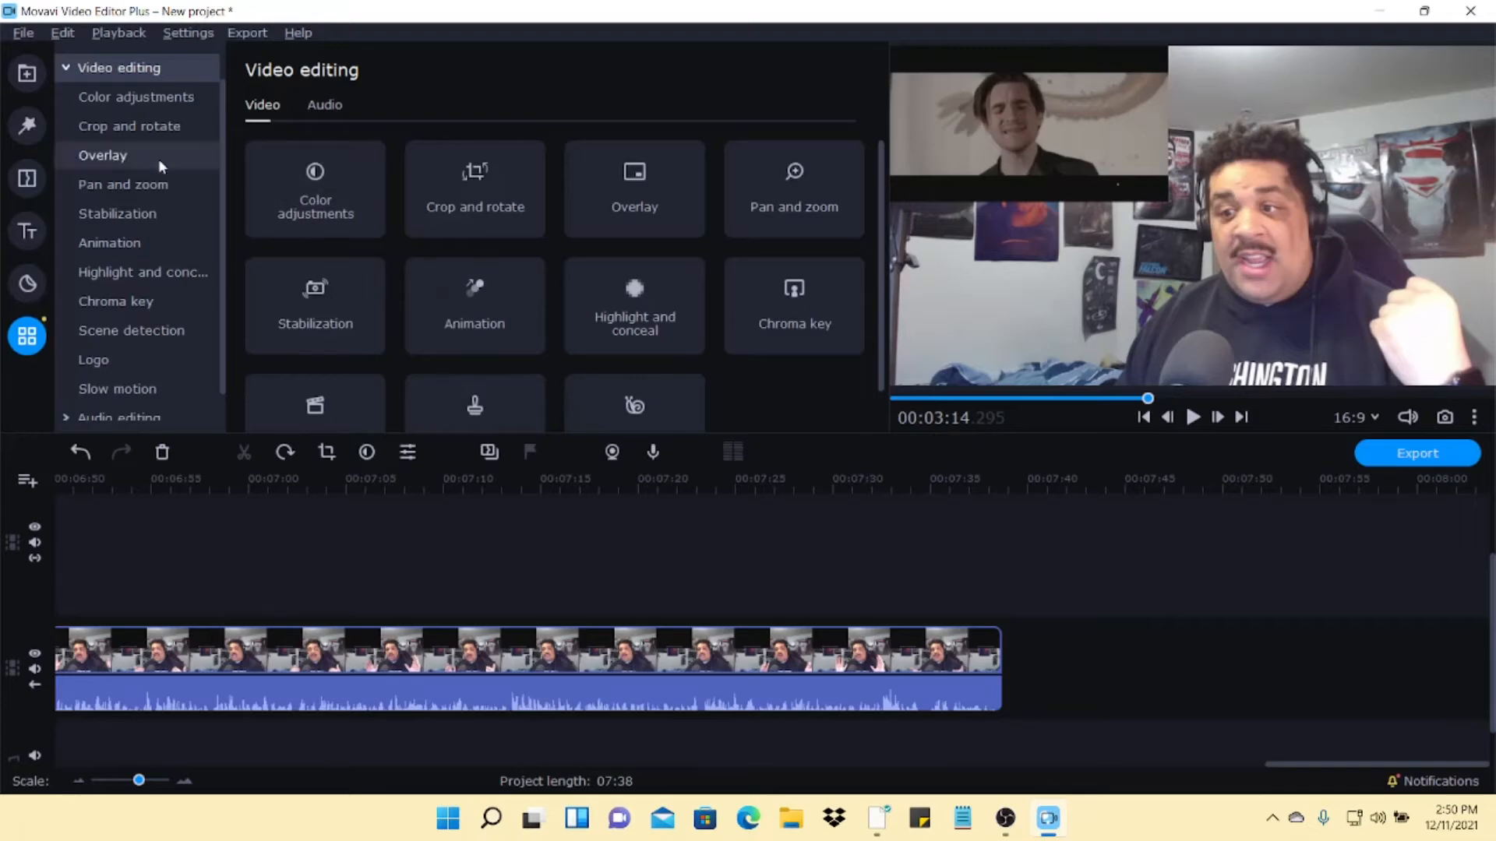
{"action": "left_click", "coordinate": [29, 76]}
{"action": "left_click_drag", "start_coordinate": [795, 234], "coordinate": [186, 586]}
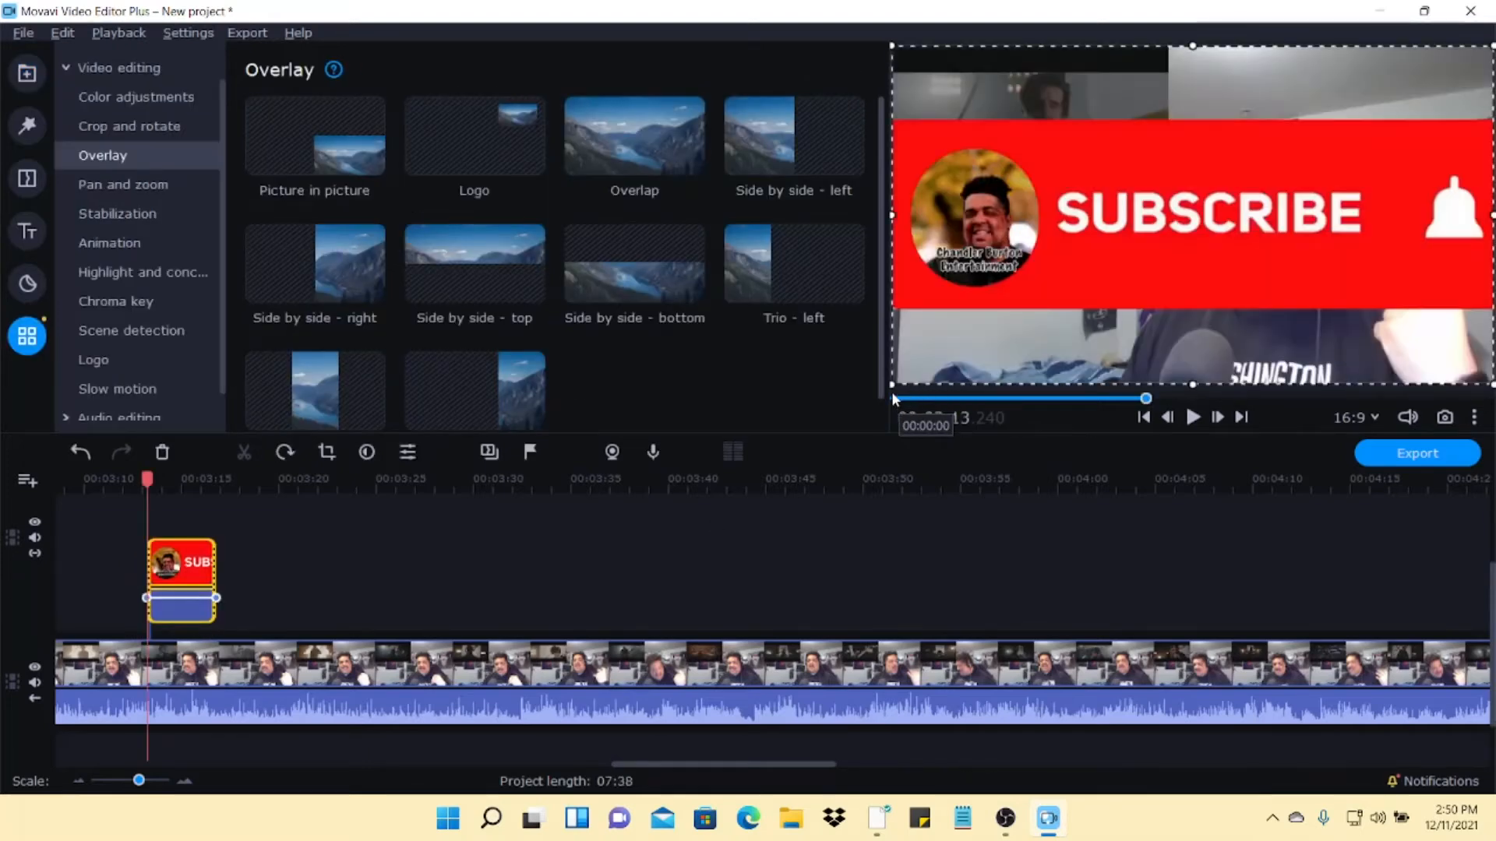
{"action": "left_click_drag", "start_coordinate": [893, 390], "coordinate": [1286, 162]}
{"action": "left_click_drag", "start_coordinate": [1392, 111], "coordinate": [1392, 85]}
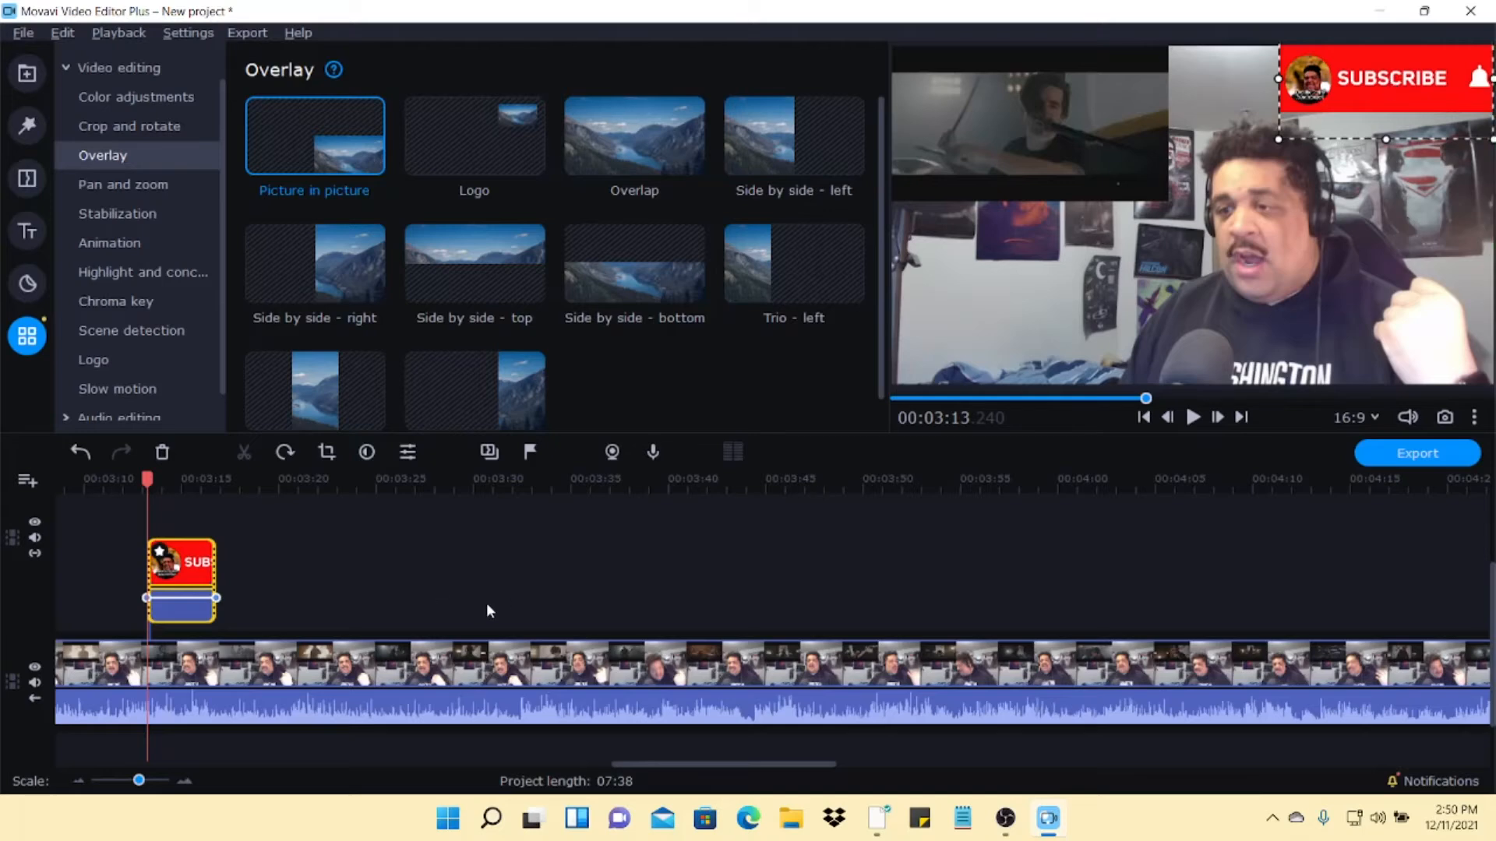
- Add the "Hit the like button" clip right after the SUBSCRIBE overlay and shrink it into the upper-right corner of the video frame
{"action": "scroll", "coordinate": [482, 596], "scroll_direction": "down", "scroll_amount": 15}
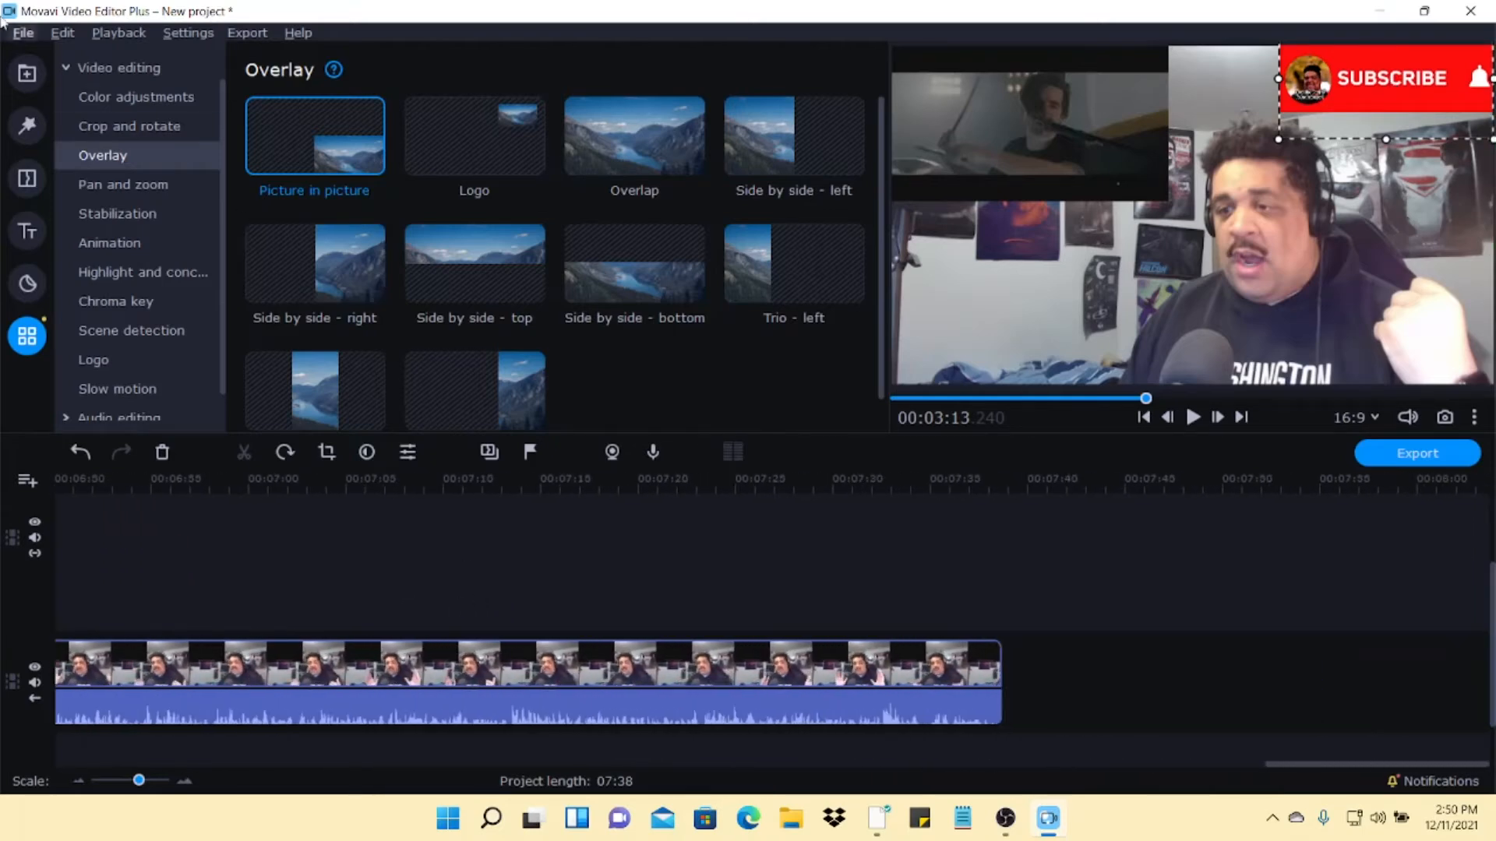
{"action": "left_click", "coordinate": [29, 70]}
{"action": "left_click_drag", "start_coordinate": [802, 131], "coordinate": [640, 574]}
{"action": "left_click_drag", "start_coordinate": [891, 384], "coordinate": [1267, 173]}
{"action": "left_click_drag", "start_coordinate": [1347, 119], "coordinate": [1374, 123]}
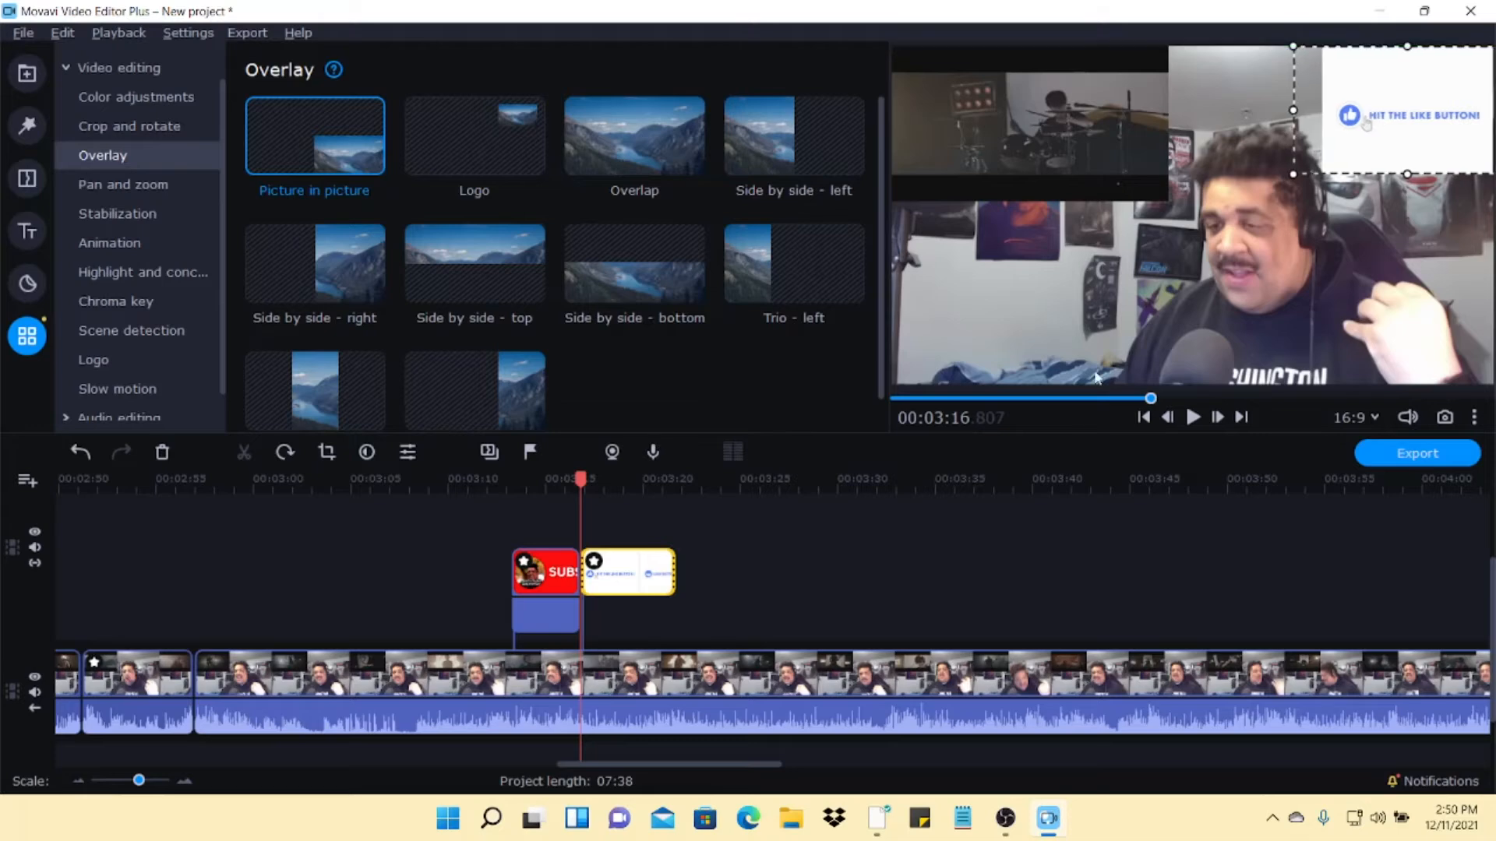
- Play back the SUBSCRIBE and like-button overlays from about 00:03:12 to 00:03:23
{"action": "left_click_drag", "start_coordinate": [579, 478], "coordinate": [498, 503]}
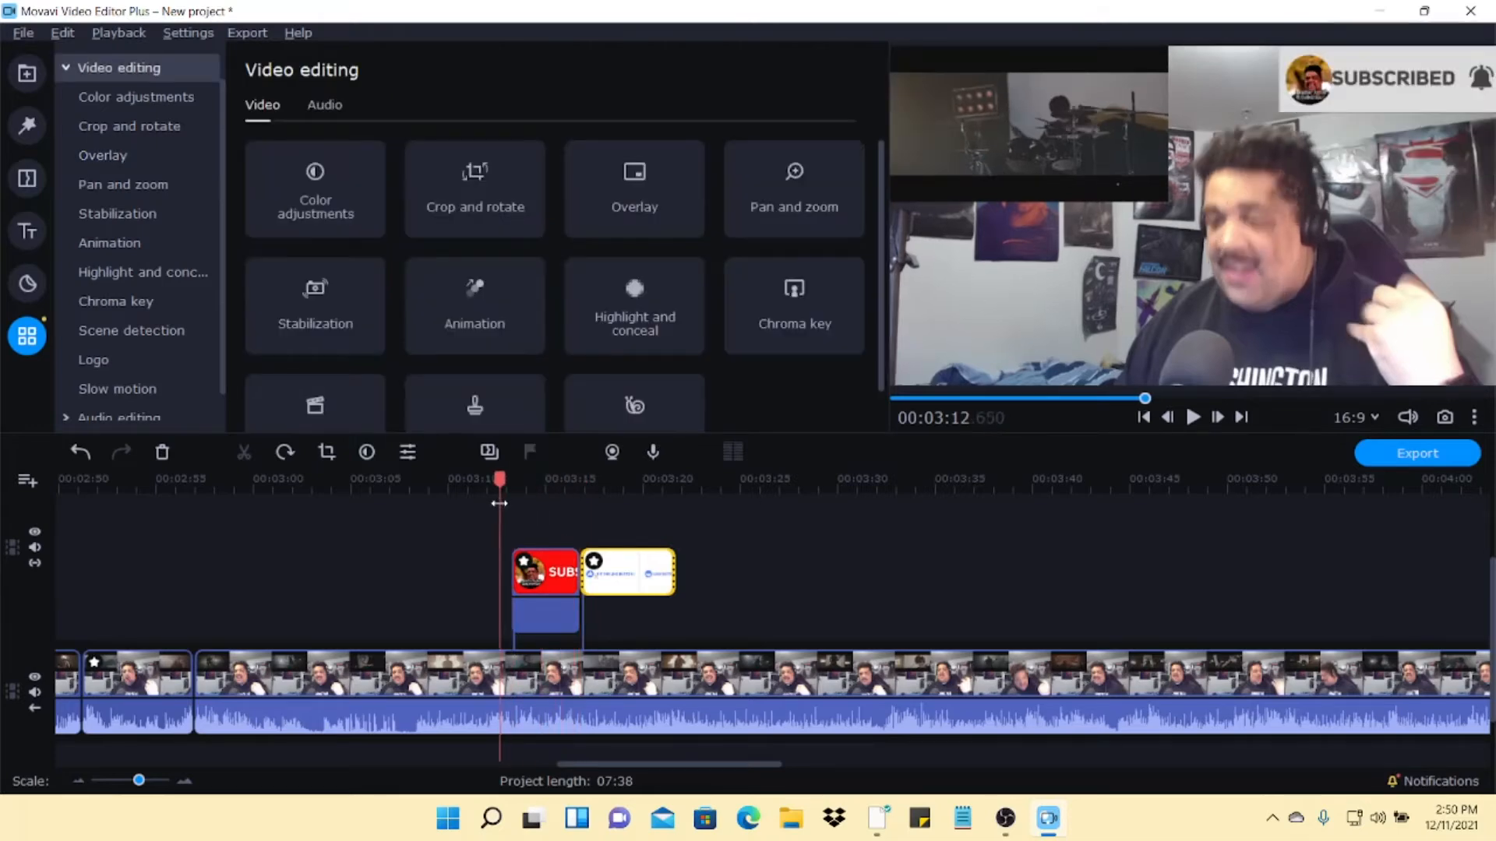
{"action": "left_click", "coordinate": [1193, 419]}
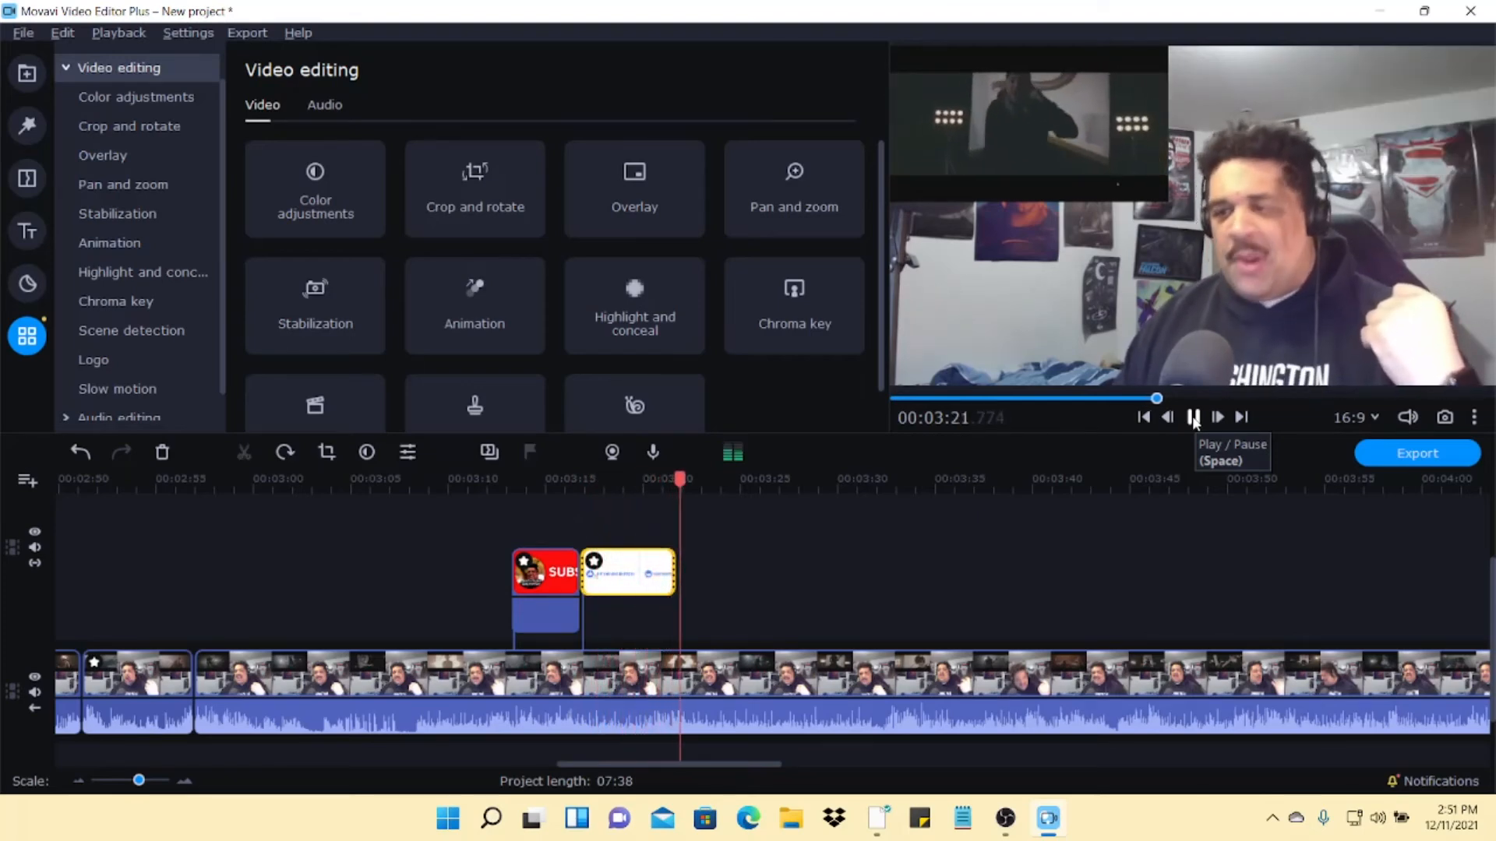
{"action": "left_click", "coordinate": [1193, 418]}
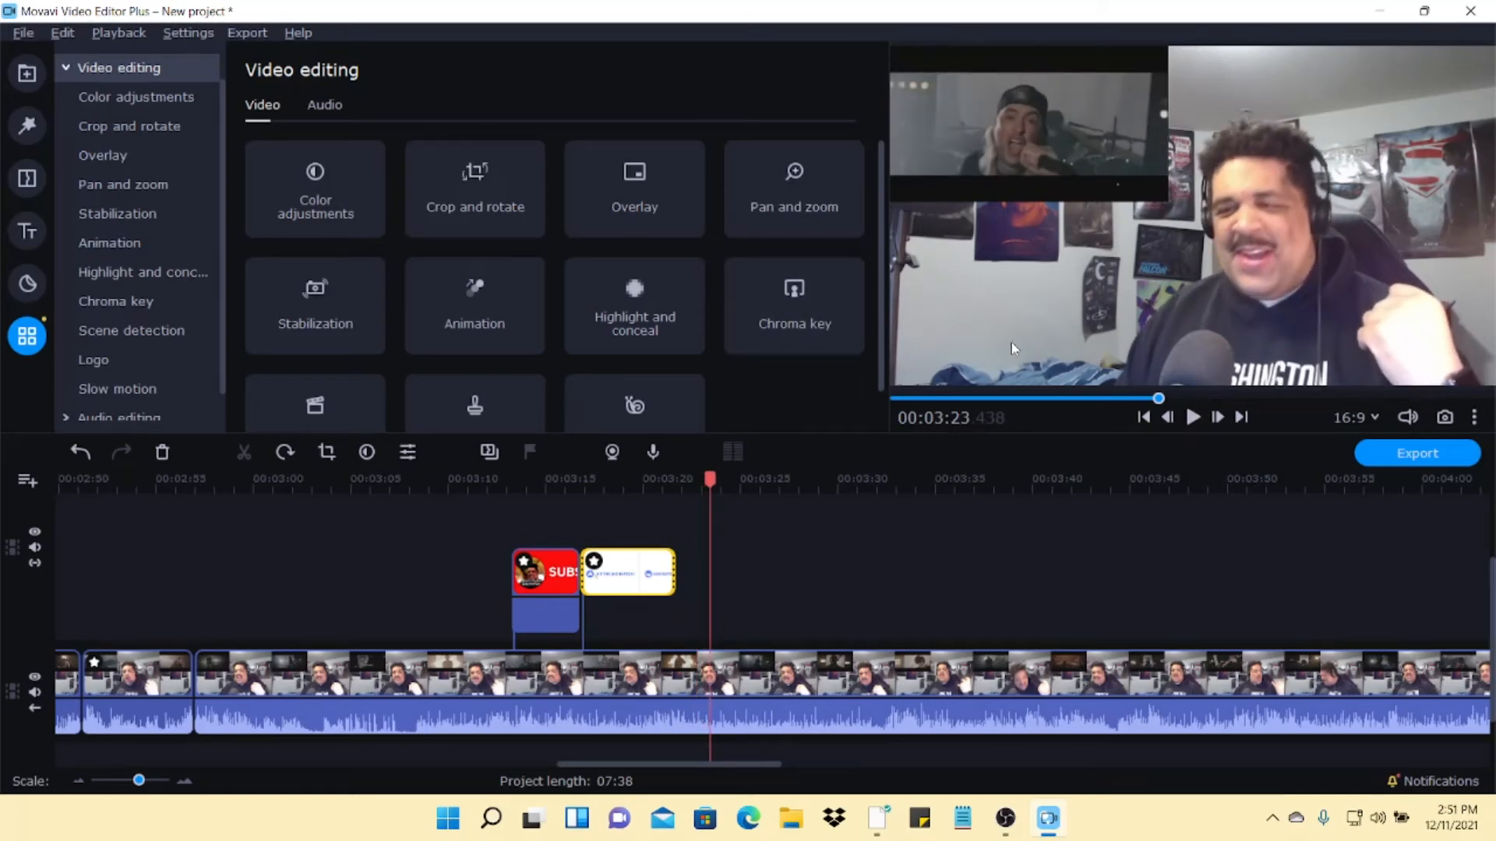
- Play the recording from about 00:03:23 to 00:03:45 to look for the next strong reaction
{"action": "scroll", "coordinate": [840, 571], "scroll_direction": "down", "scroll_amount": 3}
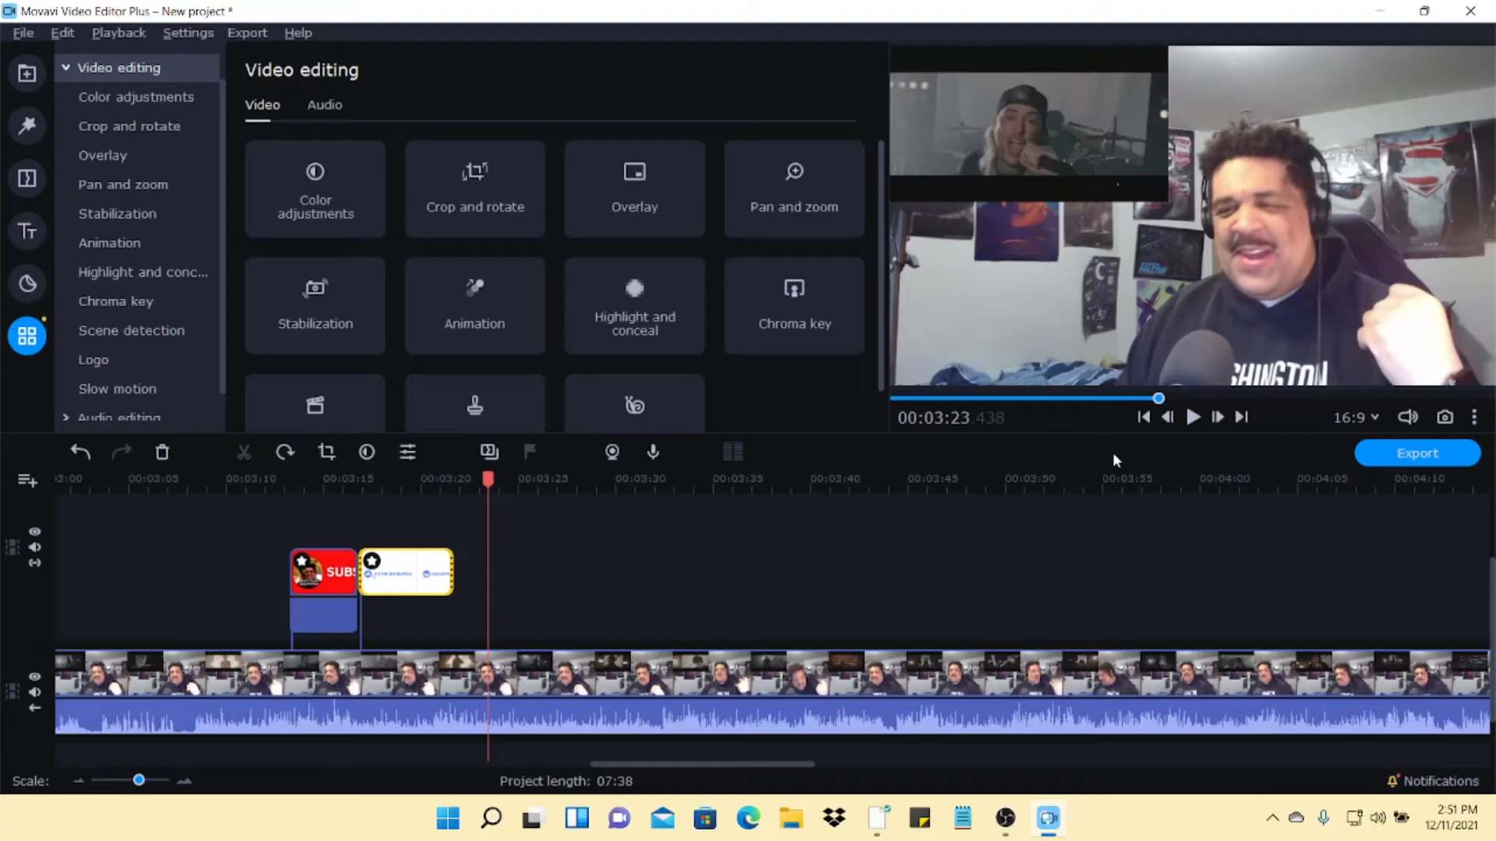
{"action": "left_click", "coordinate": [1193, 418]}
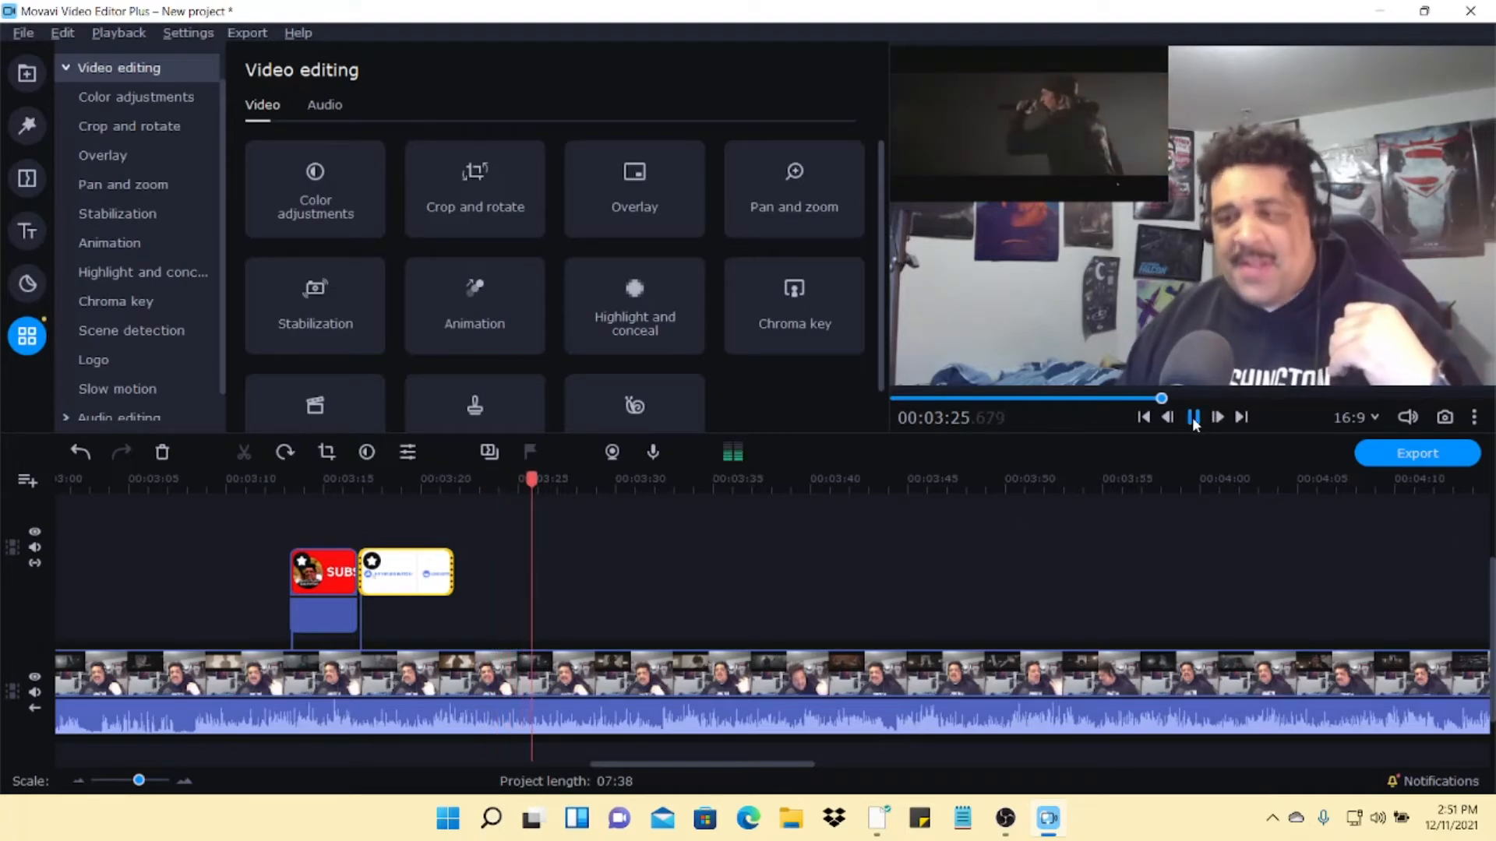
{"action": "left_click", "coordinate": [1193, 418]}
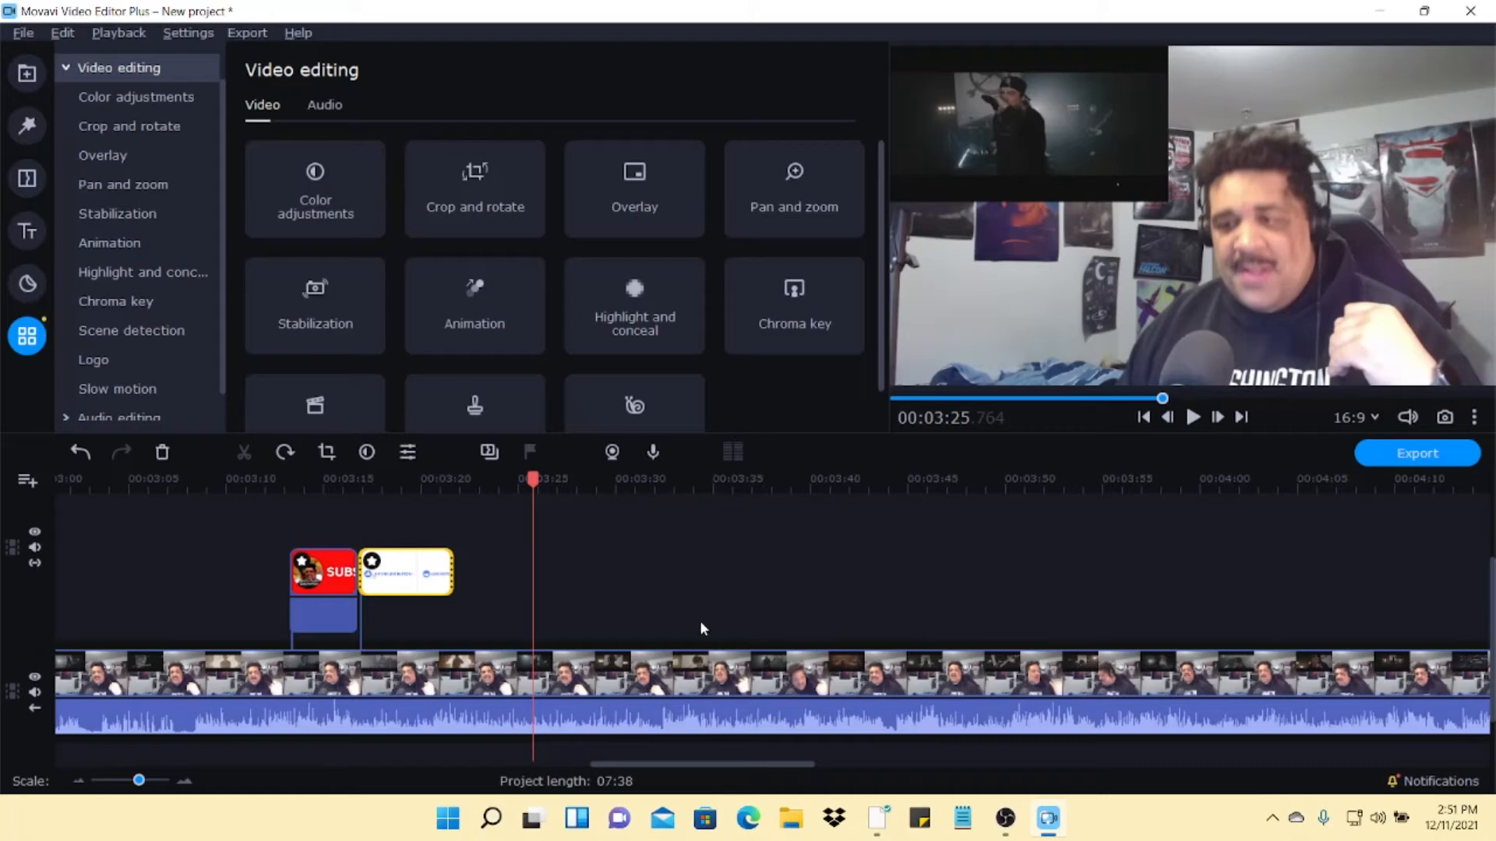
{"action": "left_click", "coordinate": [1193, 418]}
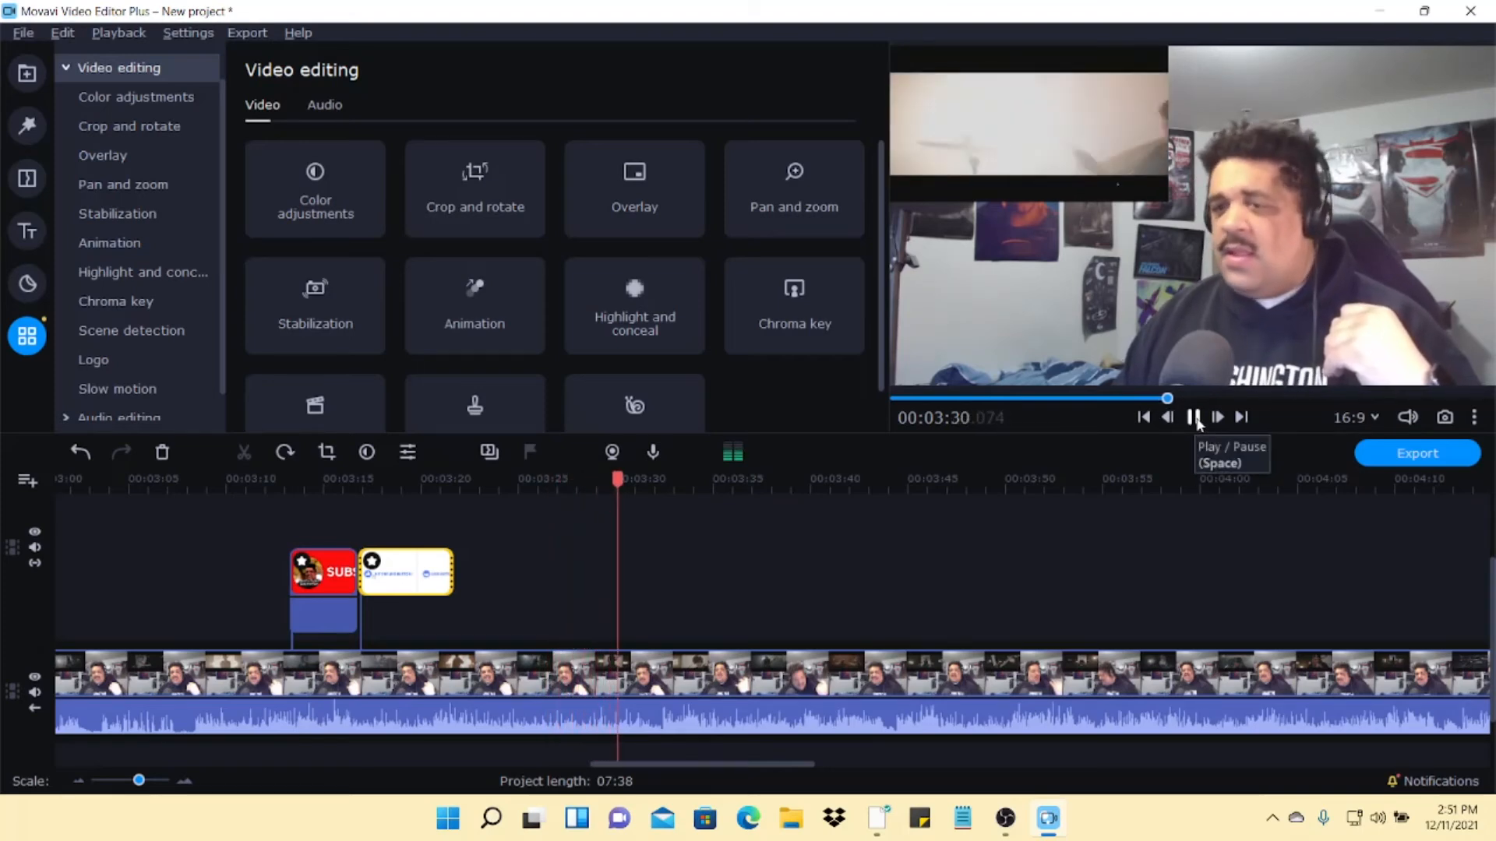
{"action": "left_click", "coordinate": [683, 664]}
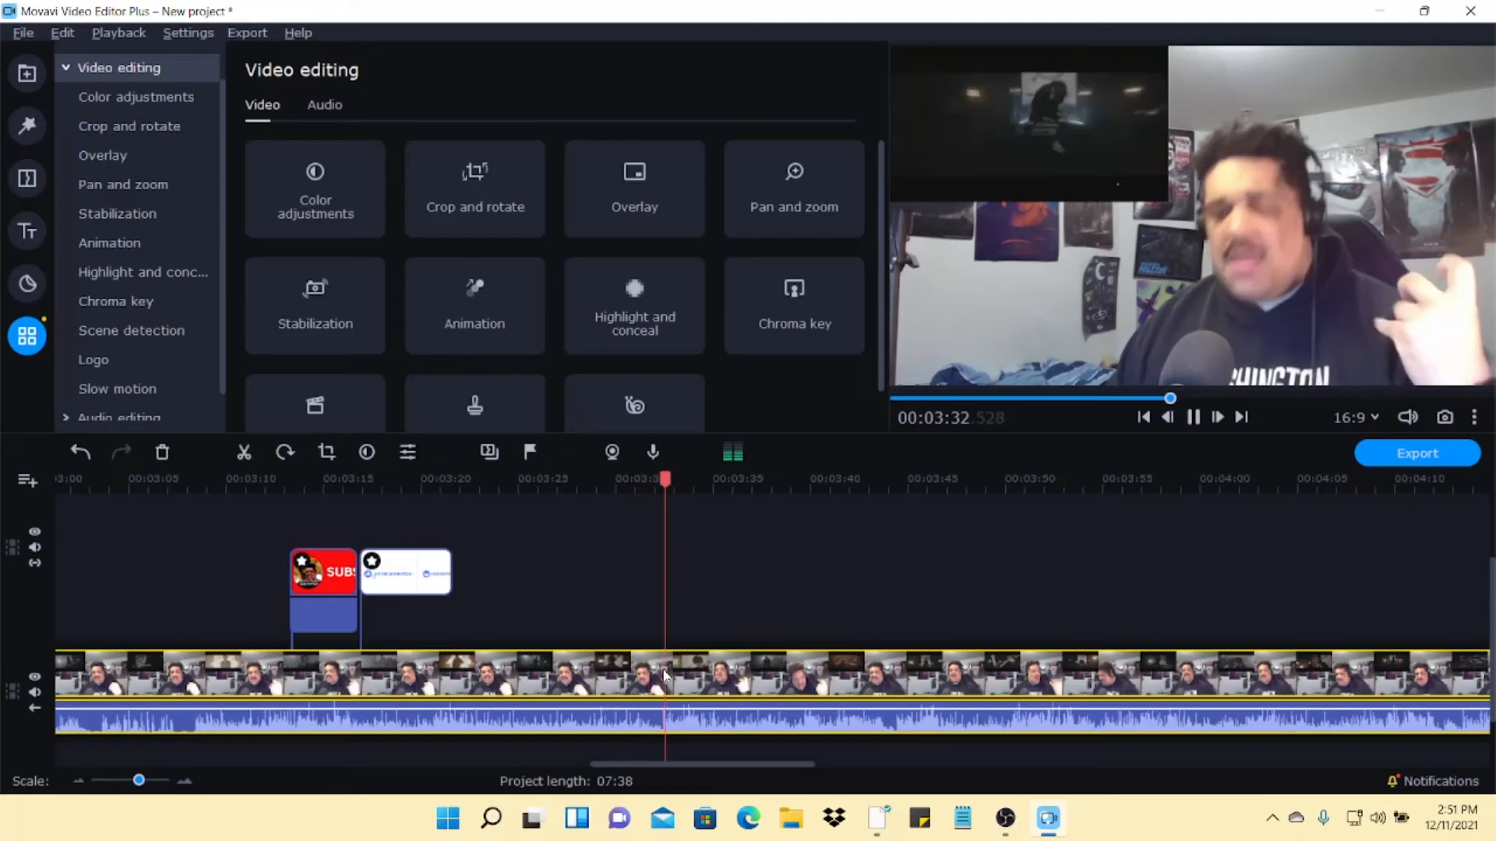
{"action": "left_click_drag", "start_coordinate": [684, 479], "coordinate": [612, 491]}
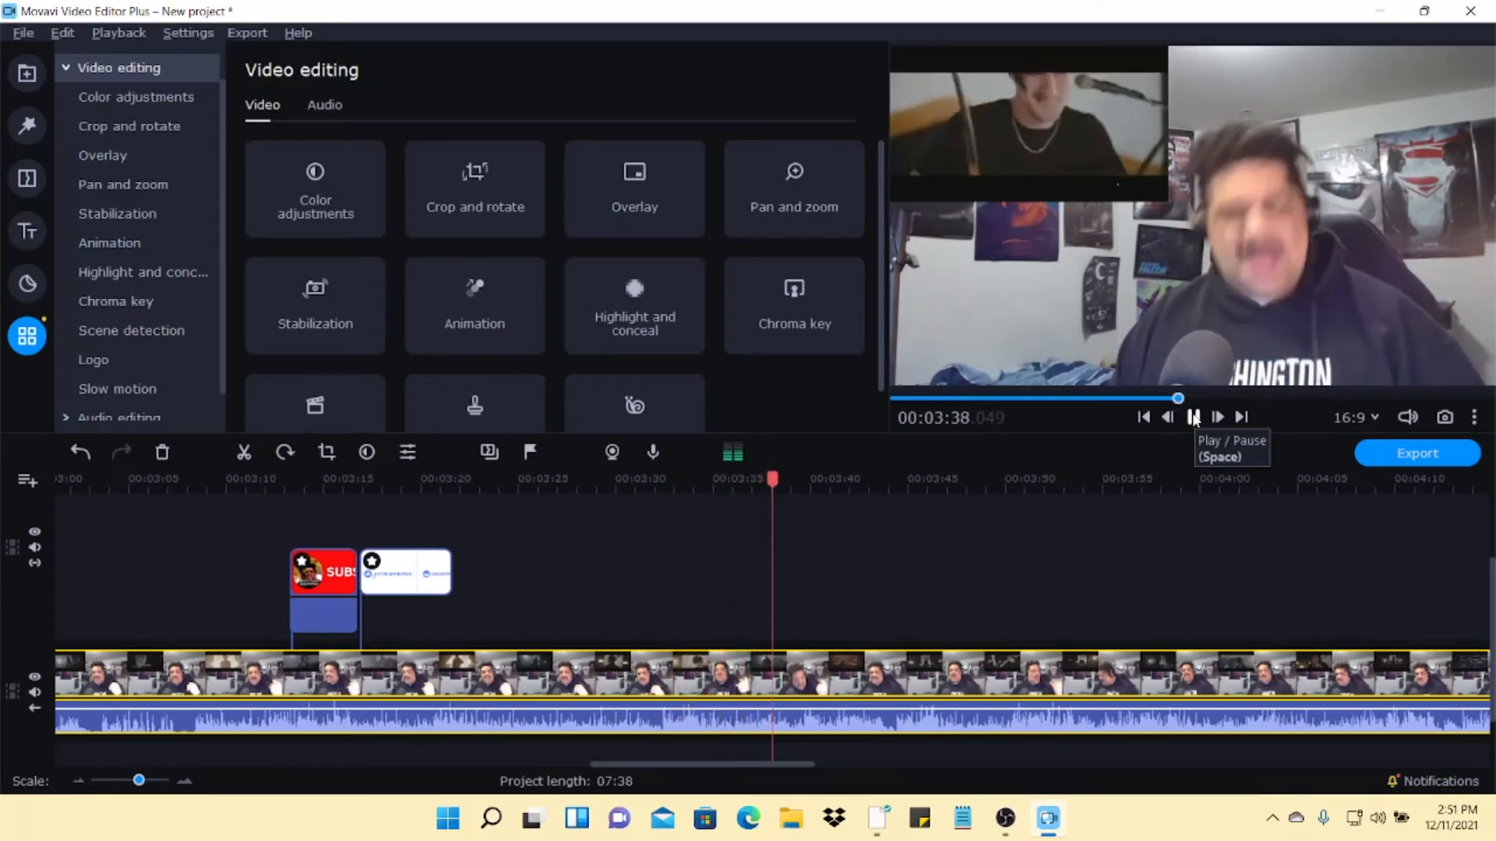
{"action": "scroll", "coordinate": [1161, 557], "scroll_direction": "down", "scroll_amount": 2}
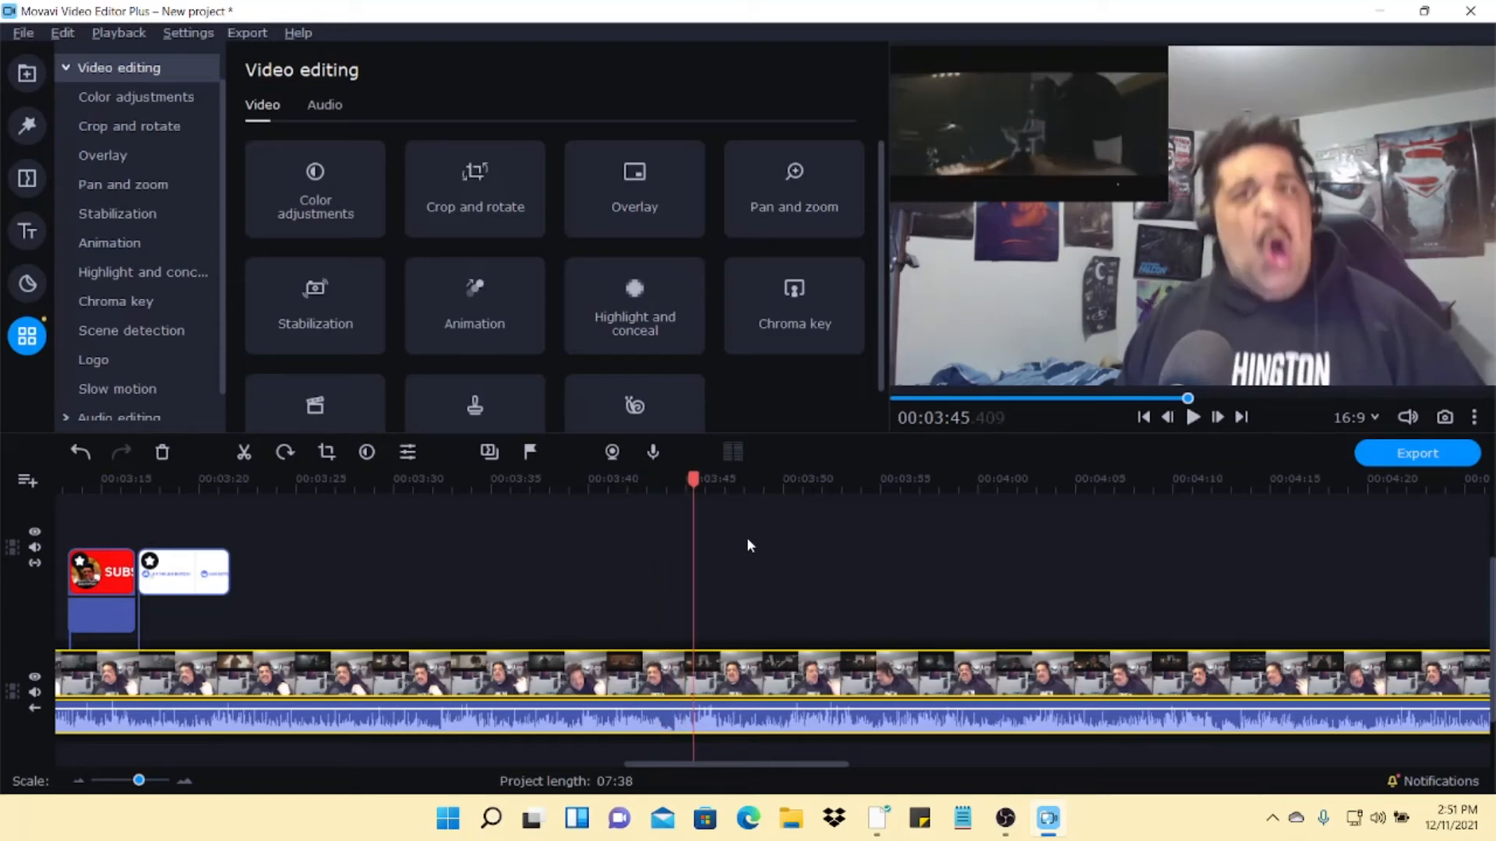
- Add a Zoom in effect to the main clip at about 00:03:43 and shift its target frame over the face
{"action": "left_click_drag", "start_coordinate": [690, 484], "coordinate": [648, 483]}
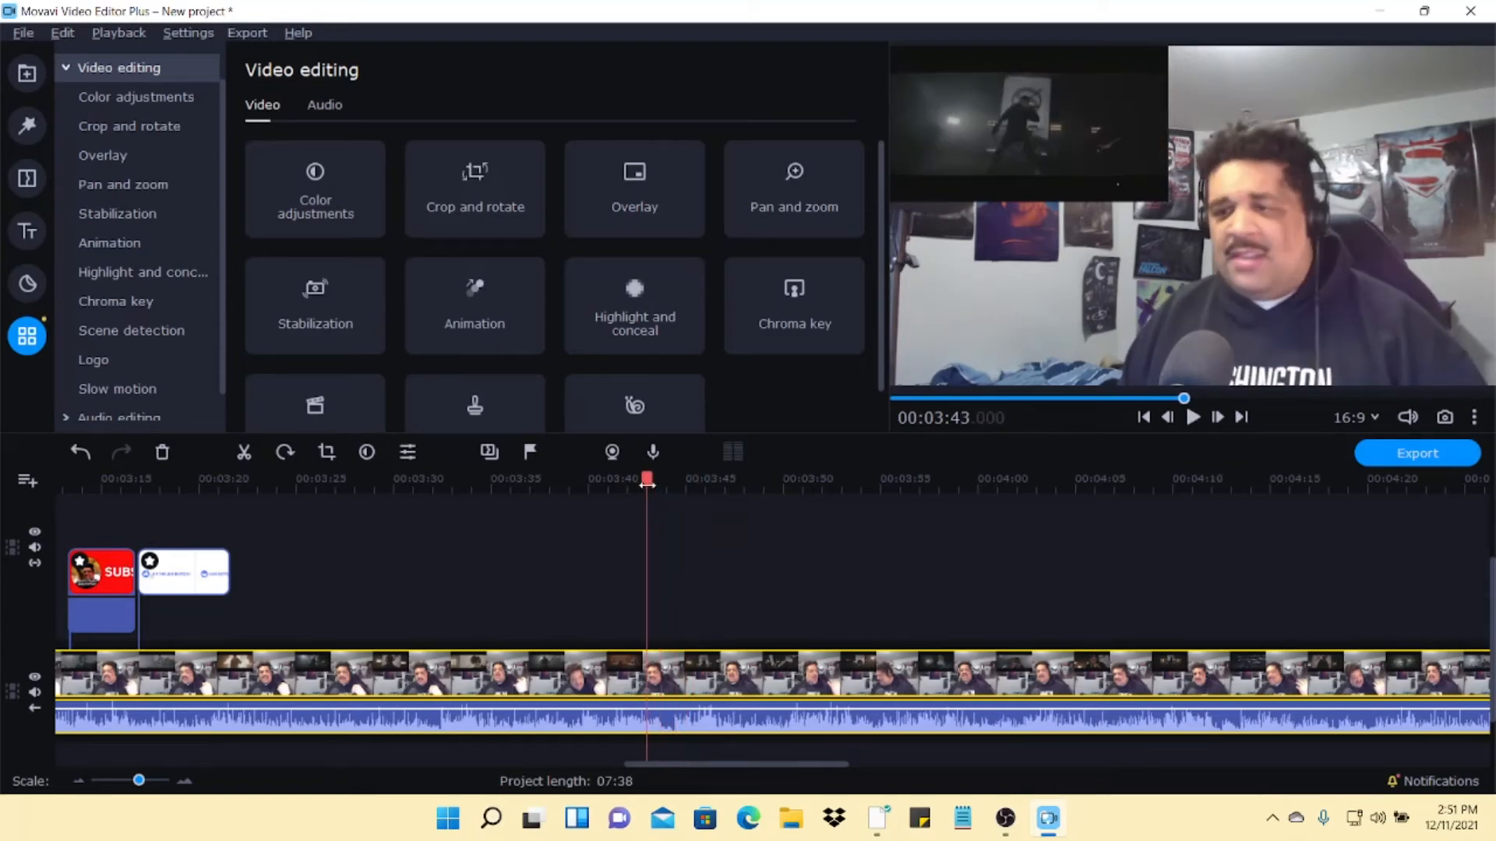
{"action": "scroll", "coordinate": [447, 663], "scroll_direction": "up", "scroll_amount": 5}
{"action": "scroll", "coordinate": [511, 666], "scroll_direction": "down", "scroll_amount": 5}
{"action": "left_click", "coordinate": [794, 190]}
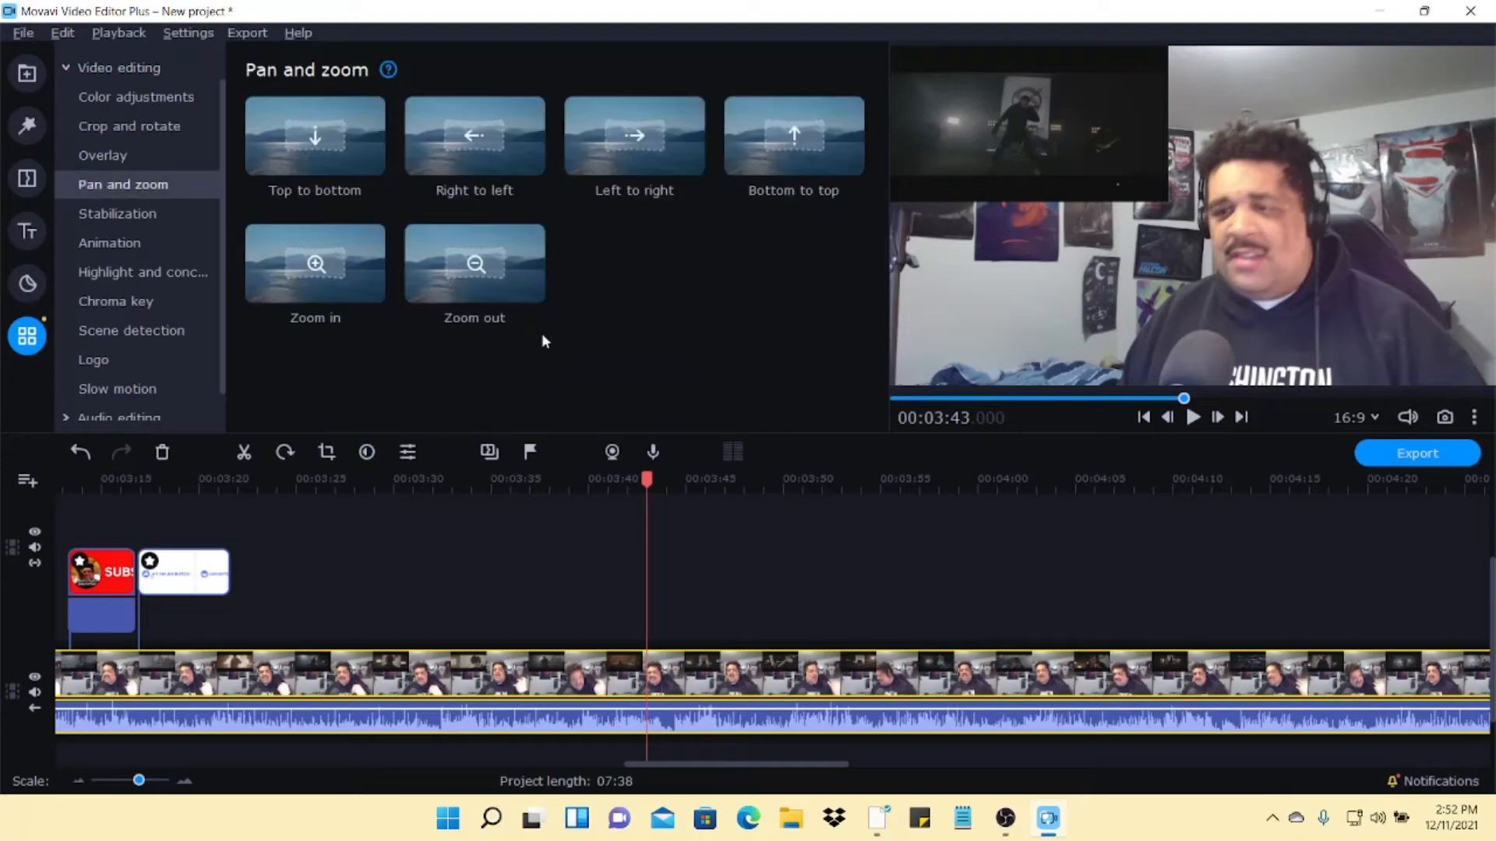
{"action": "left_click_drag", "start_coordinate": [317, 269], "coordinate": [658, 692]}
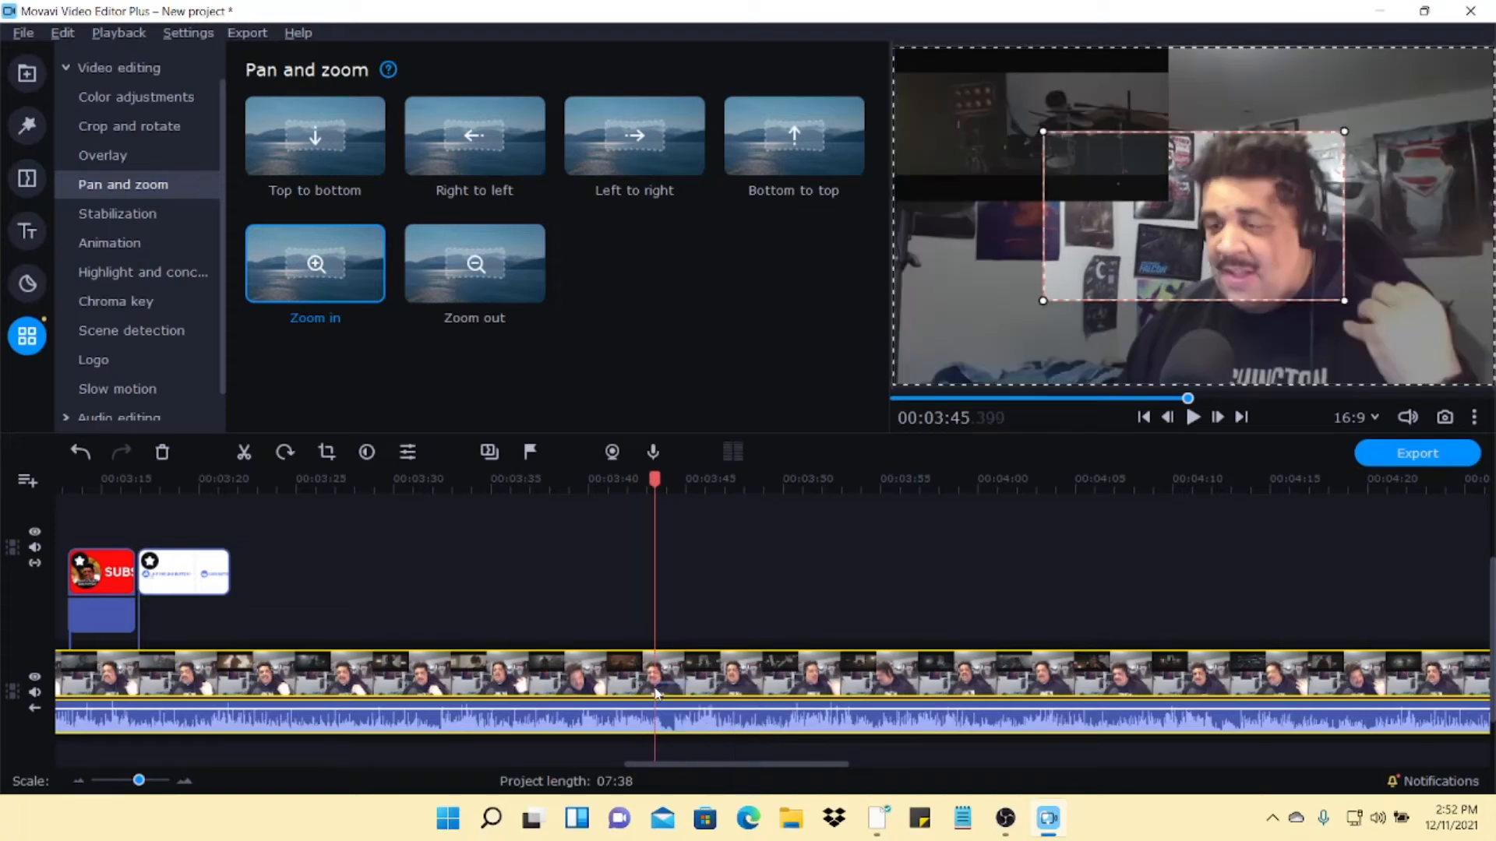
{"action": "left_click", "coordinate": [694, 687]}
{"action": "left_click_drag", "start_coordinate": [1145, 231], "coordinate": [1189, 236]}
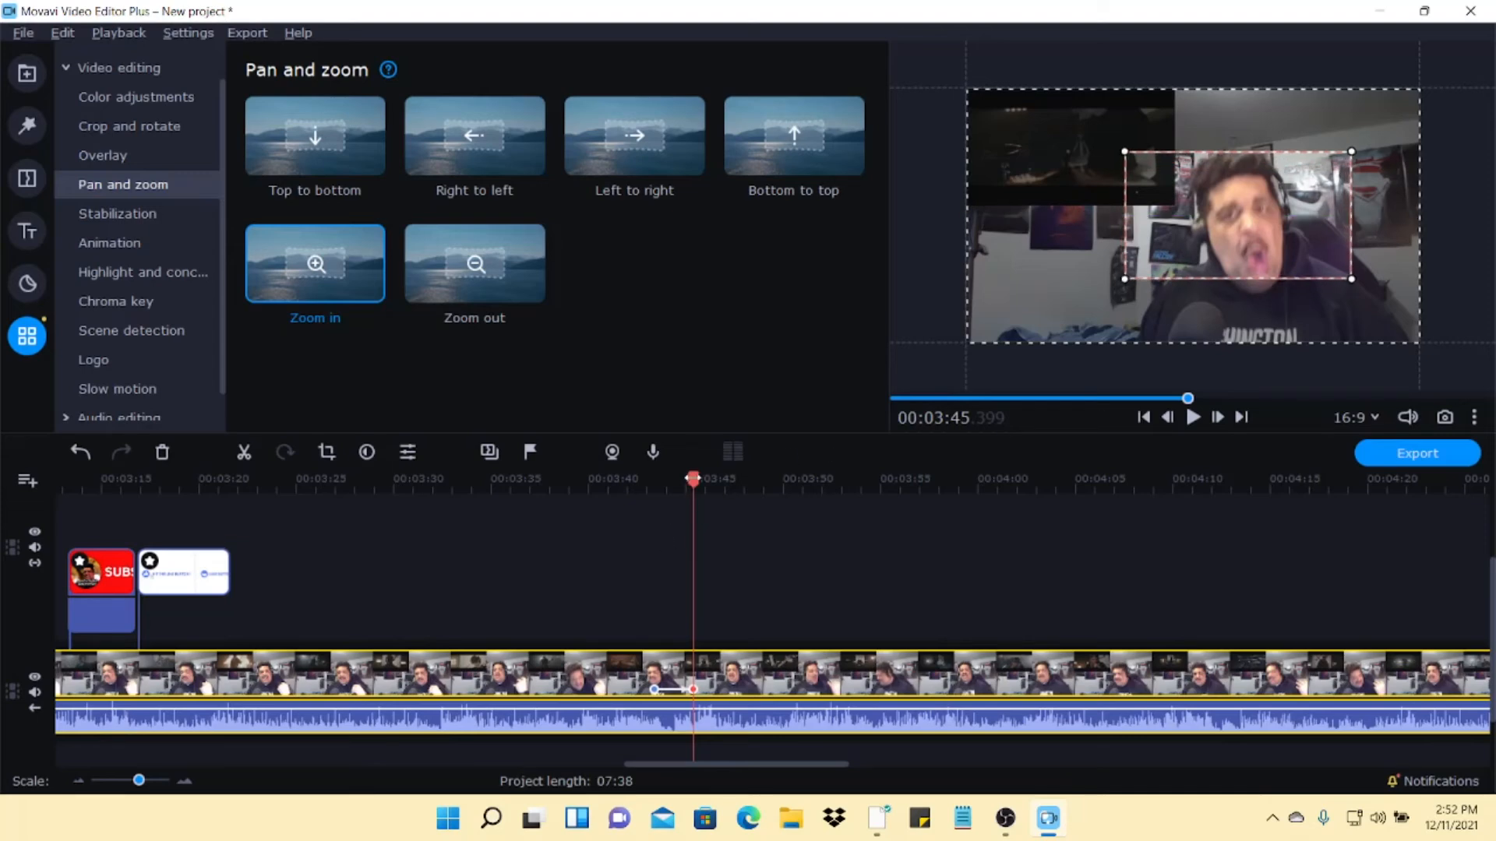
- Play through the close-up, add a Zoom out effect at about 00:03:50, and align its end frame with the full picture
{"action": "left_click_drag", "start_coordinate": [693, 479], "coordinate": [630, 478]}
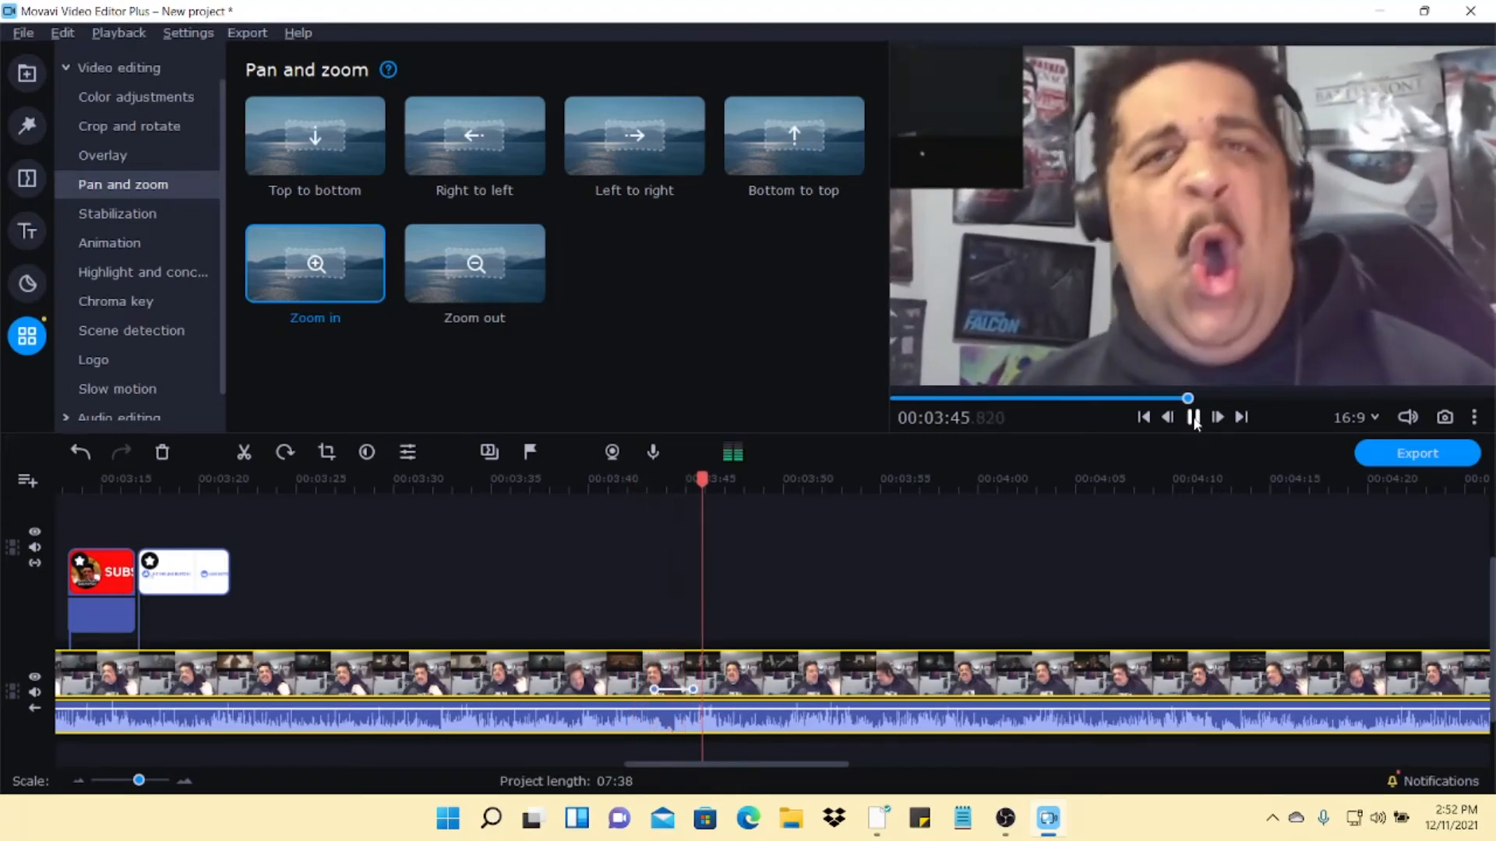
{"action": "left_click", "coordinate": [1194, 417]}
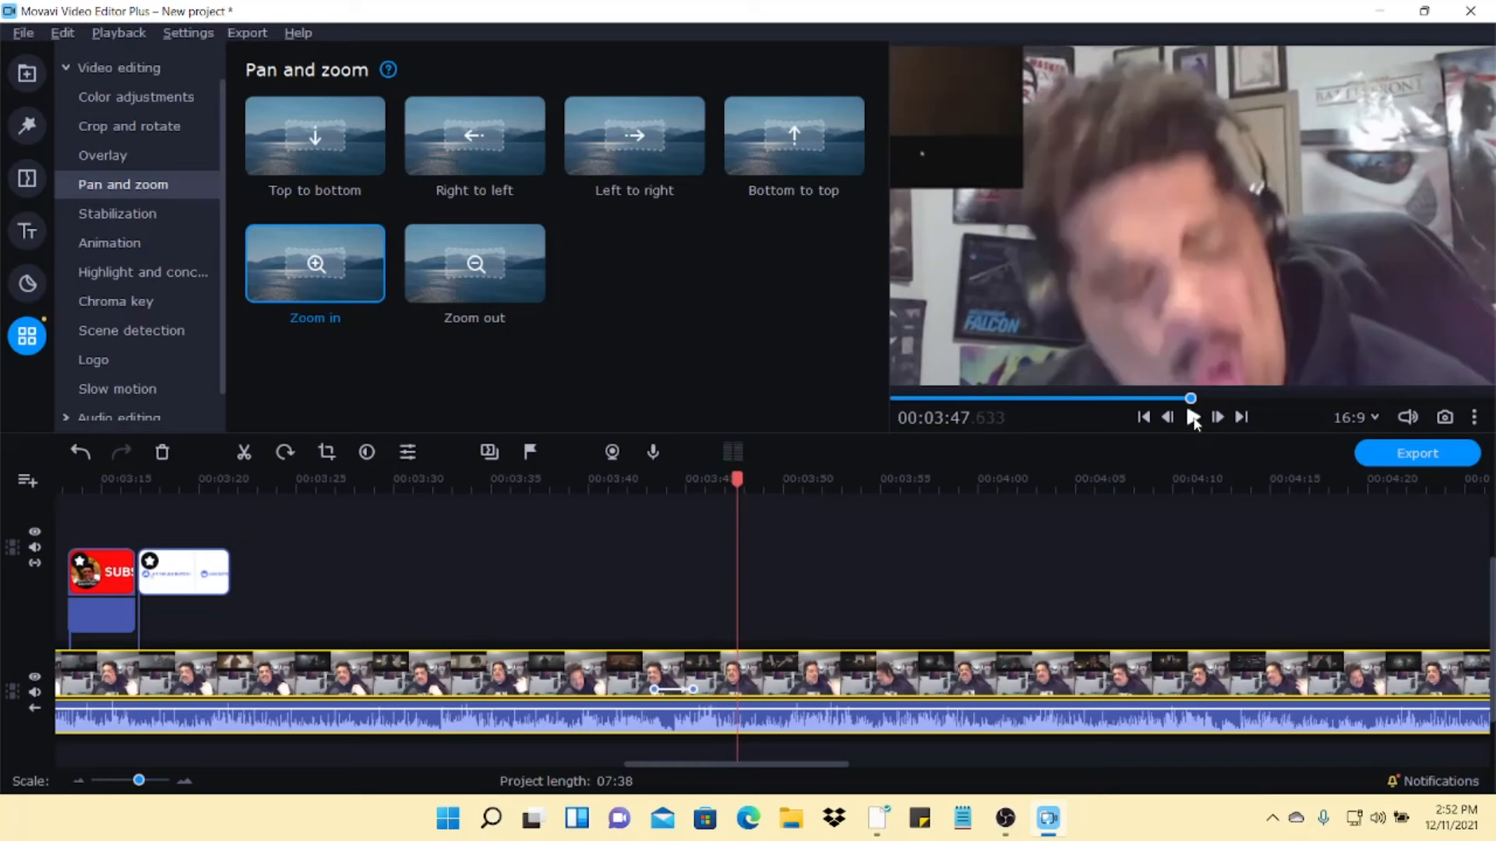
{"action": "left_click", "coordinate": [1194, 417]}
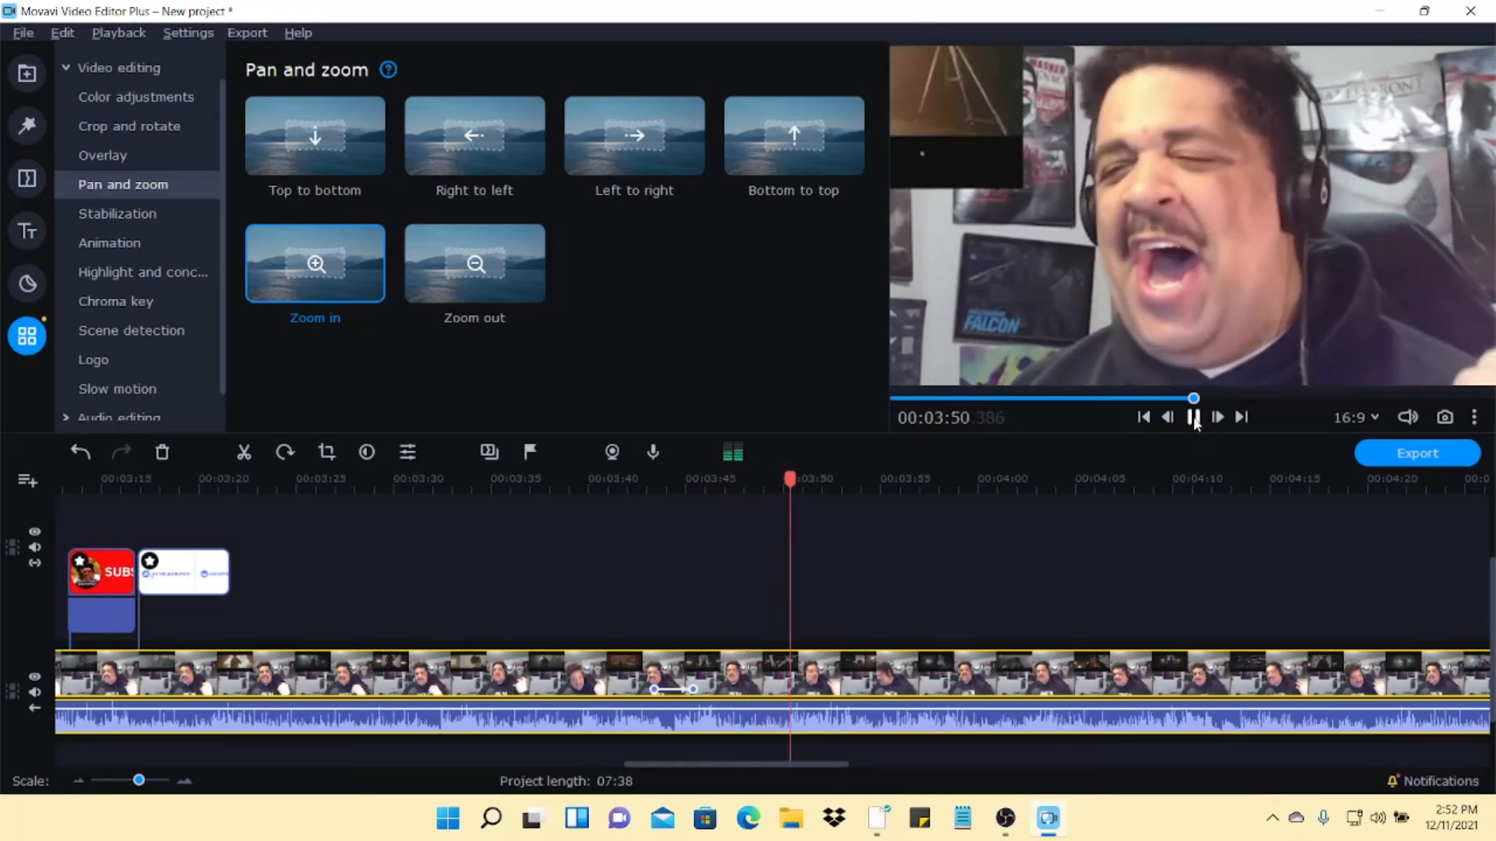
{"action": "left_click", "coordinate": [1194, 417]}
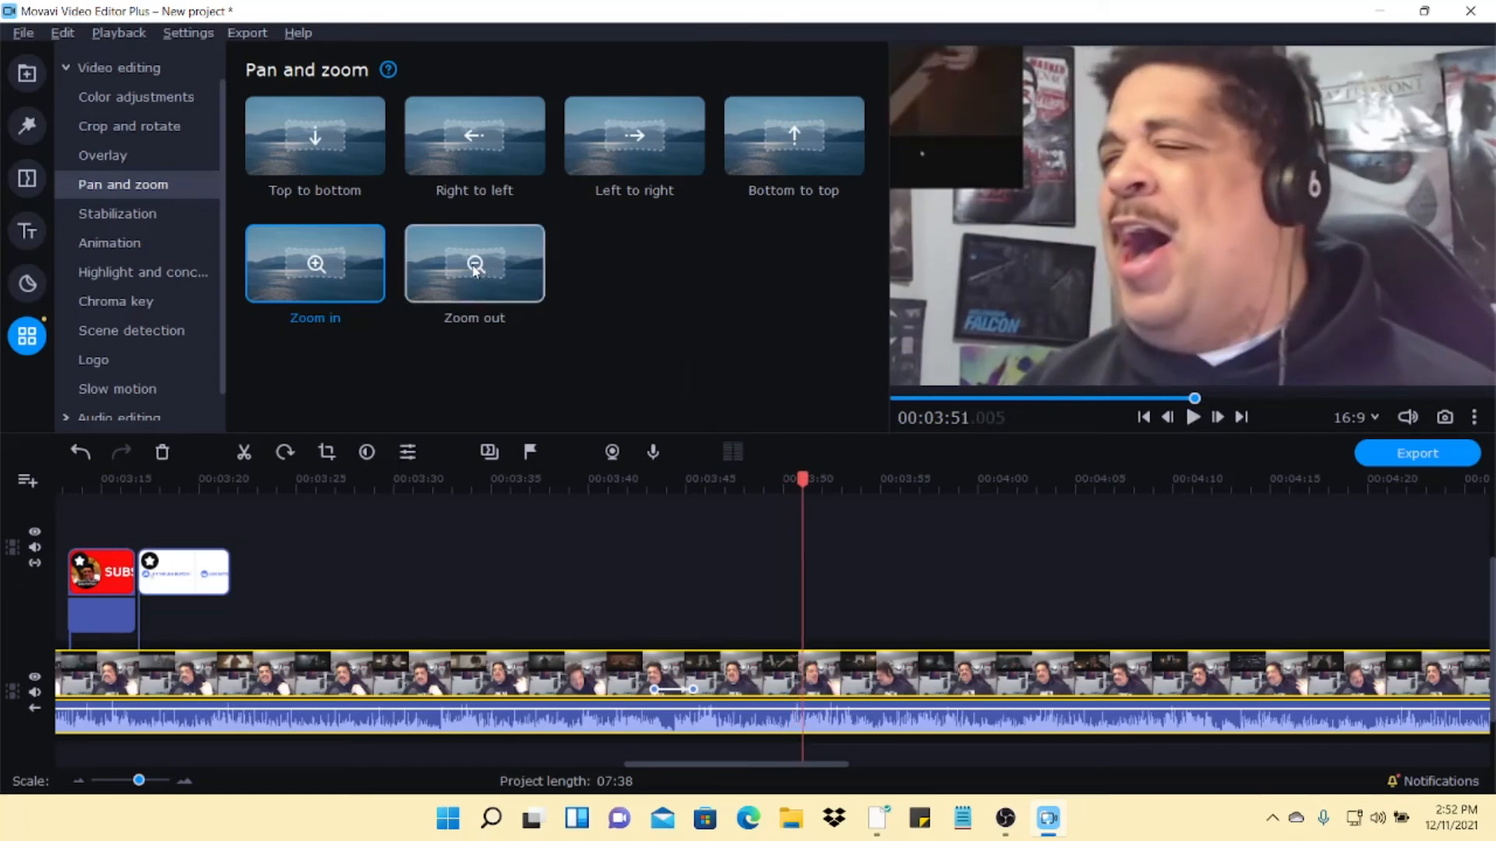
{"action": "left_click_drag", "start_coordinate": [467, 273], "coordinate": [780, 689]}
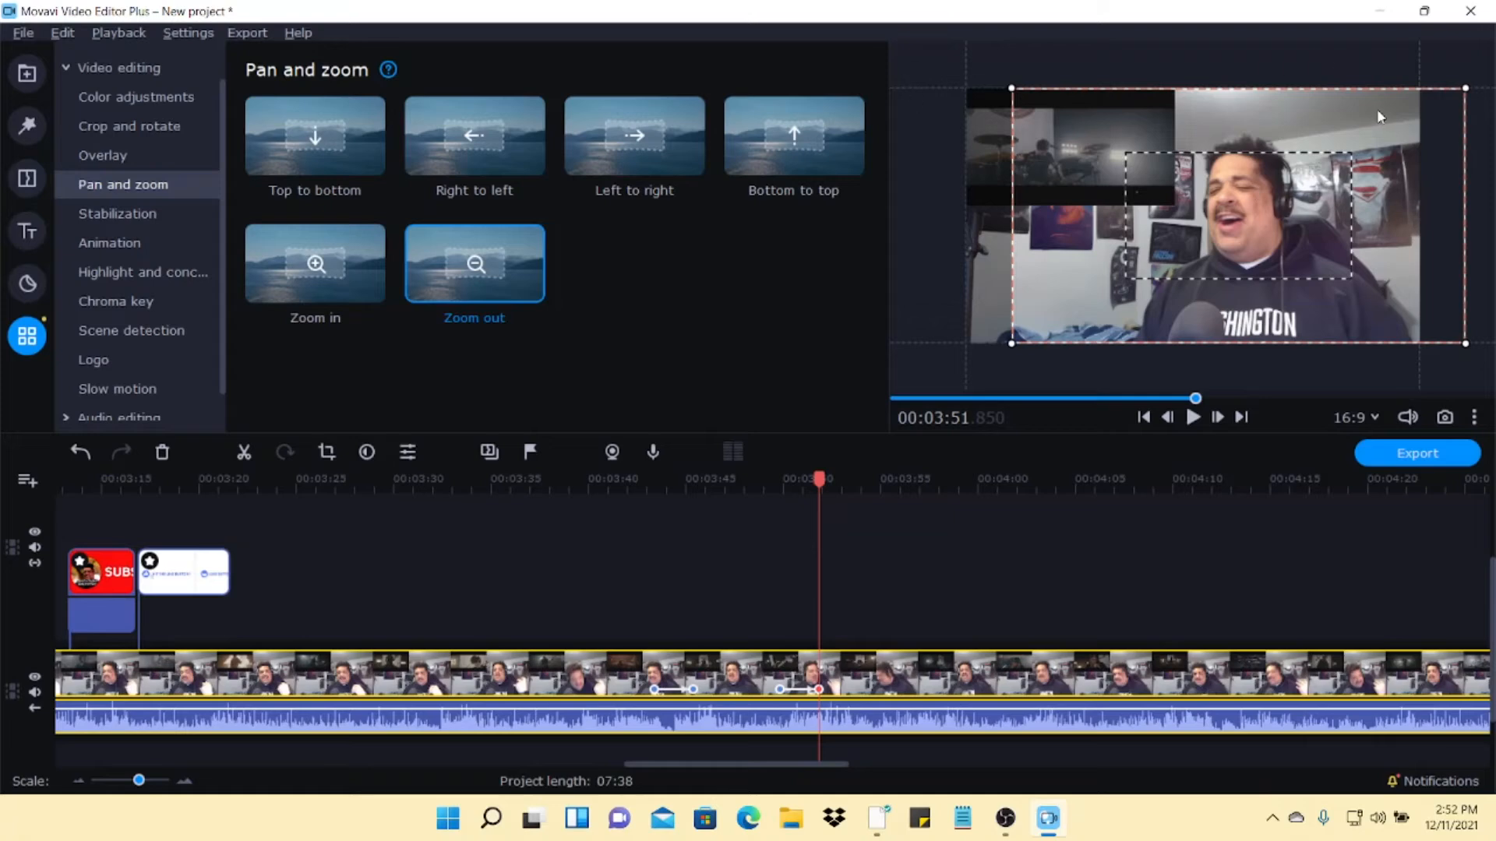
{"action": "left_click_drag", "start_coordinate": [1357, 131], "coordinate": [1310, 123]}
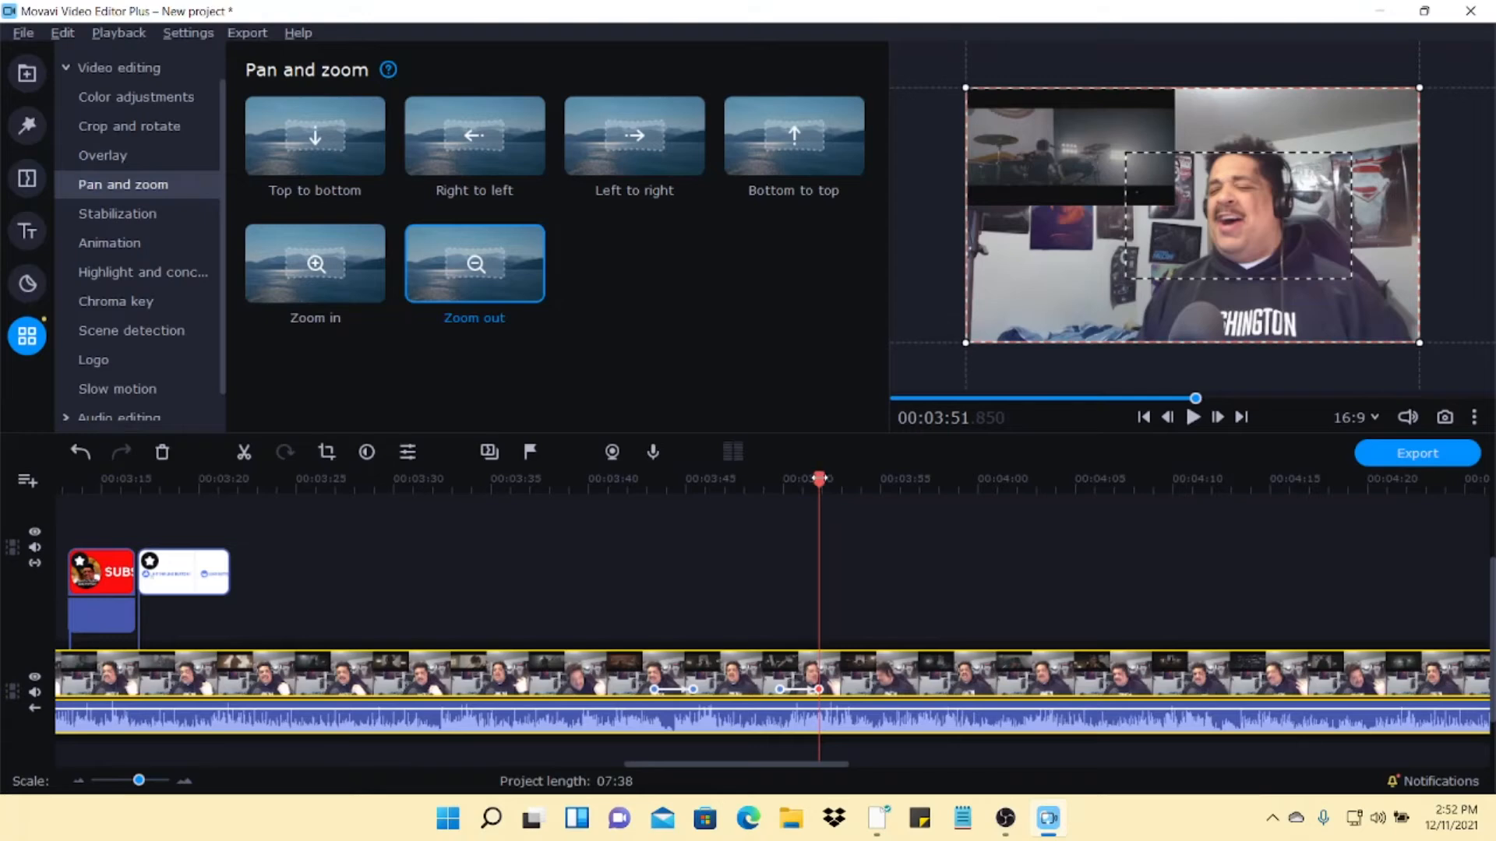
- Play back the zoom-in and zoom-out effects from about 00:03:42 to 00:03:53
{"action": "left_click_drag", "start_coordinate": [818, 478], "coordinate": [637, 523]}
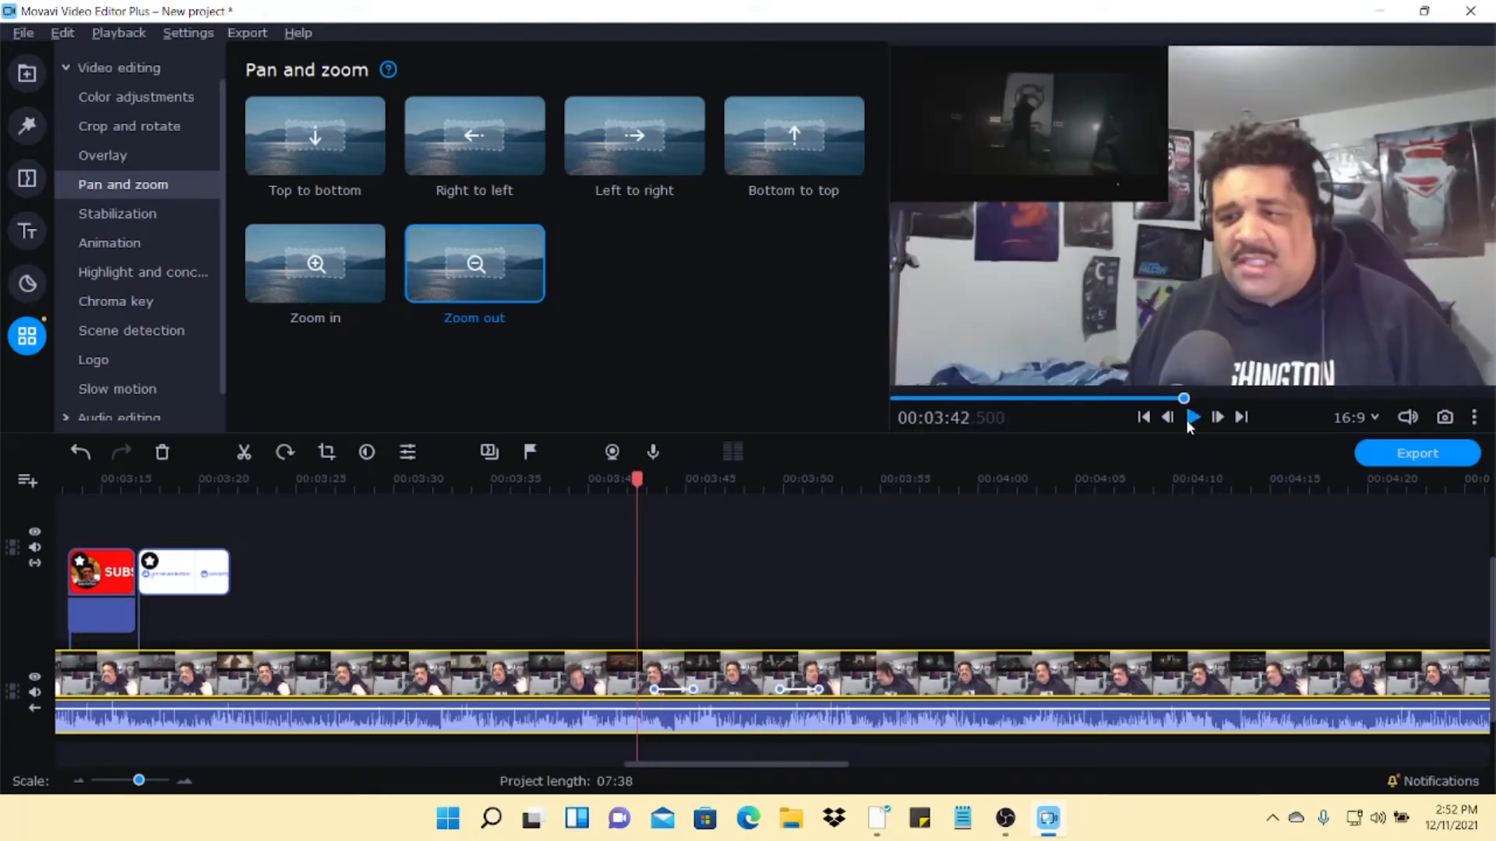
{"action": "left_click", "coordinate": [1190, 419]}
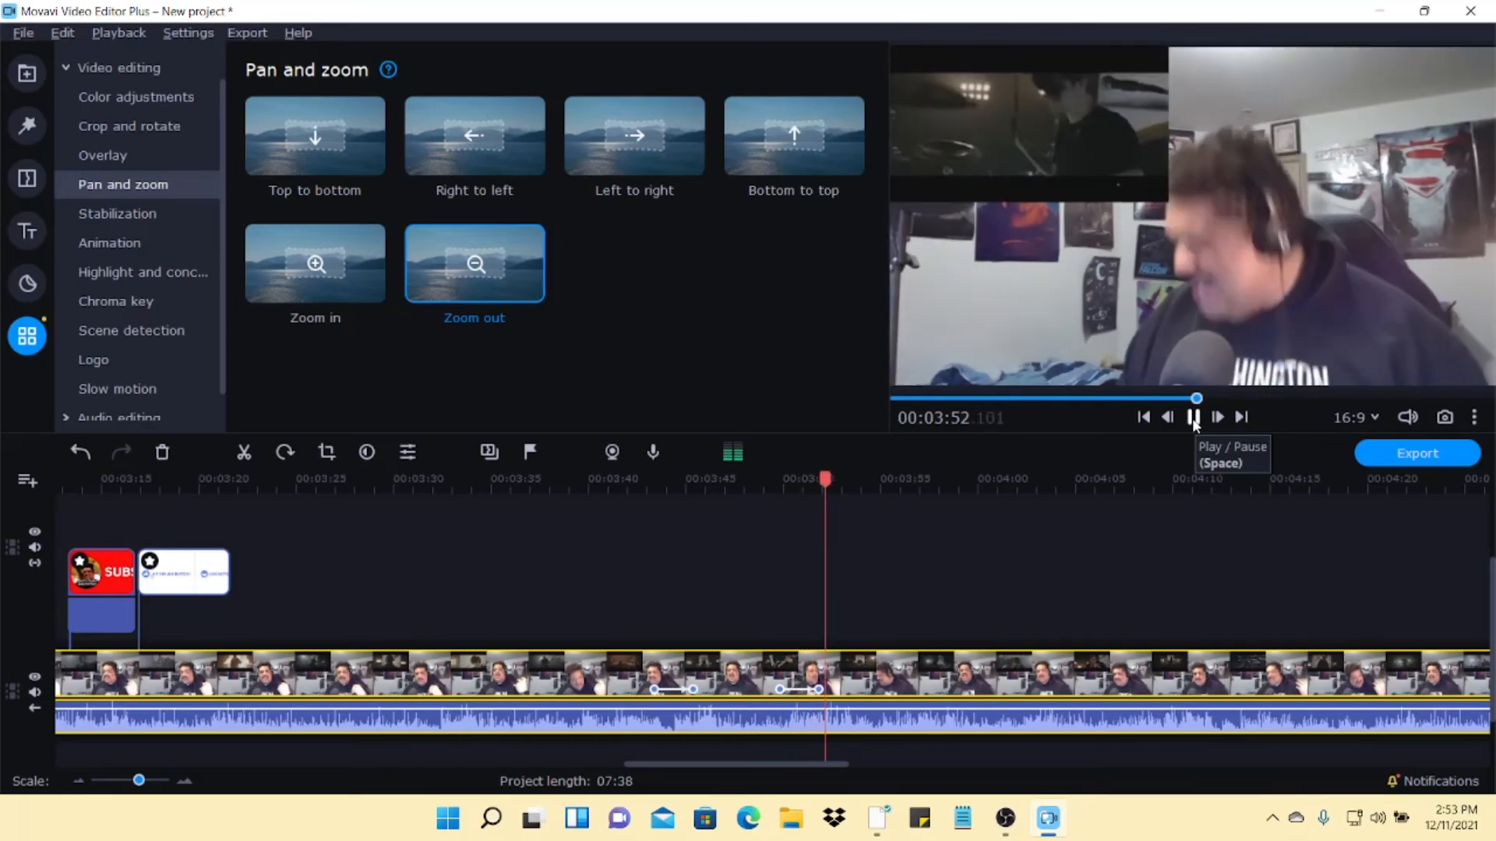
{"action": "left_click", "coordinate": [1193, 419]}
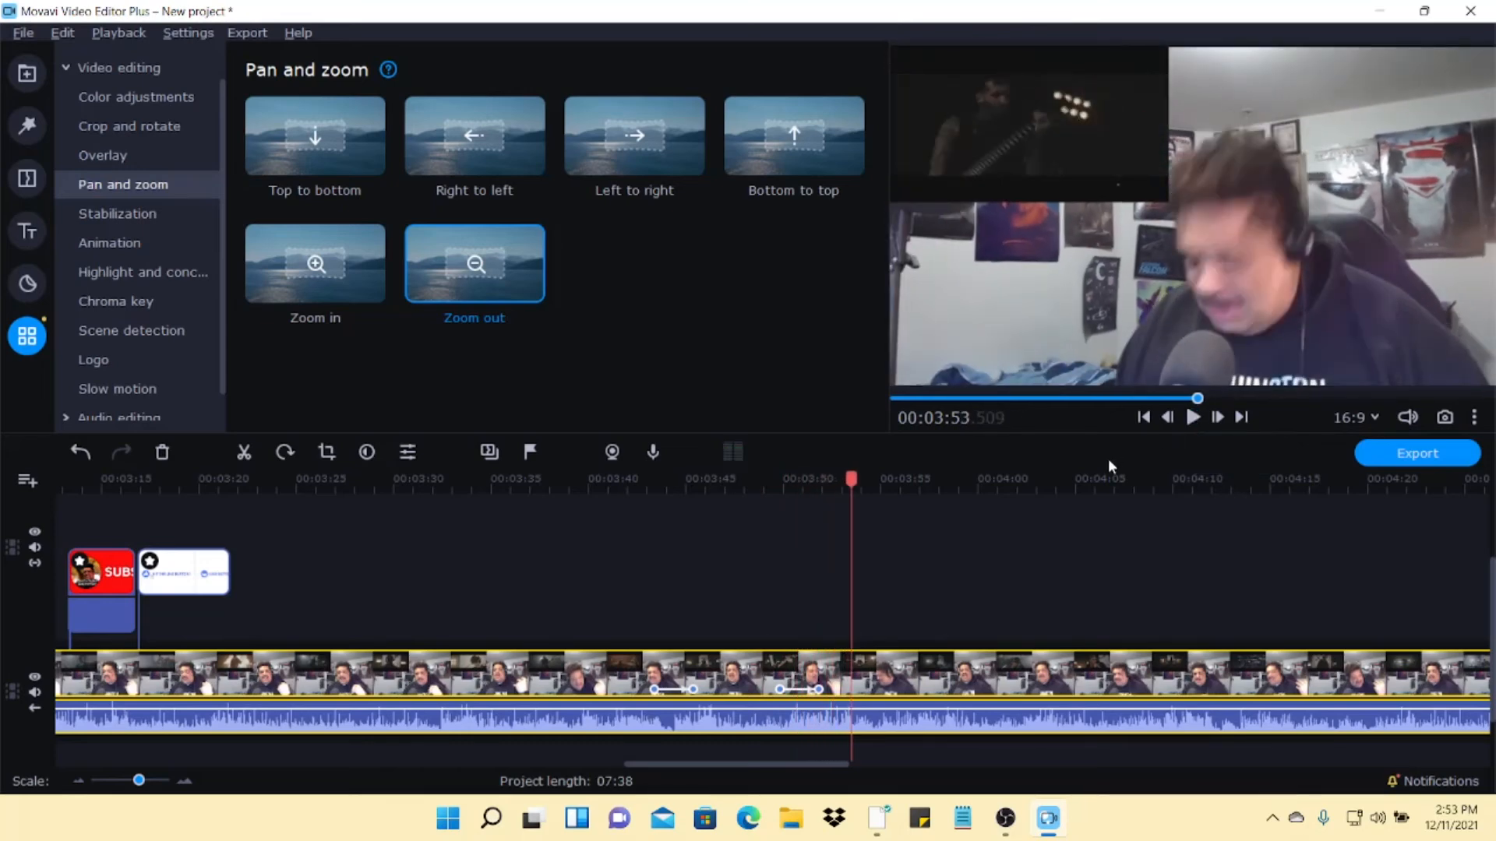
- Play the recording from about 00:03:53 to 00:04:12 to look for another strong reaction
{"action": "scroll", "coordinate": [1057, 619], "scroll_direction": "right", "scroll_amount": 2}
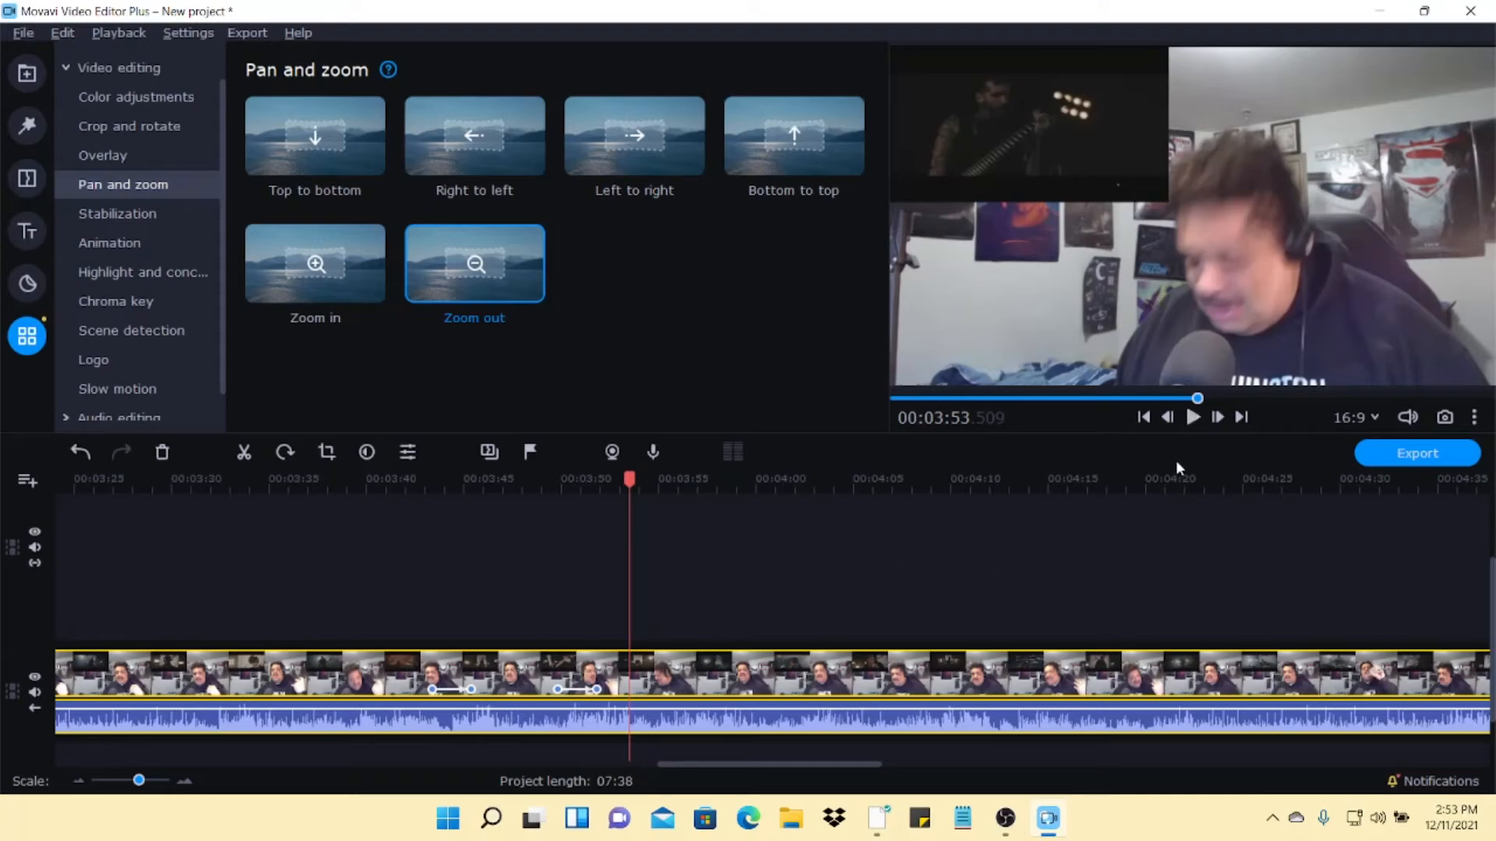
{"action": "left_click", "coordinate": [1193, 418]}
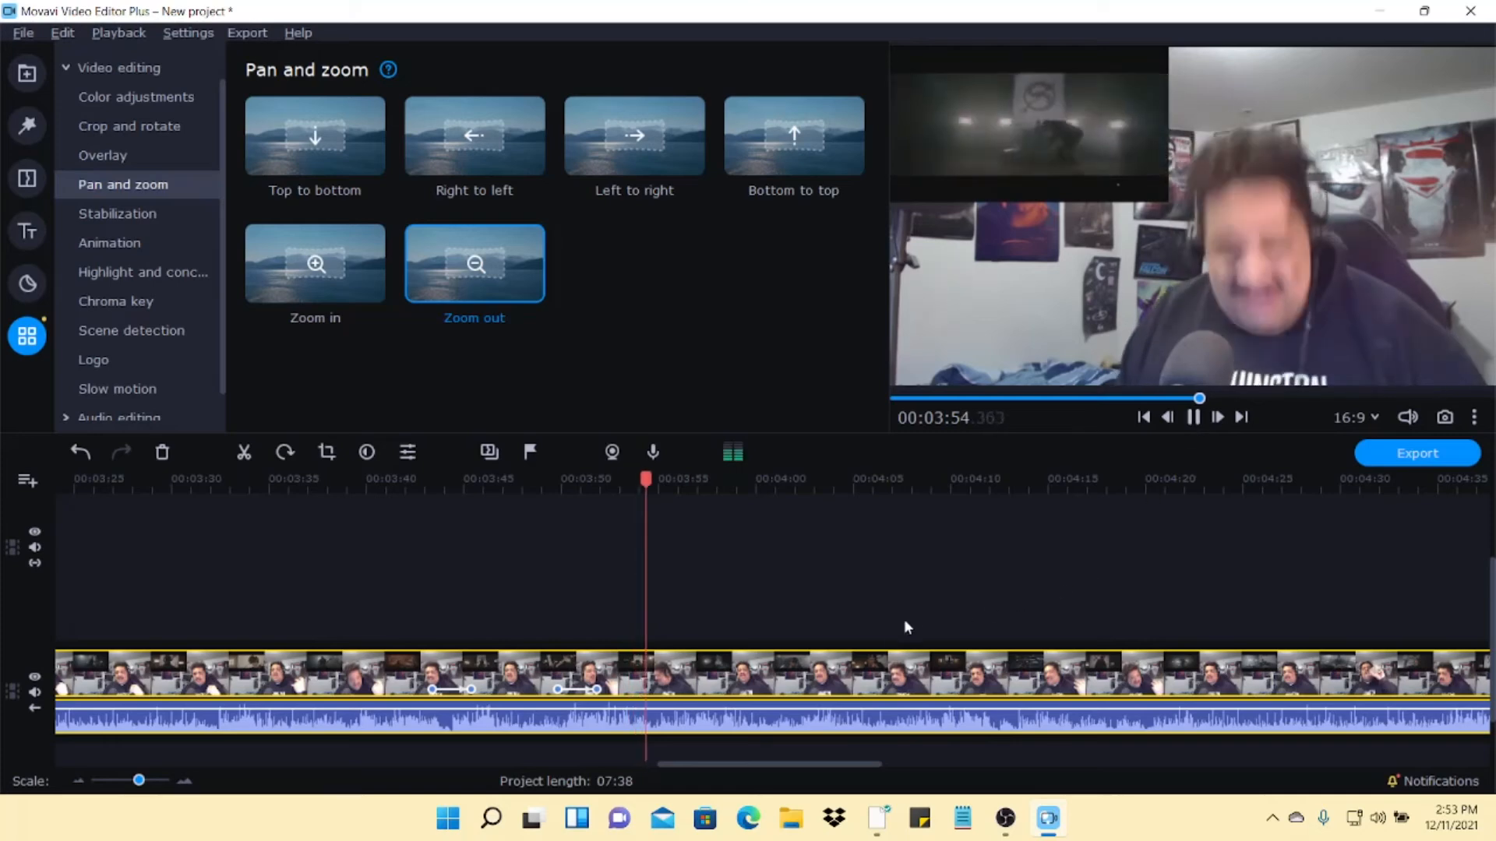
{"action": "scroll", "coordinate": [886, 629], "scroll_direction": "down", "scroll_amount": 2}
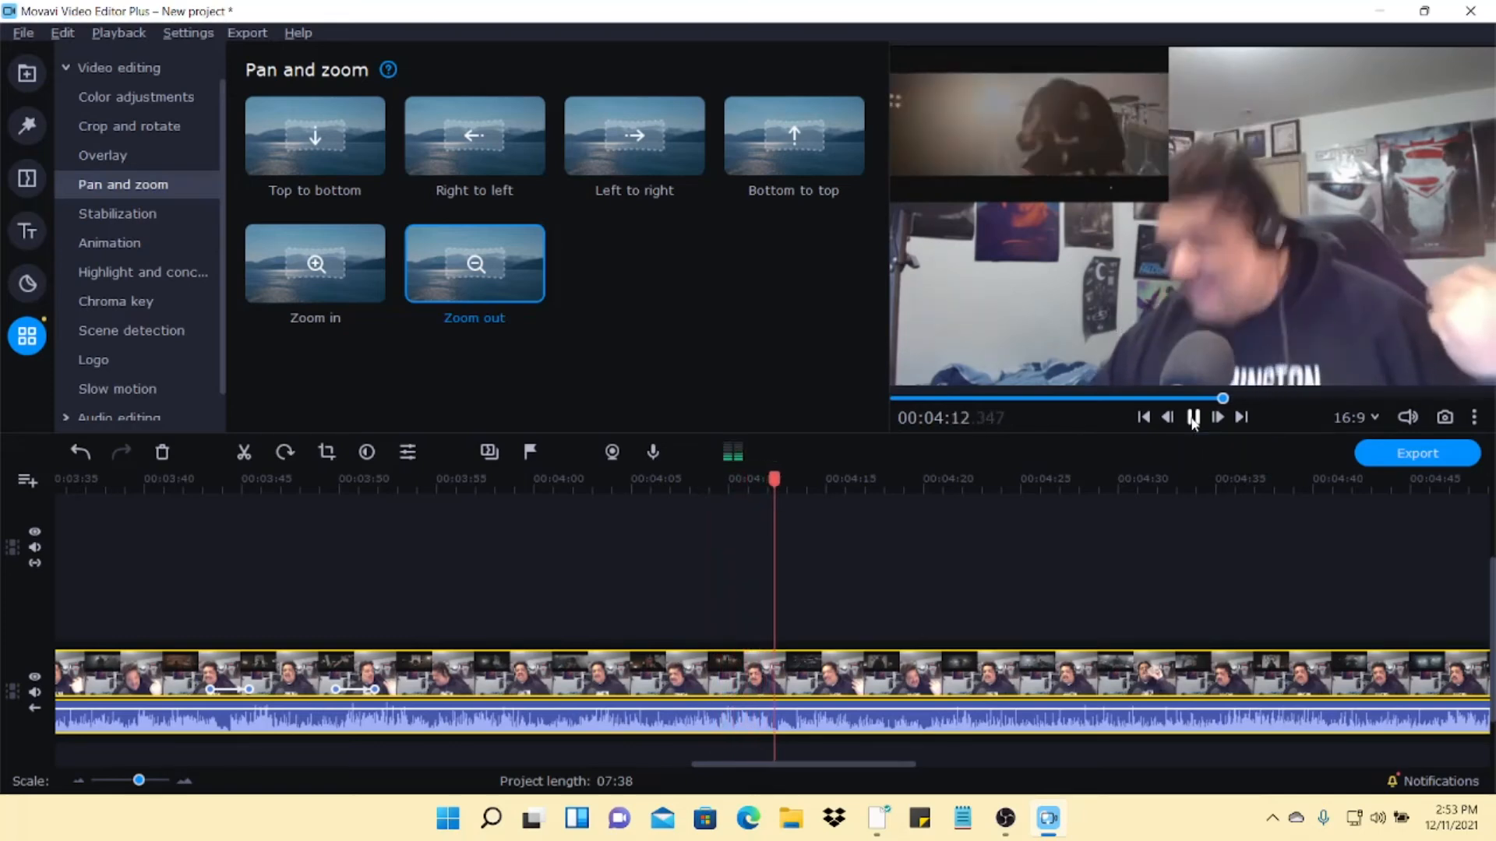
{"action": "left_click", "coordinate": [1193, 418]}
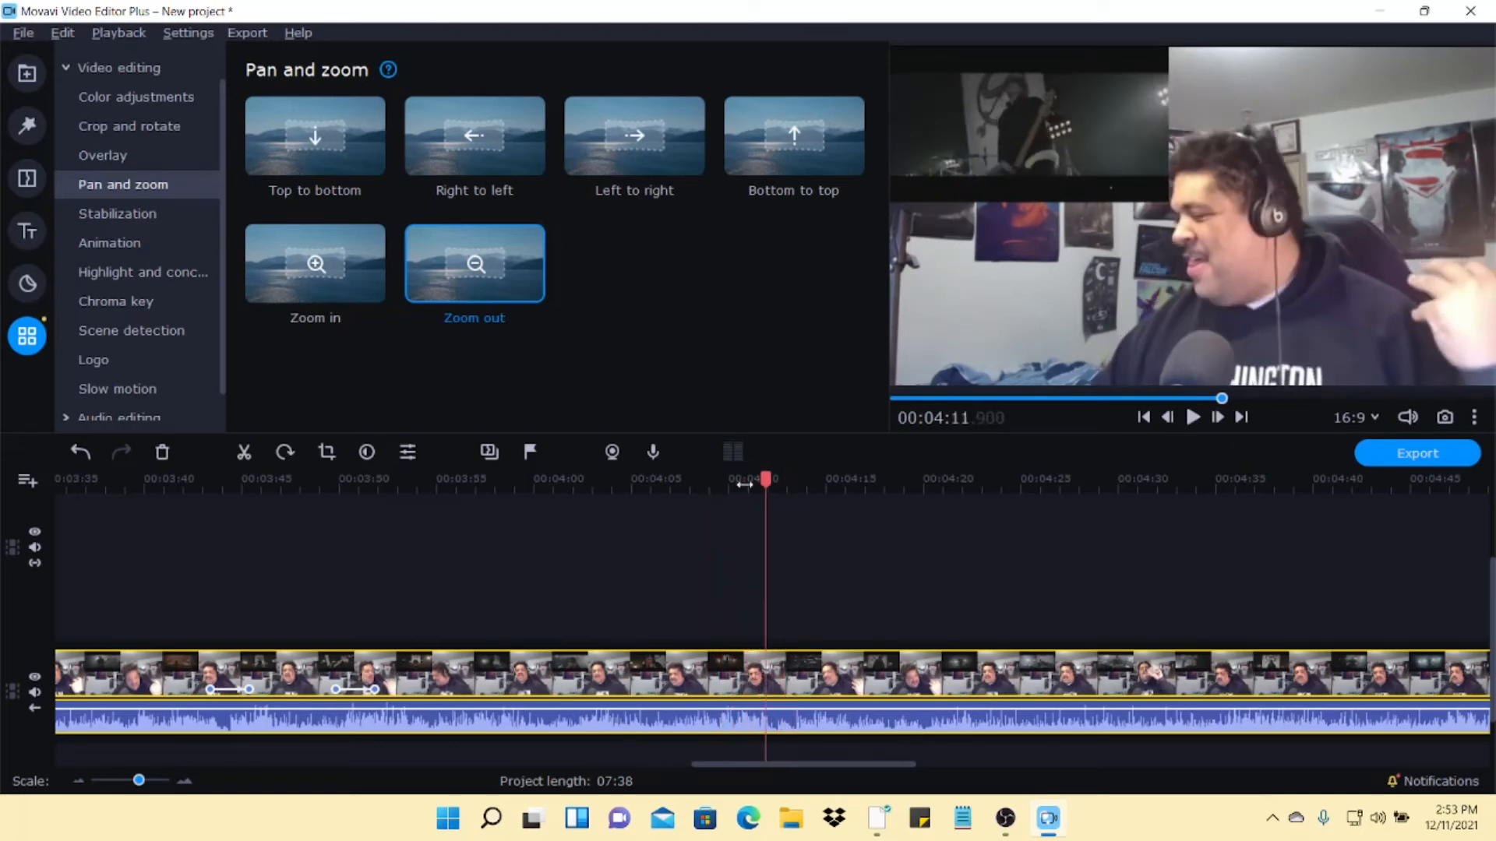
- Find the bounds of the laughing reaction and split the main clip at about 00:04:09 and 00:04:12
{"action": "left_click_drag", "start_coordinate": [744, 485], "coordinate": [688, 493]}
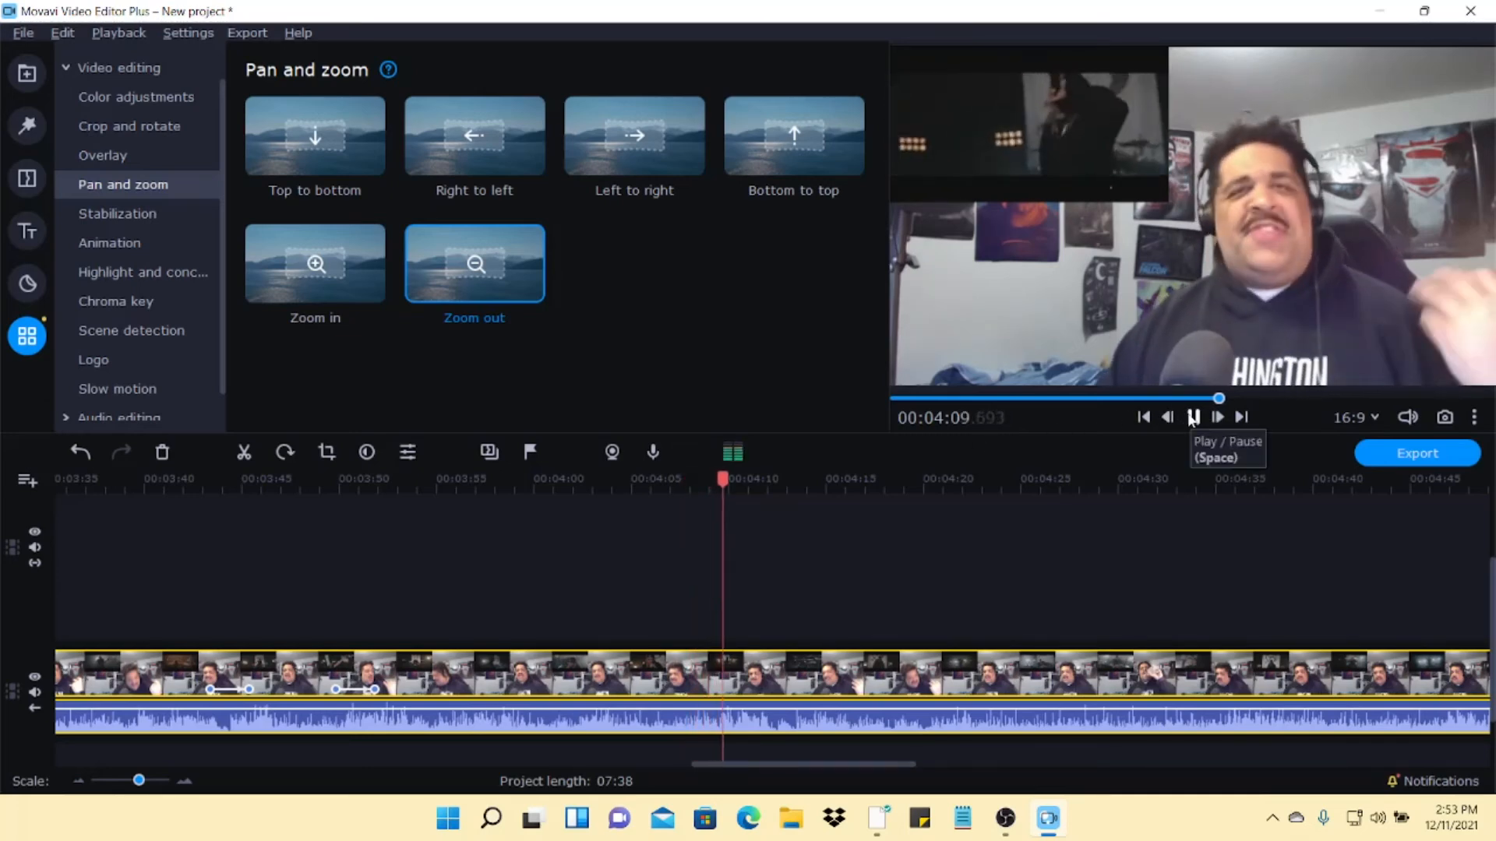
{"action": "left_click", "coordinate": [1193, 418]}
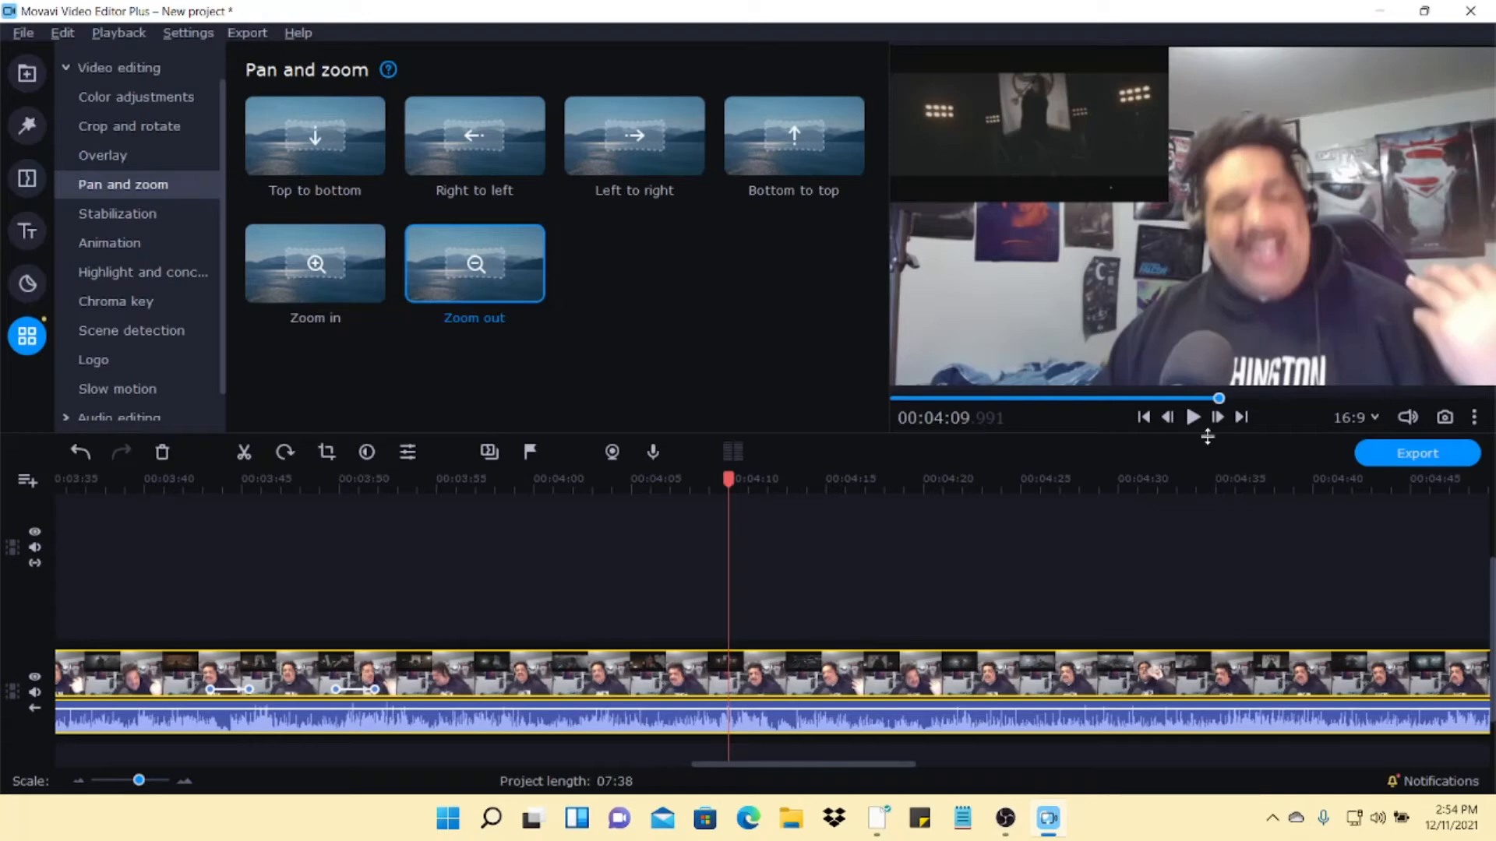
{"action": "left_click", "coordinate": [1192, 419]}
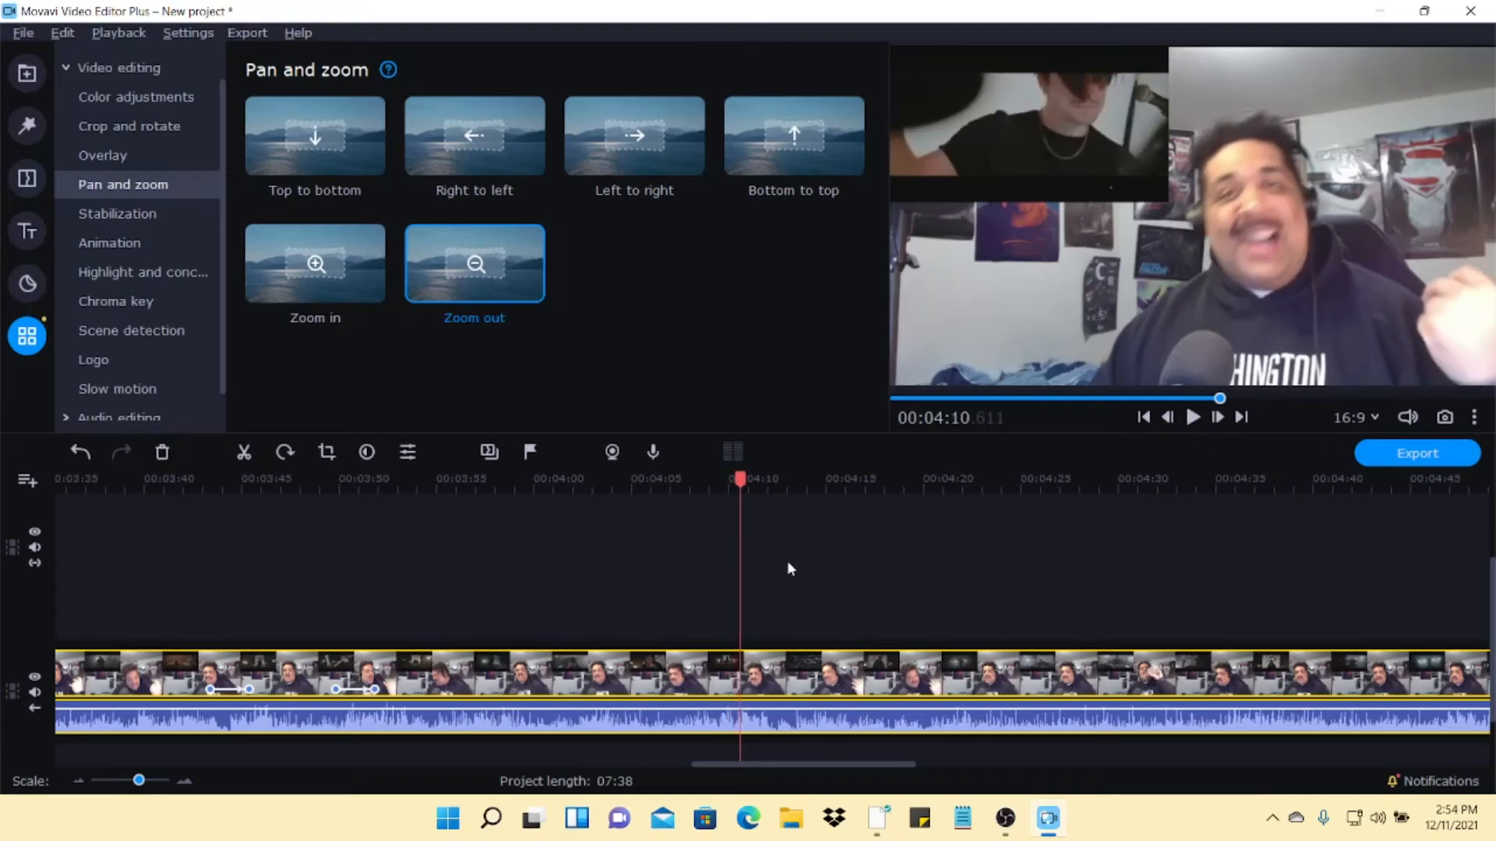
{"action": "left_click_drag", "start_coordinate": [746, 487], "coordinate": [705, 487]}
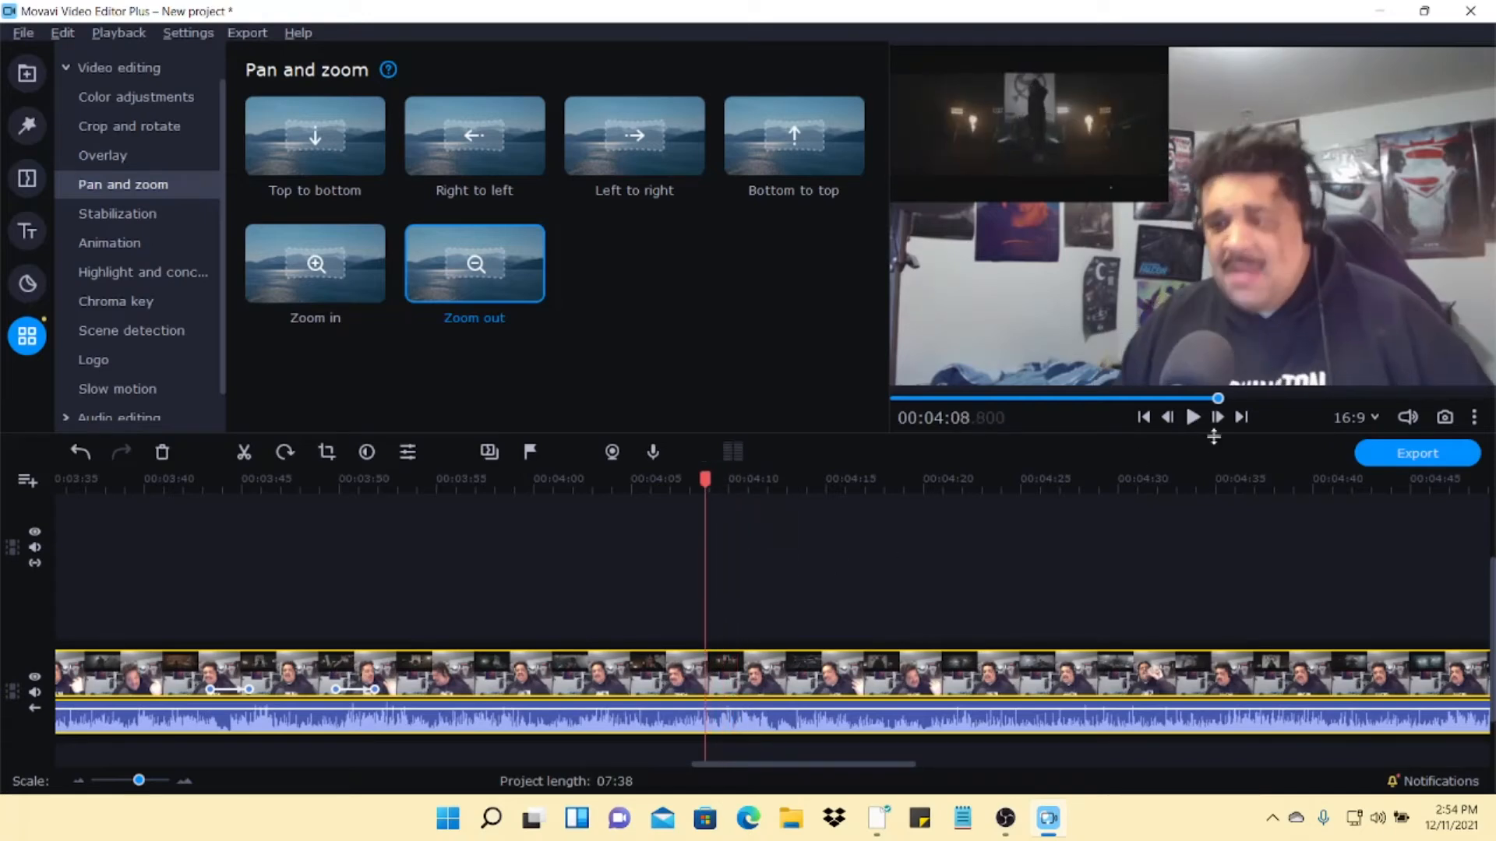
{"action": "left_click", "coordinate": [1193, 419]}
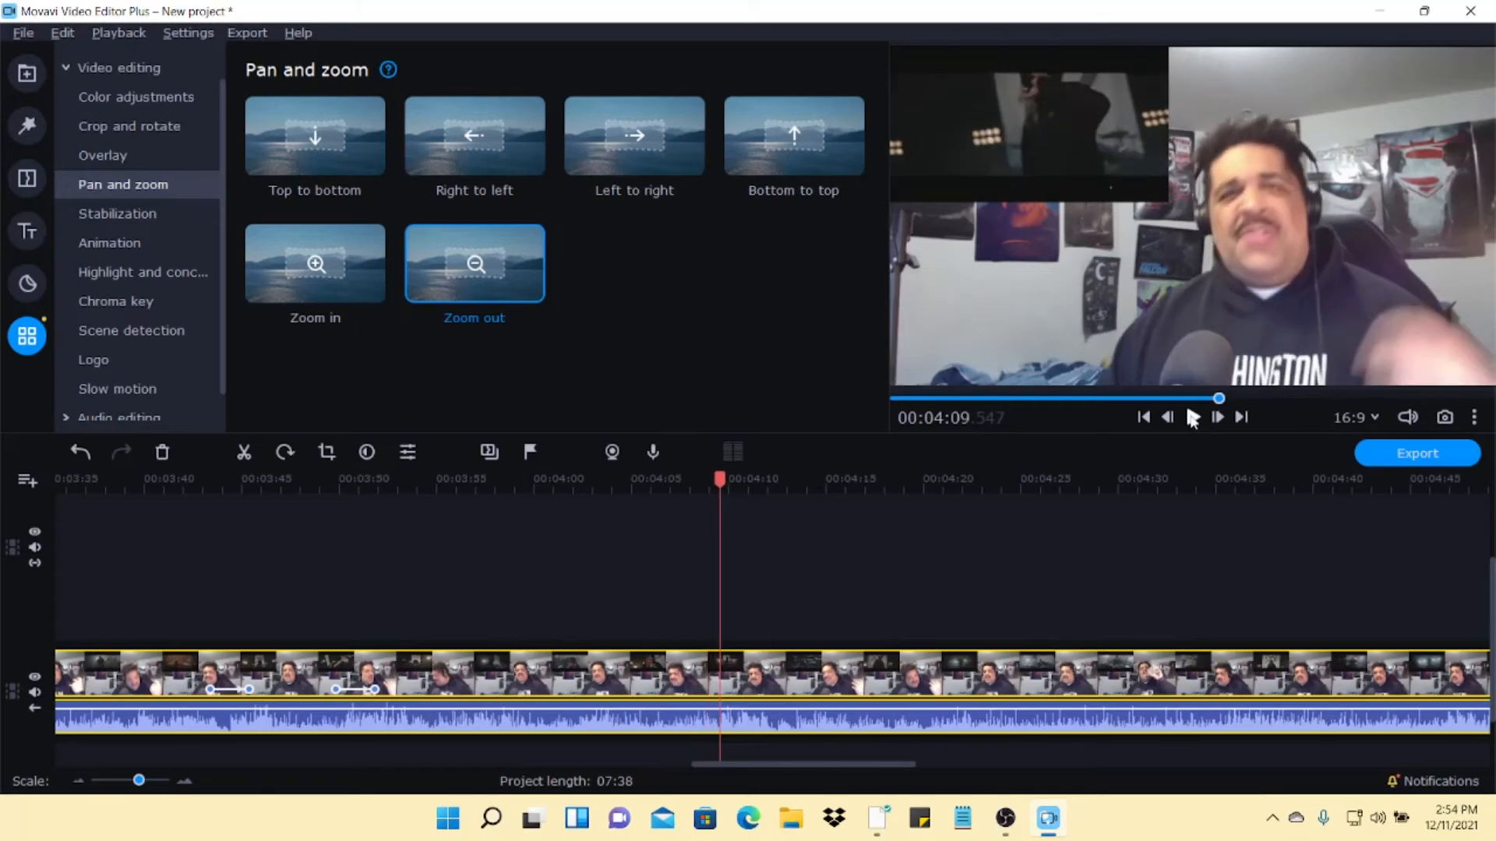
{"action": "left_click", "coordinate": [244, 454]}
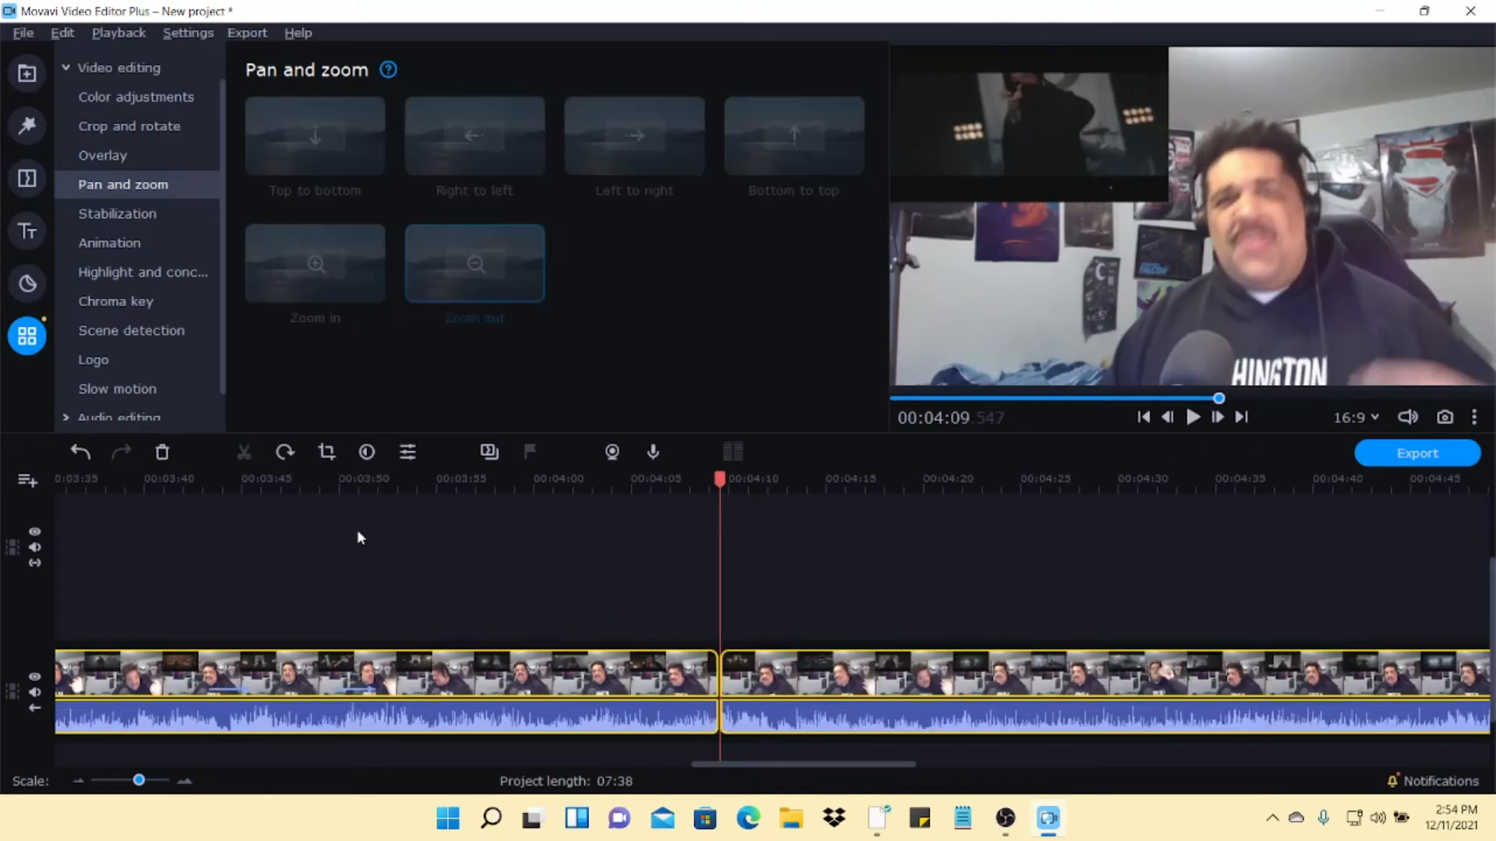
{"action": "left_click", "coordinate": [1192, 420]}
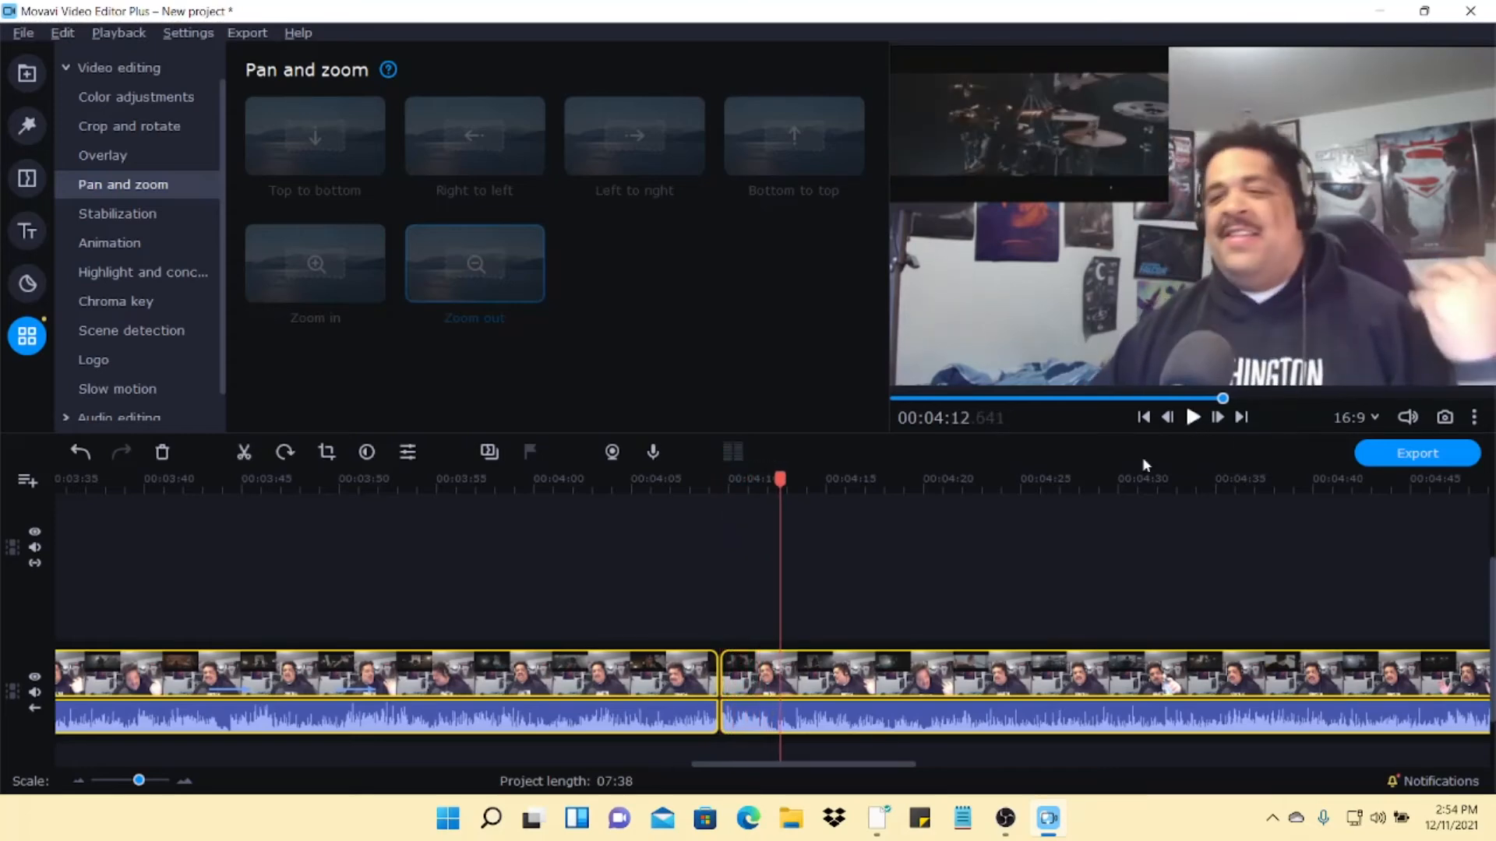
{"action": "left_click", "coordinate": [245, 453]}
- Crop the short segment between the two splits to a close-up of the face and apply the crop
{"action": "left_click", "coordinate": [744, 677]}
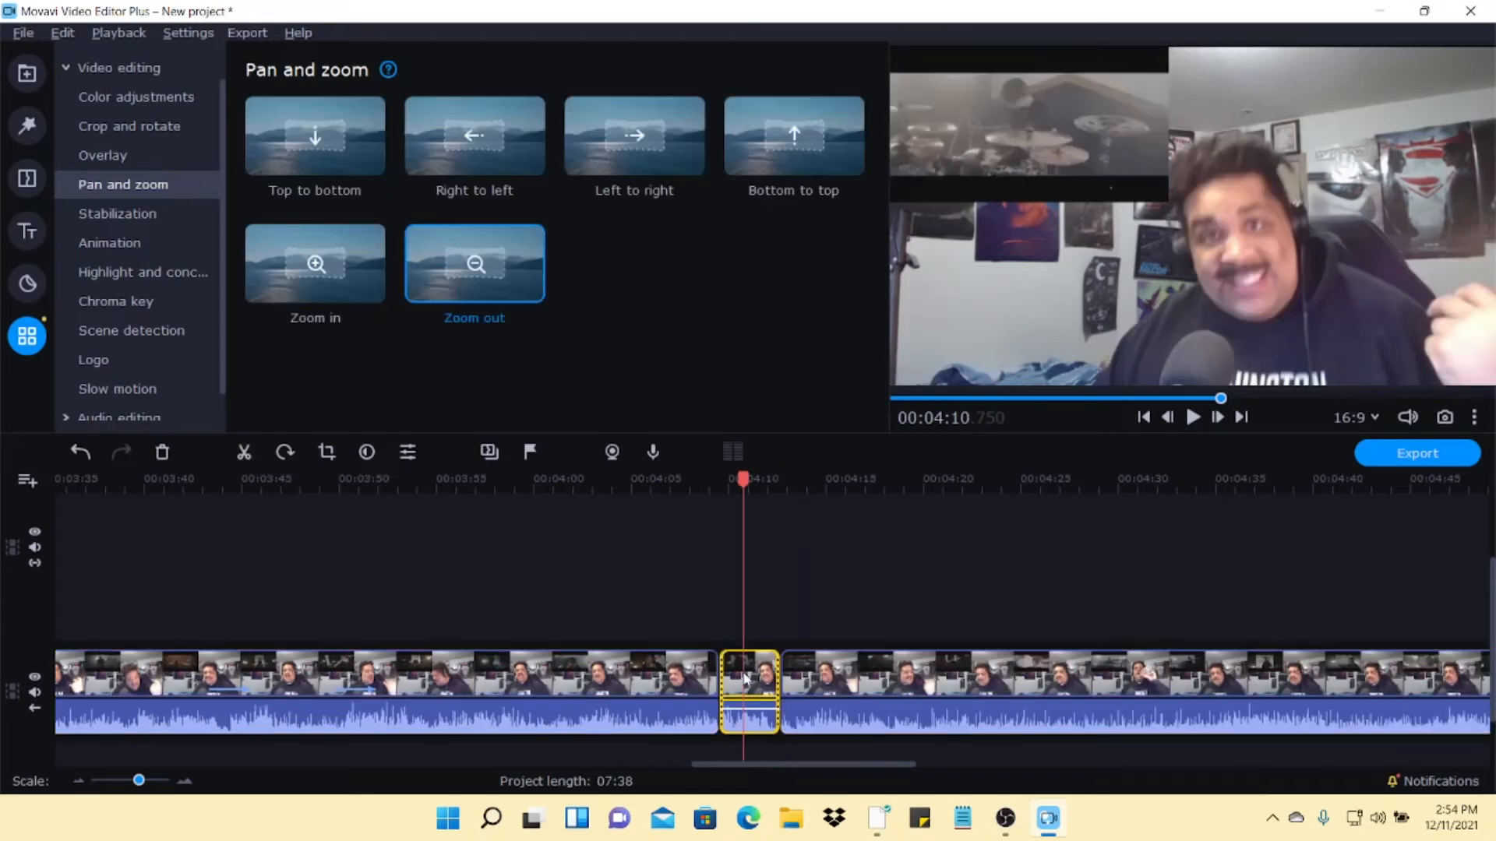
{"action": "left_click", "coordinate": [328, 452]}
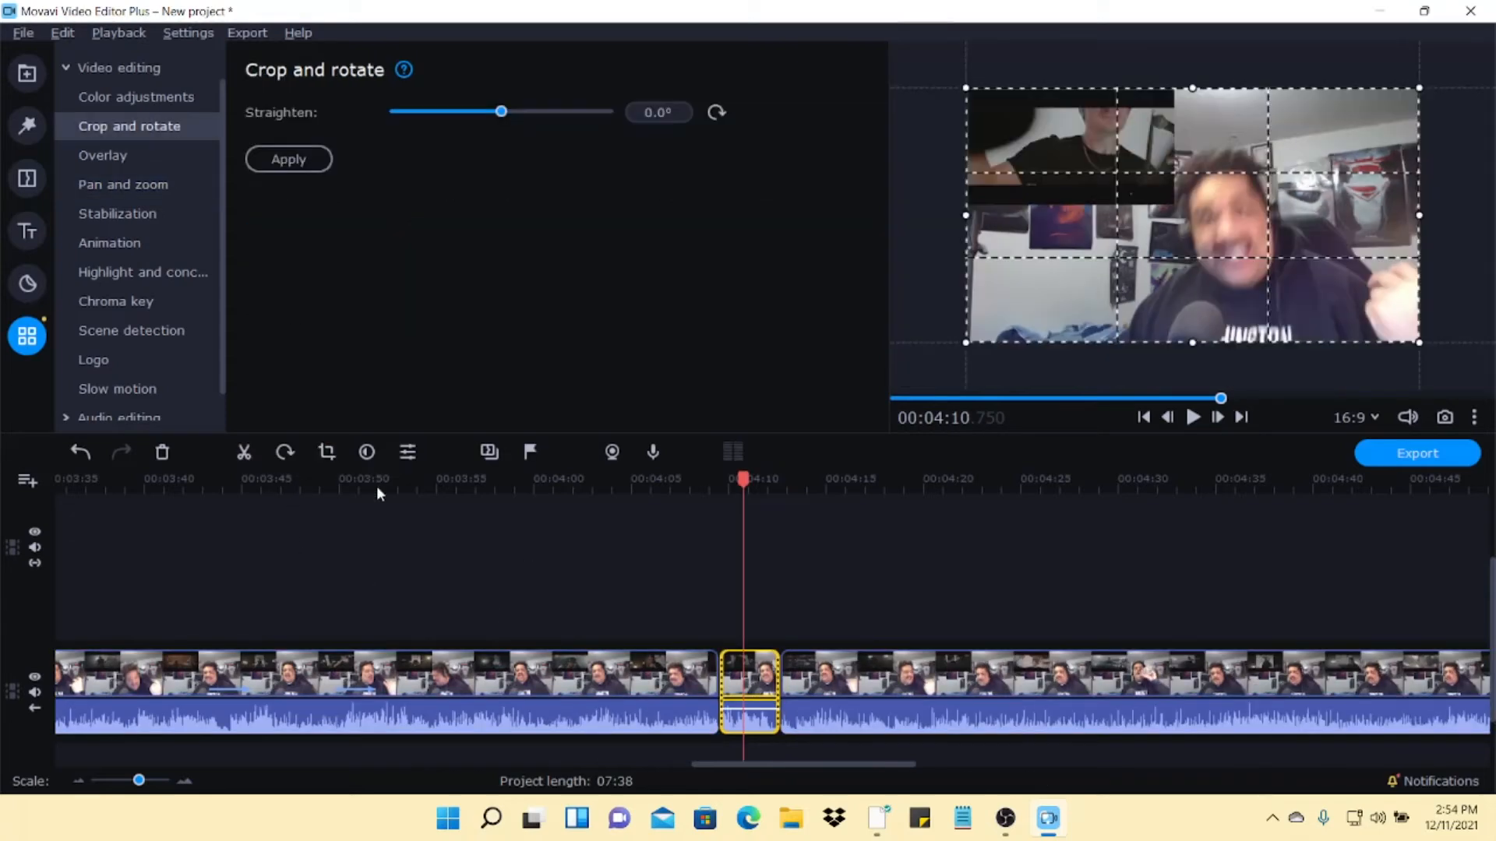
{"action": "left_click_drag", "start_coordinate": [966, 340], "coordinate": [1060, 290]}
{"action": "left_click_drag", "start_coordinate": [1423, 84], "coordinate": [1343, 134]}
{"action": "left_click_drag", "start_coordinate": [1192, 220], "coordinate": [1212, 222]}
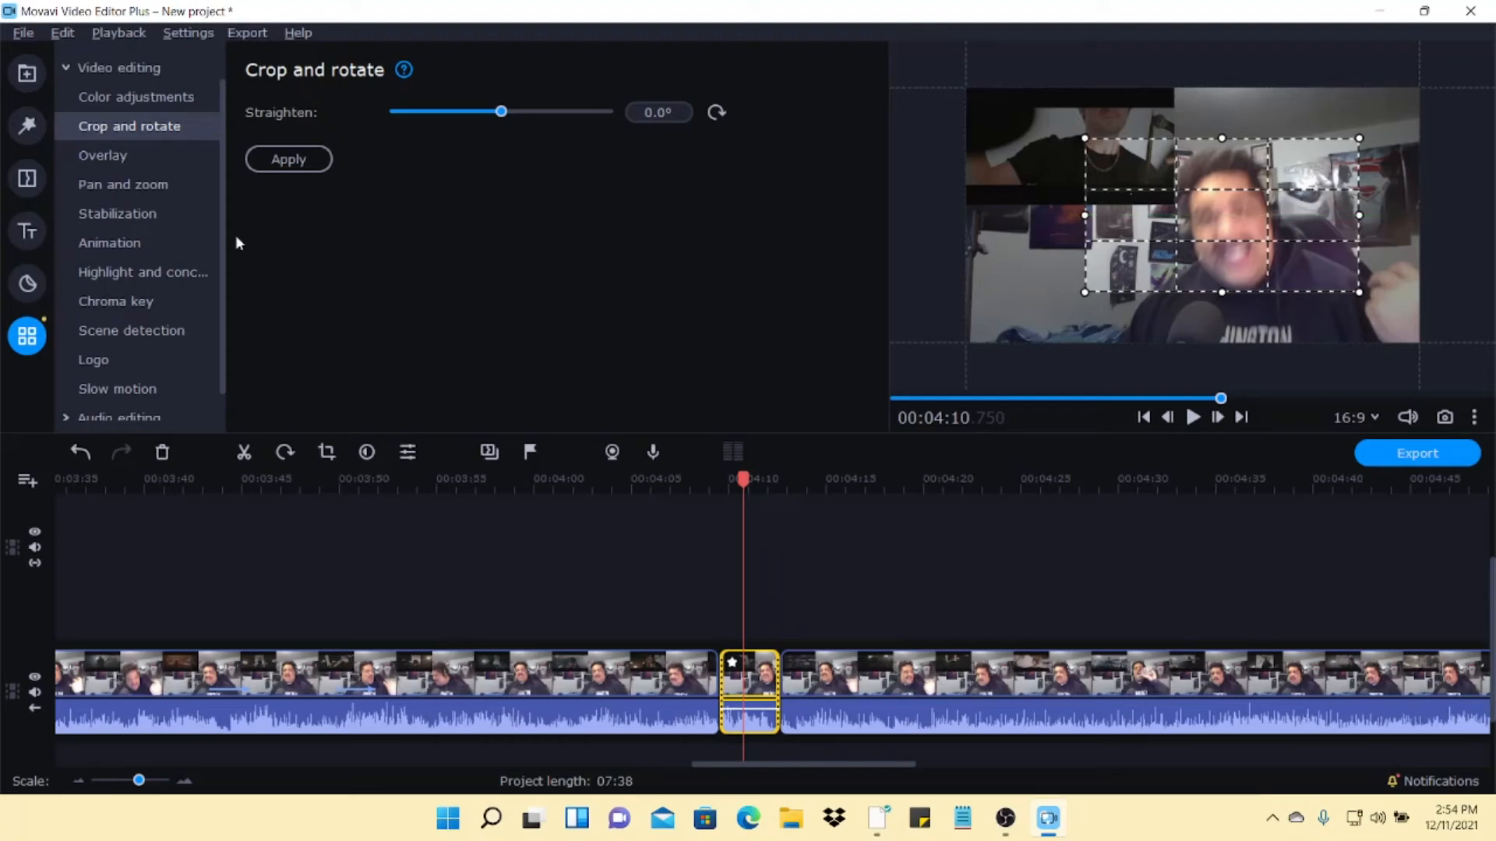
{"action": "left_click", "coordinate": [288, 159]}
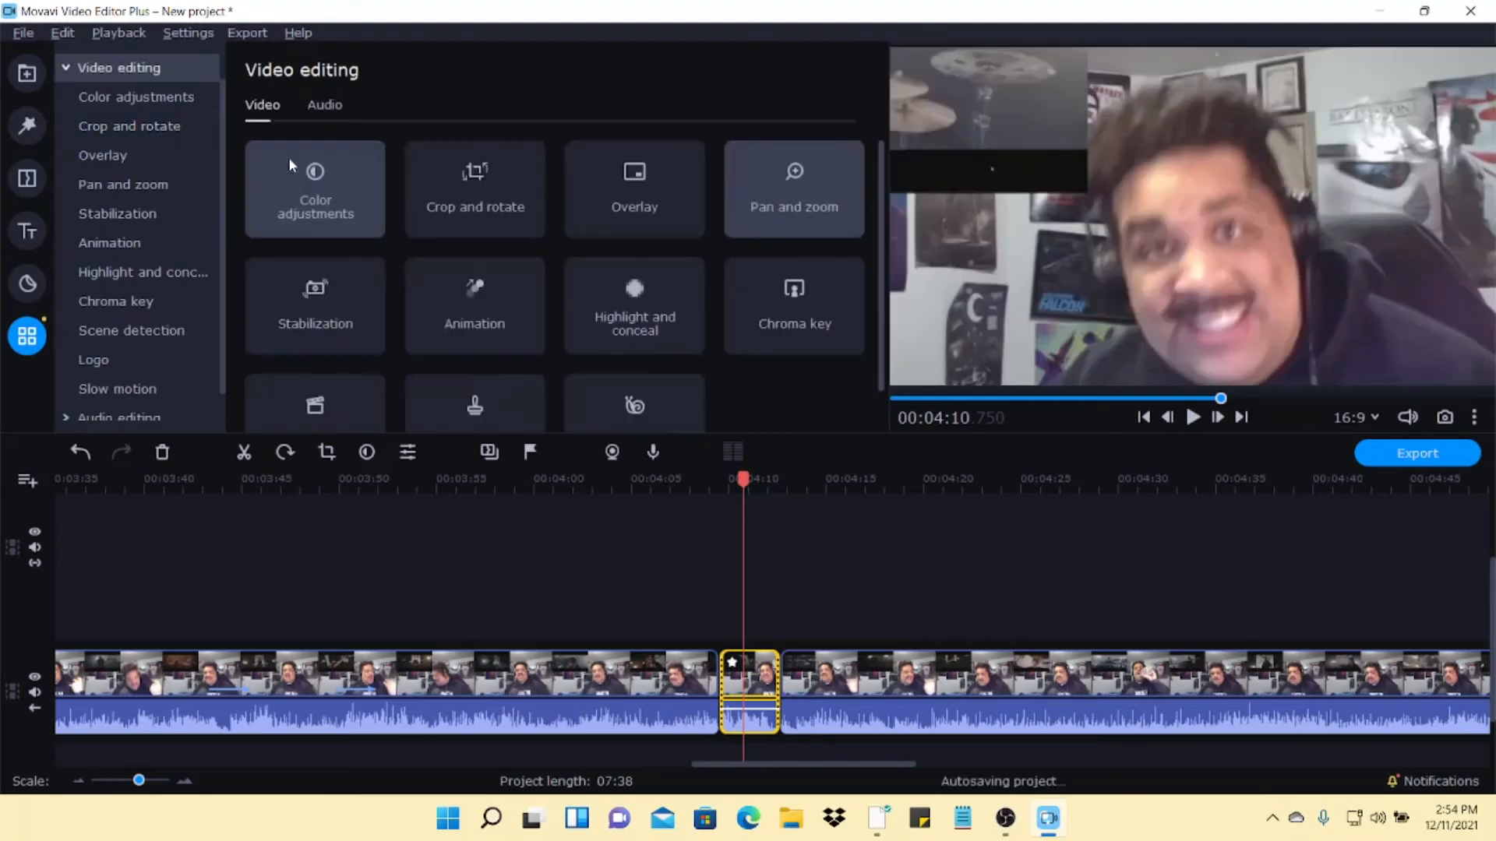
- Play back the cropped laughing close-up from about 00:04:08 and continue to about 00:04:49 to look for another section to crop
{"action": "left_click", "coordinate": [732, 480]}
{"action": "left_click", "coordinate": [698, 480]}
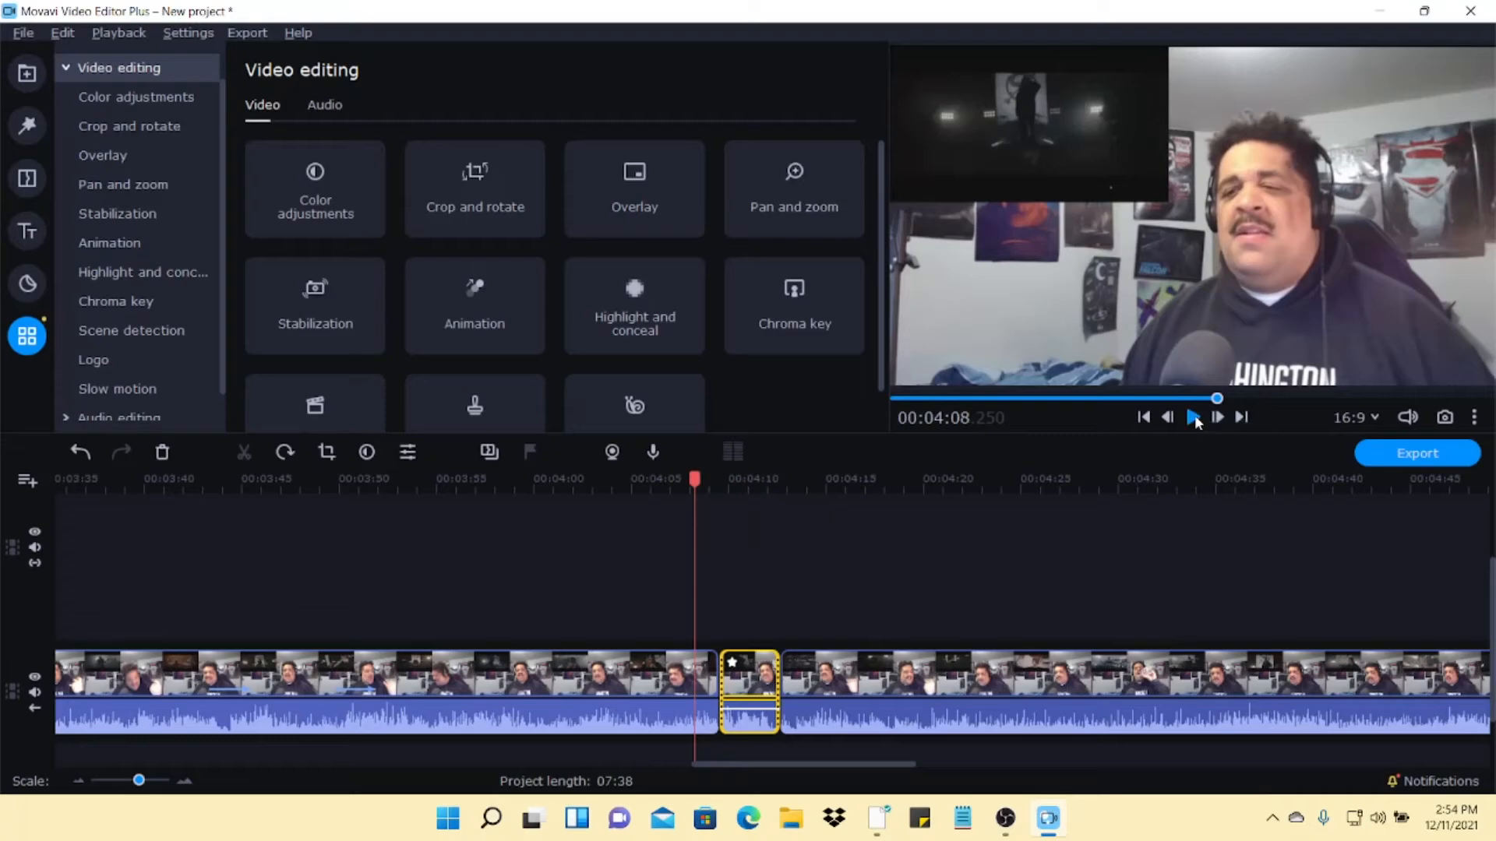
{"action": "left_click", "coordinate": [1192, 417]}
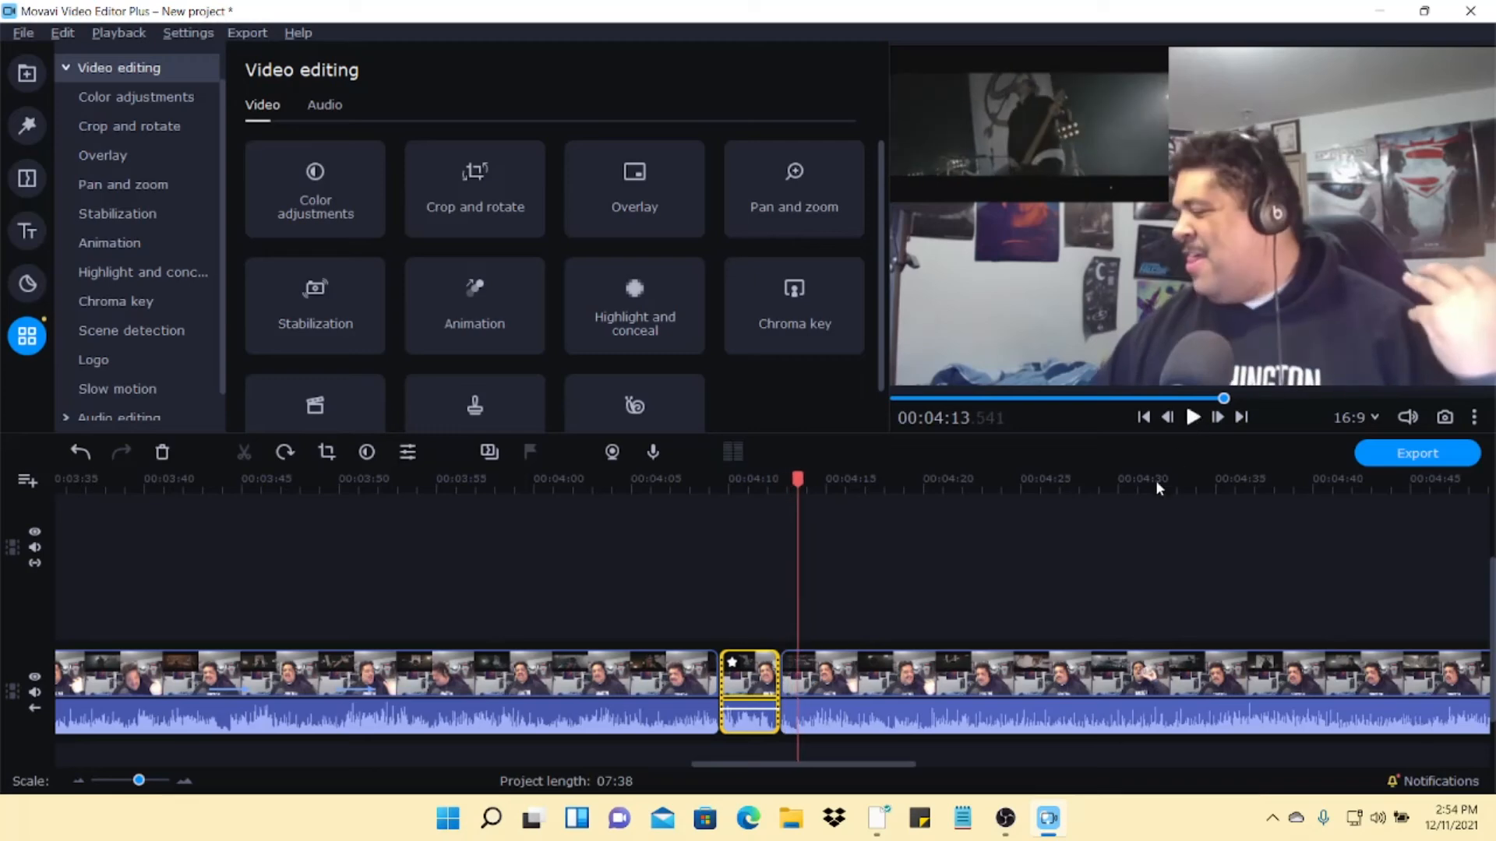
{"action": "scroll", "coordinate": [1067, 576], "scroll_direction": "right", "scroll_amount": 3}
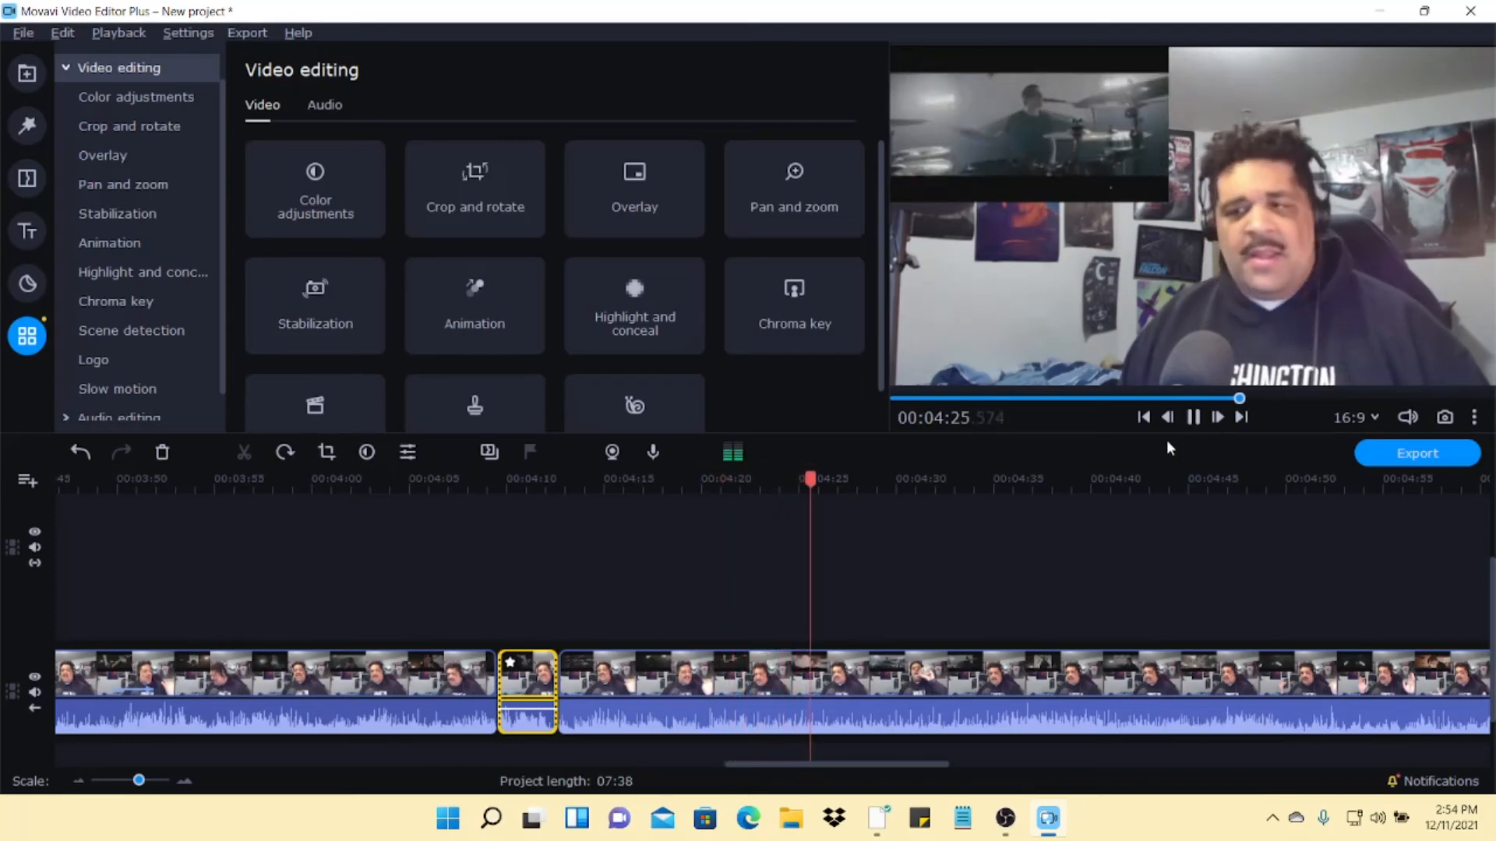
{"action": "scroll", "coordinate": [922, 522], "scroll_direction": "right", "scroll_amount": 2}
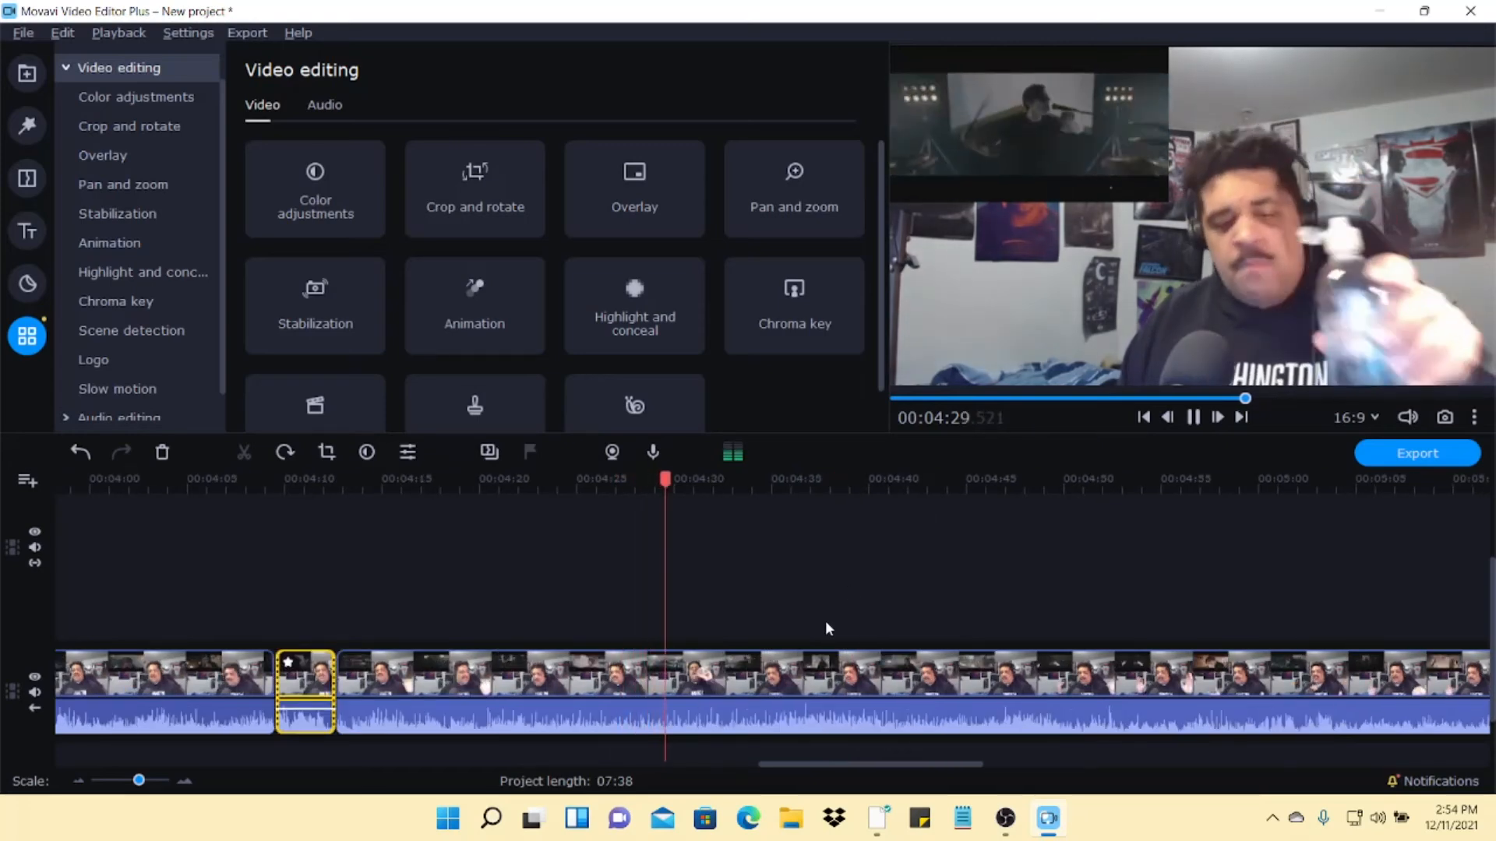
{"action": "scroll", "coordinate": [824, 620], "scroll_direction": "right", "scroll_amount": 2}
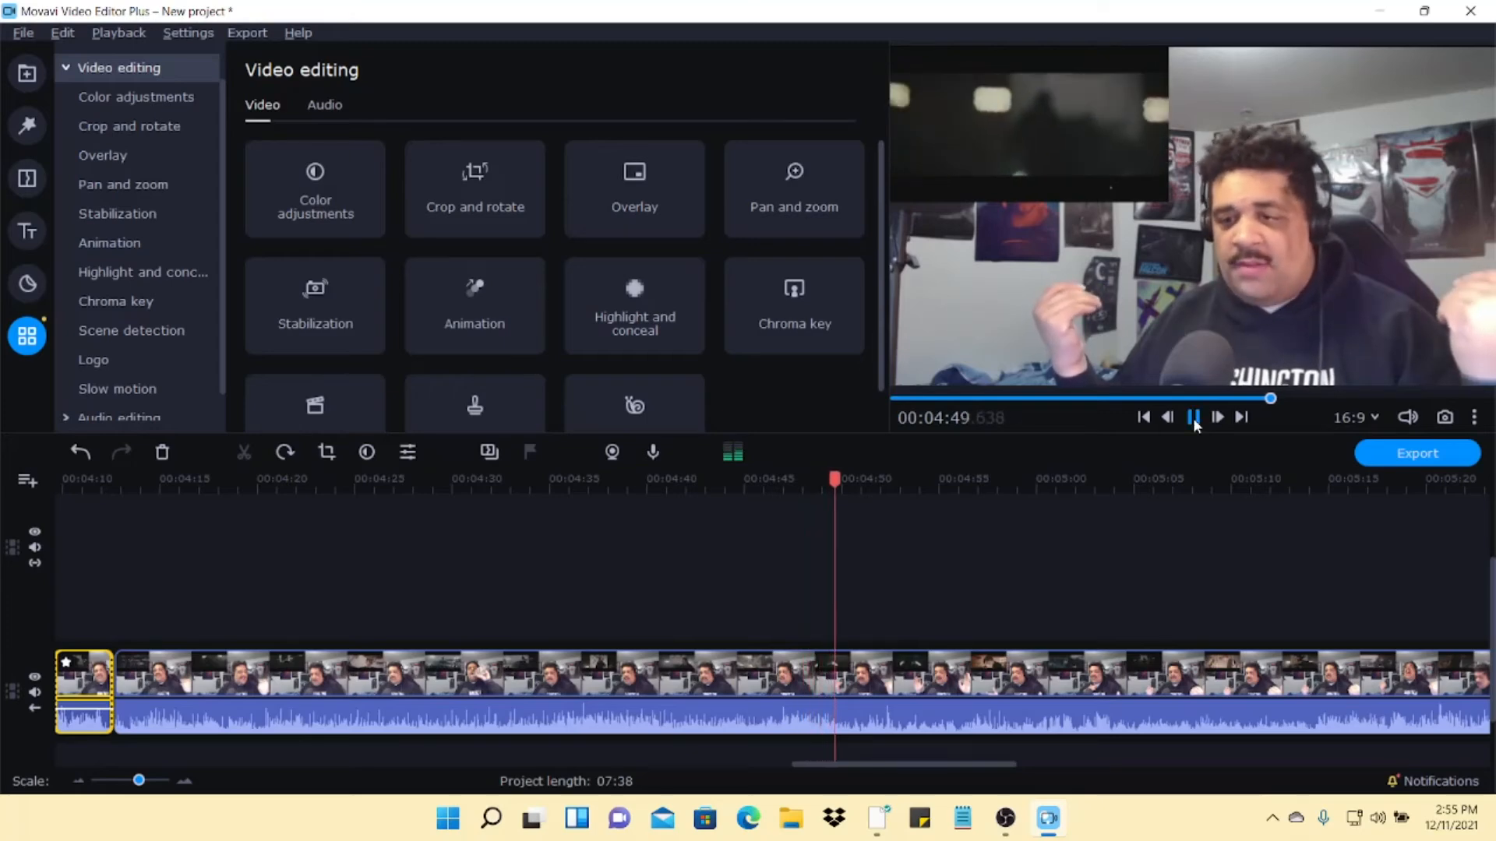
- Find where the next highlight starts in the main clip after the close-up and split the clip at about 00:05:03
{"action": "left_click", "coordinate": [833, 671]}
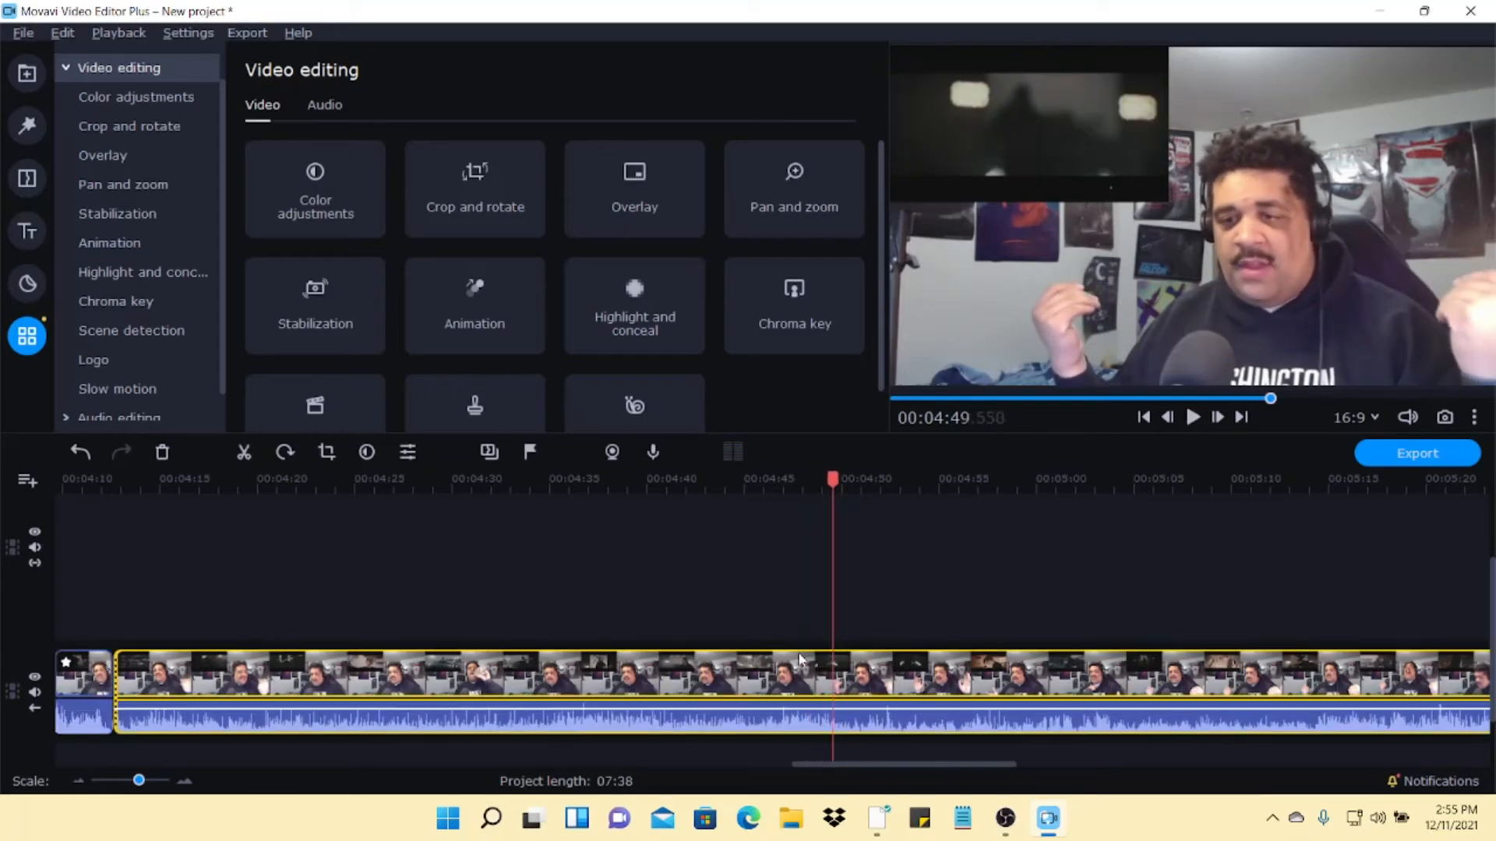
{"action": "left_click", "coordinate": [1193, 418]}
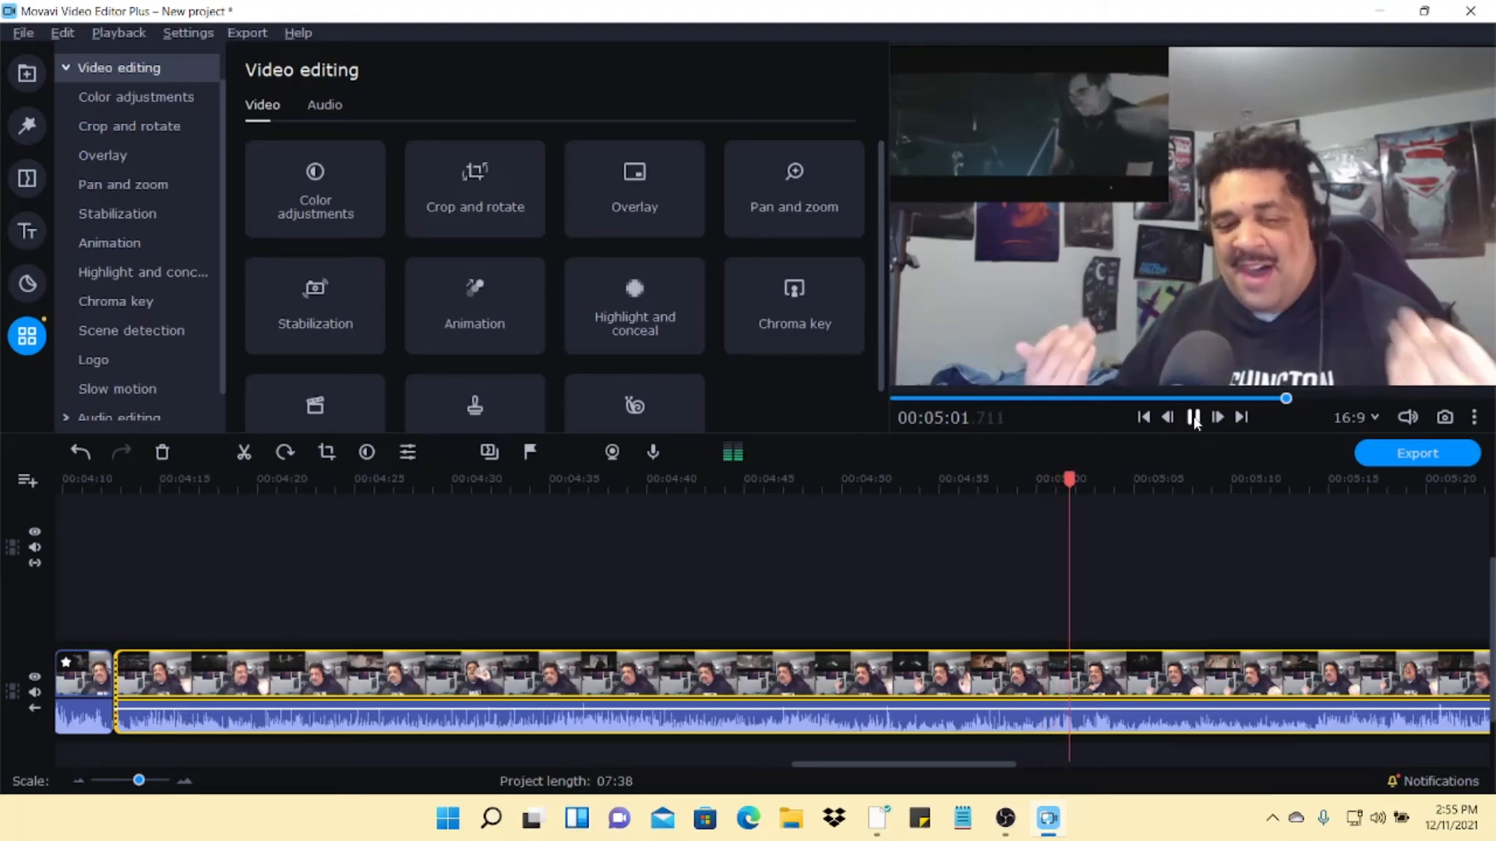
{"action": "left_click", "coordinate": [1193, 418]}
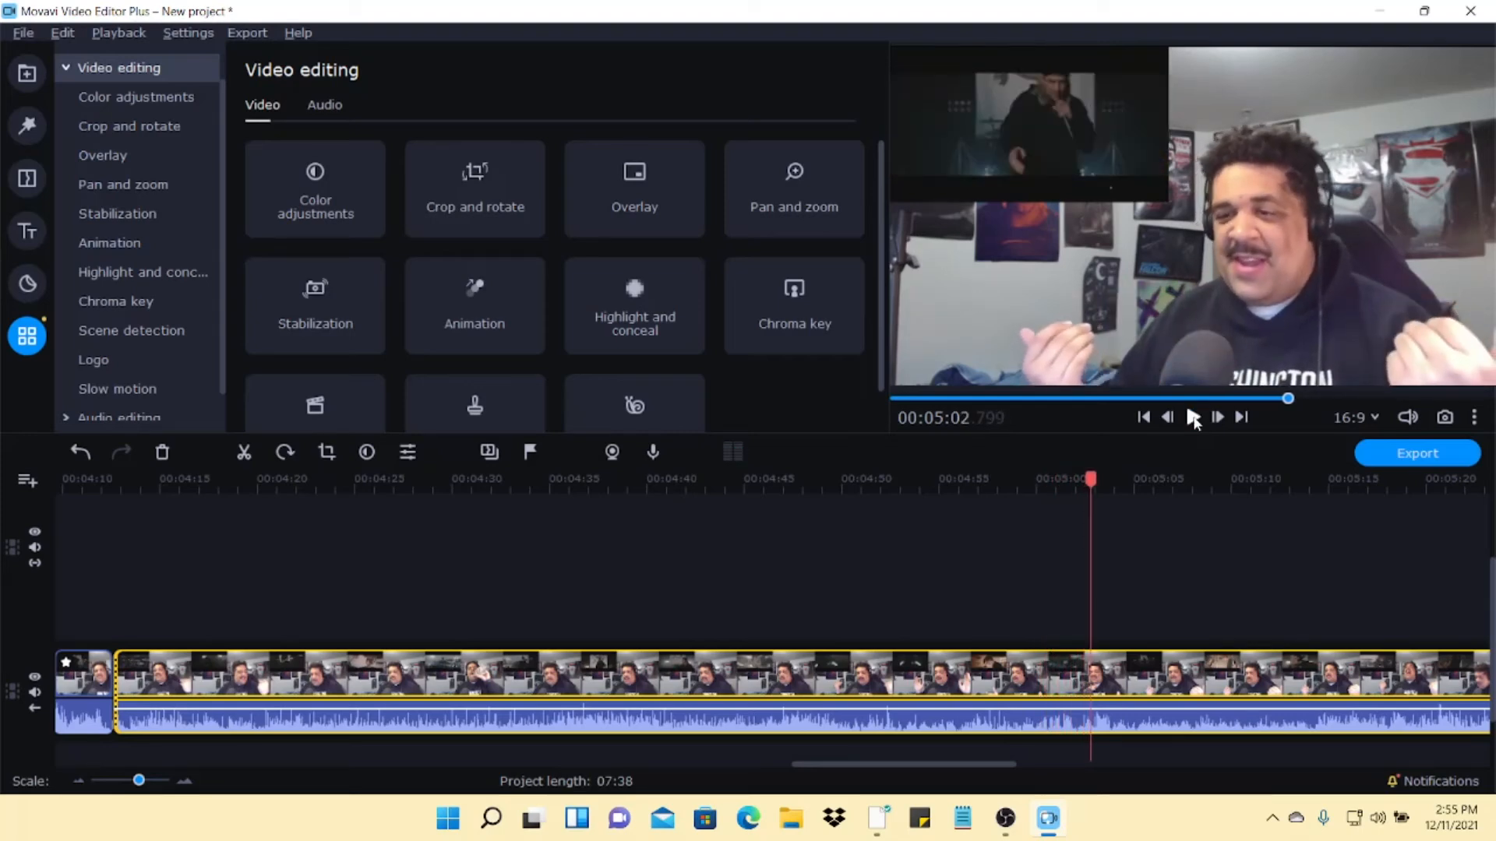
{"action": "left_click", "coordinate": [1195, 419]}
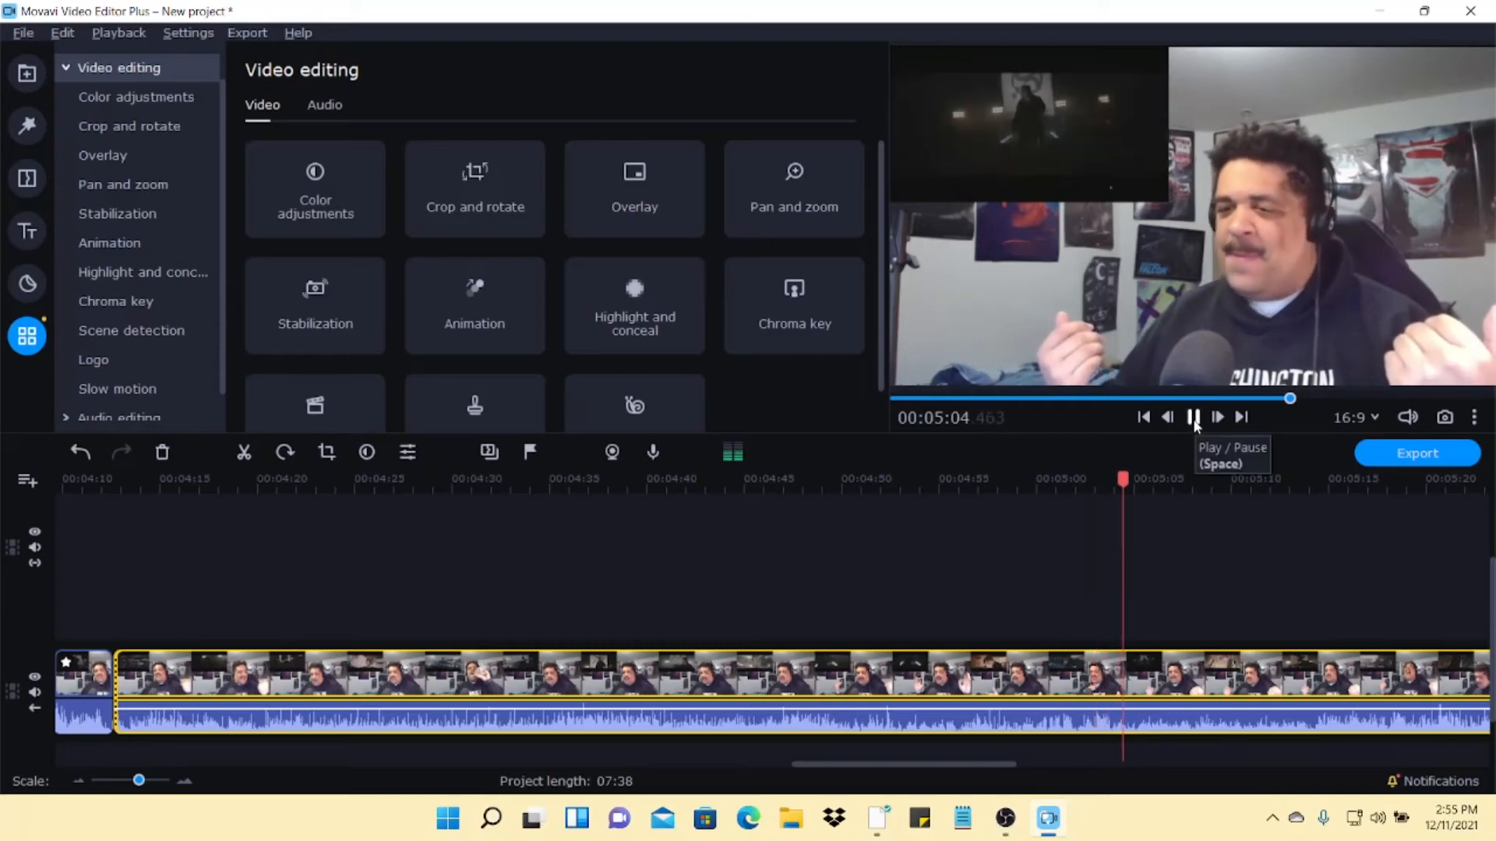
{"action": "left_click", "coordinate": [1195, 419]}
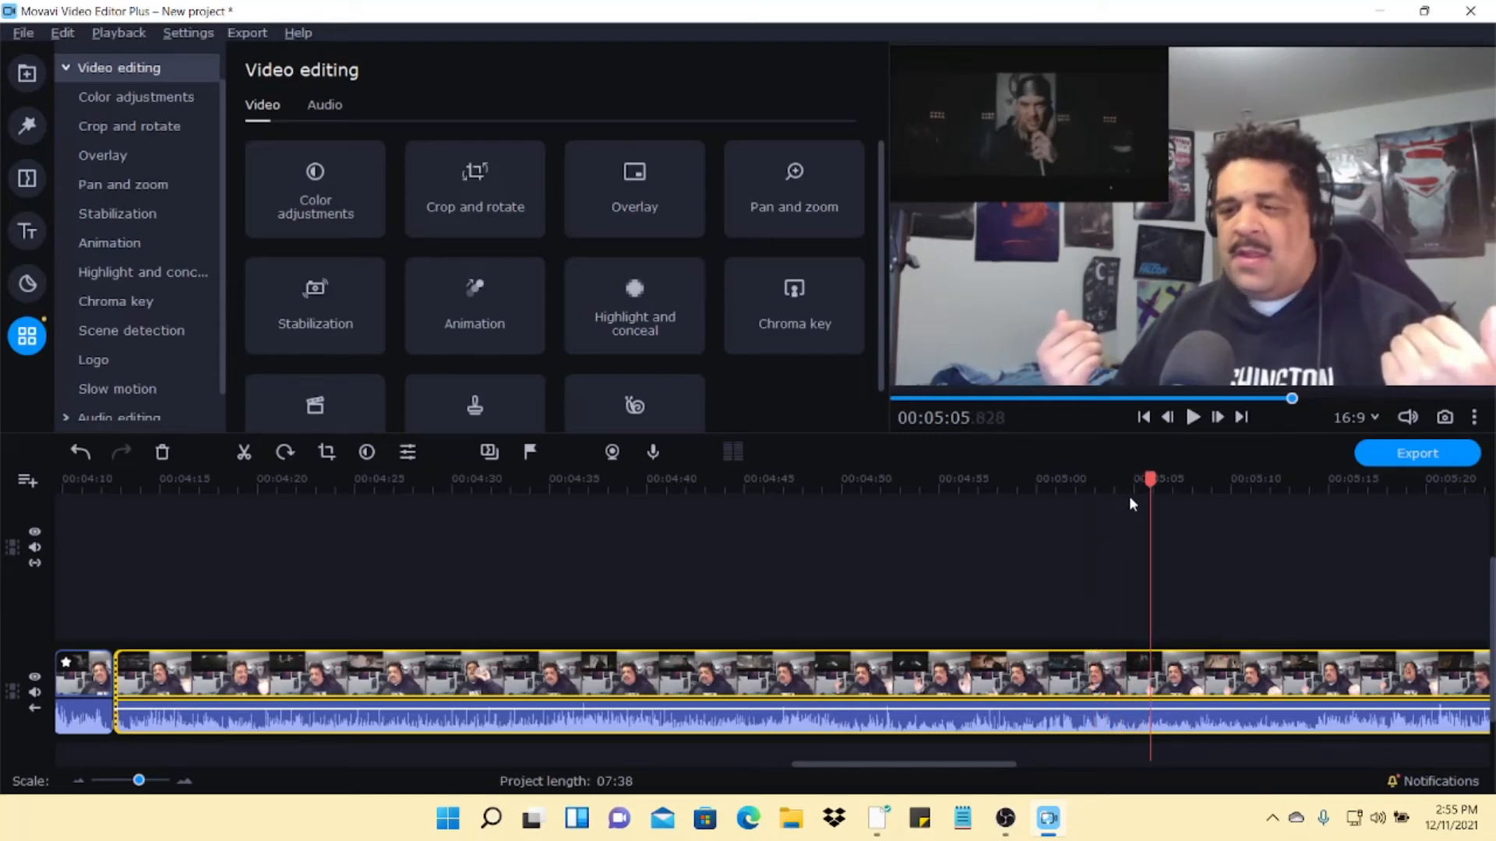
{"action": "left_click_drag", "start_coordinate": [1147, 479], "coordinate": [1012, 487]}
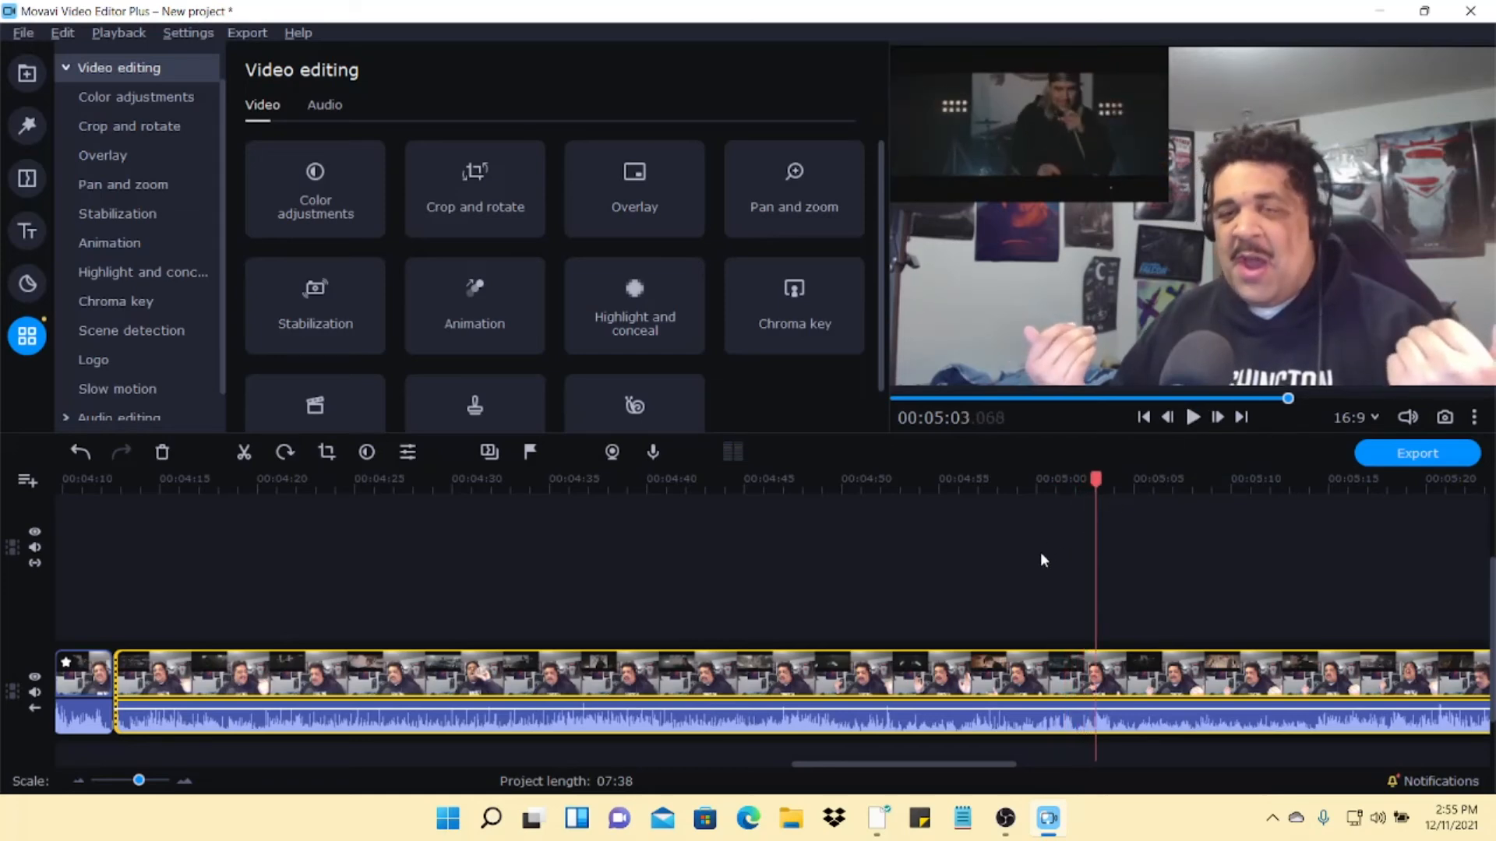
{"action": "left_click", "coordinate": [244, 453]}
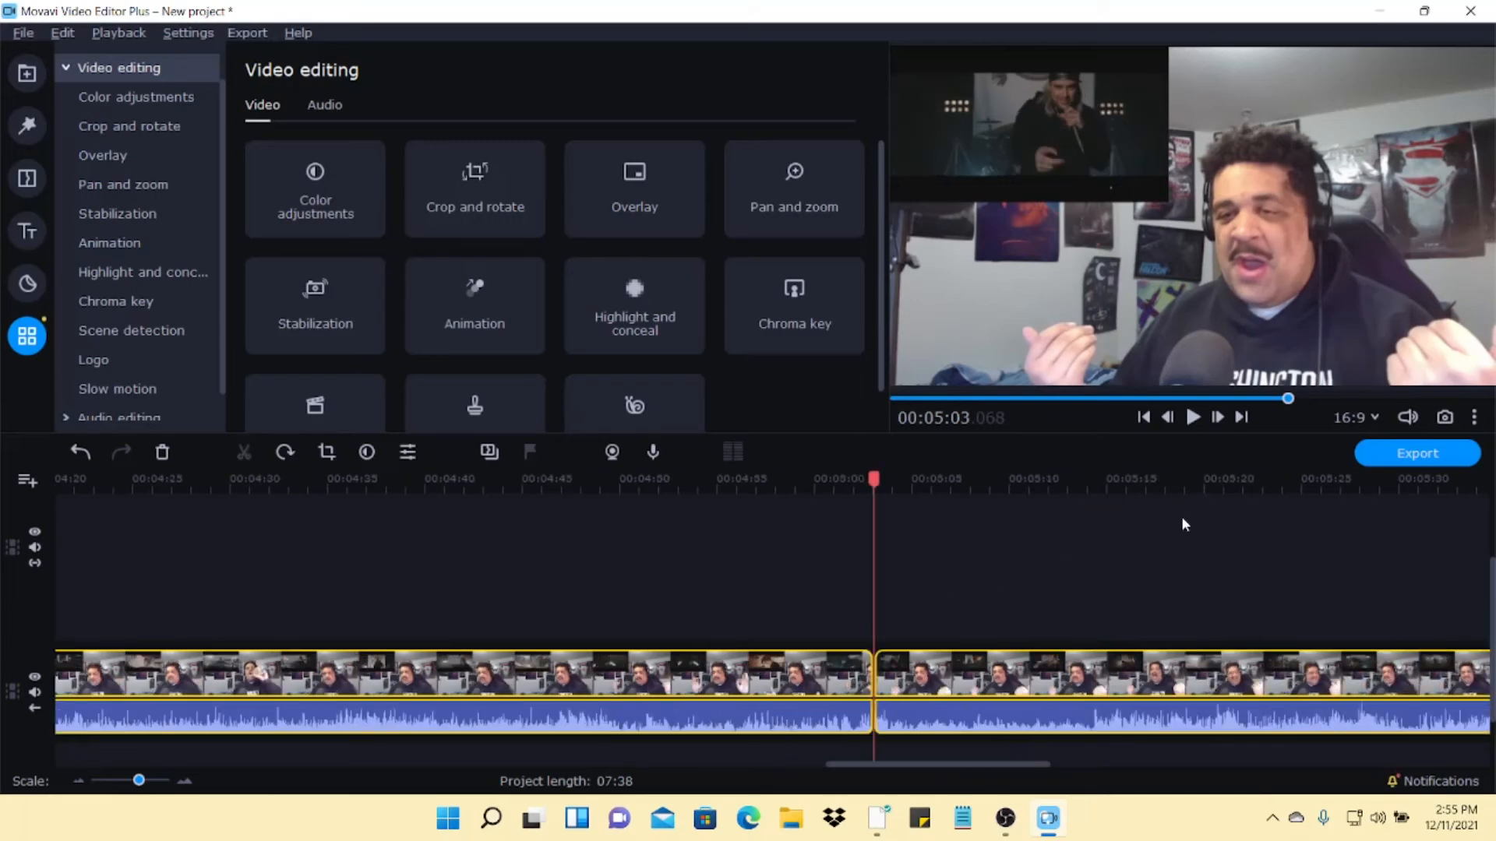
- Find the end of the highlight and split the main clip at about 00:05:12
{"action": "left_click", "coordinate": [1193, 418]}
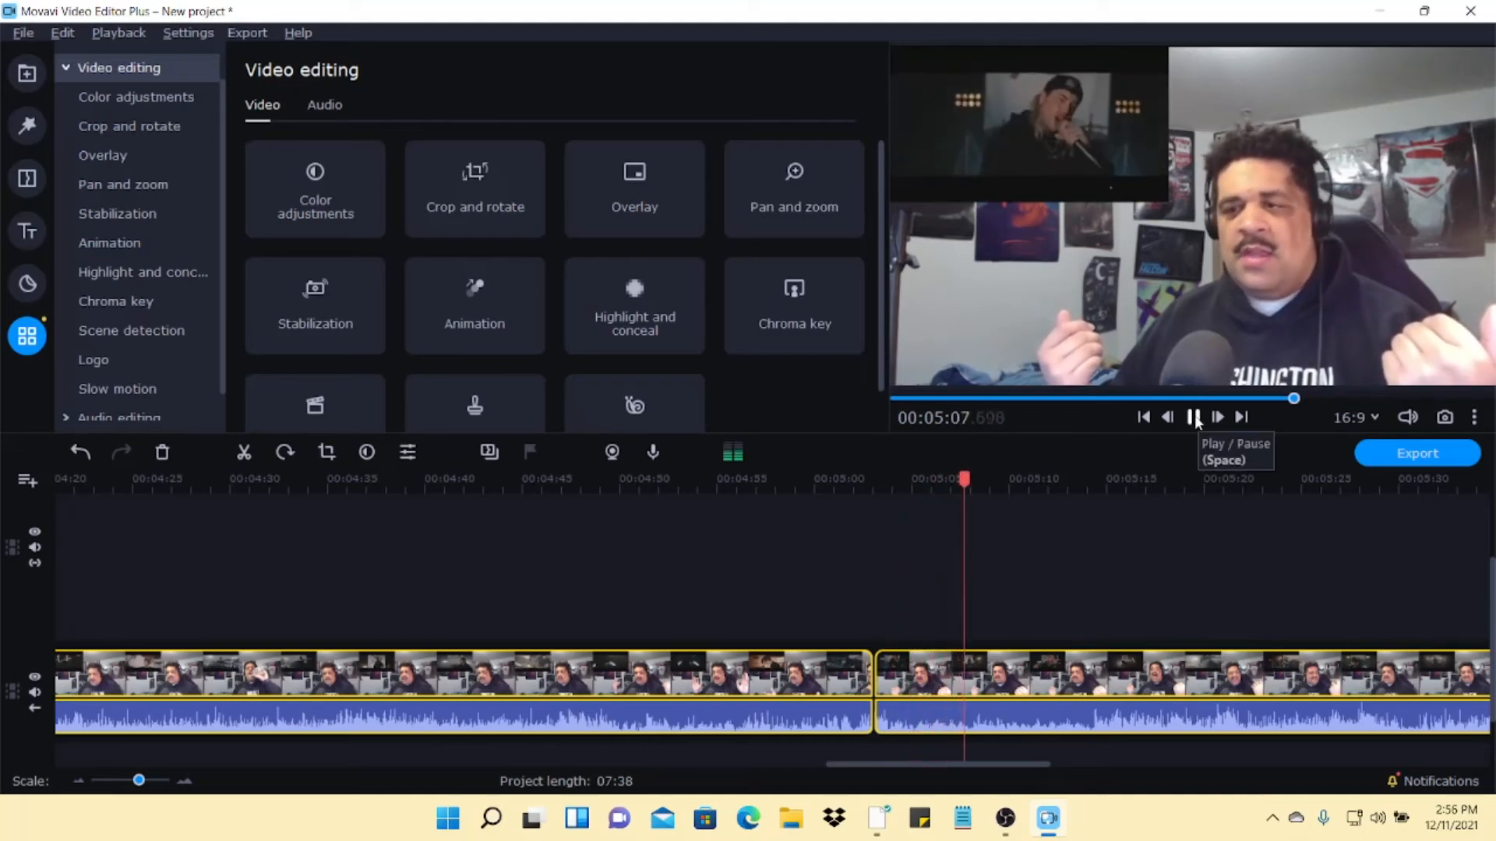
{"action": "left_click", "coordinate": [1194, 419]}
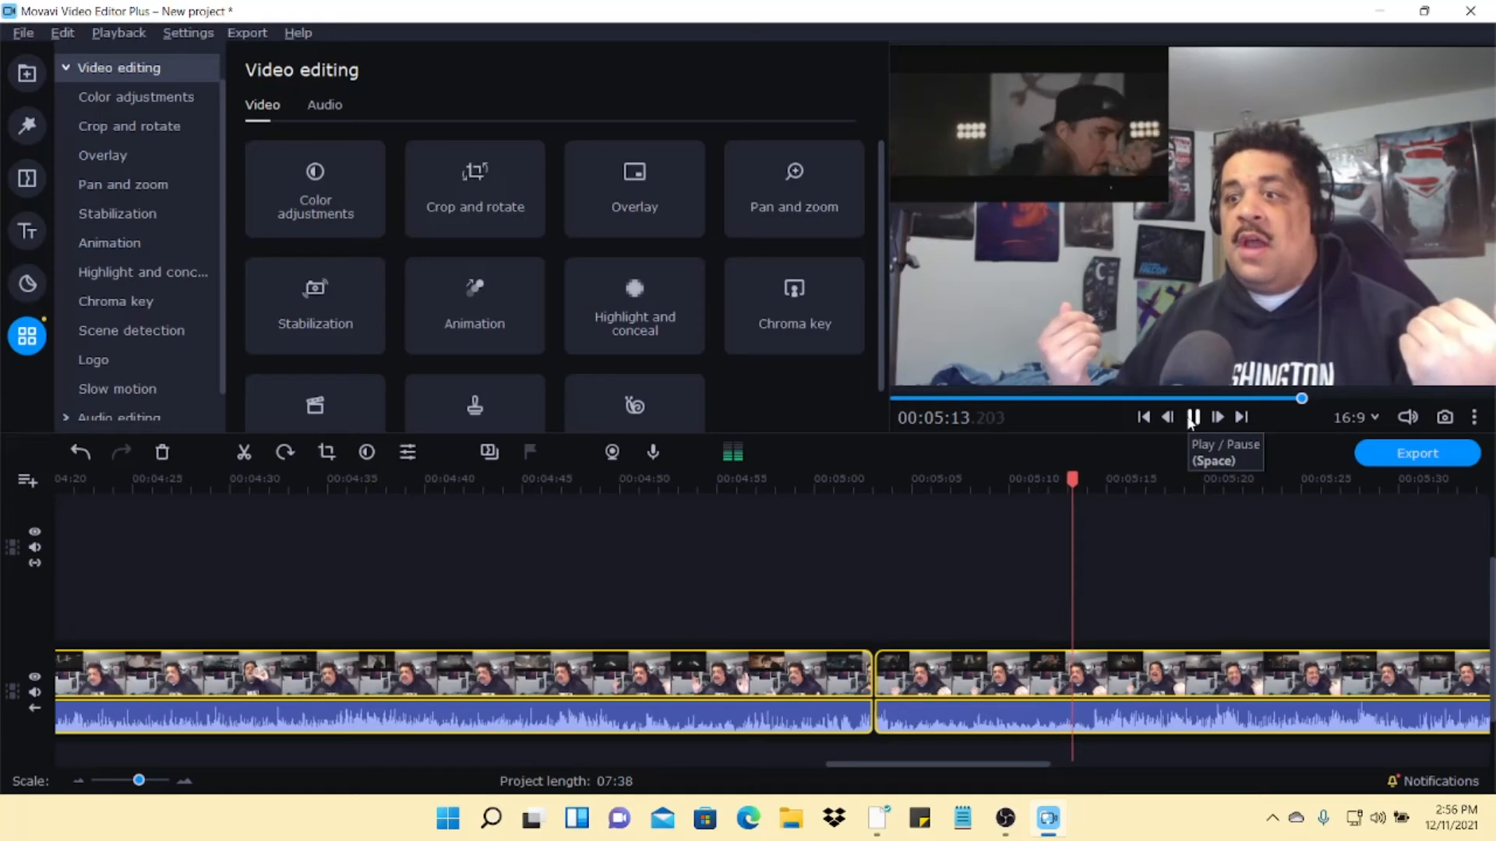
{"action": "left_click", "coordinate": [1187, 417]}
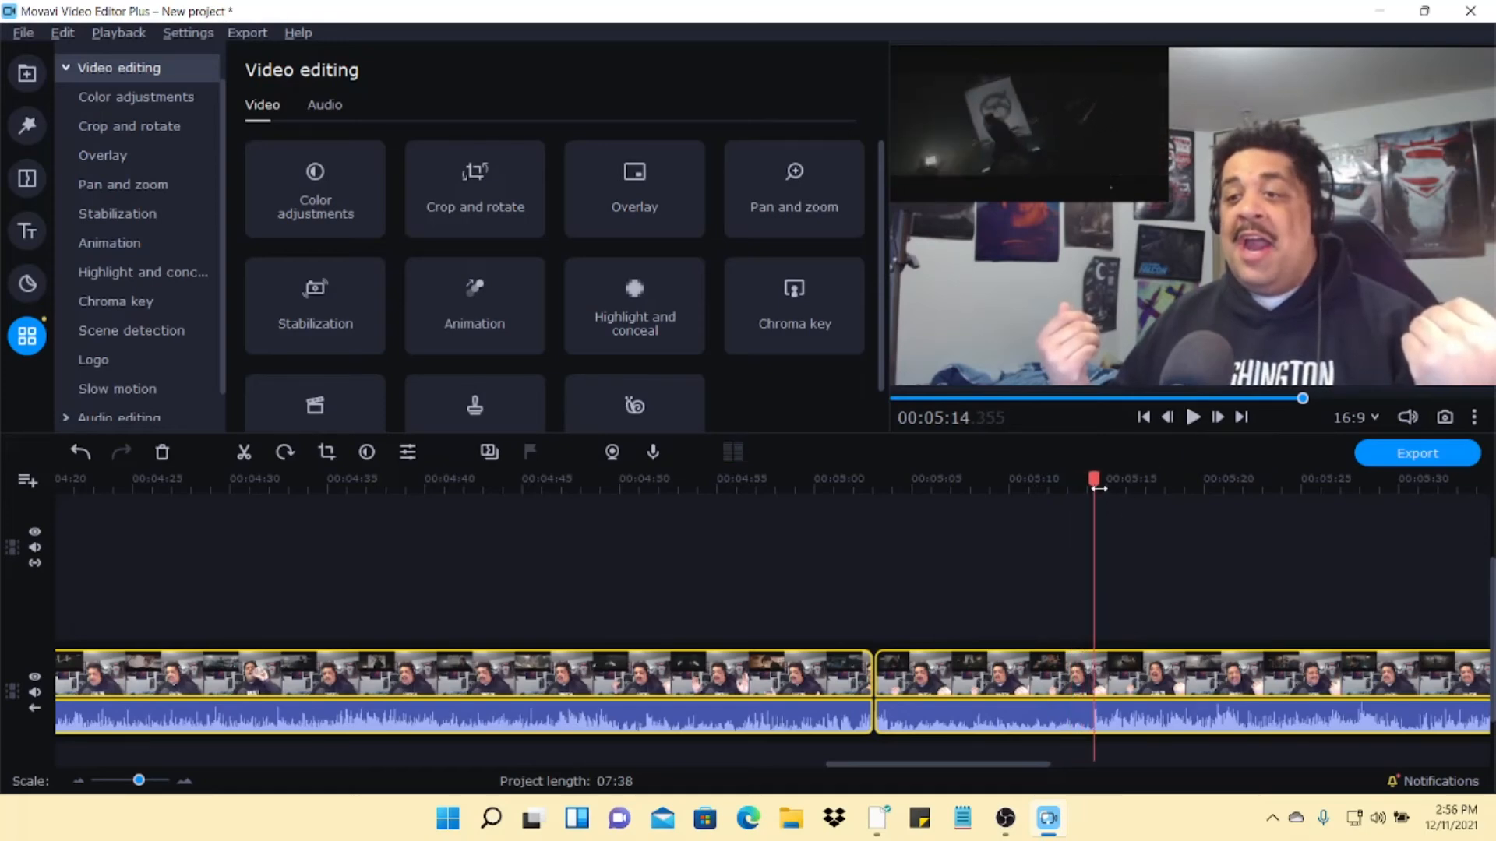
{"action": "left_click_drag", "start_coordinate": [1097, 483], "coordinate": [1020, 480]}
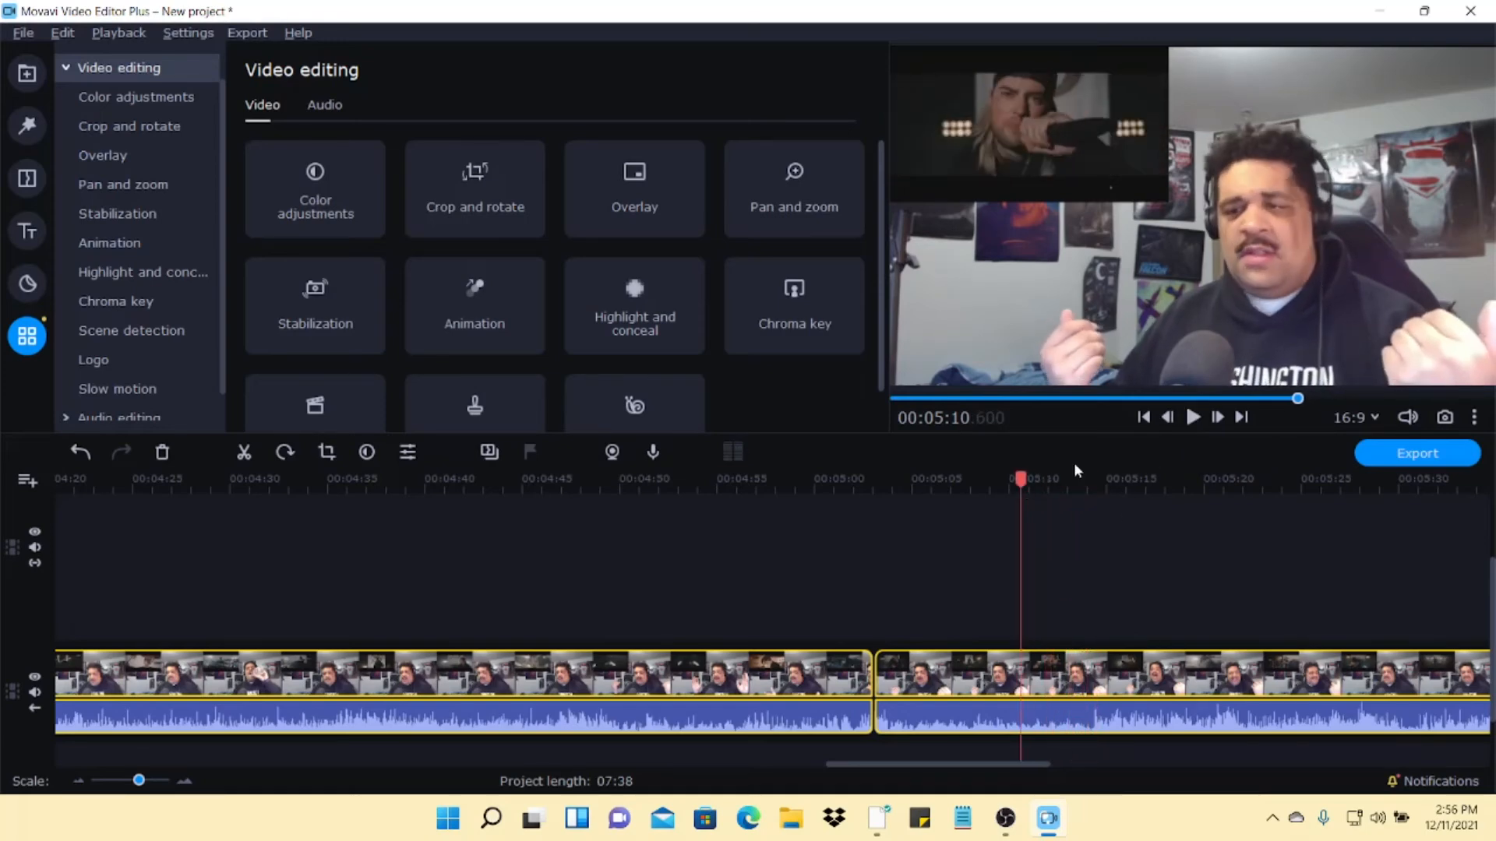
{"action": "left_click", "coordinate": [1190, 418]}
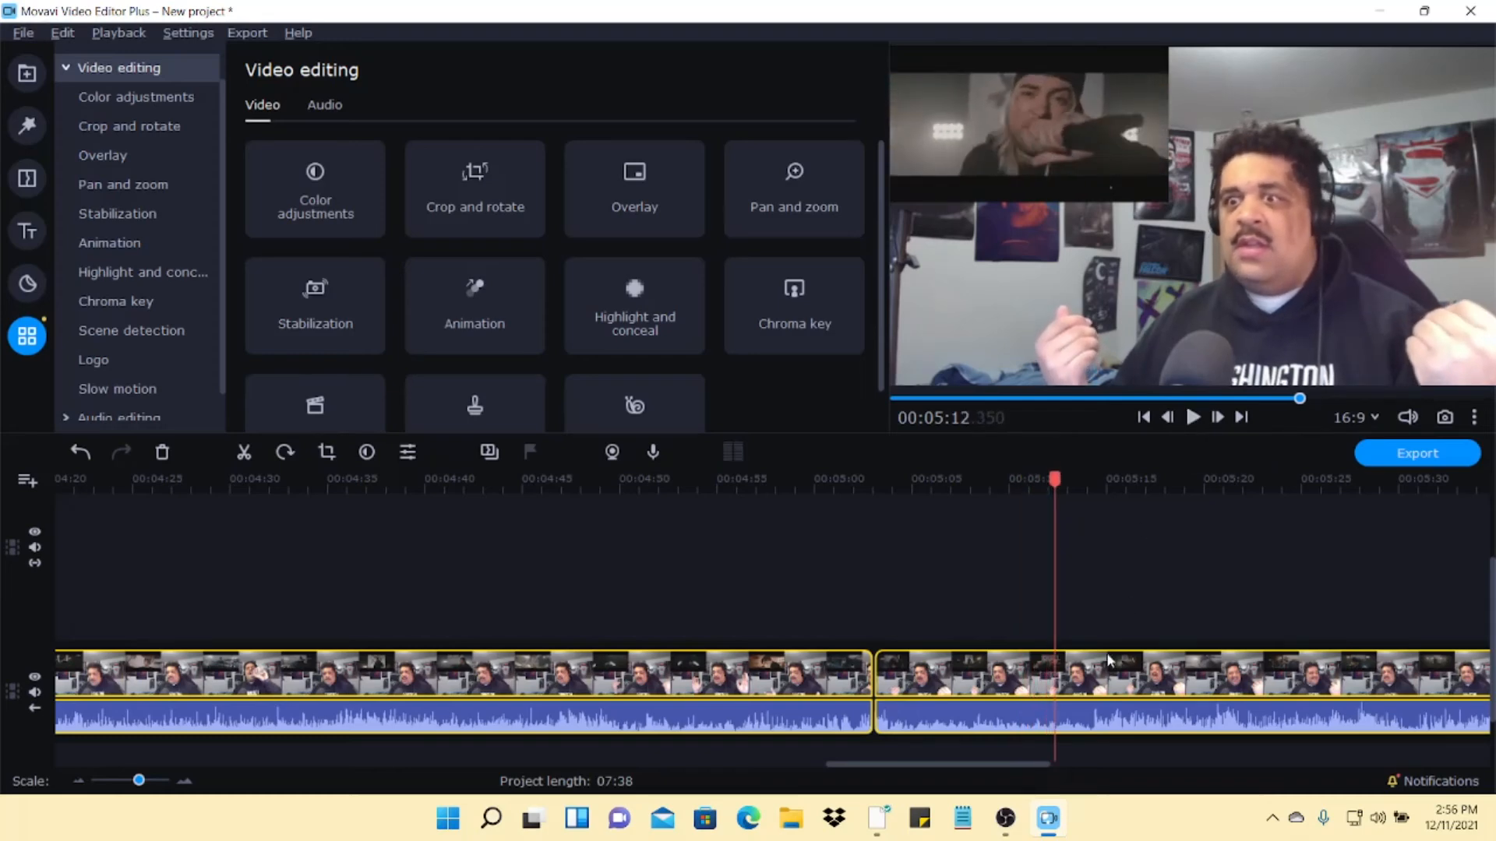
{"action": "left_click", "coordinate": [244, 452]}
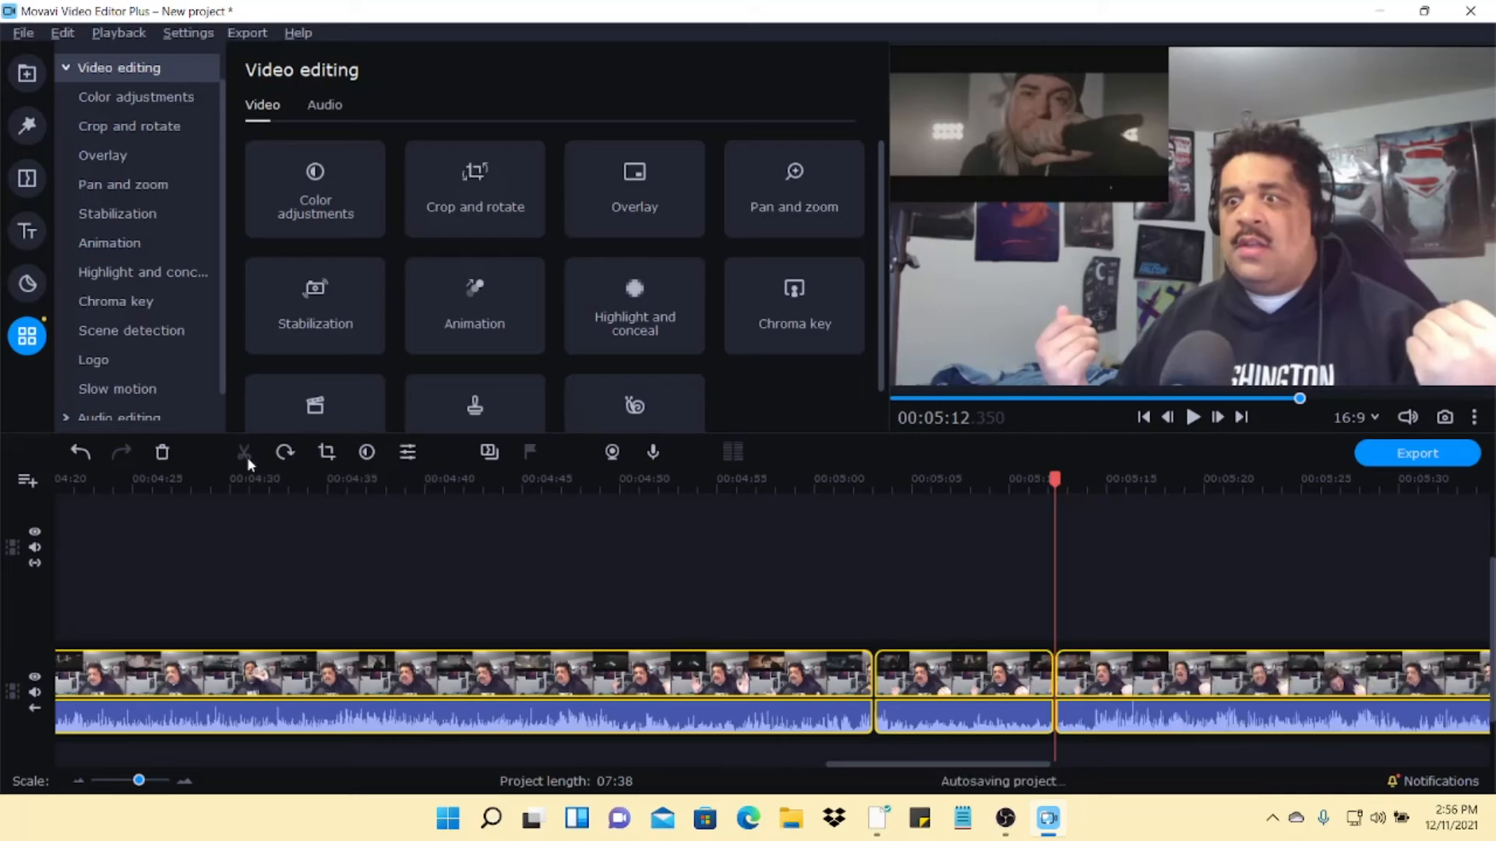
- Crop the segment between the two splits to the inset music video in the frame's upper-left corner and apply the crop
{"action": "left_click", "coordinate": [936, 680]}
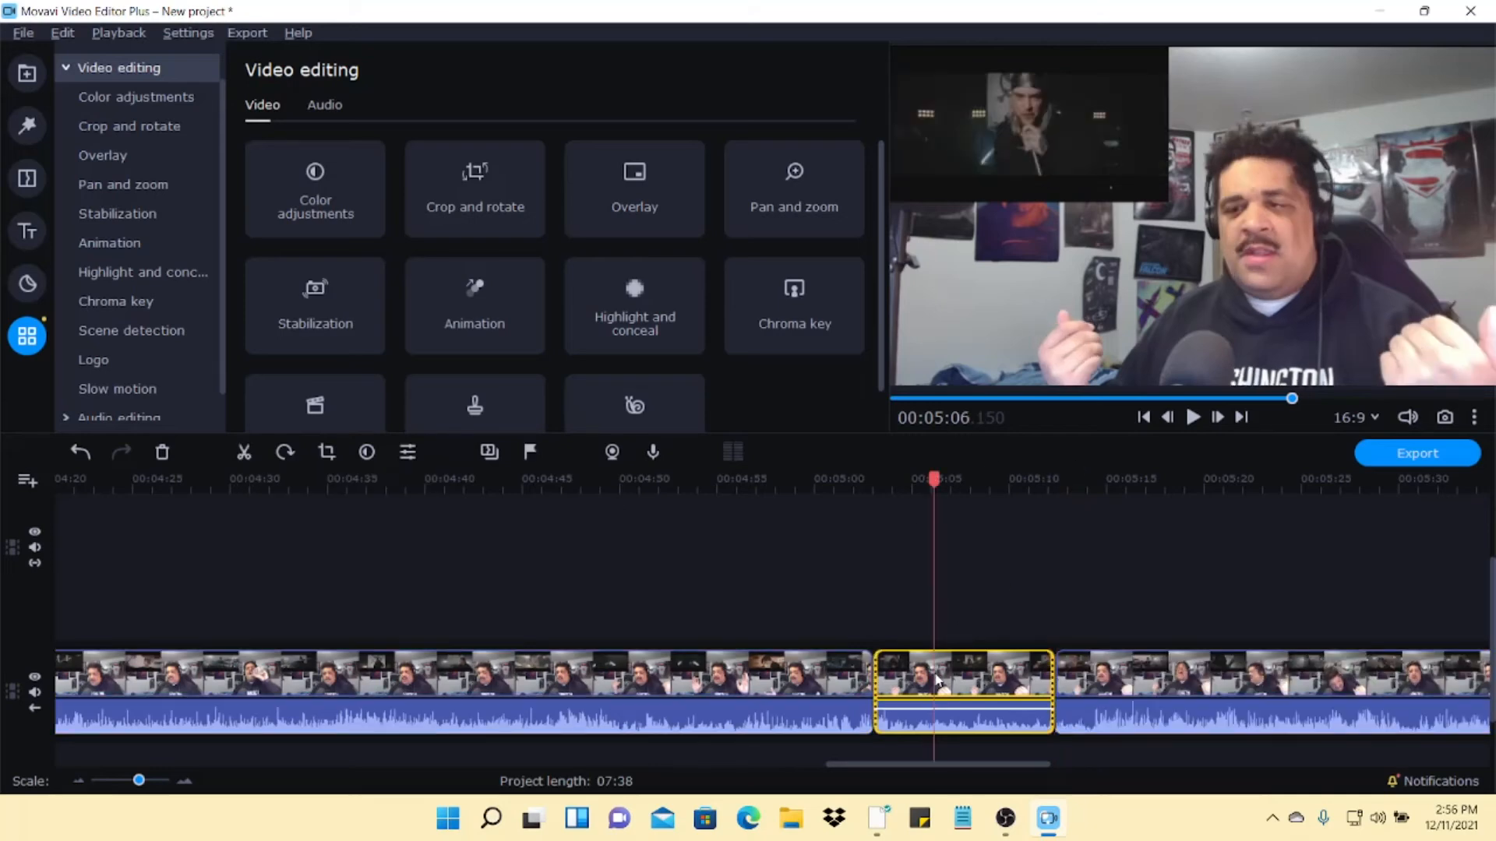
{"action": "left_click_drag", "start_coordinate": [937, 478], "coordinate": [871, 502]}
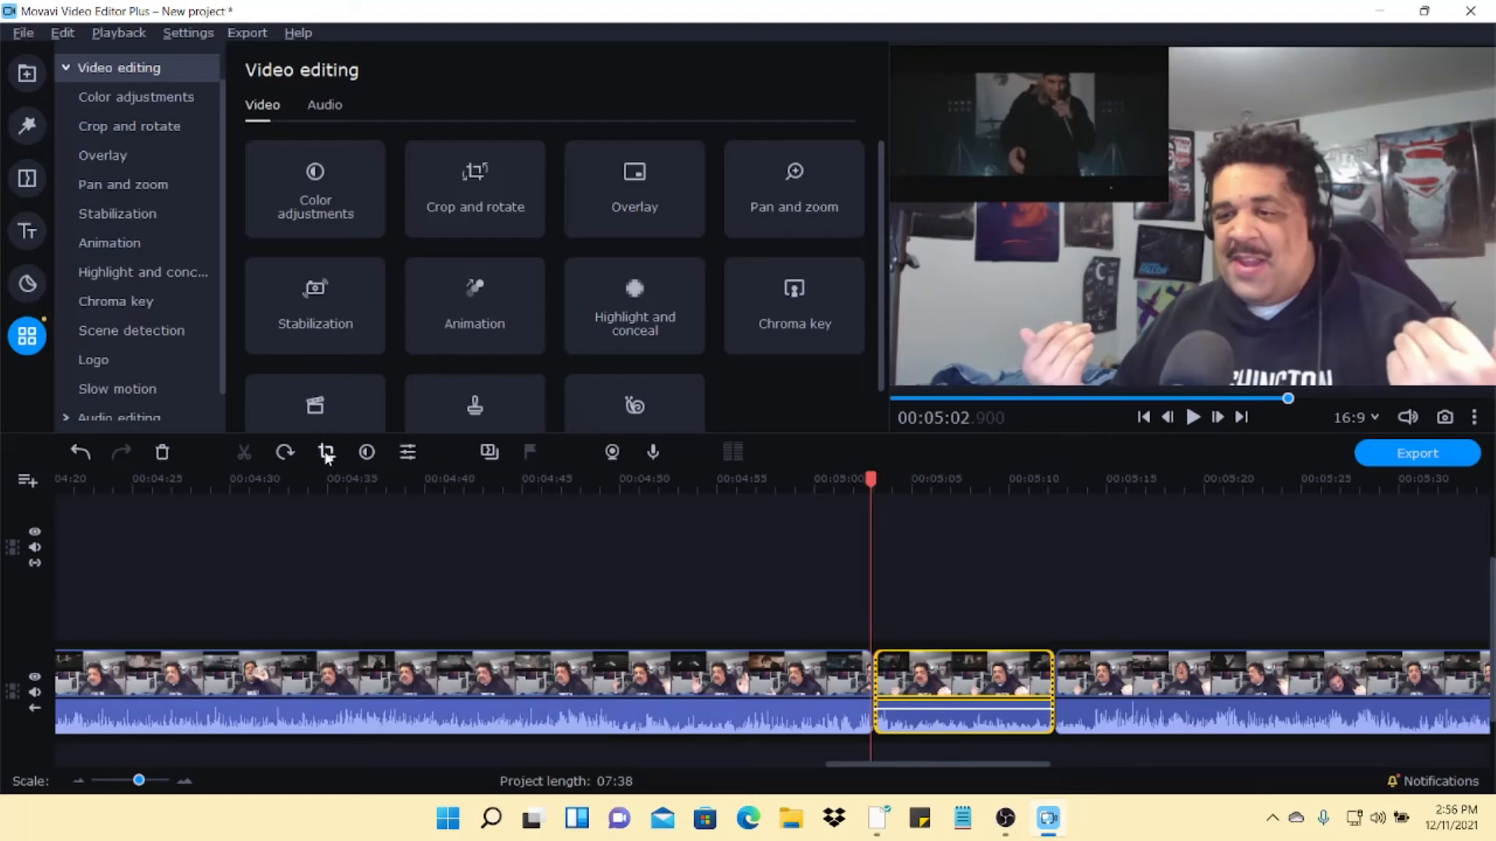
{"action": "left_click", "coordinate": [923, 682]}
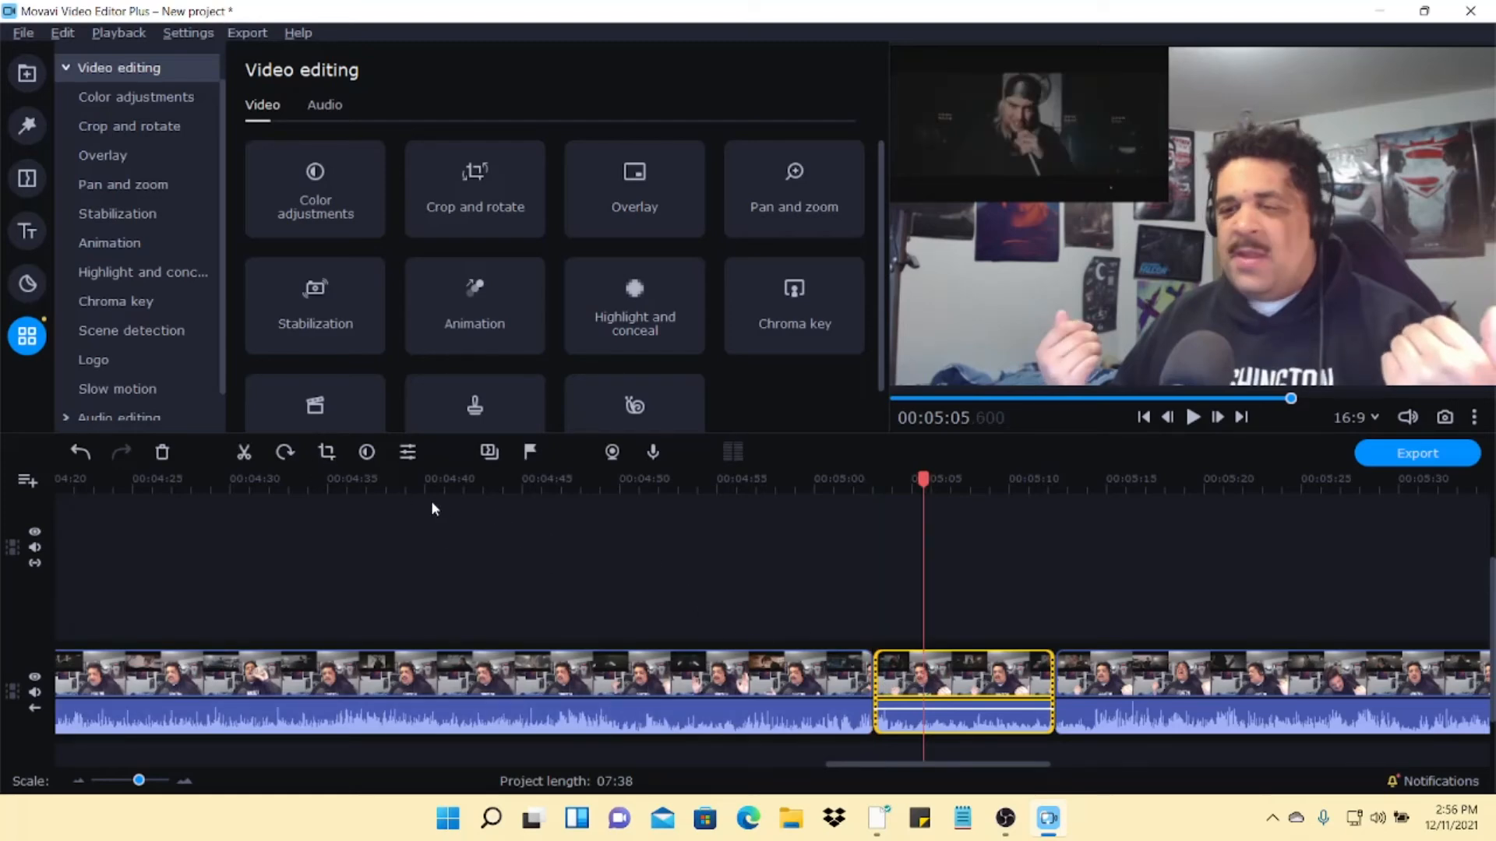
{"action": "left_click", "coordinate": [327, 454]}
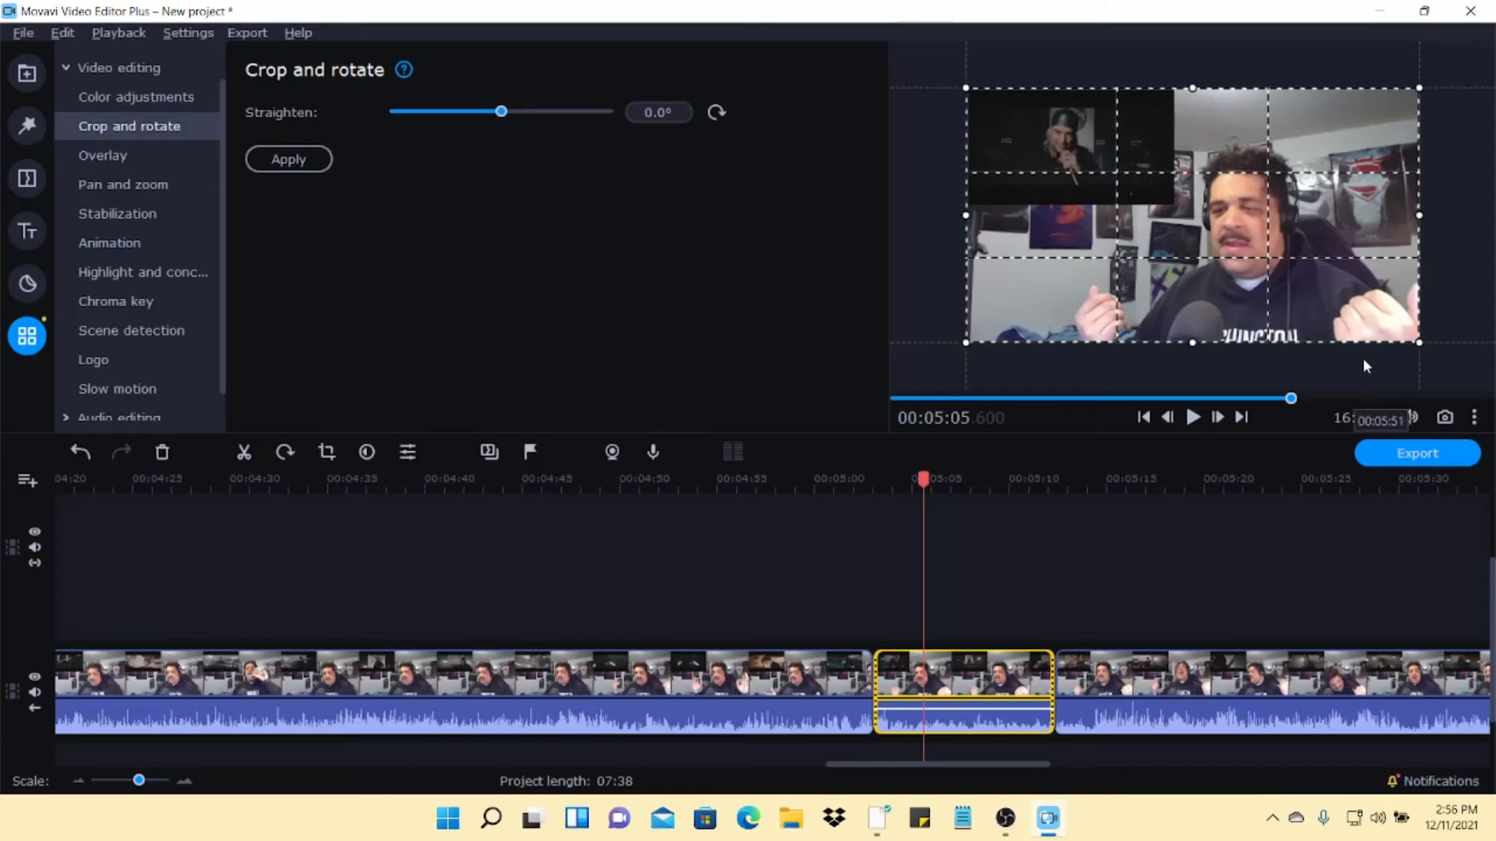
{"action": "left_click_drag", "start_coordinate": [1405, 340], "coordinate": [1176, 206]}
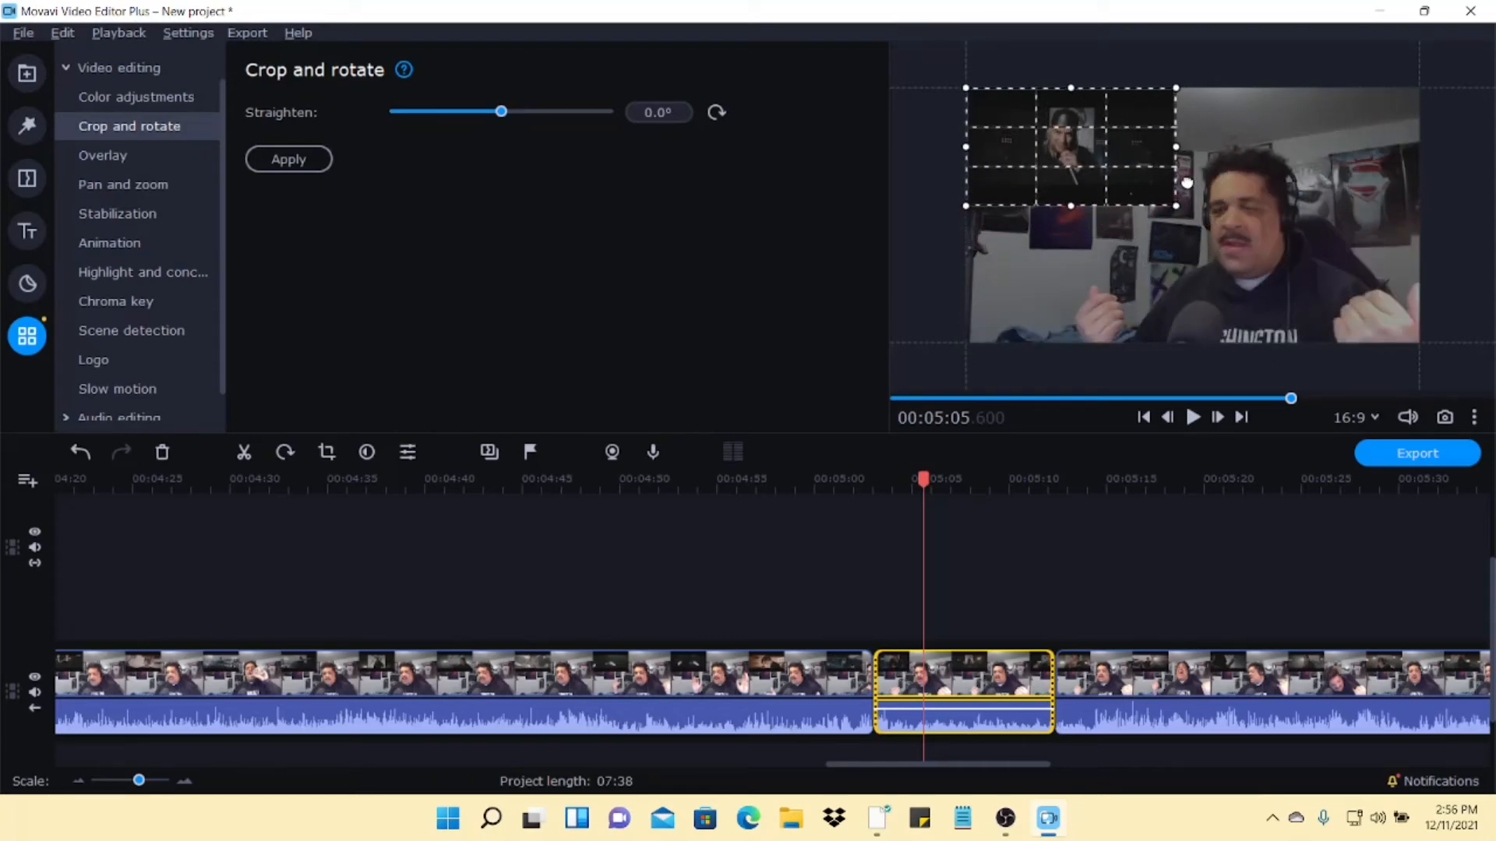
{"action": "left_click", "coordinate": [306, 167]}
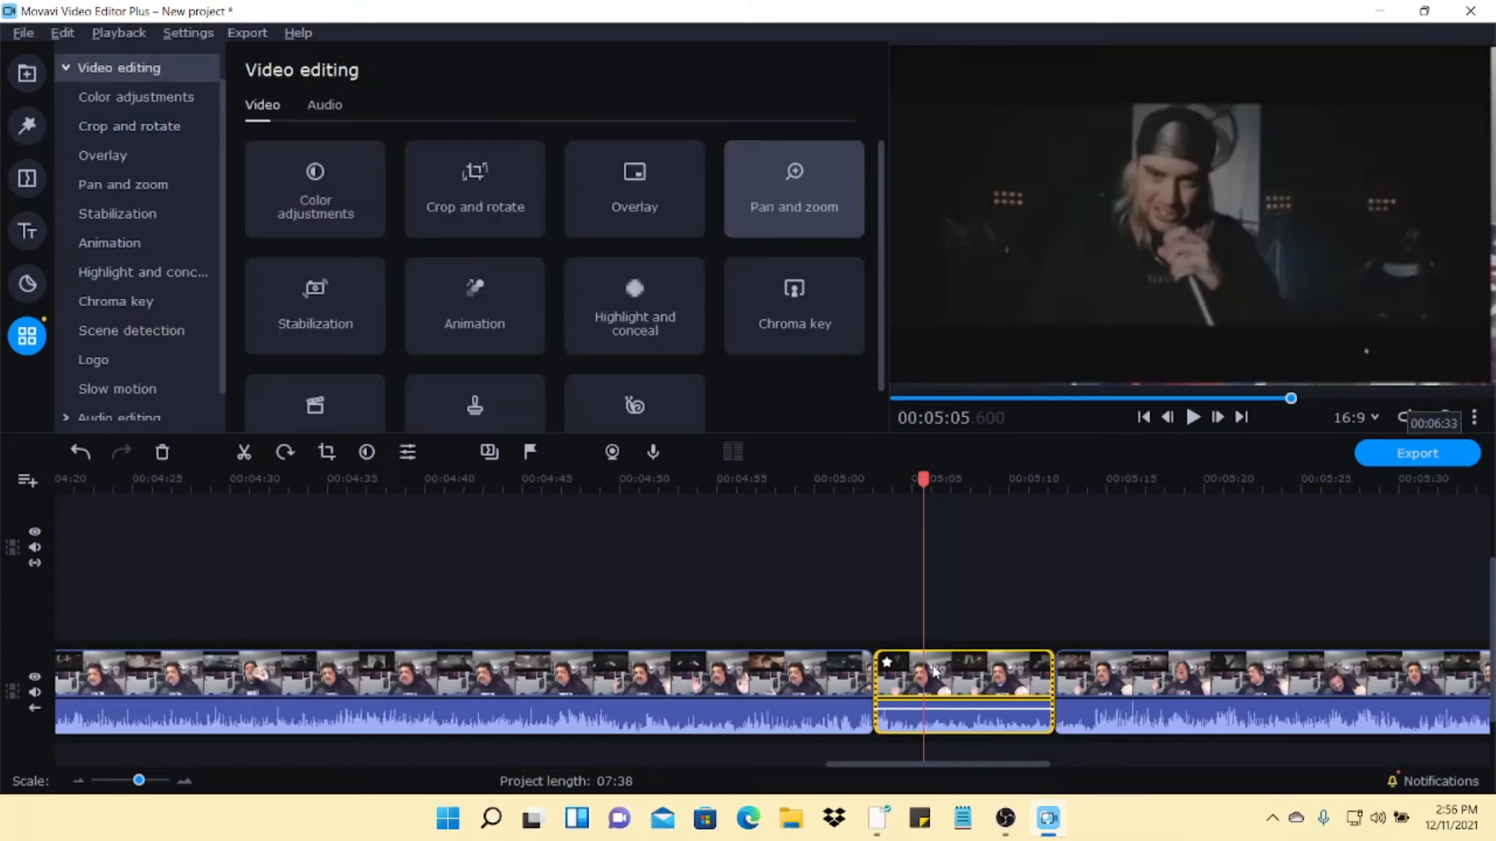
{"action": "right_click", "coordinate": [887, 666]}
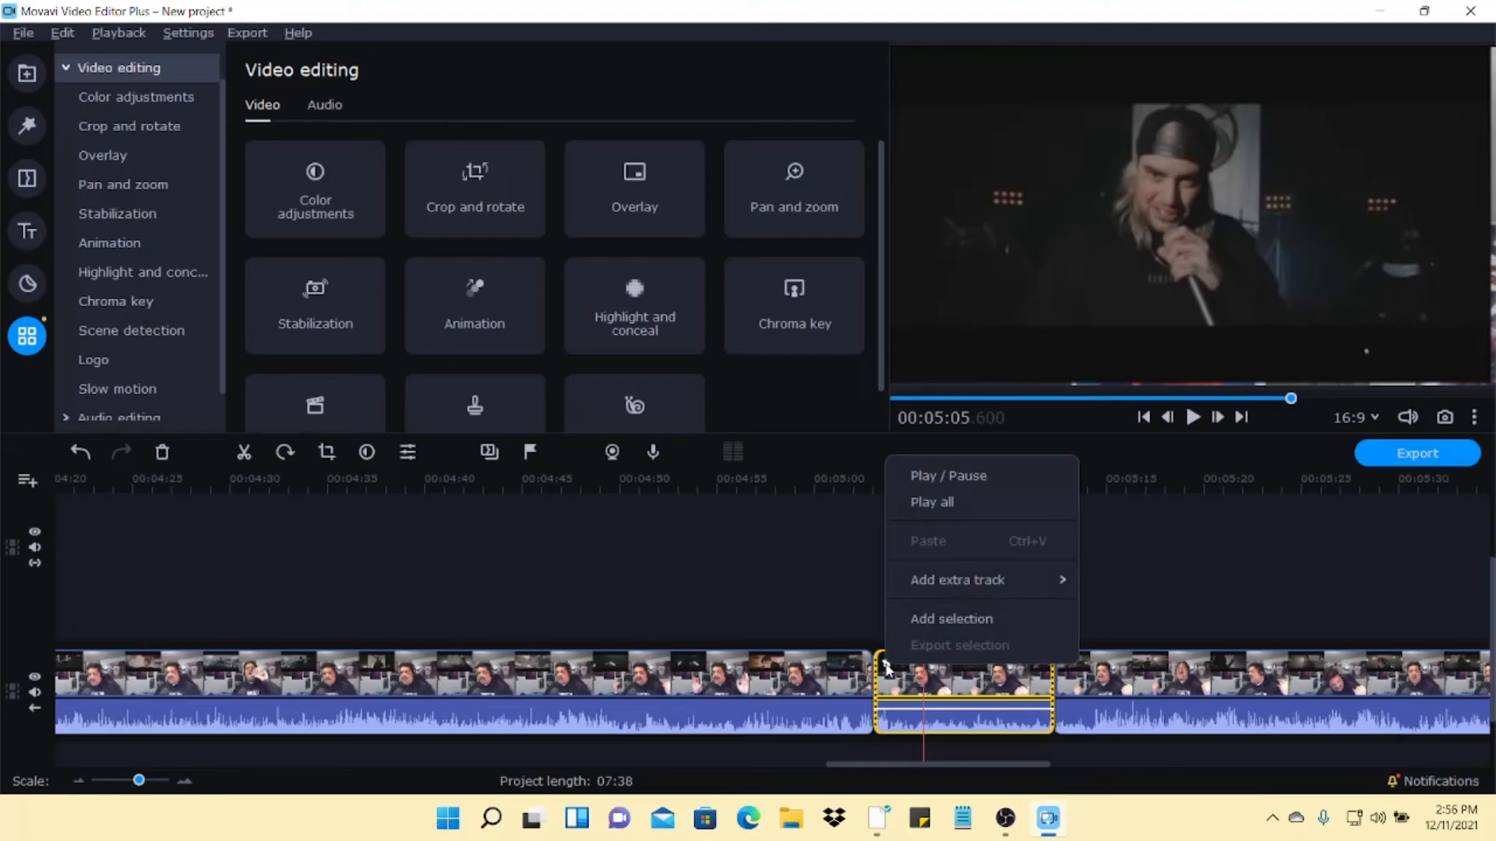
{"action": "mouse_move", "coordinate": [992, 587]}
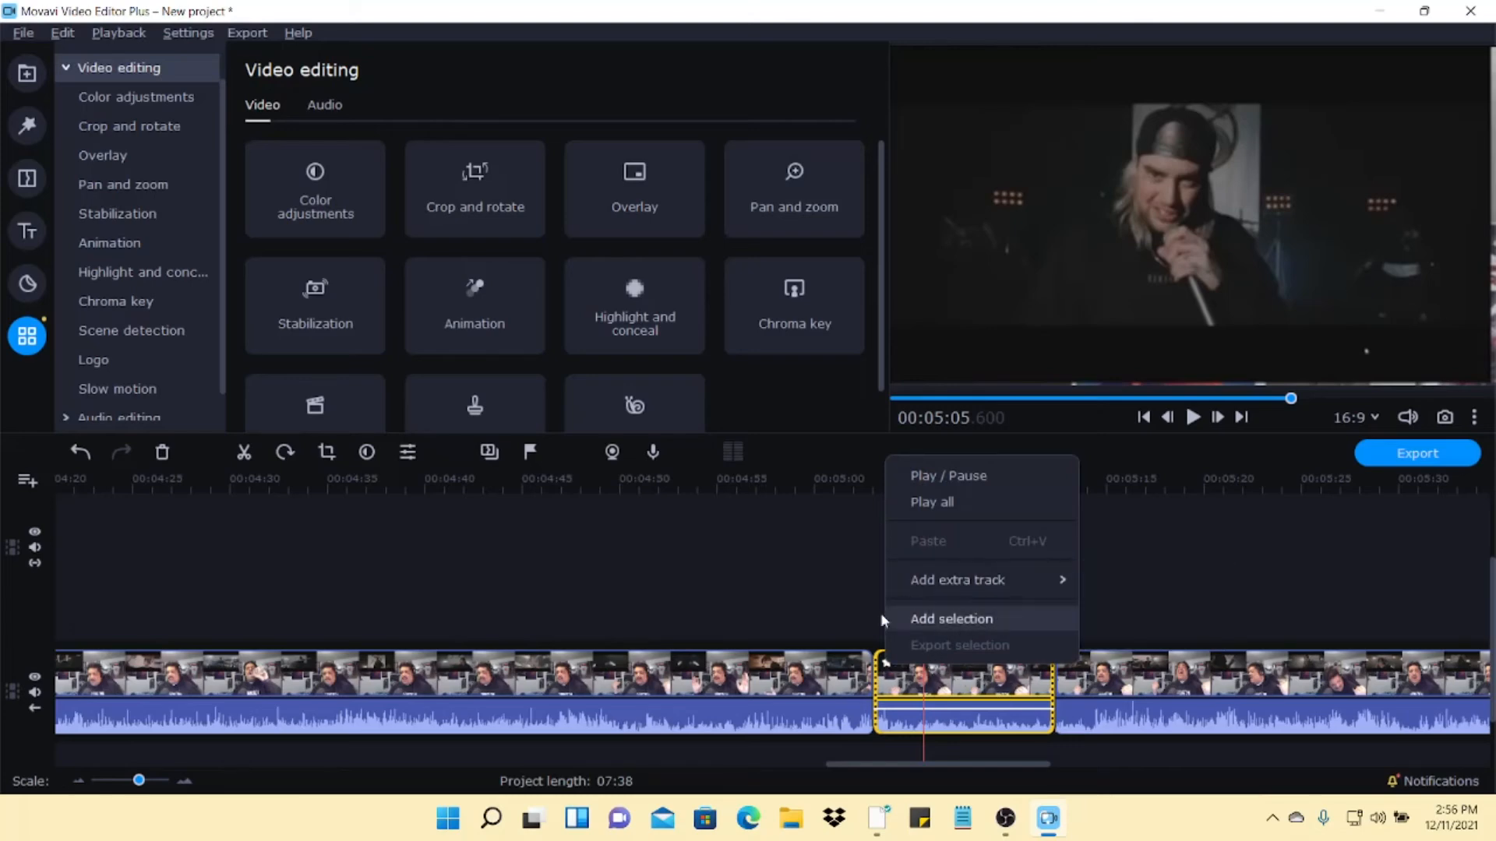
{"action": "left_click", "coordinate": [819, 549]}
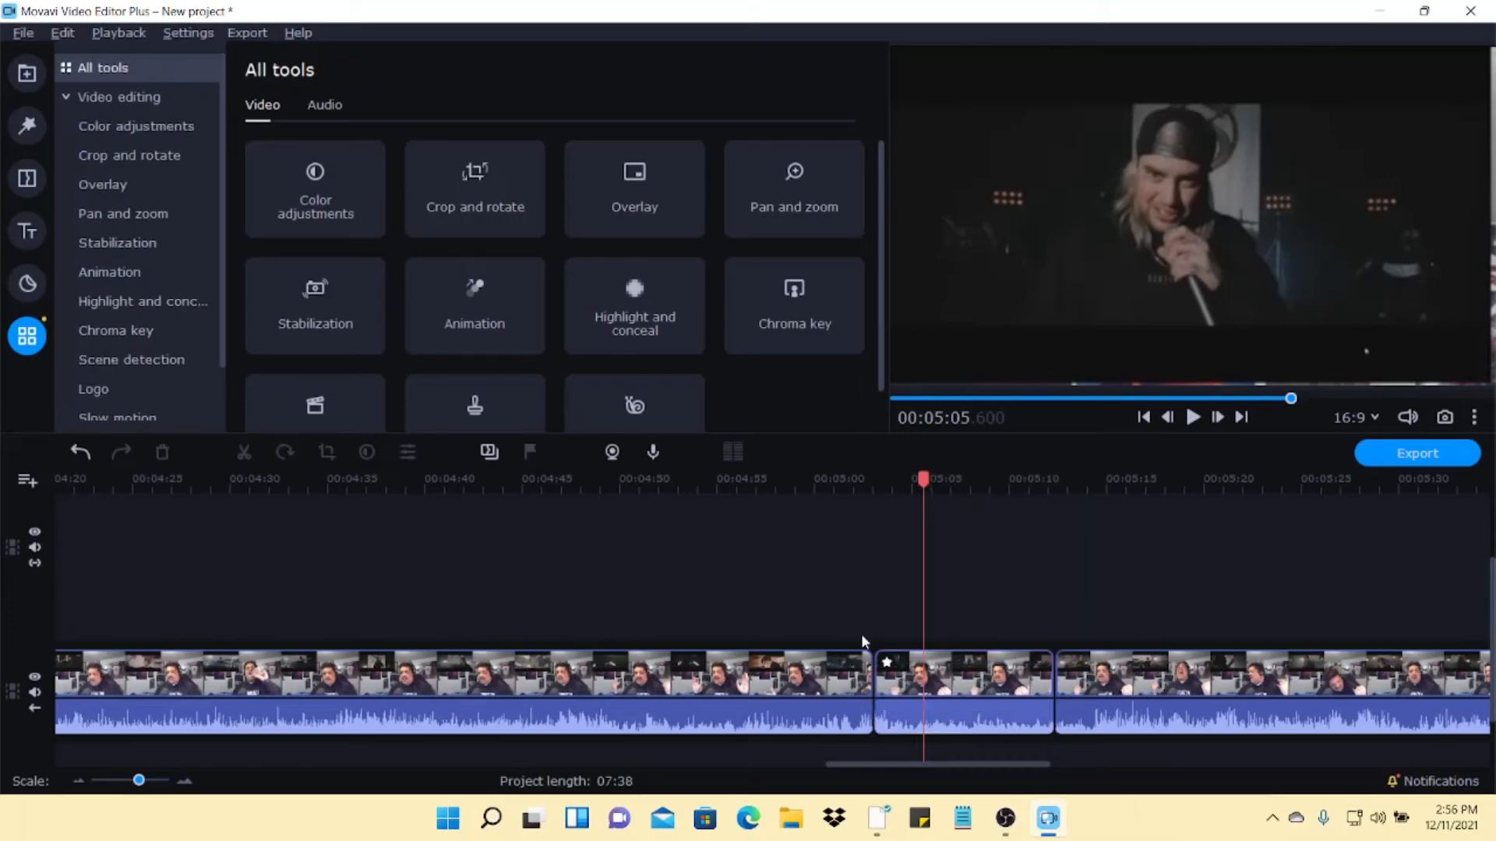
{"action": "right_click", "coordinate": [893, 667]}
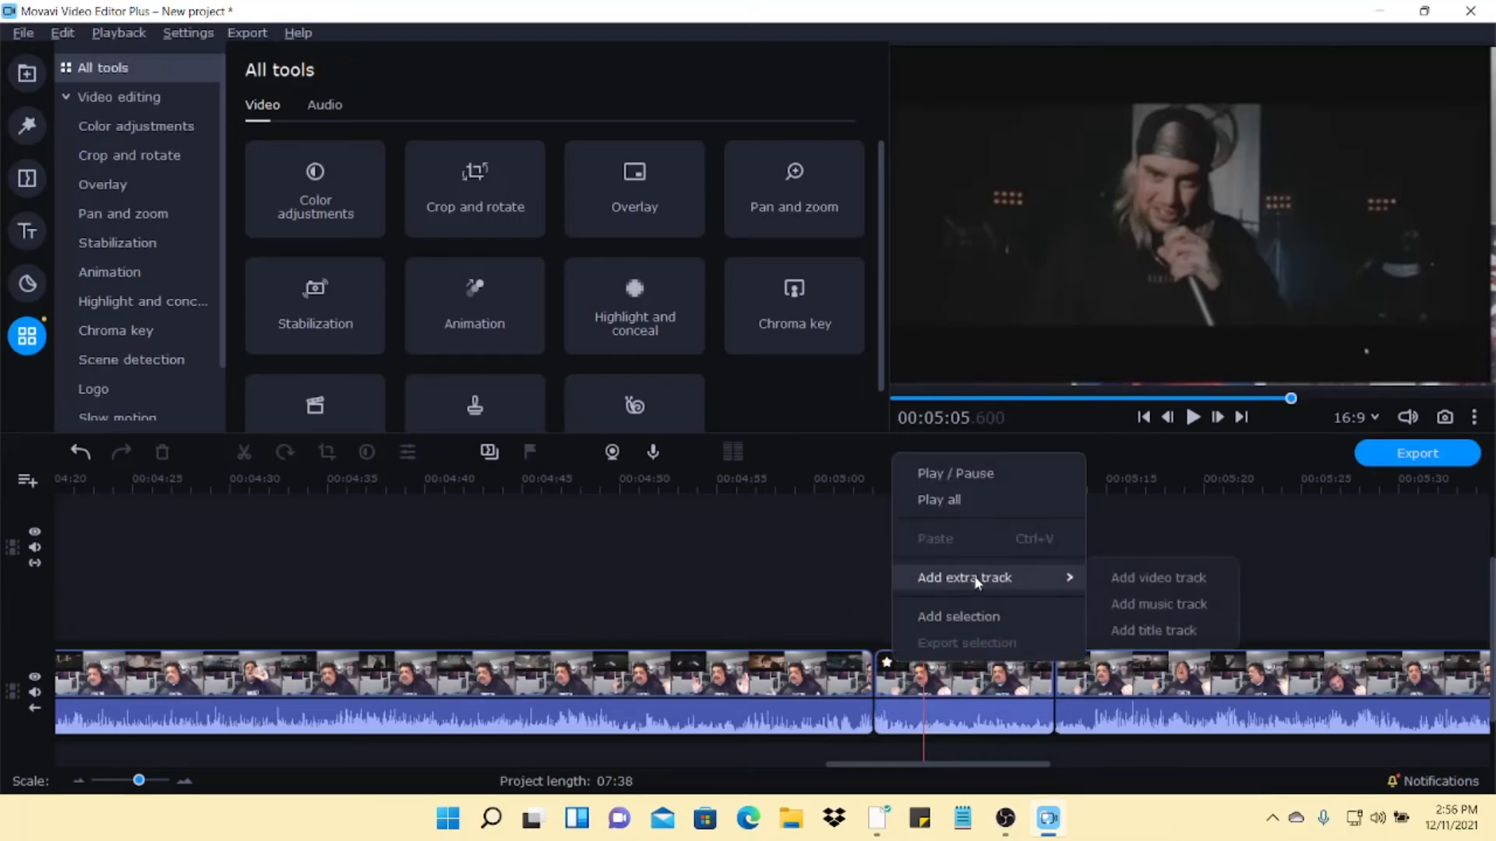
- Open the Overlay tool for the cropped music video segment and slightly adjust its frame at the lower-right corner
{"action": "left_click", "coordinate": [904, 699]}
{"action": "right_click", "coordinate": [937, 674]}
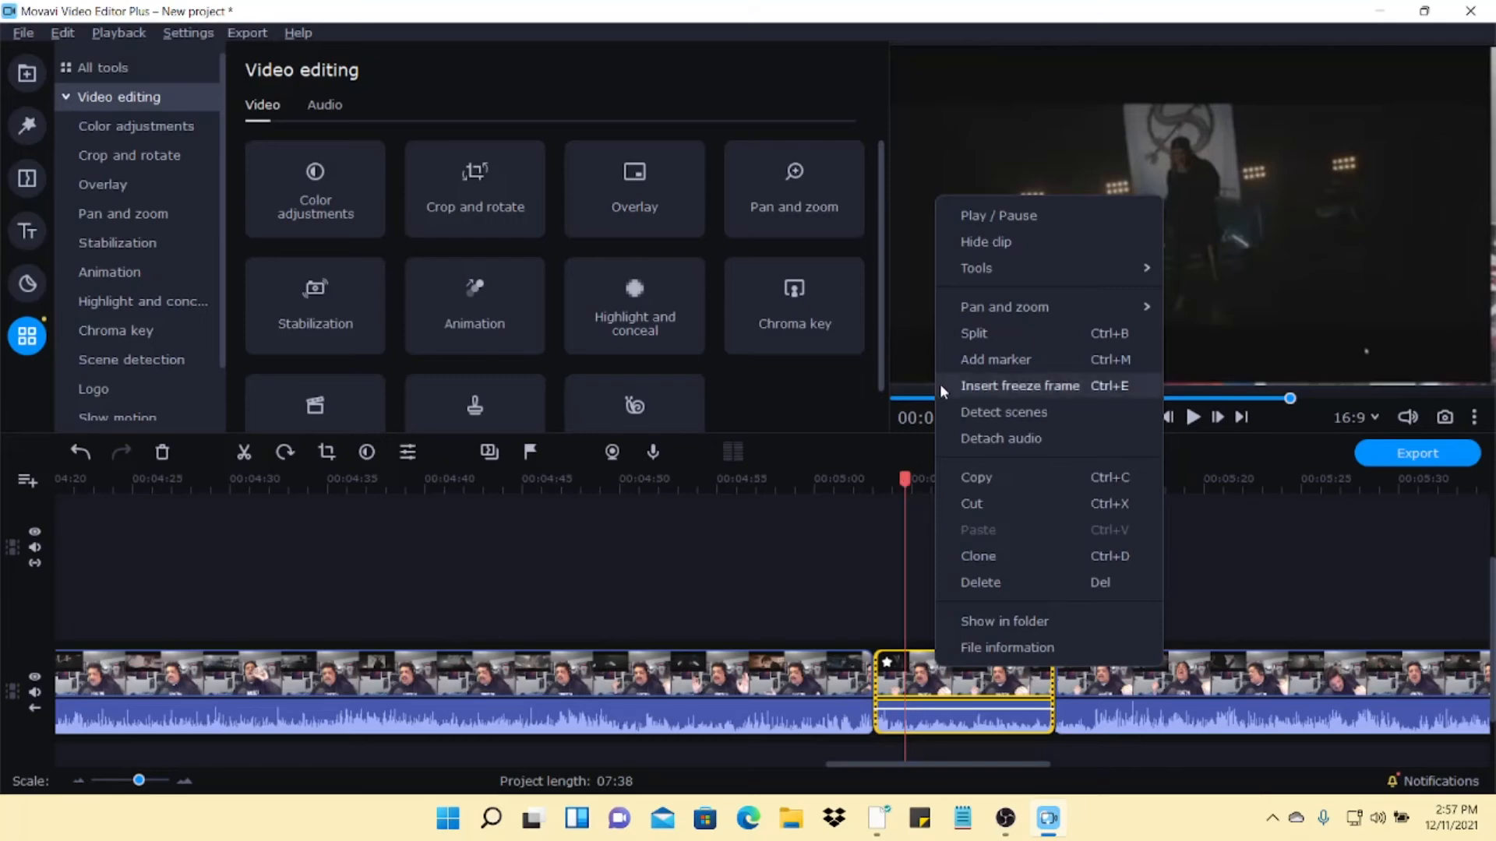
{"action": "mouse_move", "coordinate": [997, 267]}
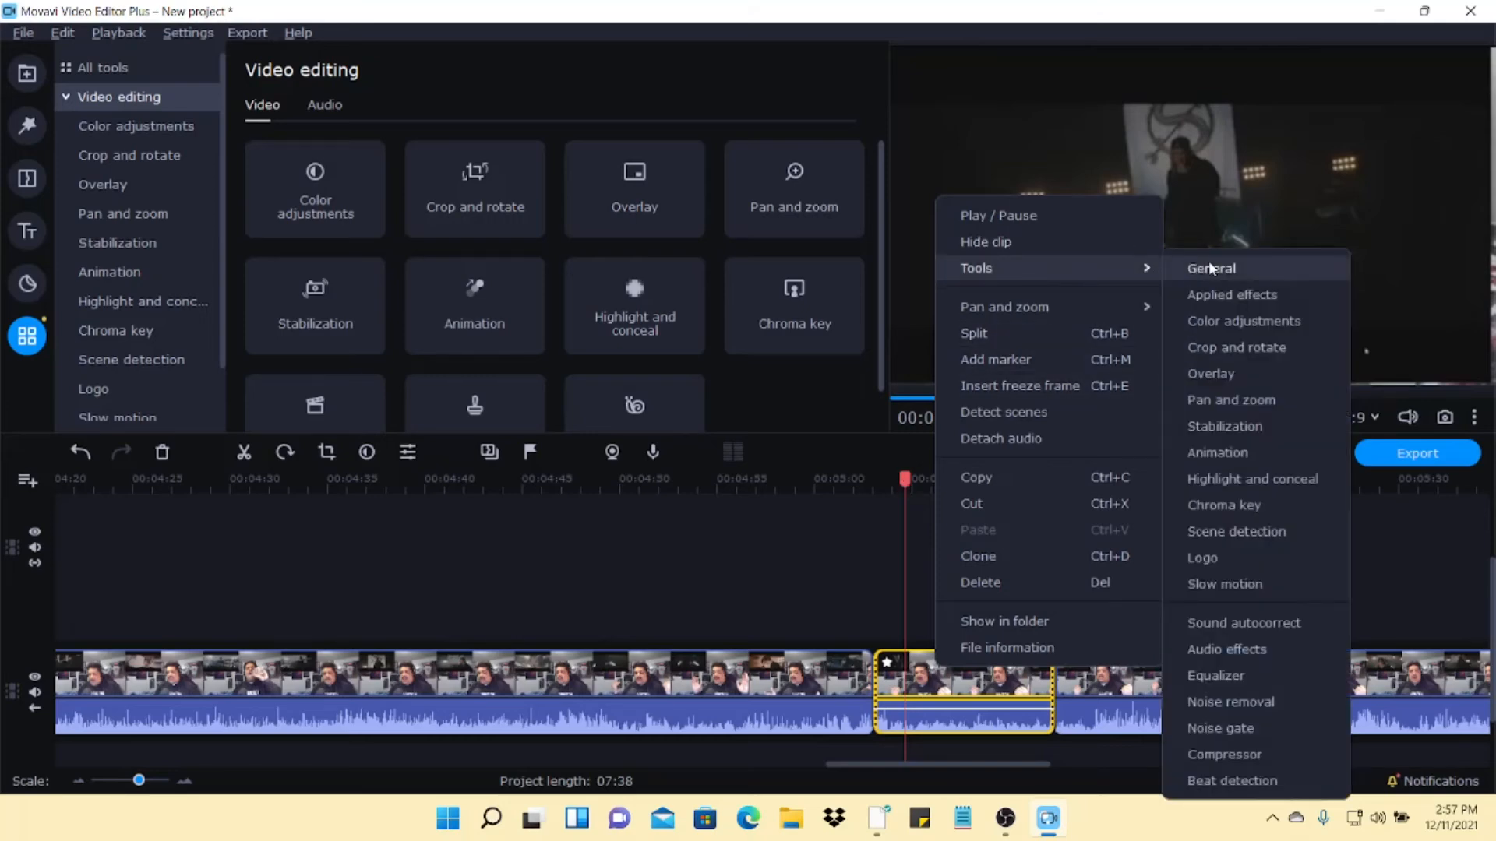
{"action": "left_click", "coordinate": [1217, 375]}
{"action": "mouse_move", "coordinate": [1482, 385]}
{"action": "left_mouse_down"}
{"action": "mouse_move", "coordinate": [1458, 373]}
{"action": "mouse_move", "coordinate": [1490, 384]}
{"action": "left_mouse_up"}
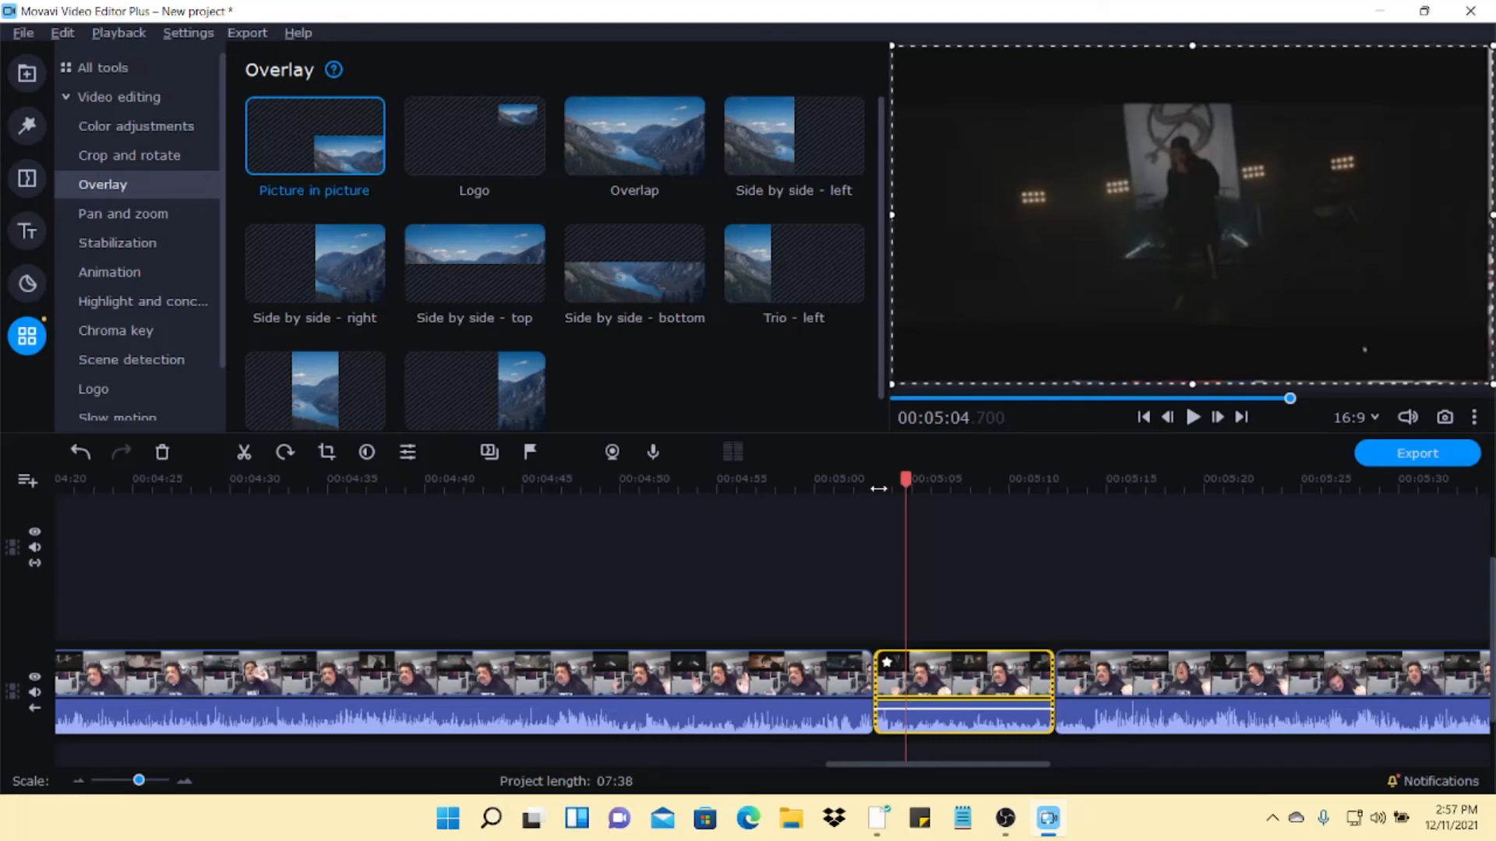
- Play back the full-frame music video segment and its return to the reaction view, from about 00:05:01 to 00:05:14
{"action": "left_click", "coordinate": [839, 481]}
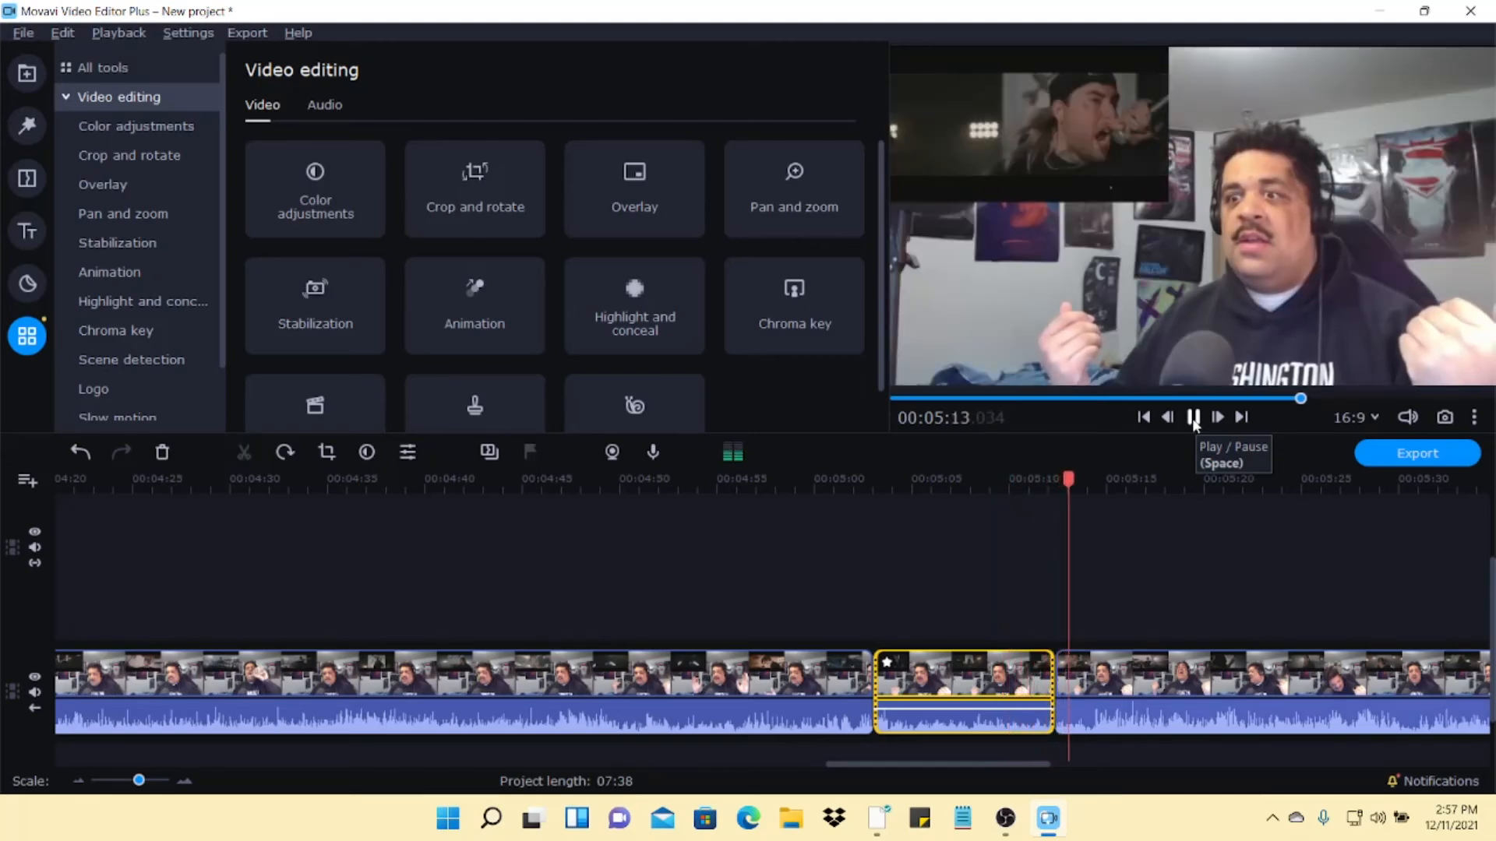
{"action": "left_click", "coordinate": [1192, 419]}
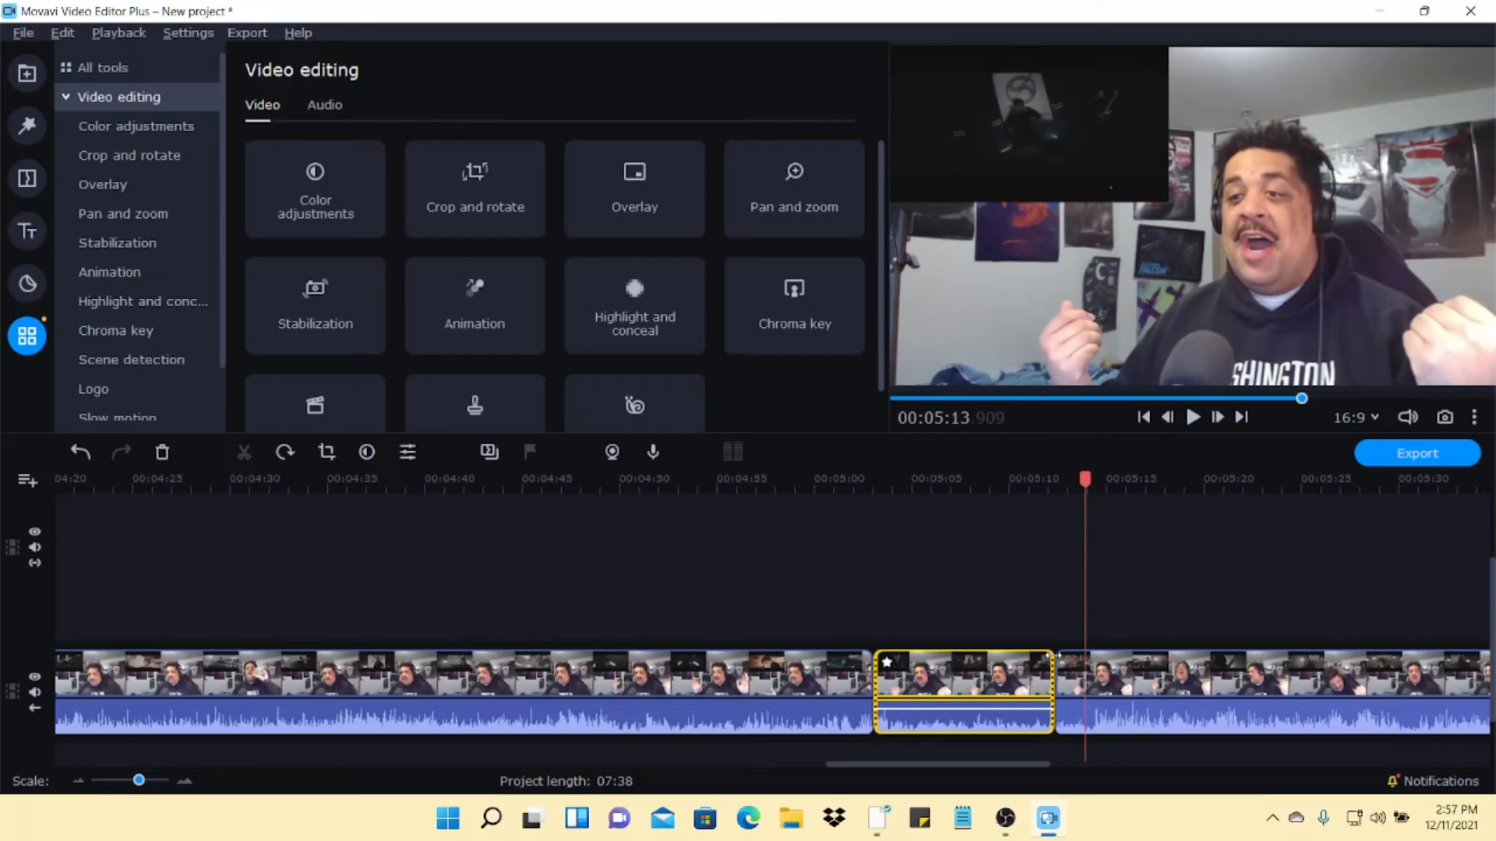
{"action": "scroll", "coordinate": [1019, 690], "scroll_direction": "down", "scroll_amount": 5}
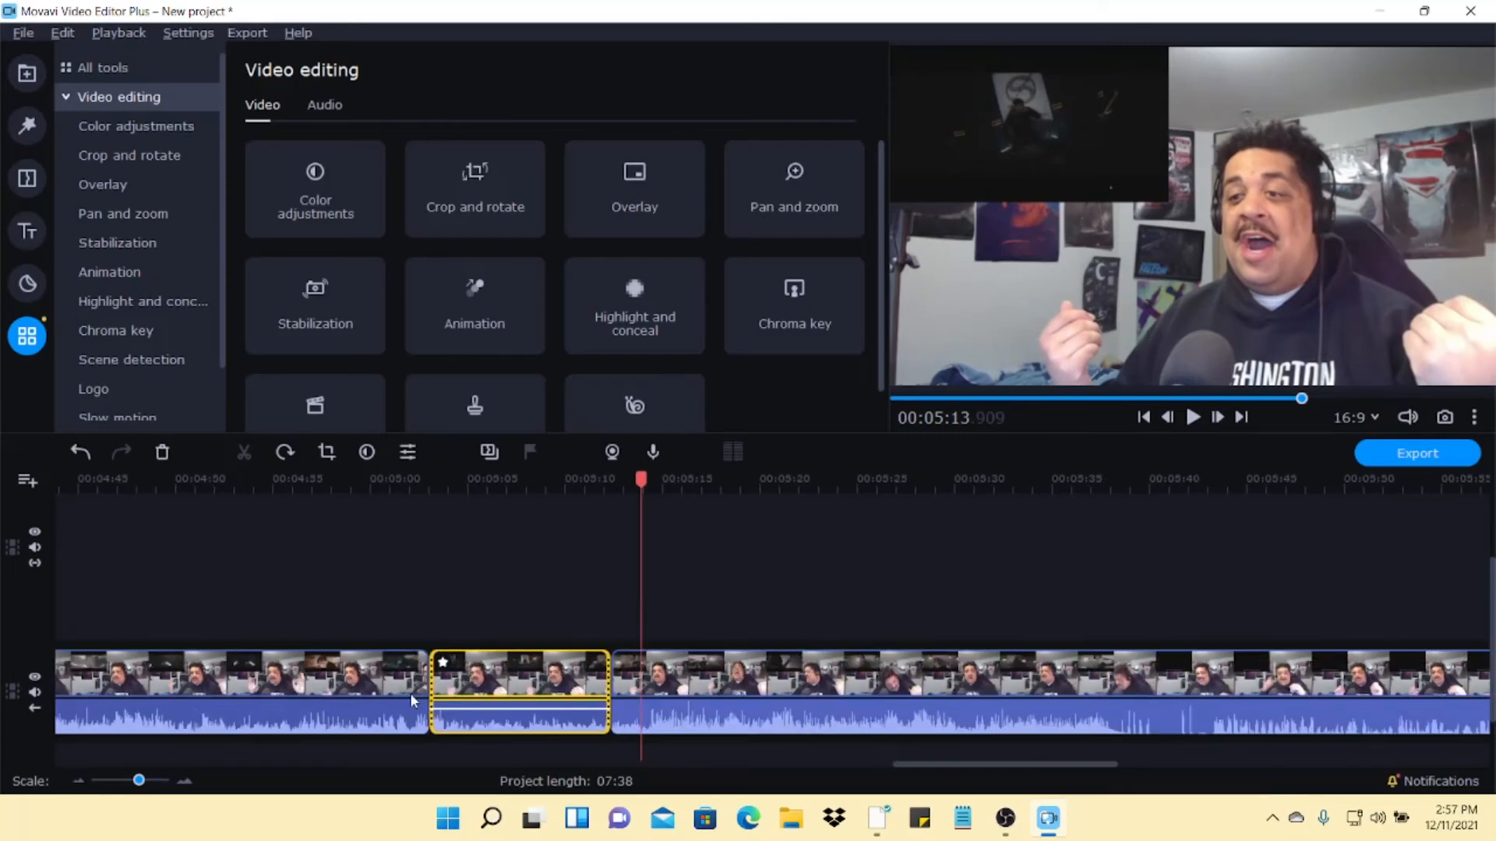
{"action": "left_click", "coordinate": [1192, 418]}
{"action": "left_click", "coordinate": [1192, 419]}
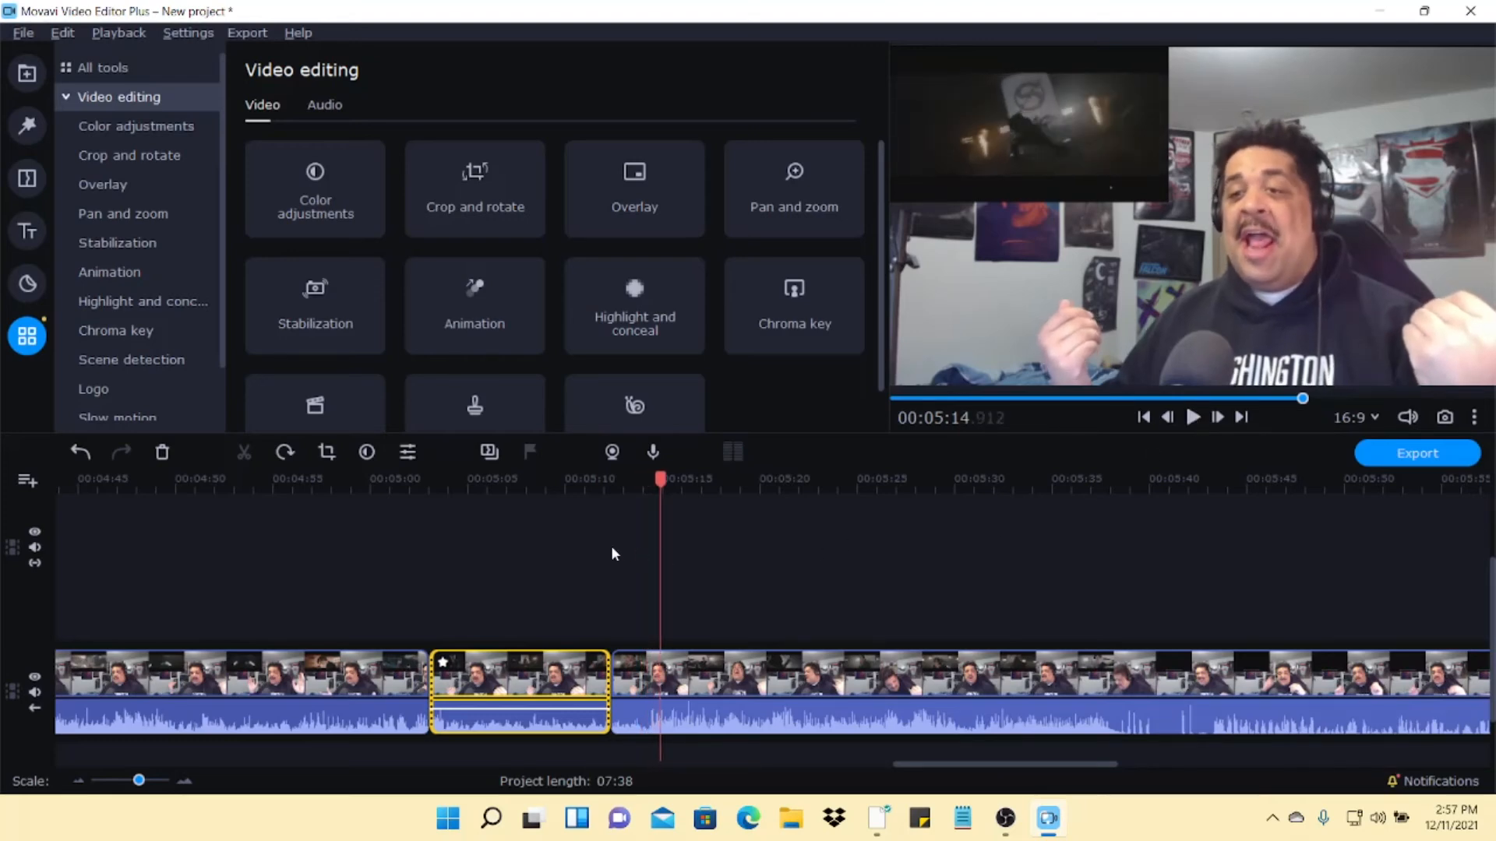
- Add a Zoom in effect to the reaction clip at about 00:05:14 and shift its frame onto the reactor's face
{"action": "left_click", "coordinate": [659, 682]}
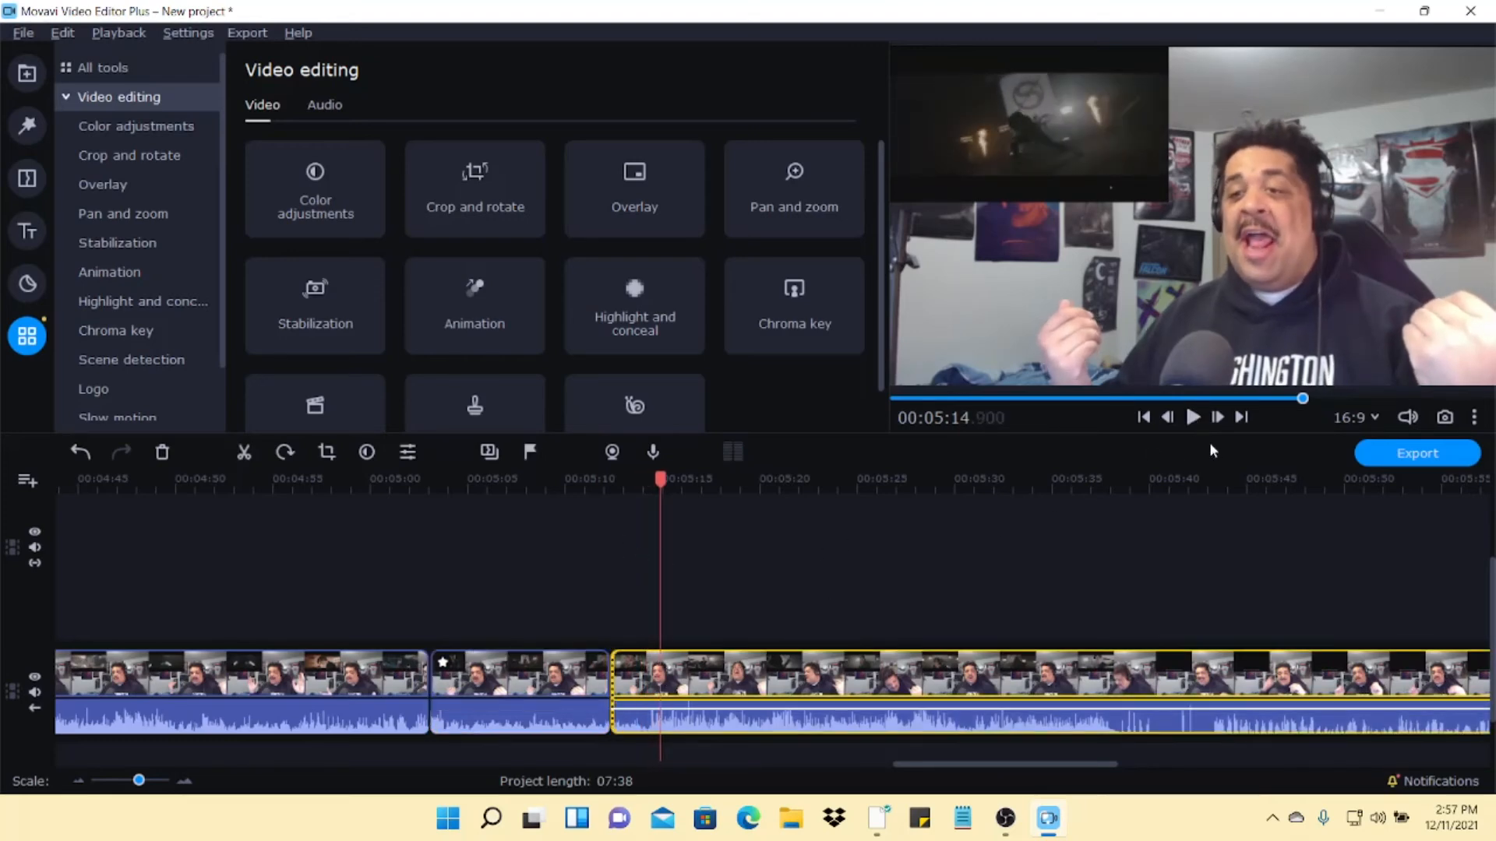
{"action": "left_click", "coordinate": [1192, 418]}
{"action": "left_click", "coordinate": [1192, 418]}
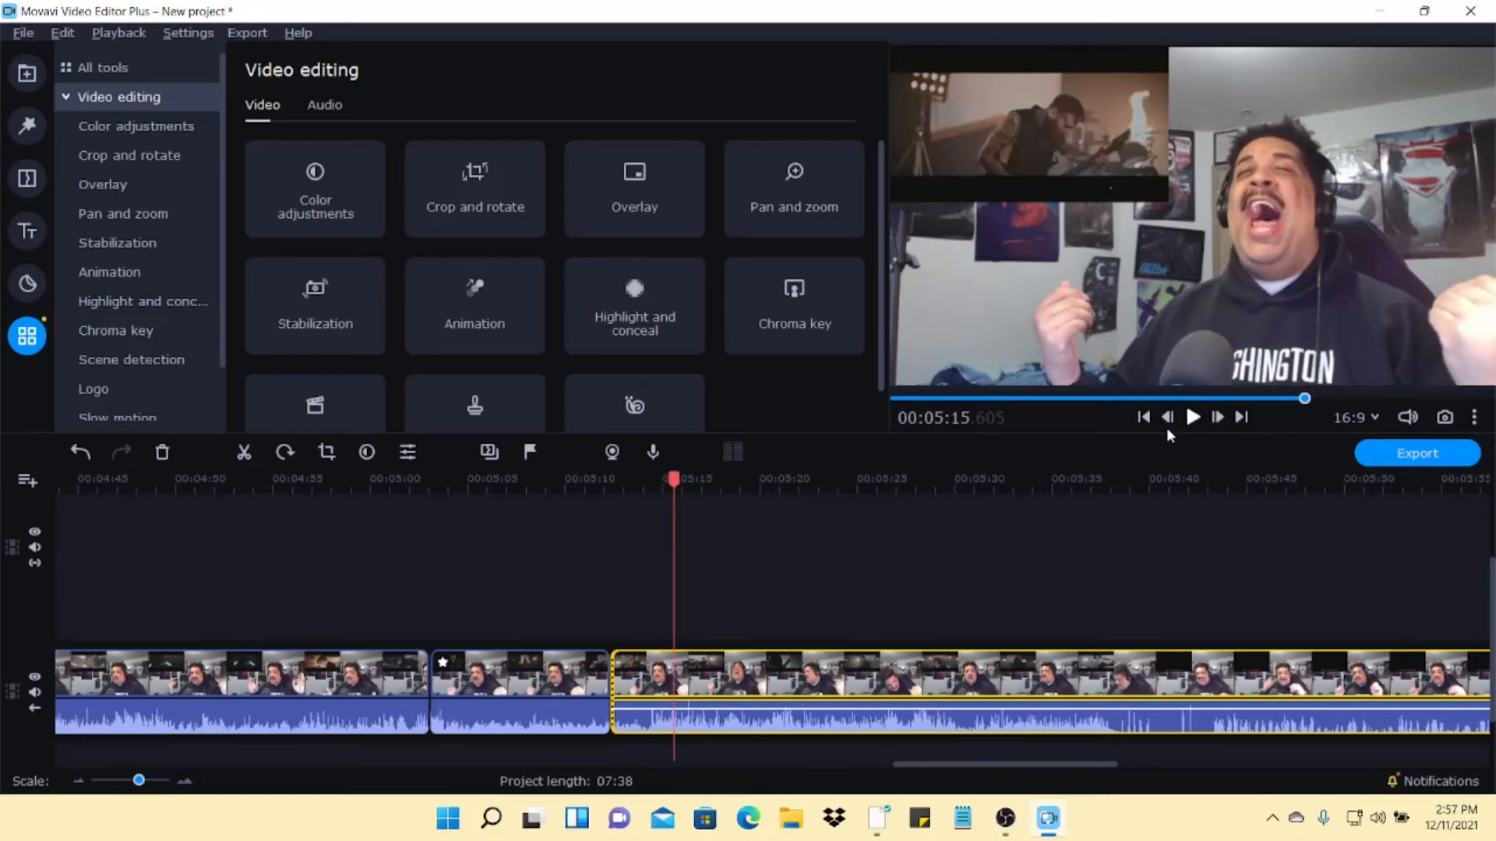
{"action": "left_click", "coordinate": [779, 189]}
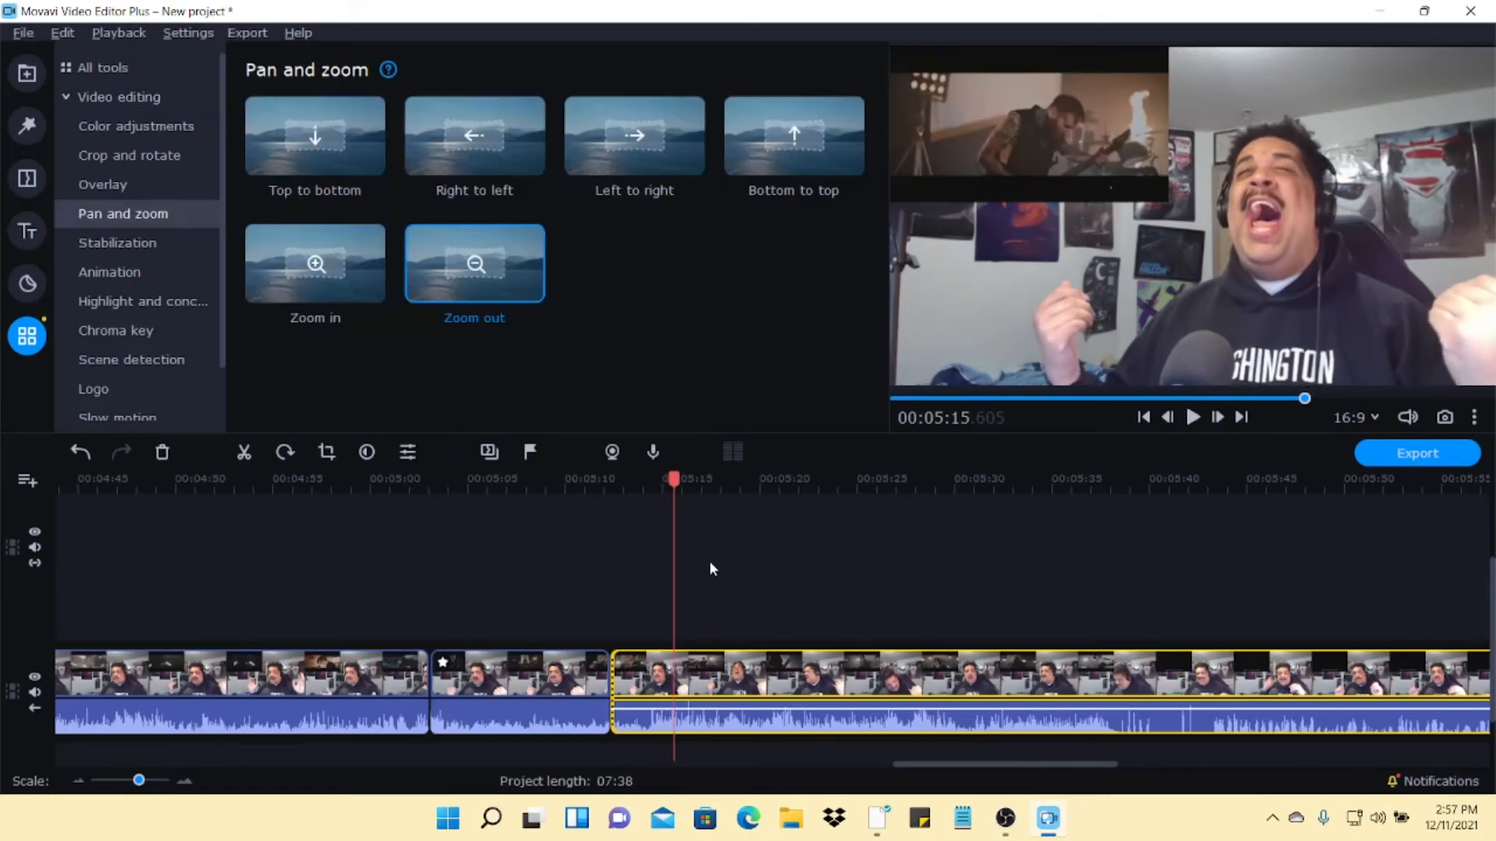
{"action": "left_click_drag", "start_coordinate": [675, 480], "coordinate": [578, 498]}
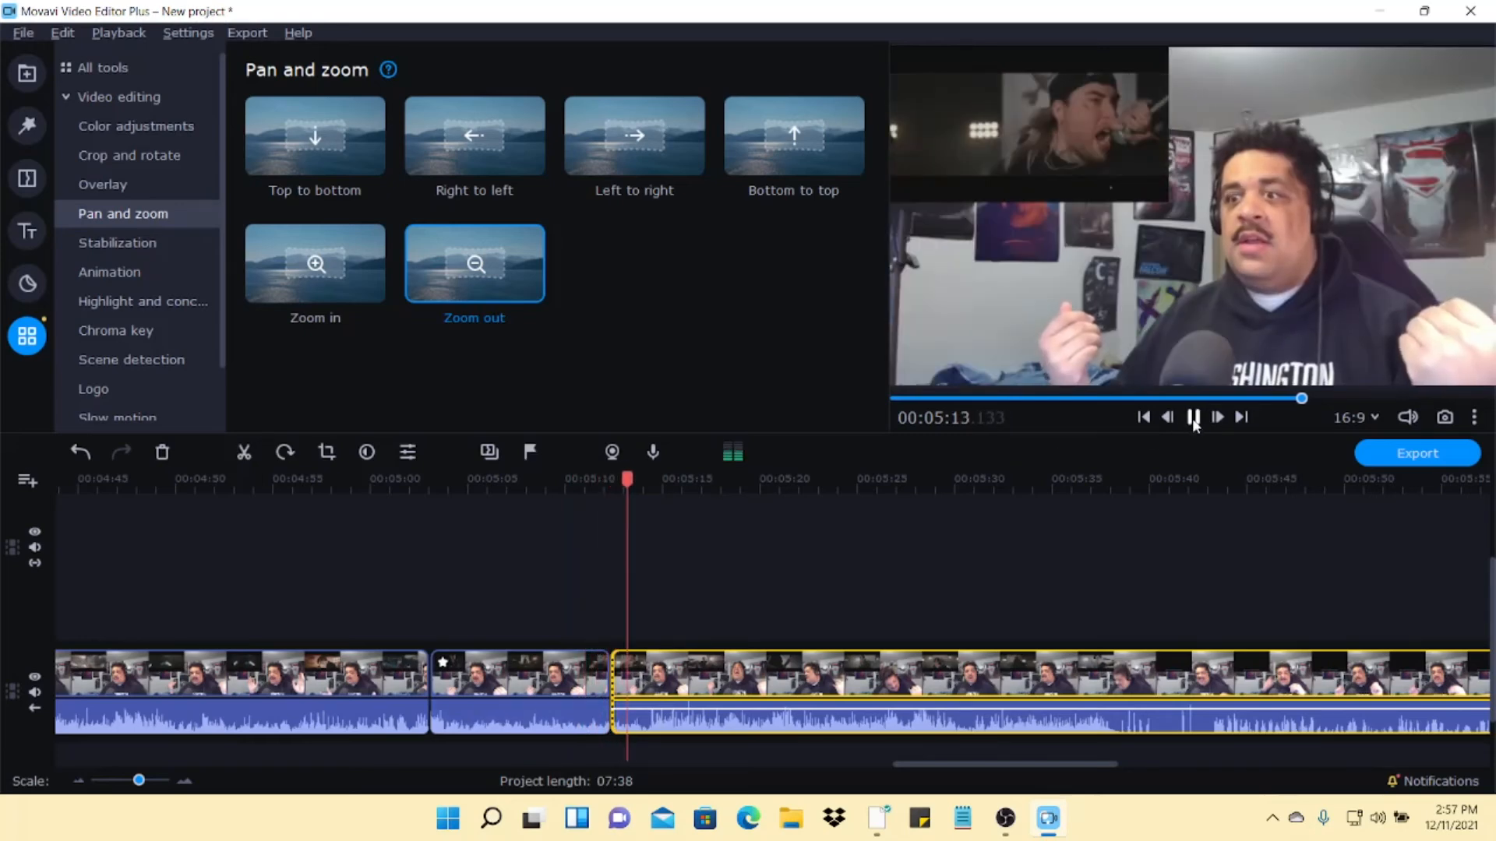
{"action": "left_click", "coordinate": [1193, 417]}
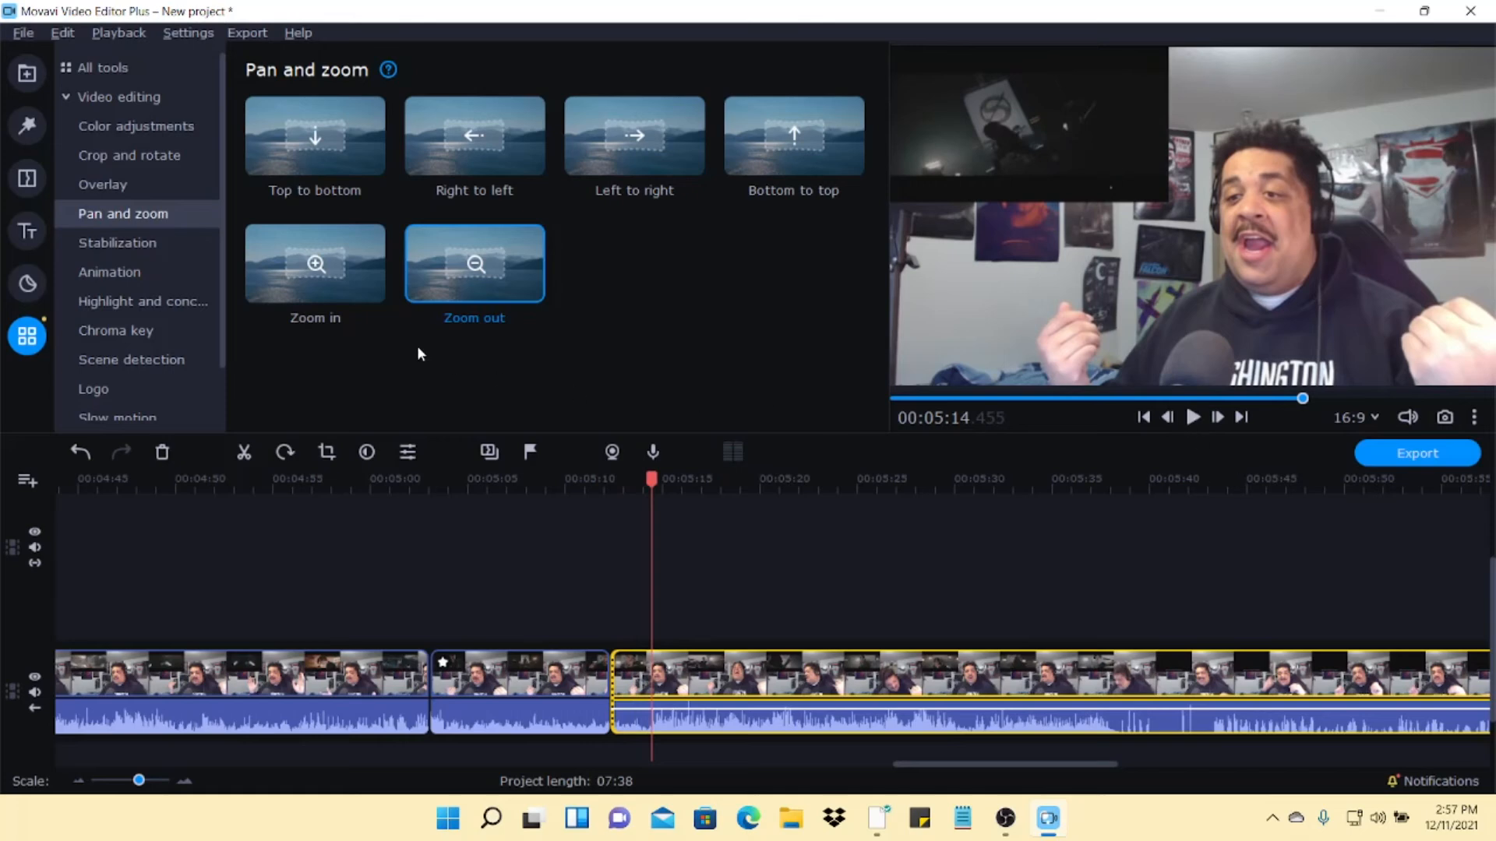
{"action": "left_click_drag", "start_coordinate": [316, 273], "coordinate": [643, 671]}
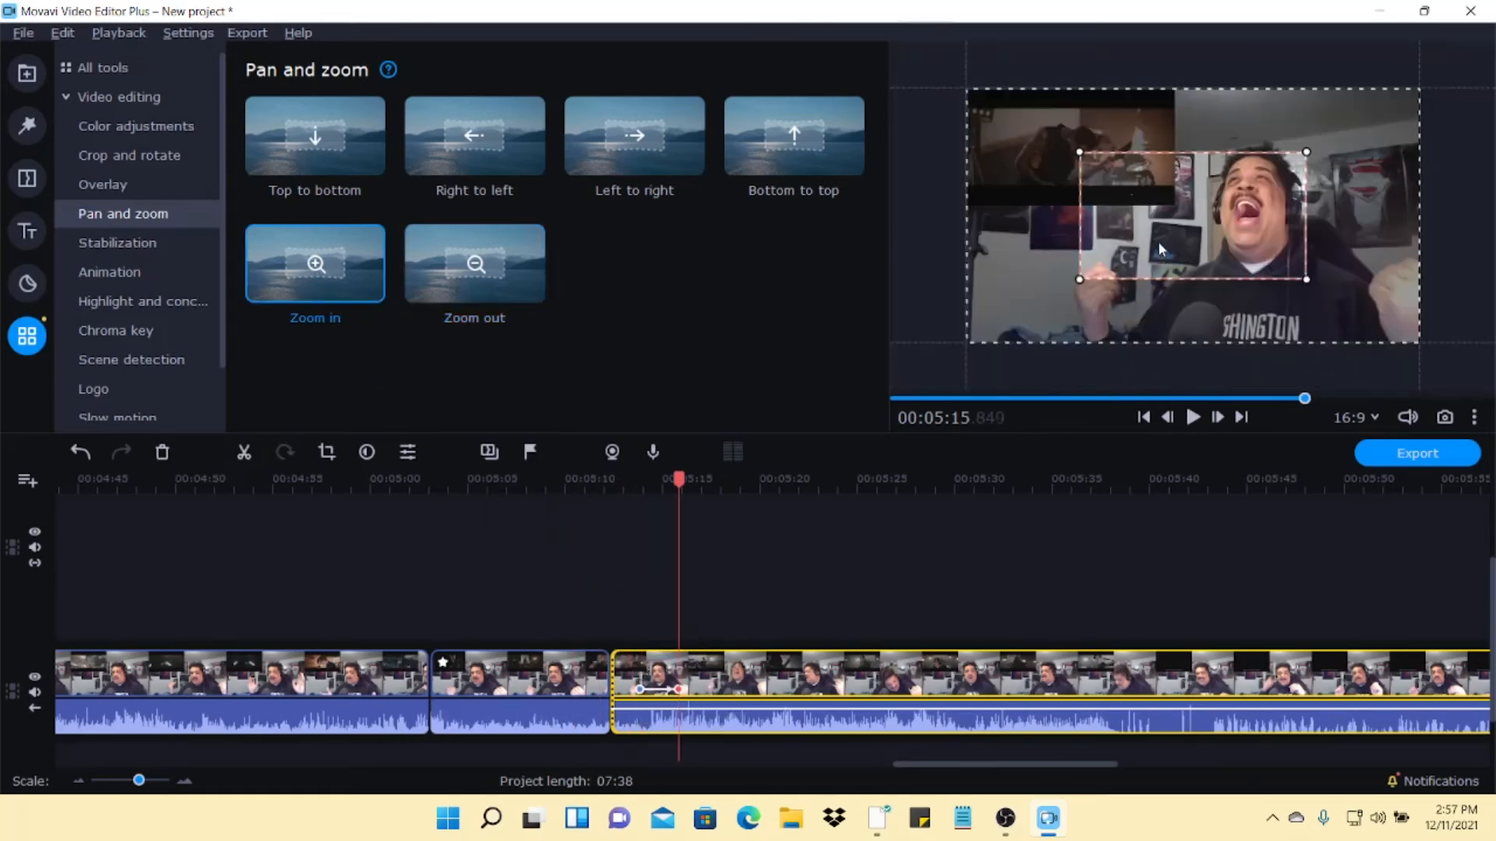
{"action": "left_click_drag", "start_coordinate": [1159, 249], "coordinate": [1207, 238]}
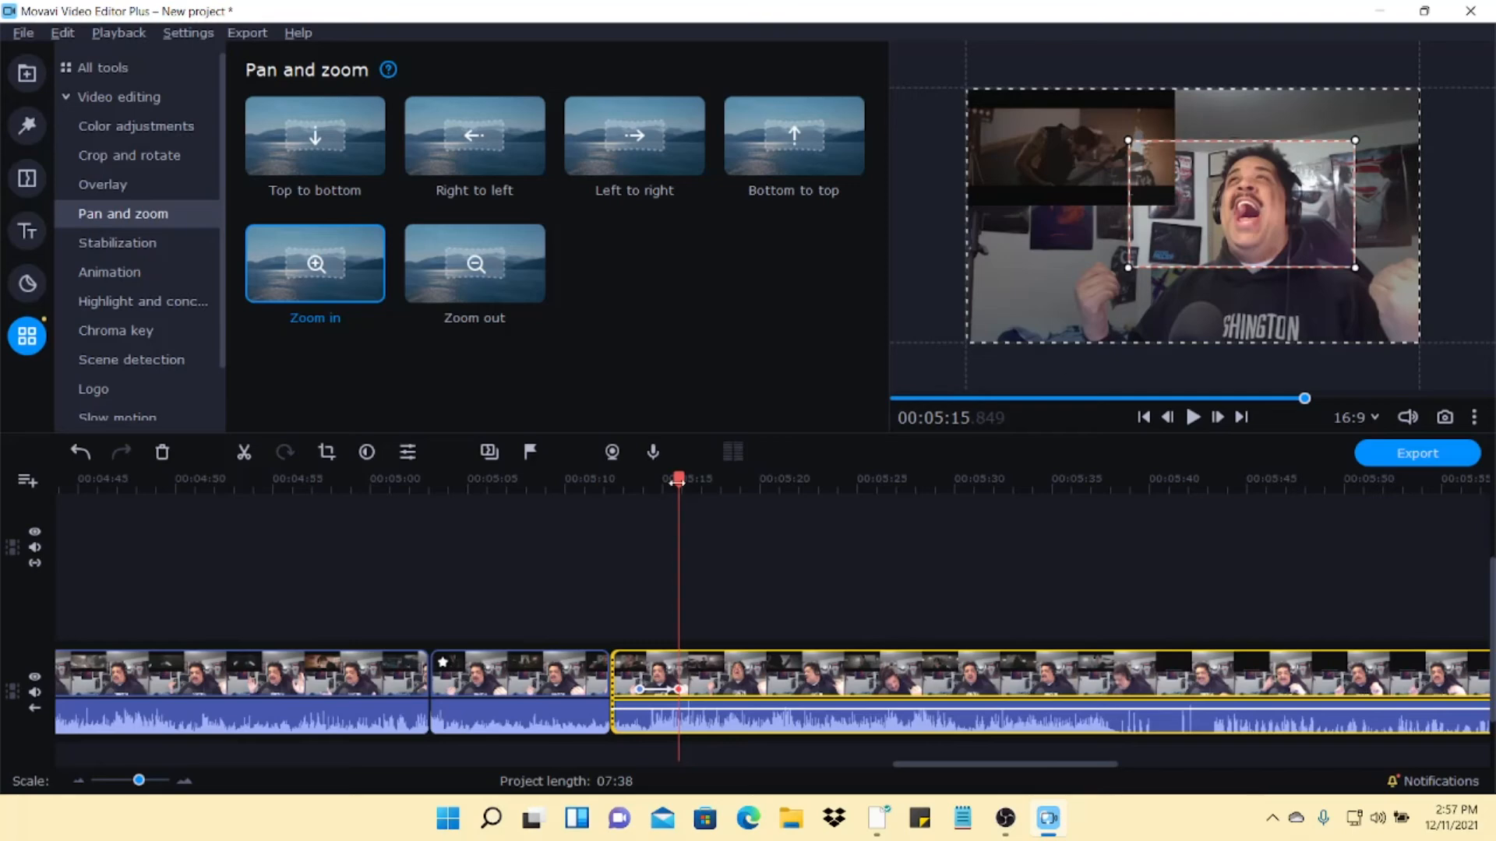
- Play back the zoom and add a Zoom out effect to the same clip at about 00:05:19
{"action": "left_click_drag", "start_coordinate": [676, 481], "coordinate": [593, 481]}
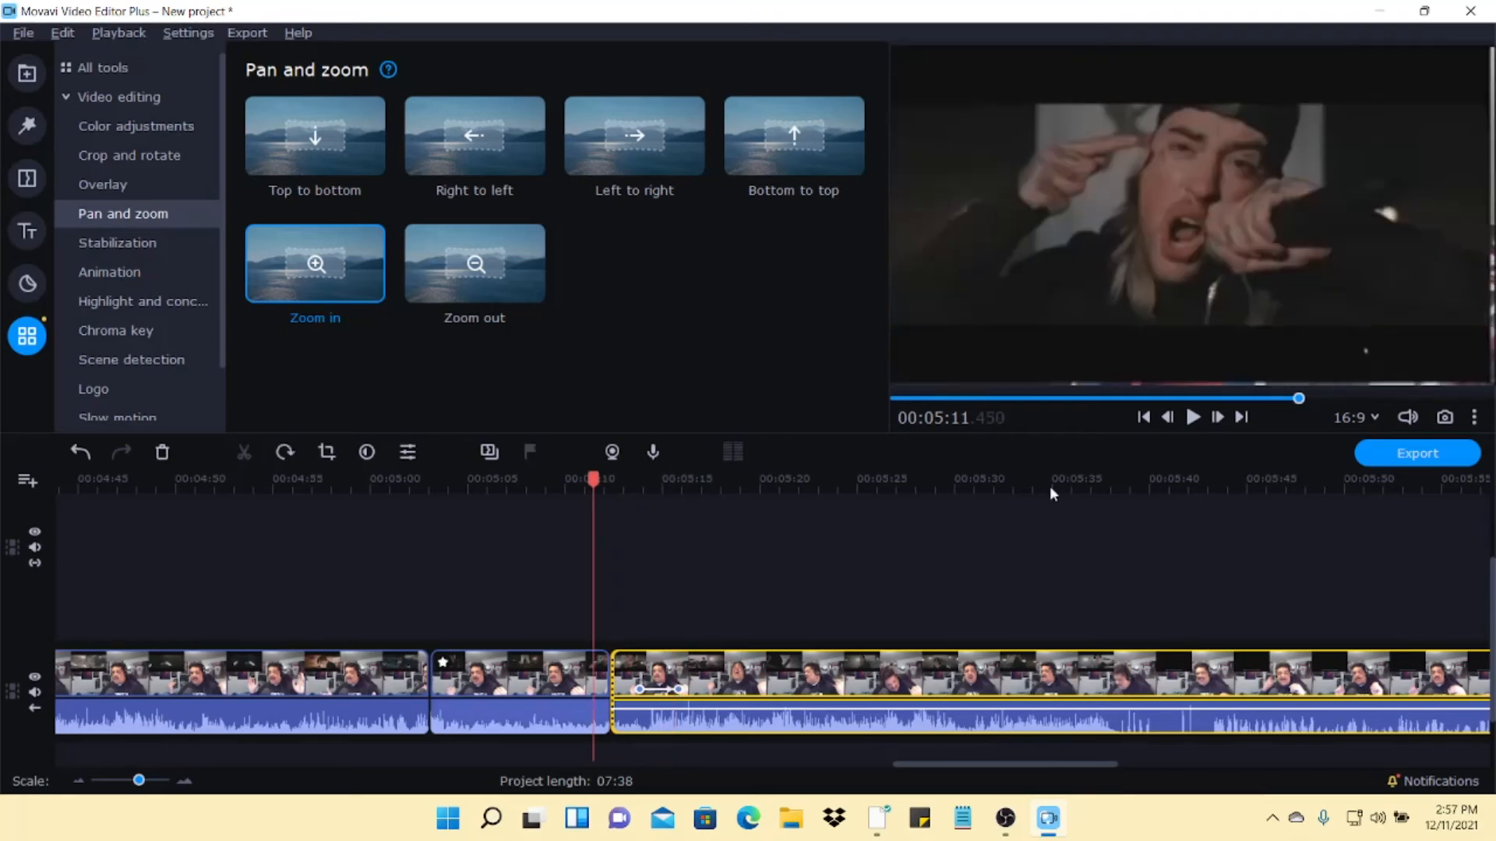
{"action": "left_click", "coordinate": [1192, 419]}
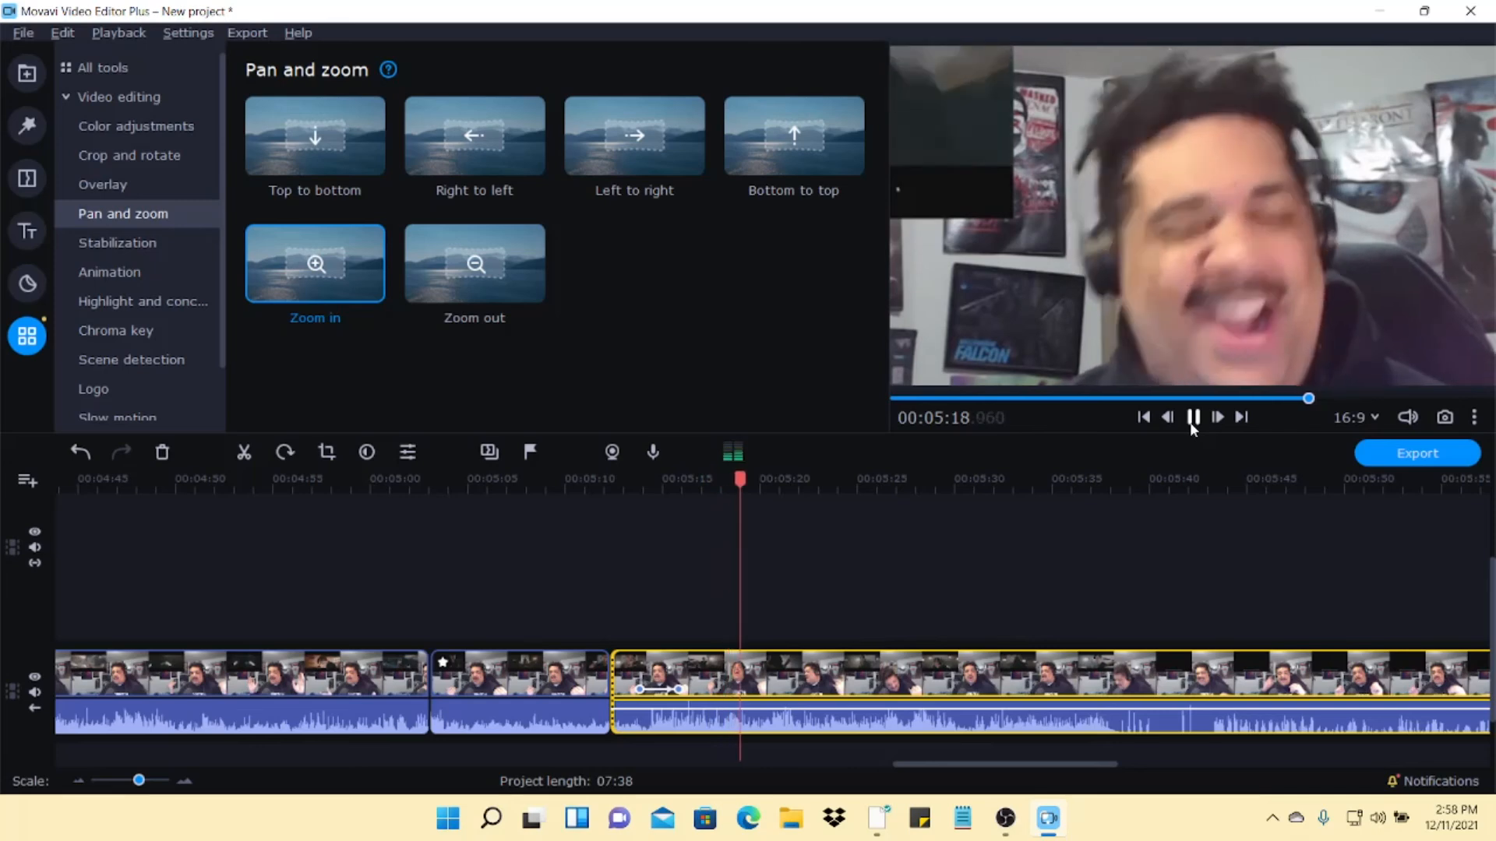
{"action": "left_click", "coordinate": [1190, 423]}
{"action": "left_click_drag", "start_coordinate": [483, 311], "coordinate": [750, 691]}
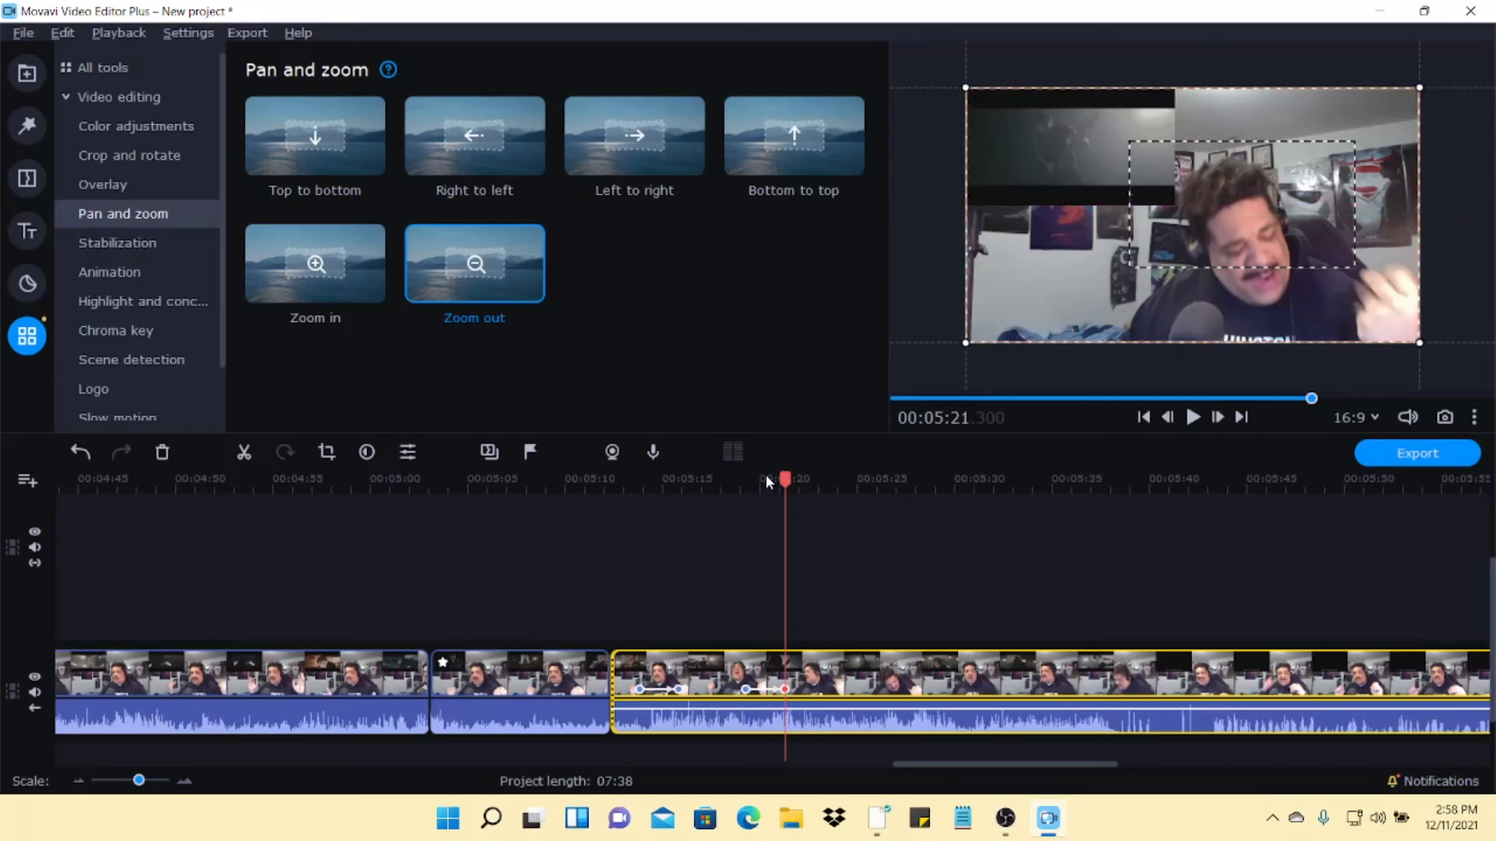
- Play back the zooms through to the end of the music video and add the Cyberpunk music track at about 00:05:43
{"action": "left_click_drag", "start_coordinate": [785, 477], "coordinate": [620, 525]}
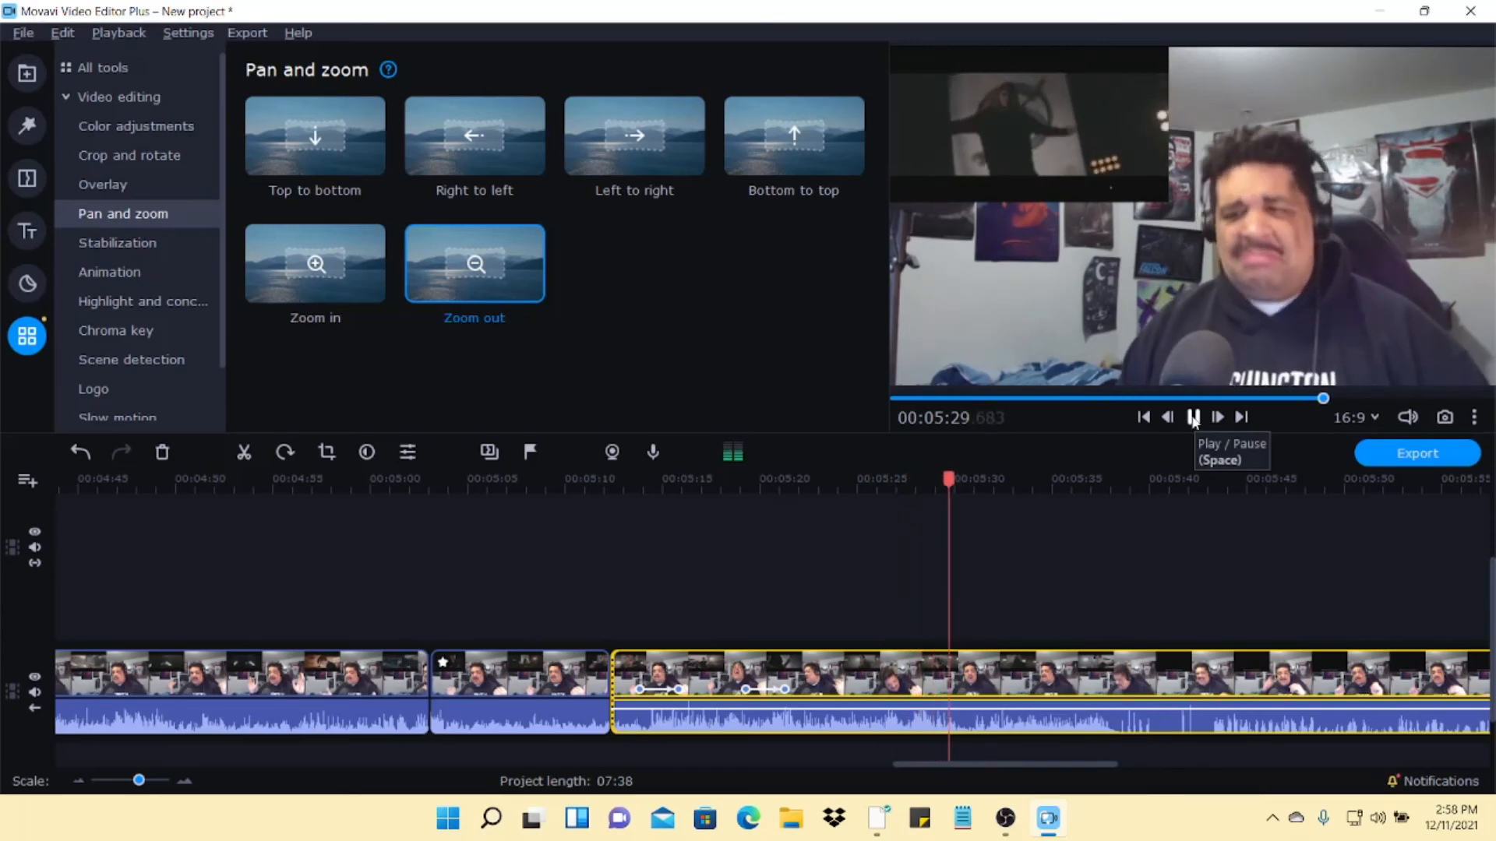
{"action": "scroll", "coordinate": [1195, 490], "scroll_direction": "down", "scroll_amount": 2}
{"action": "scroll", "coordinate": [1197, 491], "scroll_direction": "down", "scroll_amount": 2}
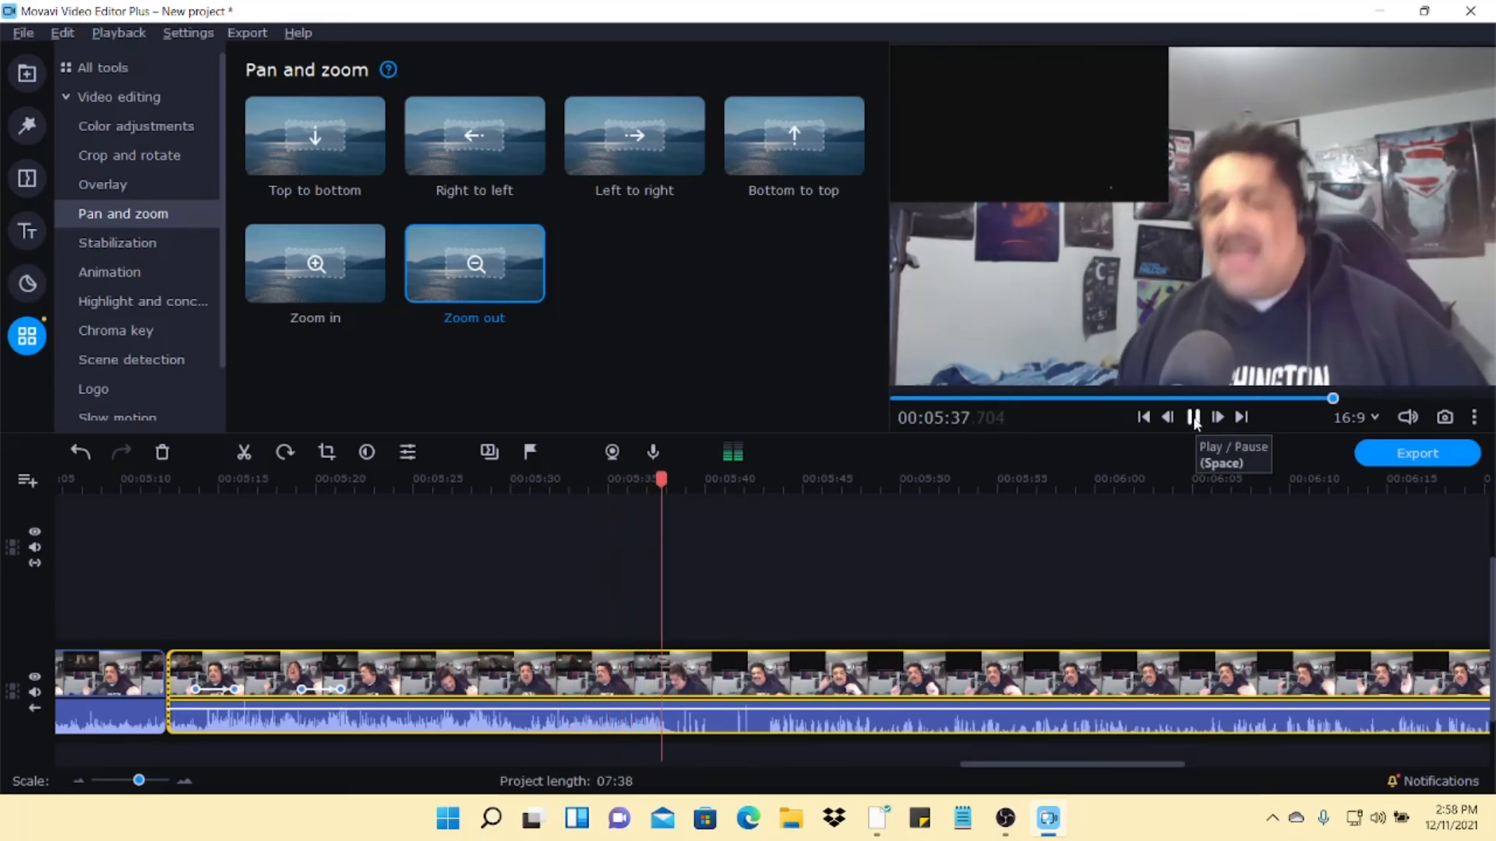
{"action": "left_click", "coordinate": [1192, 418]}
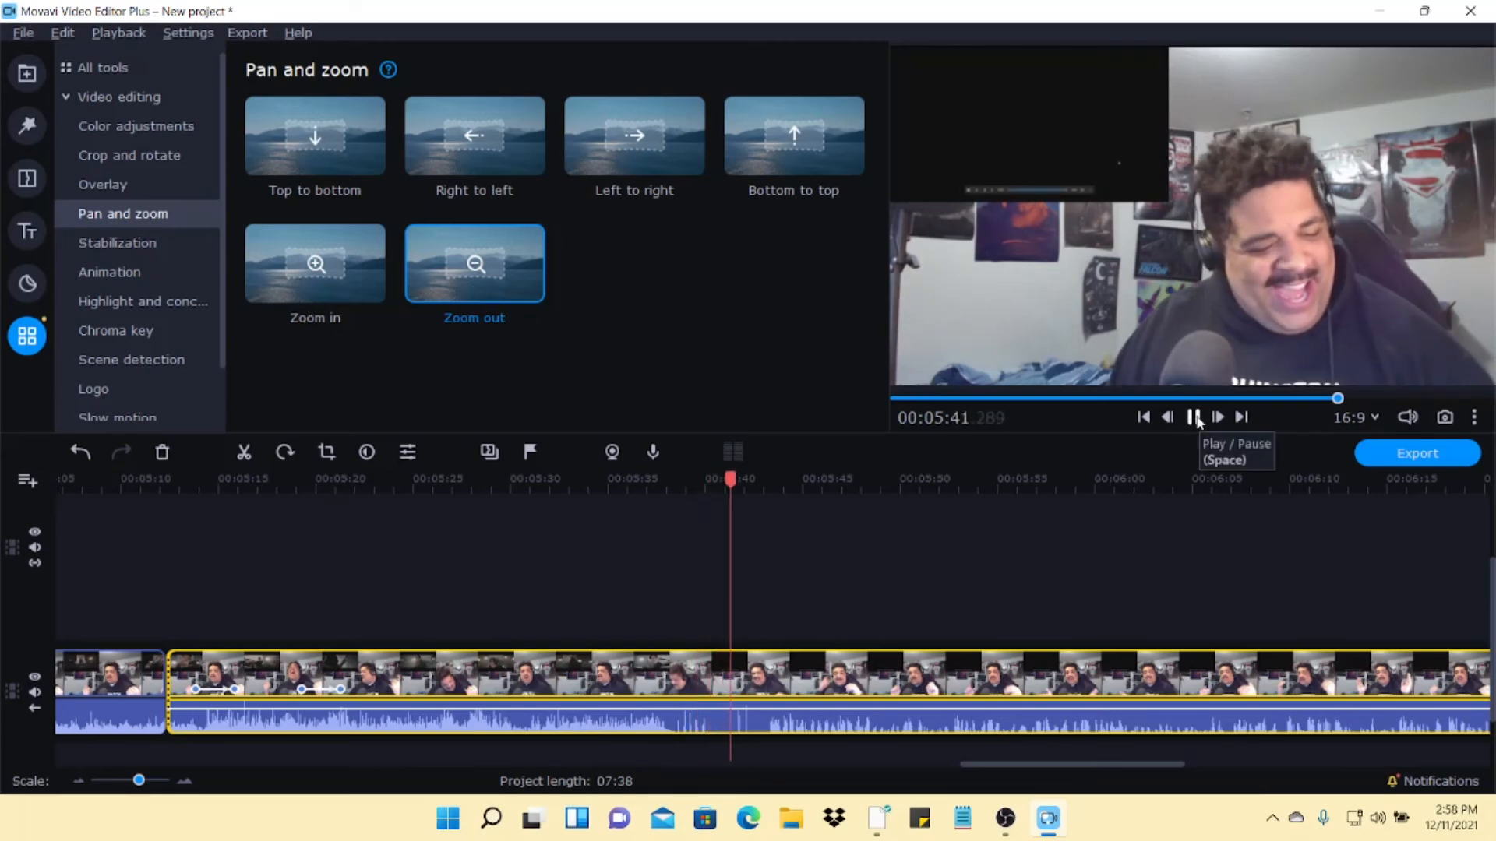
{"action": "key", "text": "space"}
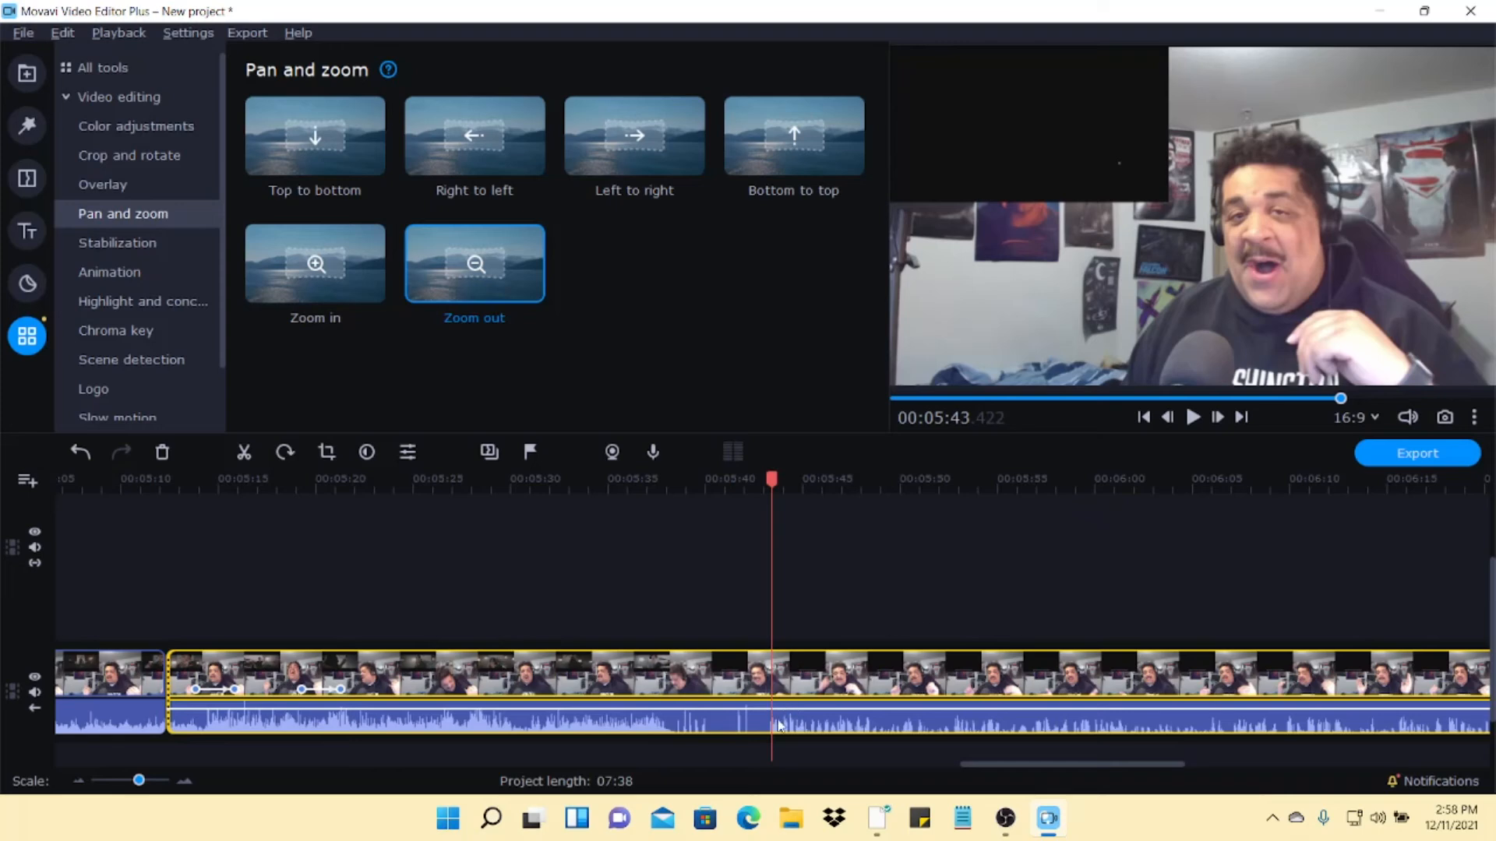
{"action": "left_click", "coordinate": [26, 74]}
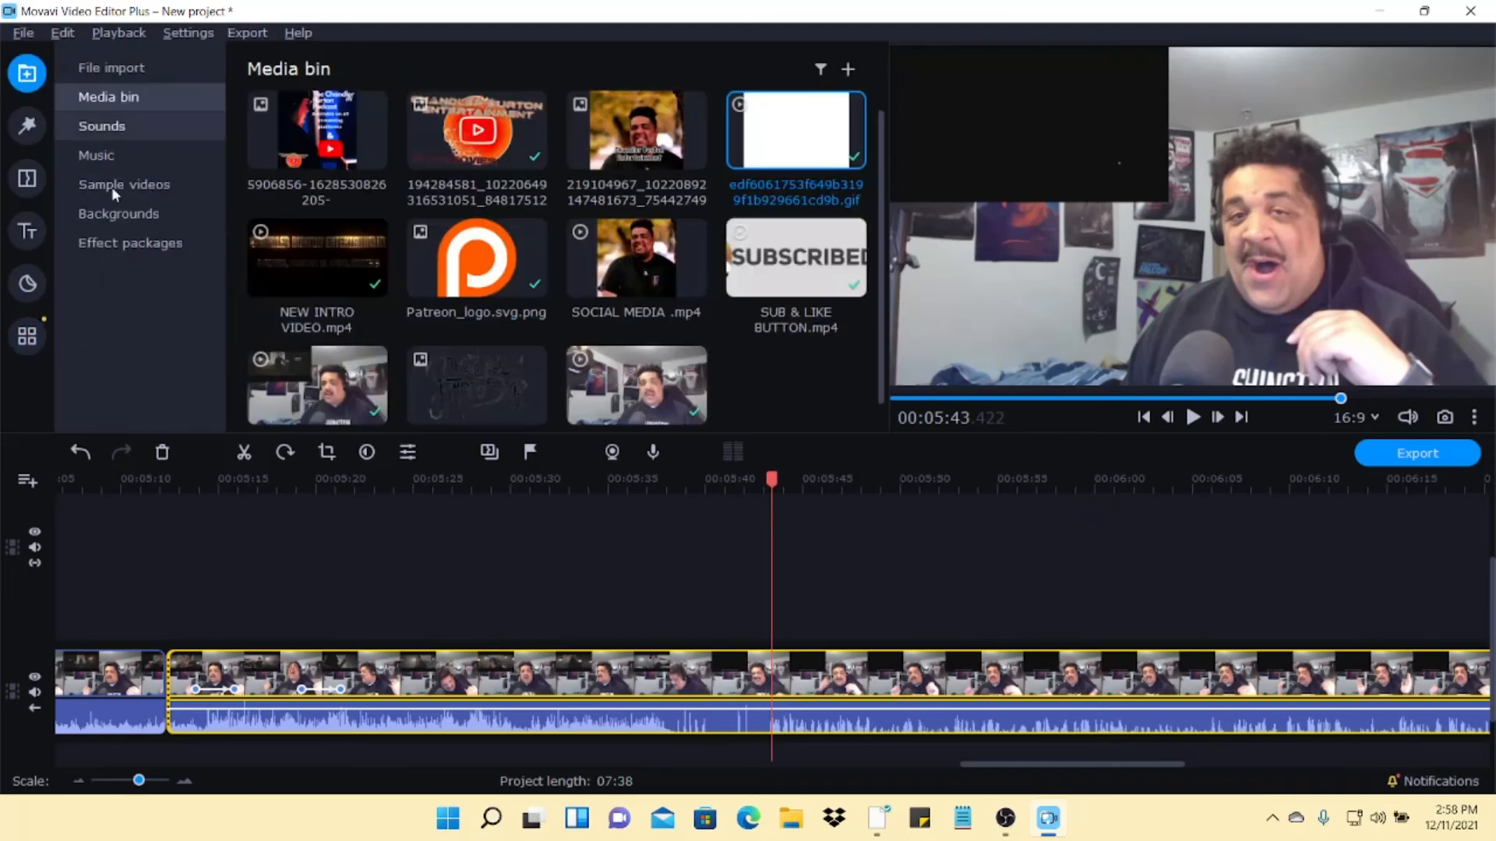
{"action": "left_click", "coordinate": [102, 153]}
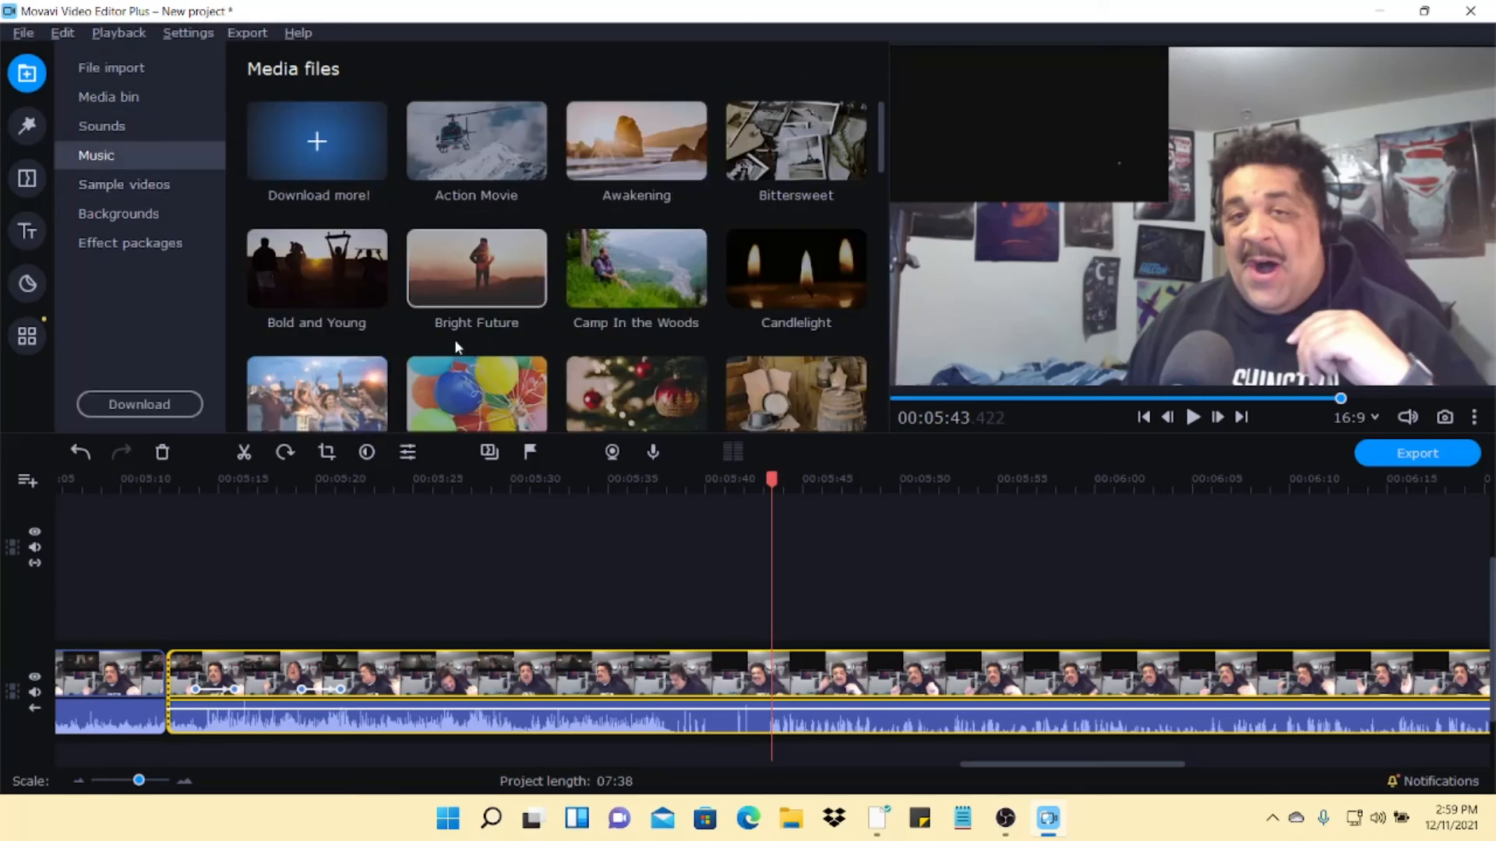
{"action": "scroll", "coordinate": [443, 335], "scroll_direction": "down", "scroll_amount": 3}
{"action": "left_click_drag", "start_coordinate": [450, 344], "coordinate": [763, 563]}
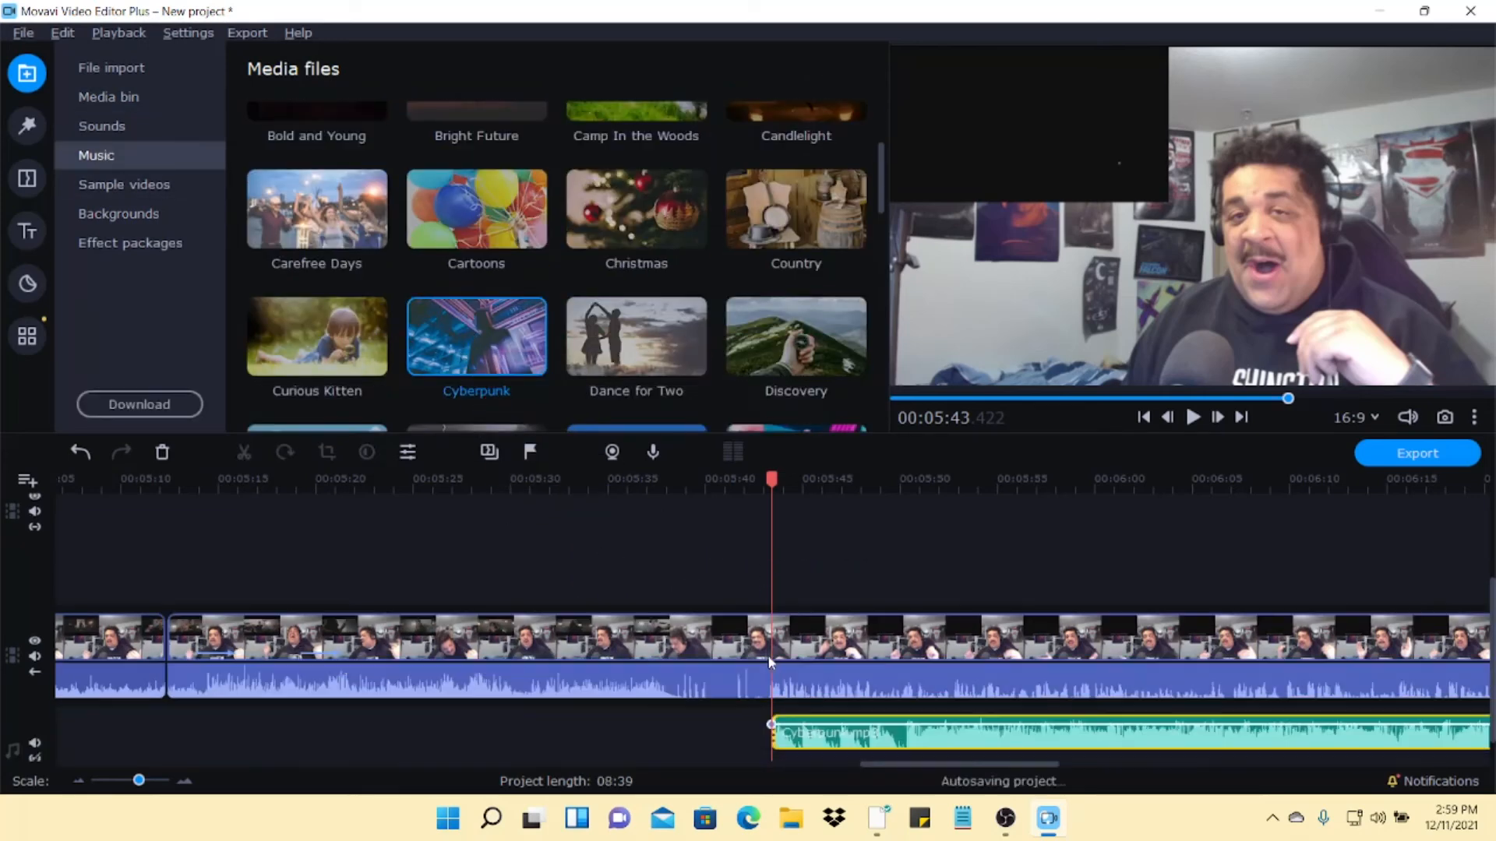
- Lower the Cyberpunk track's volume to 7%, open its clip properties and play it back from about 00:05:42
{"action": "left_click_drag", "start_coordinate": [856, 724], "coordinate": [855, 733]}
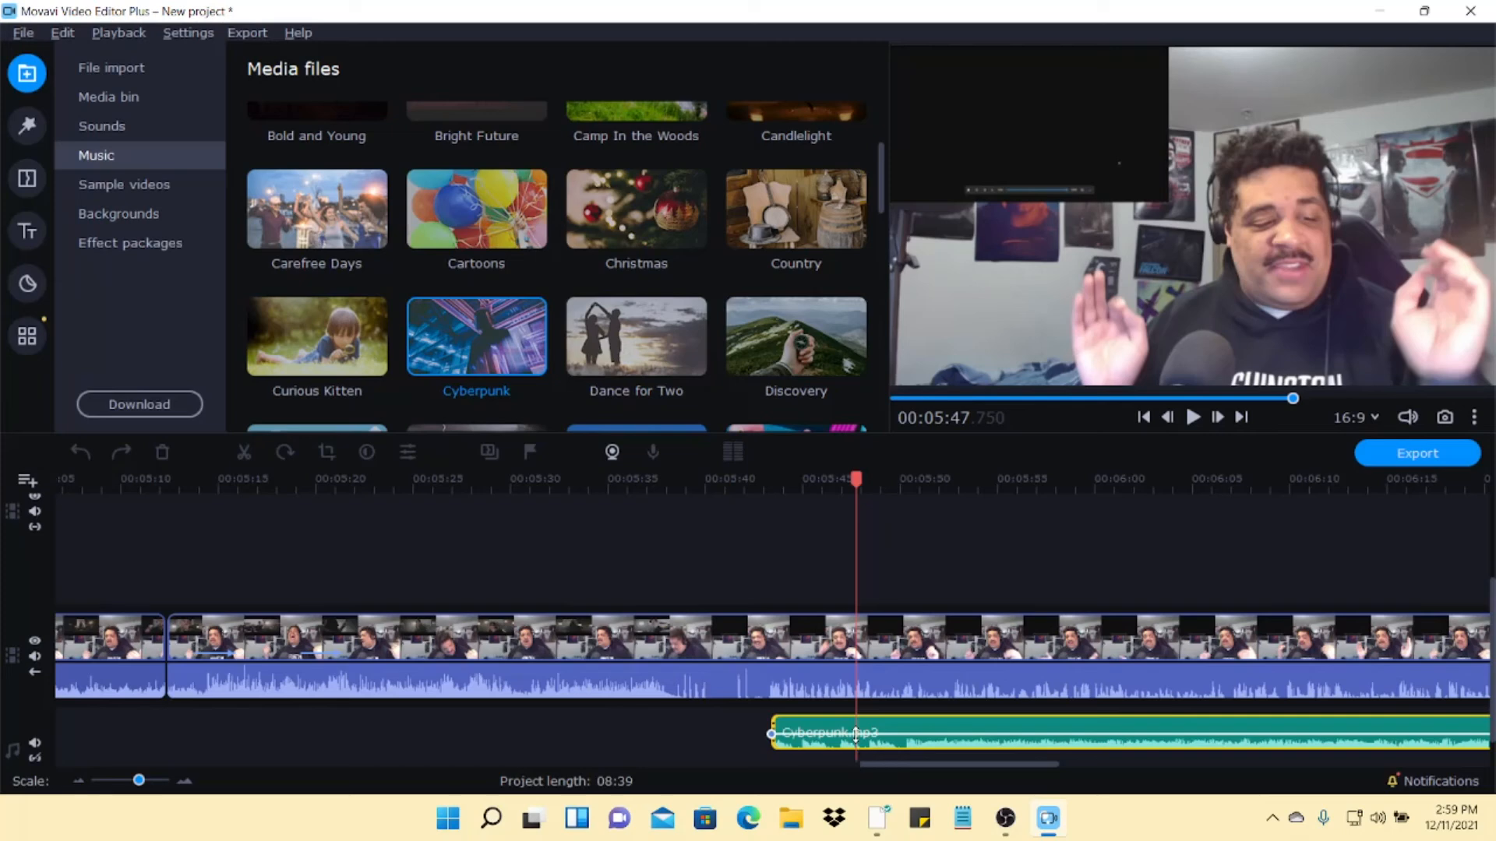
{"action": "right_click", "coordinate": [929, 750]}
{"action": "mouse_move", "coordinate": [967, 343]}
{"action": "left_click", "coordinate": [1206, 344]}
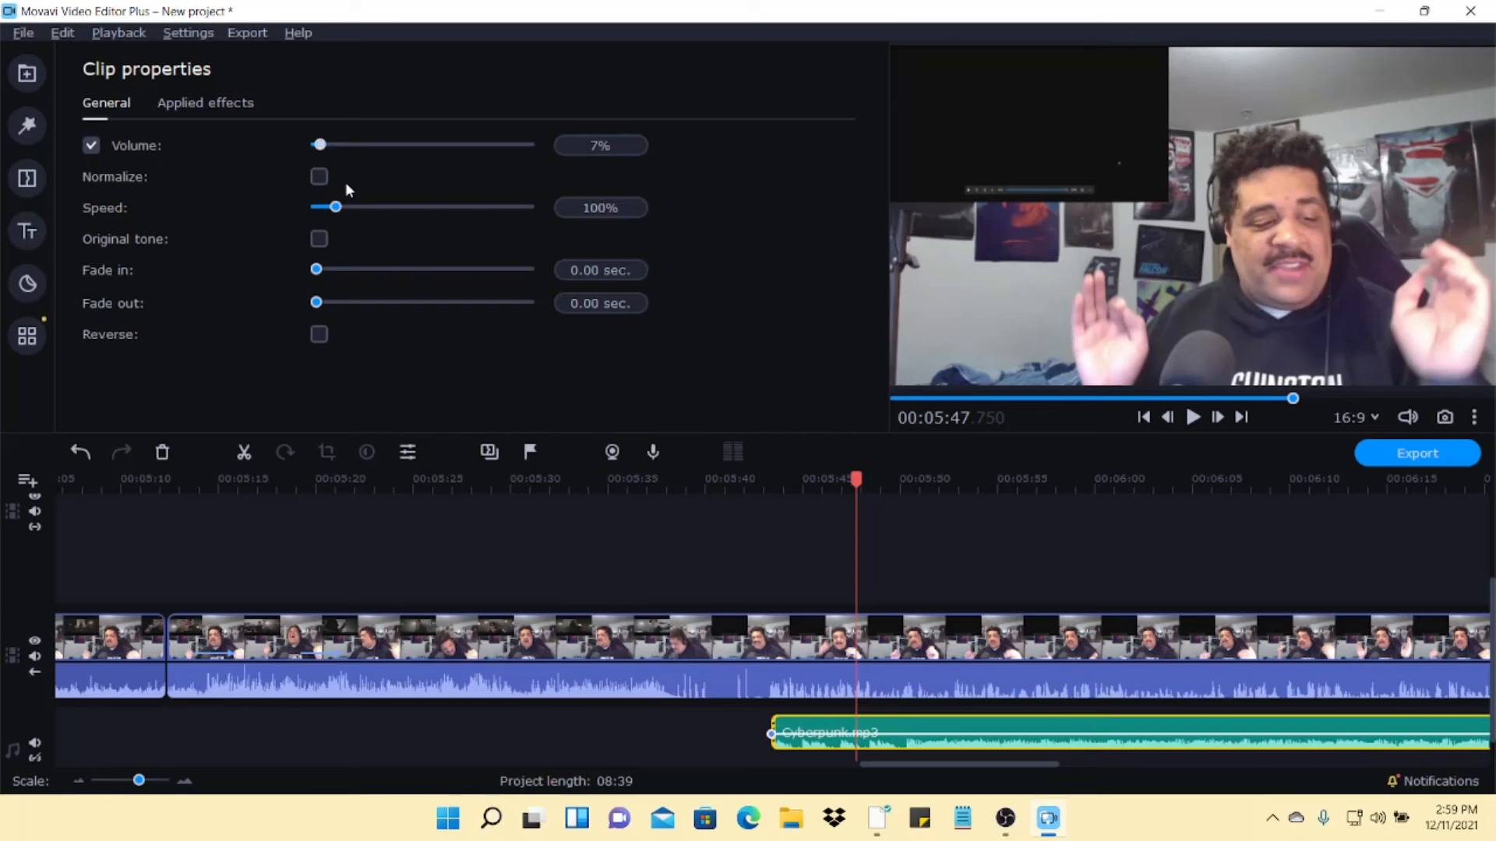
{"action": "left_click_drag", "start_coordinate": [859, 478], "coordinate": [750, 478]}
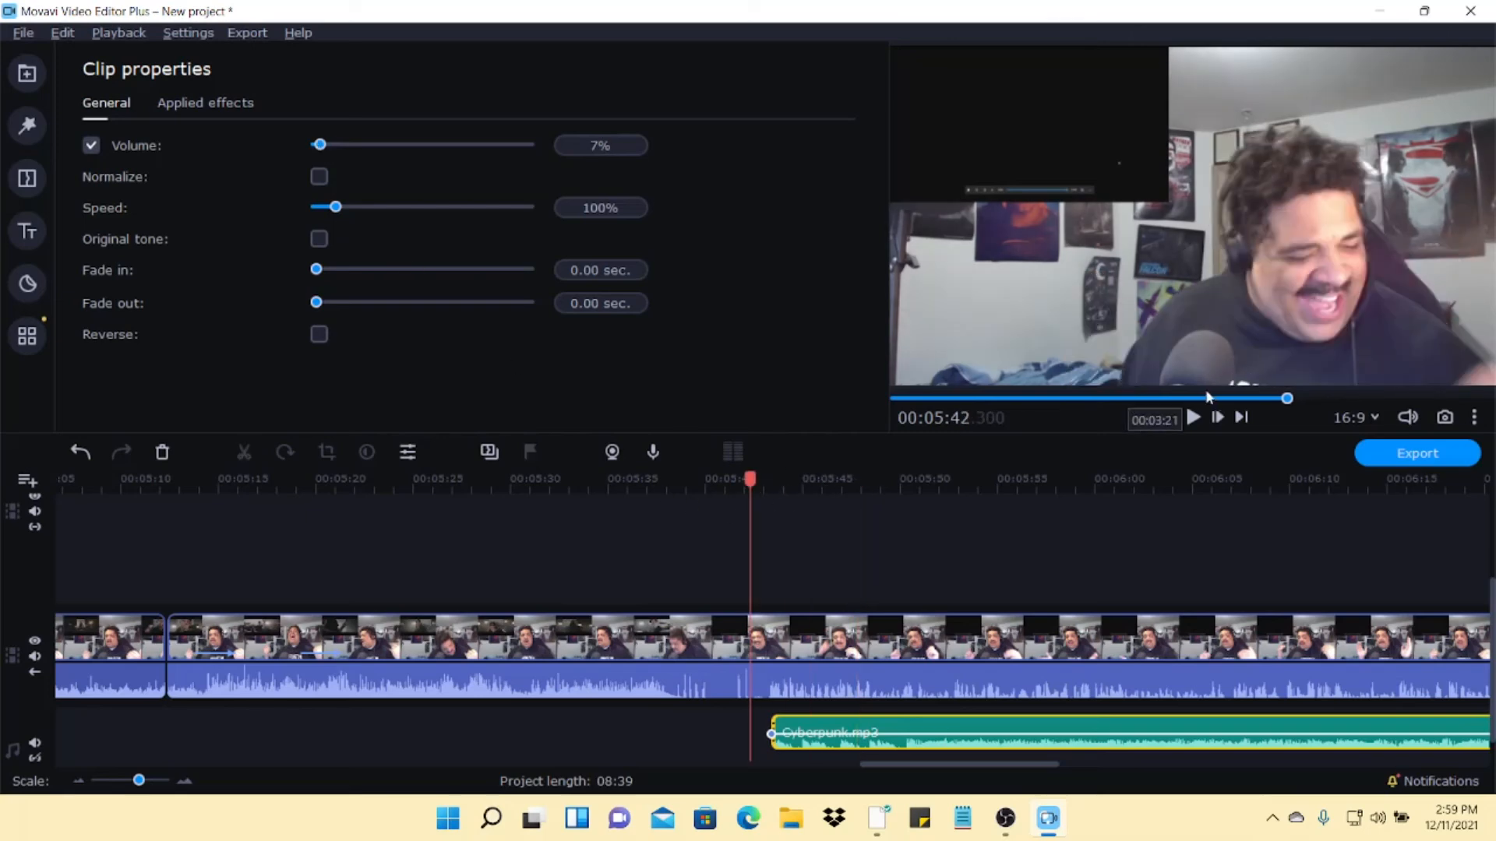
{"action": "left_click", "coordinate": [1198, 420]}
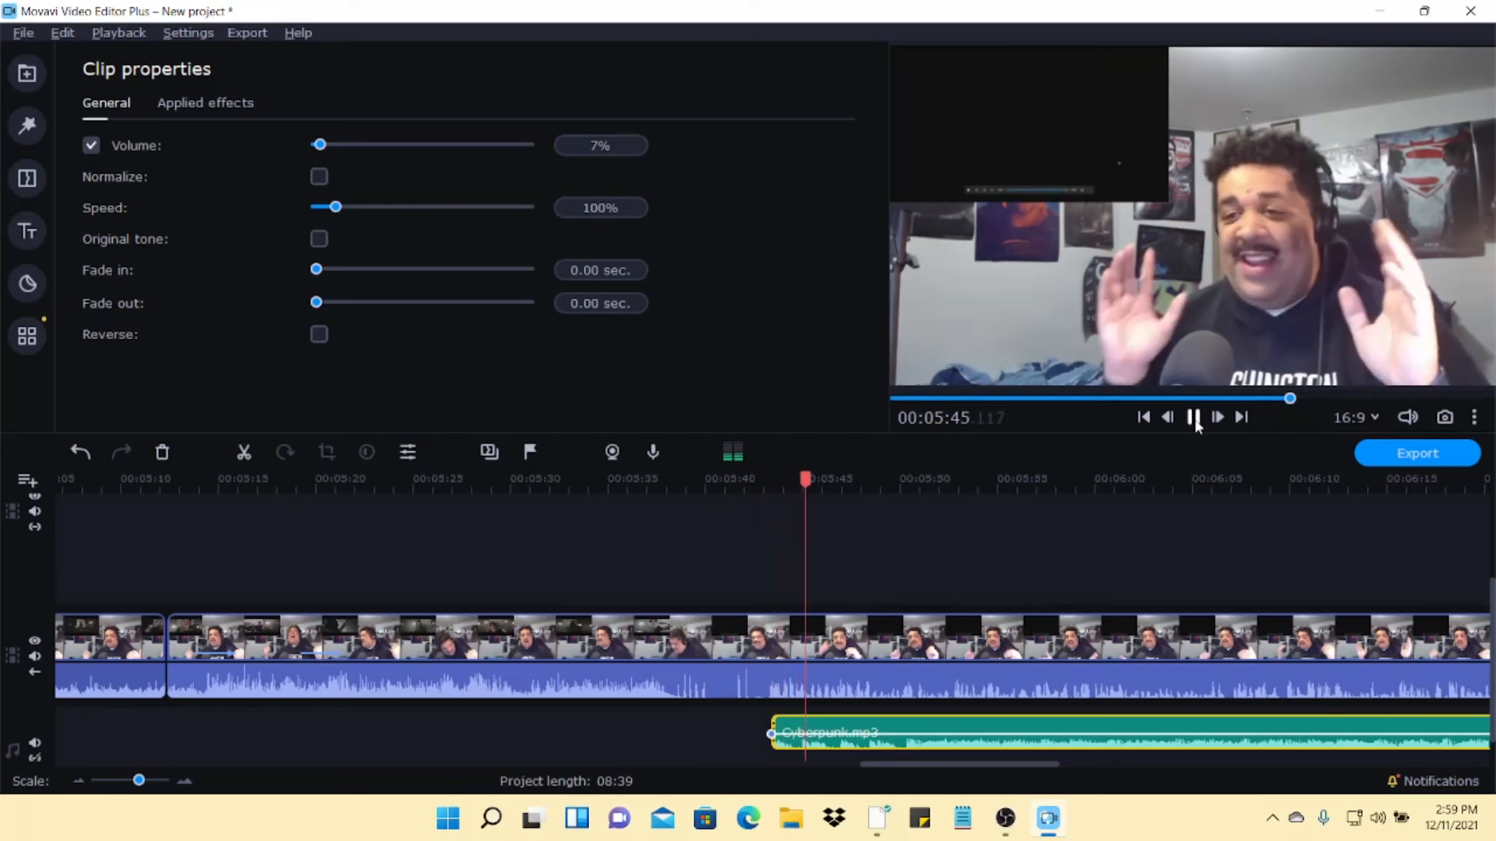
{"action": "left_click", "coordinate": [1194, 419]}
- Extend the channel logo overlay from its end at about 00:01:34 to the main clip's end at about 00:07:38
{"action": "scroll", "coordinate": [798, 671], "scroll_direction": "right", "scroll_amount": 9}
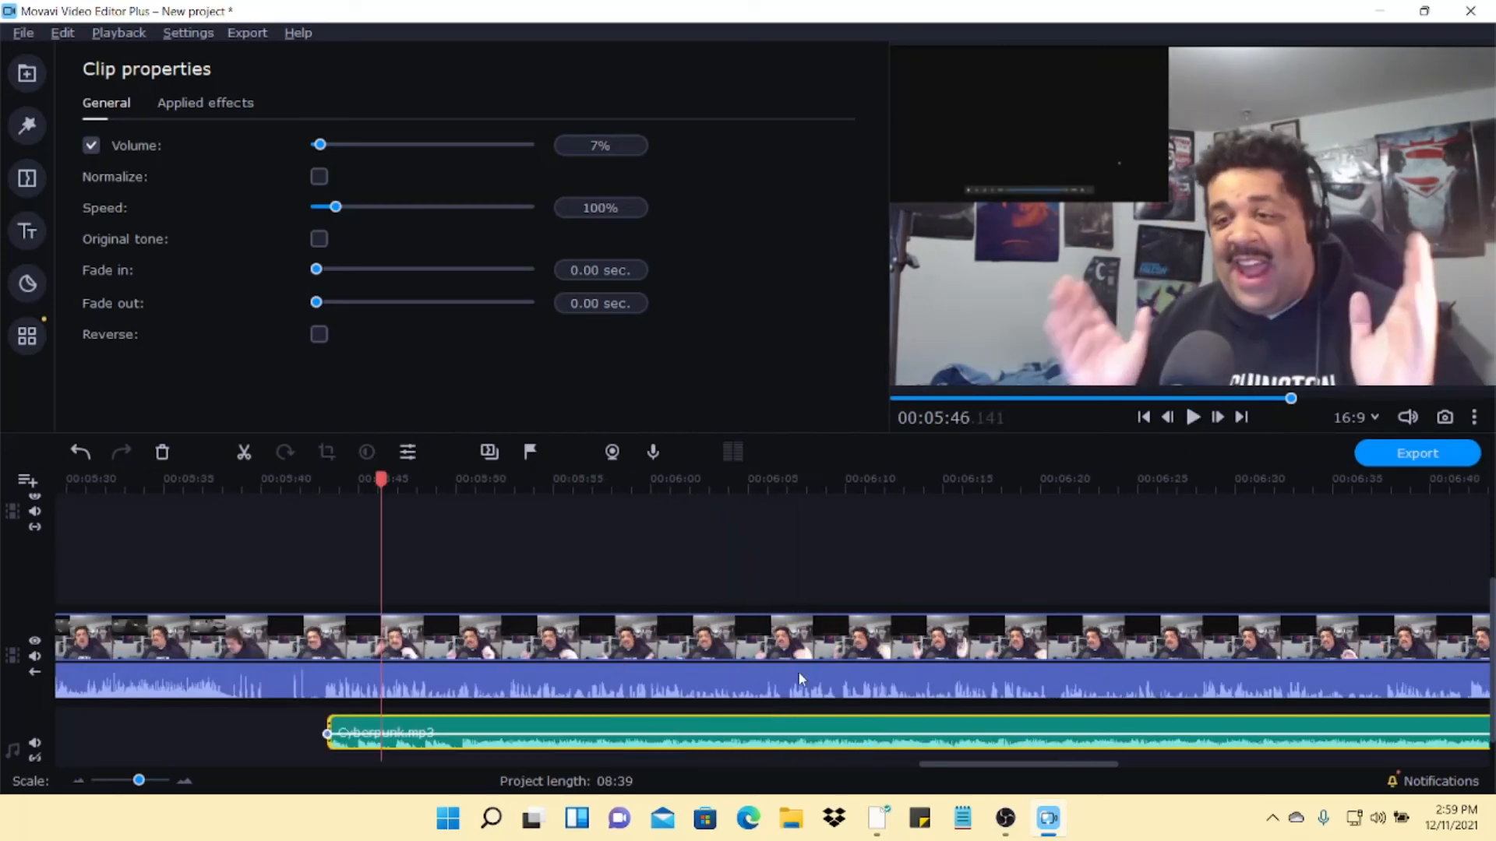
{"action": "scroll", "coordinate": [793, 669], "scroll_direction": "left", "scroll_amount": 6}
{"action": "scroll", "coordinate": [767, 666], "scroll_direction": "right", "scroll_amount": 15}
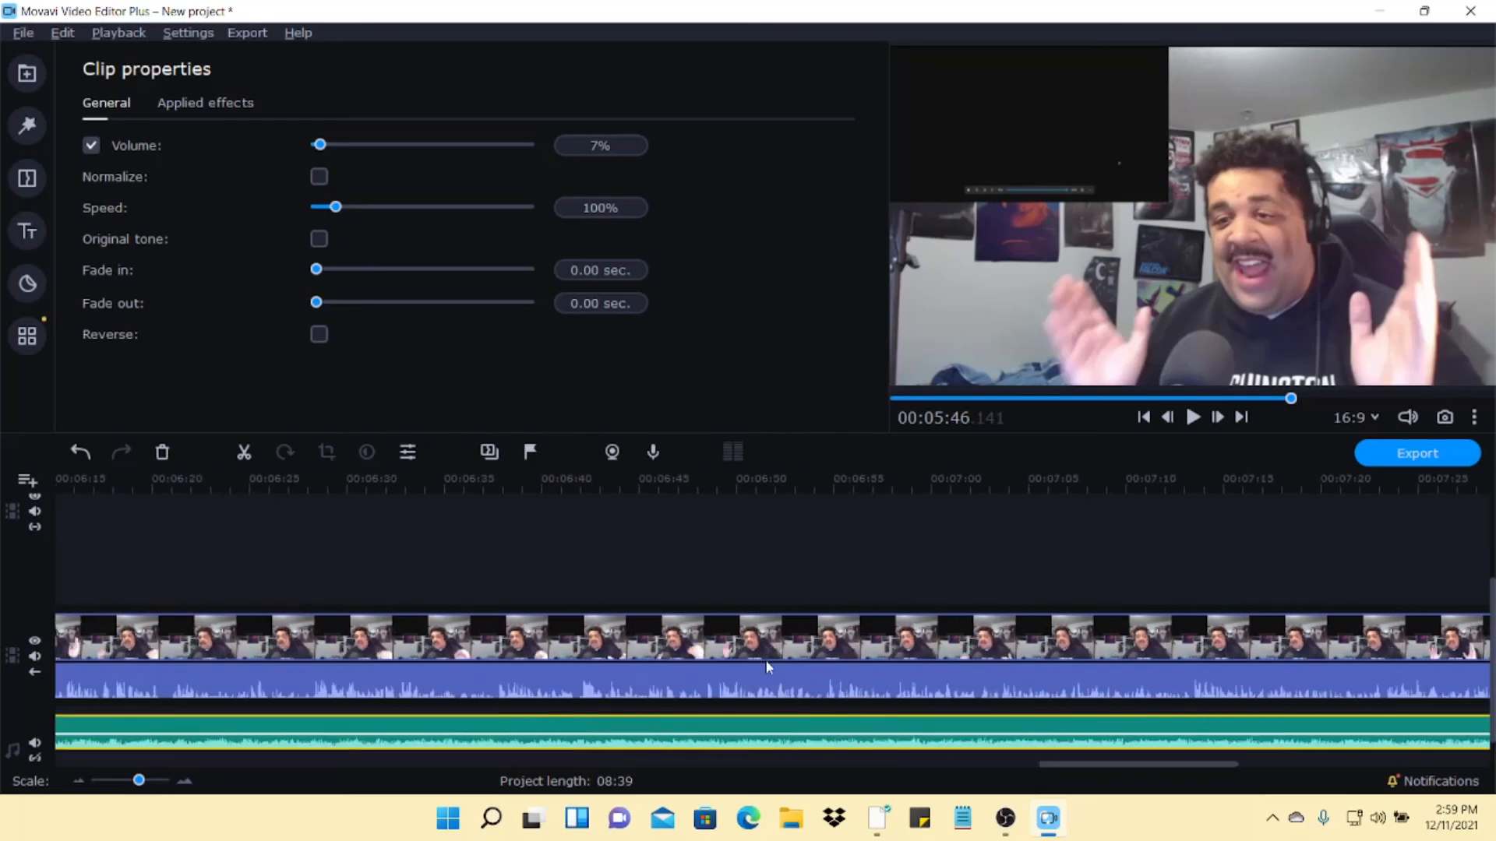
{"action": "scroll", "coordinate": [736, 717], "scroll_direction": "left", "scroll_amount": 5}
{"action": "scroll", "coordinate": [484, 530], "scroll_direction": "left", "scroll_amount": 20}
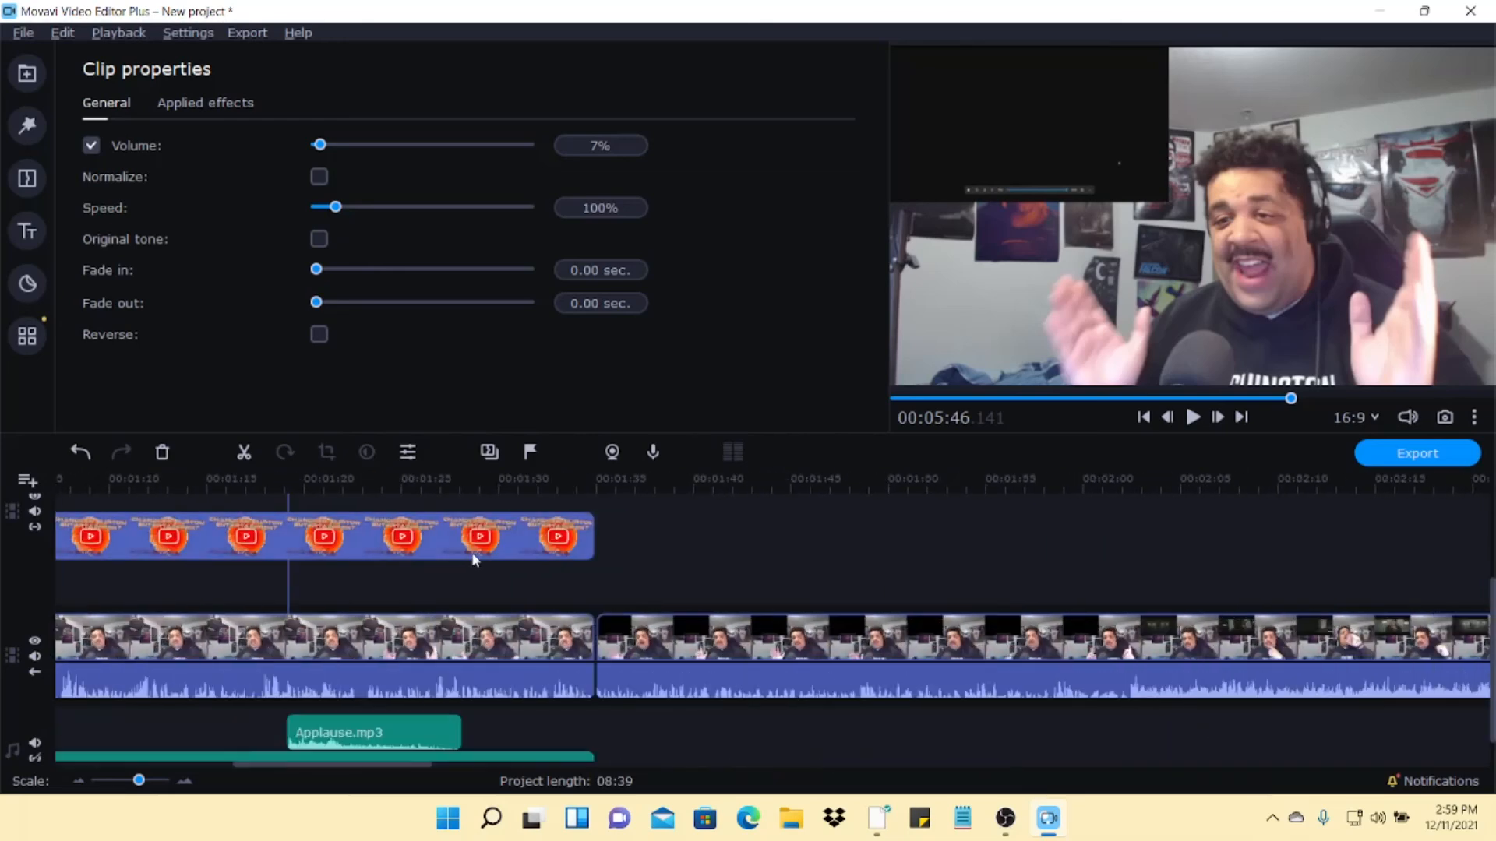
{"action": "left_click", "coordinate": [562, 540]}
{"action": "left_click_drag", "start_coordinate": [588, 535], "coordinate": [1289, 588]}
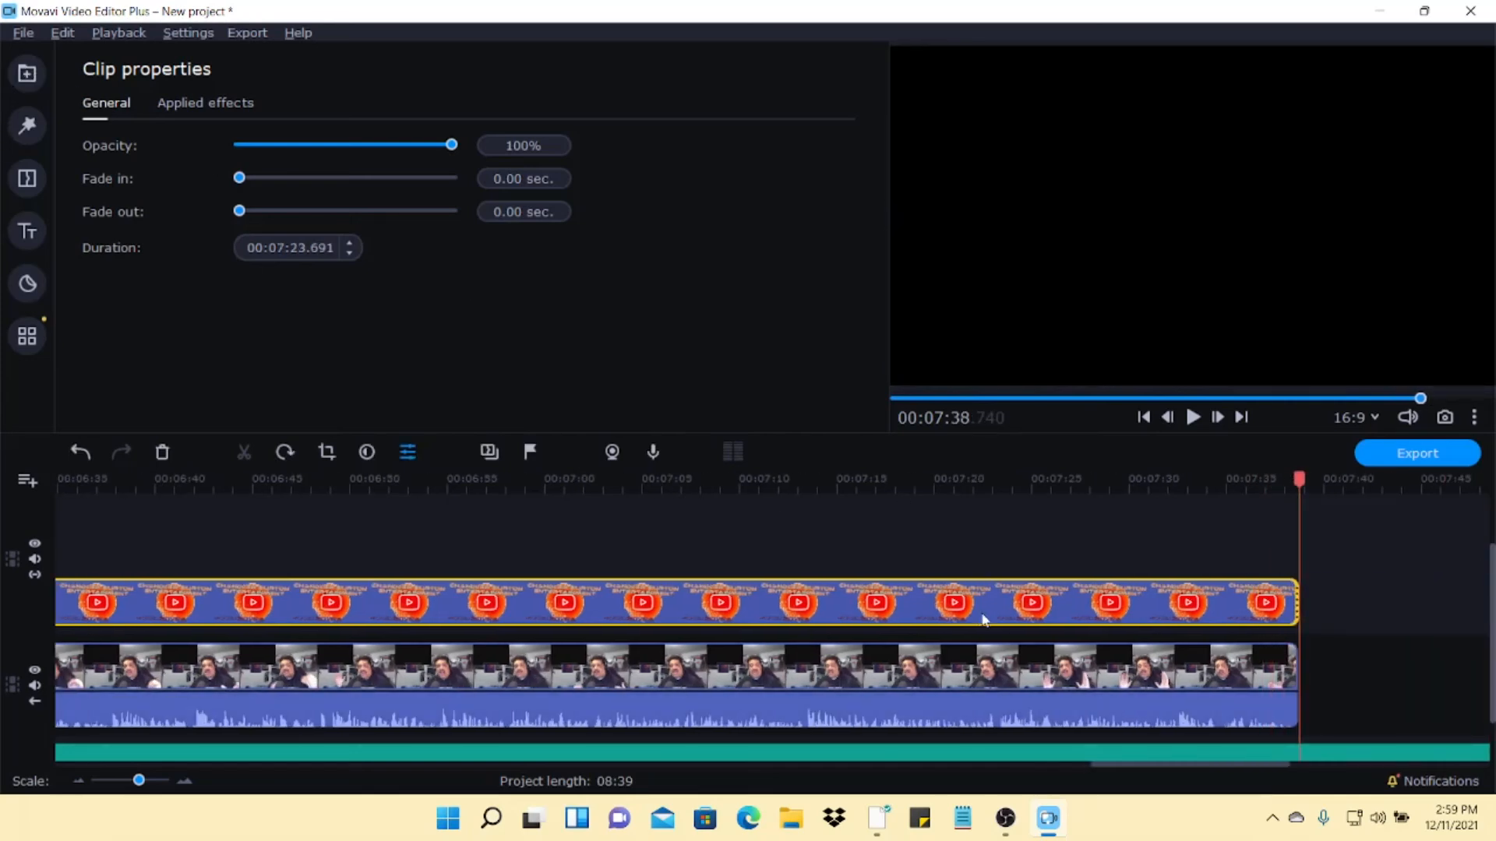
- Add the Cabin Boy Jumped Ship logo image right after the Patreon overlay and shrink it into the picture's lower-left corner
{"action": "left_click", "coordinate": [25, 72]}
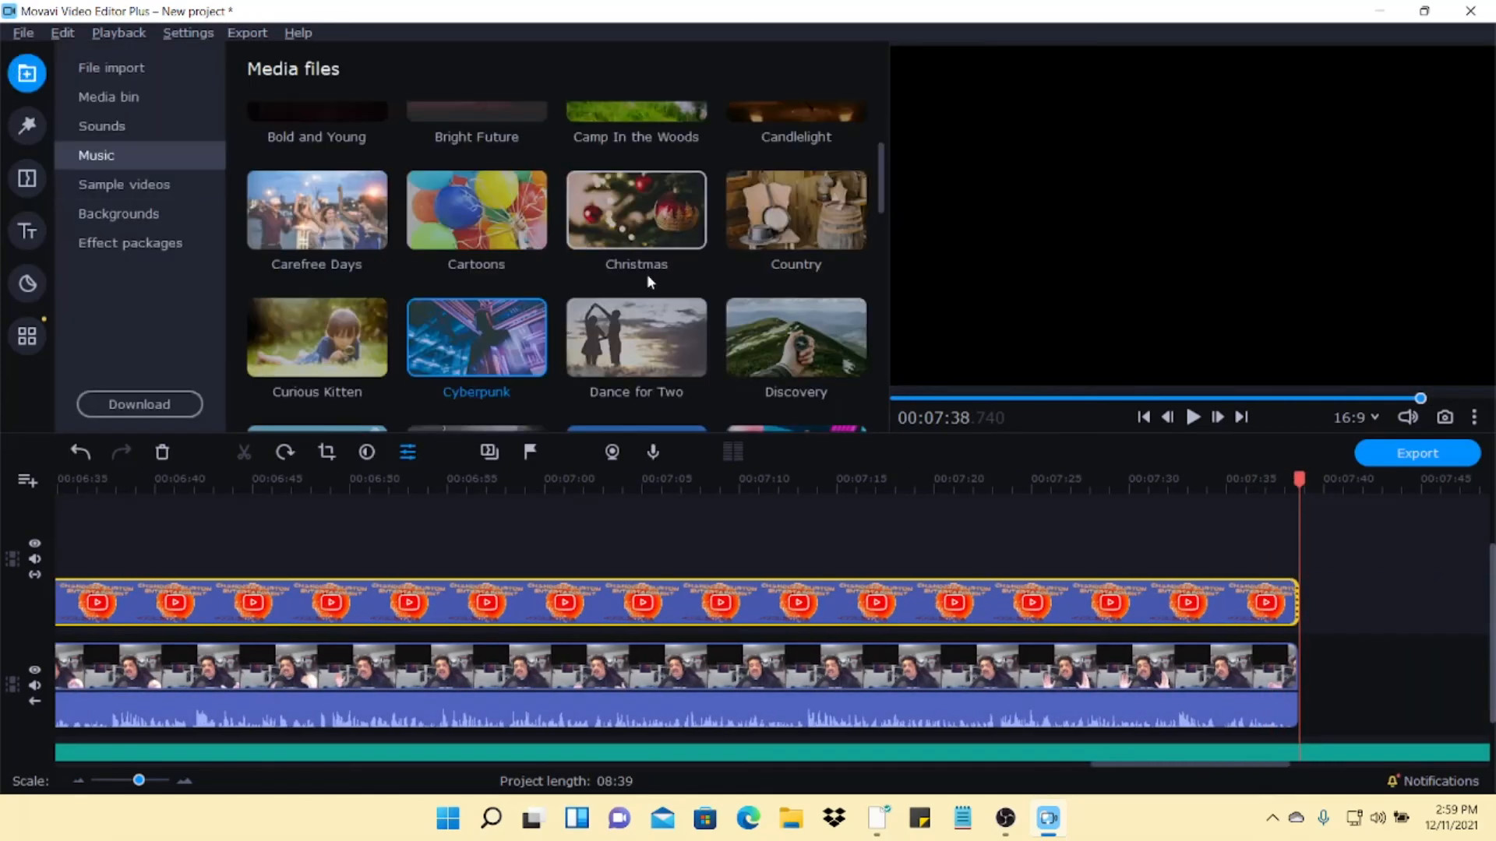
{"action": "left_click", "coordinate": [86, 99]}
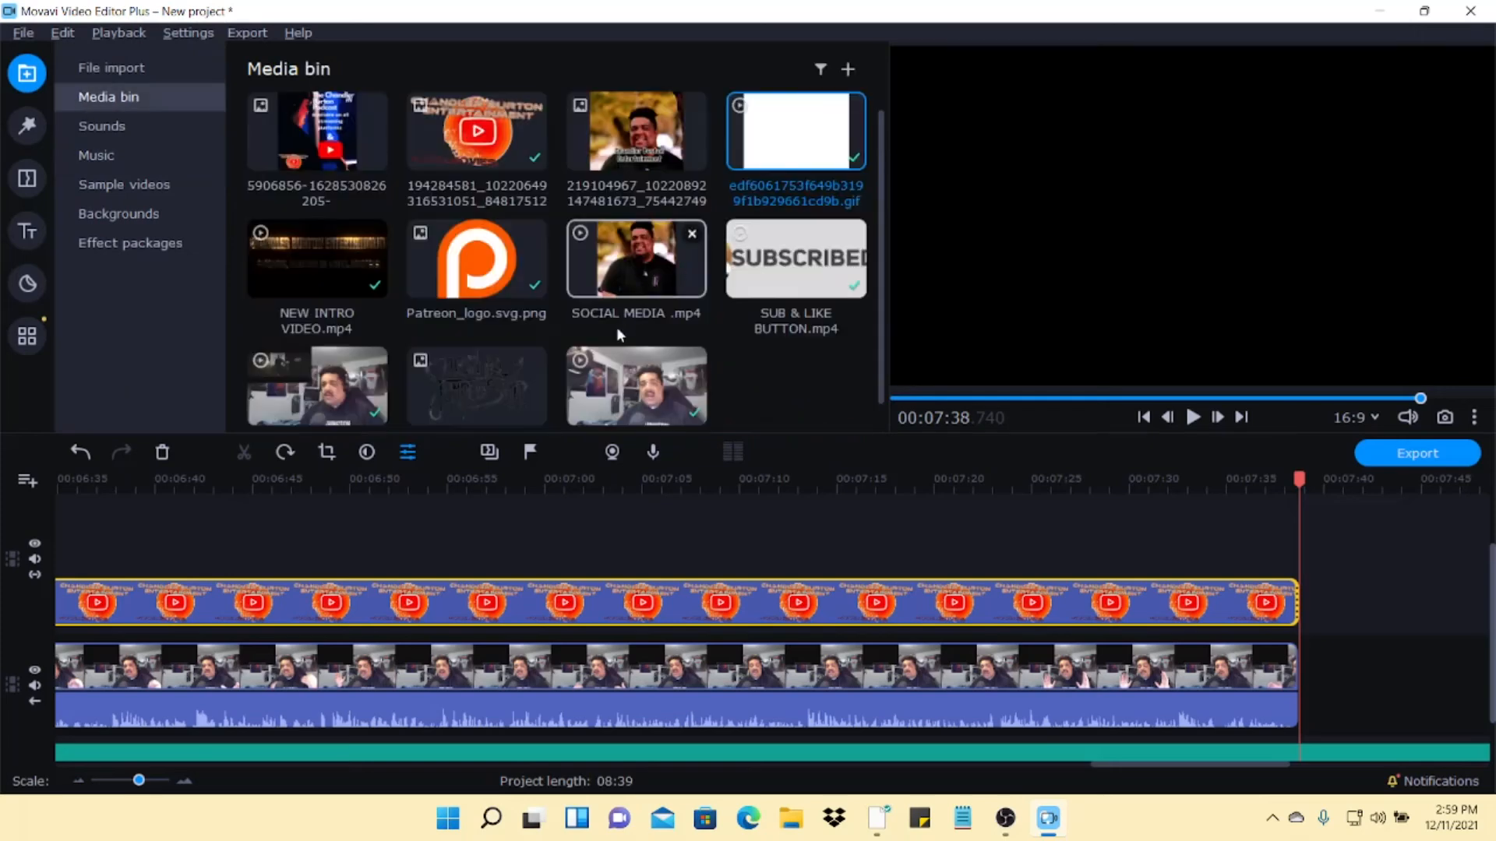
{"action": "scroll", "coordinate": [616, 325], "scroll_direction": "down", "scroll_amount": 1}
{"action": "left_click_drag", "start_coordinate": [461, 371], "coordinate": [1336, 681]}
{"action": "left_click_drag", "start_coordinate": [1318, 567], "coordinate": [1025, 530]}
{"action": "left_click_drag", "start_coordinate": [1488, 48], "coordinate": [1079, 278]}
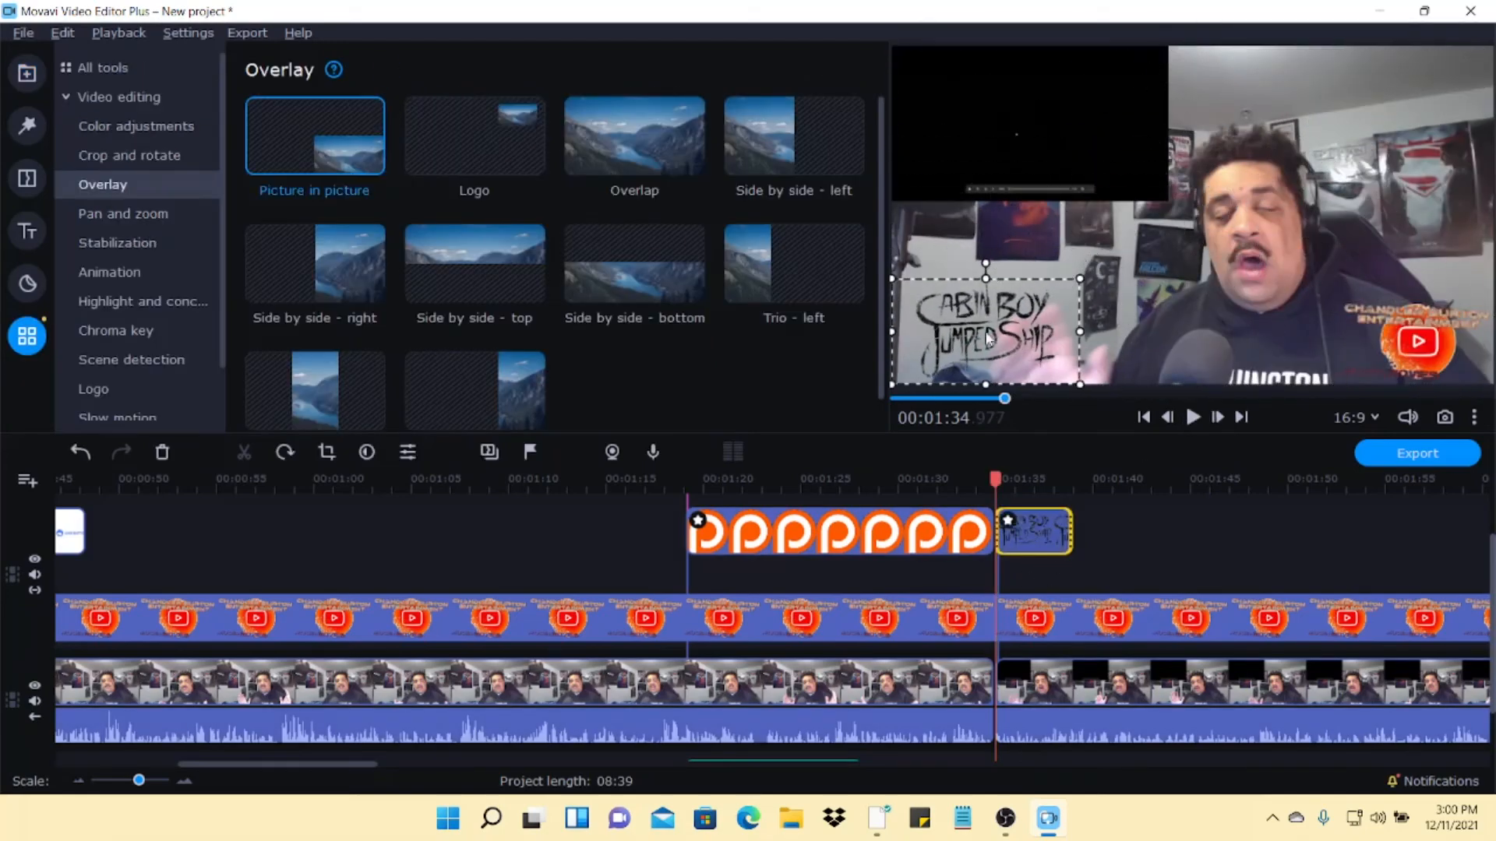
{"action": "left_click_drag", "start_coordinate": [980, 335], "coordinate": [988, 327]}
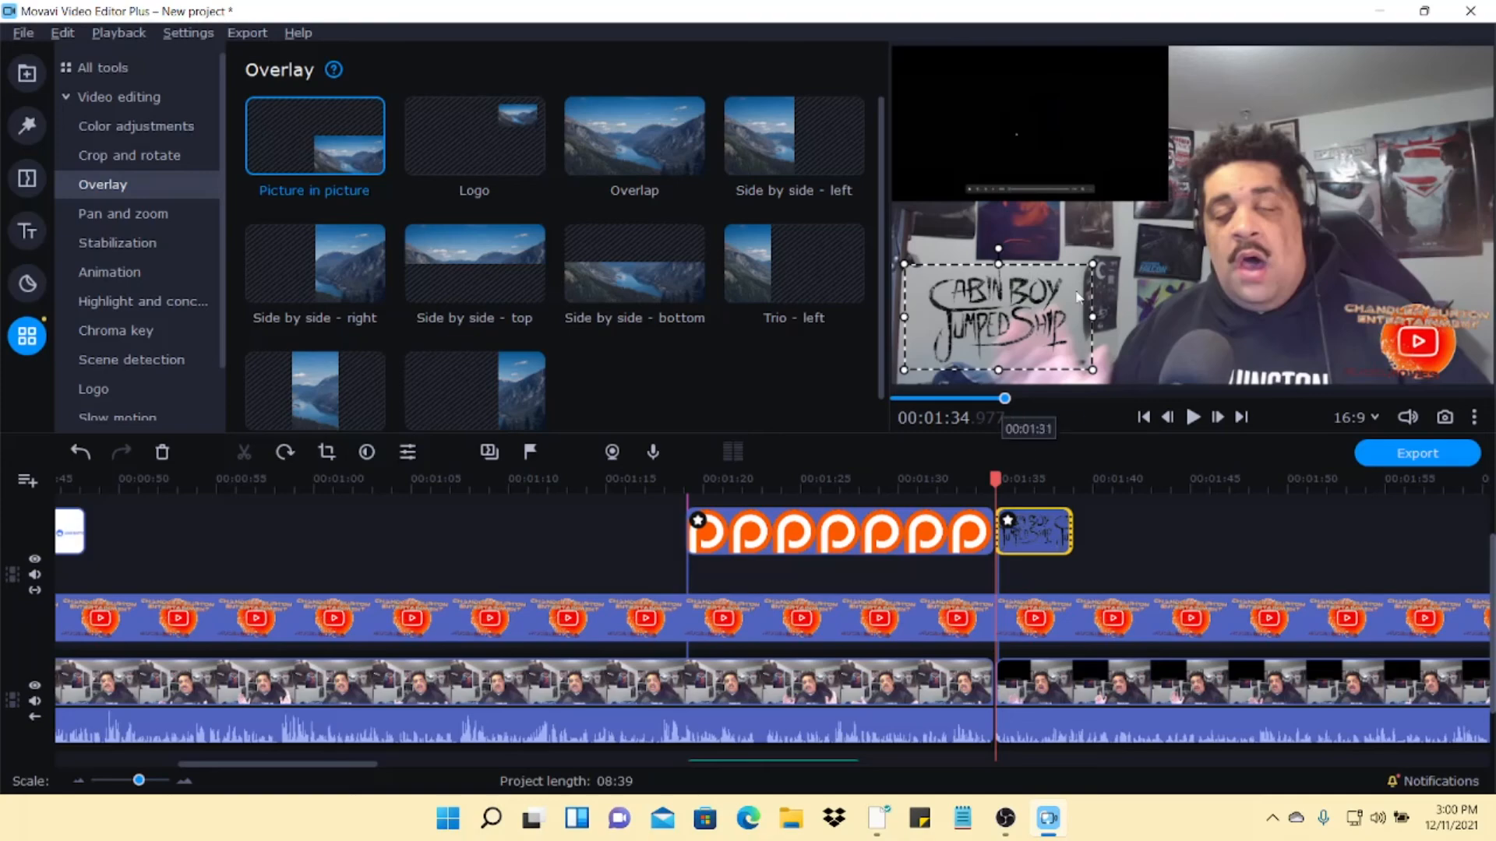
- Extend the Cabin Boy Jumped Ship logo overlay to the main clip's end at about 00:07:38
{"action": "left_click_drag", "start_coordinate": [1062, 535], "coordinate": [1488, 534]}
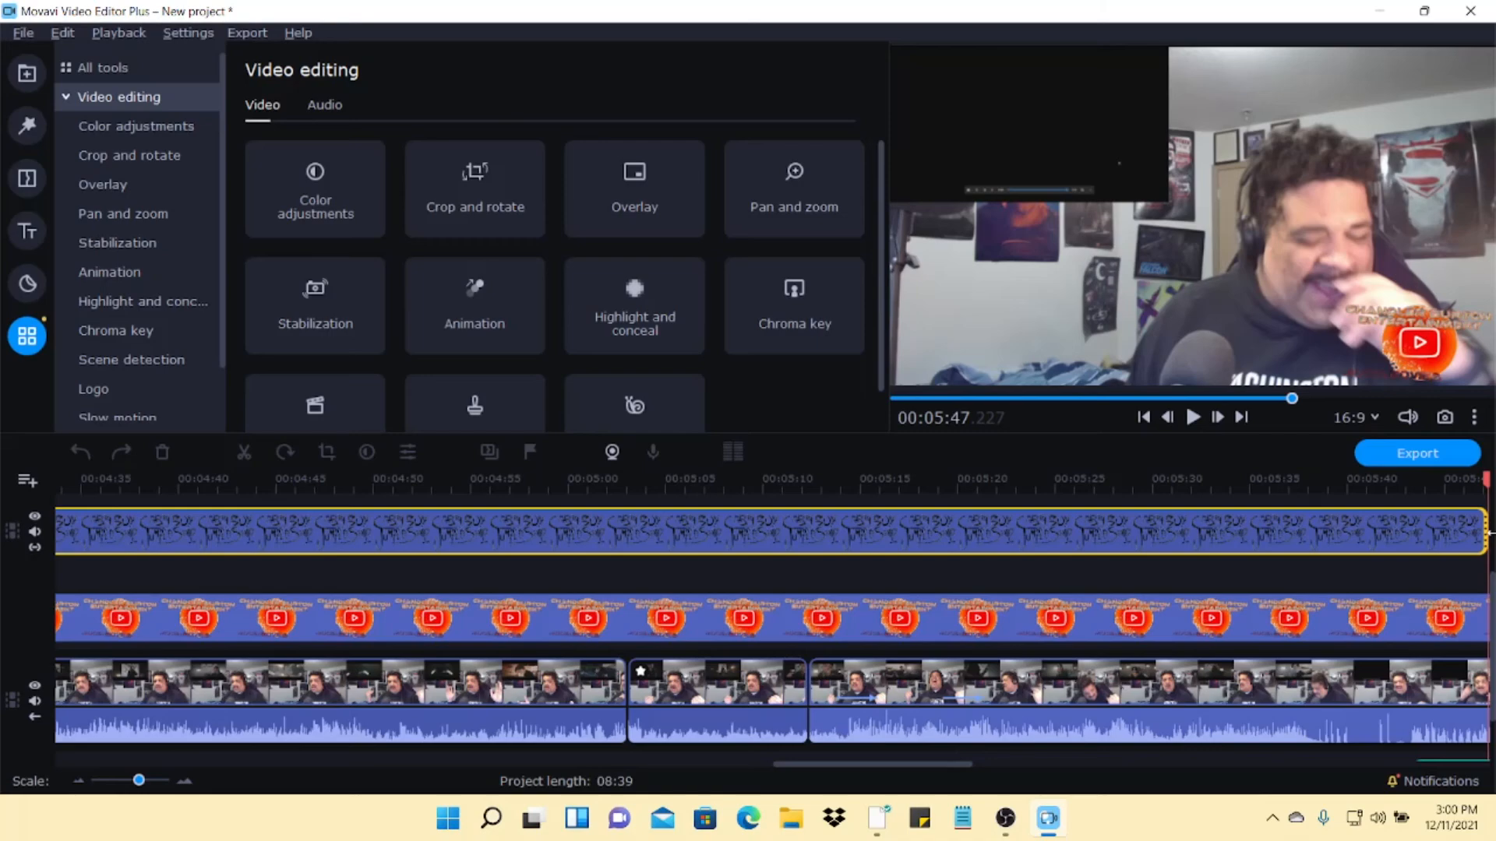
{"action": "left_click_drag", "start_coordinate": [1488, 533], "coordinate": [1259, 532]}
- Play back the close-ups starting at about 00:02:25 and 00:02:49 to check how the logo overlays sit over them
{"action": "scroll", "coordinate": [739, 676], "scroll_direction": "up", "scroll_amount": 12}
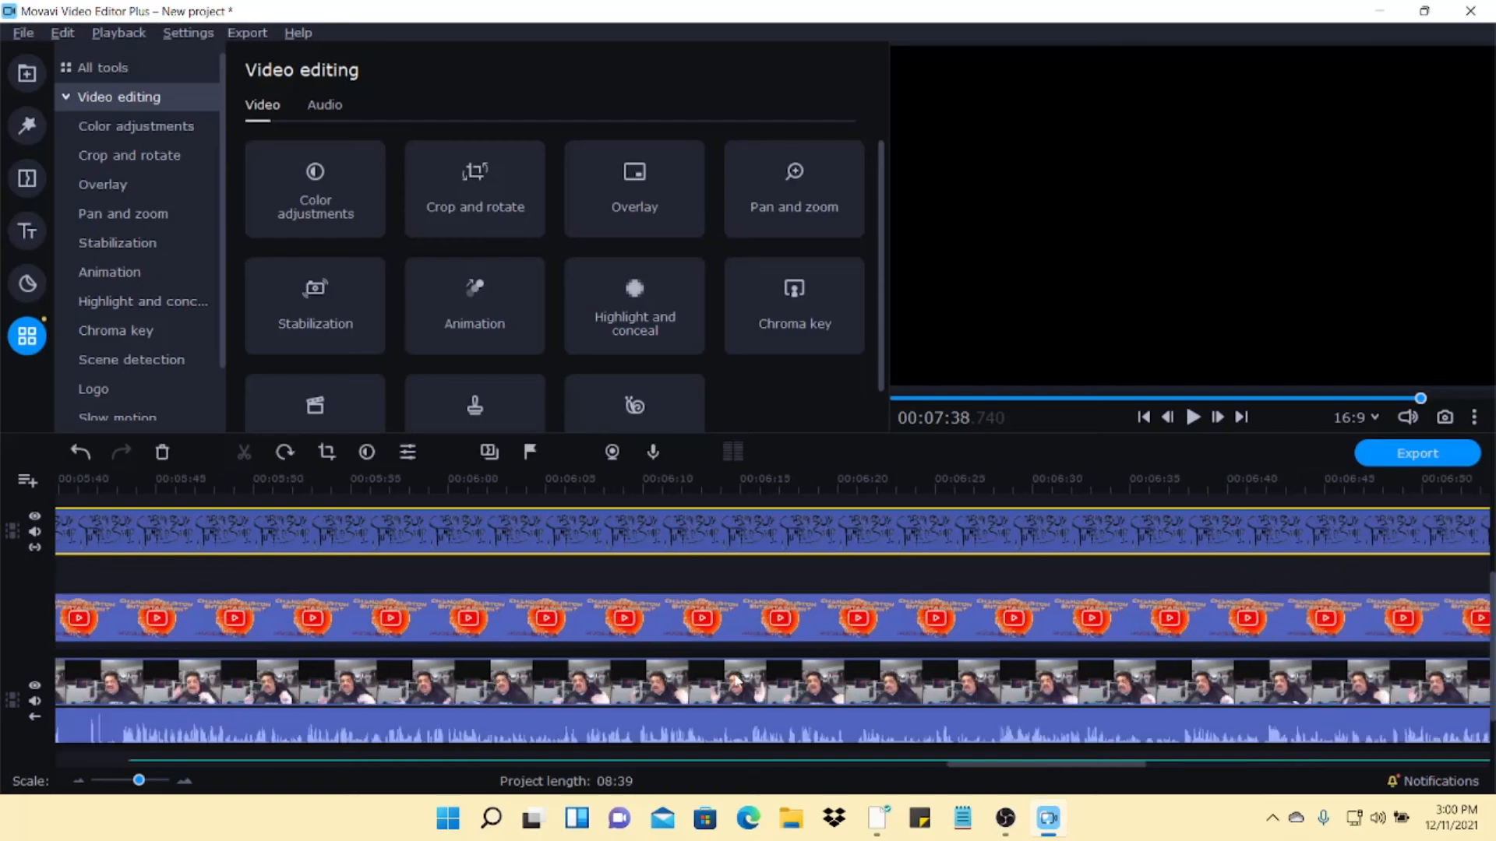
{"action": "scroll", "coordinate": [732, 679], "scroll_direction": "up", "scroll_amount": 5}
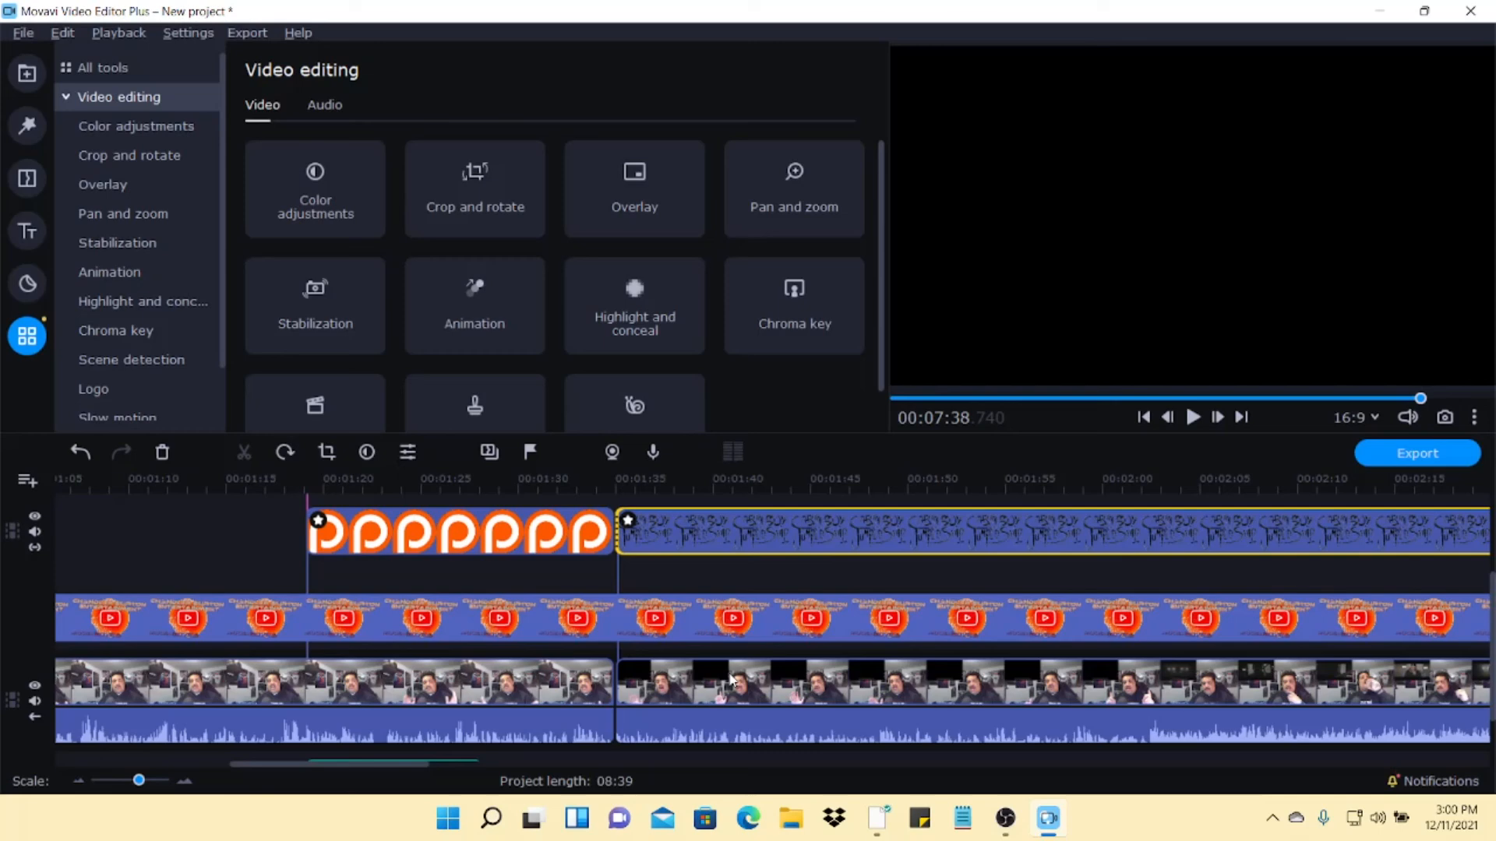
{"action": "scroll", "coordinate": [982, 666], "scroll_direction": "down", "scroll_amount": 2}
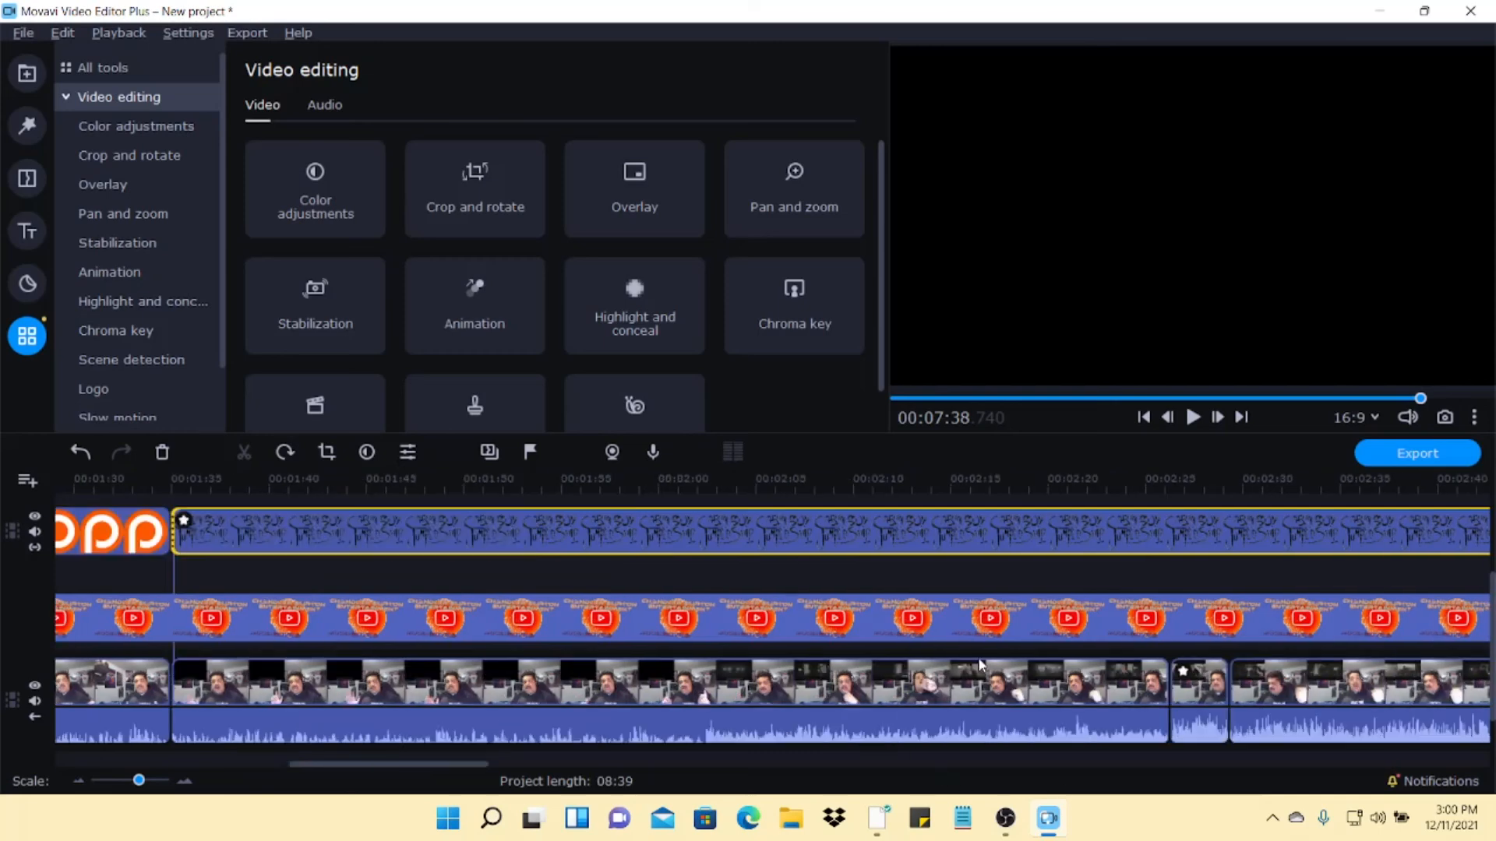
{"action": "scroll", "coordinate": [878, 705], "scroll_direction": "down", "scroll_amount": 1}
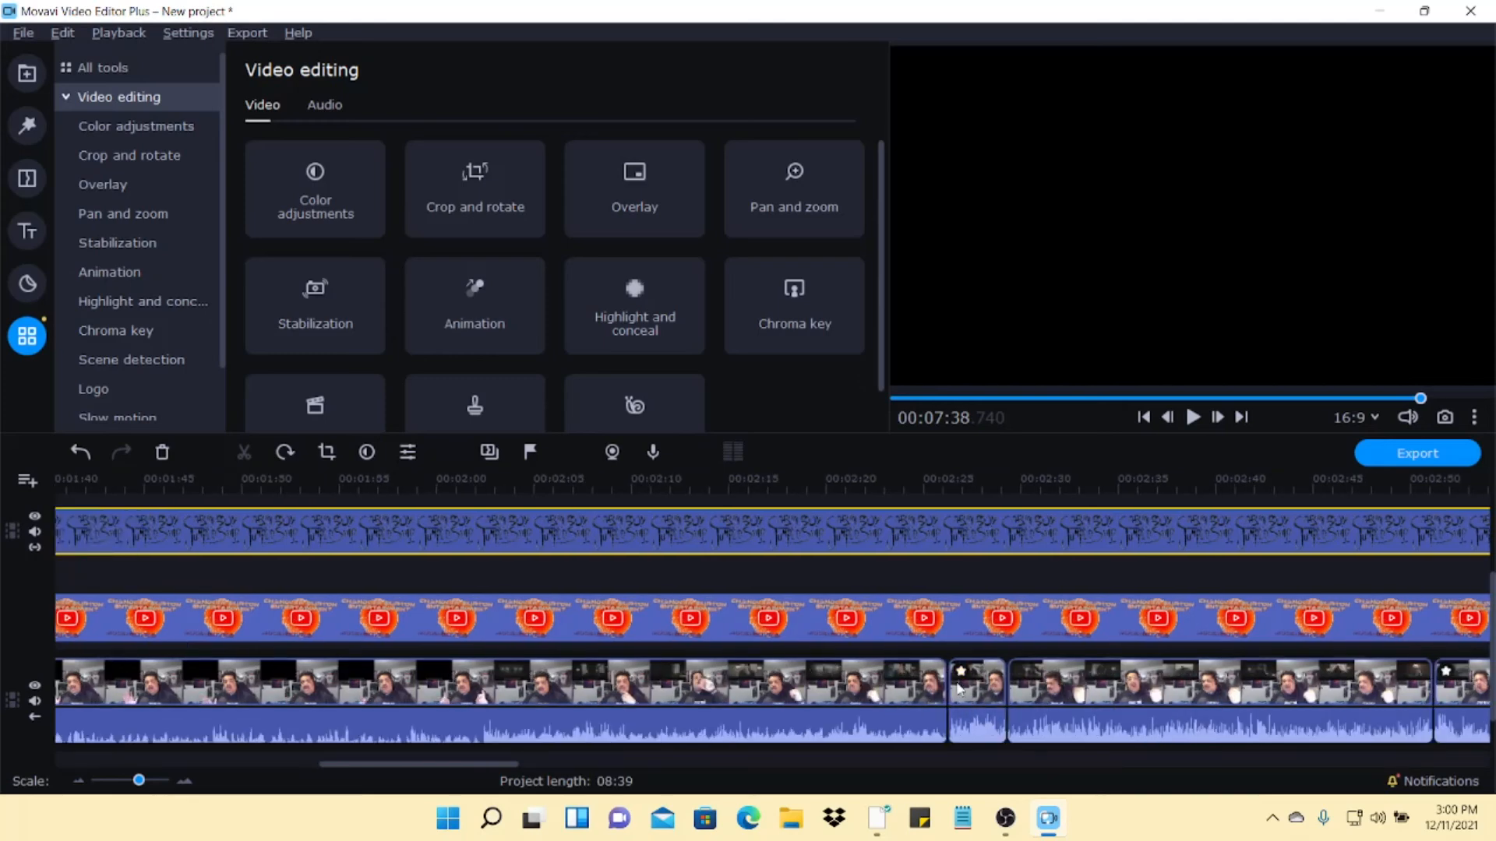
{"action": "left_click", "coordinate": [918, 689]}
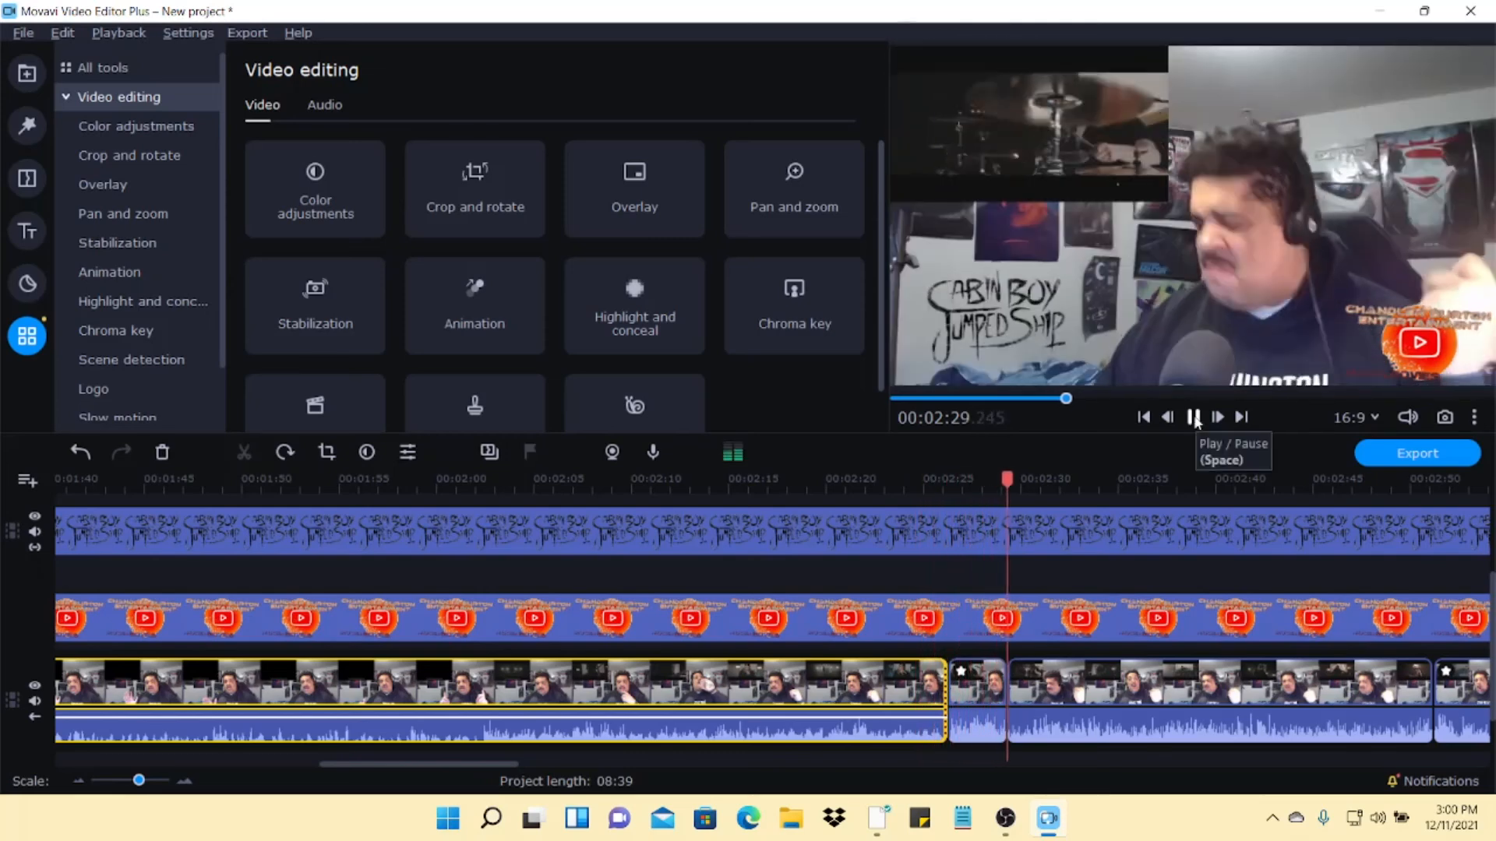
{"action": "scroll", "coordinate": [1192, 532], "scroll_direction": "down", "scroll_amount": 3}
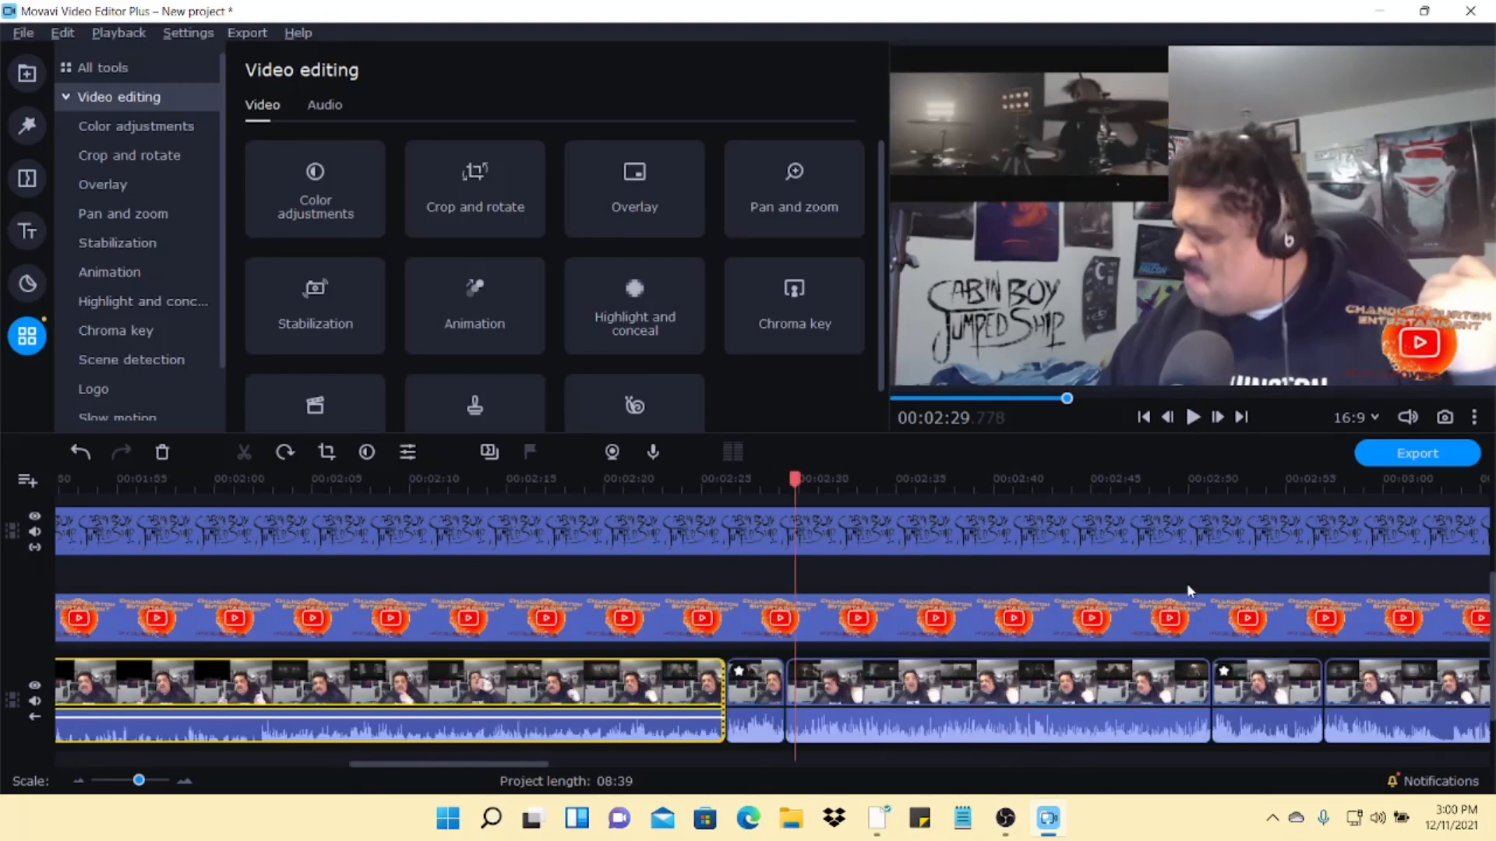
{"action": "left_click", "coordinate": [1174, 680]}
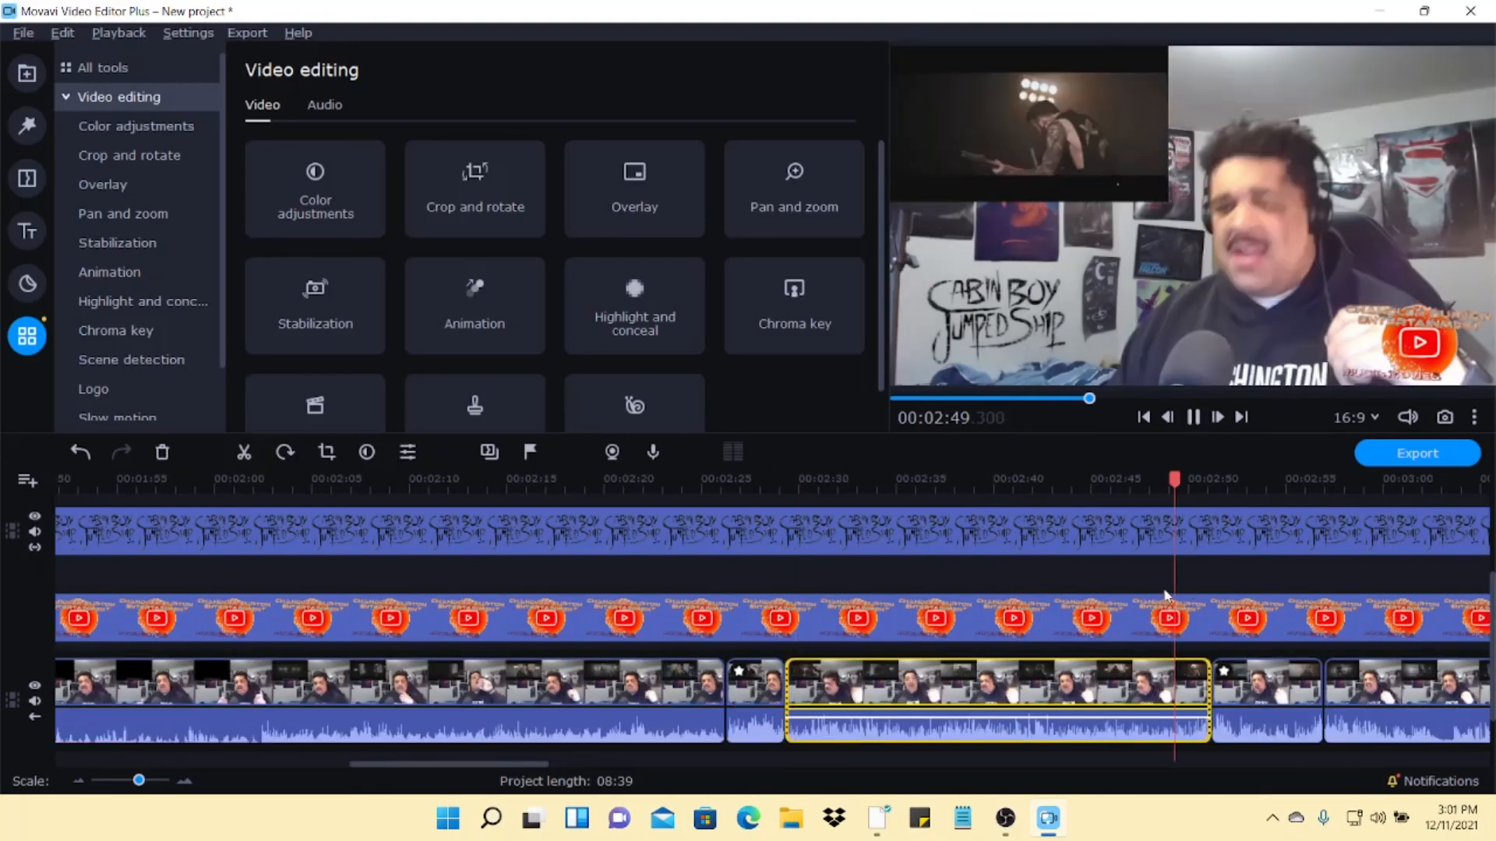
{"action": "scroll", "coordinate": [1167, 592], "scroll_direction": "down", "scroll_amount": 6}
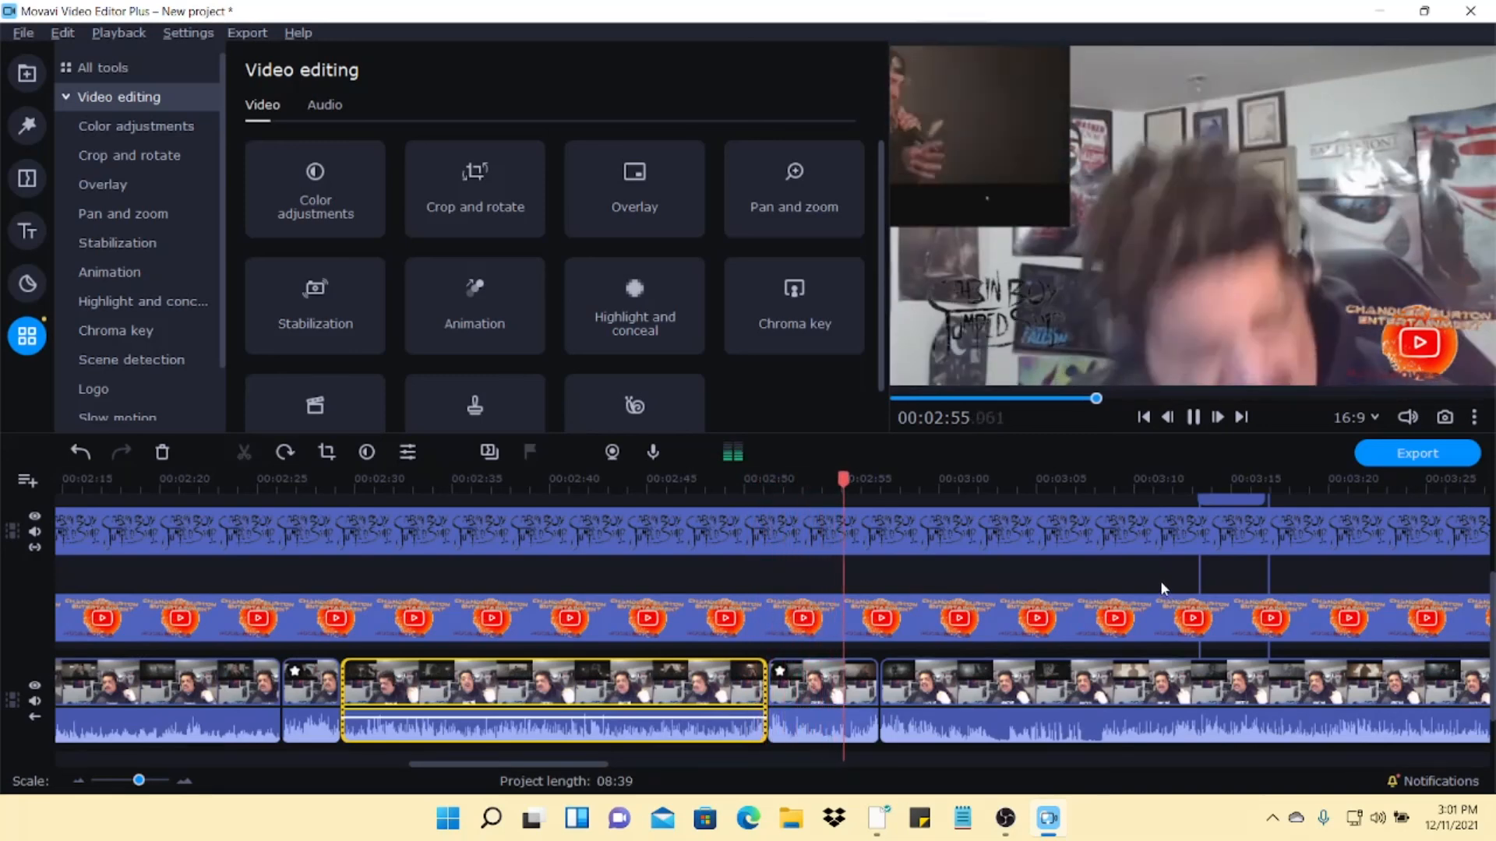
{"action": "left_click", "coordinate": [1194, 418]}
- Review the overlays by playing back the sections from about 00:03:12, 00:03:41 and the close-up ending around 00:04:12
{"action": "scroll", "coordinate": [1146, 568], "scroll_direction": "down", "scroll_amount": 3}
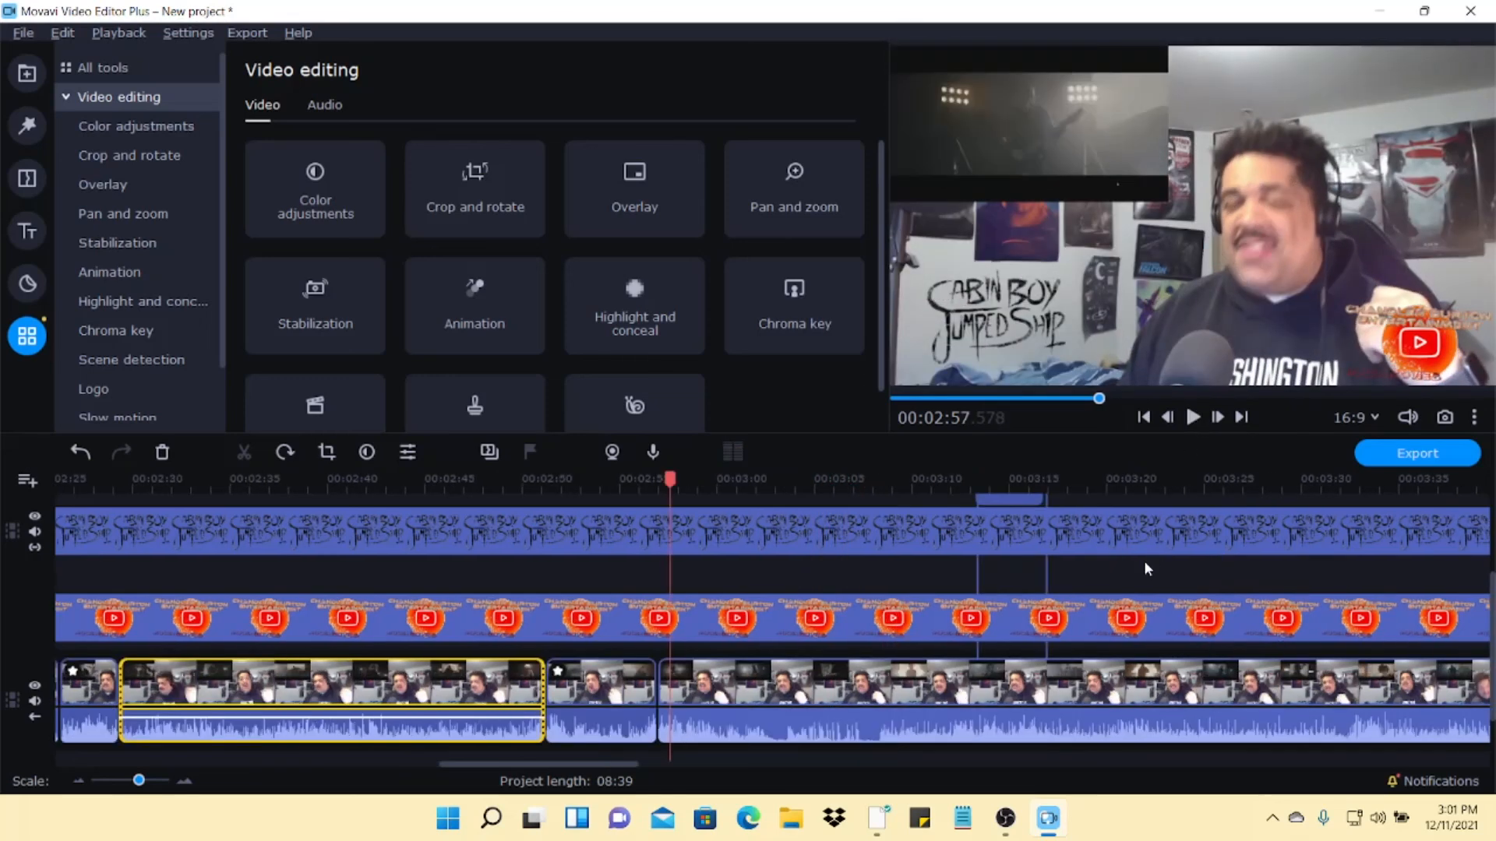
{"action": "left_click", "coordinate": [951, 683]}
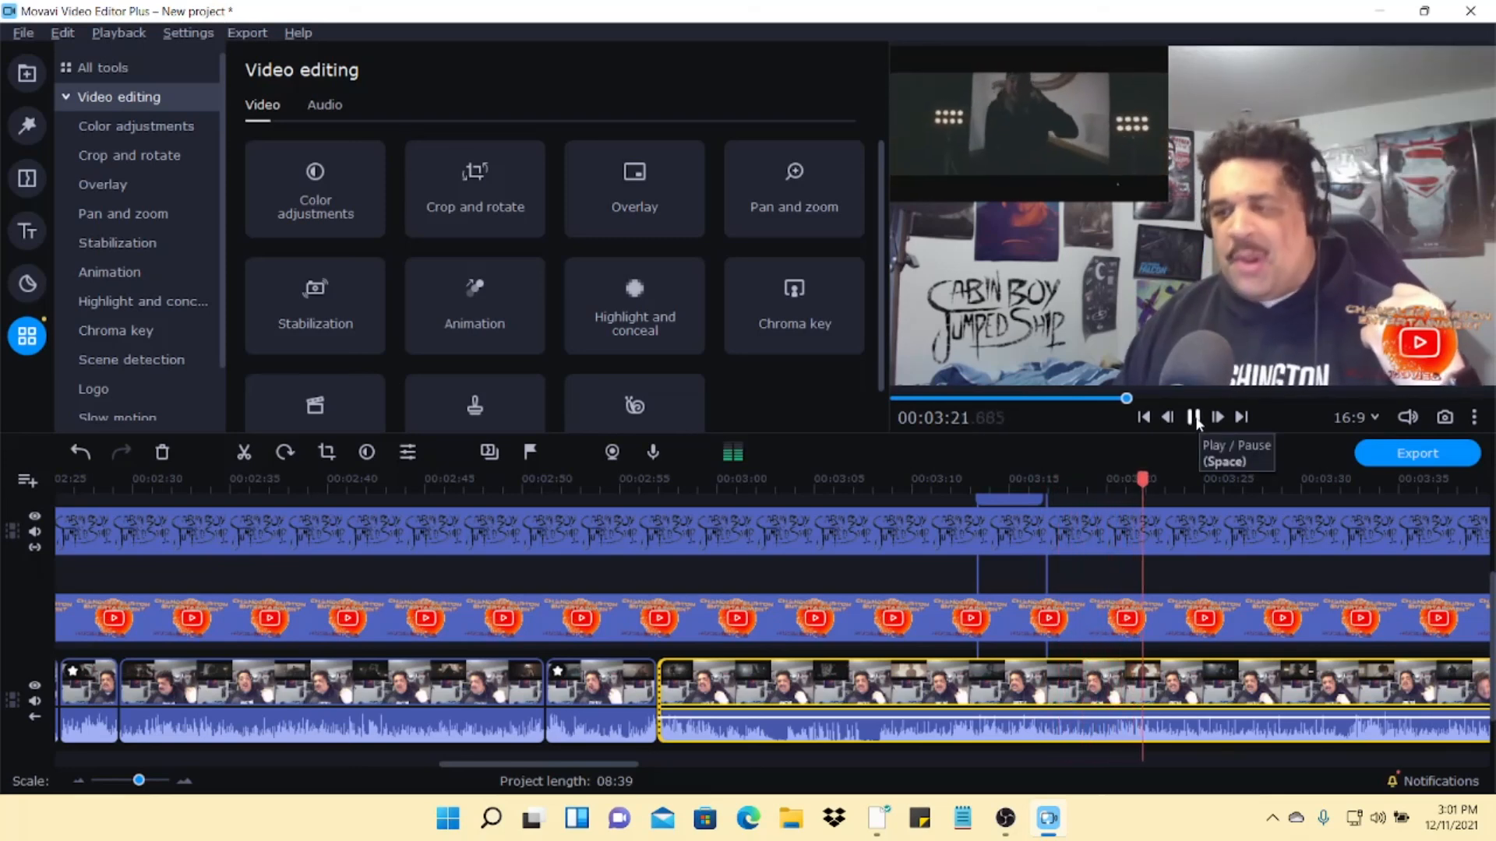
{"action": "left_click", "coordinate": [1193, 419]}
{"action": "scroll", "coordinate": [1145, 553], "scroll_direction": "right", "scroll_amount": 5}
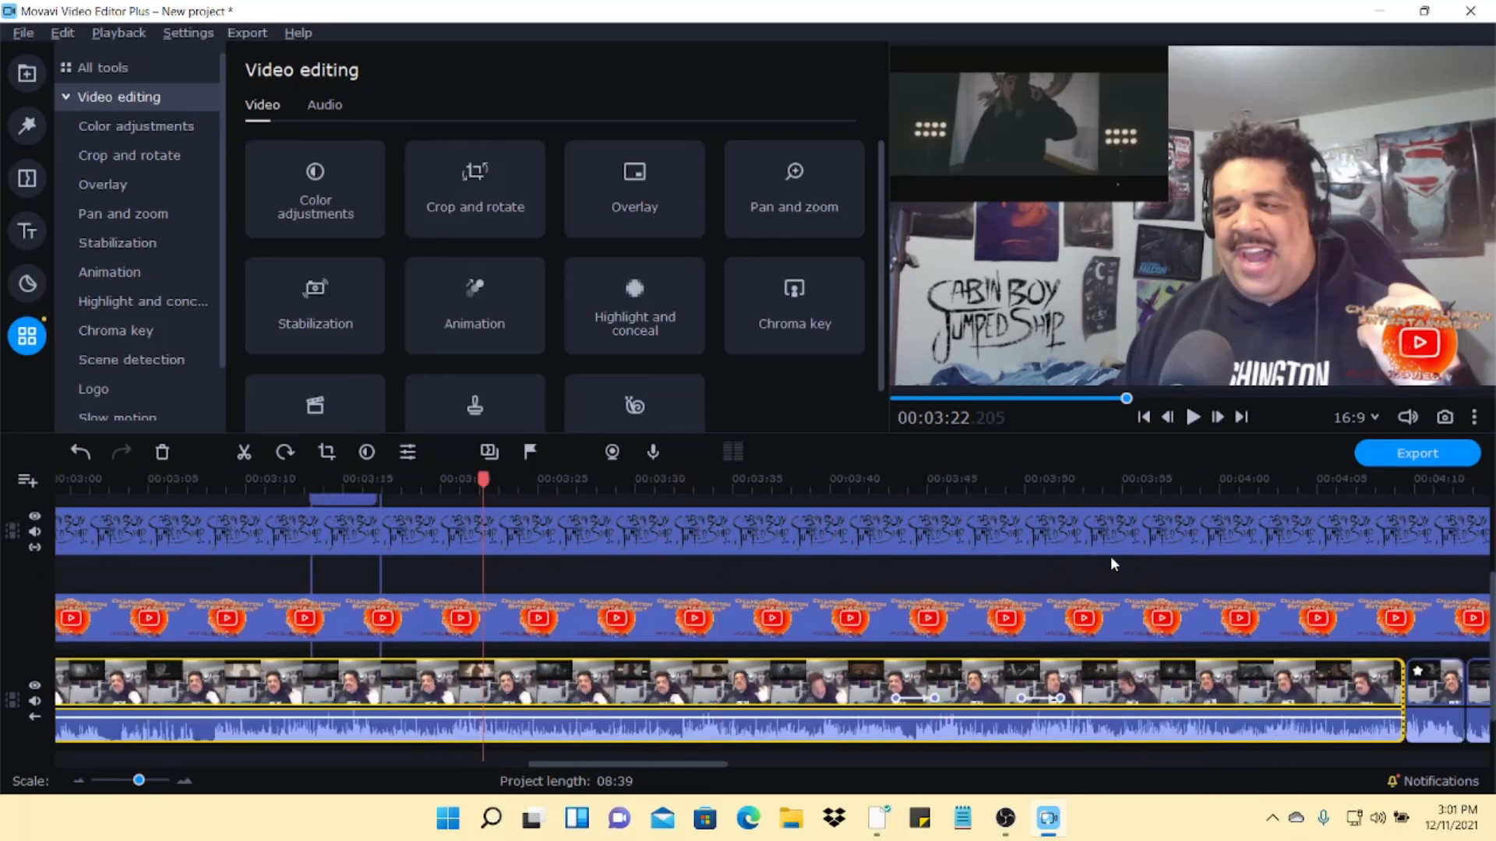
{"action": "left_click", "coordinate": [850, 682]}
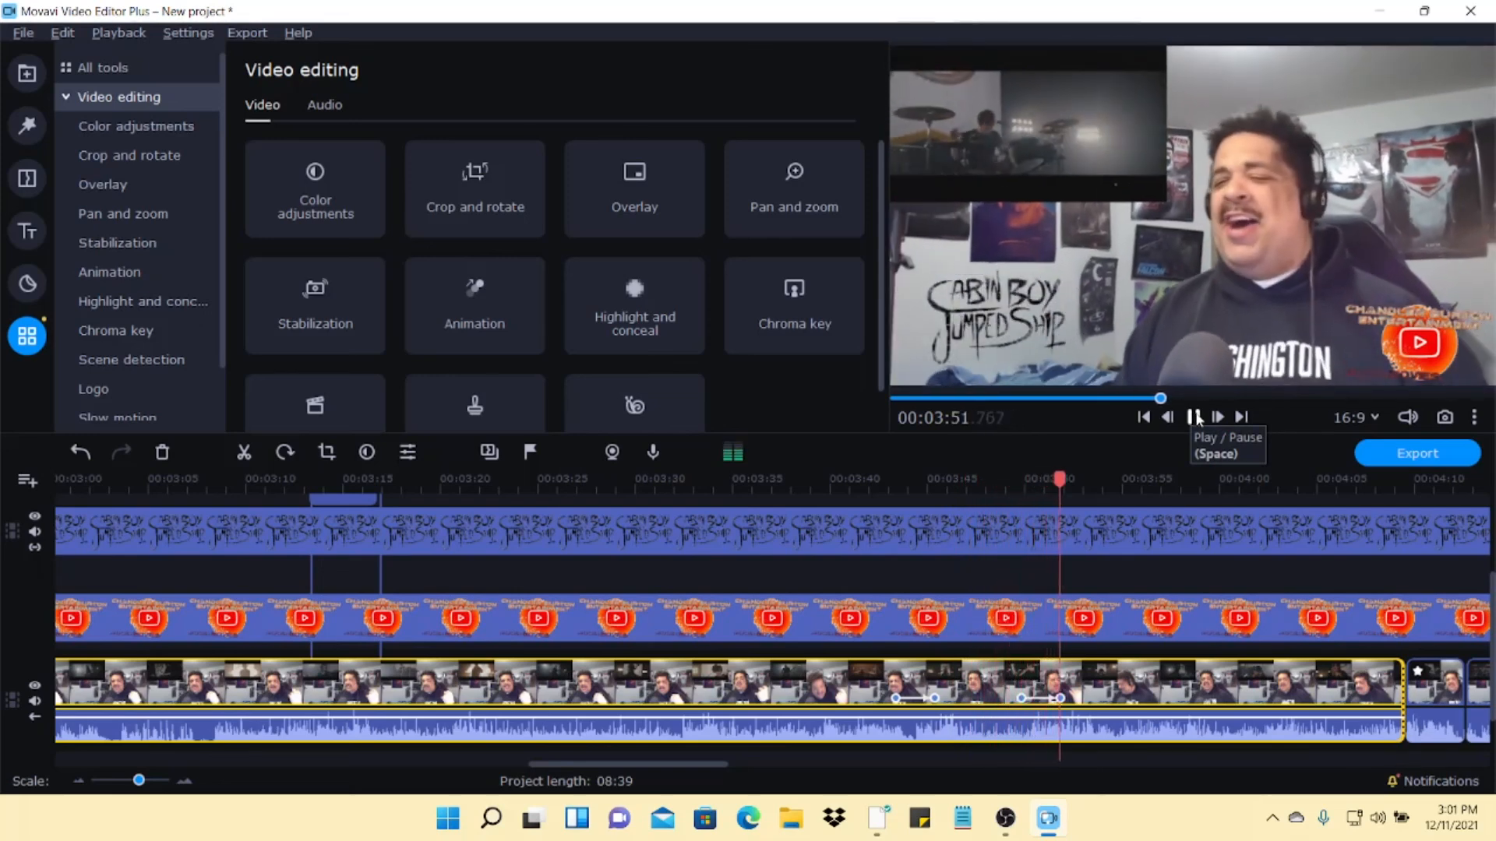
{"action": "left_click", "coordinate": [1194, 419]}
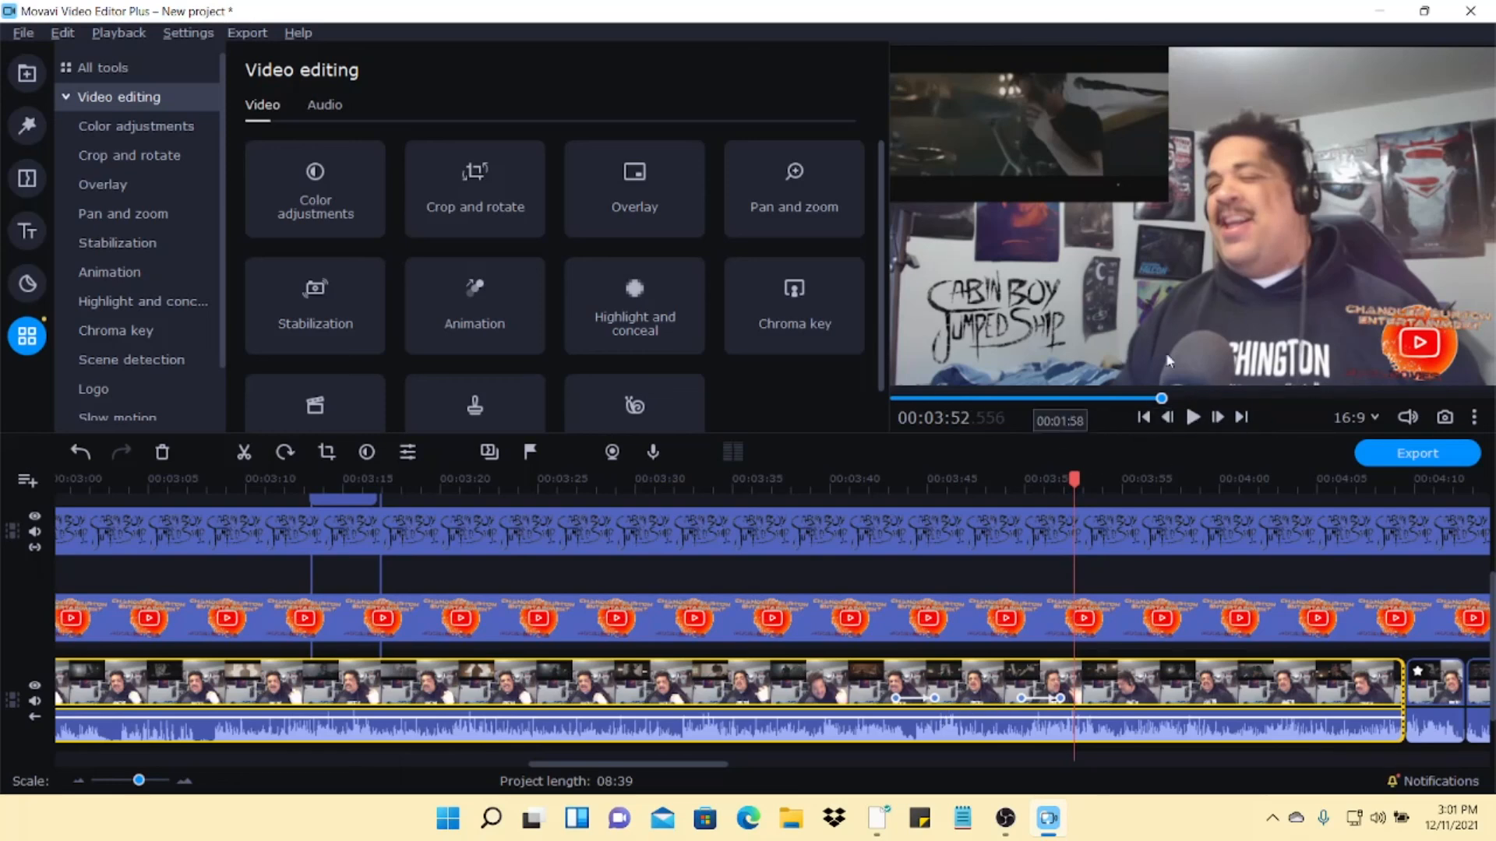
{"action": "scroll", "coordinate": [1219, 620], "scroll_direction": "down", "scroll_amount": 3}
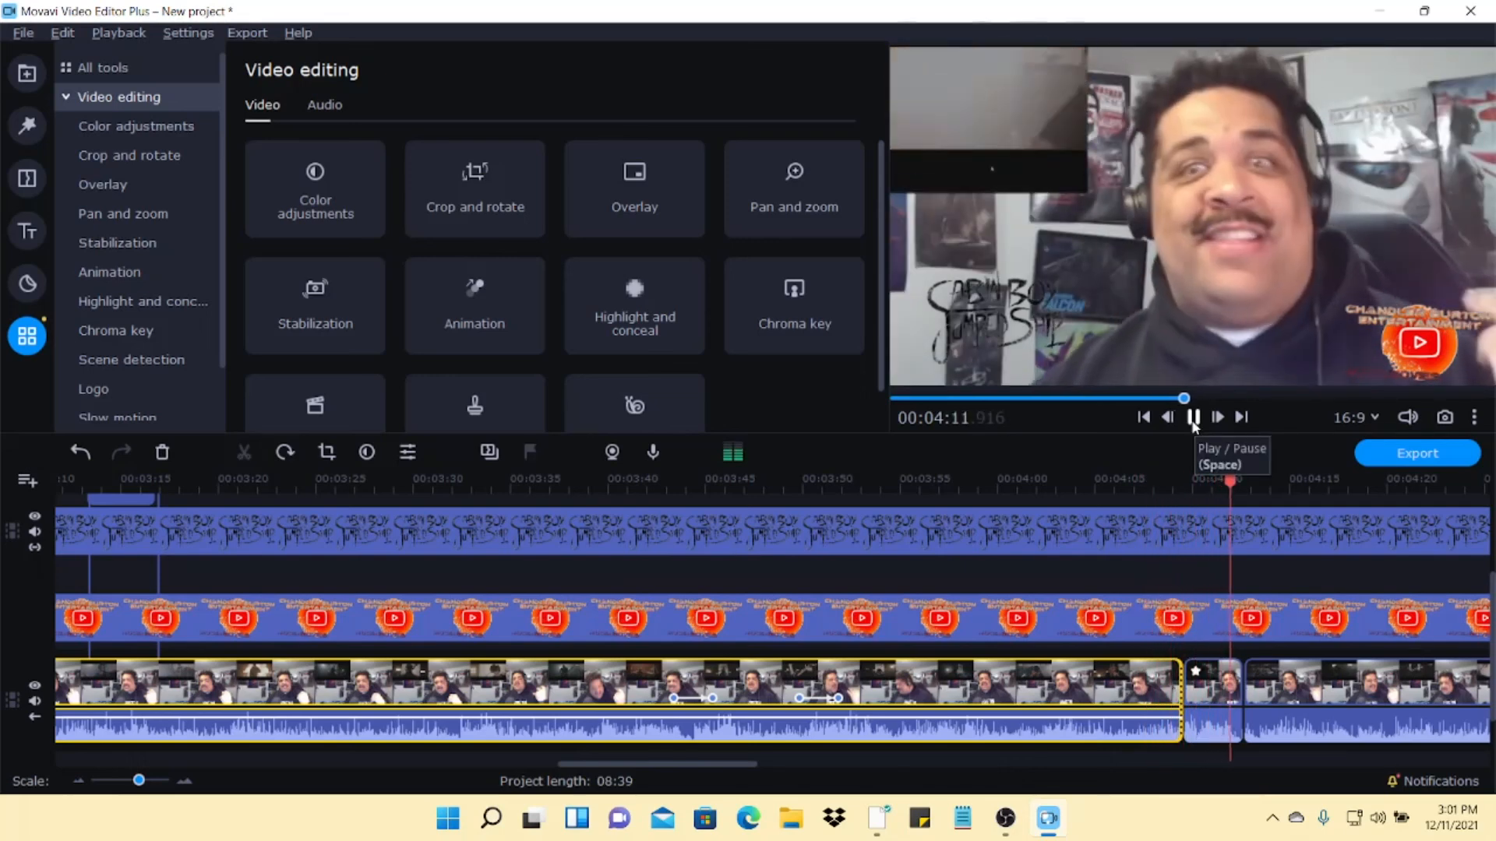
{"action": "left_click", "coordinate": [1193, 419]}
- Check playback of the full-frame music video segment from about 00:05:00, the section near 00:05:20 and the passage from 00:05:42
{"action": "scroll", "coordinate": [1161, 654], "scroll_direction": "down", "scroll_amount": 5}
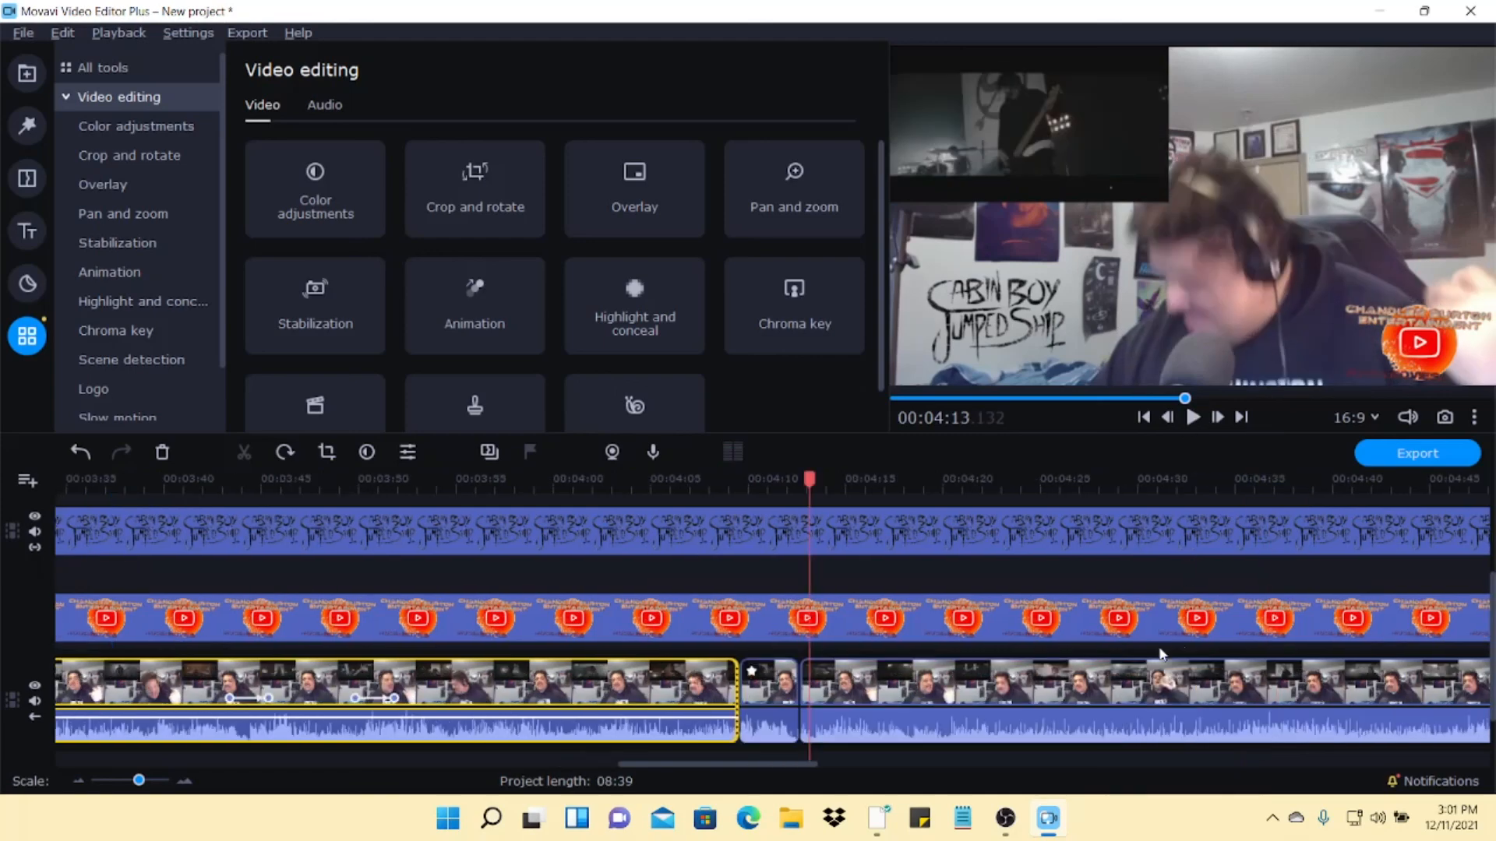
{"action": "scroll", "coordinate": [1118, 729], "scroll_direction": "down", "scroll_amount": 5}
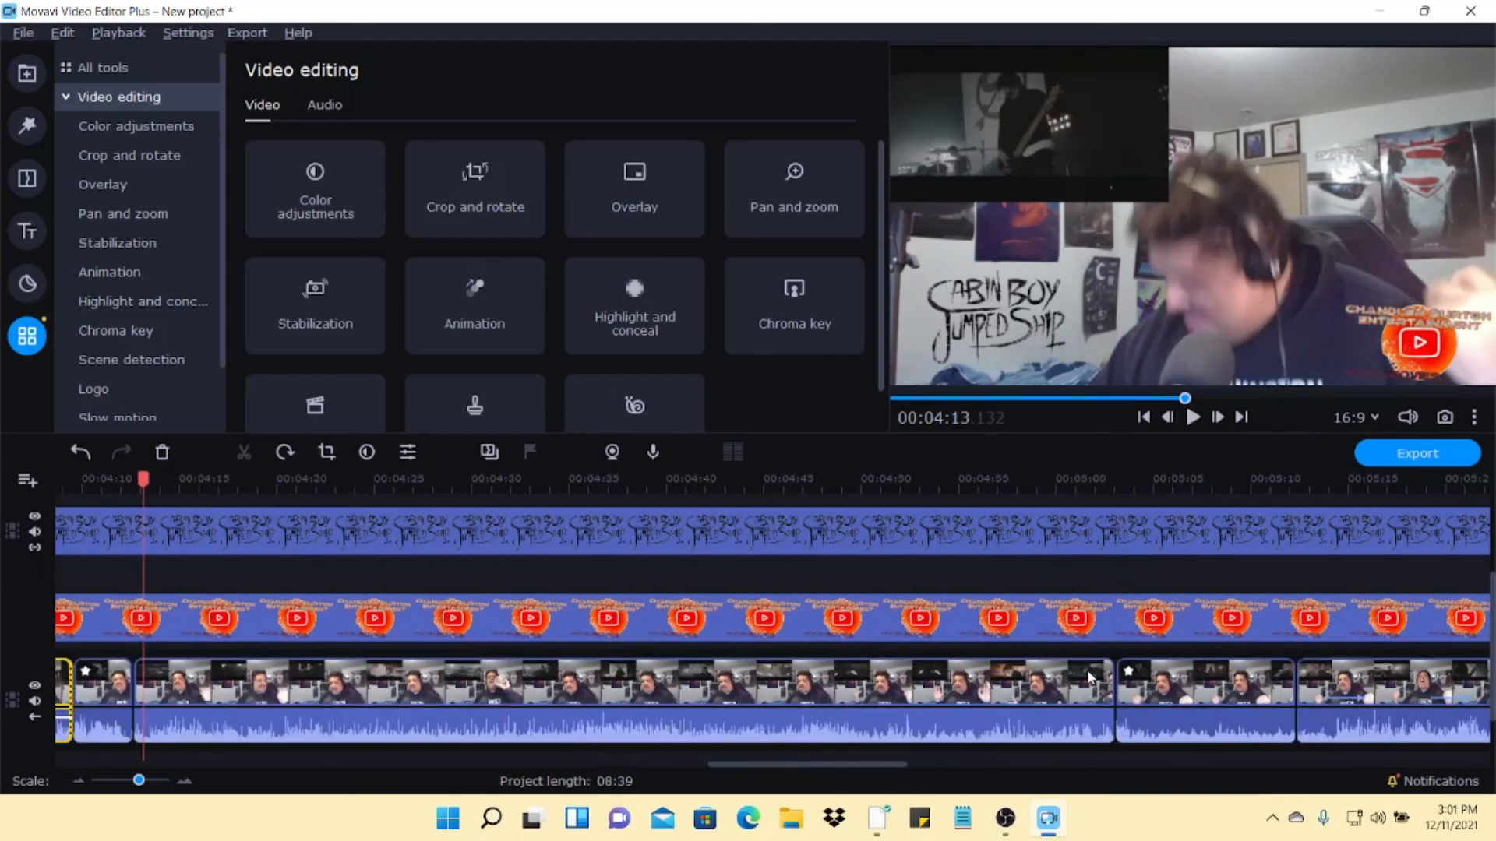
{"action": "left_click", "coordinate": [1089, 678]}
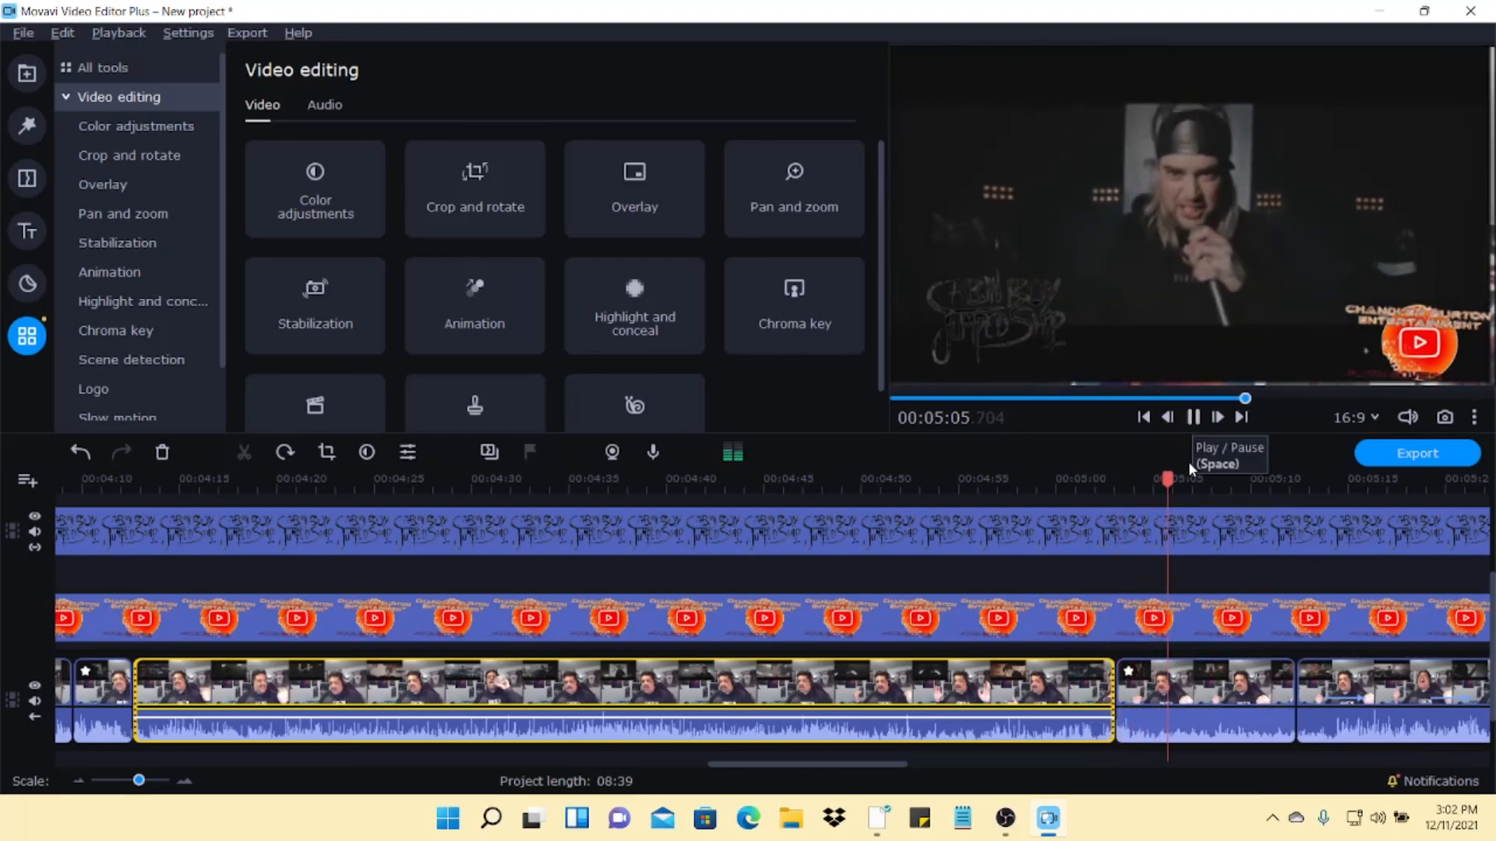
{"action": "scroll", "coordinate": [1194, 519], "scroll_direction": "down", "scroll_amount": 3}
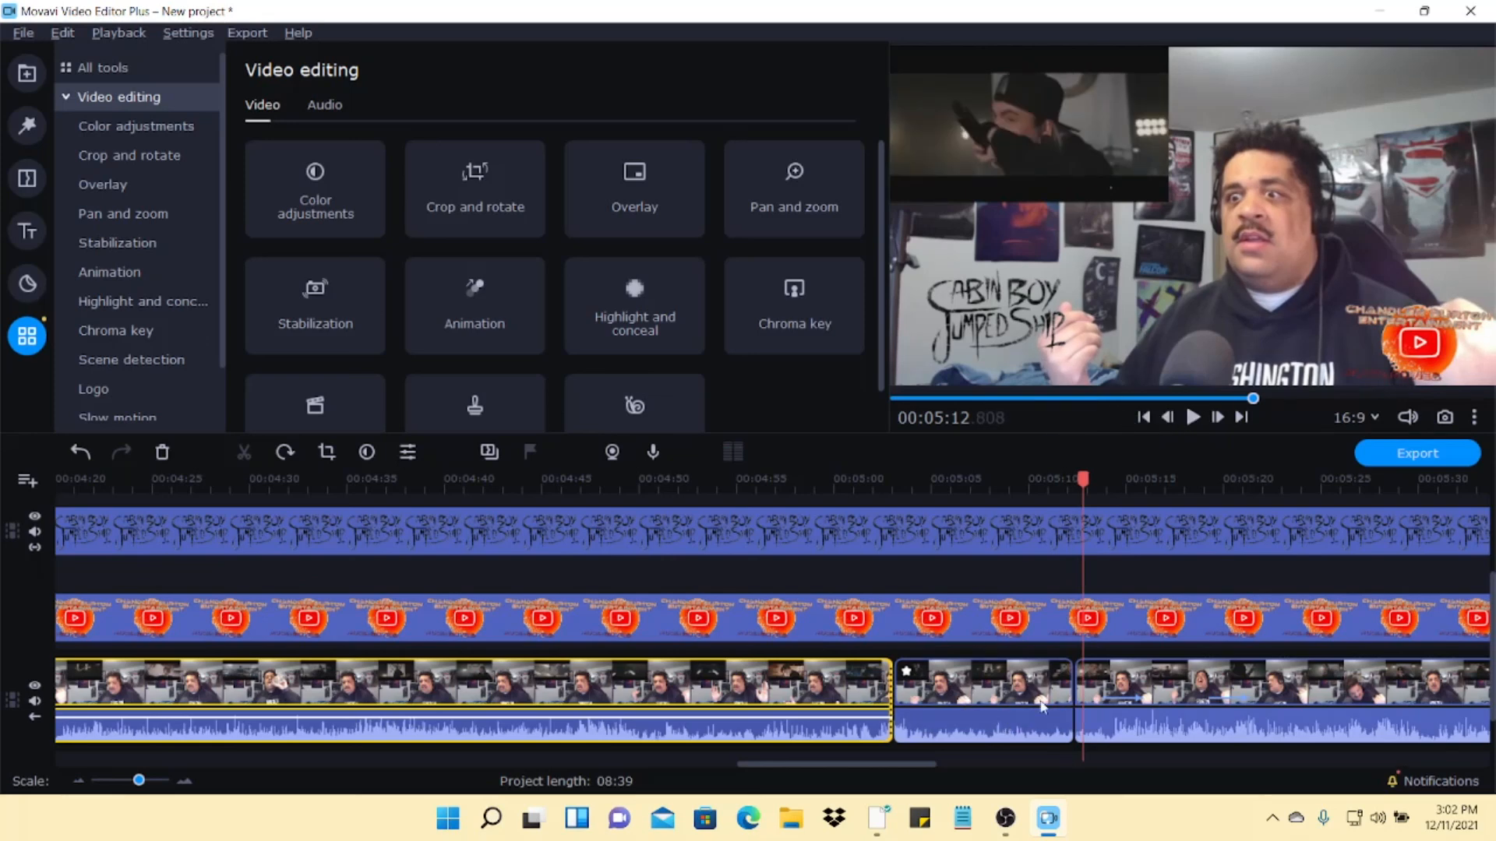
{"action": "scroll", "coordinate": [1101, 687], "scroll_direction": "down", "scroll_amount": 5}
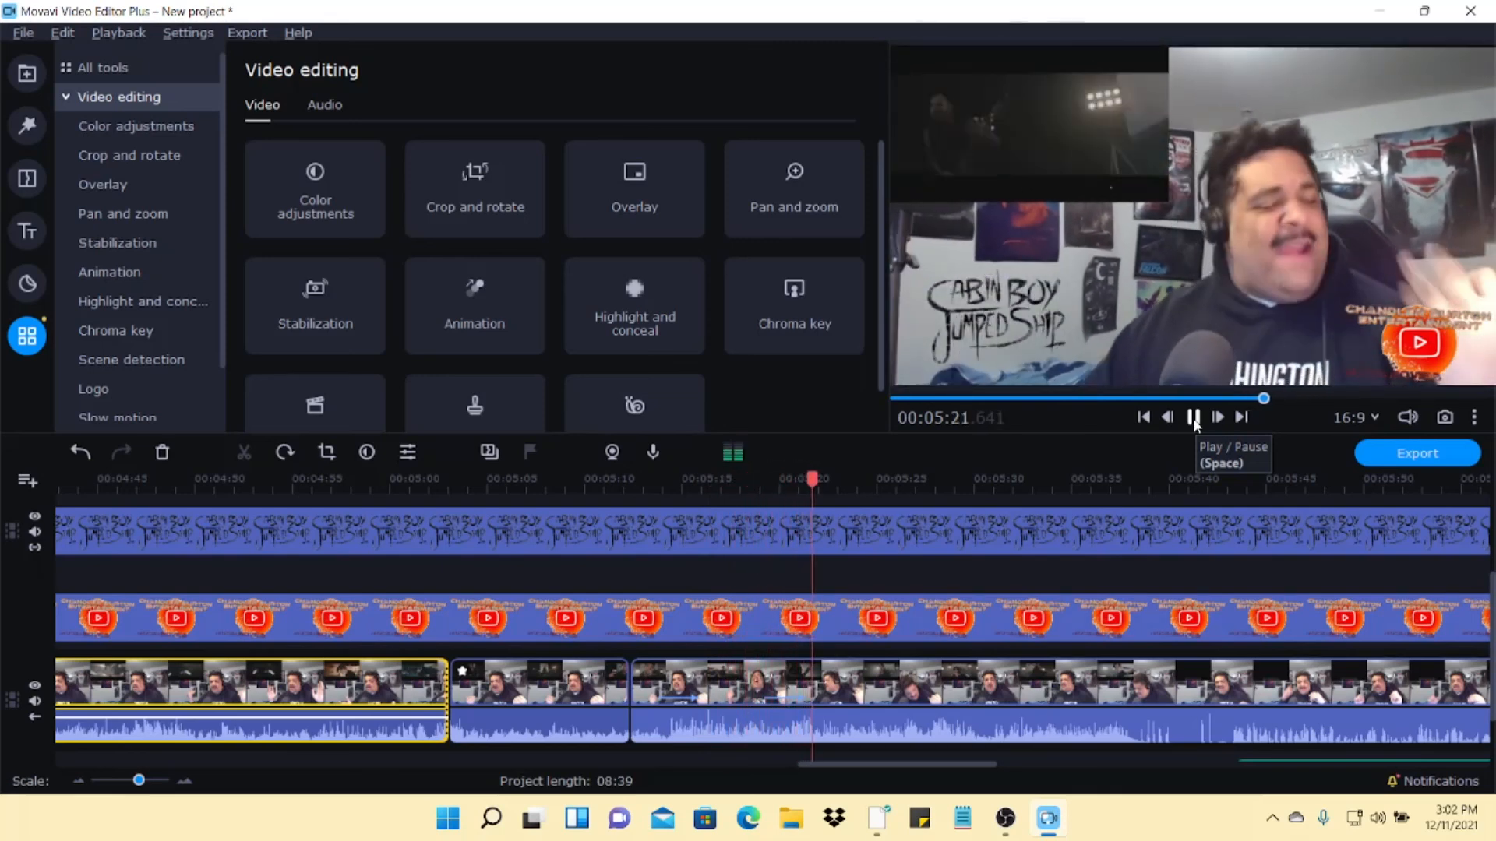
{"action": "left_click", "coordinate": [1193, 418]}
{"action": "scroll", "coordinate": [1098, 584], "scroll_direction": "right", "scroll_amount": 5}
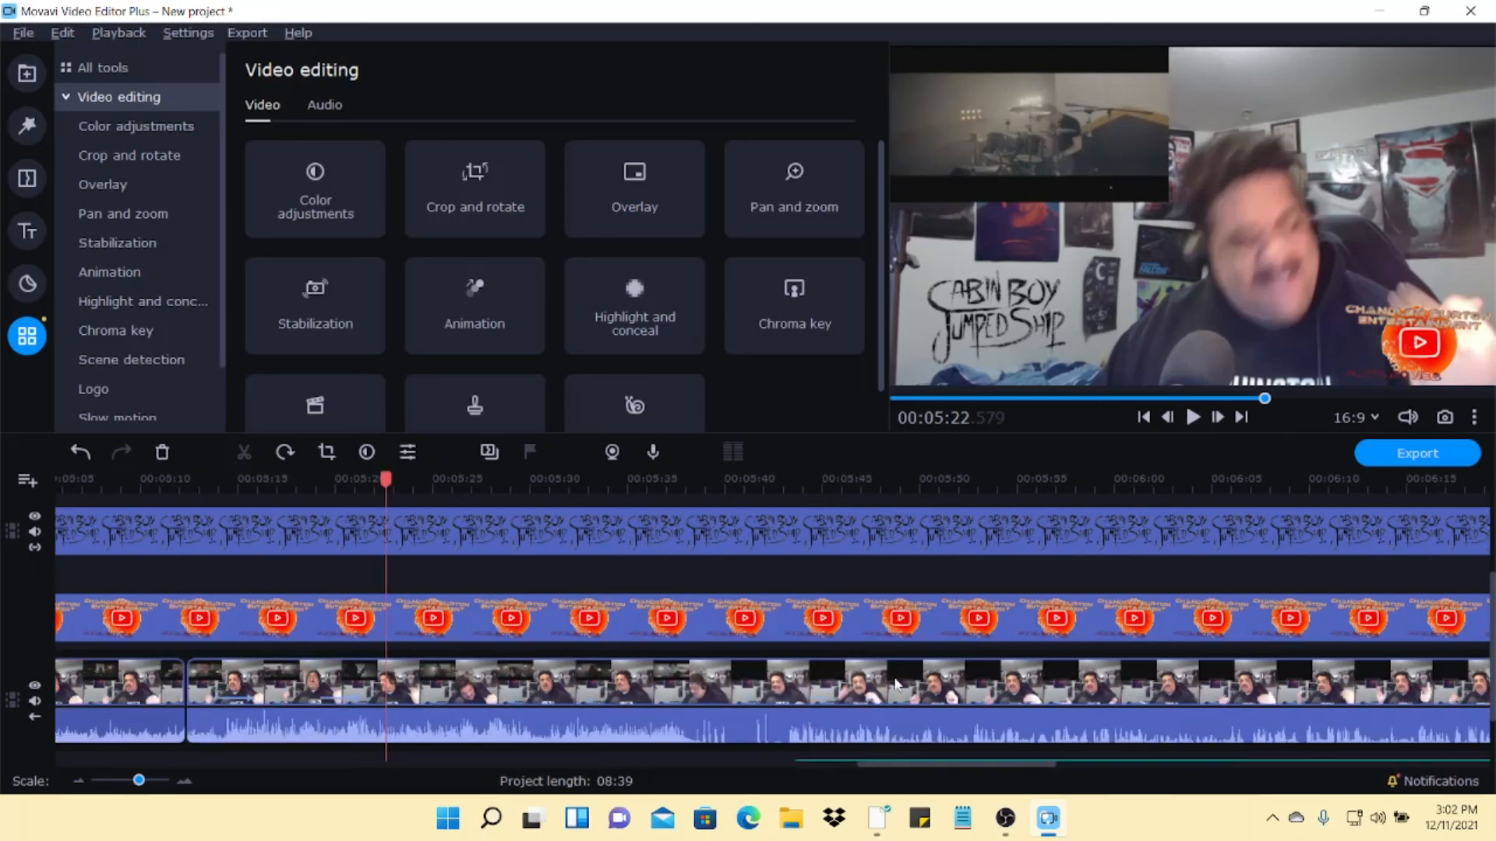
{"action": "left_click", "coordinate": [771, 696]}
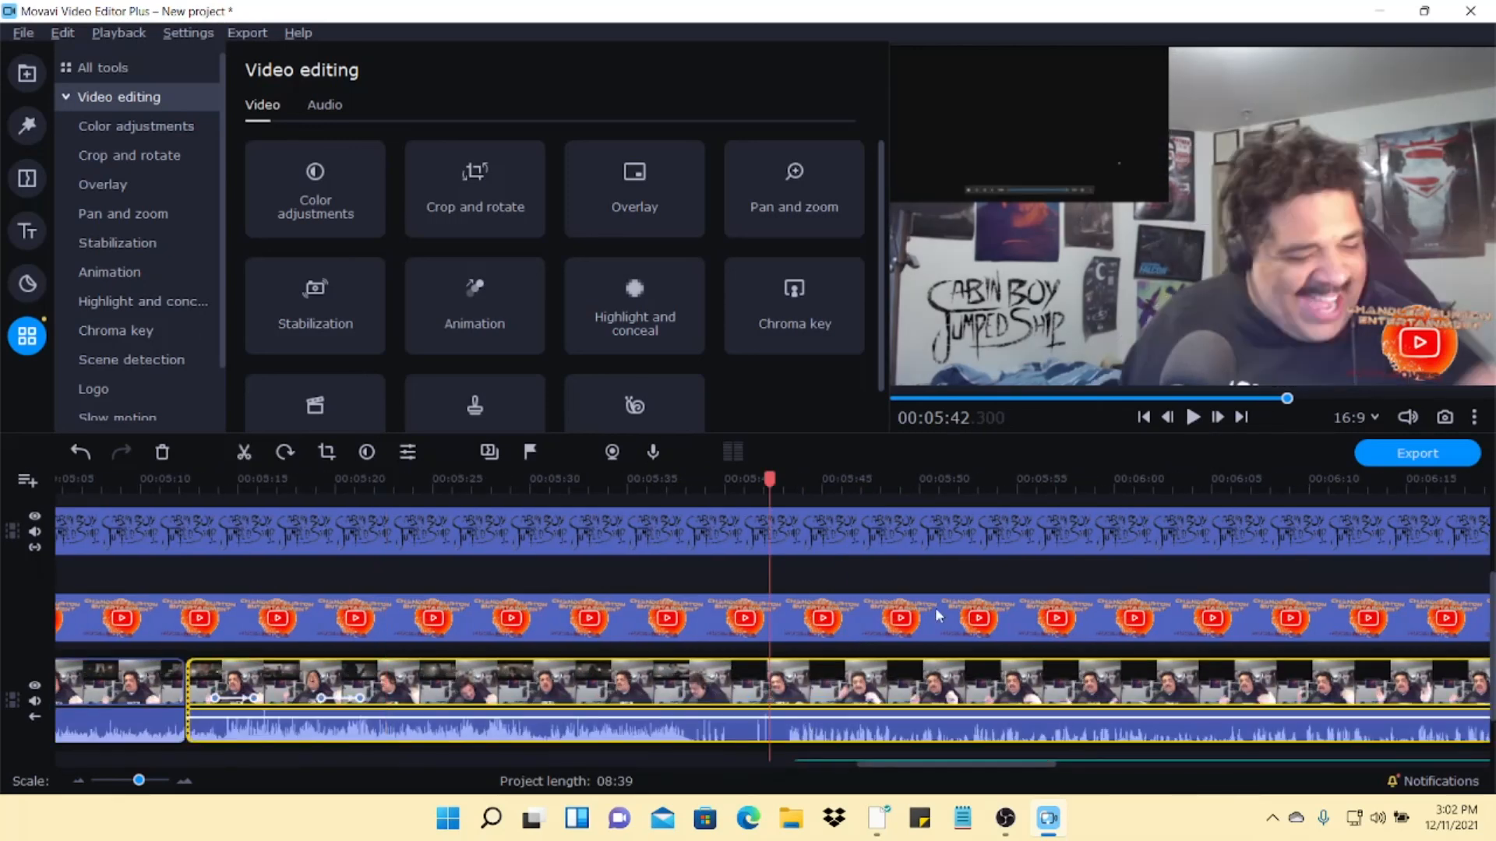
{"action": "left_click", "coordinate": [1195, 421]}
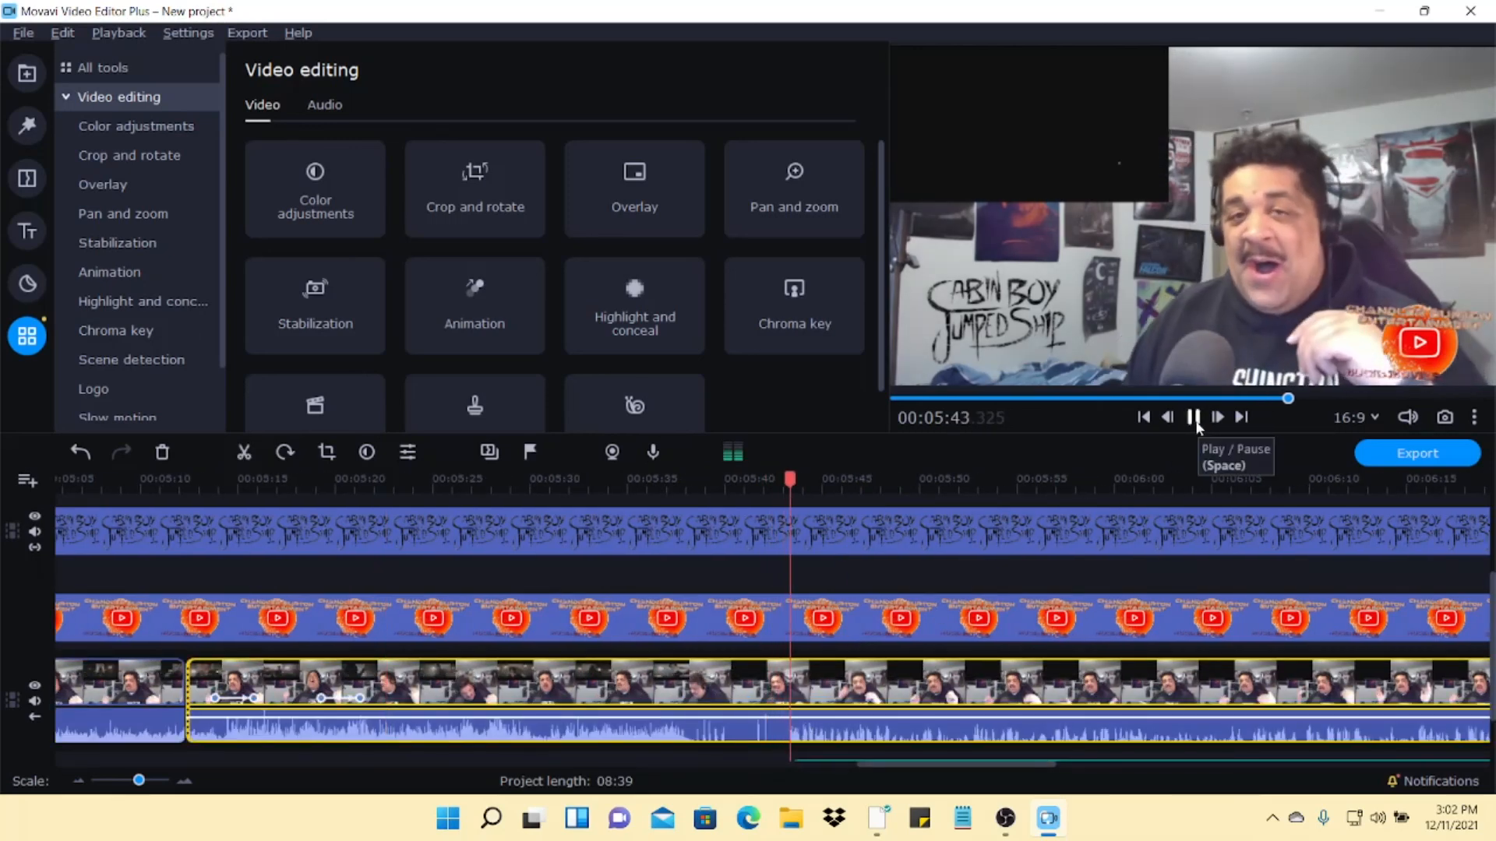
{"action": "left_click", "coordinate": [1195, 420]}
- Append SOCIAL MEDIA .mp4 to the video track directly after the main clip's end at about 00:07:38
{"action": "scroll", "coordinate": [1091, 596], "scroll_direction": "right", "scroll_amount": 8}
{"action": "scroll", "coordinate": [1079, 654], "scroll_direction": "right", "scroll_amount": 8}
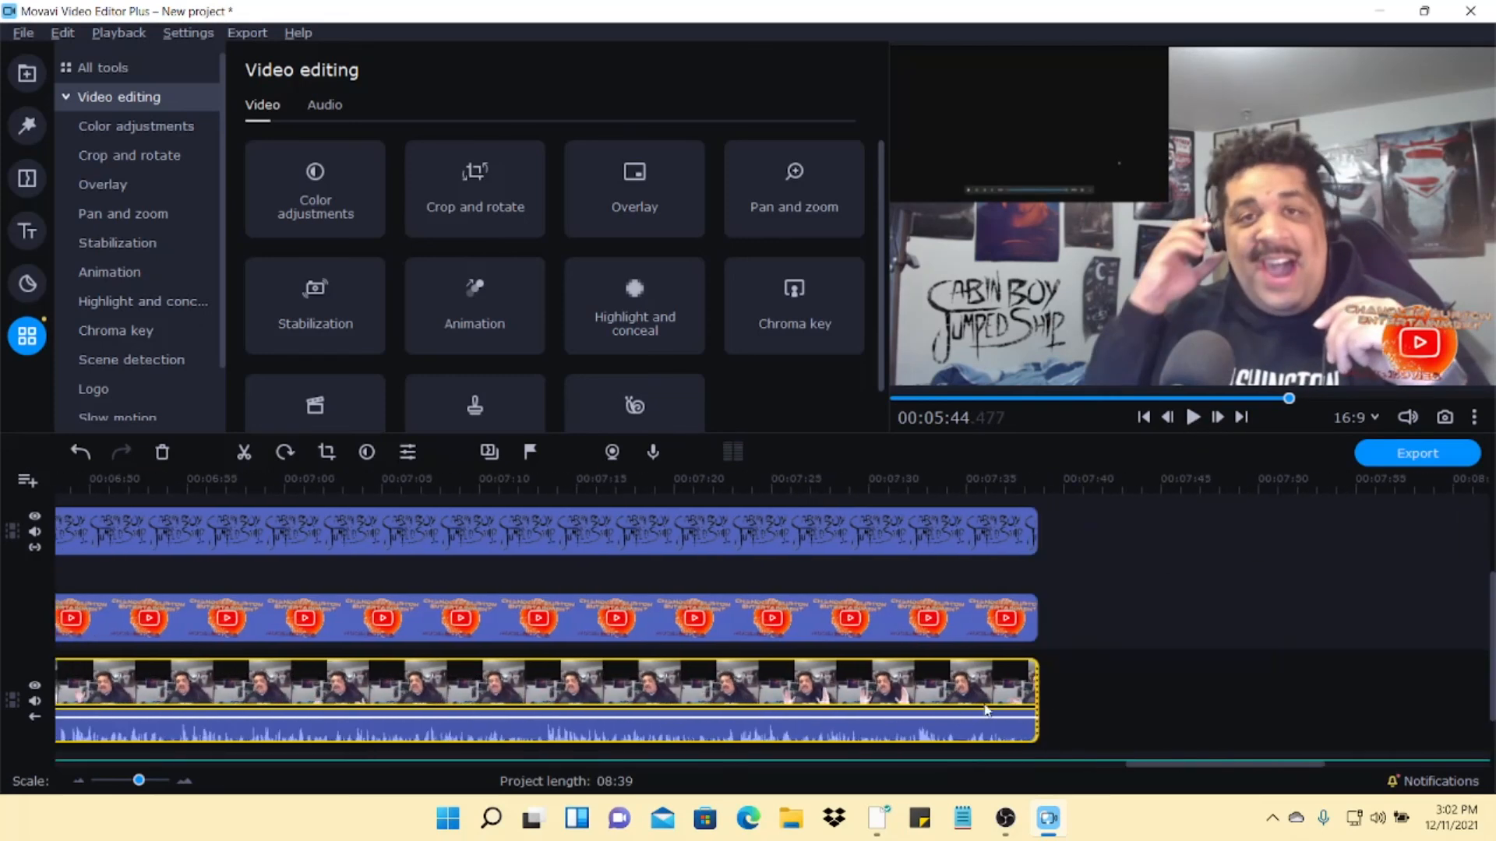
{"action": "left_click", "coordinate": [28, 74]}
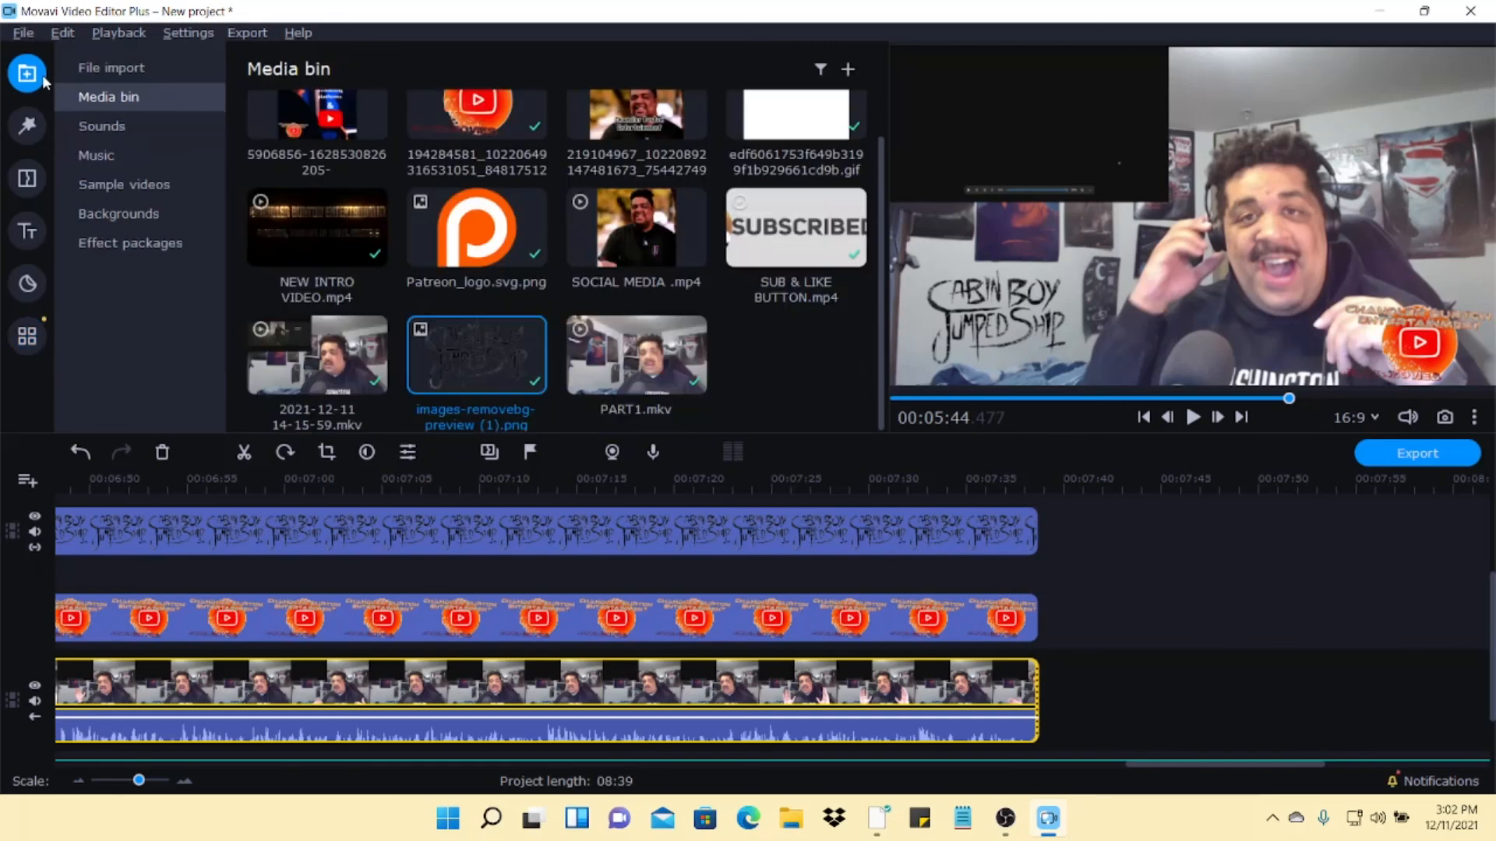
{"action": "scroll", "coordinate": [698, 213], "scroll_direction": "up", "scroll_amount": 1}
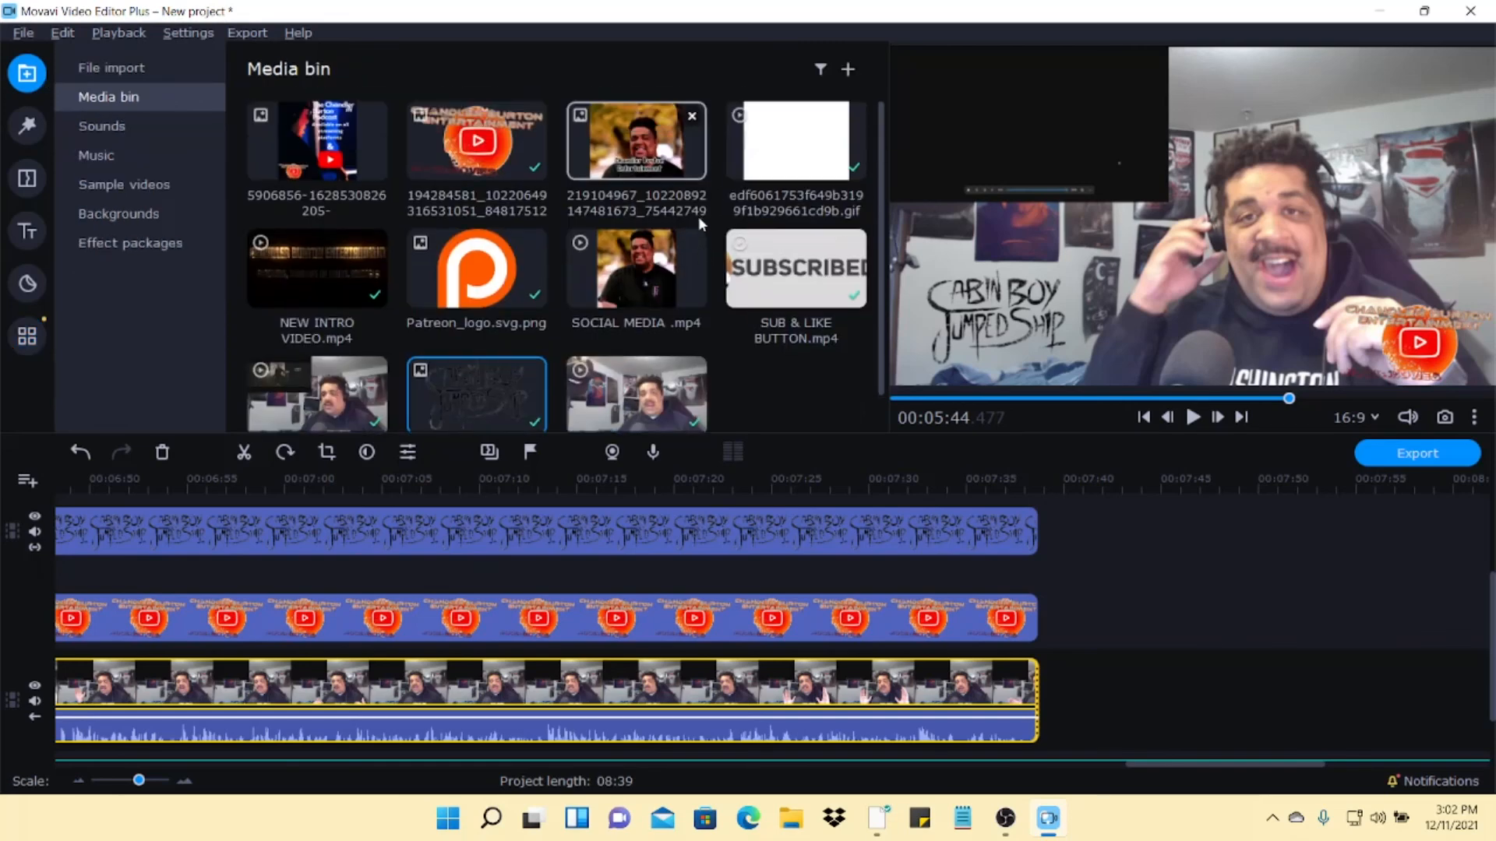
{"action": "left_click_drag", "start_coordinate": [627, 269], "coordinate": [1124, 683]}
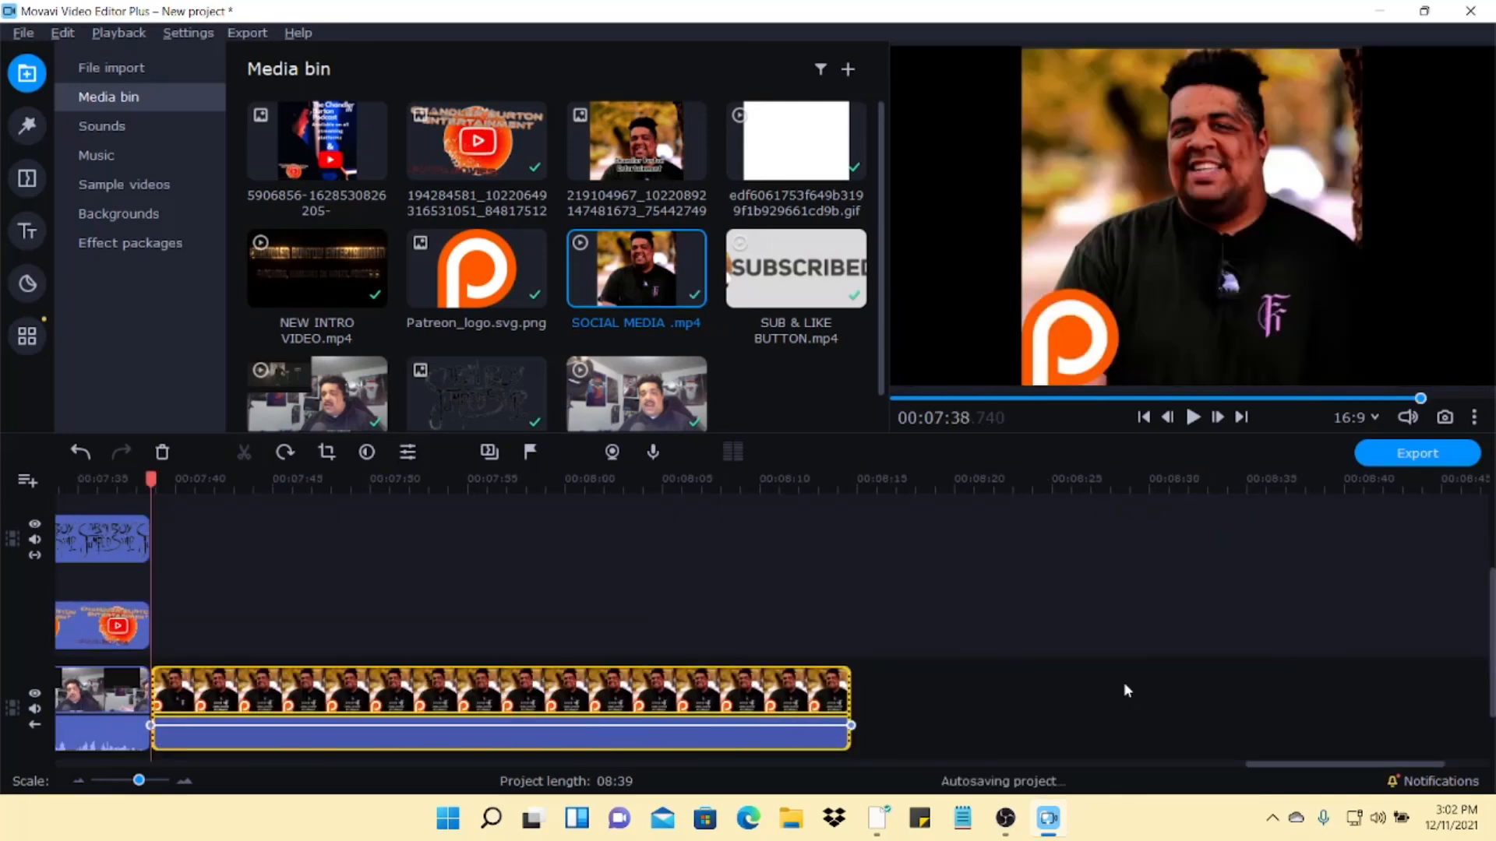
- After the social media clip, append the podcast image, SUB & LIKE BUTTON.mp4, the like-button GIF and the channel portrait image in that order
{"action": "left_click_drag", "start_coordinate": [313, 148], "coordinate": [936, 693]}
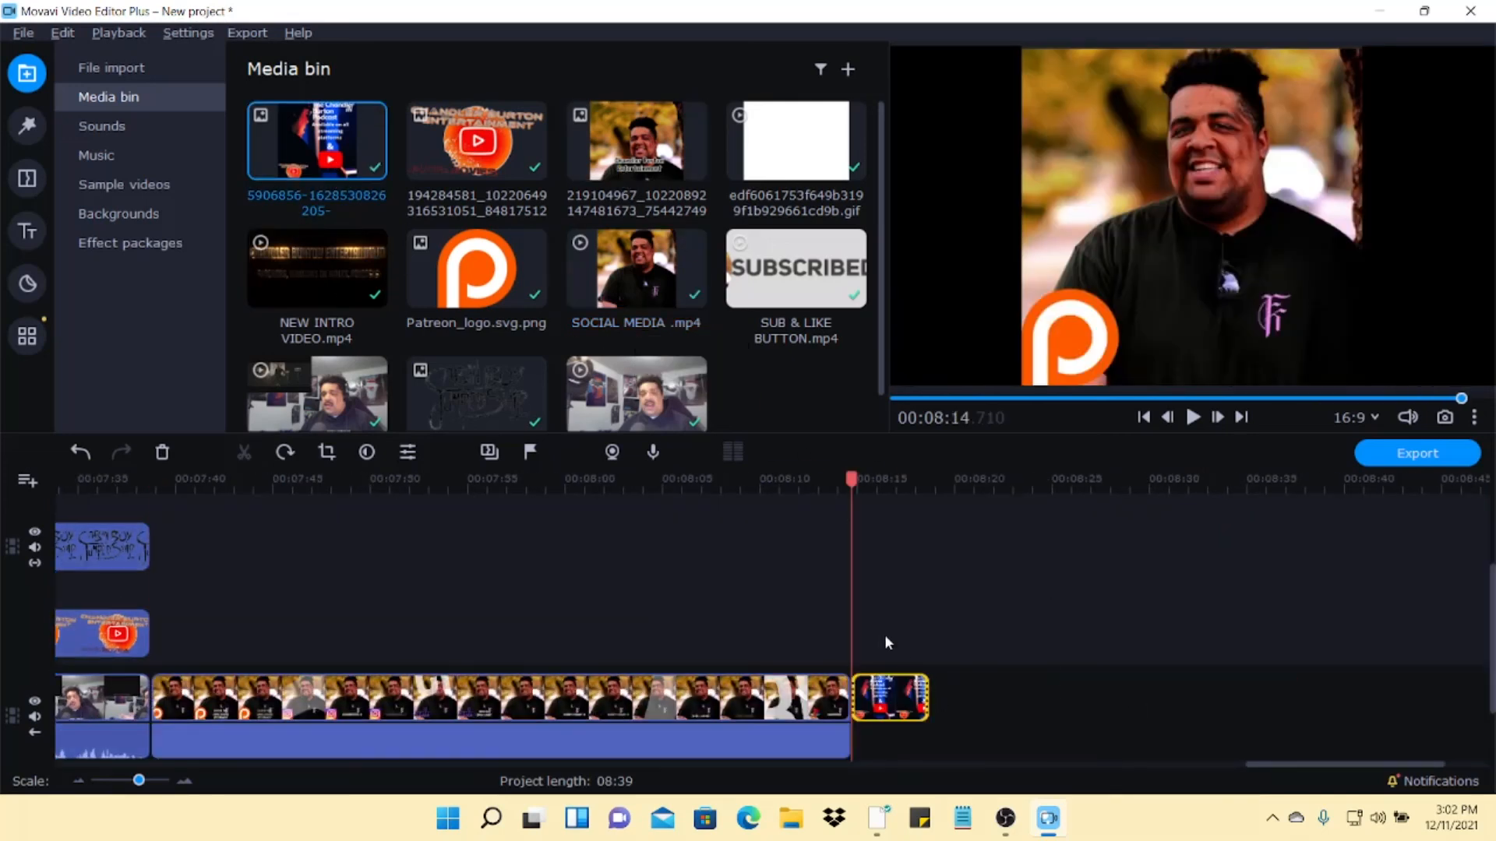
{"action": "left_click_drag", "start_coordinate": [766, 290], "coordinate": [957, 689]}
{"action": "left_click_drag", "start_coordinate": [794, 144], "coordinate": [1101, 684]}
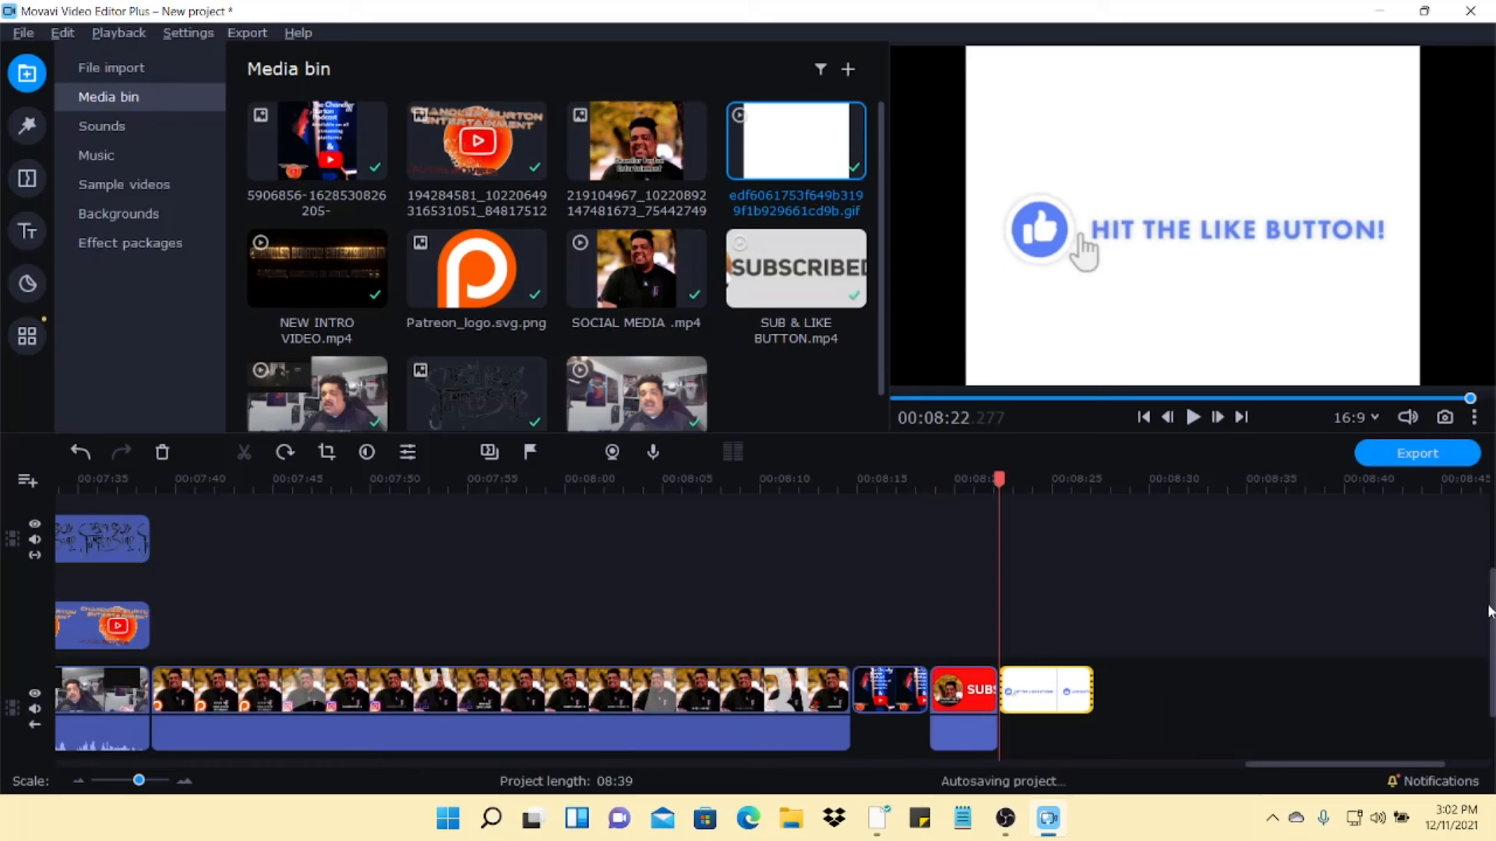
{"action": "scroll", "coordinate": [1489, 611], "scroll_direction": "down", "scroll_amount": 2}
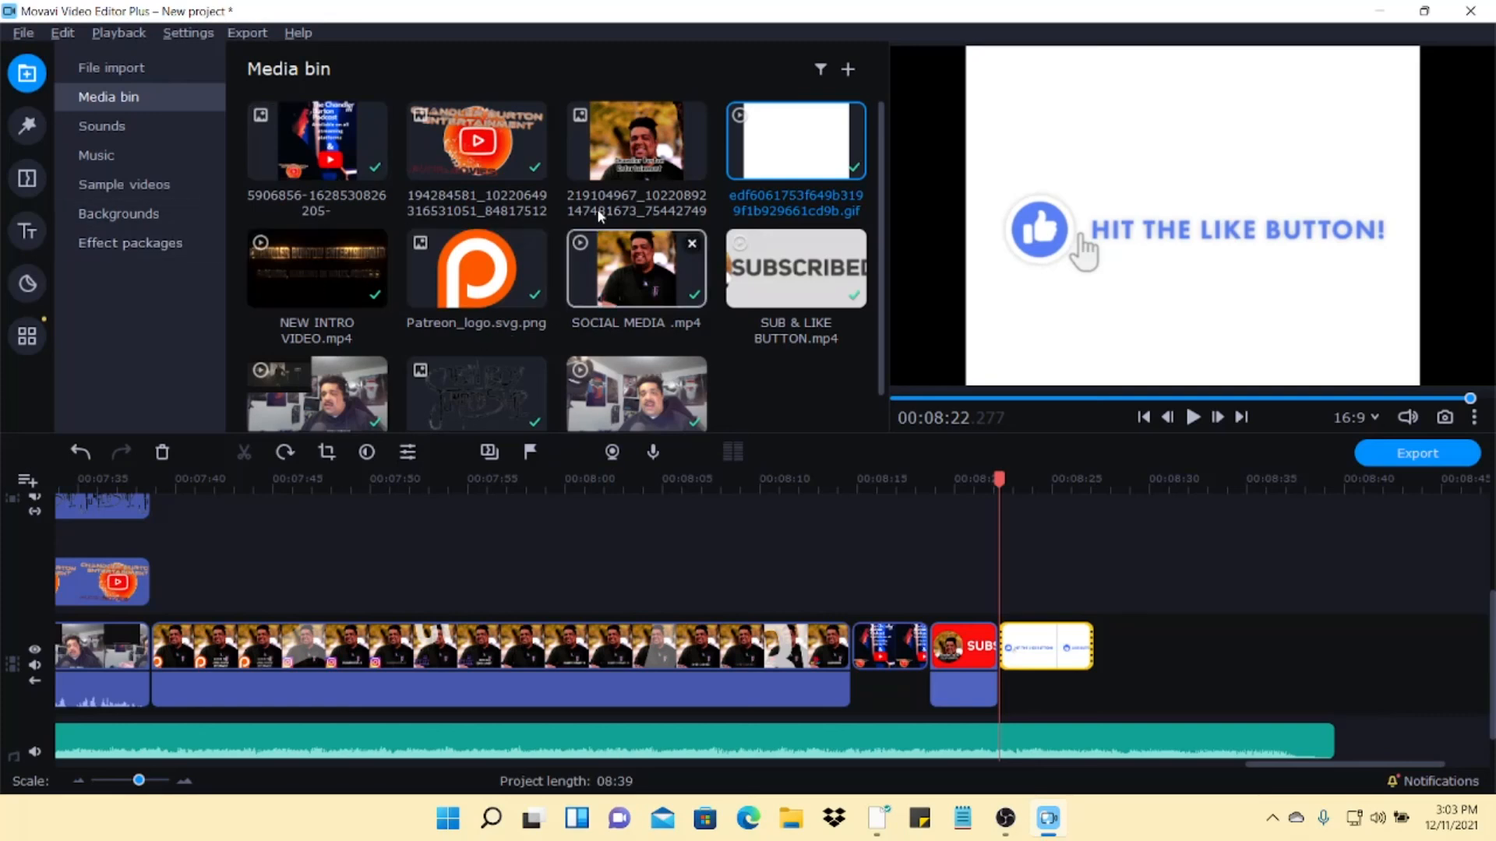
{"action": "left_click_drag", "start_coordinate": [610, 162], "coordinate": [1114, 628]}
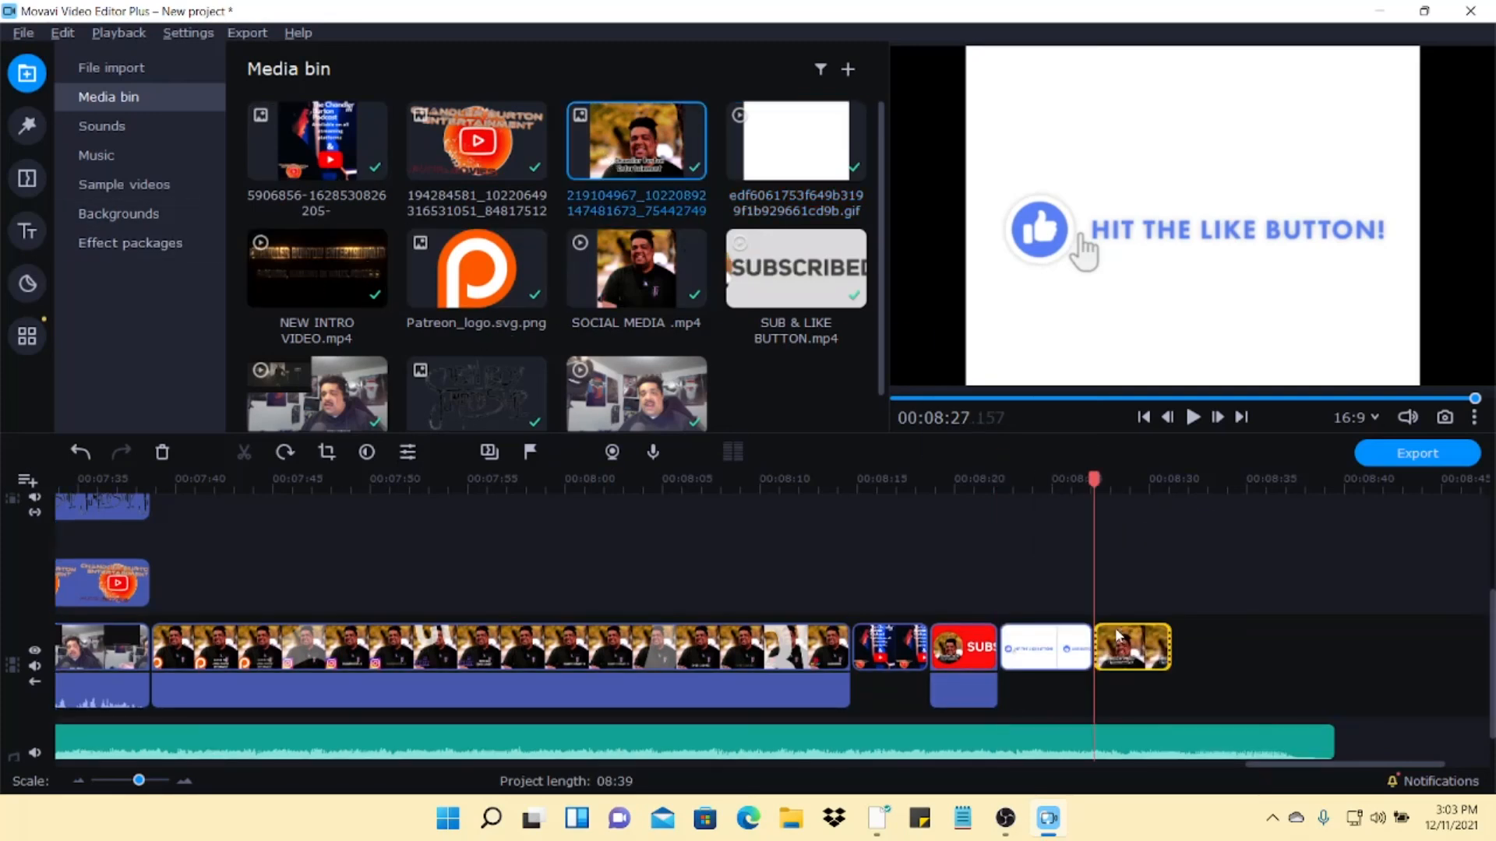
- Add a Fly in title over the closing channel portrait at about 00:08:27 and move its text to the picture's upper edge
{"action": "left_click", "coordinate": [28, 231]}
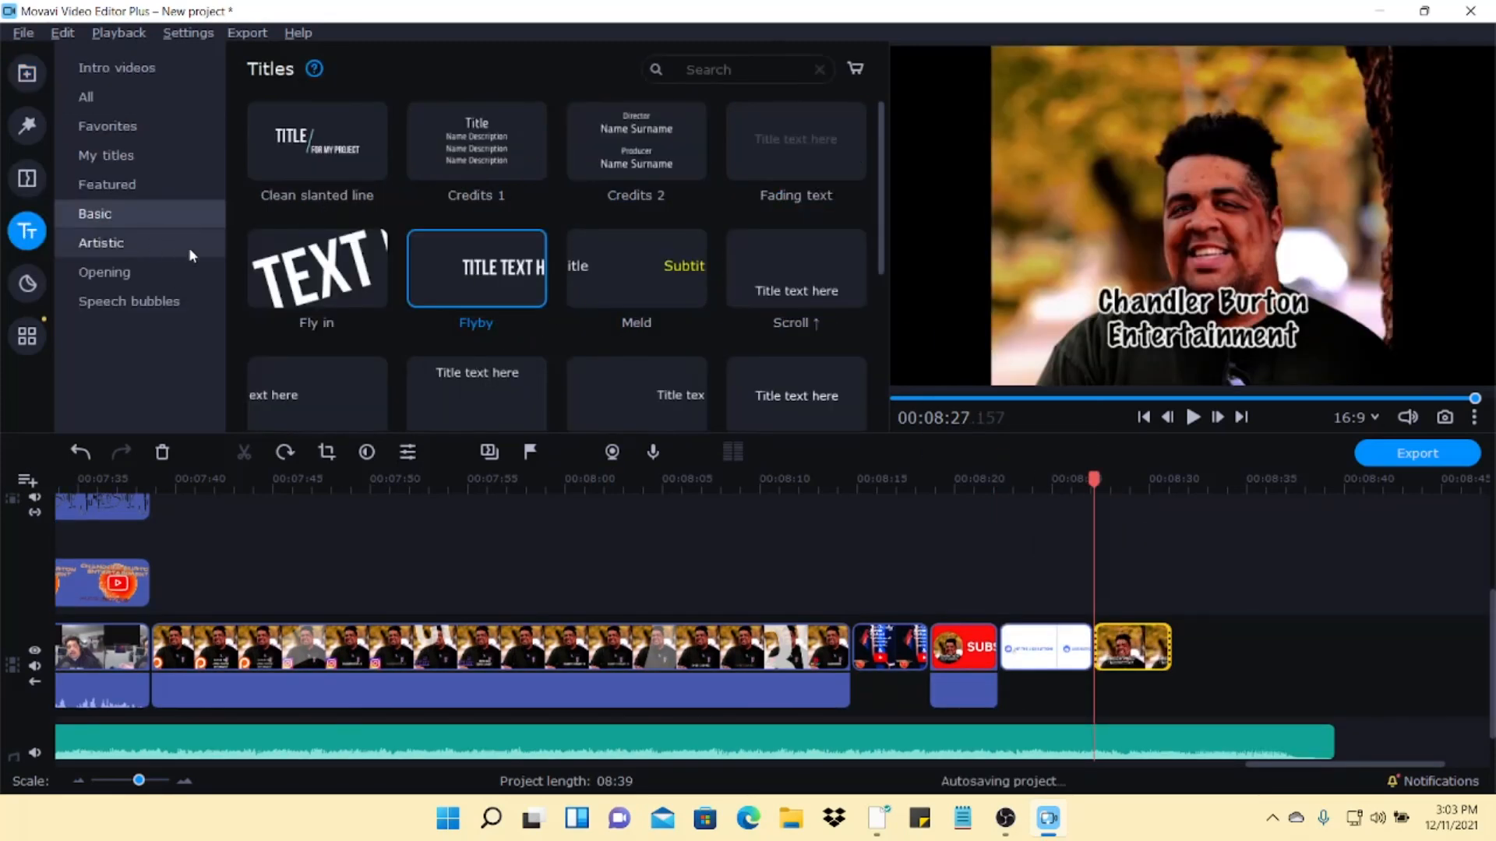
{"action": "left_click_drag", "start_coordinate": [302, 288], "coordinate": [1098, 550]}
{"action": "left_click_drag", "start_coordinate": [1202, 214], "coordinate": [1191, 95]}
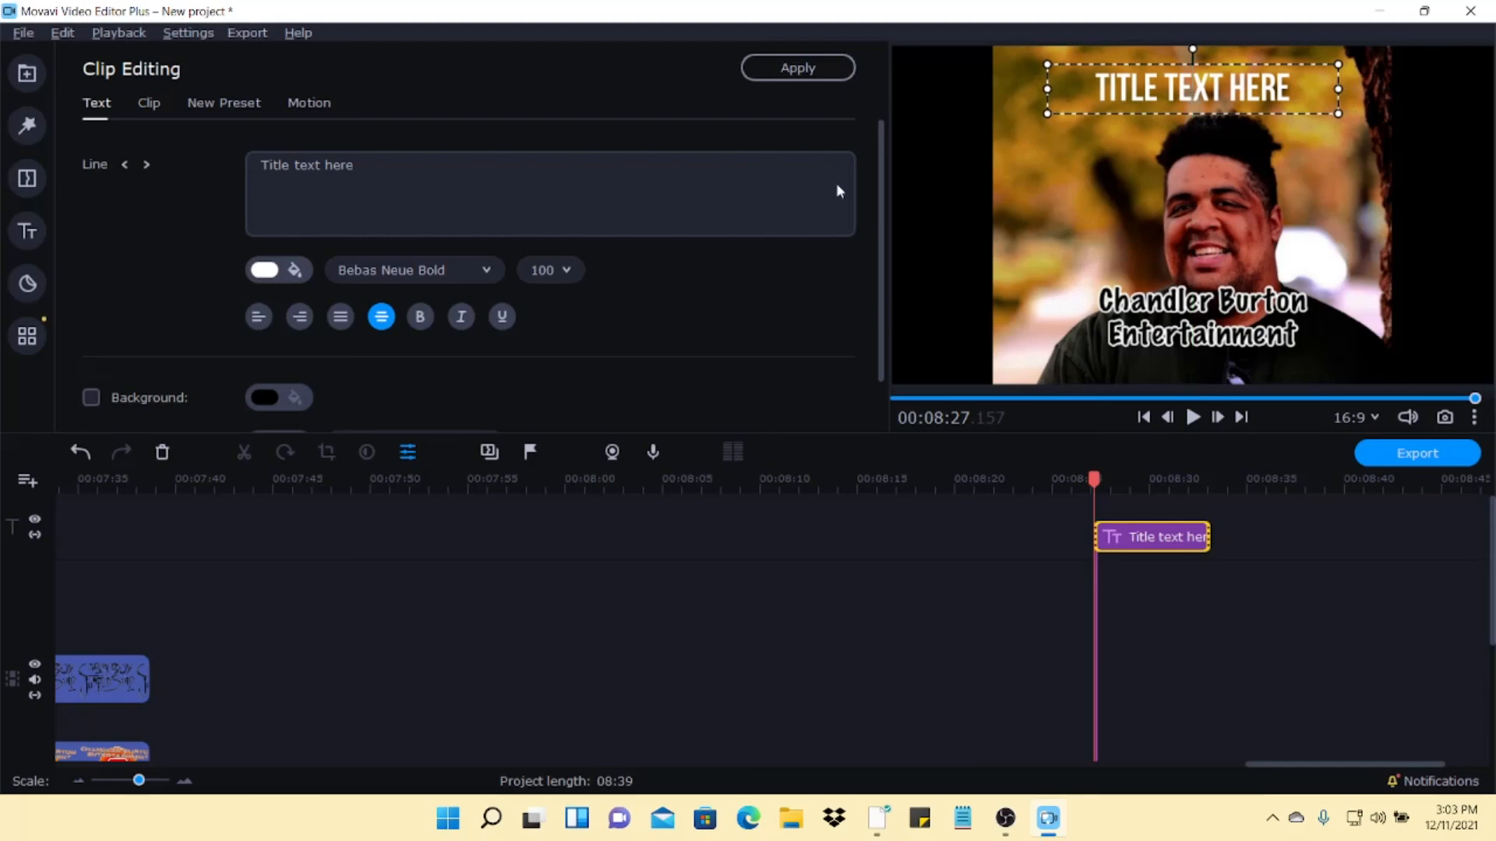
- Replace the closing title's placeholder text with "Thank you for watching!!"
{"action": "left_click_drag", "start_coordinate": [366, 167], "coordinate": [141, 139]}
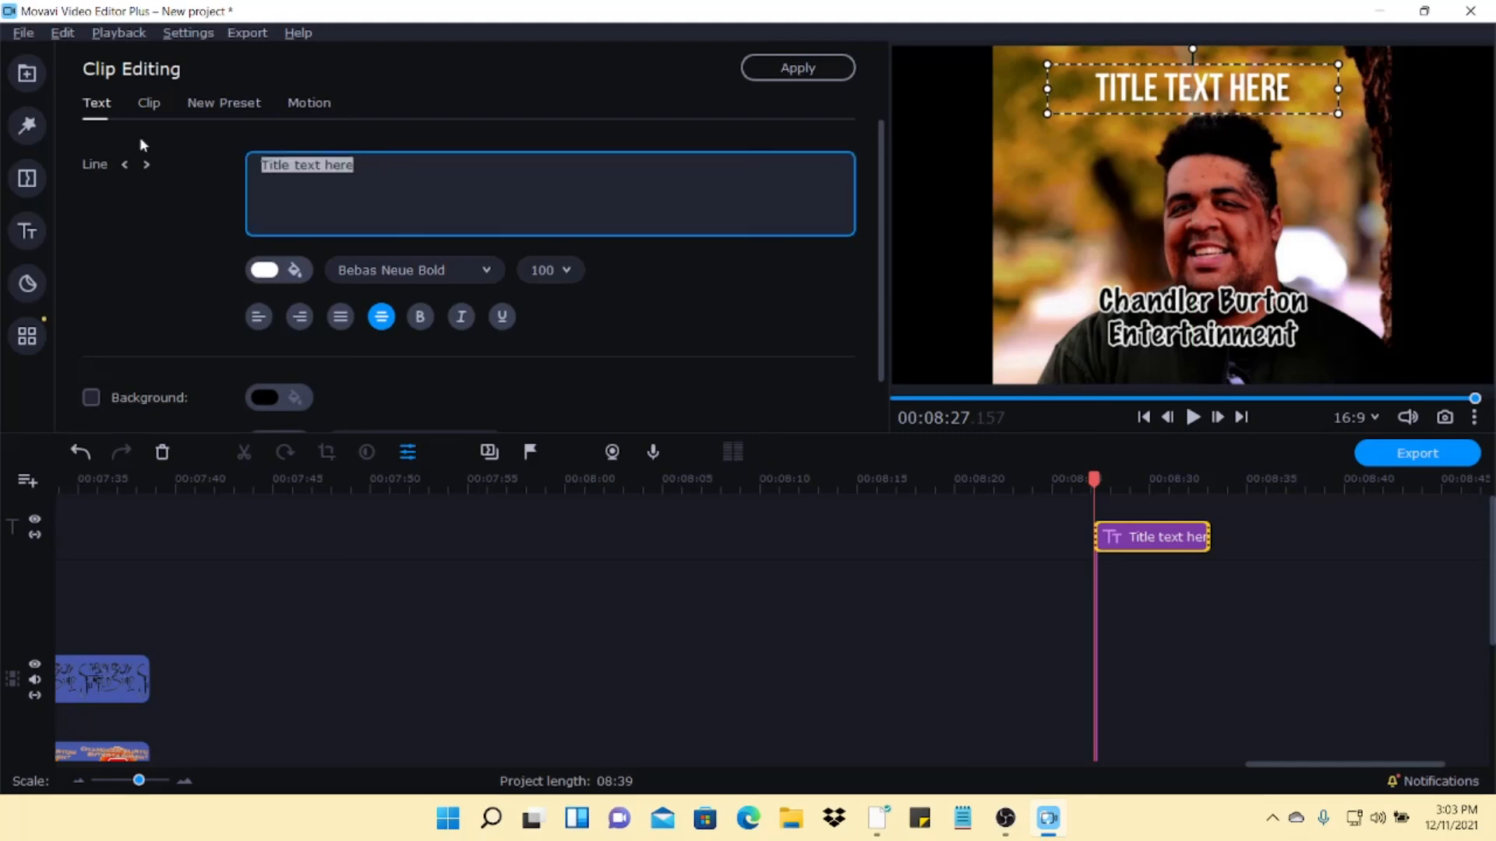
{"action": "key", "text": "BackSpace"}
{"action": "type", "text": "Thank you fo"}
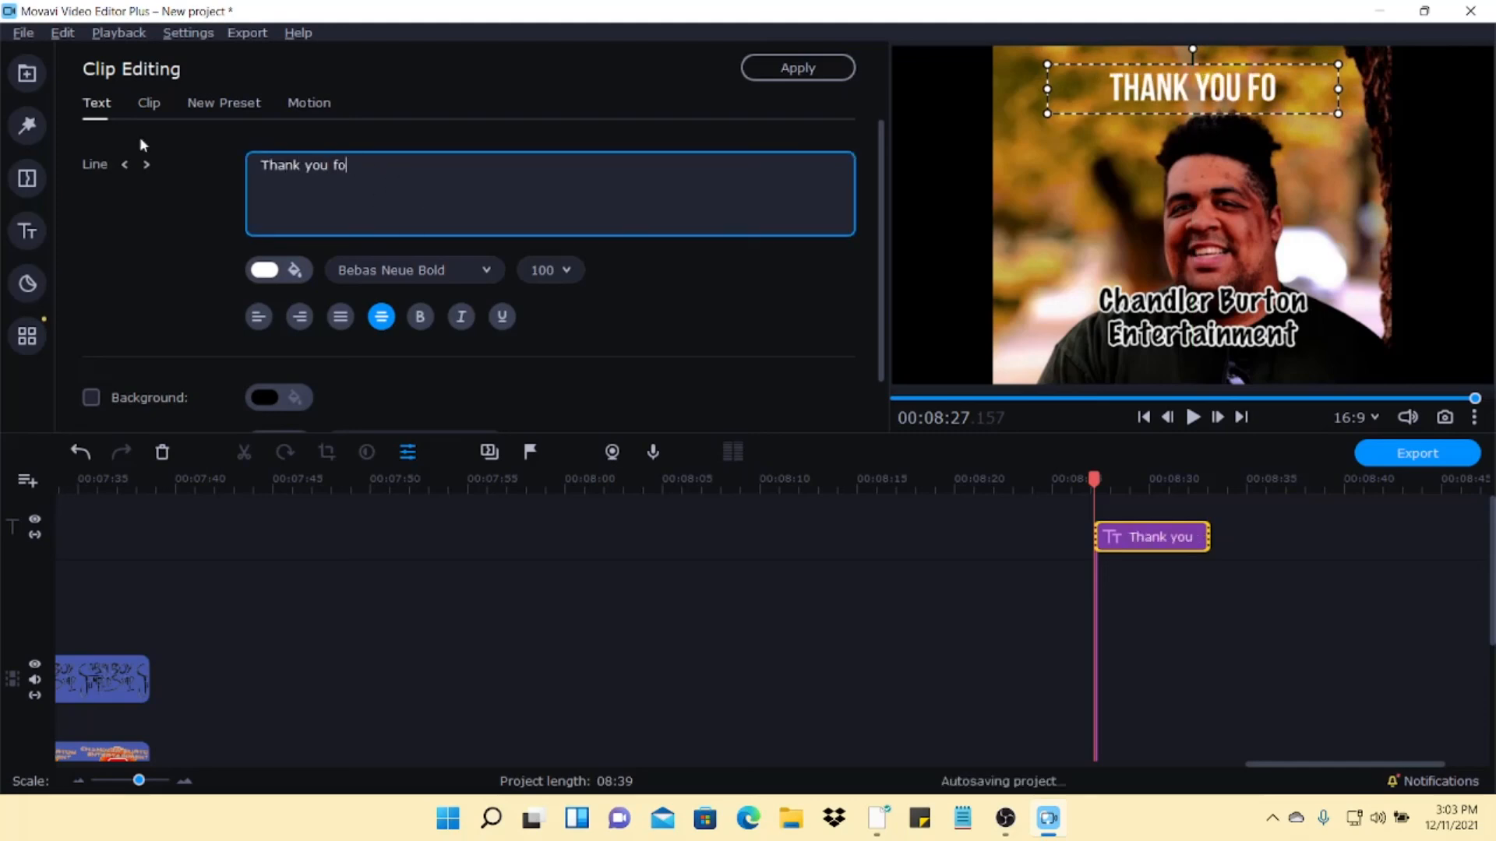
{"action": "type", "text": "r watching!!"}
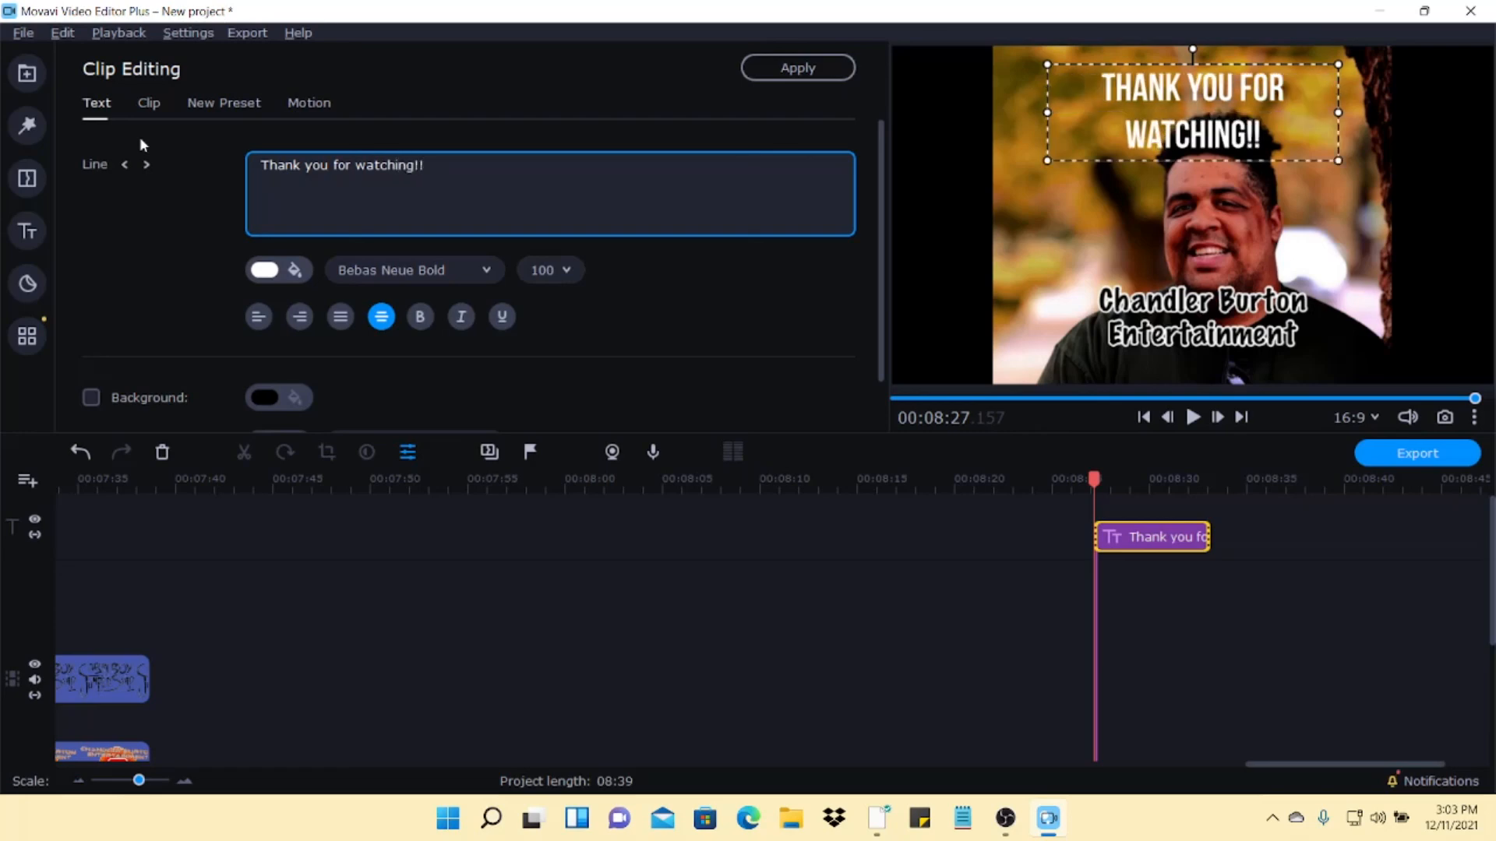
- Widen the closing title's text box so the text fits on one line and extend the closing portrait to 6 seconds, matching the title's end
{"action": "left_click_drag", "start_coordinate": [1048, 113], "coordinate": [1080, 94]}
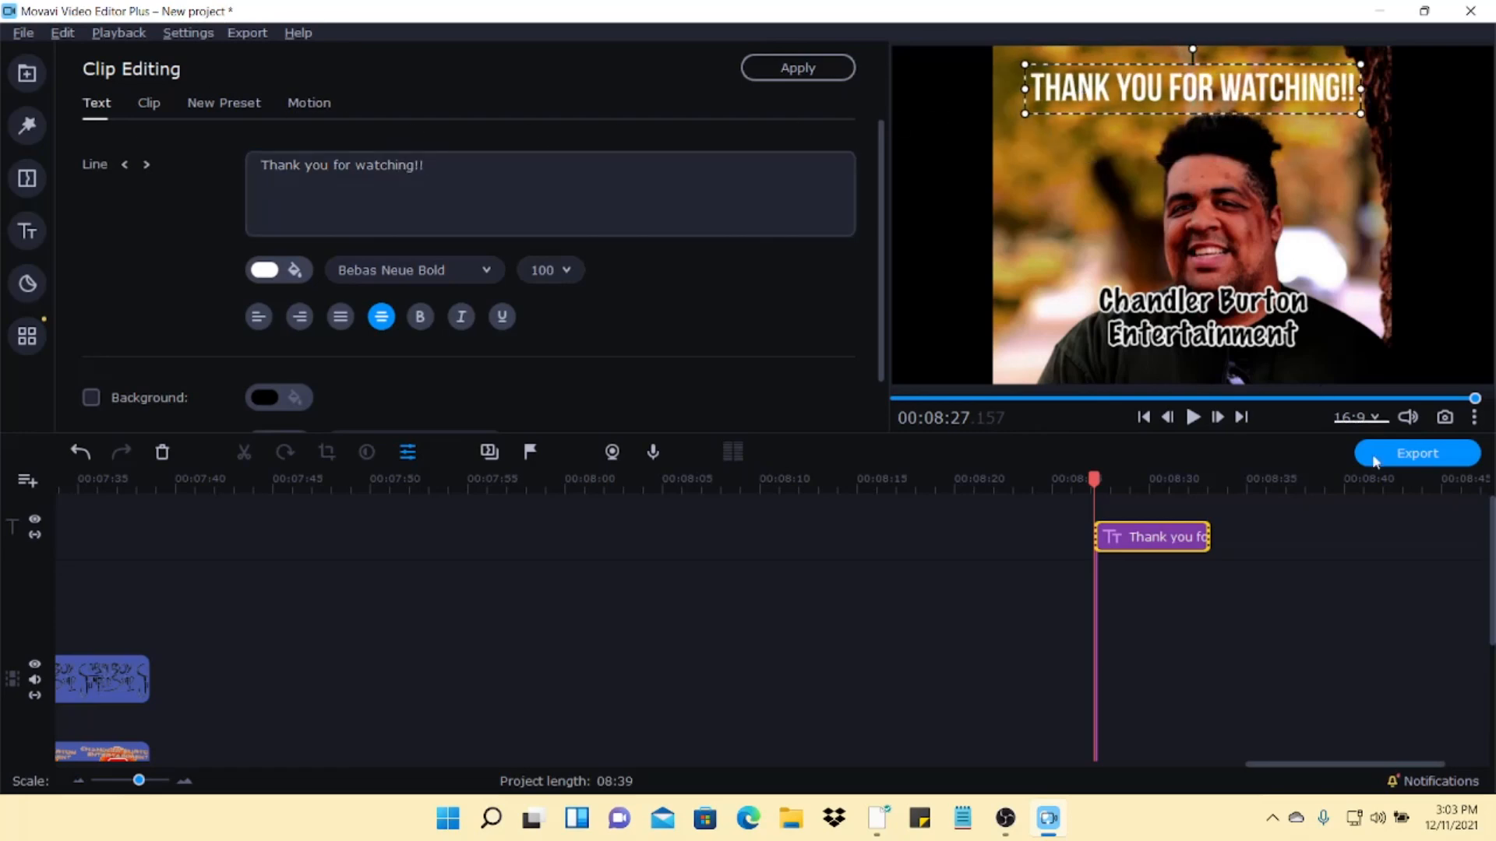
{"action": "scroll", "coordinate": [1489, 552], "scroll_direction": "down", "scroll_amount": 3}
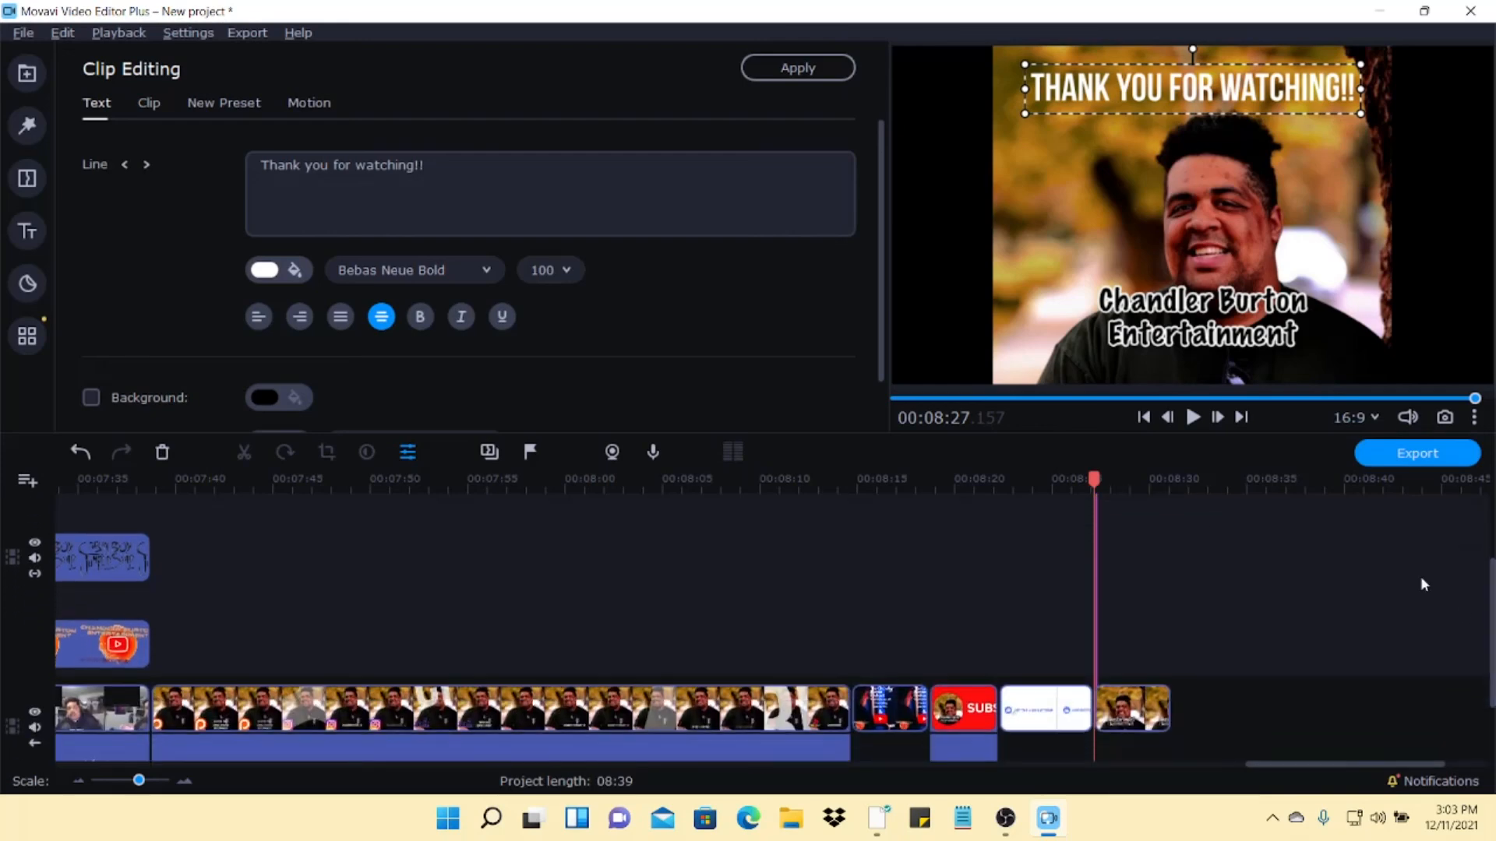
{"action": "left_click", "coordinate": [1155, 717]}
{"action": "left_click_drag", "start_coordinate": [1169, 710], "coordinate": [1280, 692]}
- Trim the end of the background music back to the closing portrait's end at about 00:08:33
{"action": "scroll", "coordinate": [1490, 628], "scroll_direction": "down", "scroll_amount": 3}
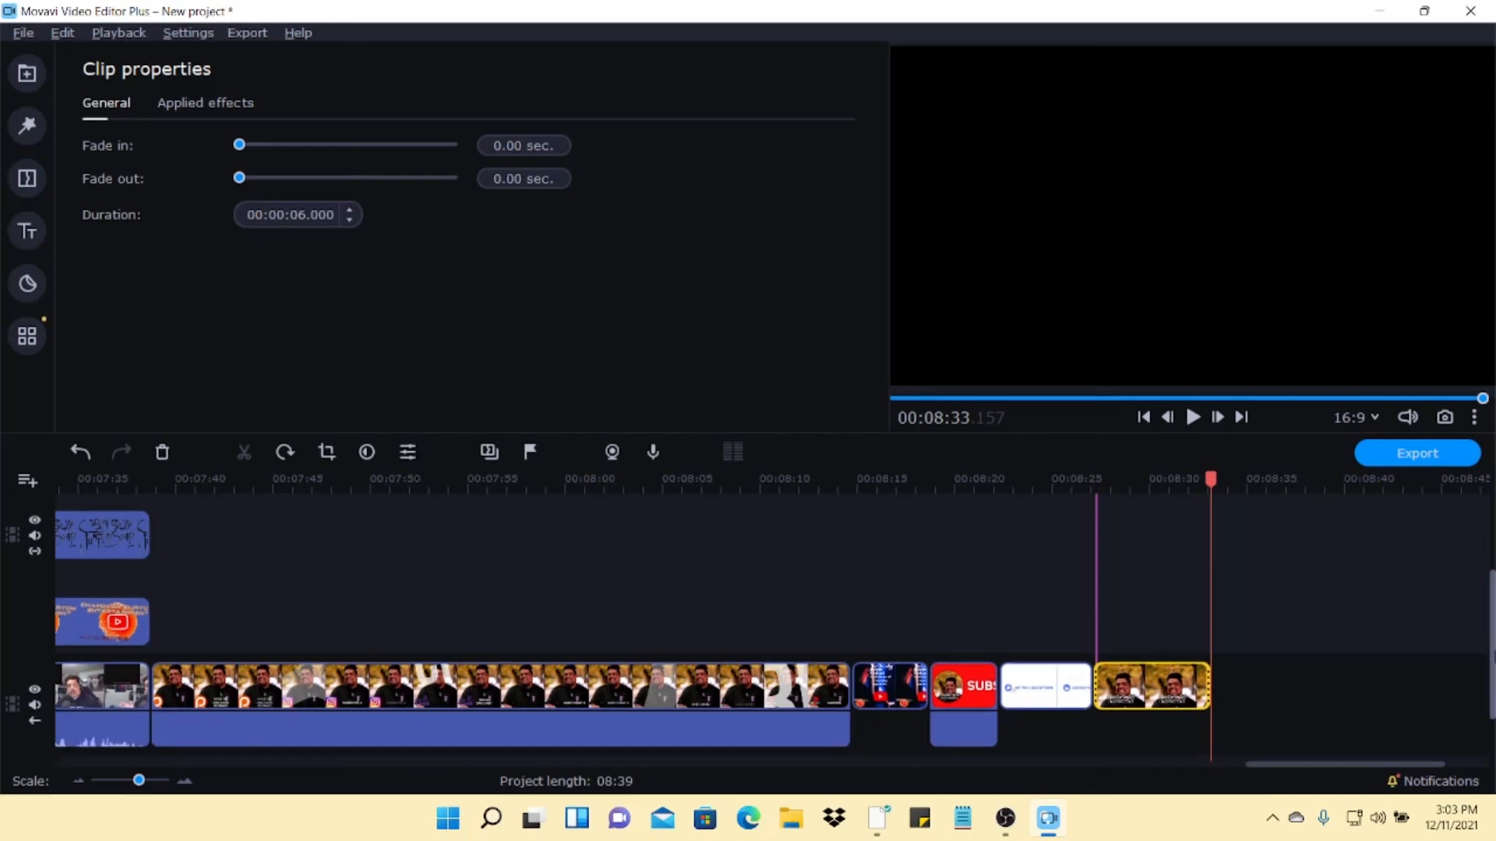
{"action": "left_click", "coordinate": [1296, 698]}
{"action": "left_click_drag", "start_coordinate": [1326, 694], "coordinate": [1201, 682]}
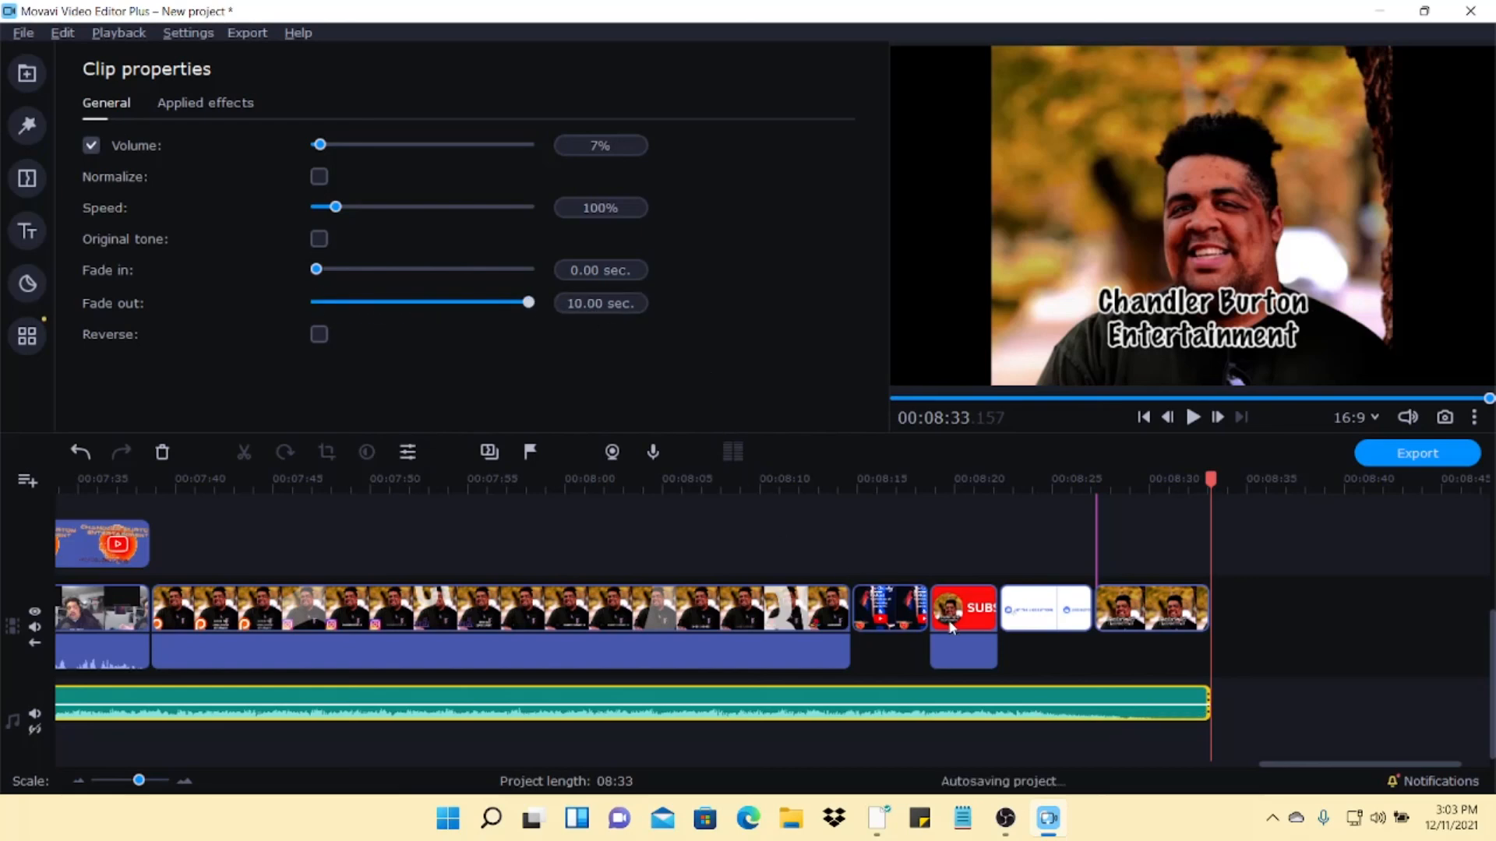
- Review the timeline from the intro to the closing portrait, examining the main clips, zoom segments and logo overlays
{"action": "scroll", "coordinate": [951, 628], "scroll_direction": "up", "scroll_amount": 15}
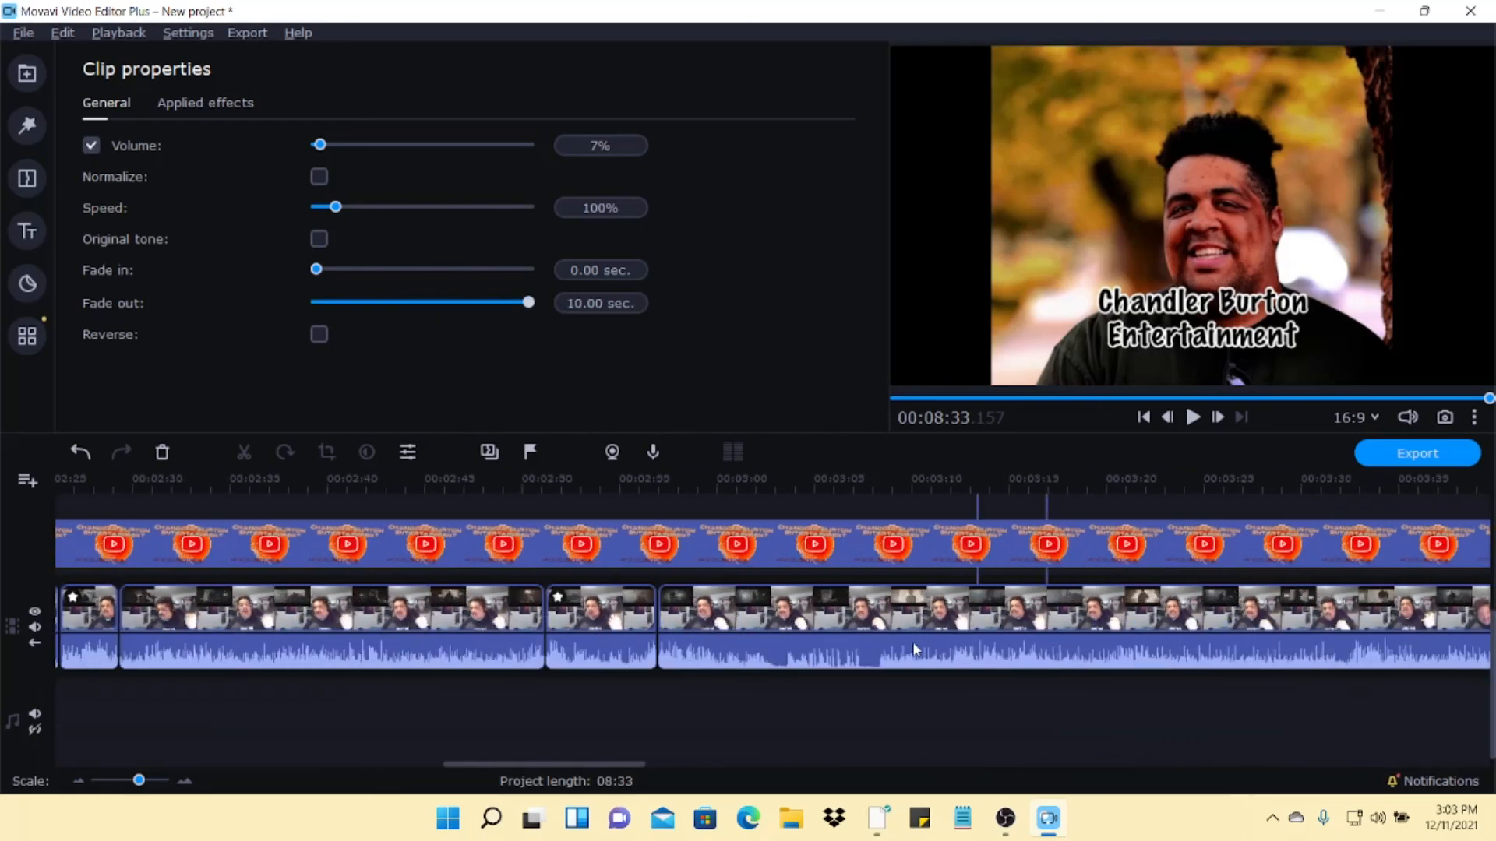
{"action": "scroll", "coordinate": [913, 645], "scroll_direction": "up", "scroll_amount": 8}
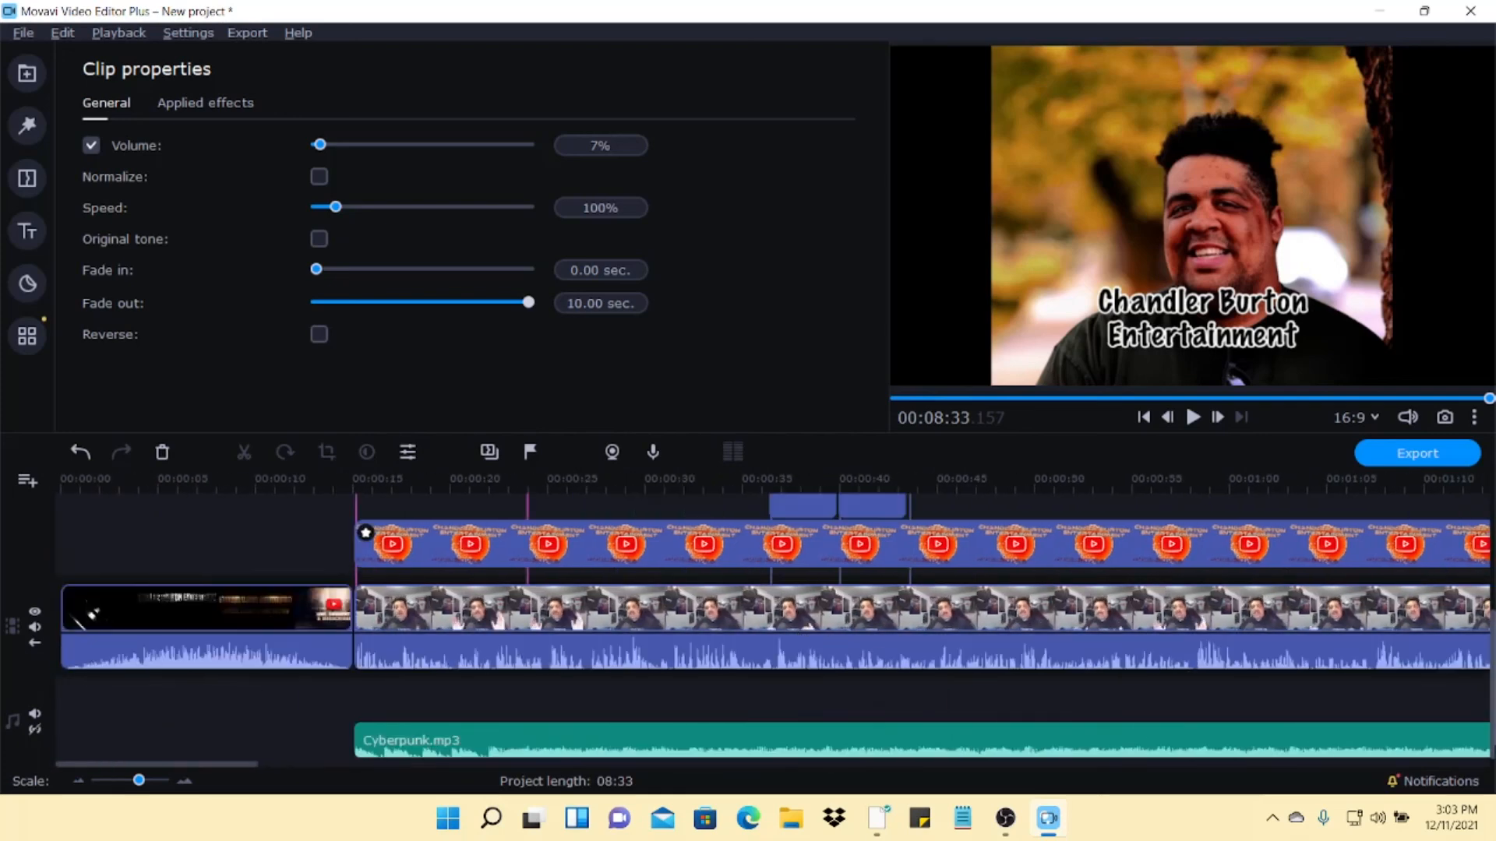
{"action": "scroll", "coordinate": [779, 623], "scroll_direction": "up", "scroll_amount": 3}
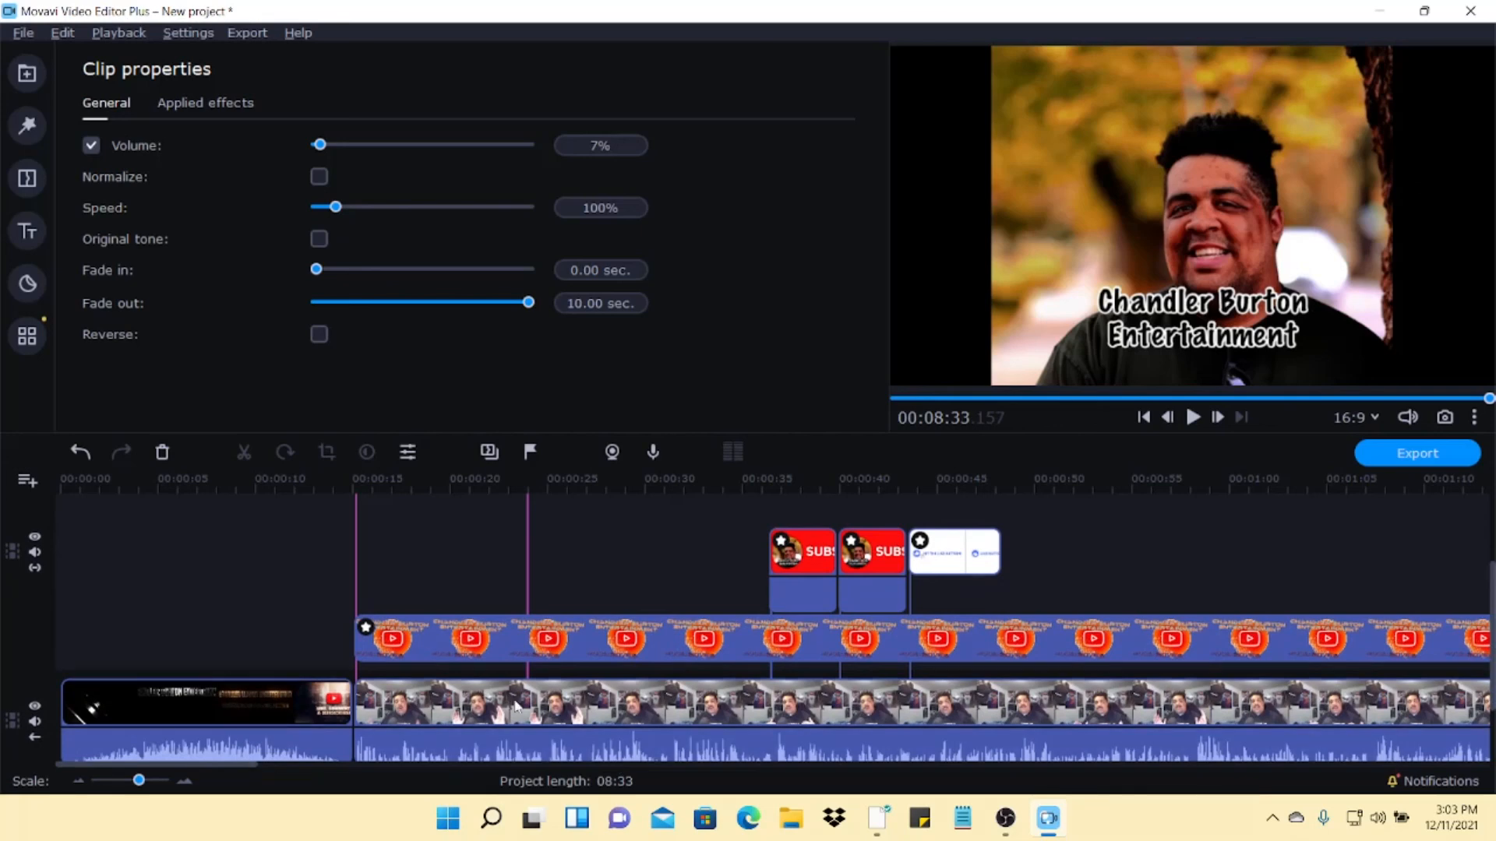
{"action": "scroll", "coordinate": [663, 706], "scroll_direction": "right", "scroll_amount": 10}
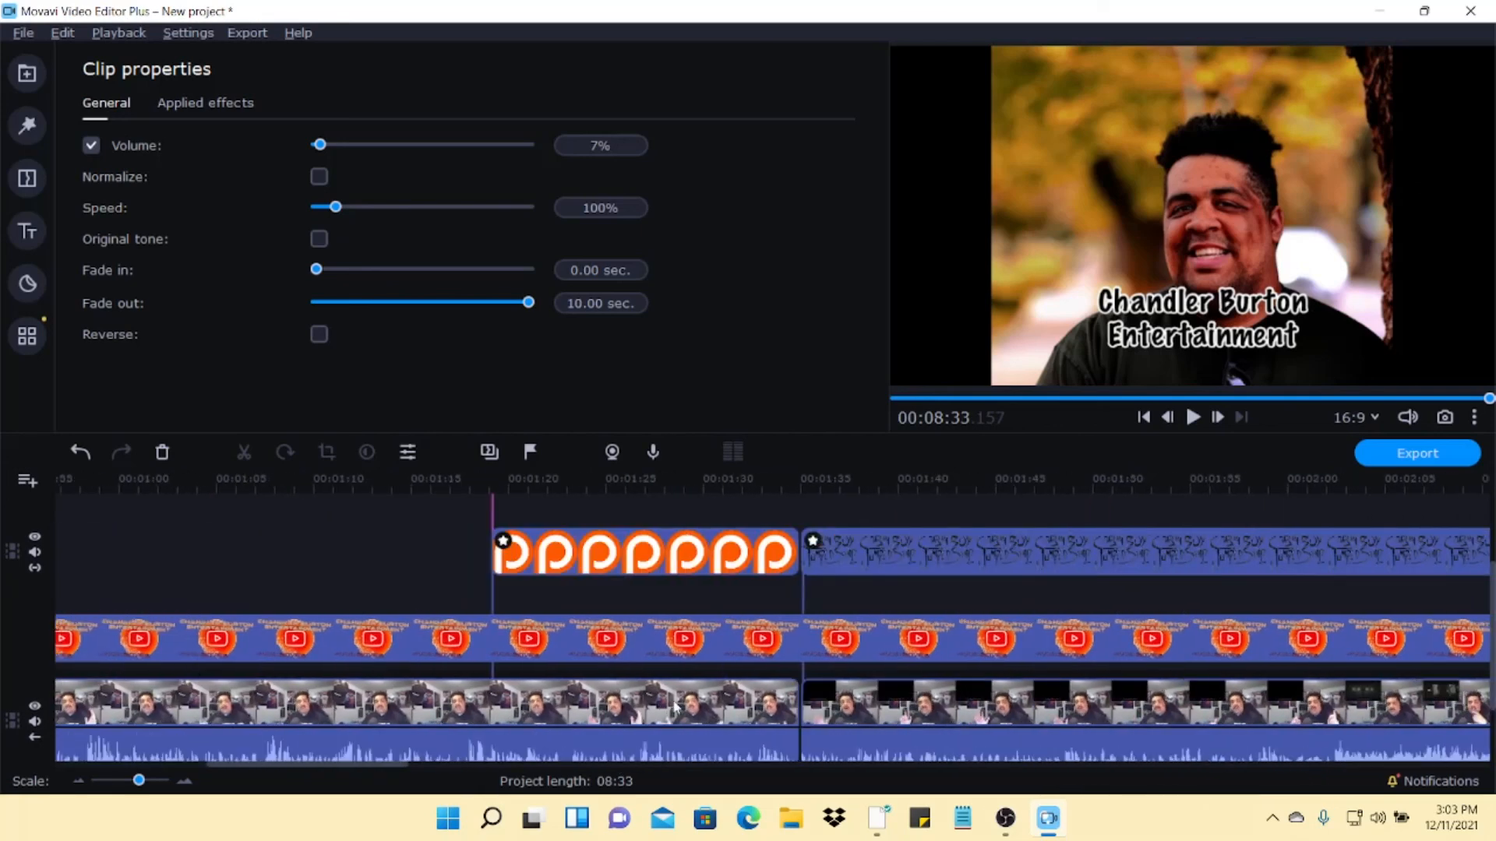
{"action": "scroll", "coordinate": [925, 709], "scroll_direction": "right", "scroll_amount": 20}
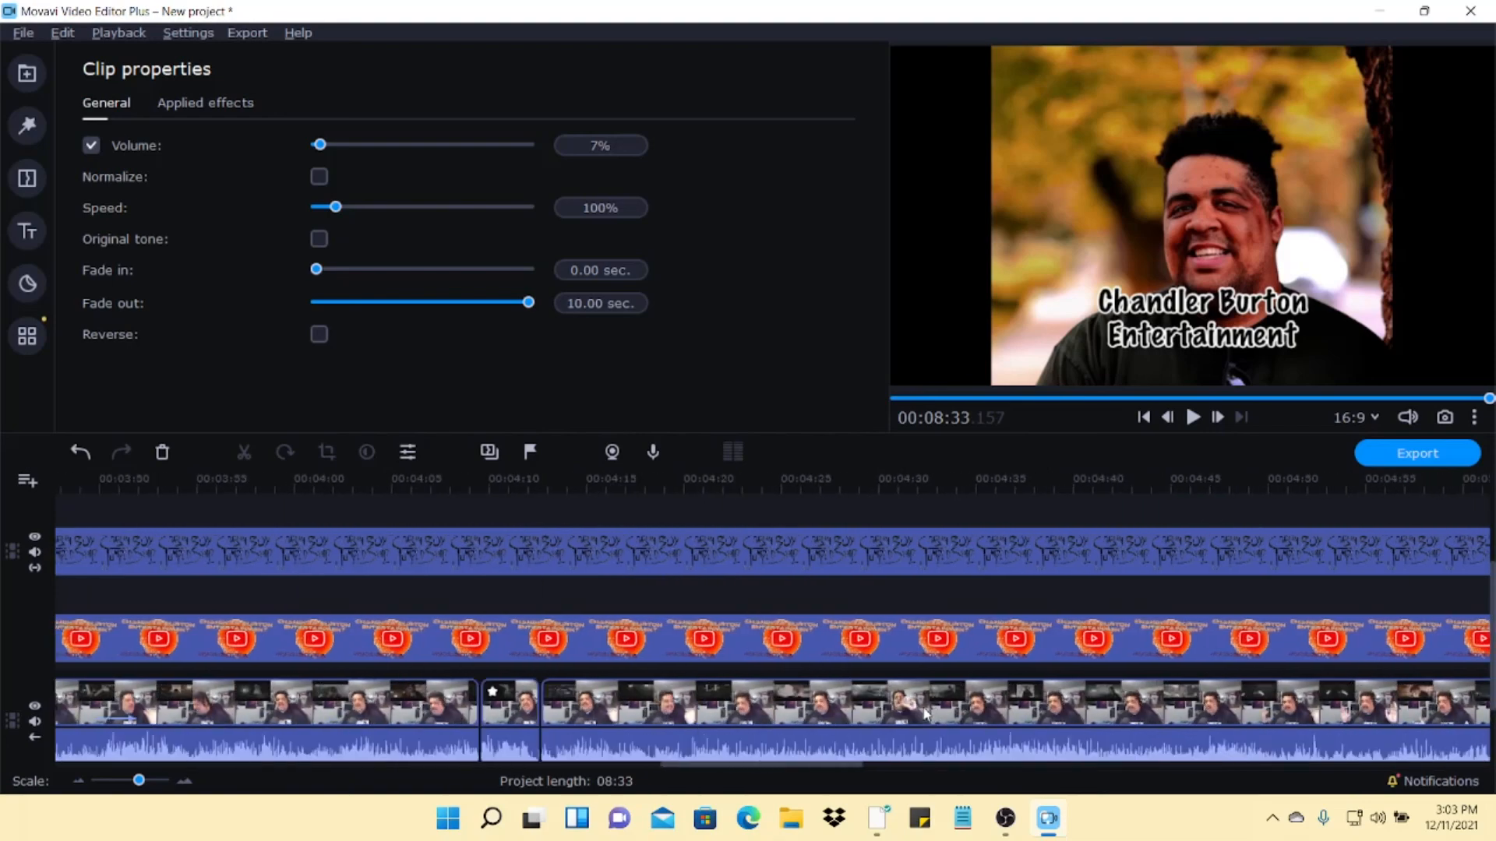
{"action": "scroll", "coordinate": [925, 715], "scroll_direction": "right", "scroll_amount": 20}
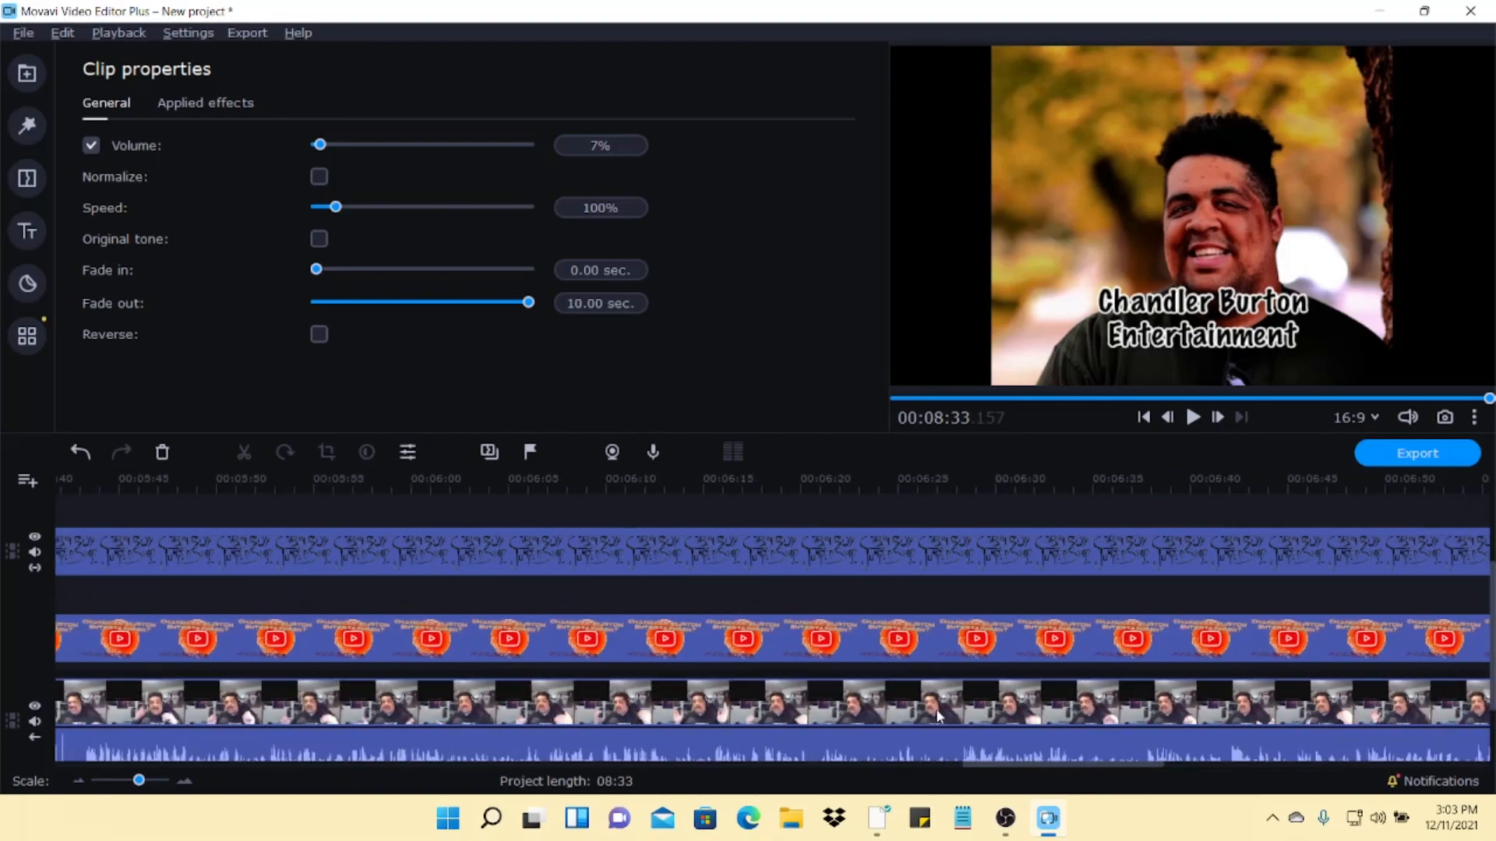
{"action": "scroll", "coordinate": [950, 707], "scroll_direction": "left", "scroll_amount": 8}
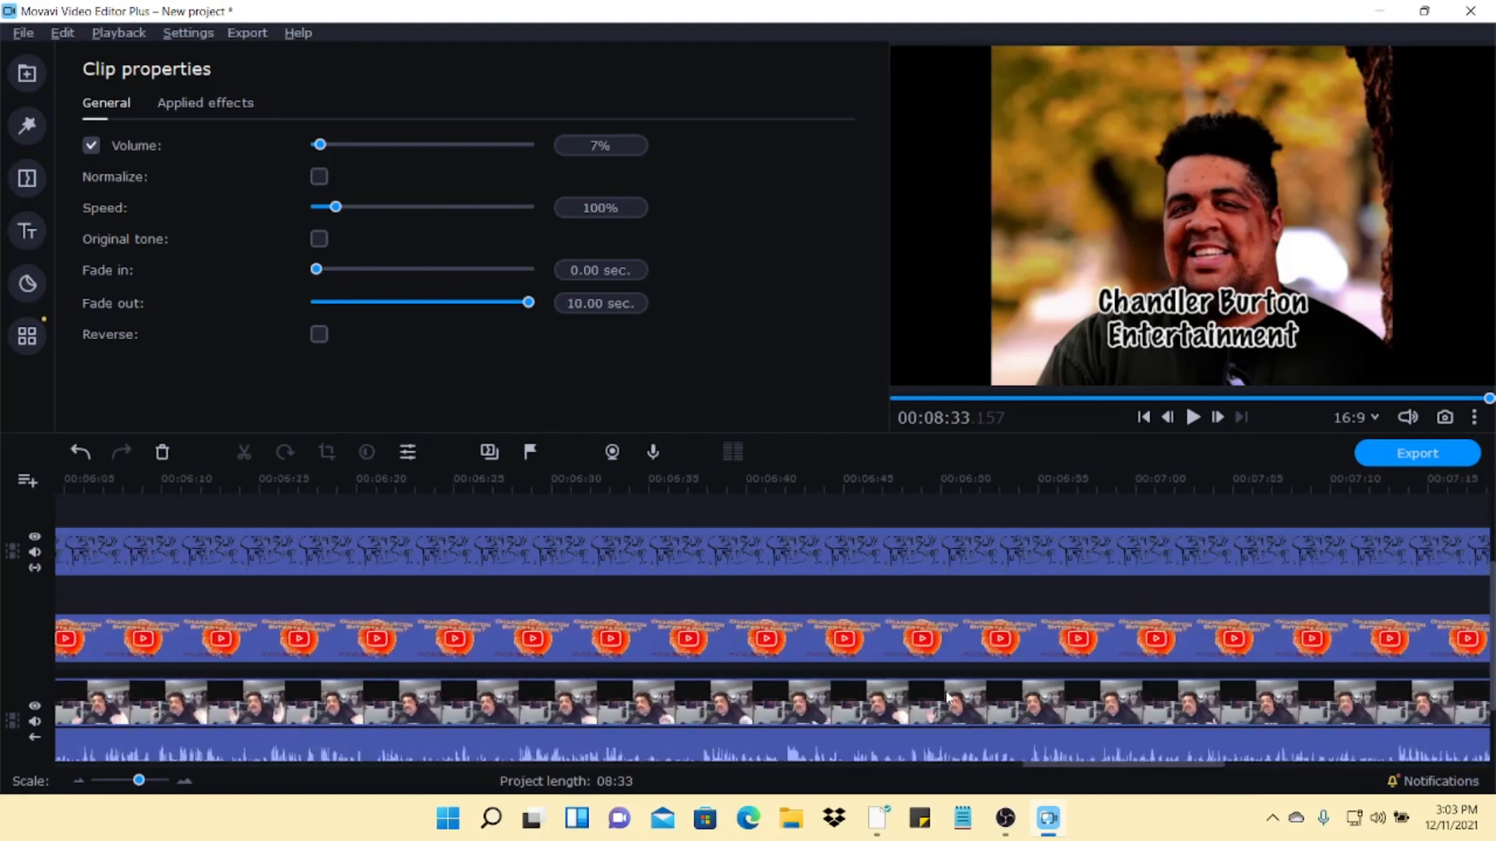
{"action": "scroll", "coordinate": [945, 695], "scroll_direction": "left", "scroll_amount": 12}
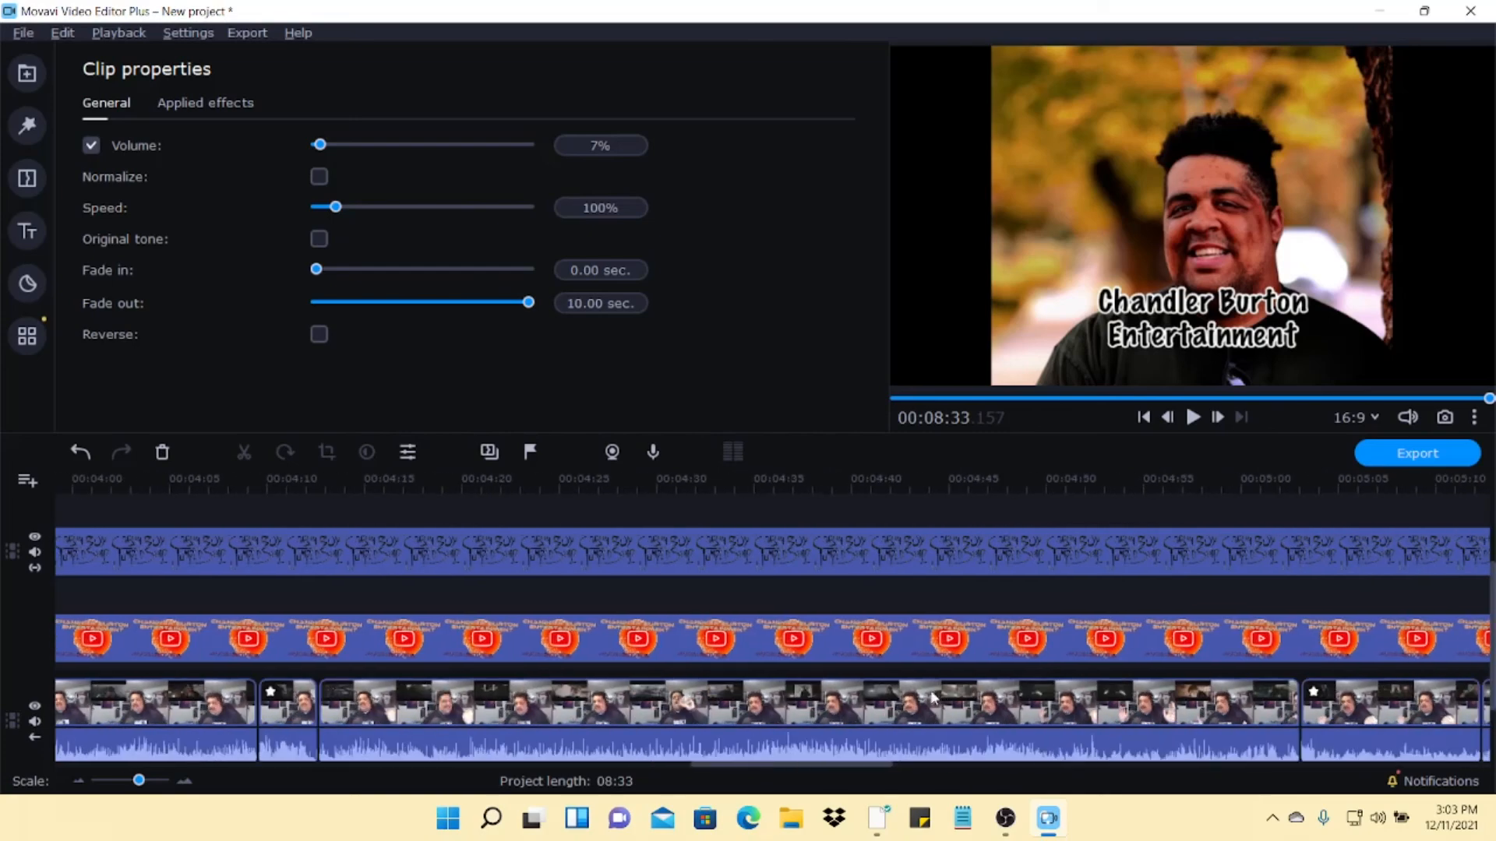
{"action": "scroll", "coordinate": [926, 695], "scroll_direction": "left", "scroll_amount": 13}
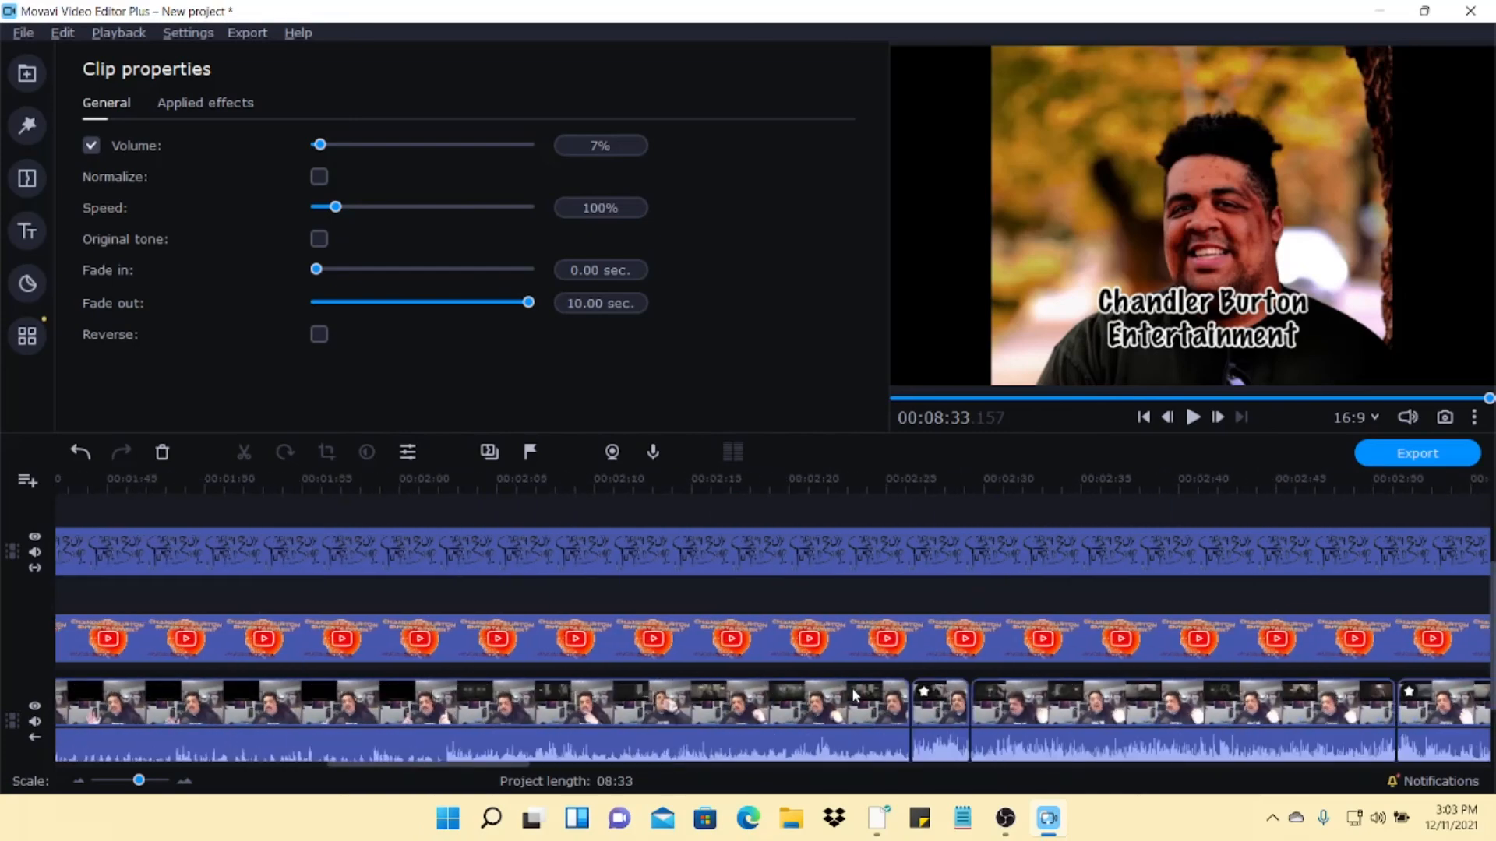
{"action": "scroll", "coordinate": [826, 694], "scroll_direction": "left", "scroll_amount": 7}
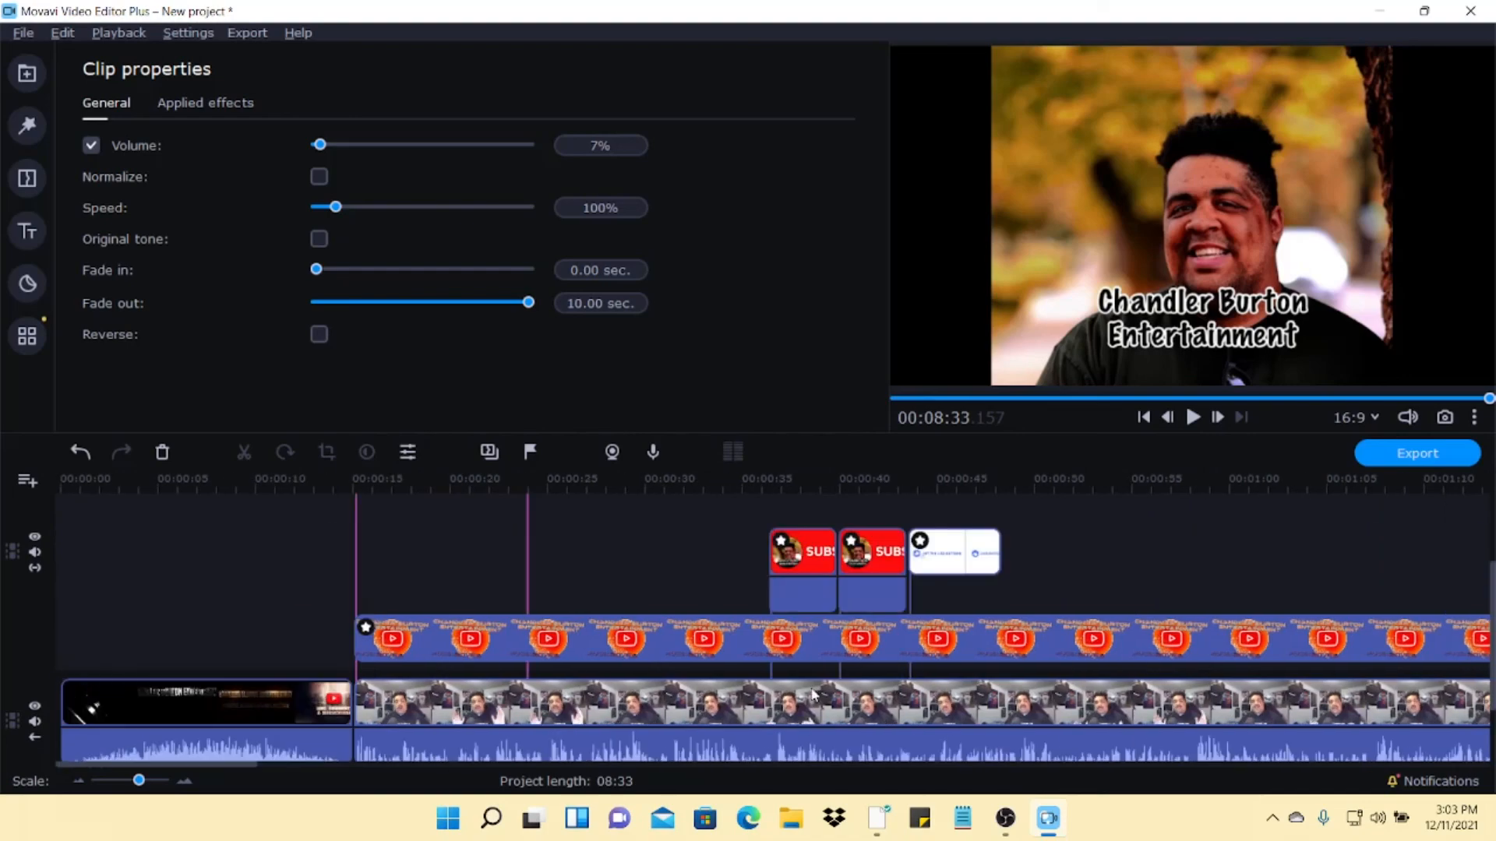
{"action": "scroll", "coordinate": [809, 690], "scroll_direction": "right", "scroll_amount": 20}
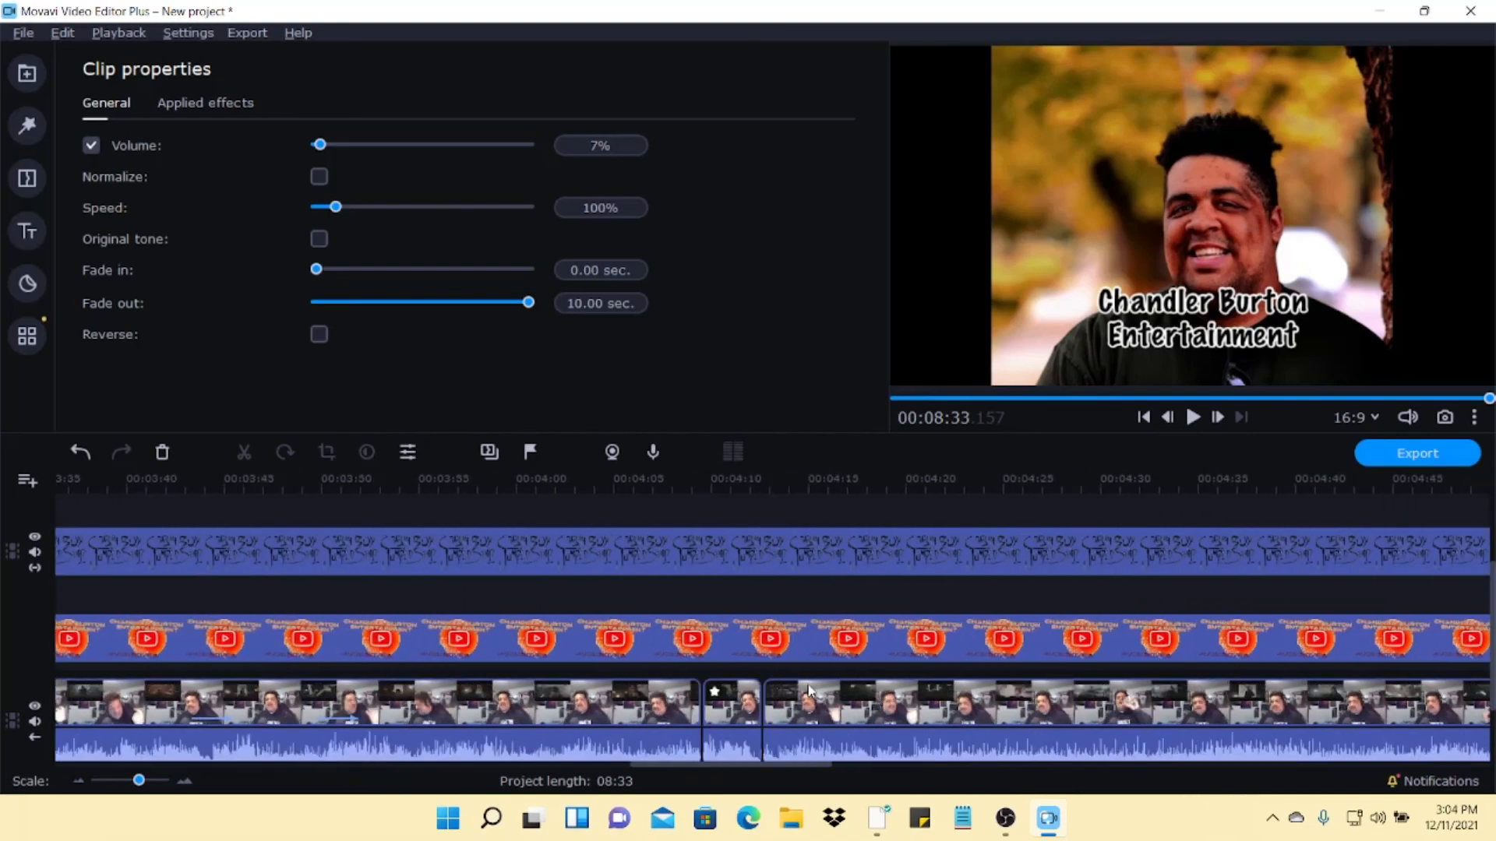
{"action": "scroll", "coordinate": [807, 683], "scroll_direction": "right", "scroll_amount": 20}
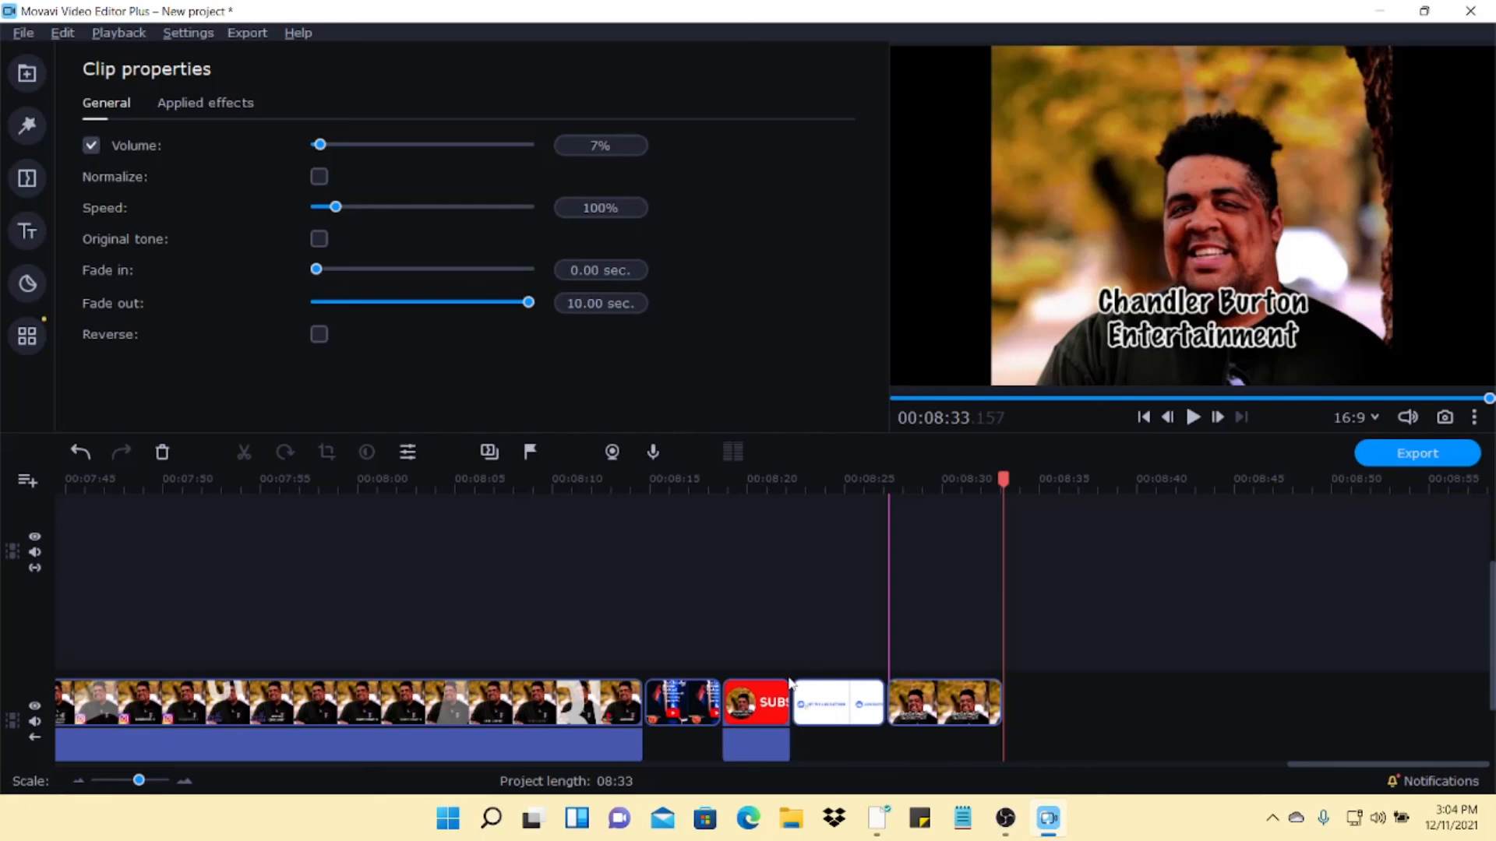
- Check the closing title's placement, the outro clips and the background music beneath the reaction clips
{"action": "left_click_drag", "start_coordinate": [1493, 605], "coordinate": [1493, 551]}
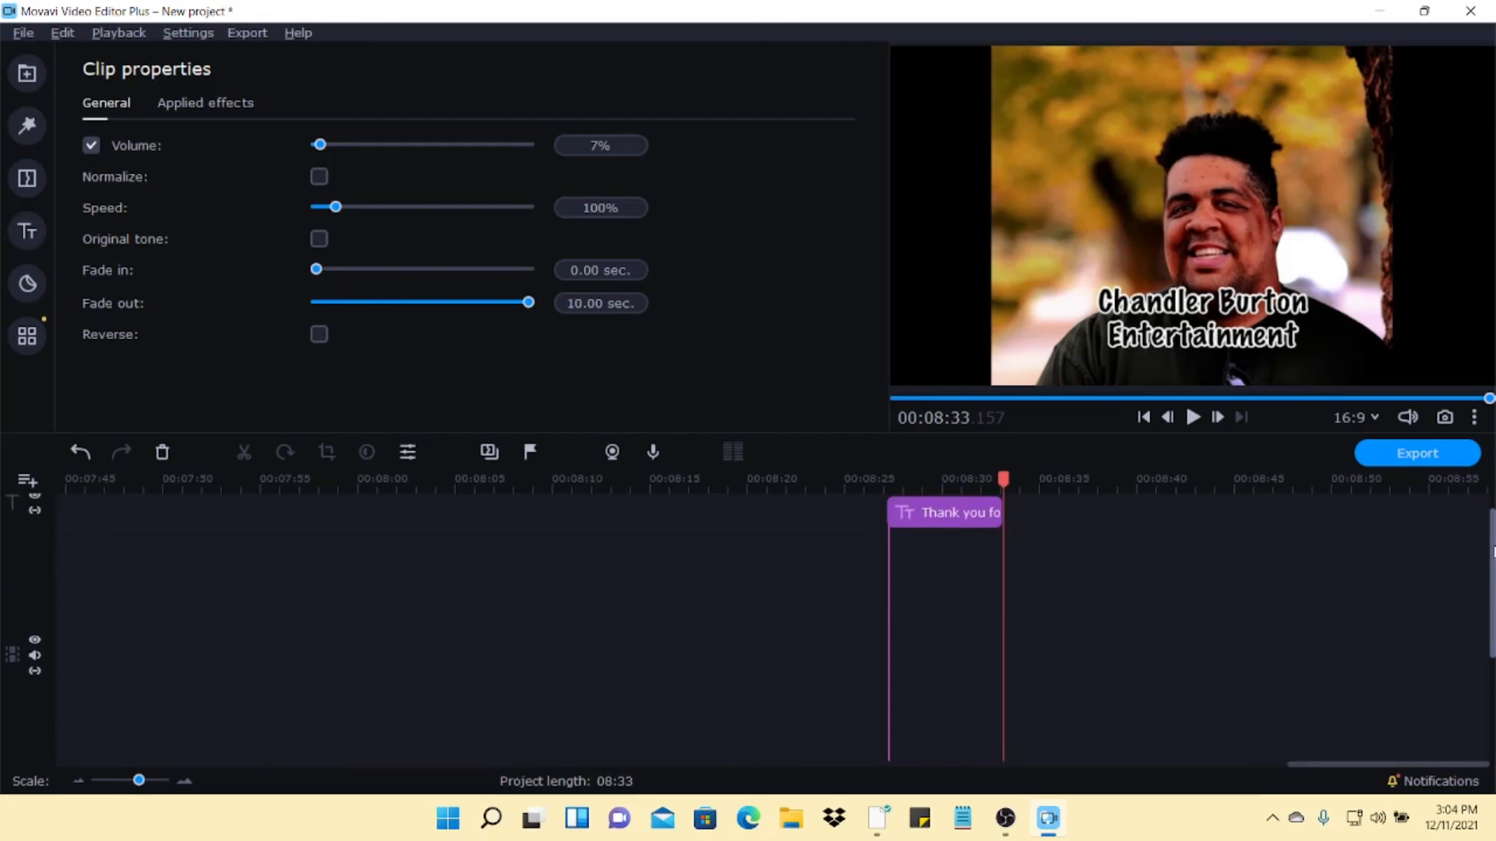
{"action": "left_click_drag", "start_coordinate": [1491, 562], "coordinate": [1491, 648]}
{"action": "scroll", "coordinate": [825, 707], "scroll_direction": "up", "scroll_amount": 15}
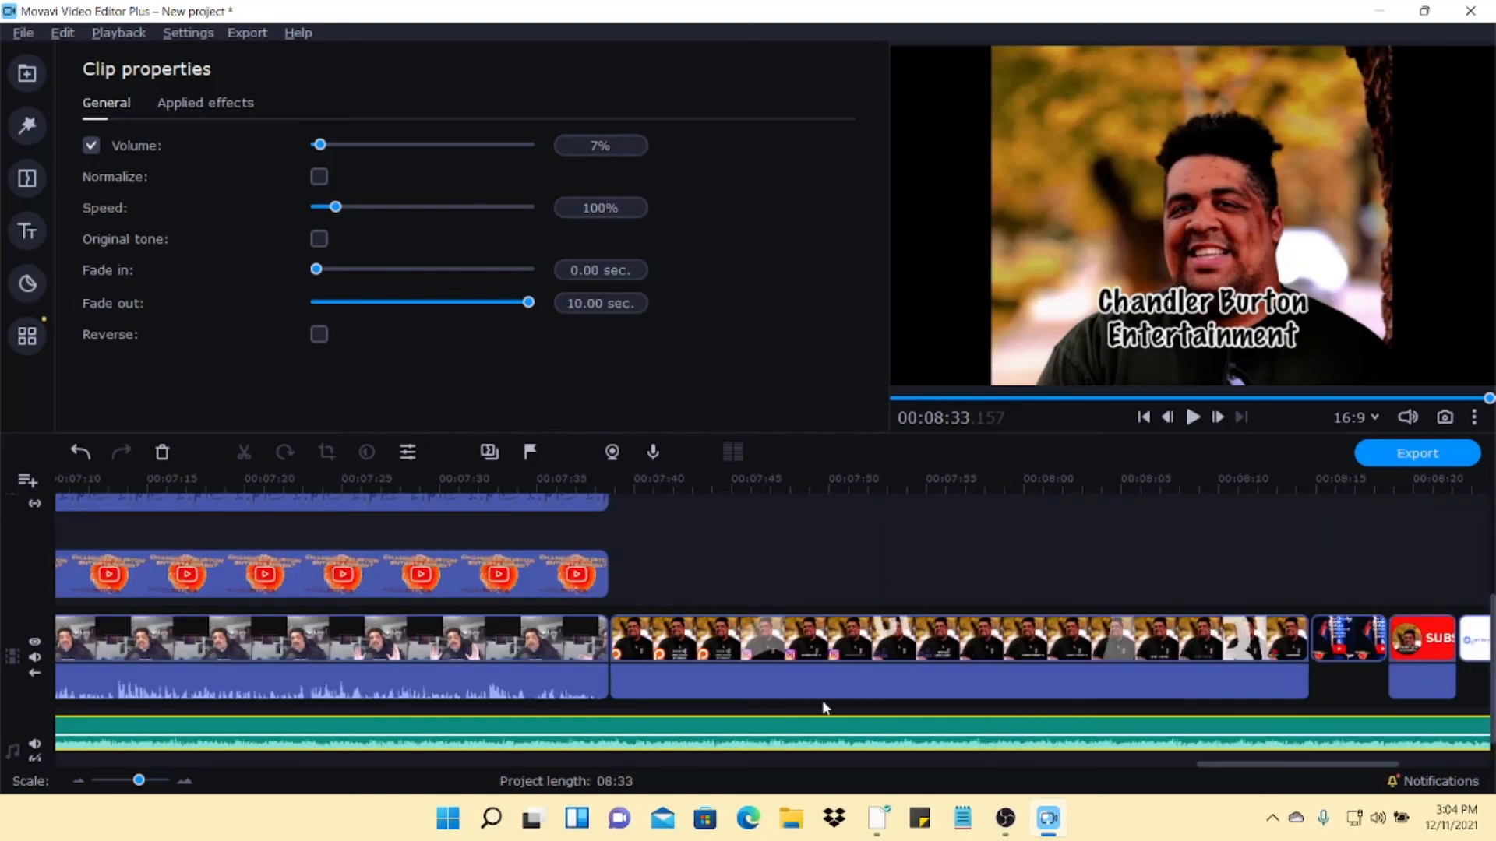
{"action": "scroll", "coordinate": [825, 707], "scroll_direction": "up", "scroll_amount": 15}
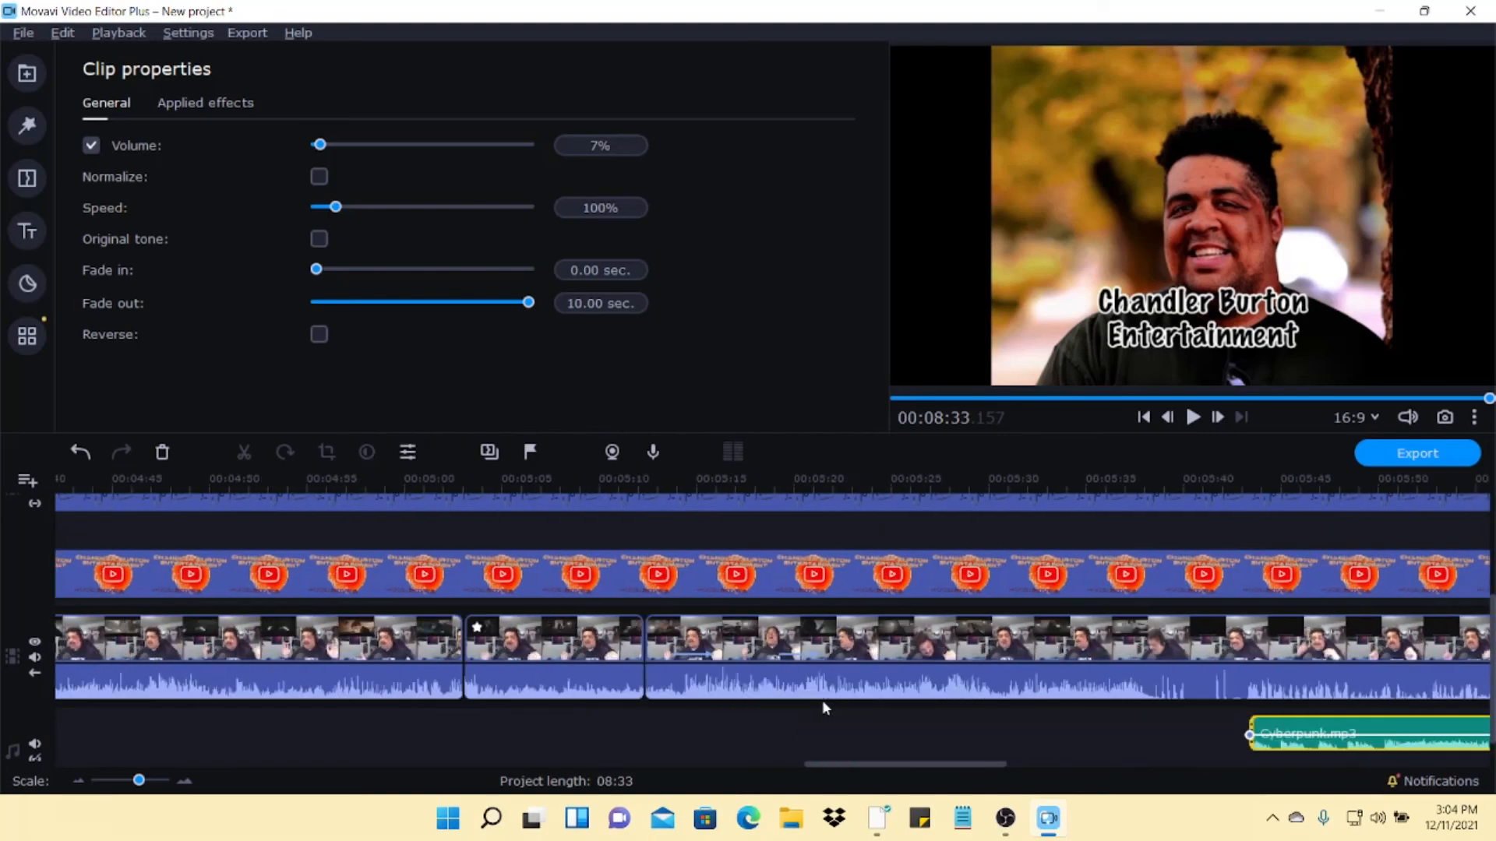
{"action": "scroll", "coordinate": [825, 706], "scroll_direction": "up", "scroll_amount": 5}
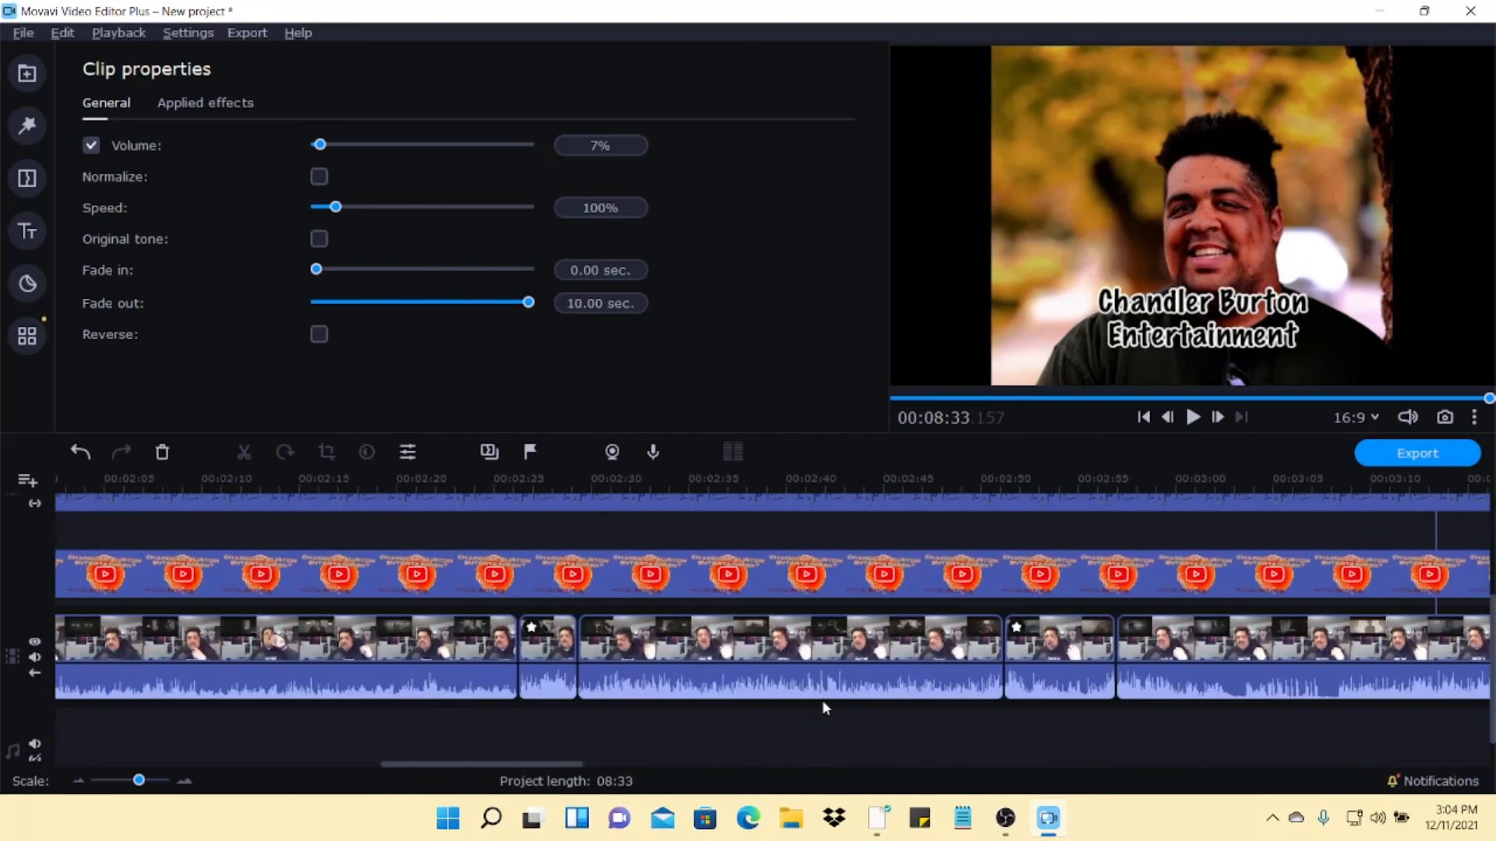
{"action": "scroll", "coordinate": [824, 706], "scroll_direction": "down", "scroll_amount": 20}
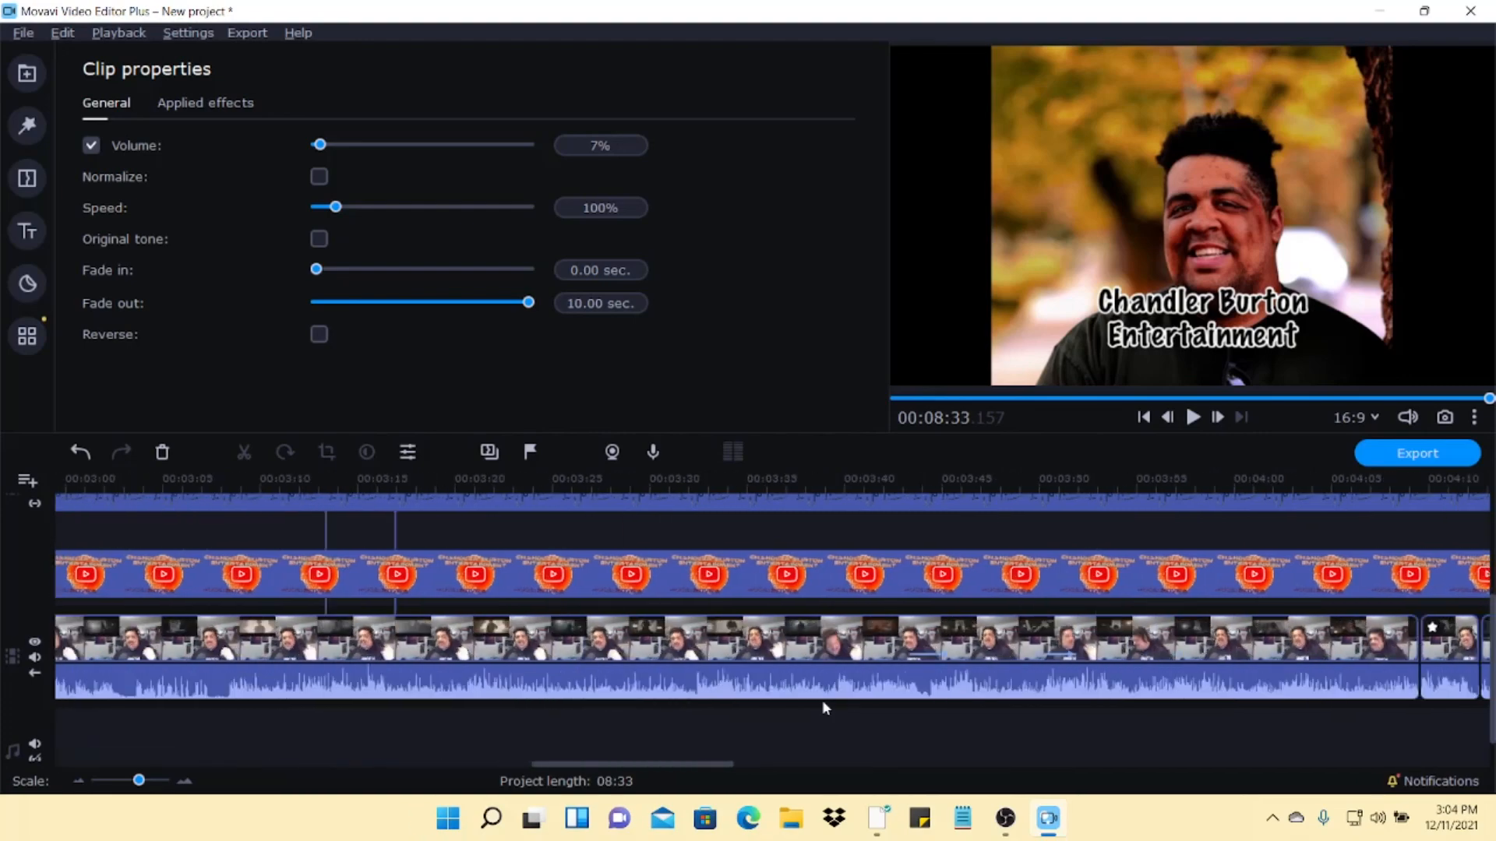
{"action": "scroll", "coordinate": [826, 707], "scroll_direction": "down", "scroll_amount": 10}
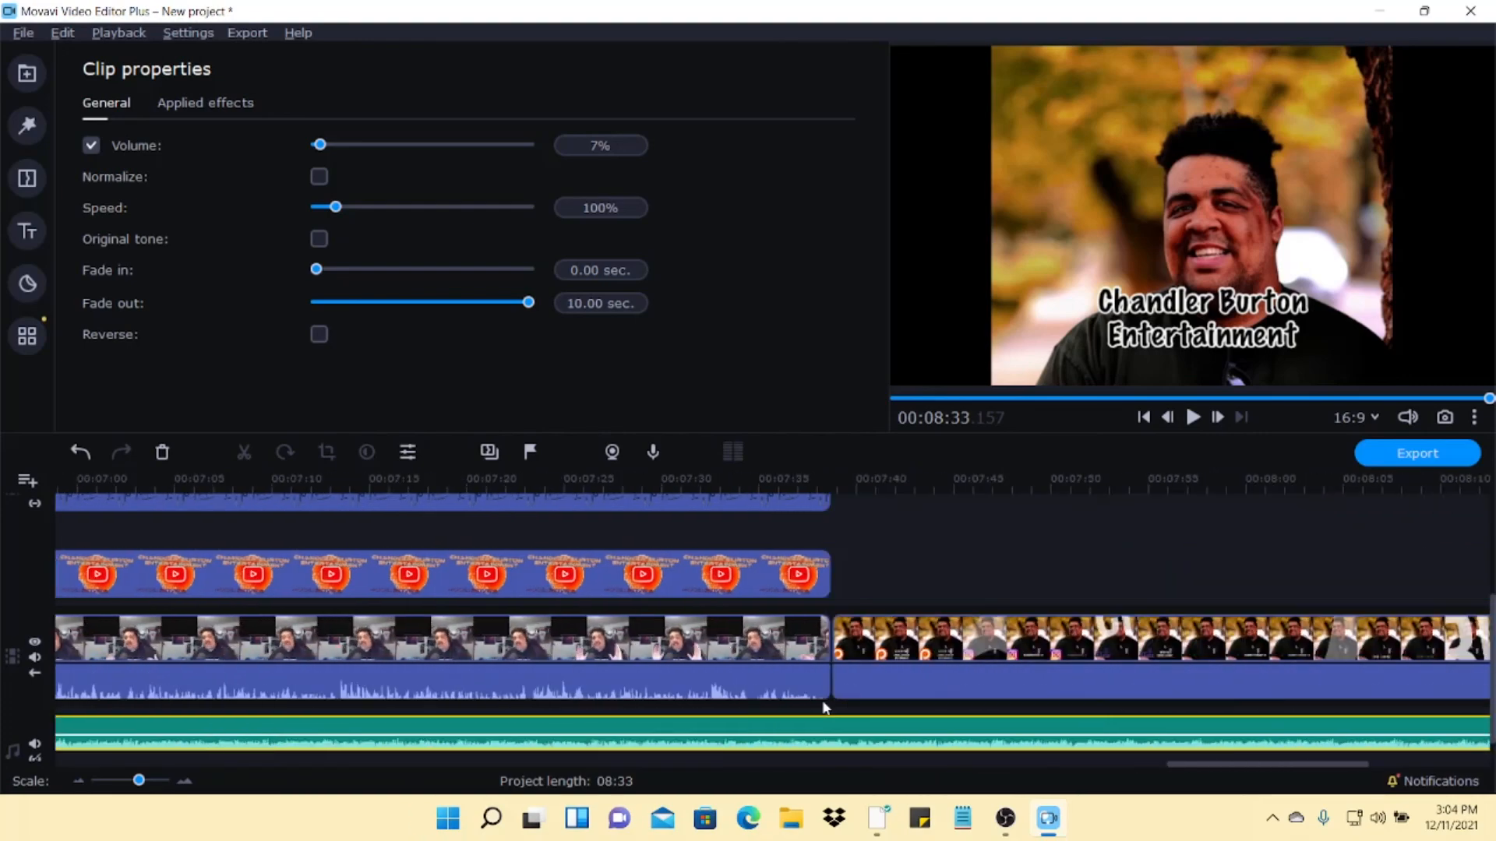